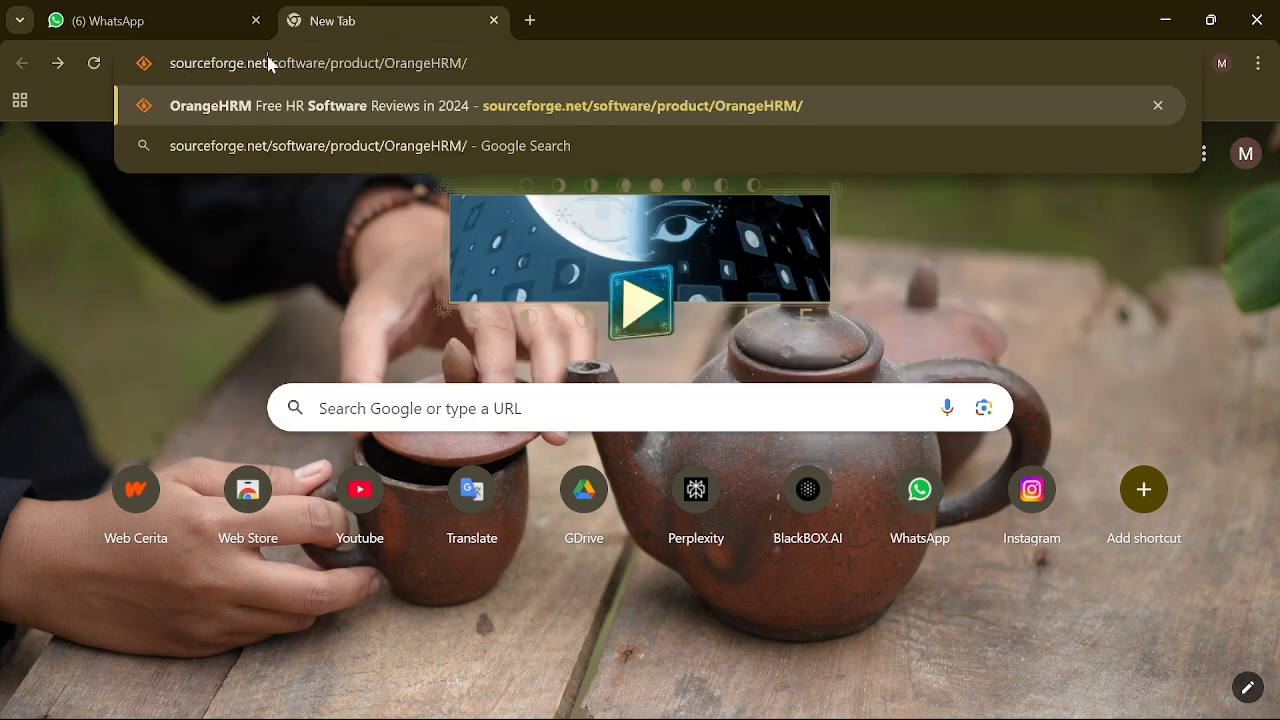
Step: Search SourceForge for 'orange' and open the OrangeHRM - Human Resource Management project
key("BackSpace")
key("Return")
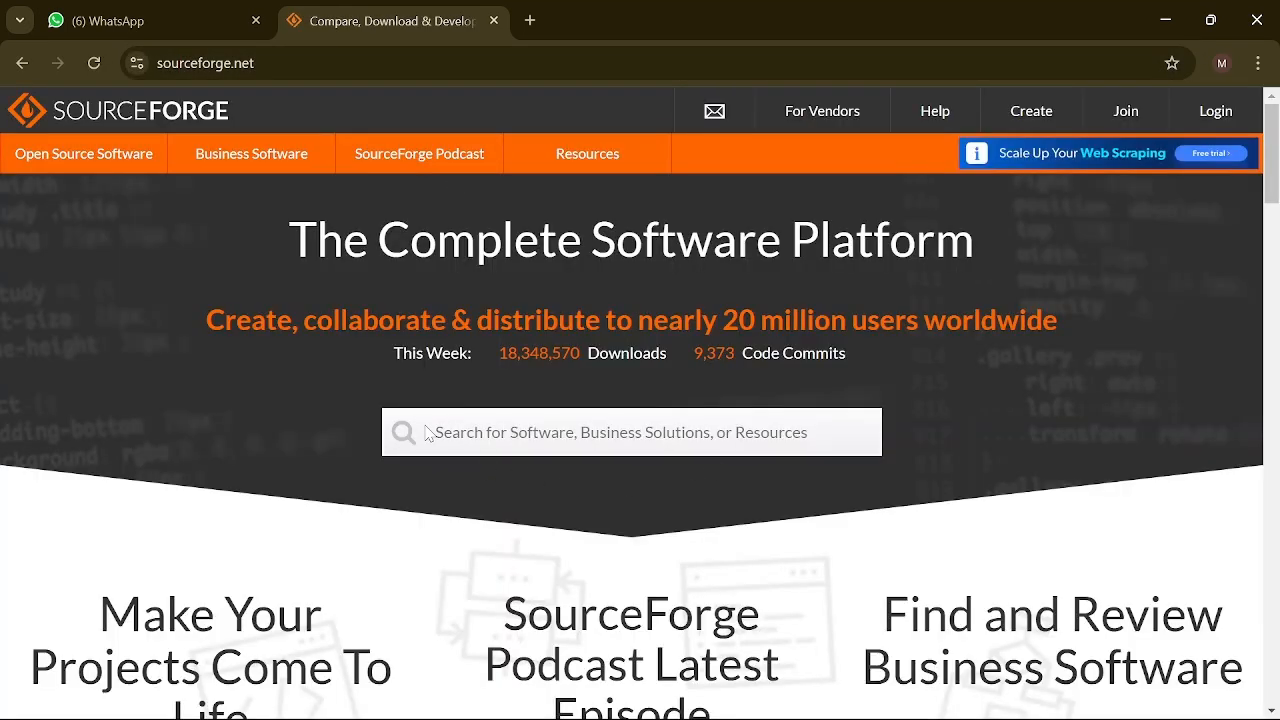
type("orange")
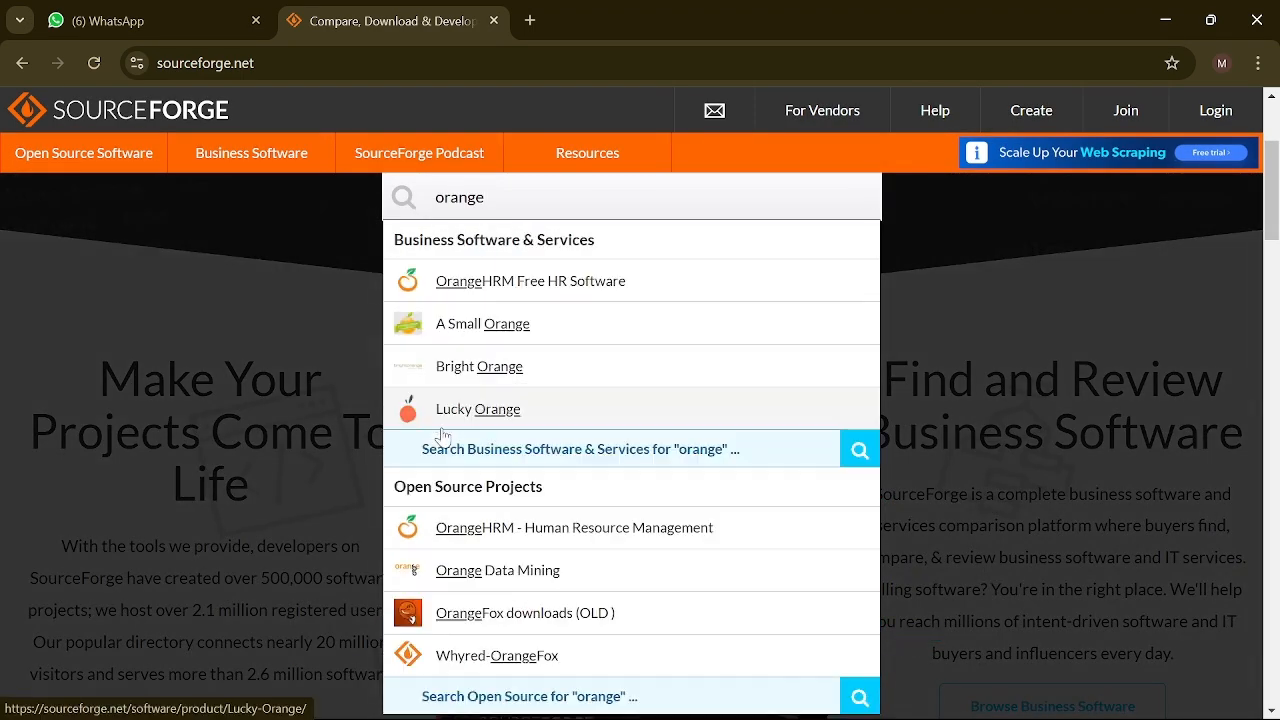
scroll(498, 526, "up", 5)
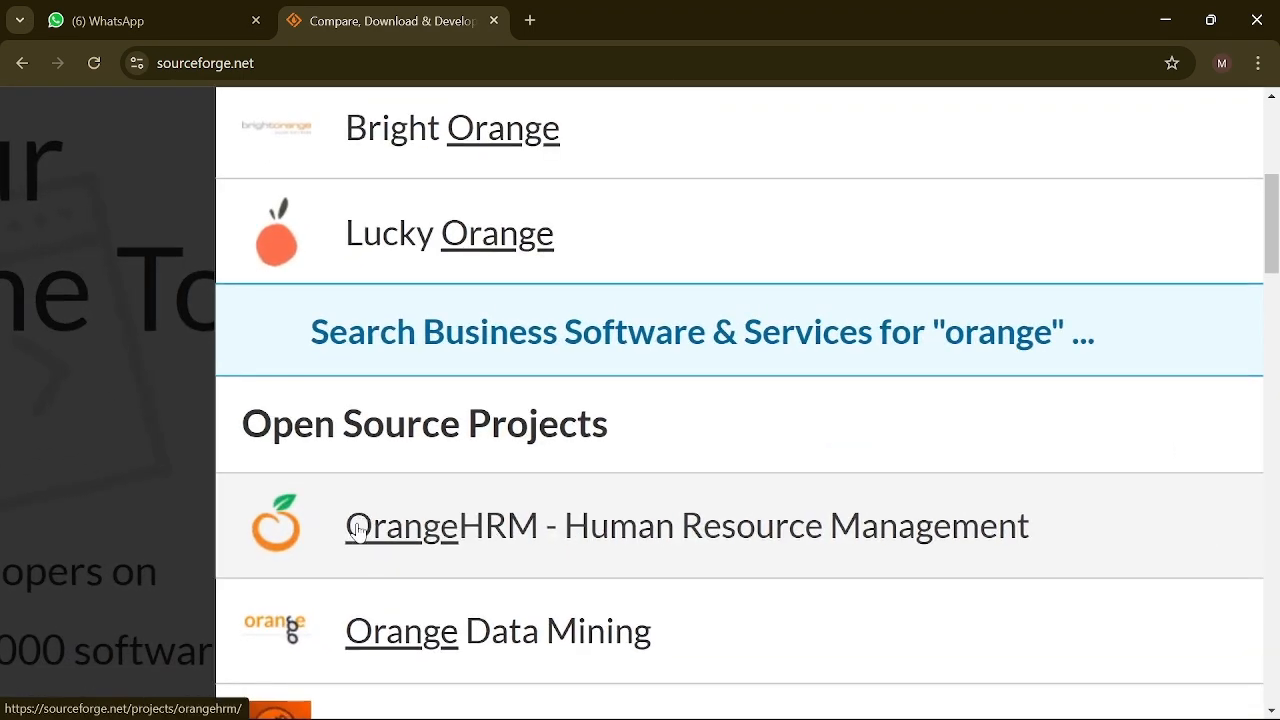
scroll(634, 451, "down", 5)
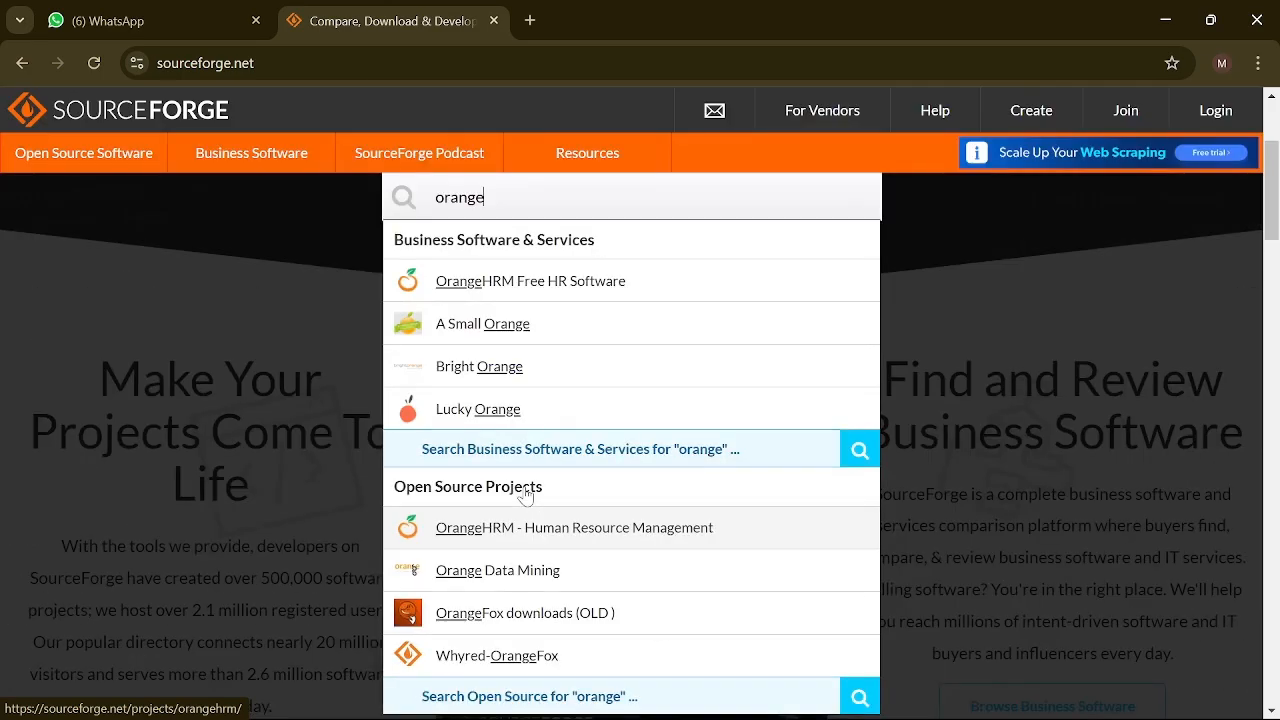
left_click(494, 540)
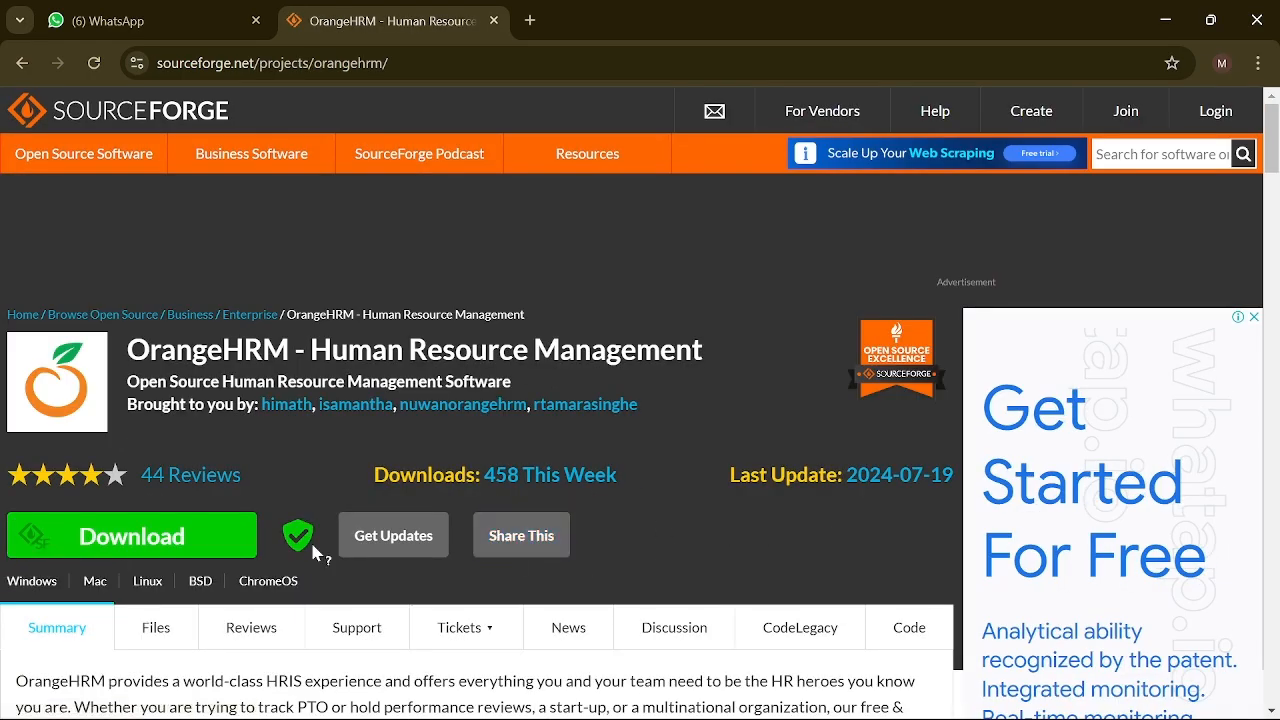
Step: Open the project's Files list and browse its stable releases folder
scroll(316, 550, "down", 3)
scroll(312, 552, "down", 9)
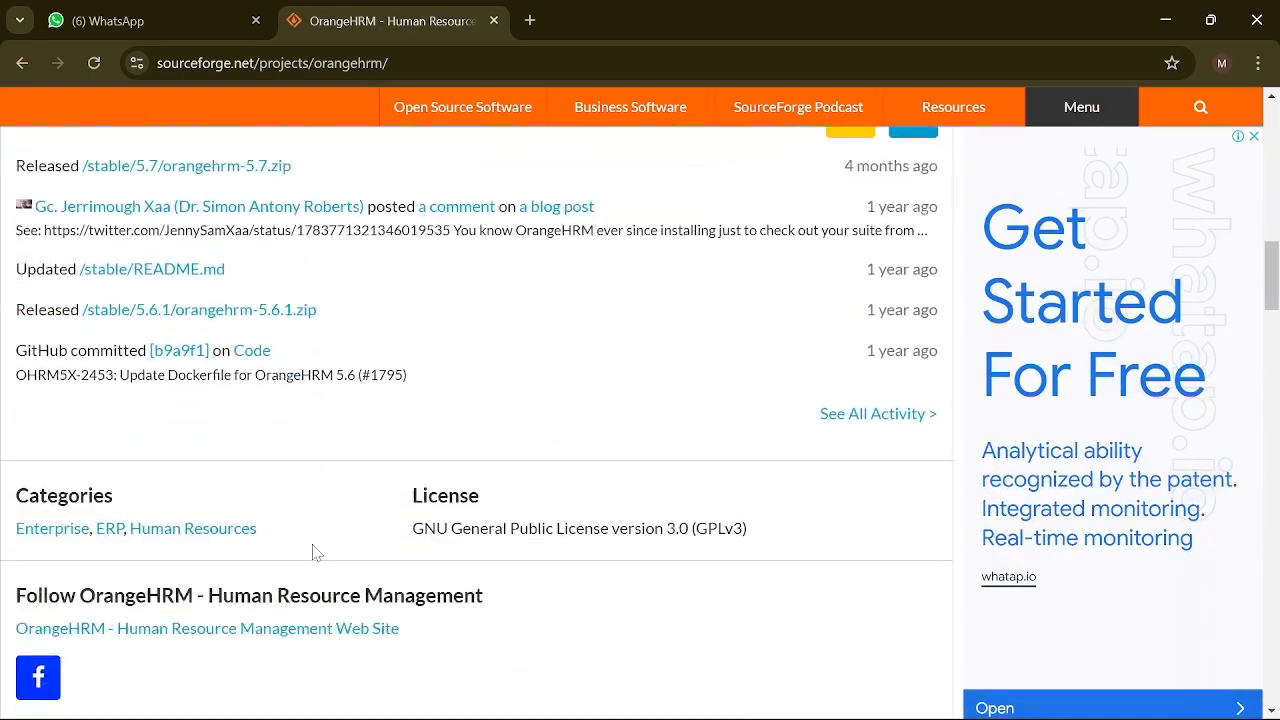
scroll(314, 552, "up", 5)
scroll(312, 552, "up", 7)
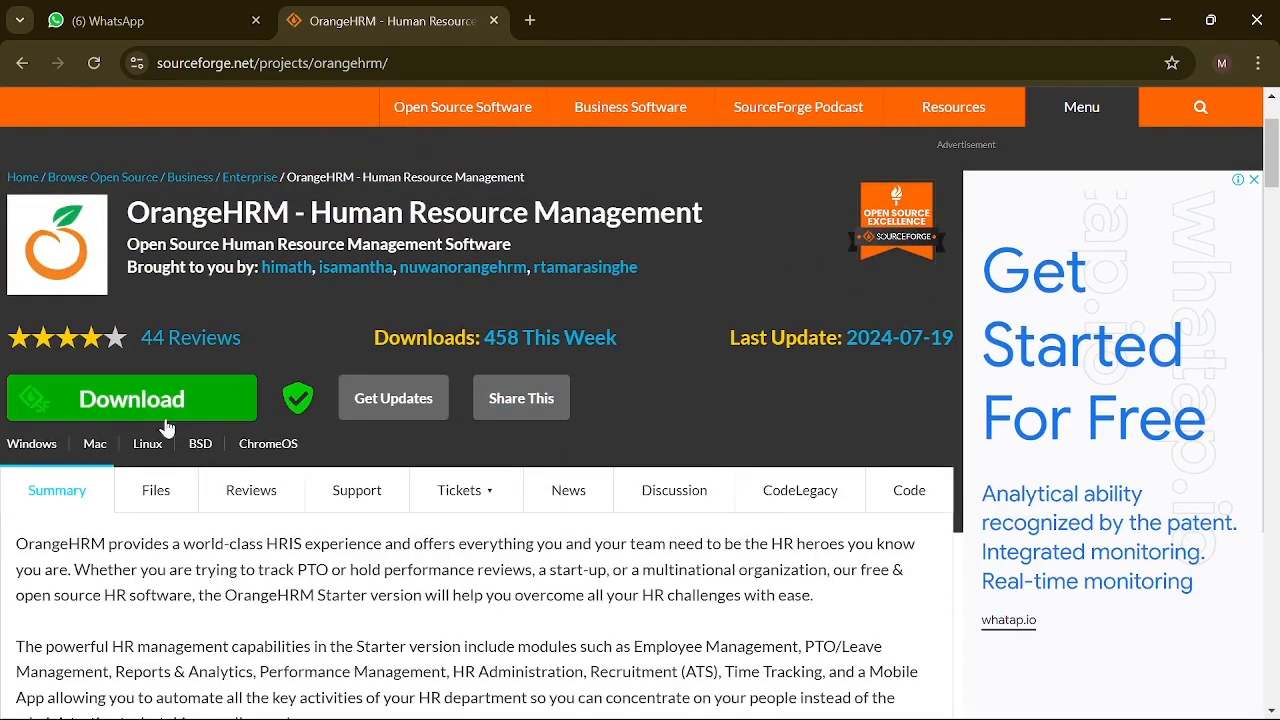
left_click(152, 503)
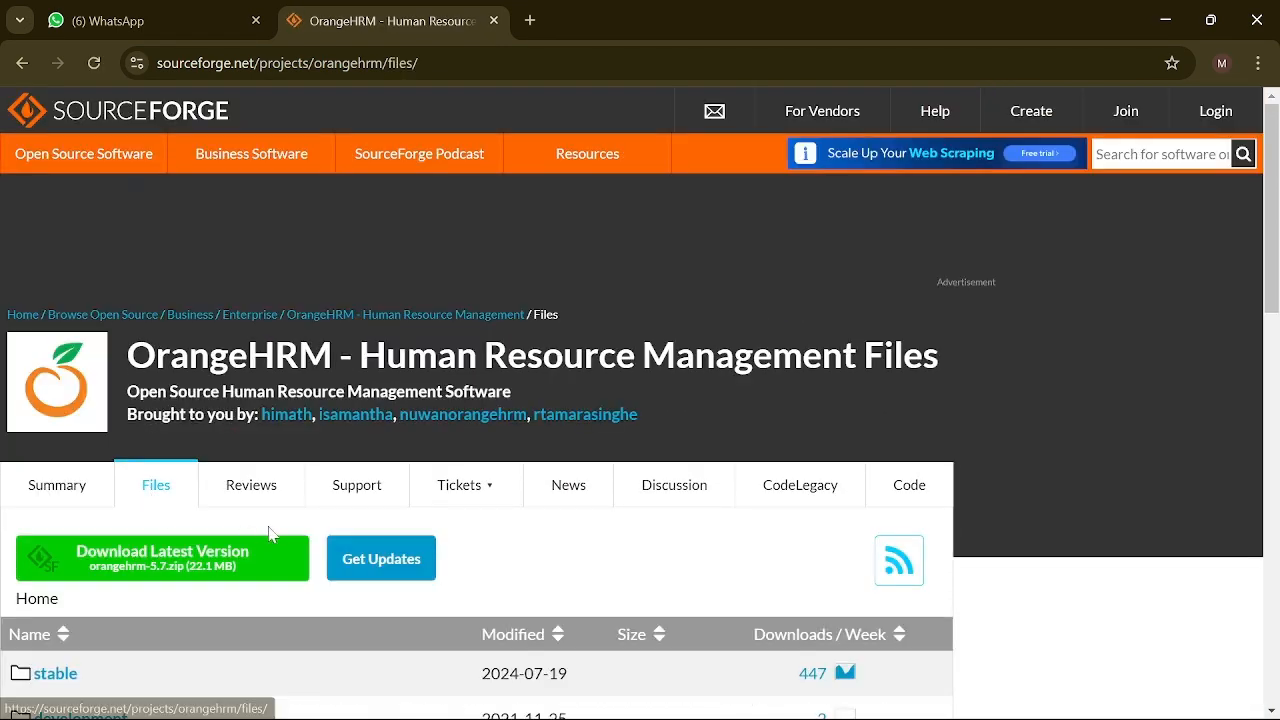
scroll(268, 526, "down", 2)
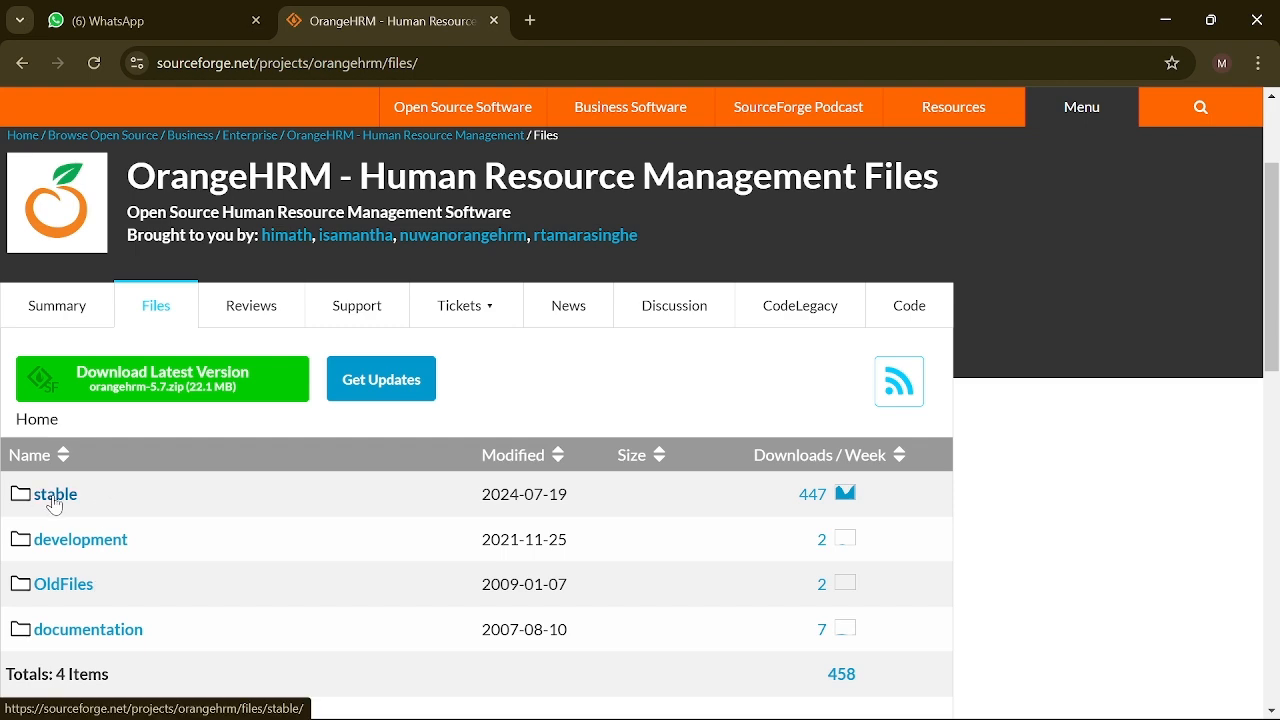
scroll(50, 500, "up", 6, "ctrl")
scroll(55, 503, "down", 6, "ctrl")
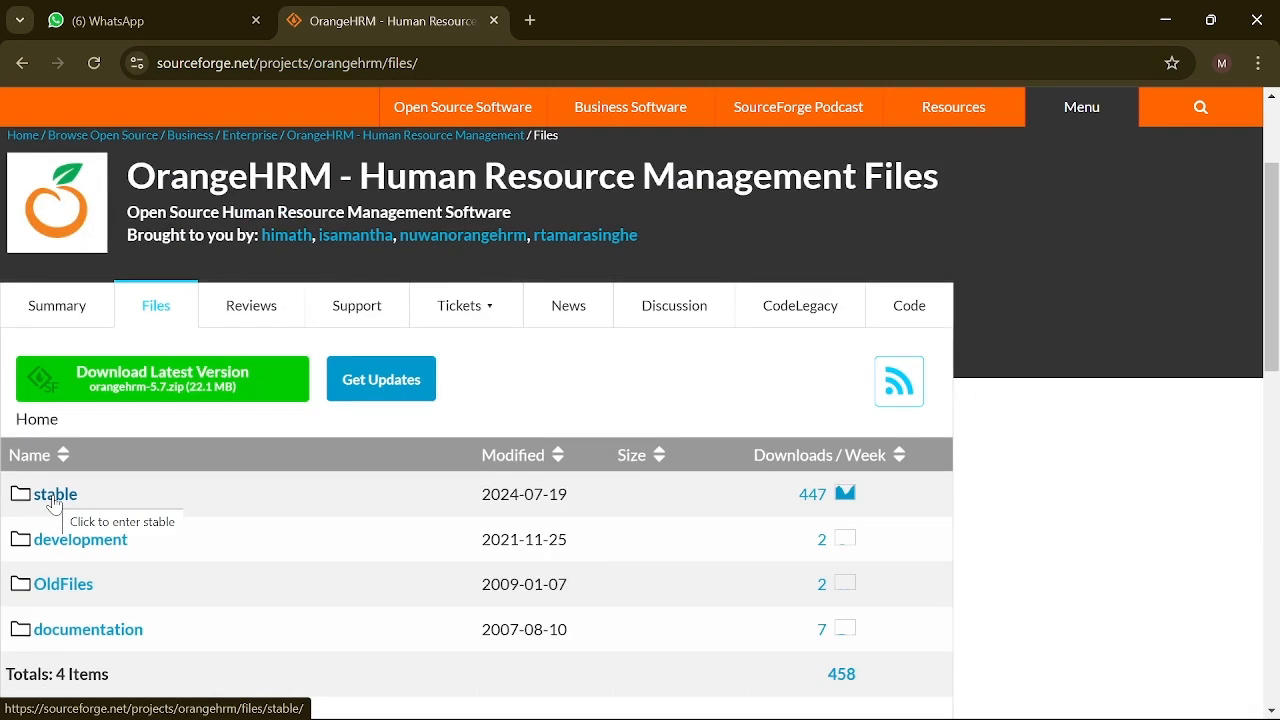
left_click(55, 503)
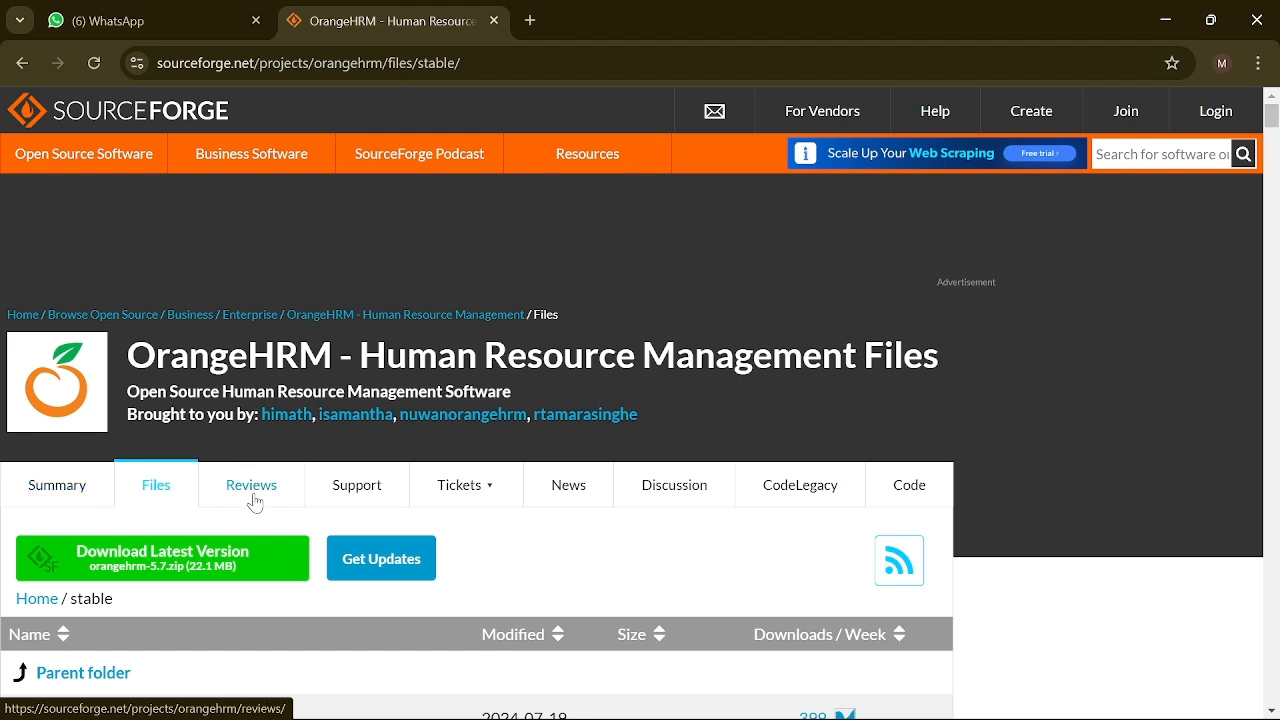
scroll(243, 523, "down", 4)
scroll(249, 527, "up", 4, "ctrl")
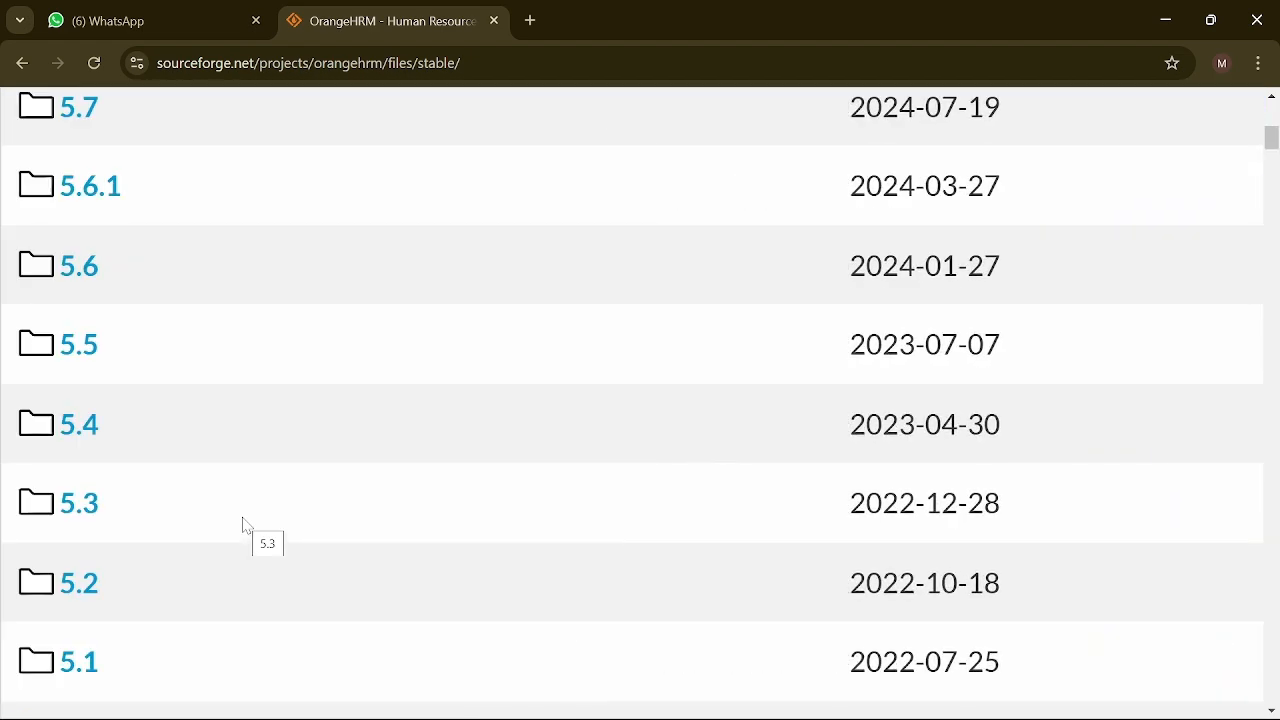
scroll(246, 523, "down", 2)
scroll(278, 374, "down", 4, "ctrl")
scroll(275, 372, "up", 2)
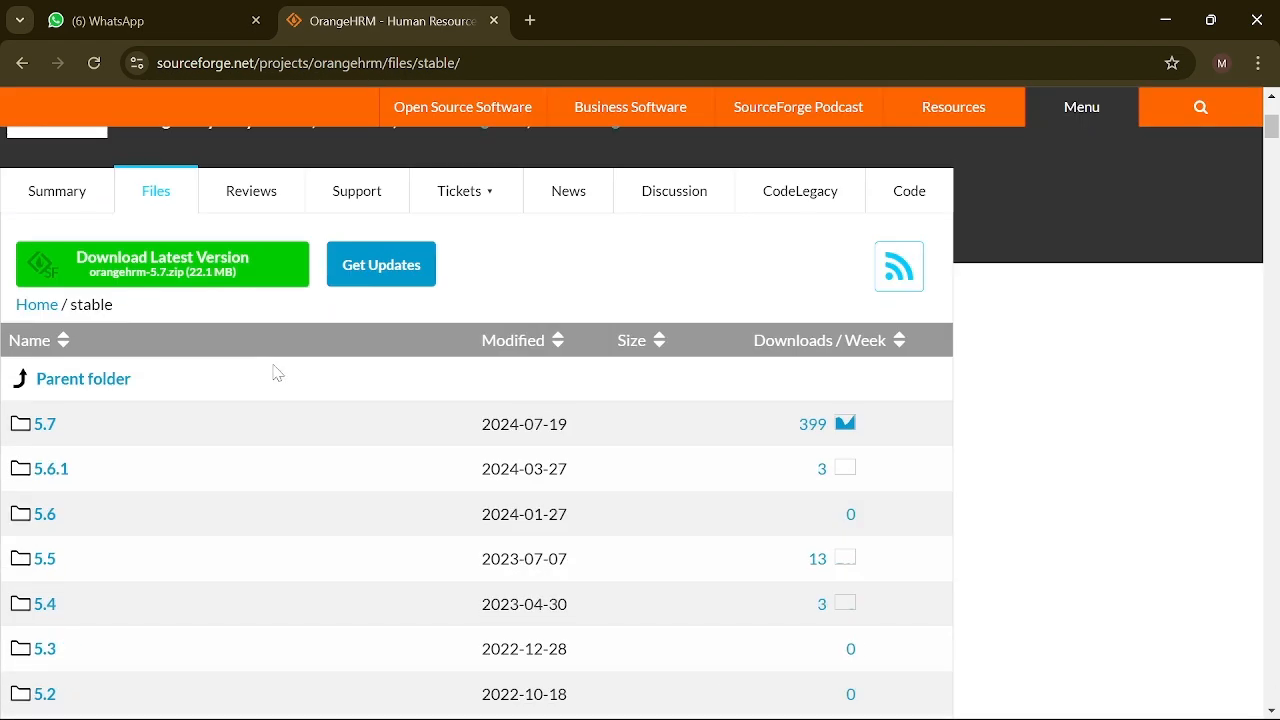
scroll(274, 371, "down", 5)
scroll(143, 467, "up", 5)
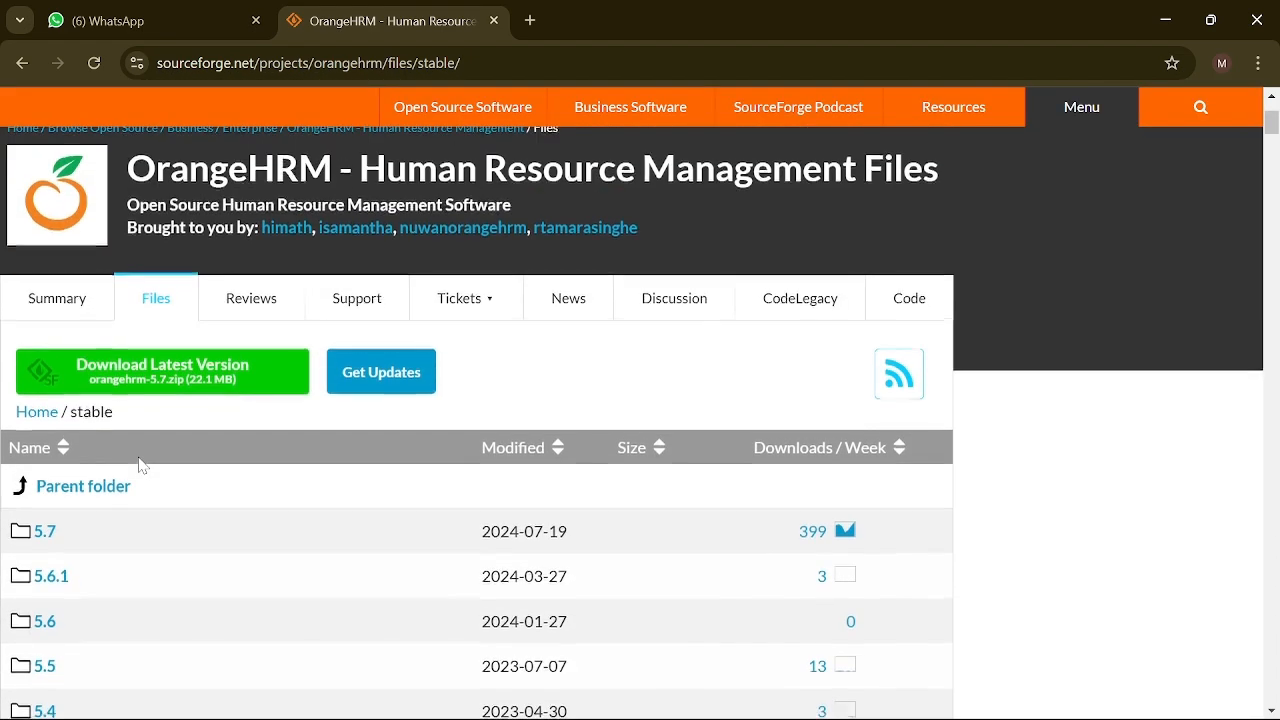
Step: Open the xampp folder on DATA (D:) and bring up readme_de's context menu
left_click(432, 692)
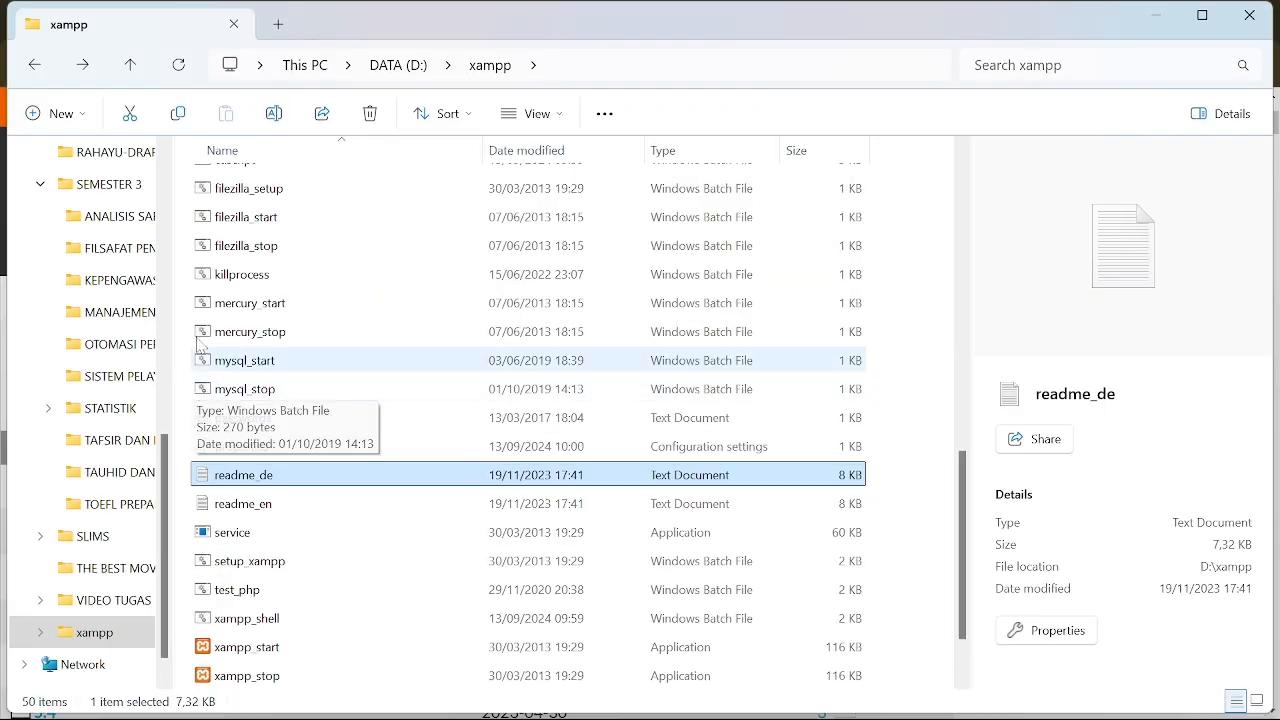
left_click(36, 67)
scroll(80, 560, "down", 2)
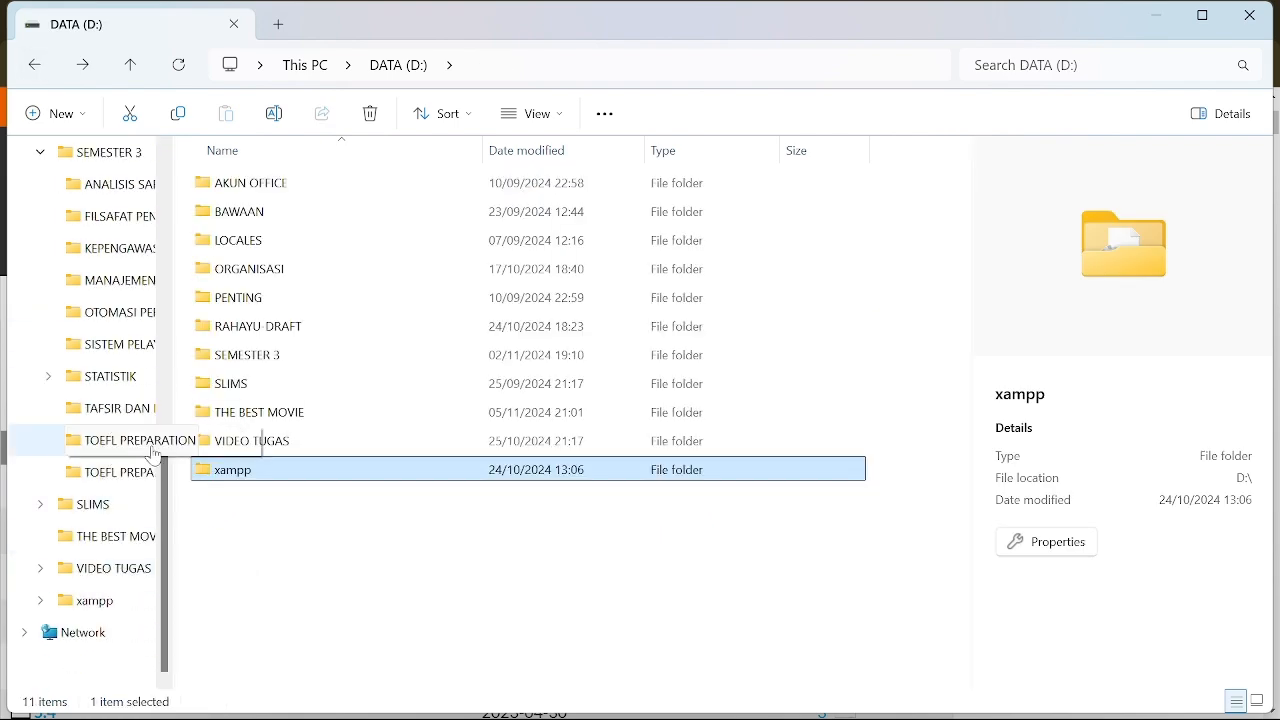
double_click(277, 472)
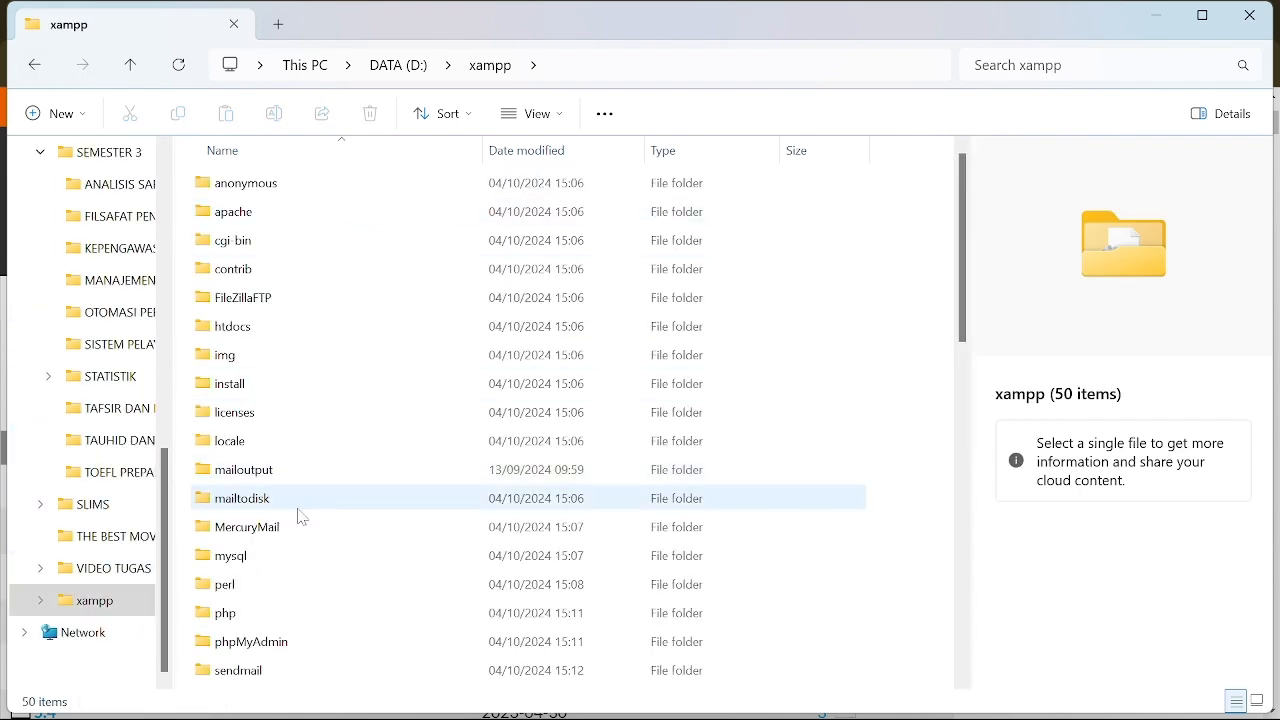
scroll(297, 505, "down", 10)
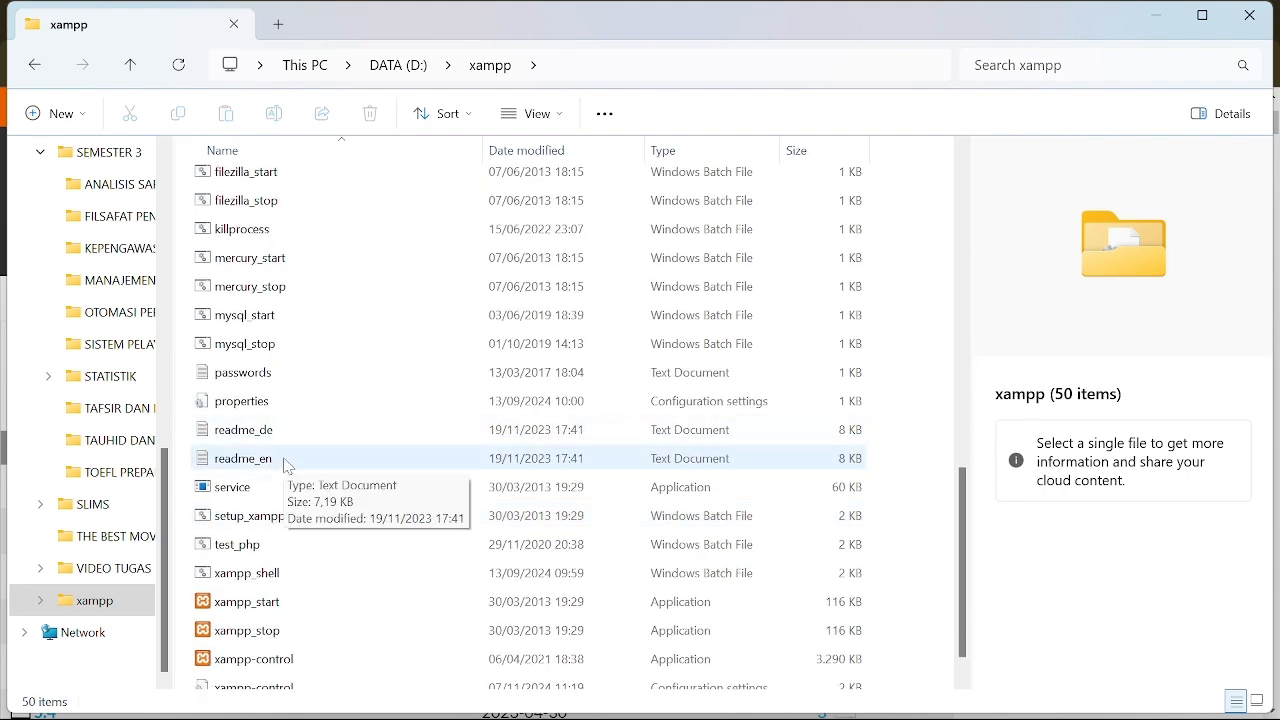
right_click(304, 430)
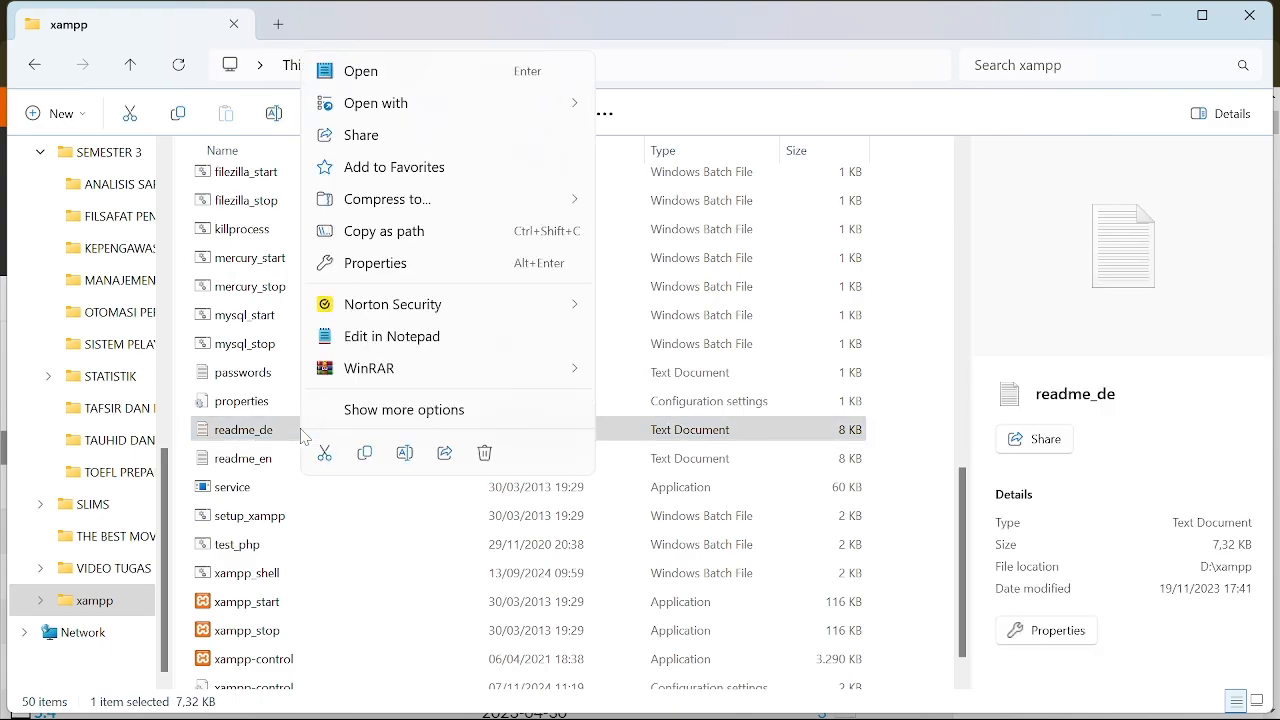
Step: Open readme_de in Notepad and confirm XAMPP version 8.0.30 in the title line
left_click(410, 74)
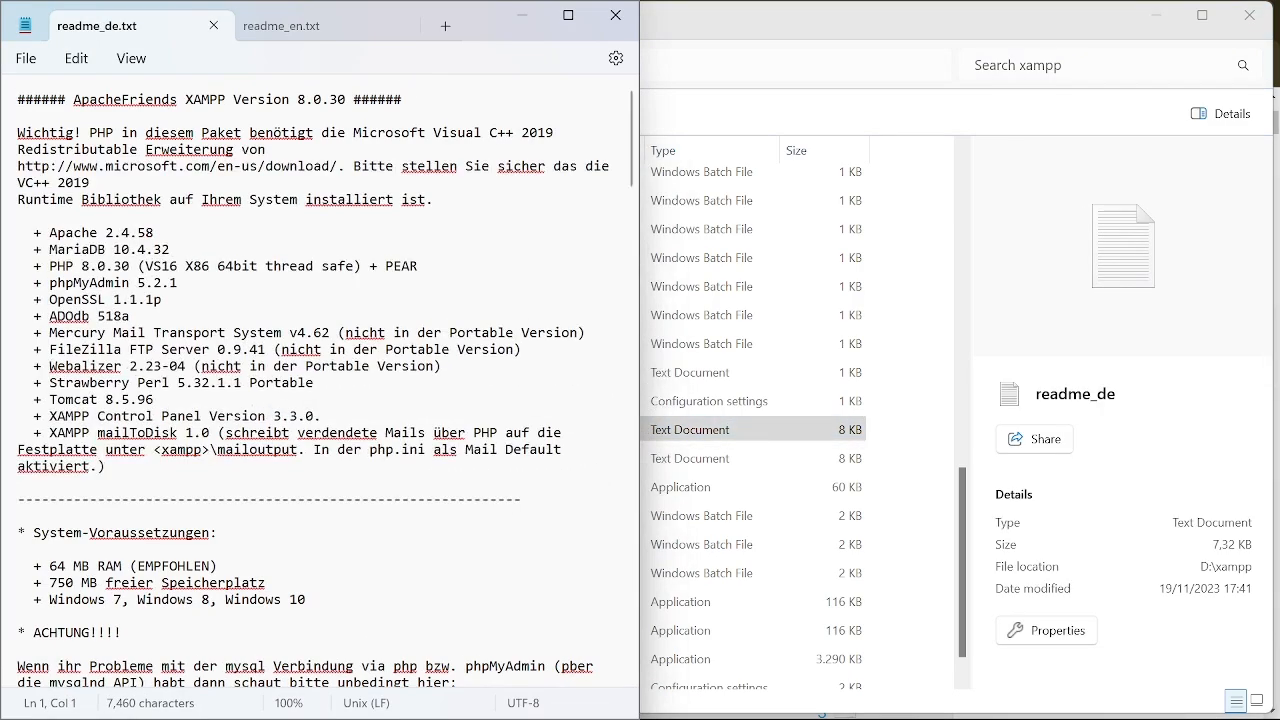
scroll(305, 107, "up", 9)
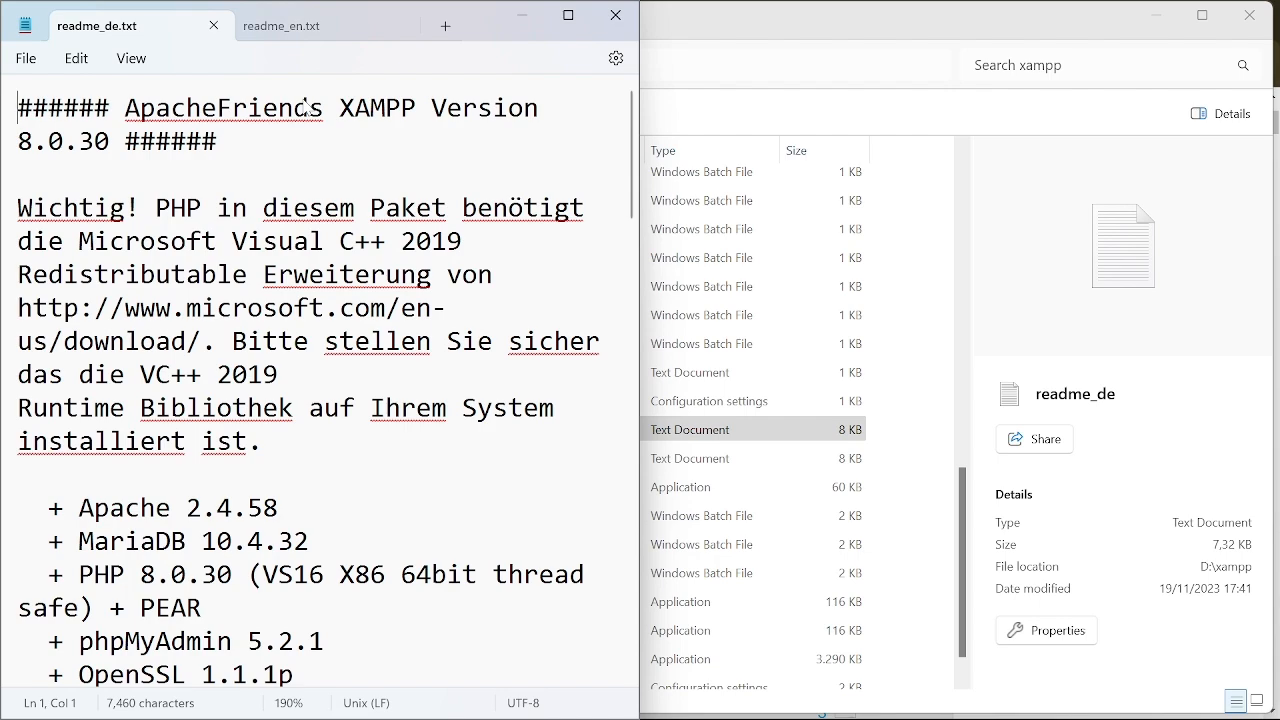
scroll(172, 102, "down", 15)
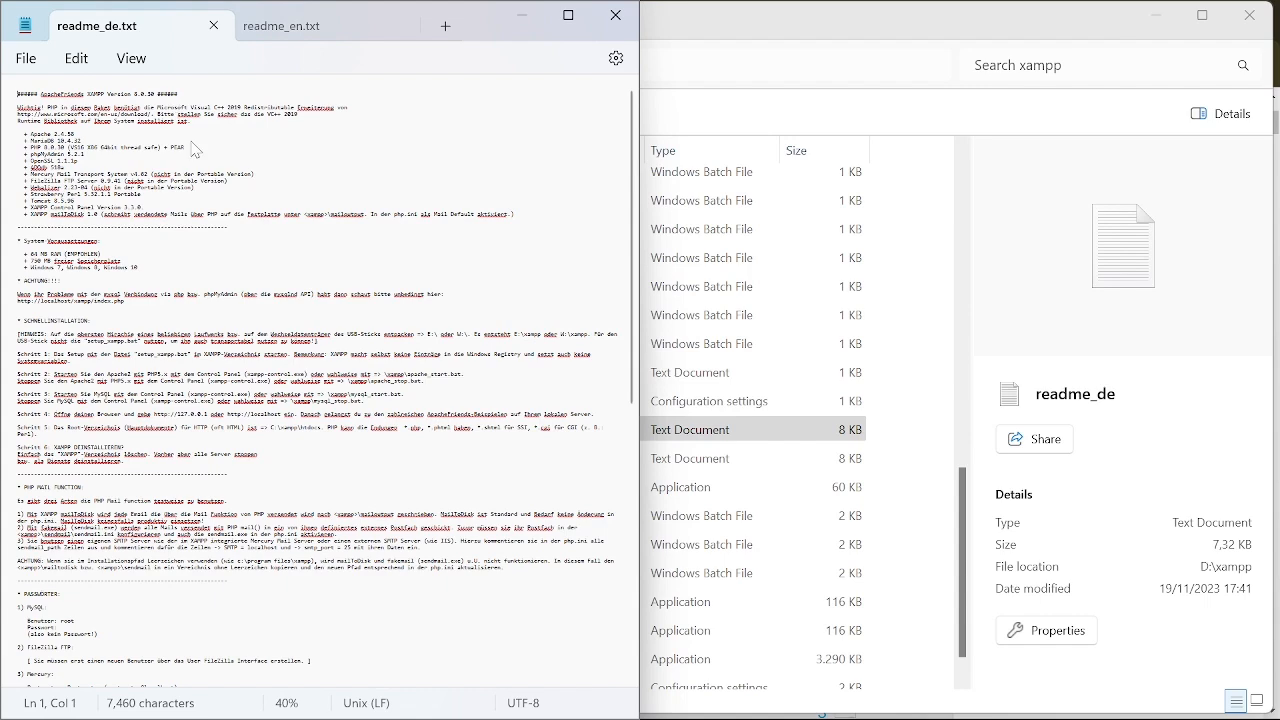
scroll(195, 150, "up", 7)
left_click_drag(320, 100, 379, 103)
left_click(462, 106)
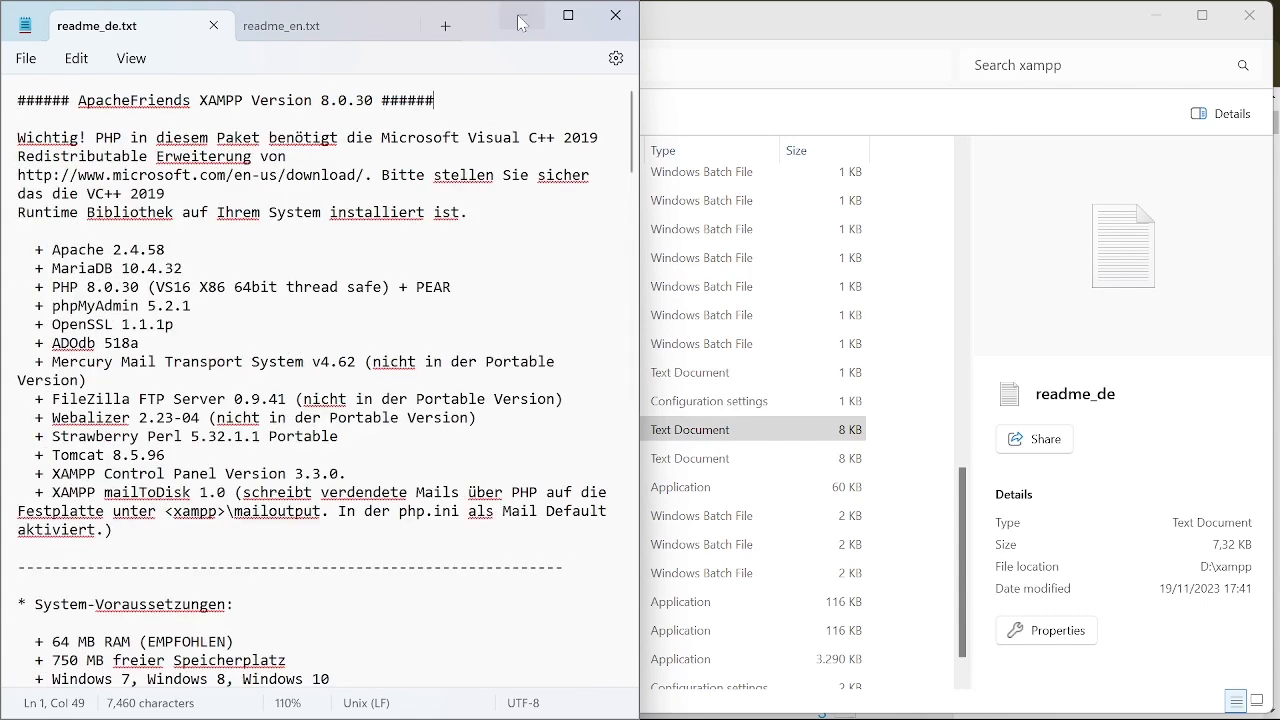
Step: Minimize the readme and return to the SourceForge stable files page
left_click(520, 15)
mouse_move(866, 712)
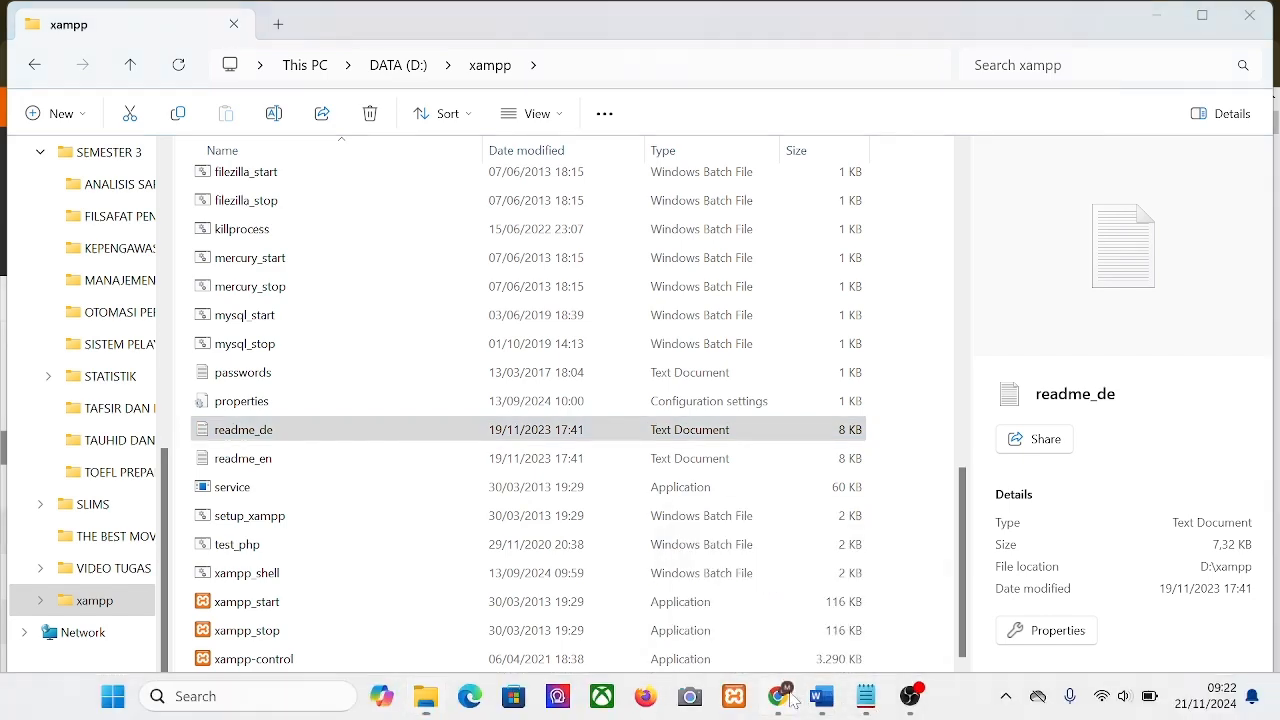
left_click(778, 696)
Step: Open the OrangeHRM stable 5.5 release folder
scroll(250, 534, "down", 2)
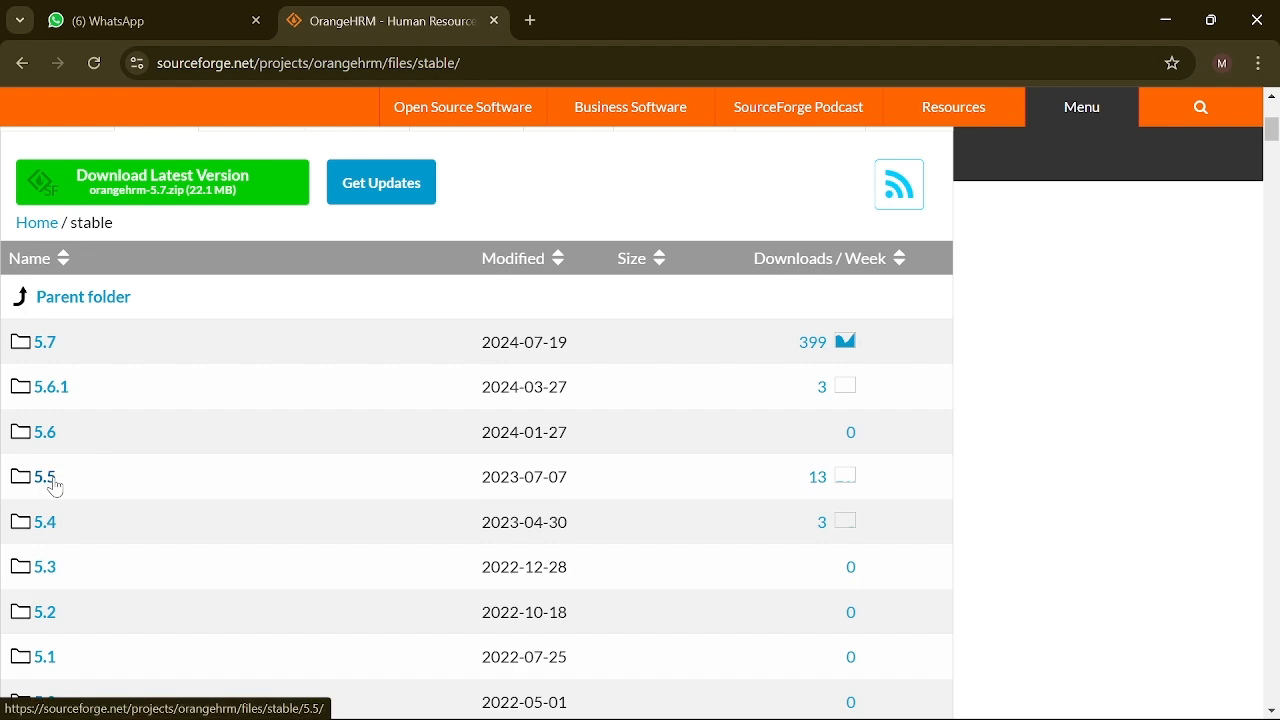
left_click(54, 486)
mouse_move(418, 495)
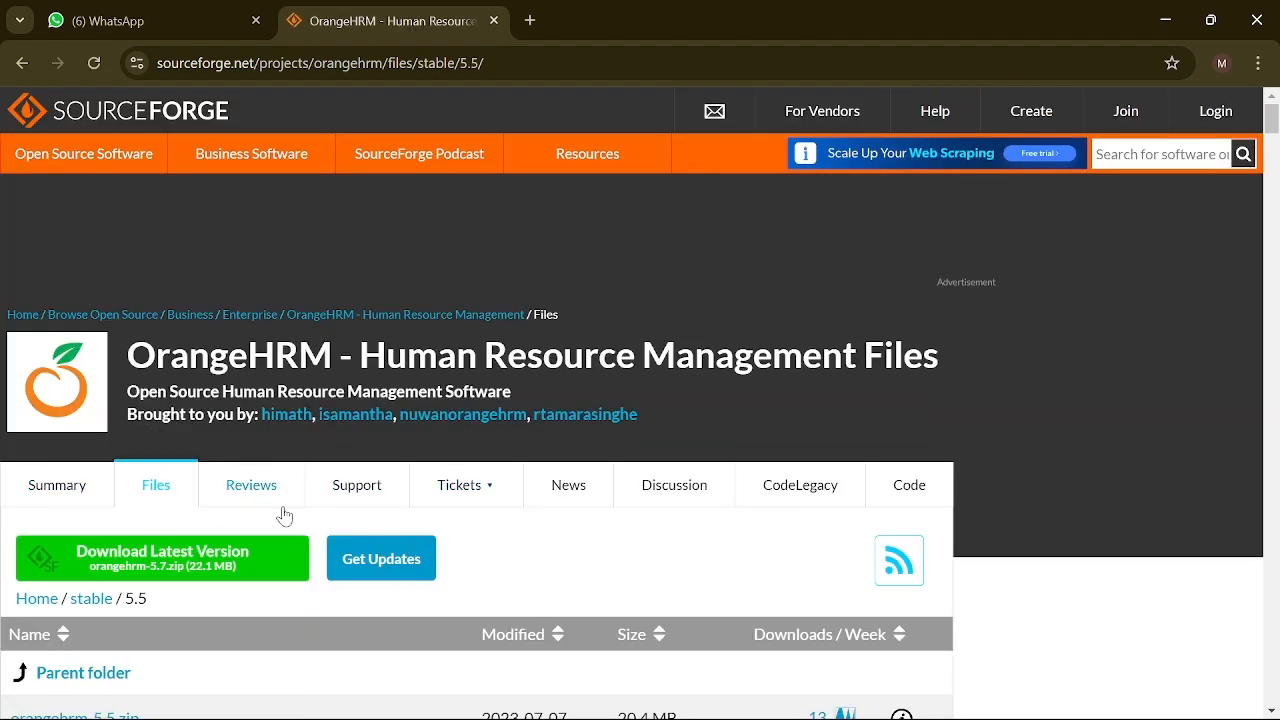
Step: Read the 5.5 notes on supported PHP, MariaDB and MySQL versions, noting version 8.3
scroll(290, 517, "down", 10)
scroll(285, 514, "down", 5)
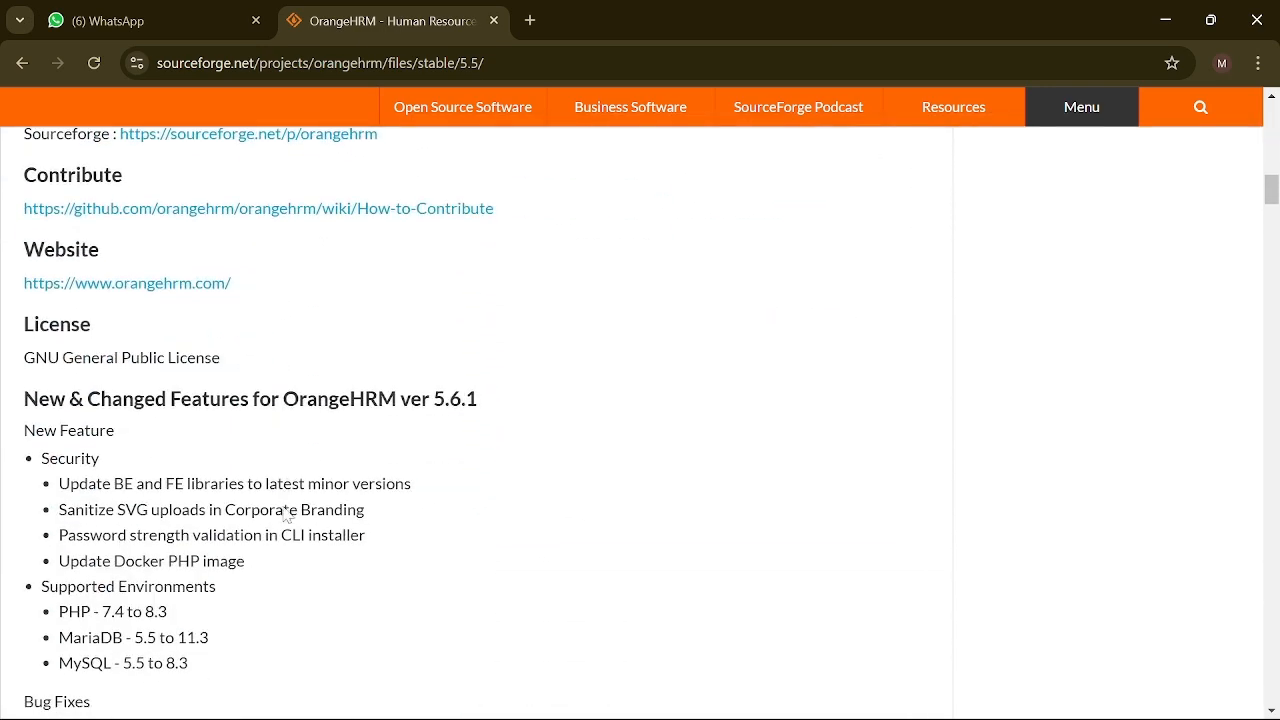
scroll(285, 514, "up", 3)
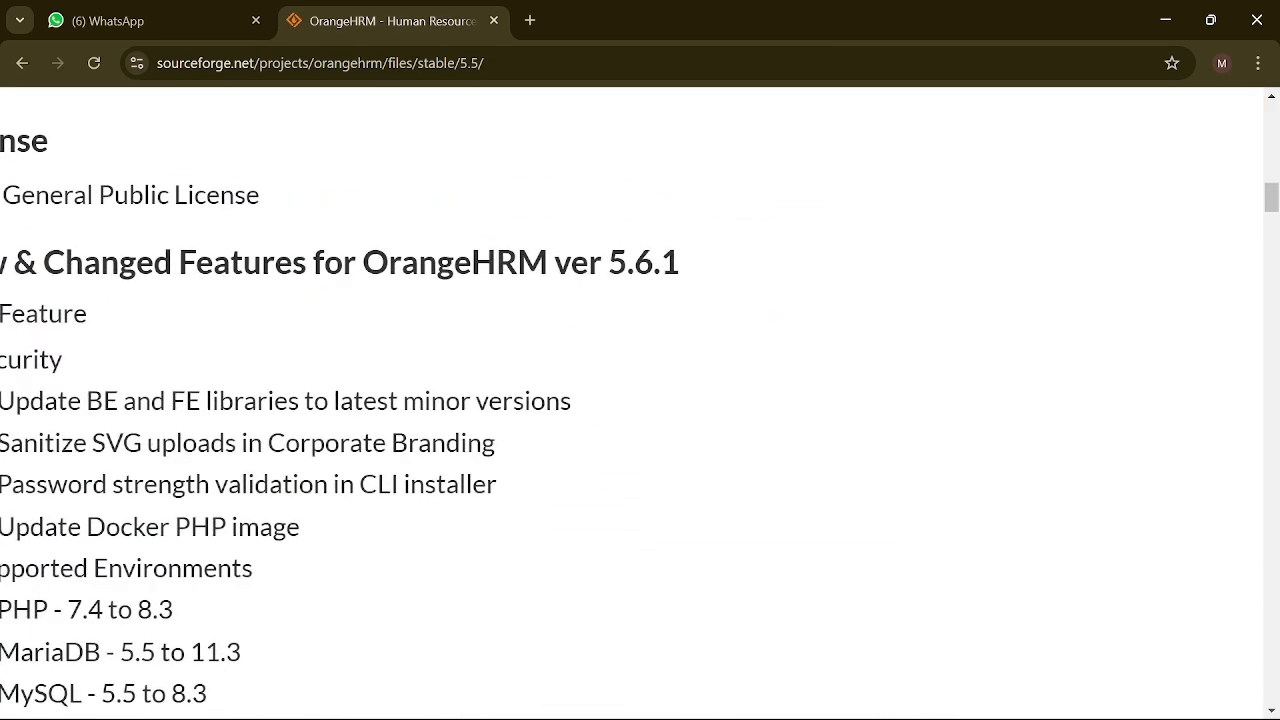
scroll(285, 514, "down", 2)
double_click(294, 420)
left_click(294, 420)
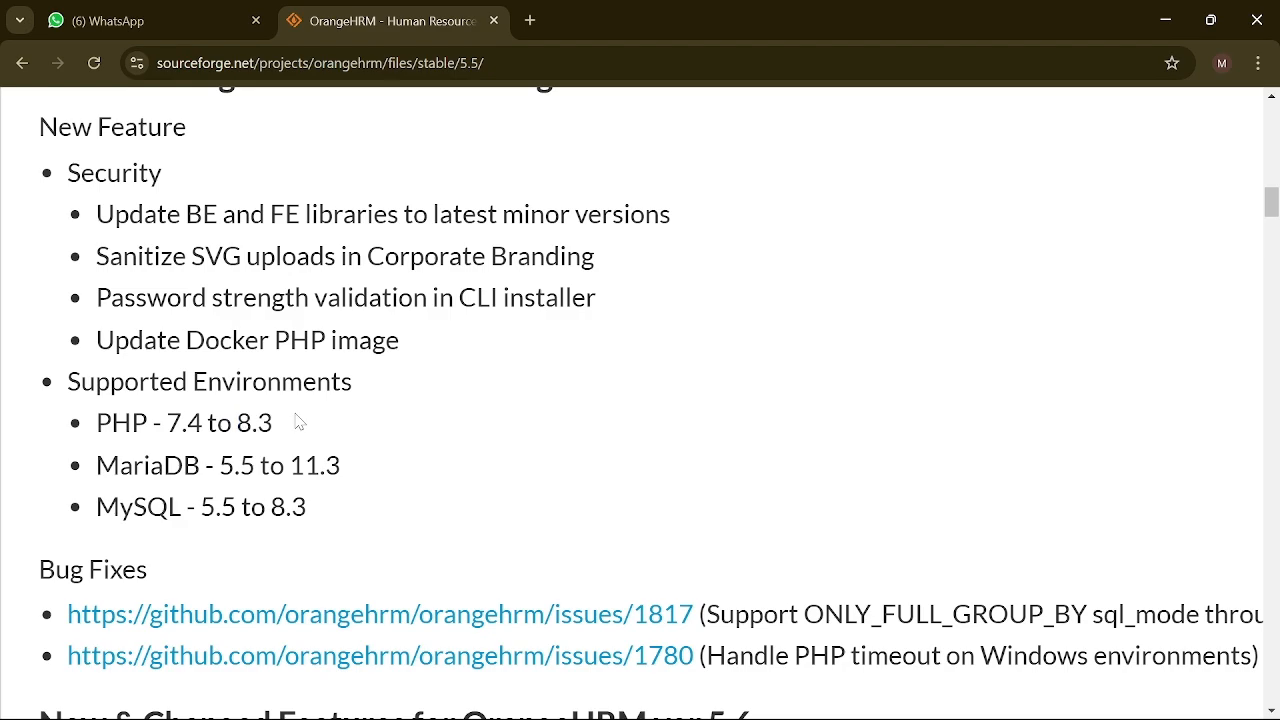
scroll(294, 420, "down", 3)
scroll(296, 420, "up", 3)
scroll(296, 420, "up", 12)
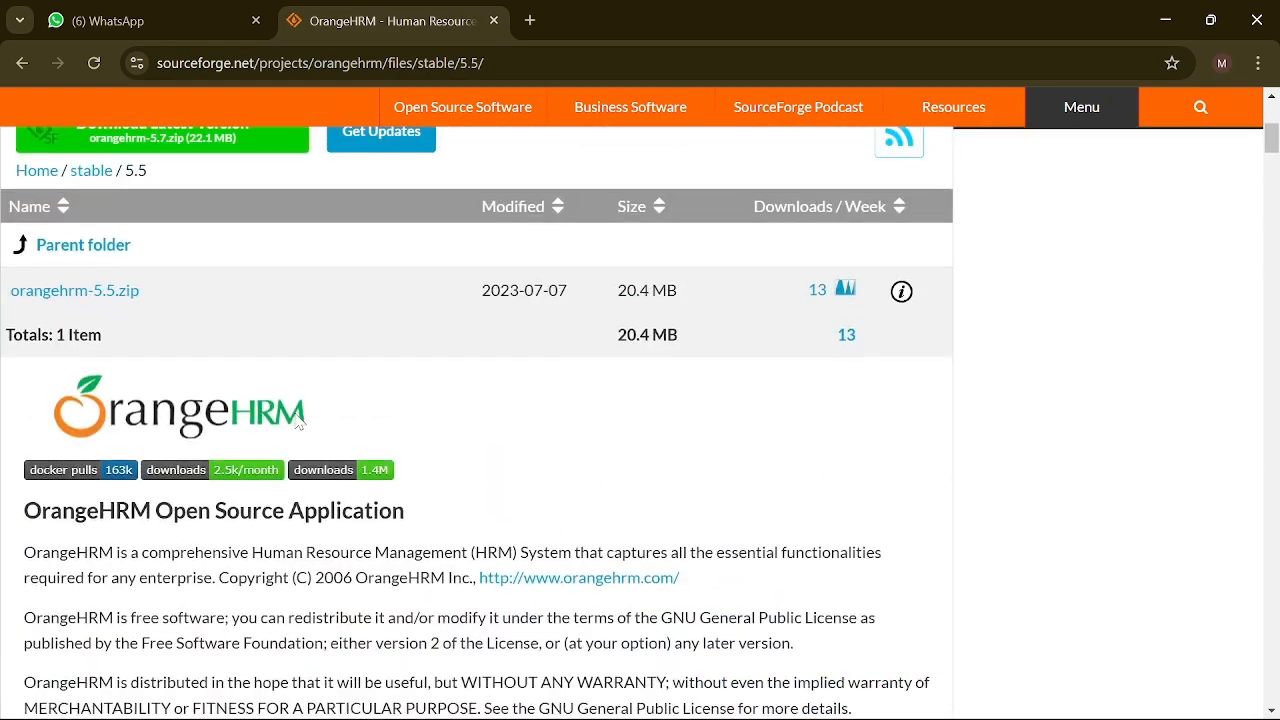
scroll(296, 420, "down", 4)
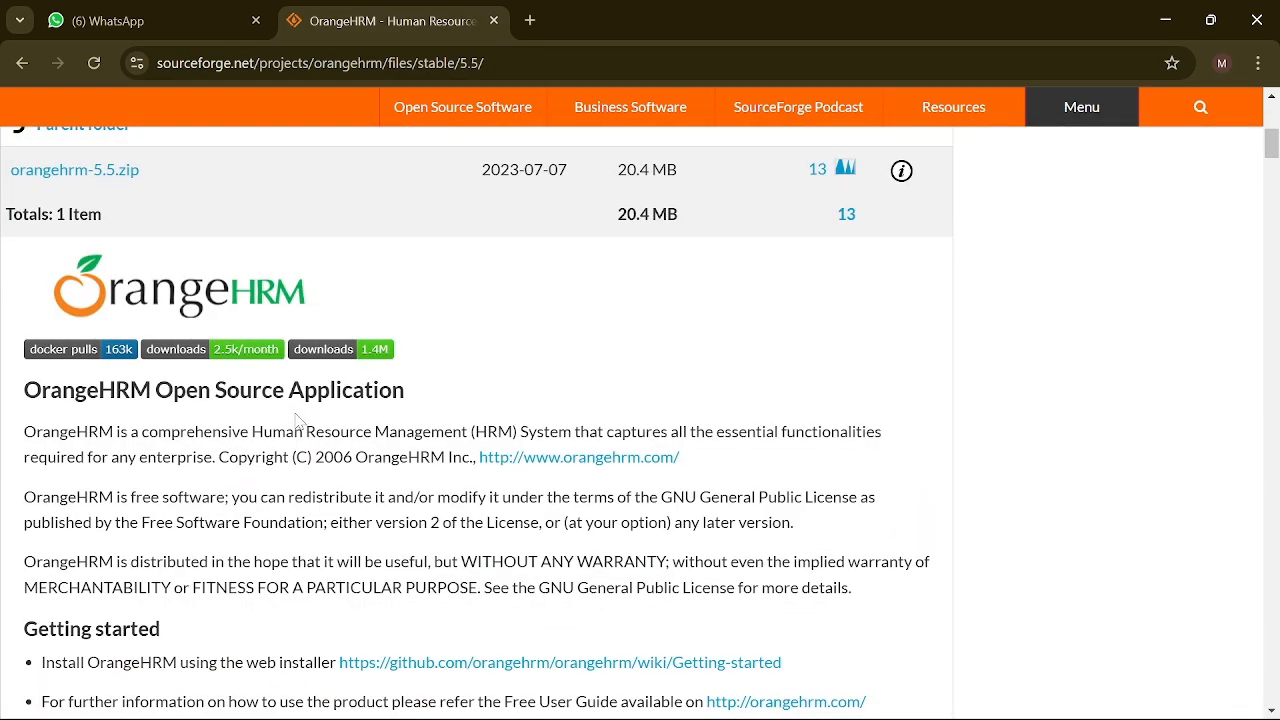
scroll(298, 420, "down", 4)
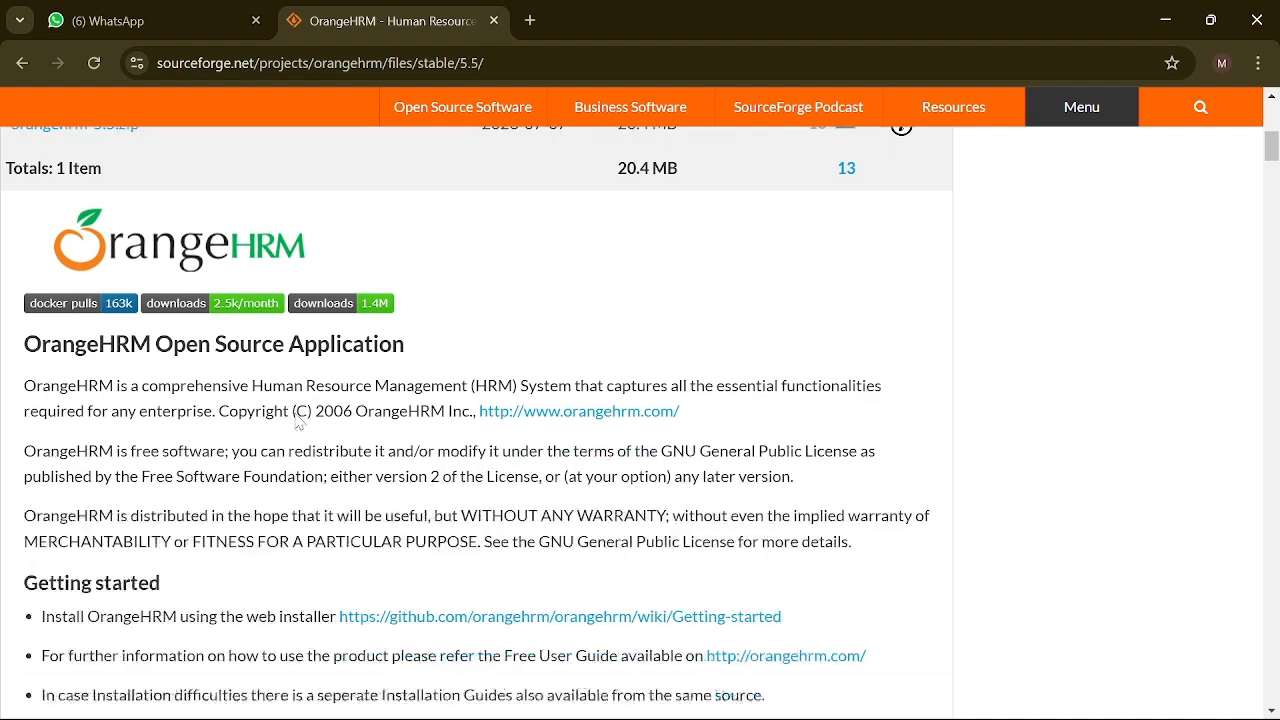
scroll(296, 420, "up", 6)
Step: Download orangehrm-5.5.zip until it finishes at 19.5 MB, then bring up File Explorer
left_click(60, 408)
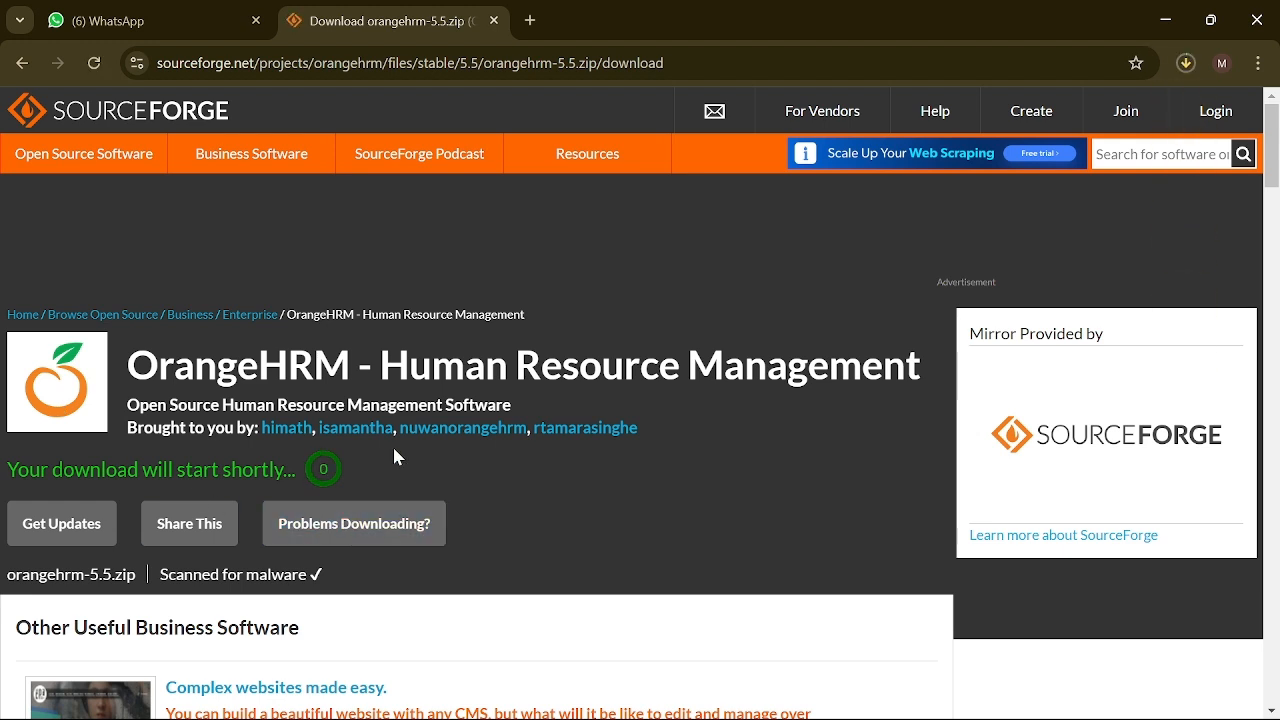
left_click(1192, 68)
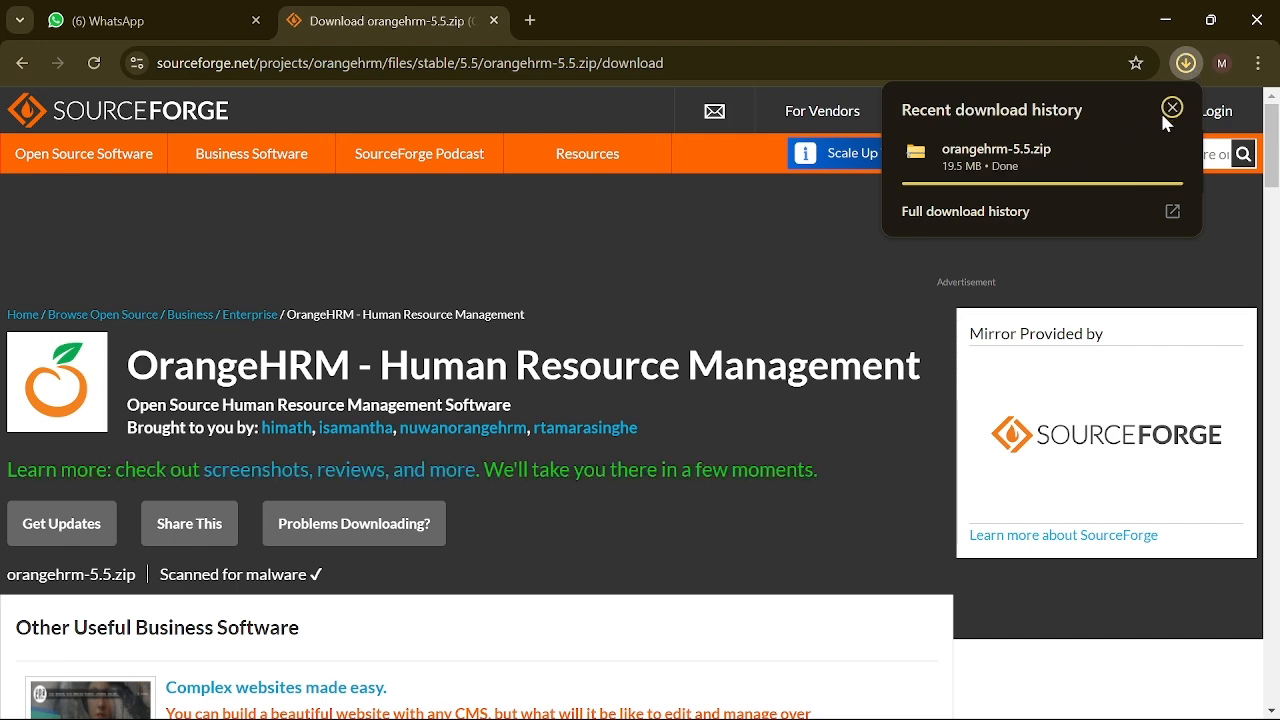
mouse_move(1140, 147)
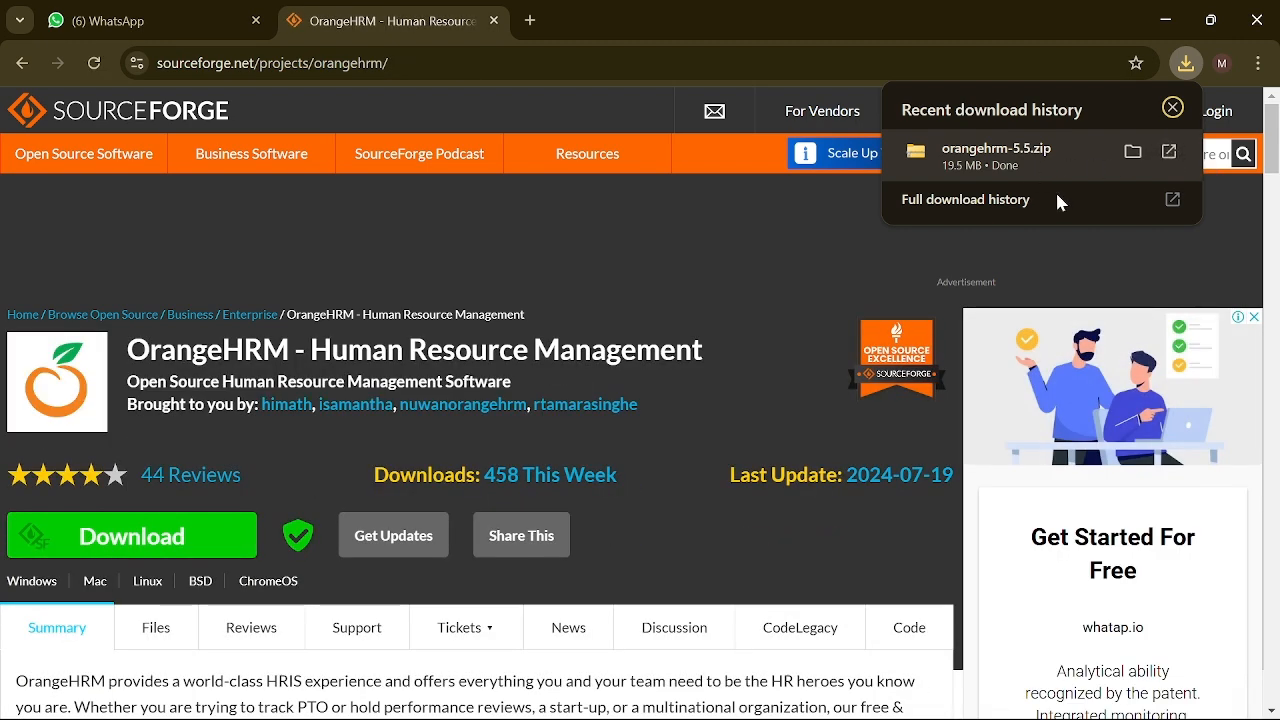
left_click(426, 705)
Step: Show the Downloads folder with the 19.4 MB orangehrm-5.5 zip under Today
scroll(95, 400, "up", 10)
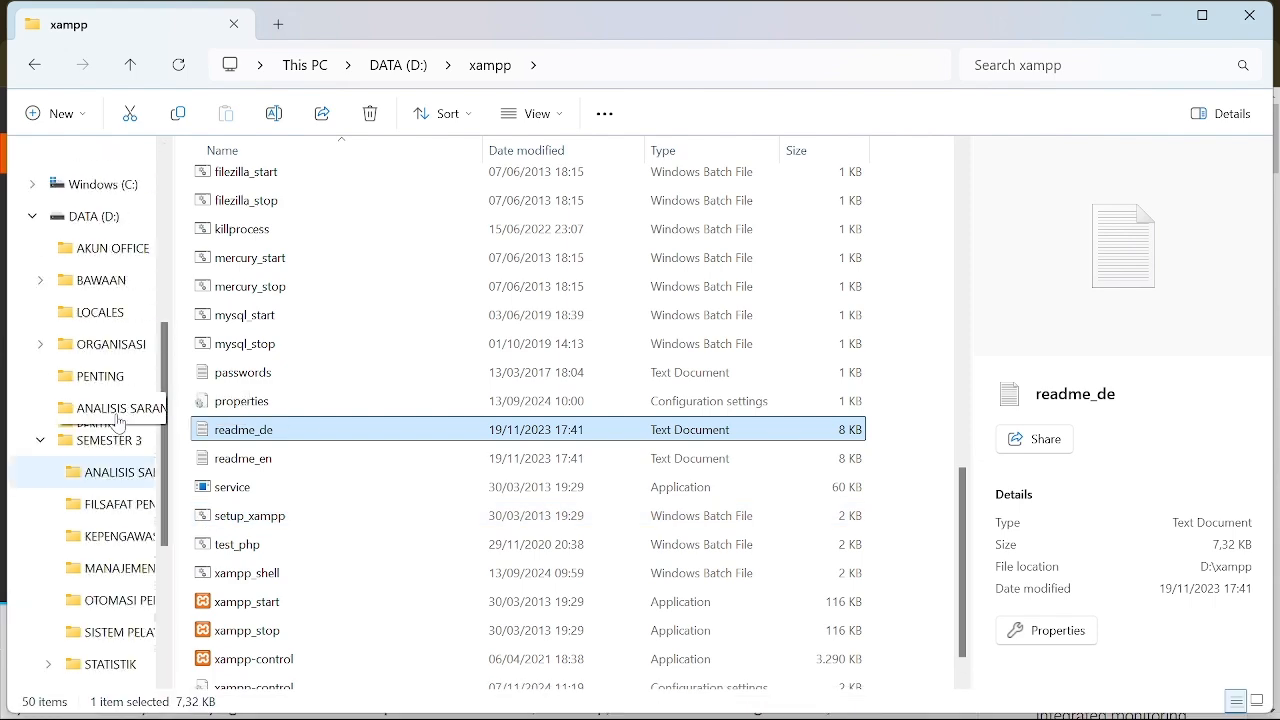
left_click(92, 318)
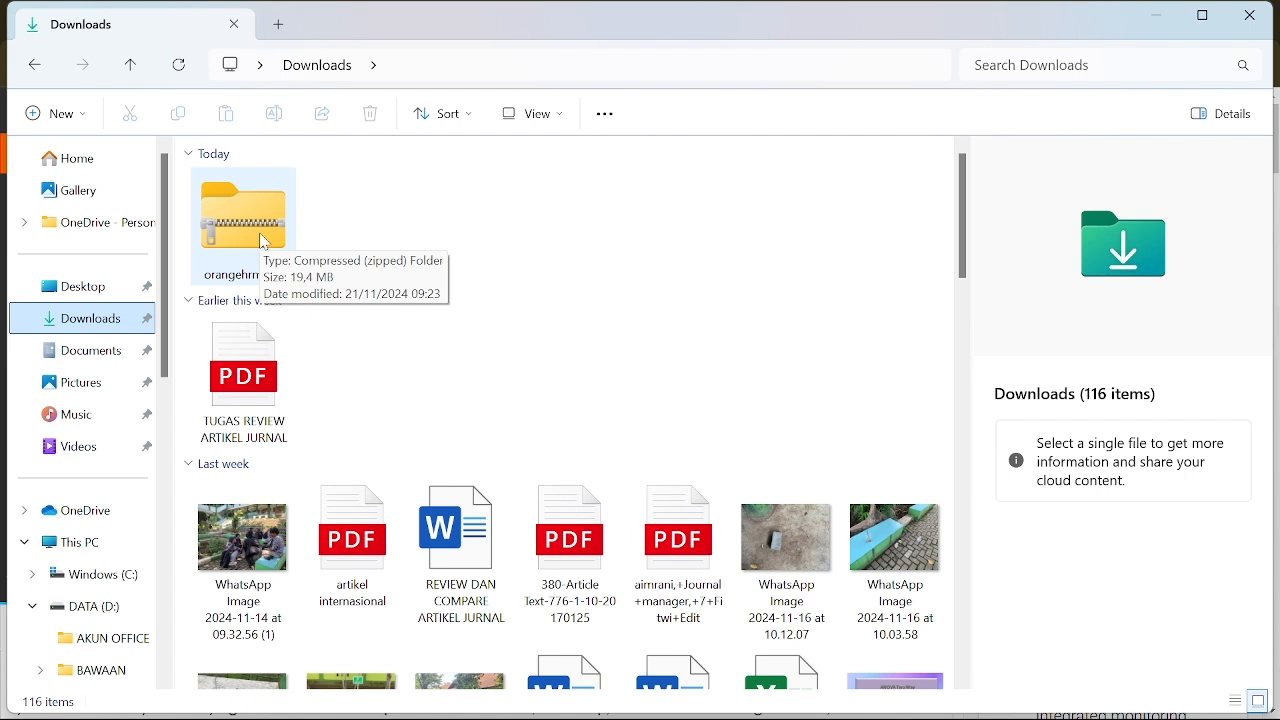
Step: Extract orangehrm-5.5.zip with WinRAR into C:\xampp\htdocs, then browse drive C
right_click(265, 242)
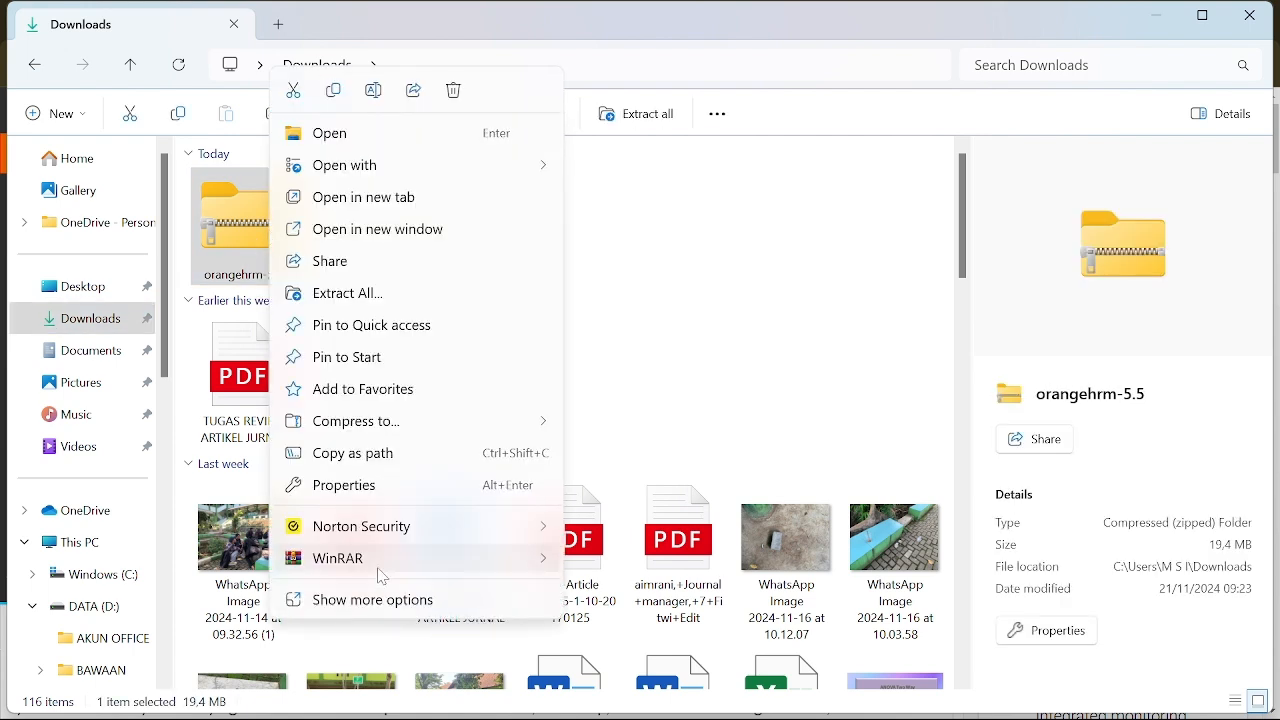
mouse_move(381, 577)
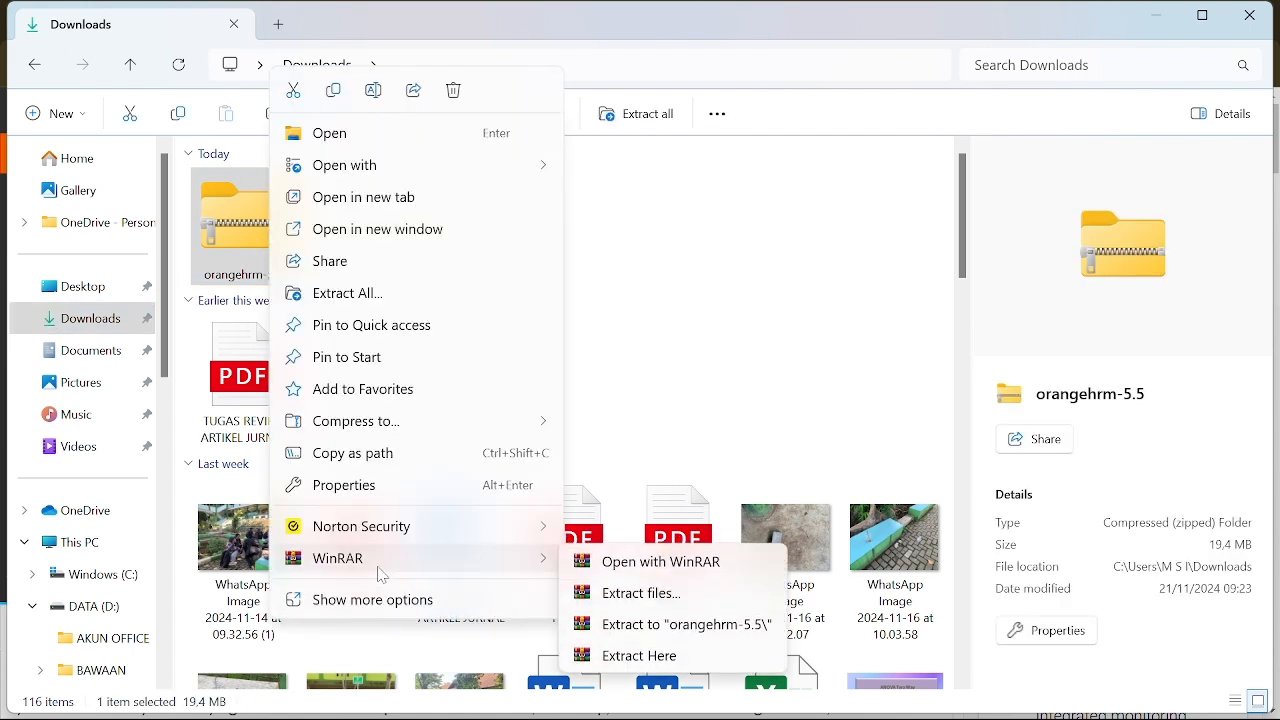
left_click(641, 597)
left_click(743, 452)
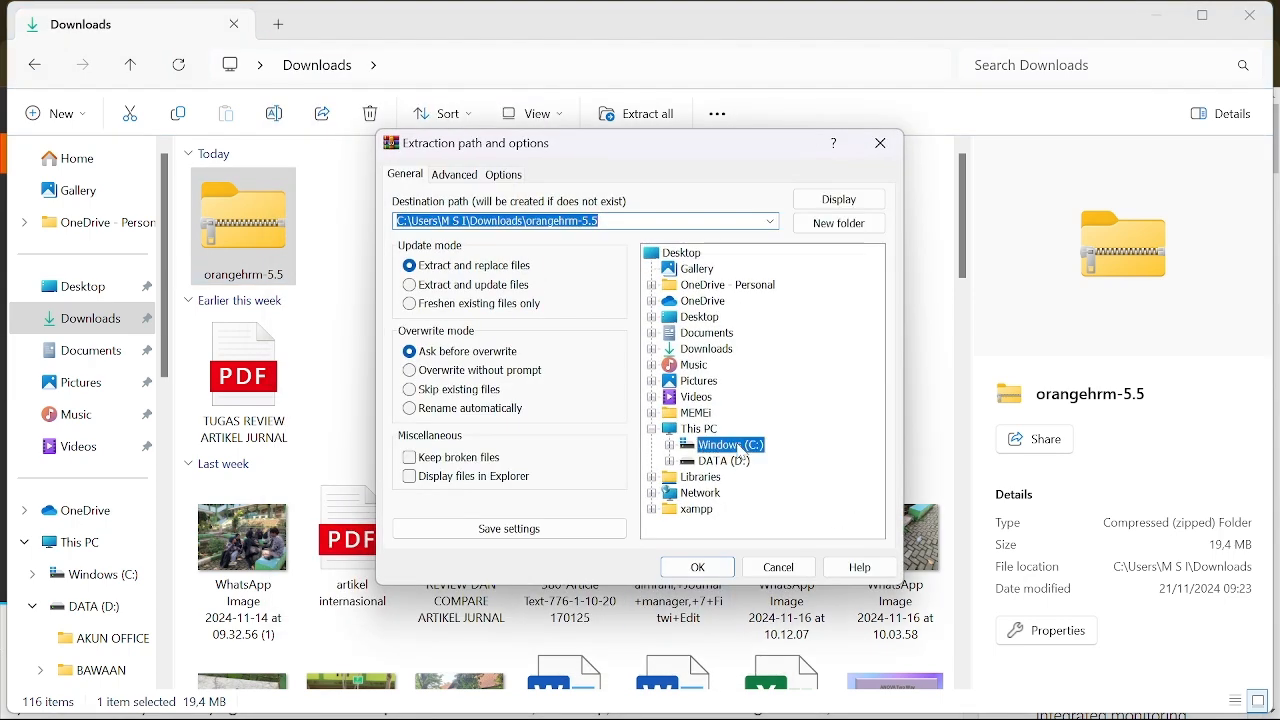
double_click(716, 452)
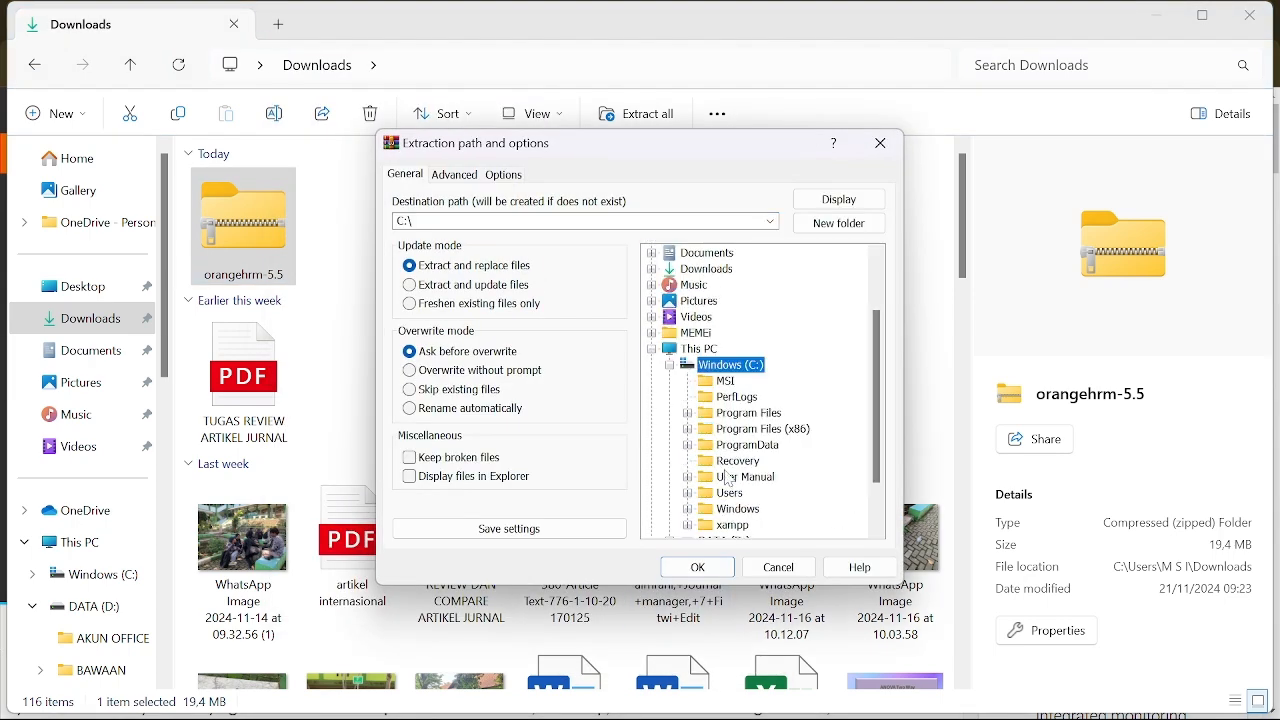
scroll(730, 481, "down", 1)
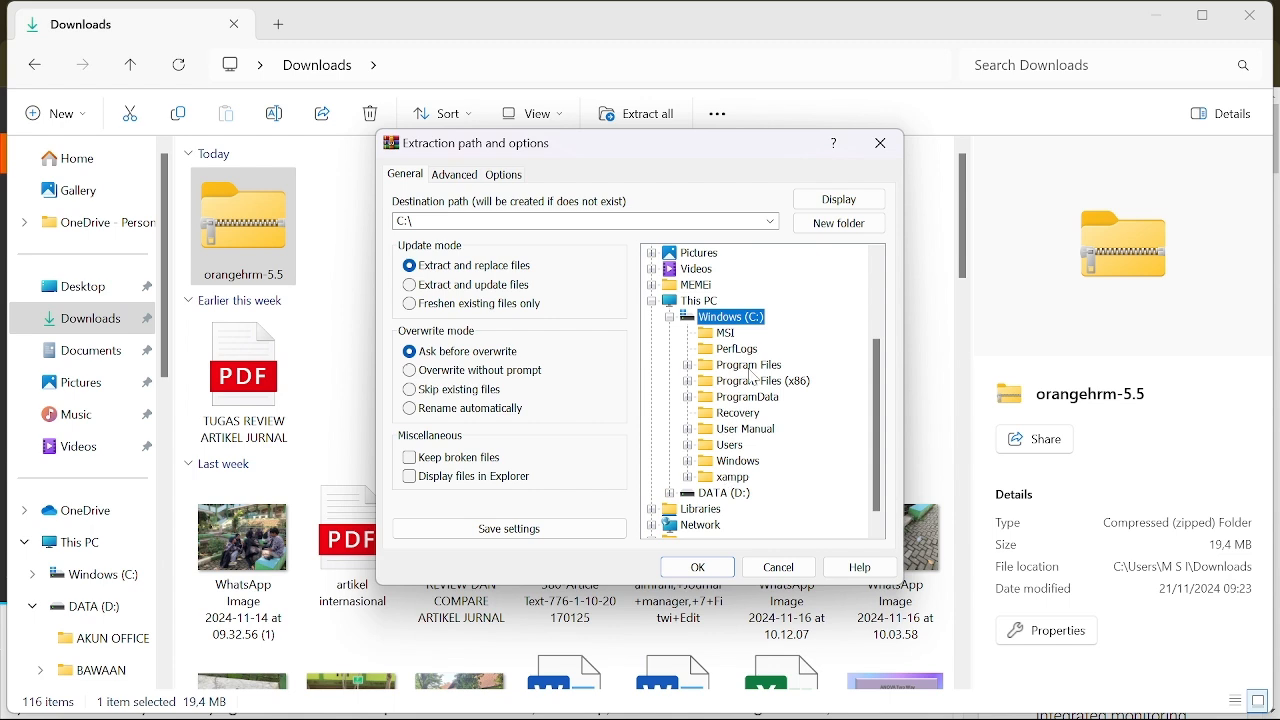
double_click(740, 479)
double_click(749, 352)
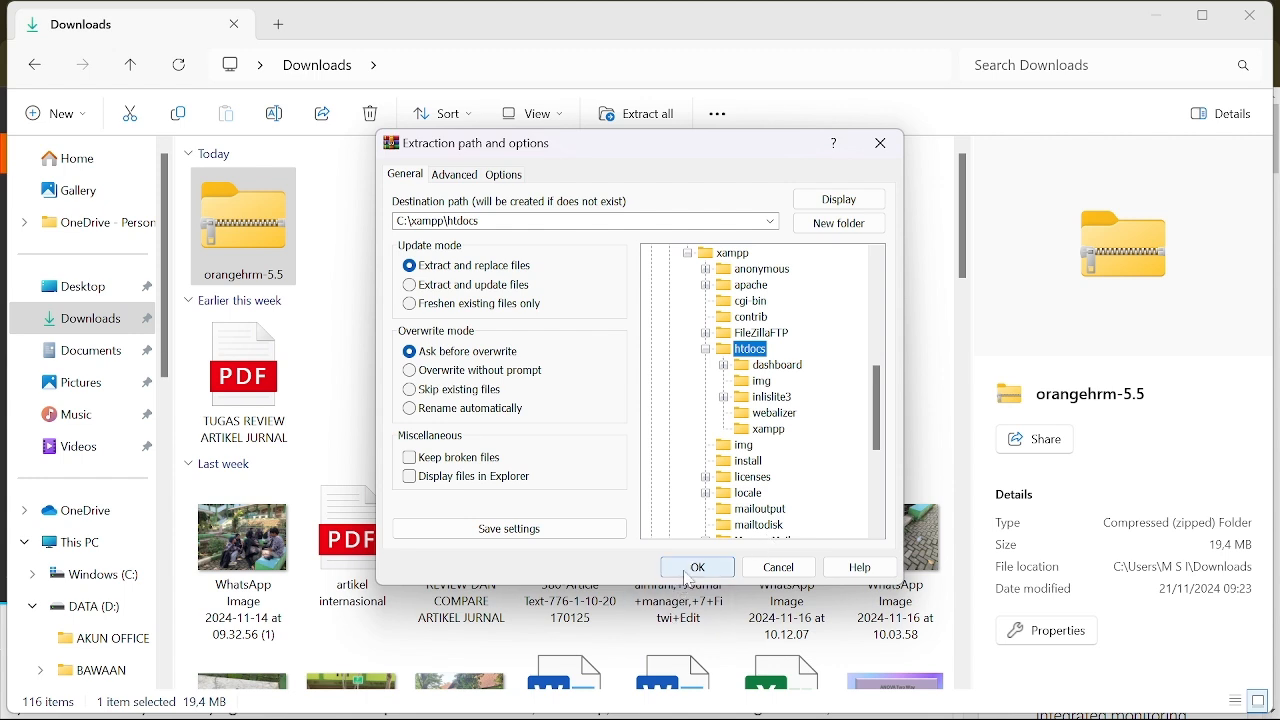
left_click(697, 569)
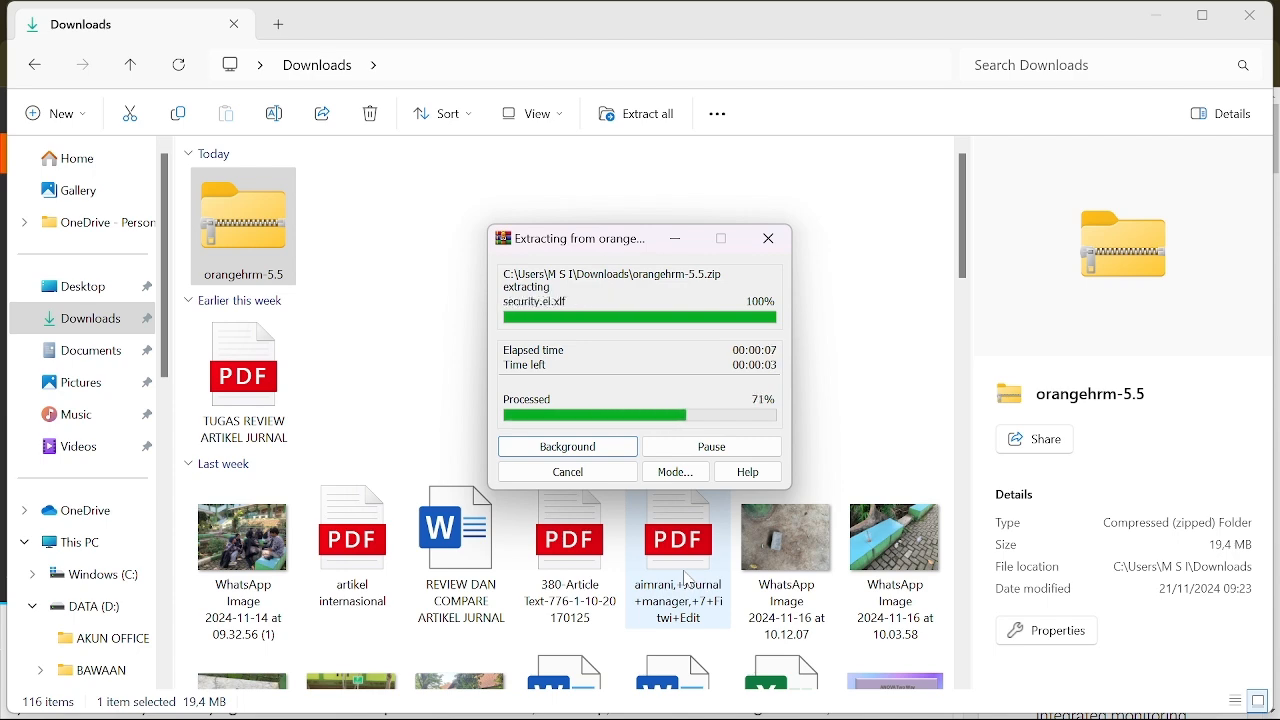
left_click(115, 575)
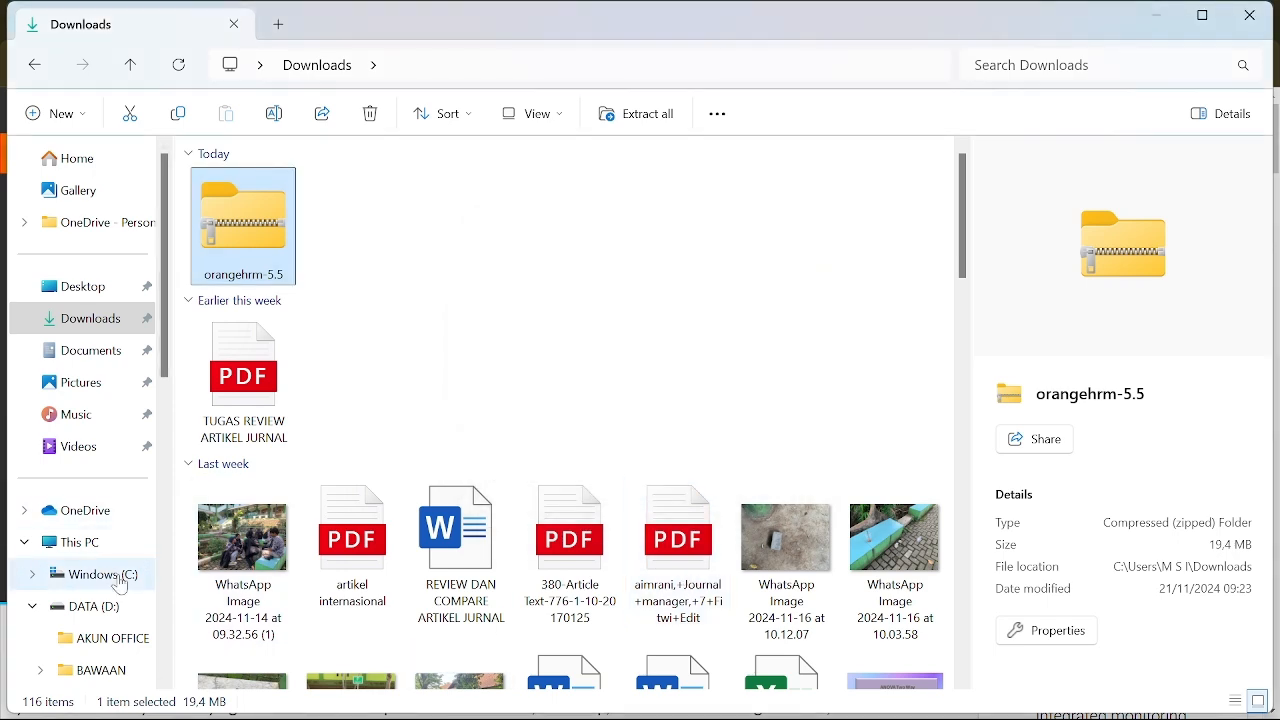
Step: Rename the orangehrm-5.5 folder in C:\xampp\htdocs to ANGKASA and return to Chrome
double_click(288, 386)
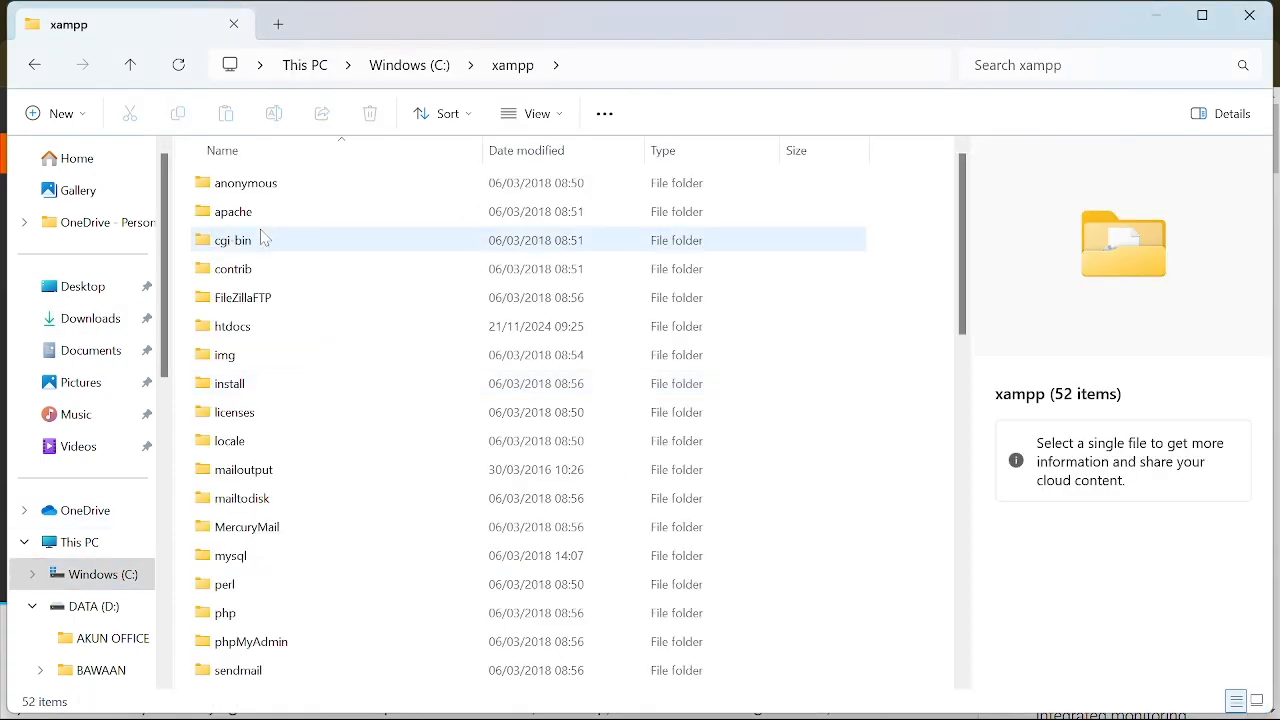
left_click(266, 330)
double_click(266, 330)
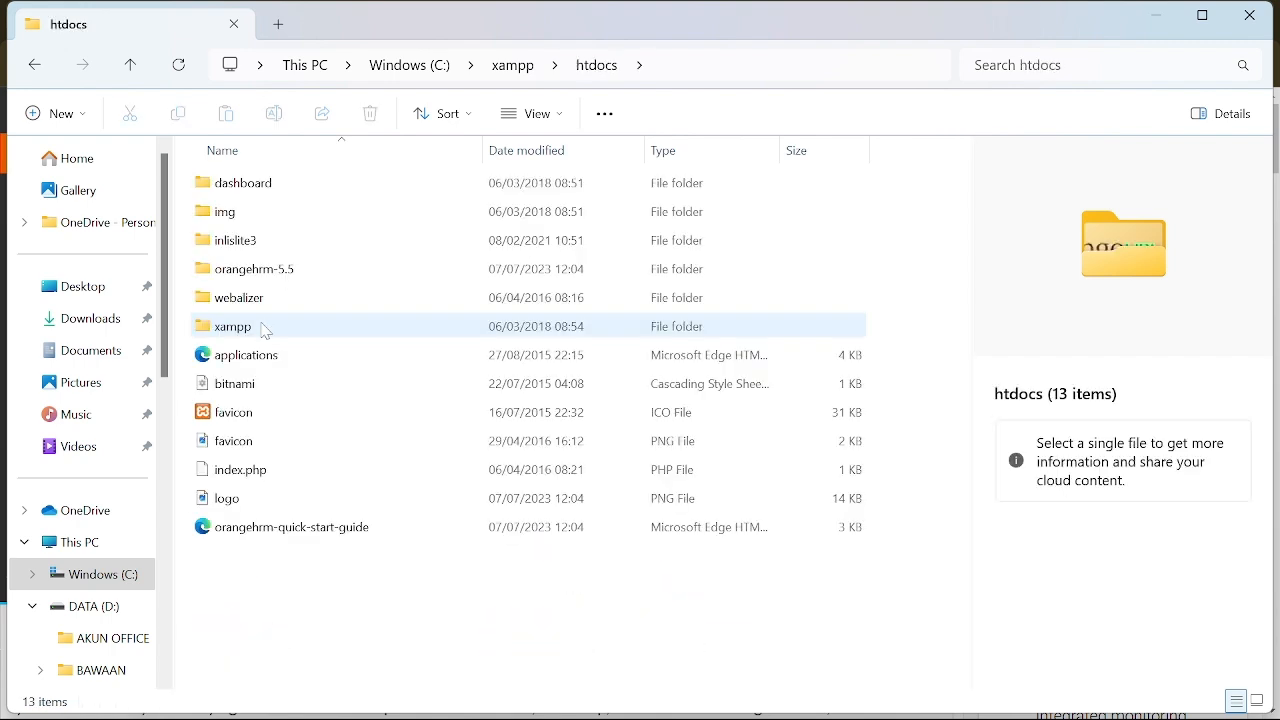
left_click(281, 273)
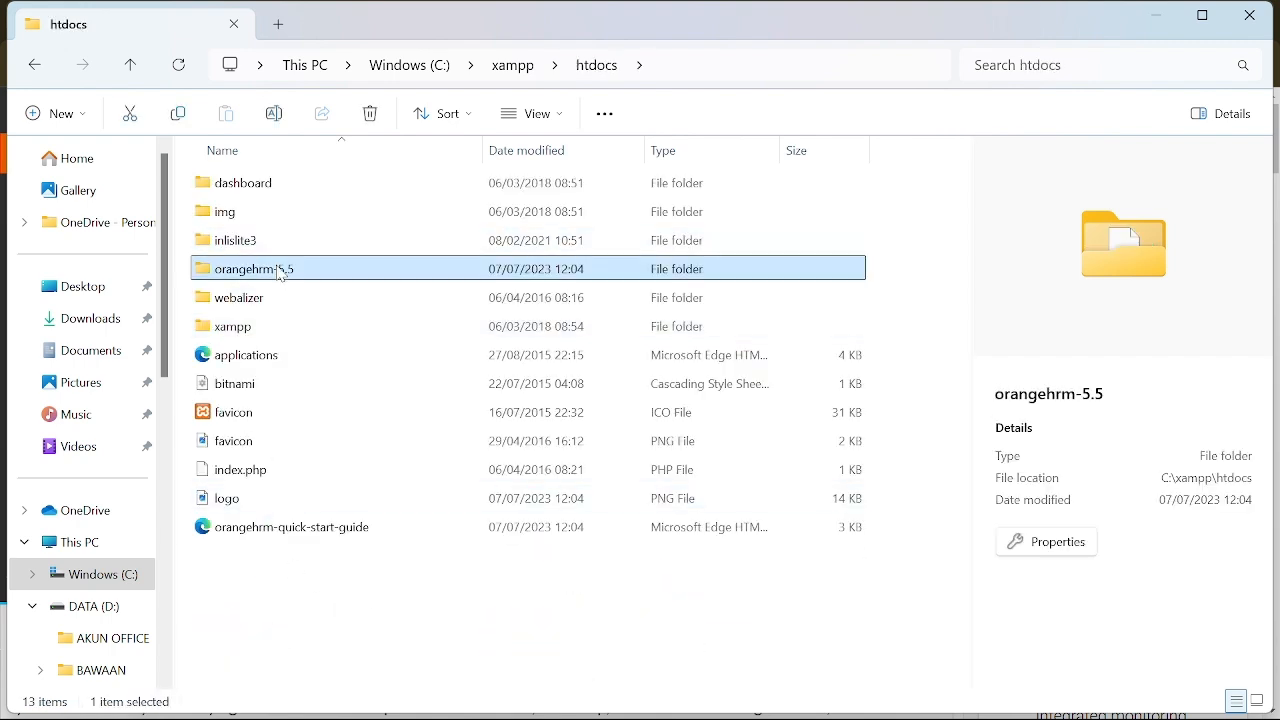
left_click(274, 114)
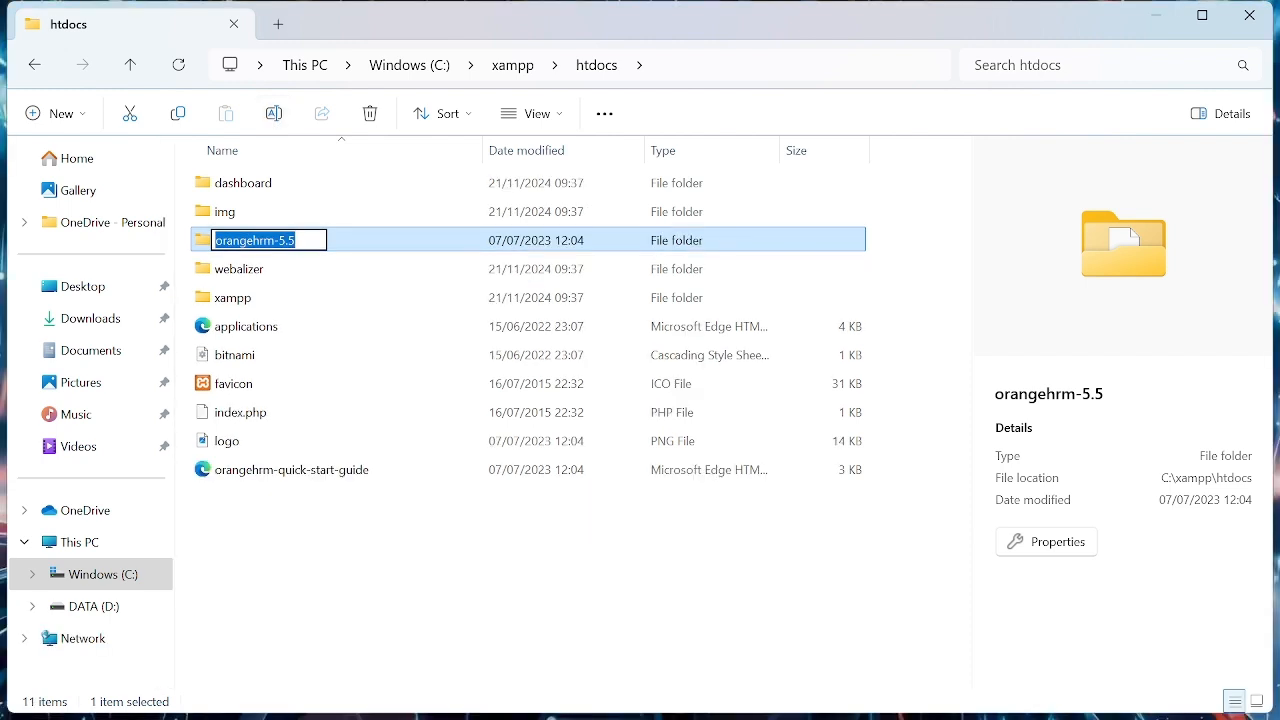
type("ANGKASA")
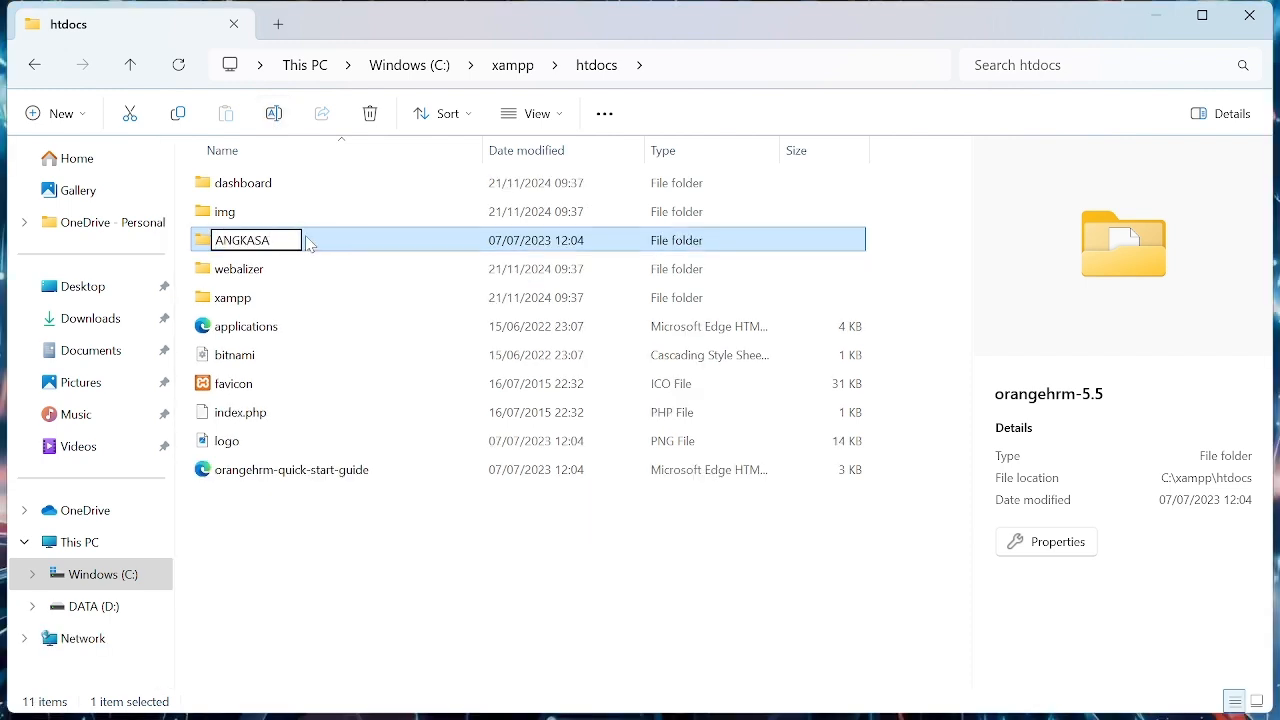
key("Return")
left_click(785, 701)
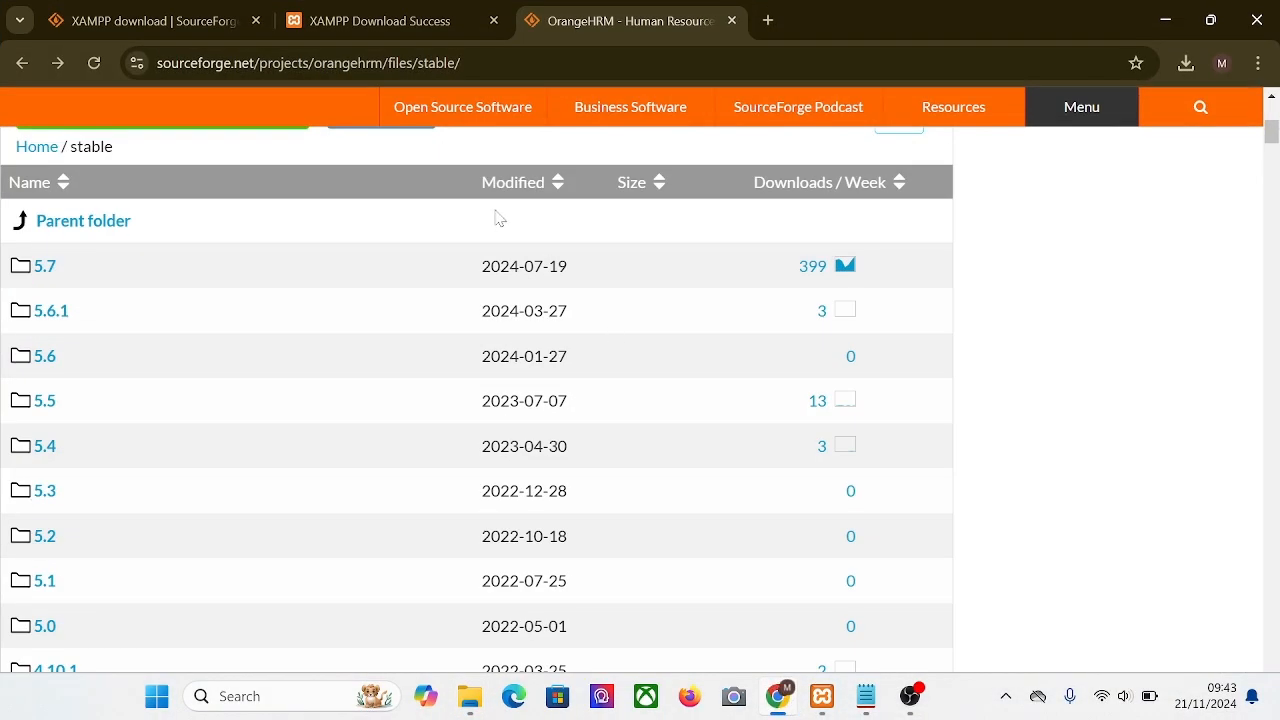
Step: Load localhost/ANGKASA in a new tab and advance the fresh installation through the license terms
left_click(771, 22)
type("LOC")
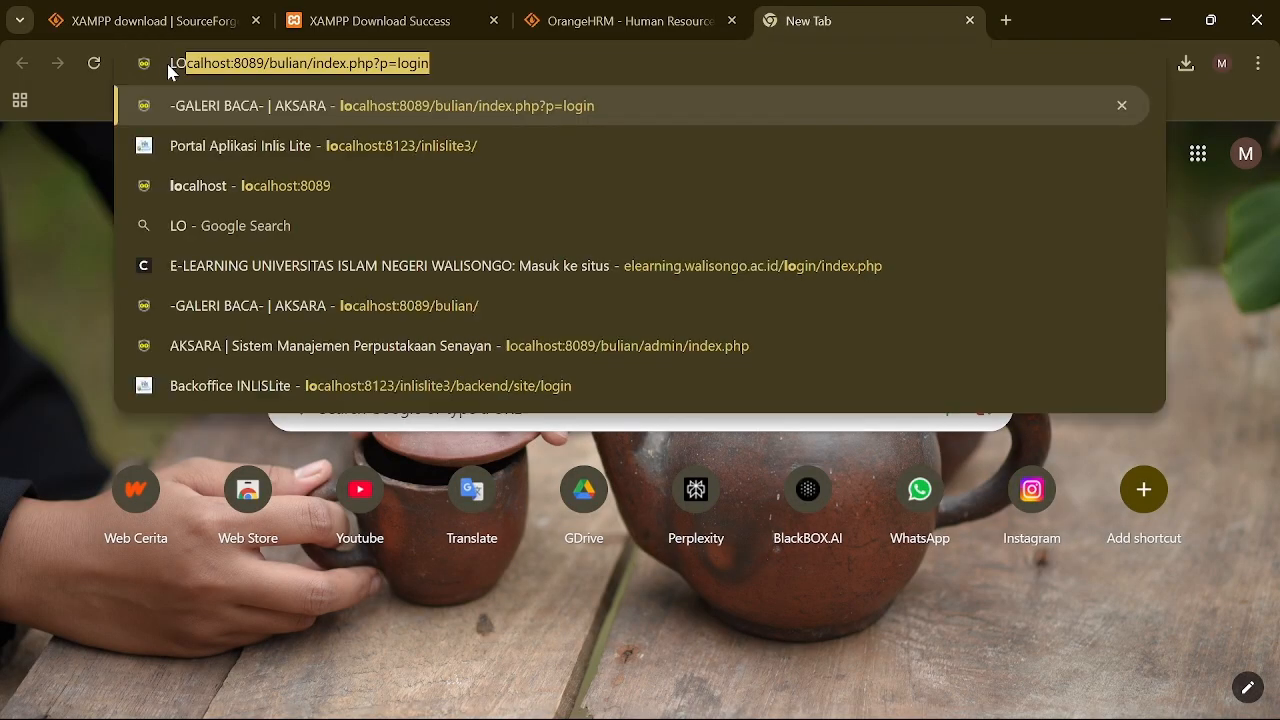
key("BackSpace")
key("BackSpace")
key("BackSpace")
key("BackSpace")
type("localhos")
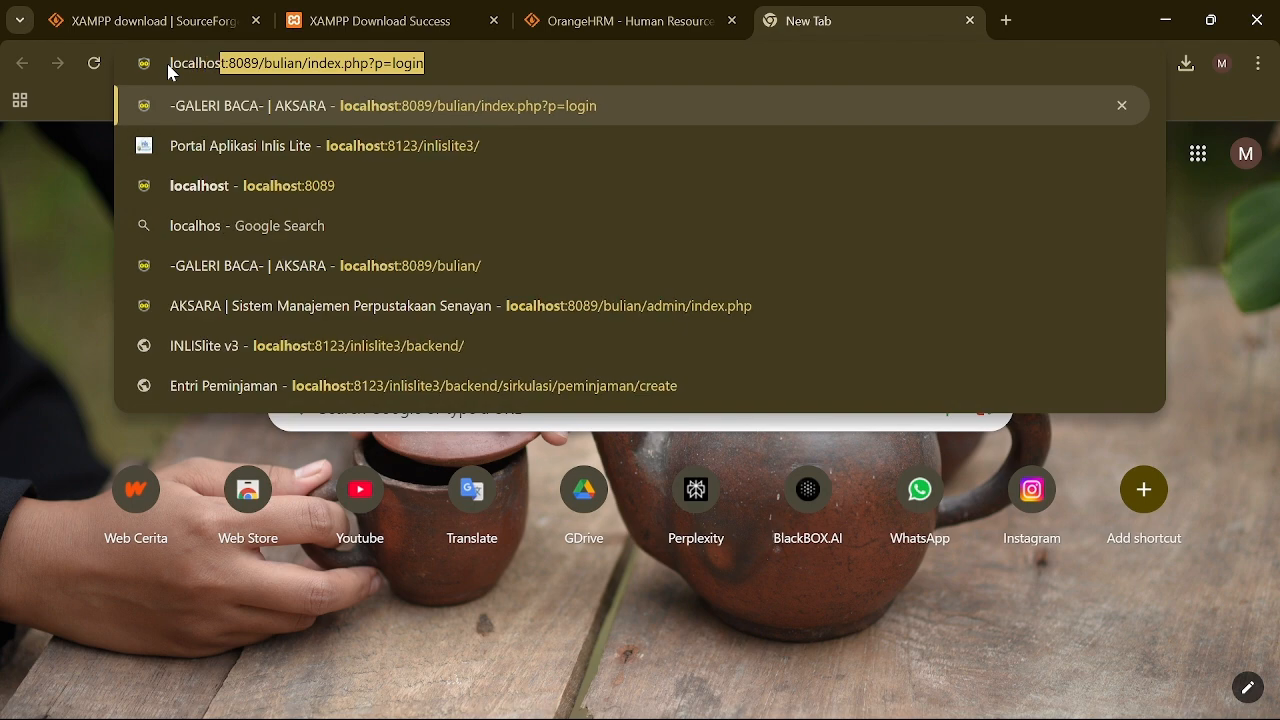
type("t/ANGKASA")
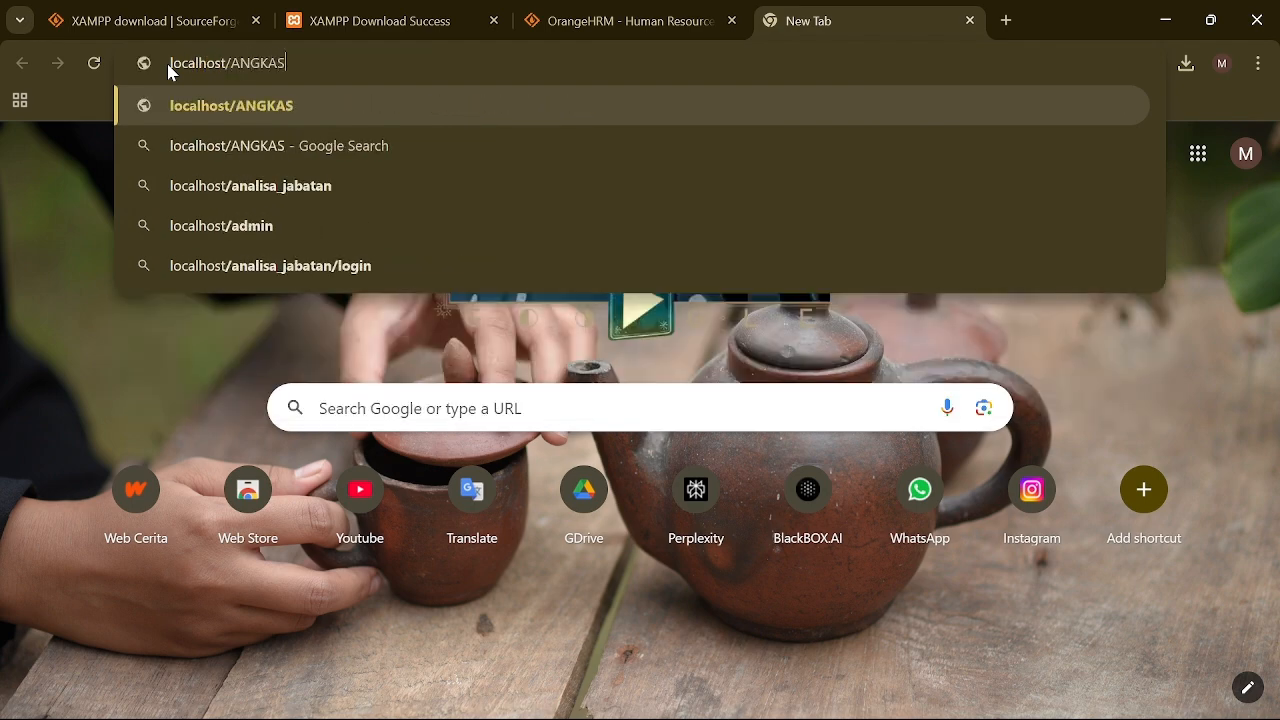
key("Return")
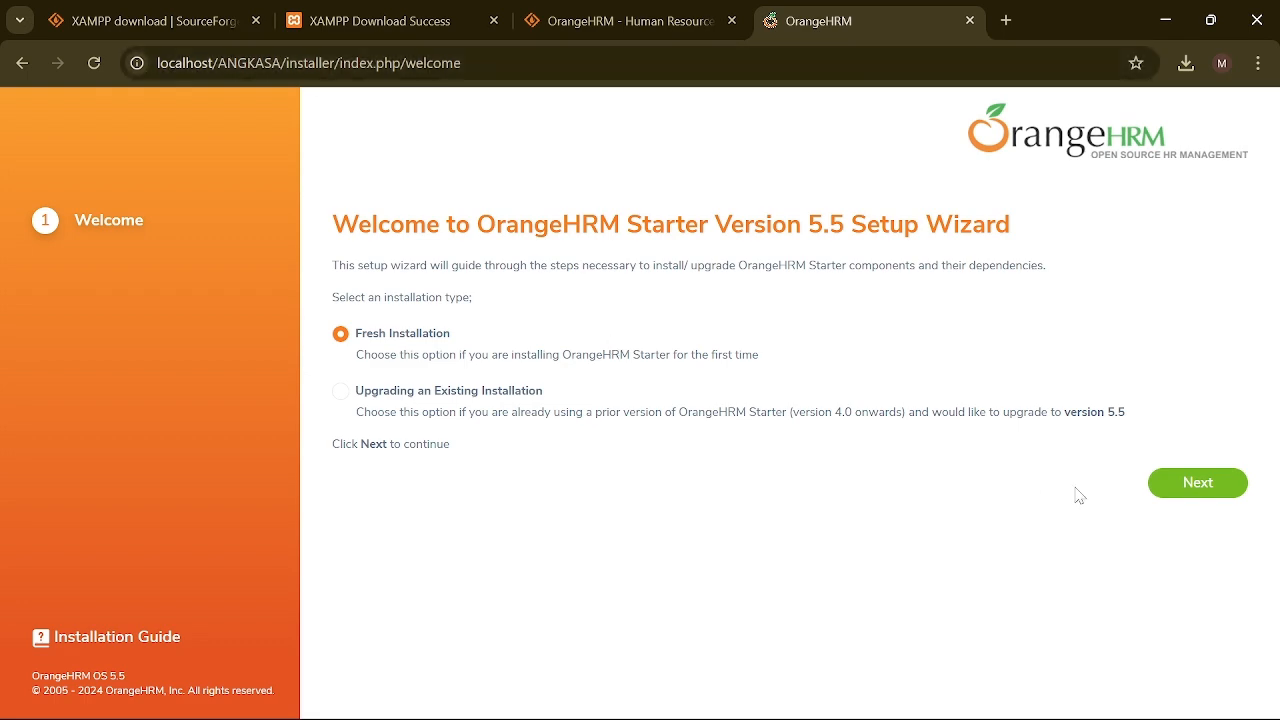
left_click(1172, 488)
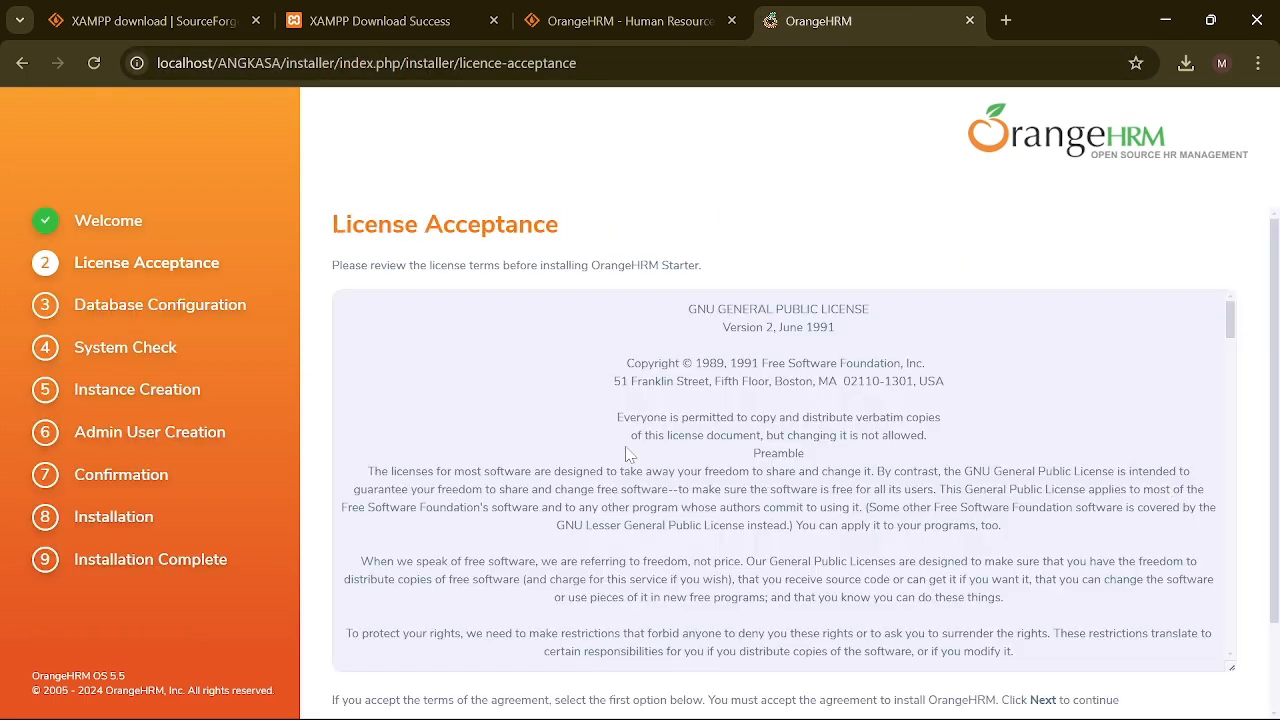
scroll(367, 482, "down", 1)
scroll(625, 505, "down", 15)
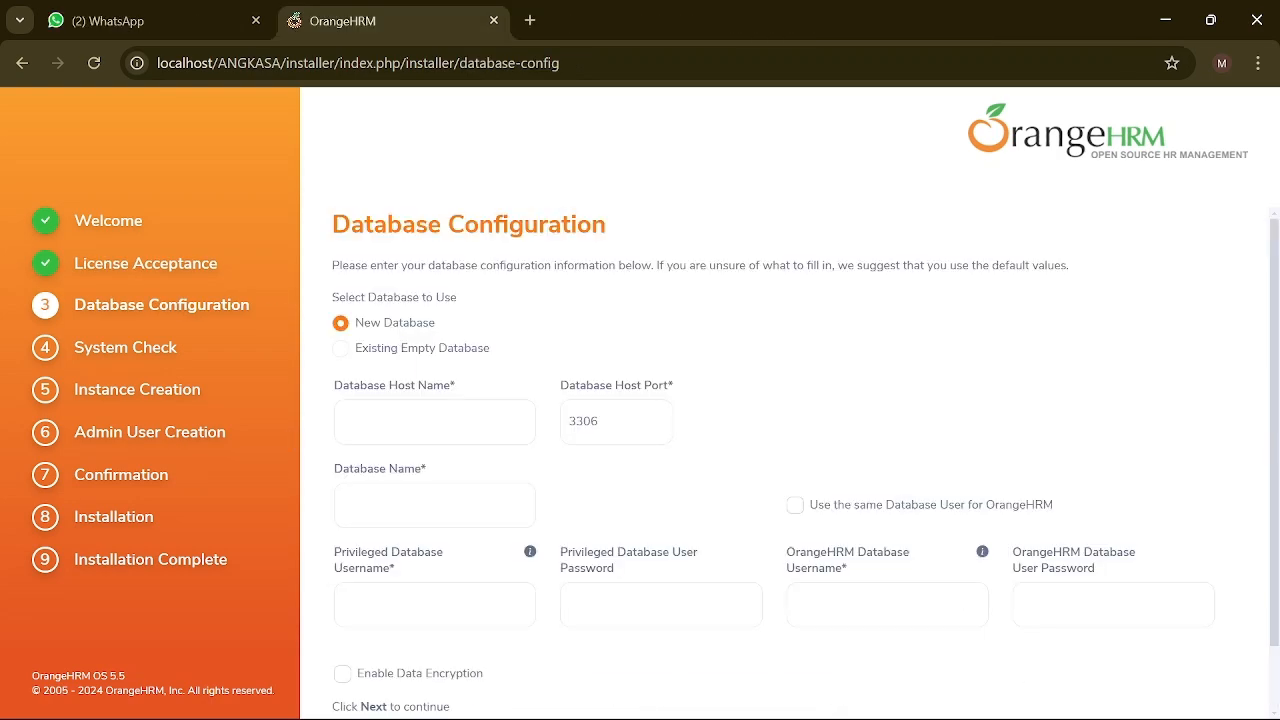
Step: Load phpMyAdmin at localhost/phpmyadmin in a new tab beside the database form
left_click(434, 422)
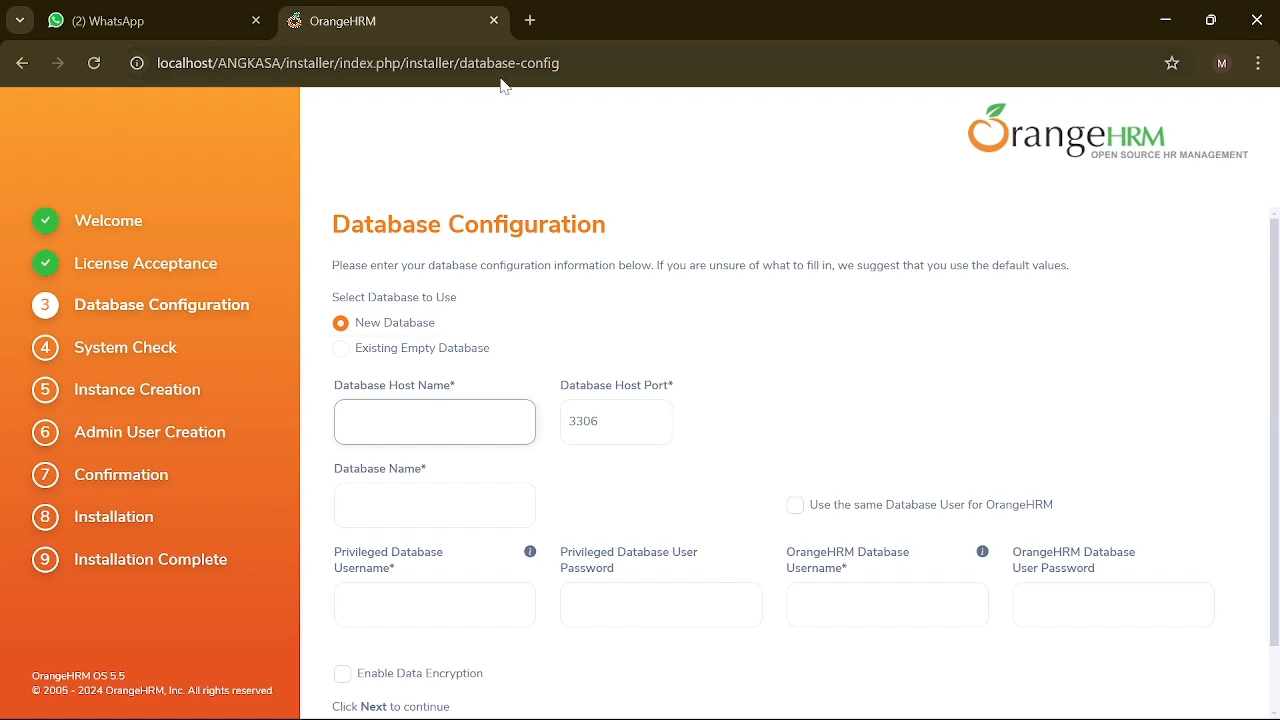
left_click(522, 20)
type("p")
key("BackSpace")
type("localho")
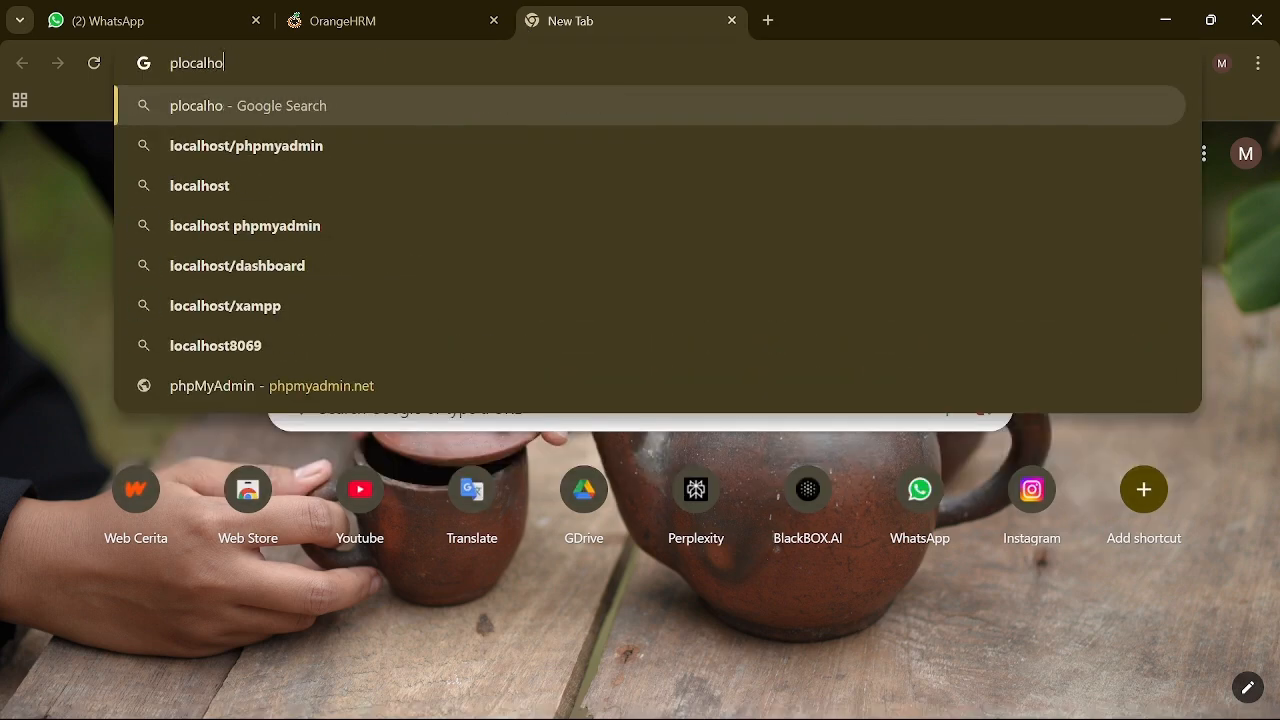
key("ctrl+a")
key("BackSpace")
type("localhost")
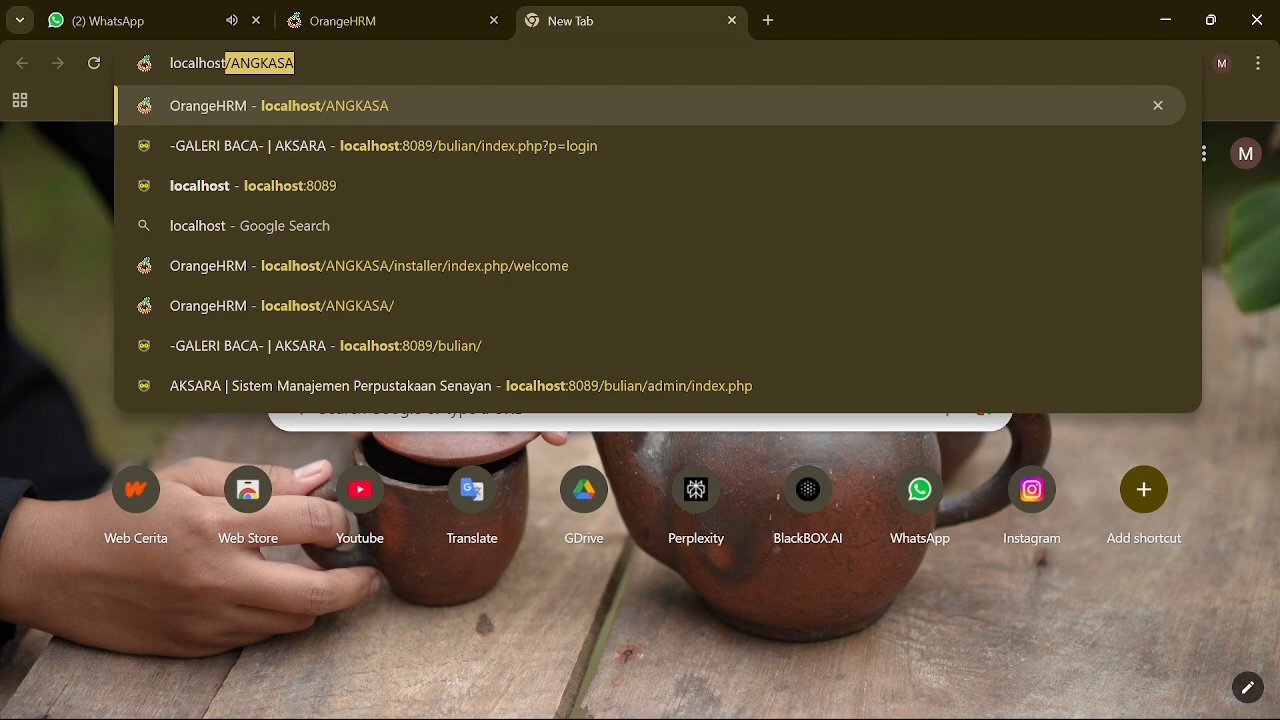
type("/ANGASA")
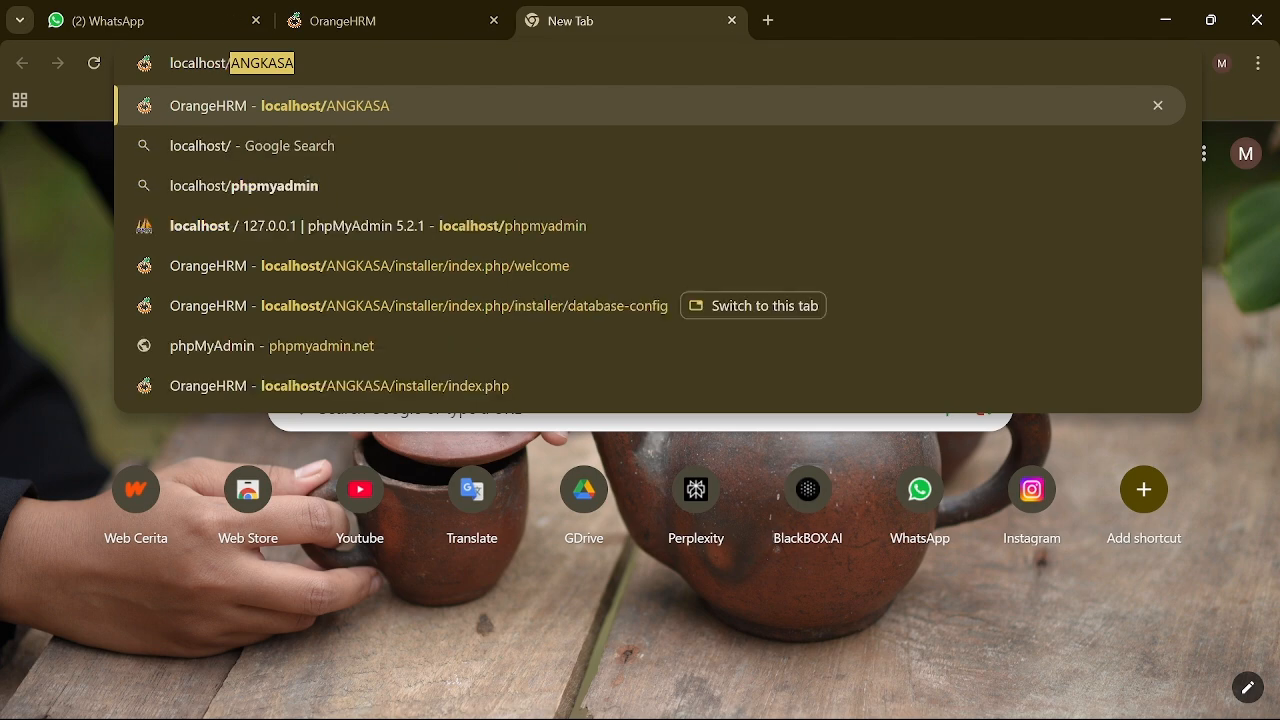
key("BackSpace")
key("BackSpace")
key("BackSpace")
key("BackSpace")
key("BackSpace")
key("BackSpace")
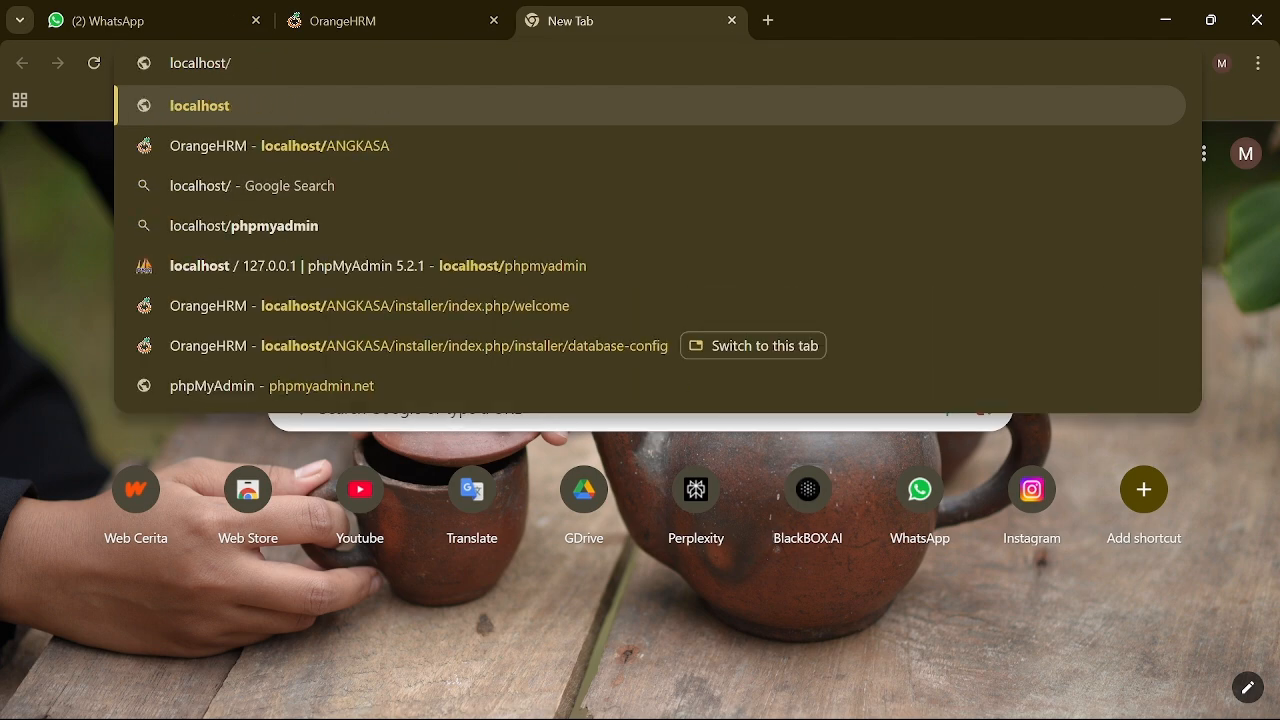
type("phpmyadmin")
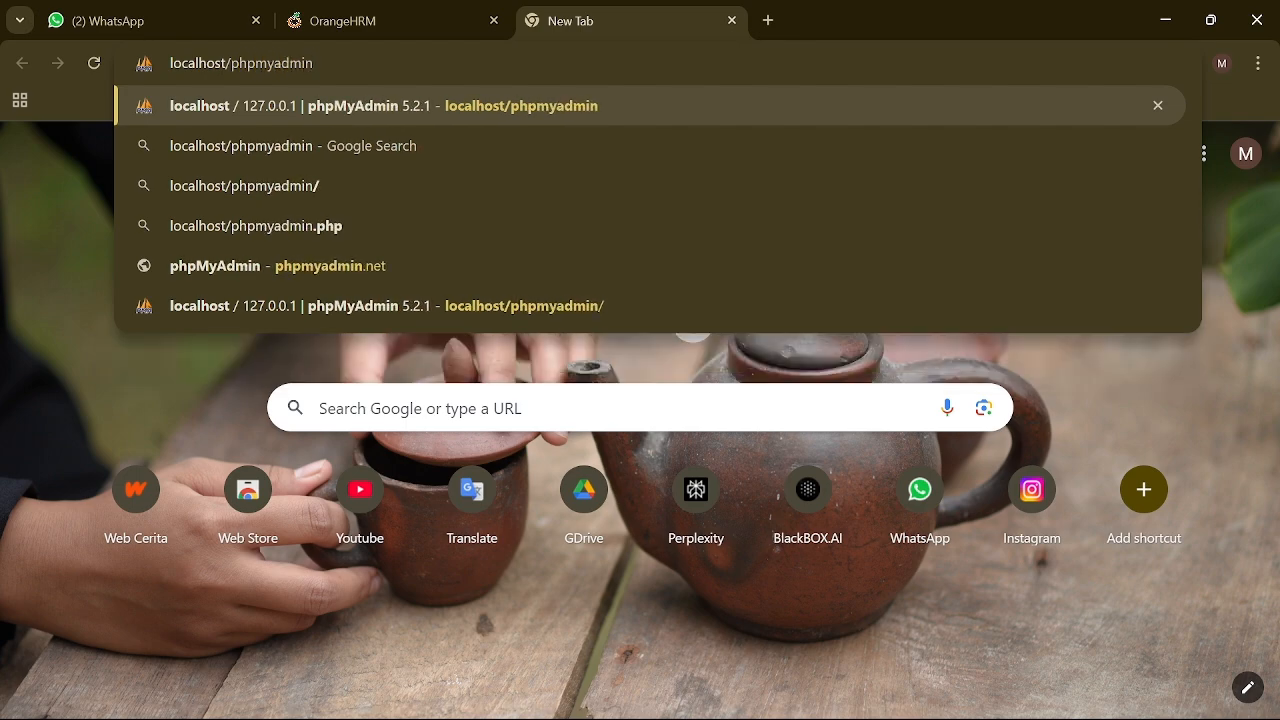
key("Return")
Step: Enter database host localhost, database name OrangeHRM and privileged database user root
left_click(392, 40)
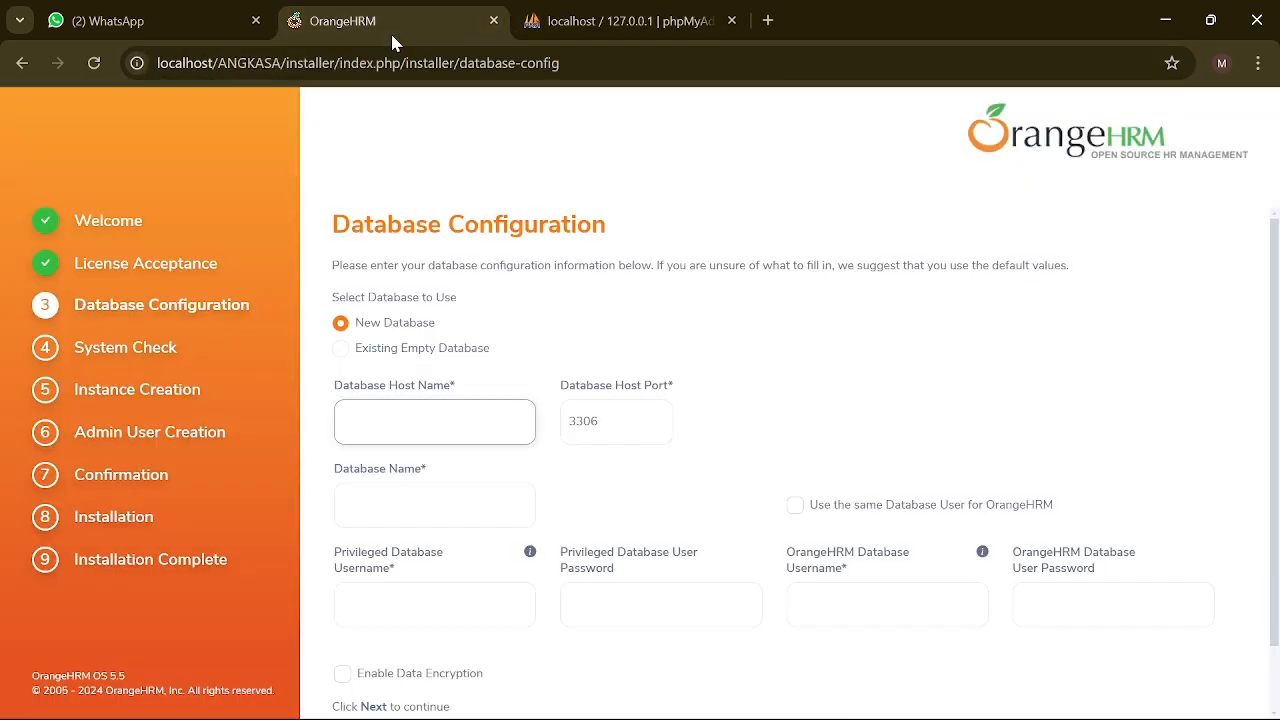
type("localhost")
key("Tab")
key("Tab")
type("Orange")
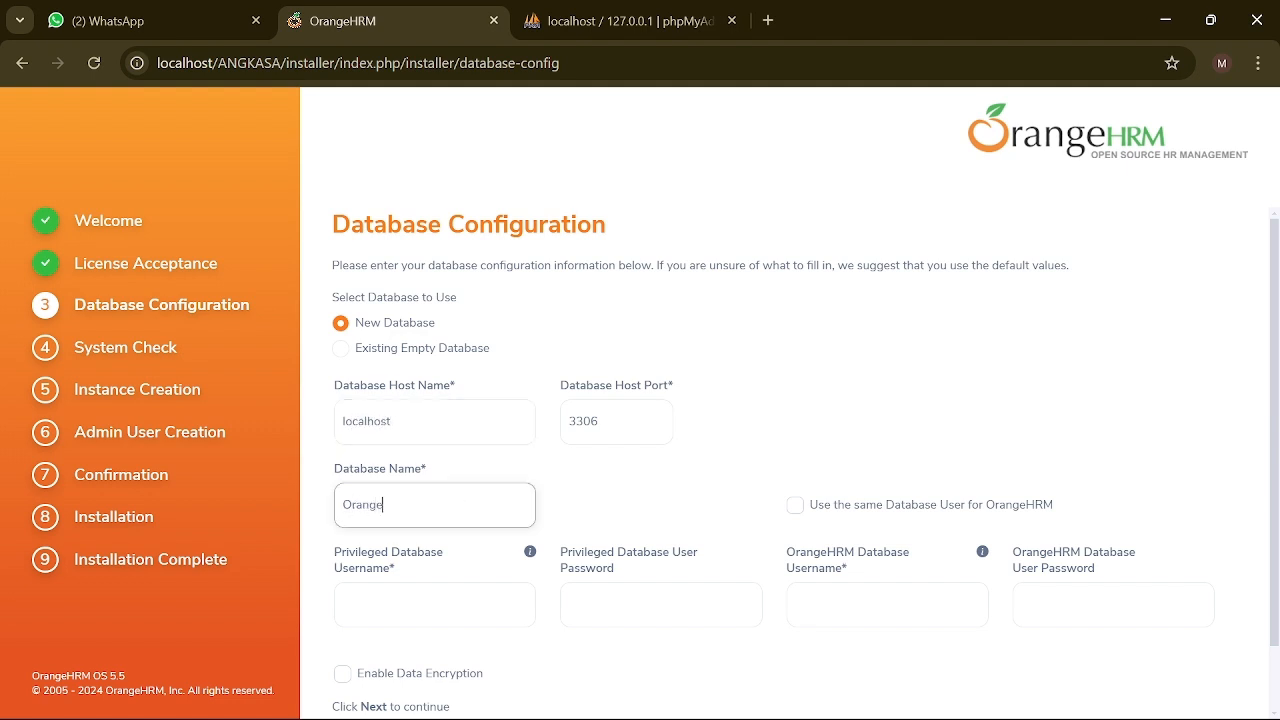
type("HRM")
key("Tab")
key("Tab")
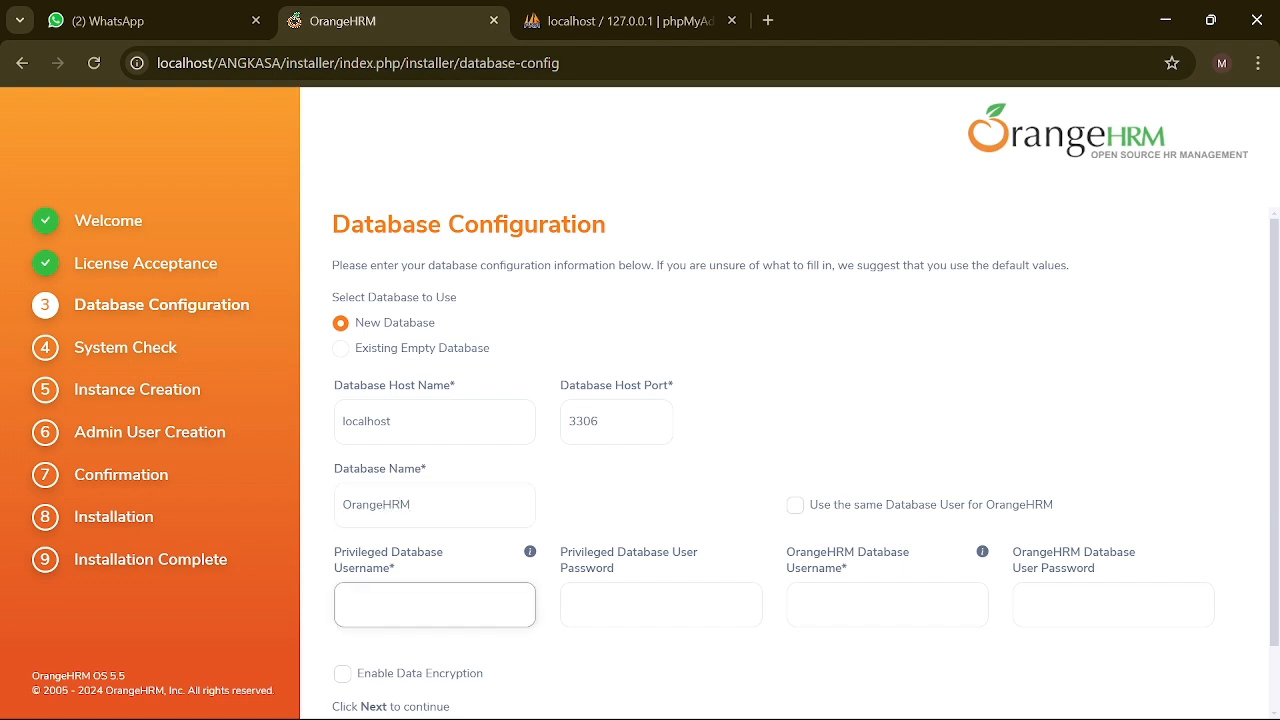
type("R")
key("BackSpace")
type("root")
Step: Reuse the root user for OrangeHRM, enable data encryption, and check the port in XAMPP
scroll(393, 586, "down", 1)
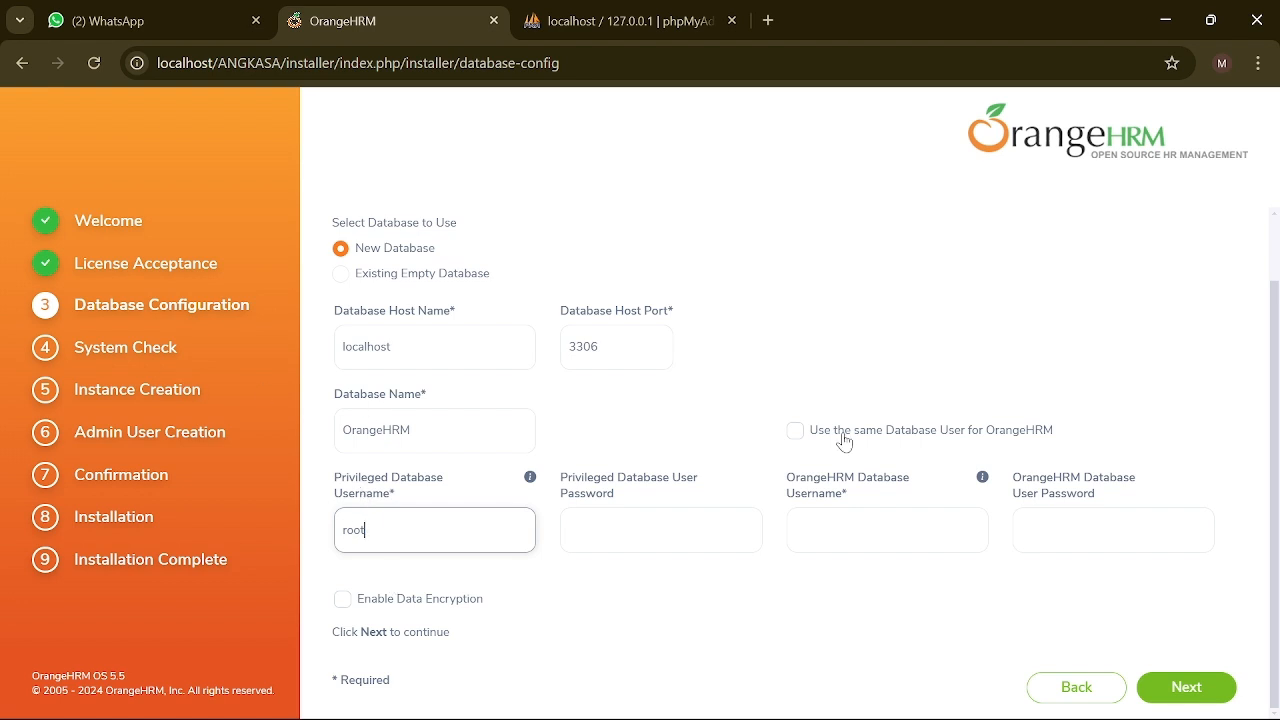
left_click(796, 431)
left_click(342, 599)
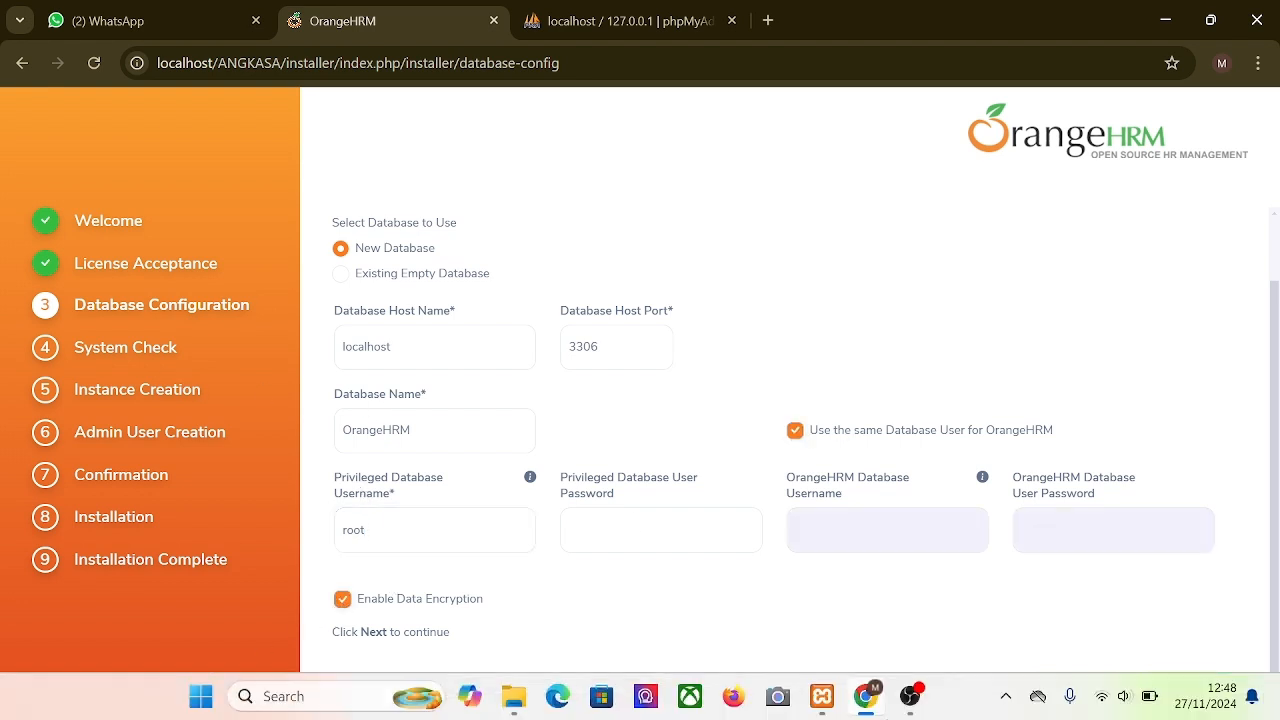
left_click(821, 696)
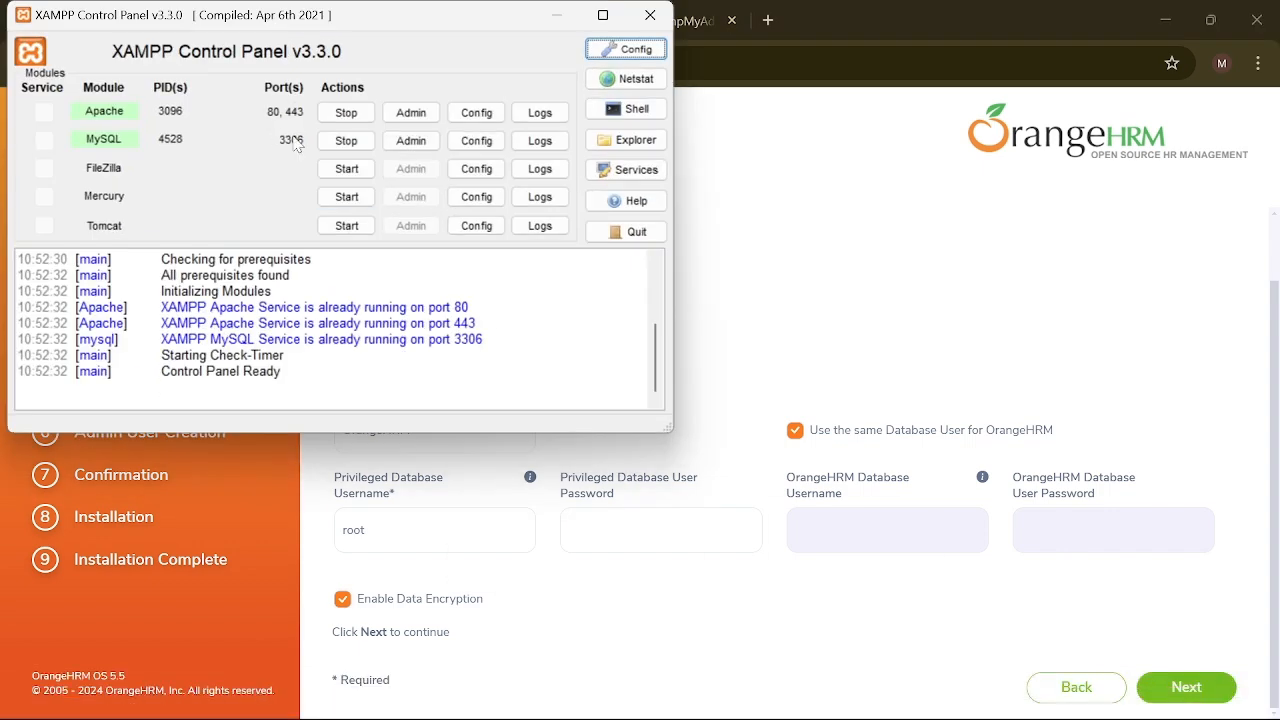
left_click(822, 225)
scroll(575, 349, "up", 5)
scroll(575, 349, "down", 2)
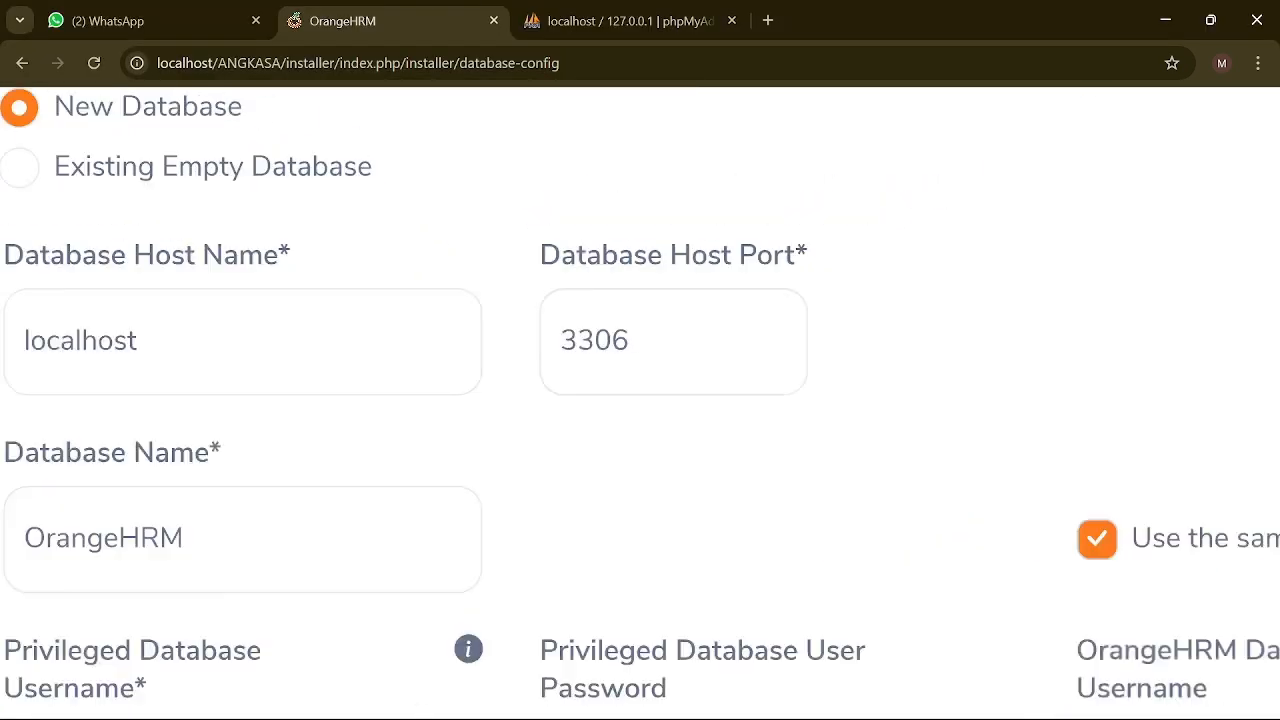
scroll(575, 350, "down", 4)
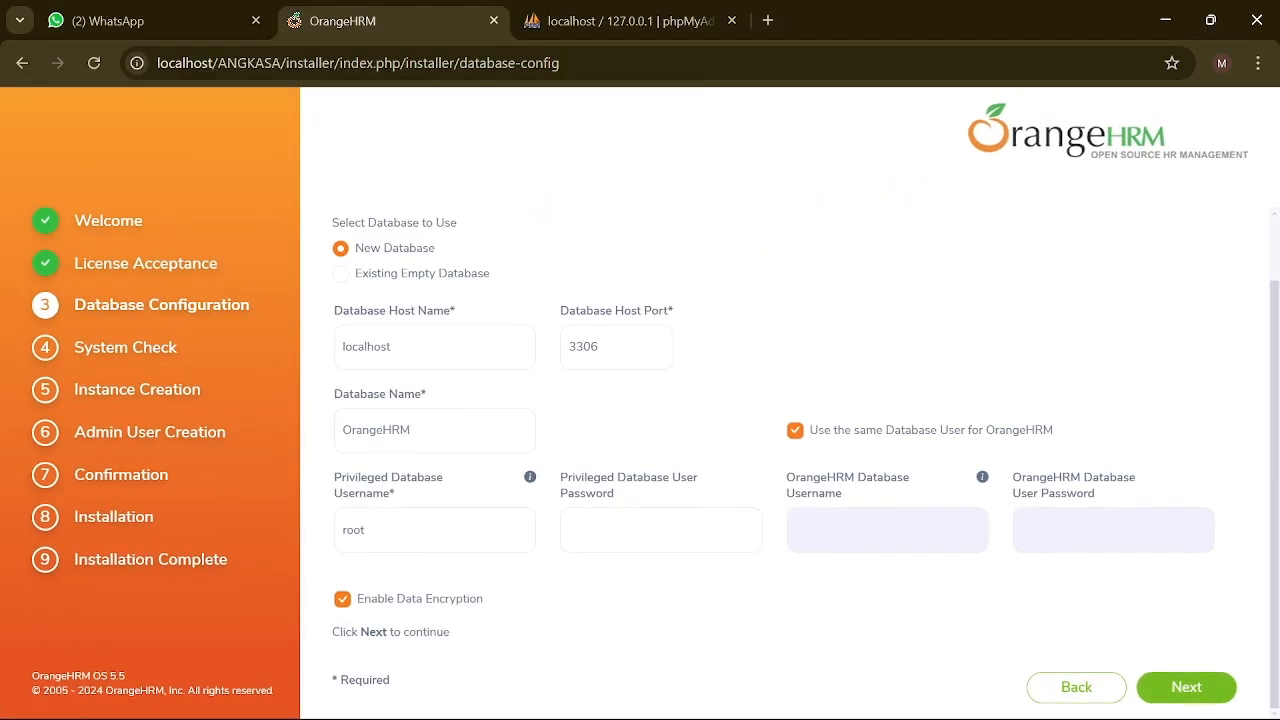
Step: Submit the database form, note Zip, Intl, GD and LDAP disabled, and switch to XAMPP
left_click(1188, 688)
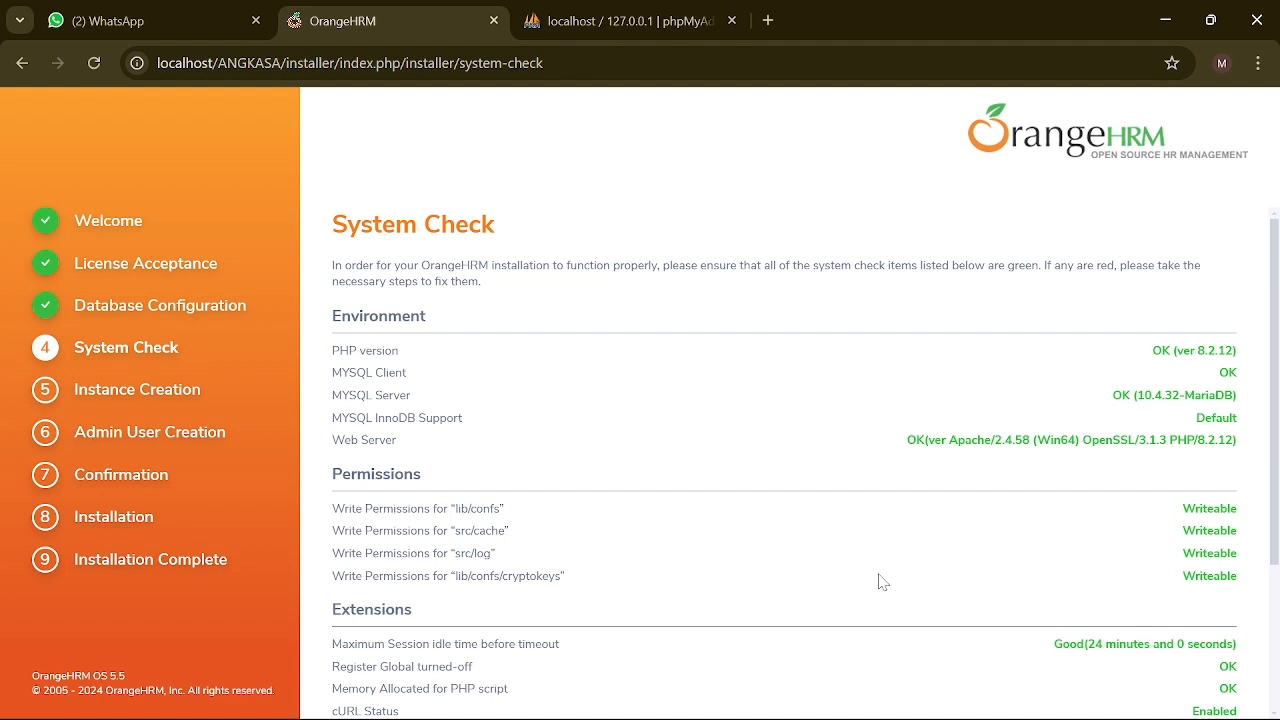
scroll(883, 582, "down", 2)
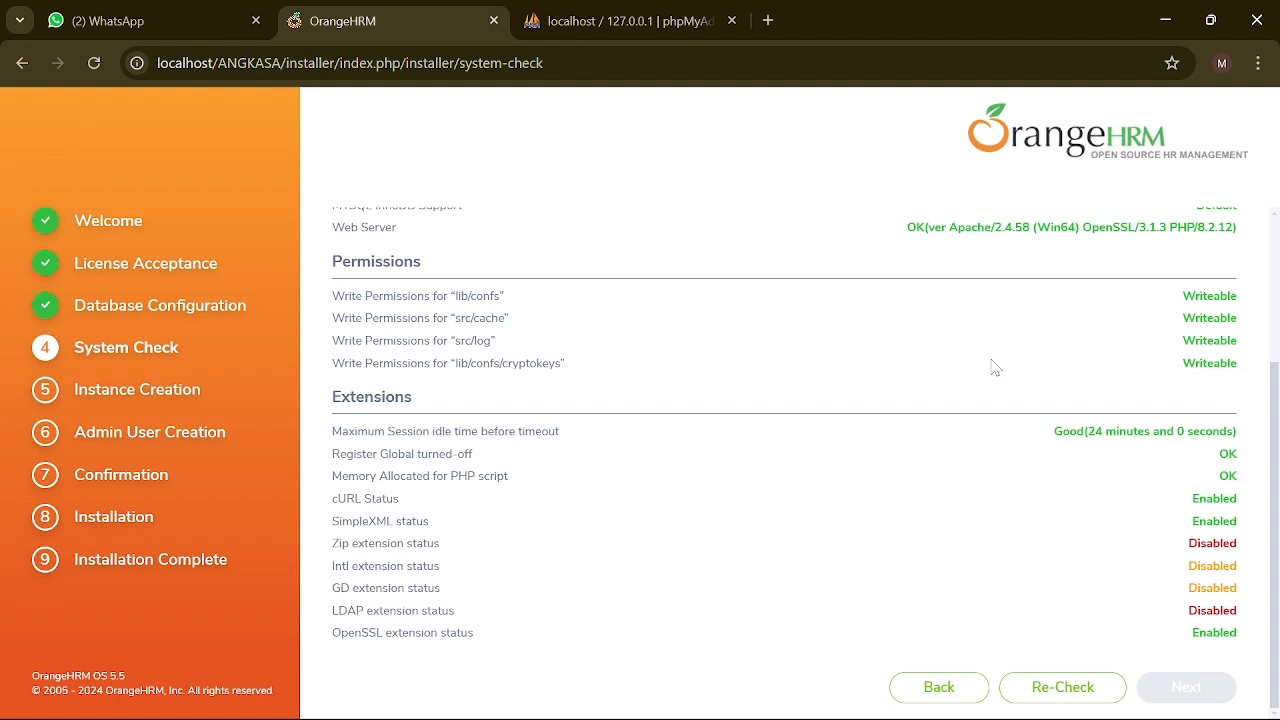
left_click(820, 696)
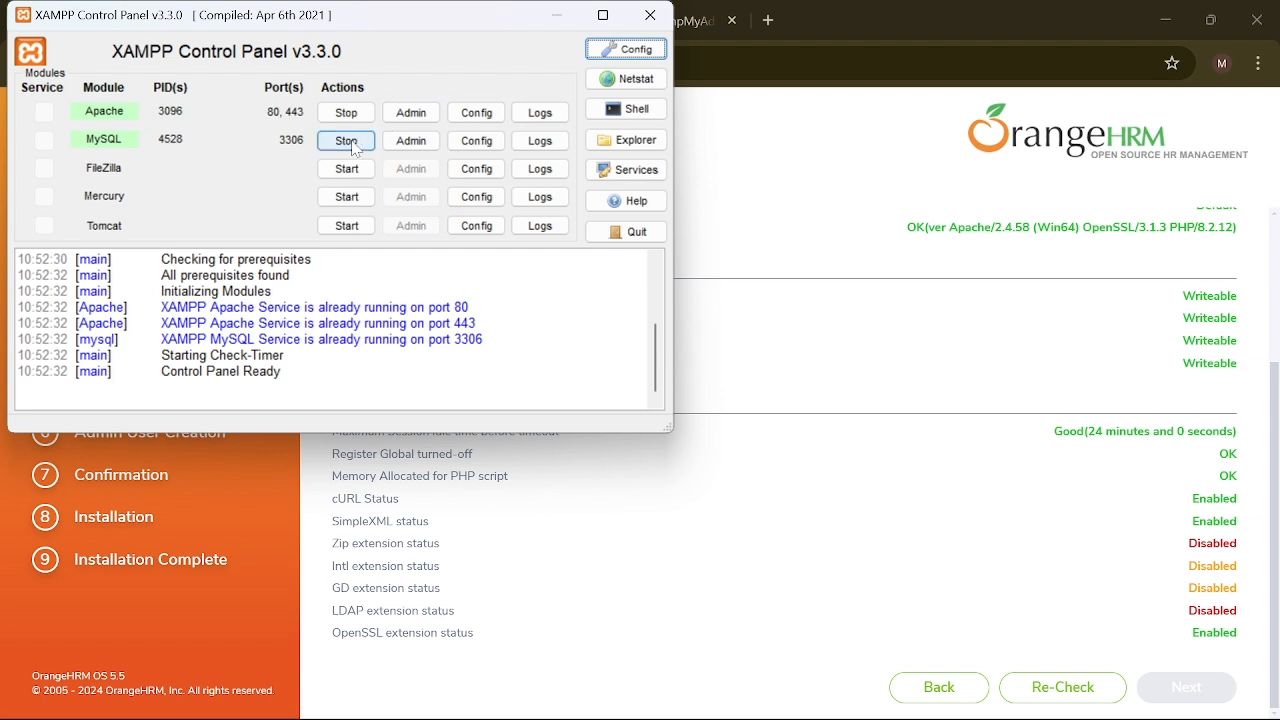
Step: Open php.ini from XAMPP's Apache config in Notepad and search it for the intl extension
left_click(476, 118)
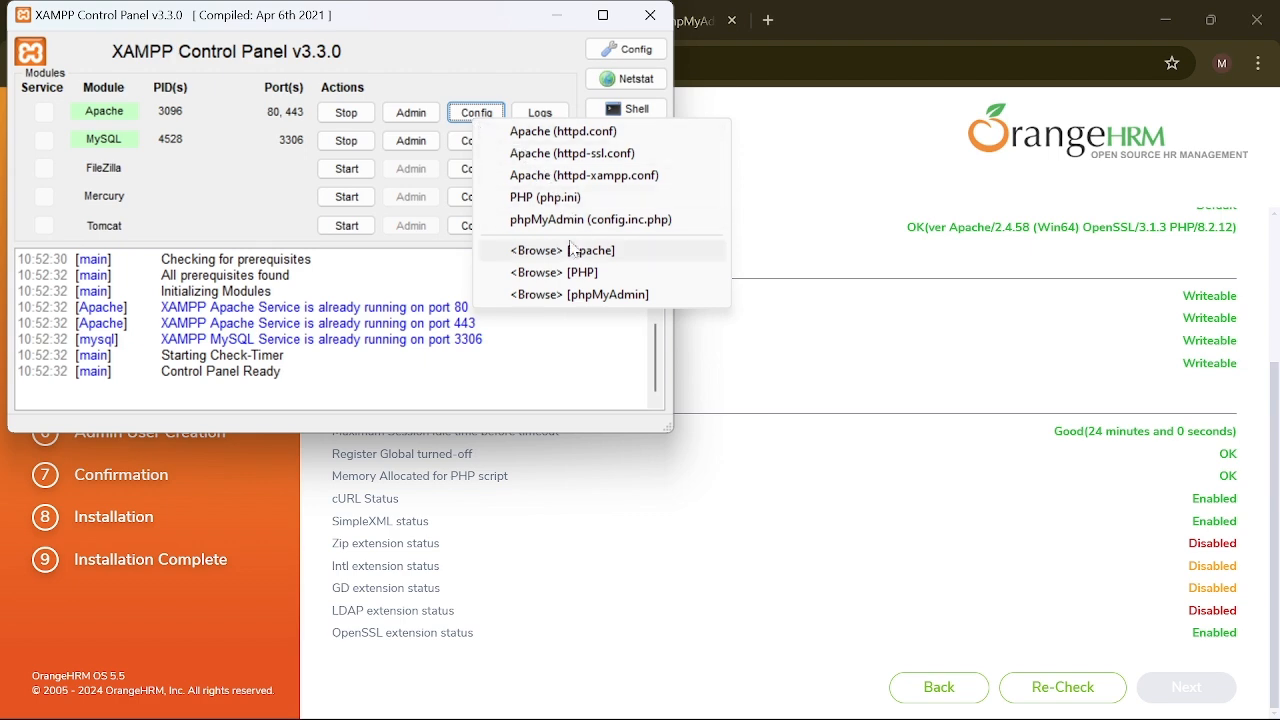
left_click(557, 205)
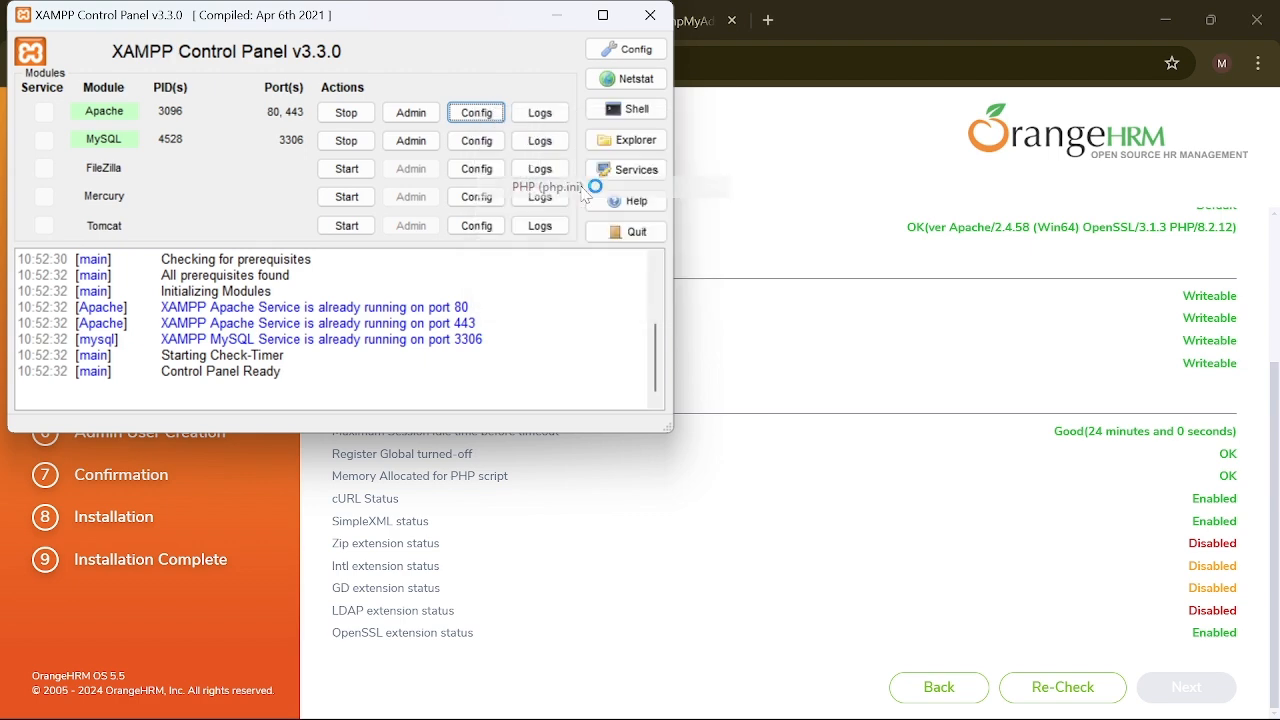
left_click(120, 95)
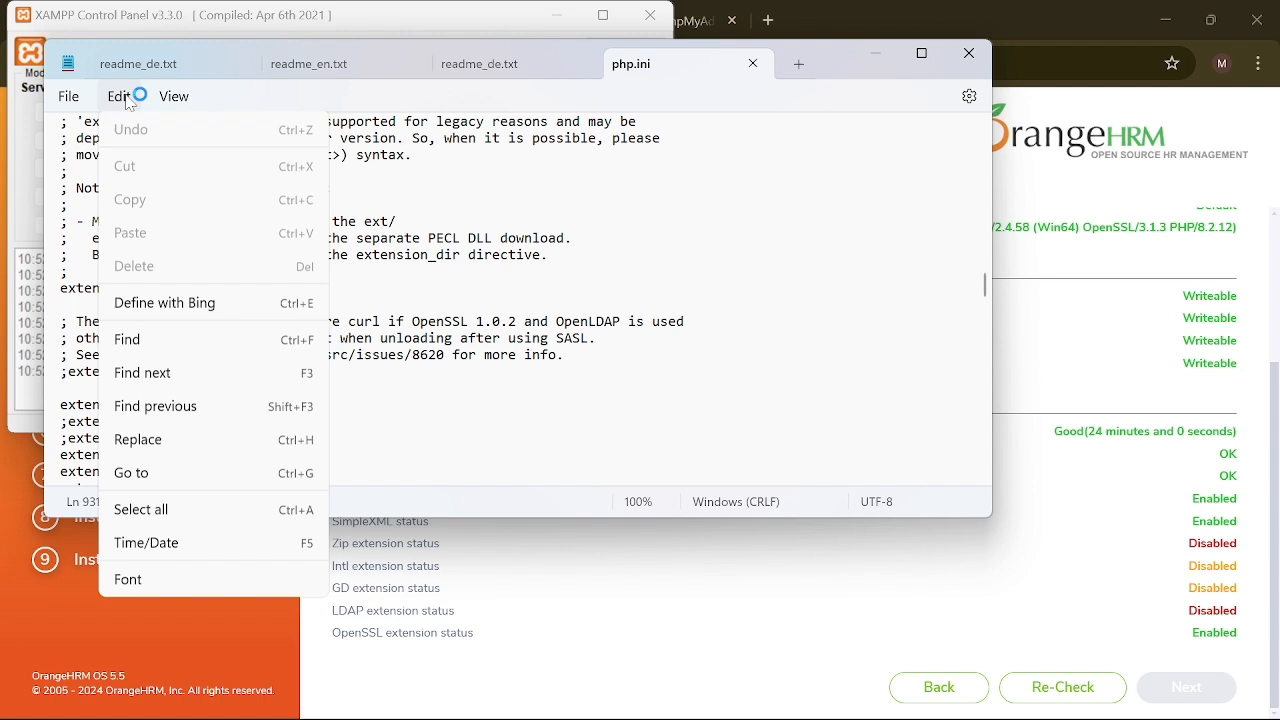
left_click(195, 340)
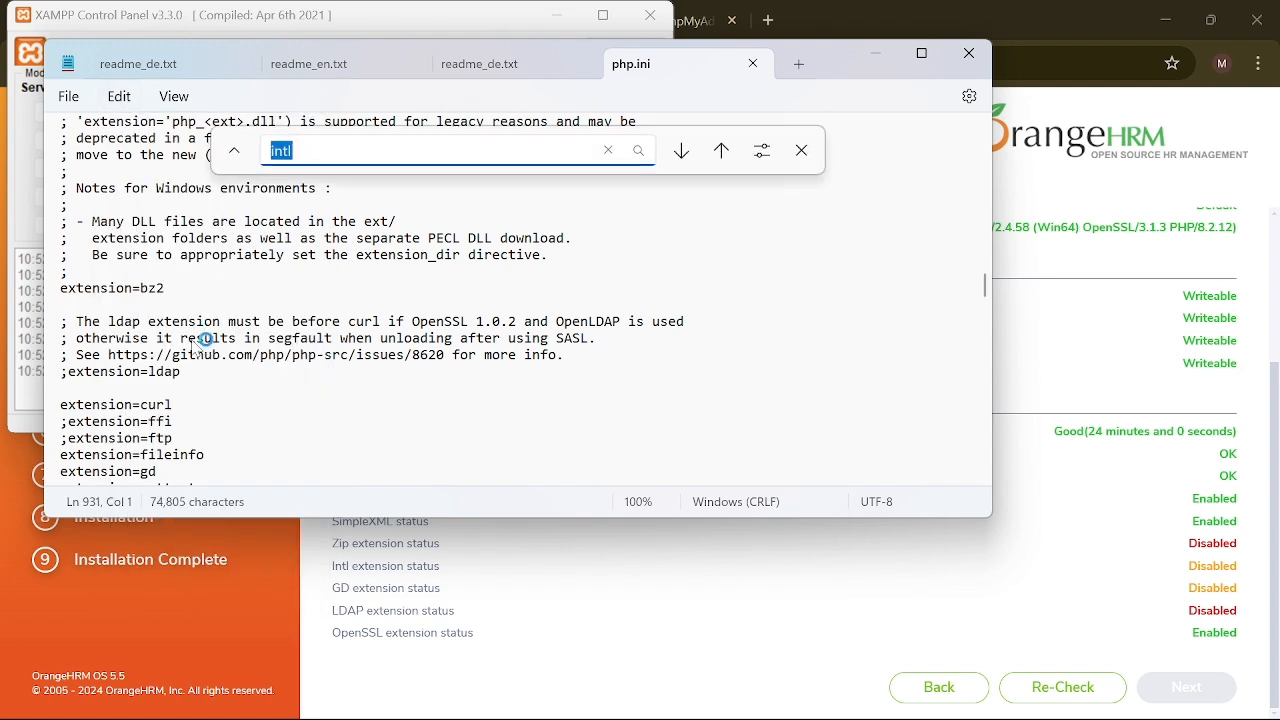
left_click(335, 152)
left_click(639, 151)
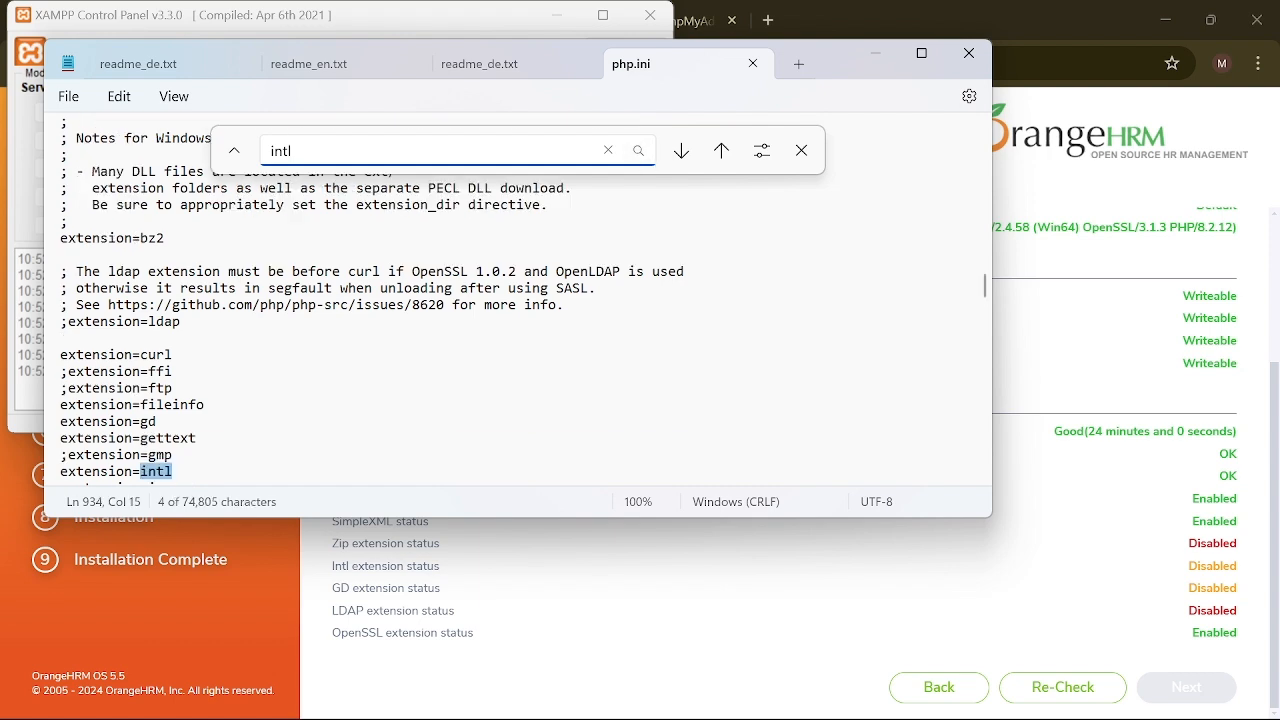
scroll(300, 373, "down", 2)
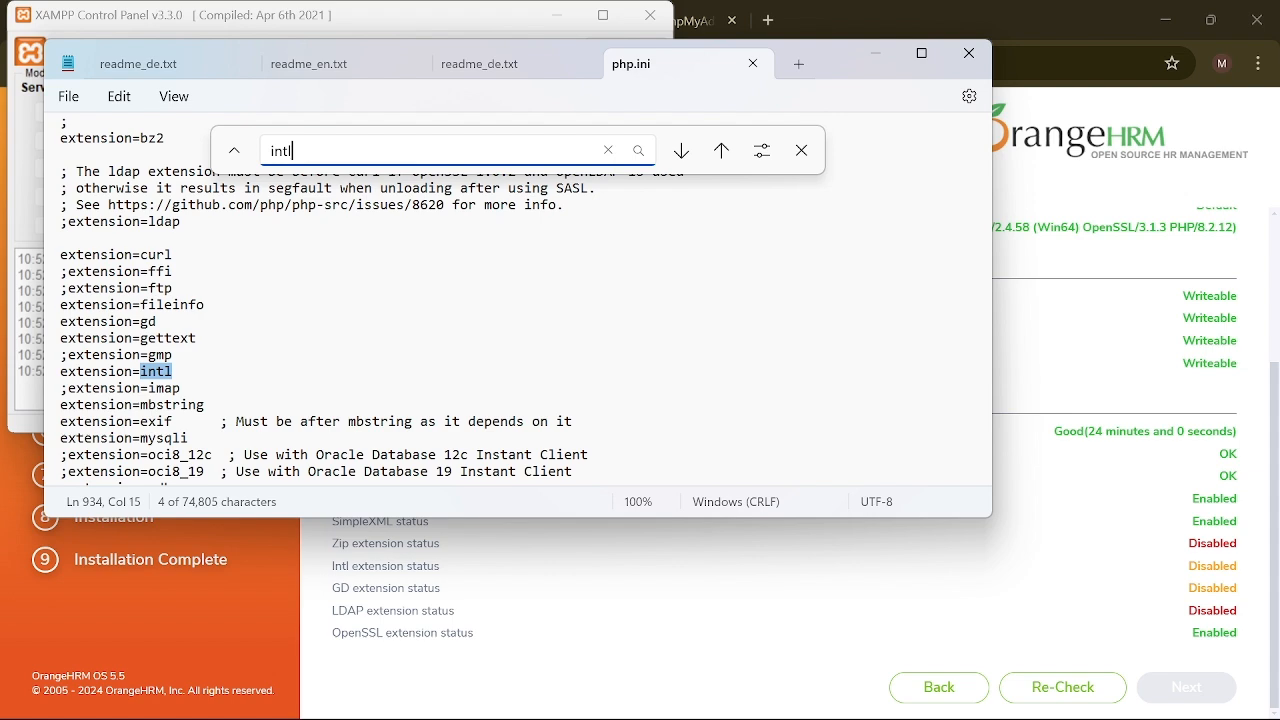
scroll(216, 376, "down", 1)
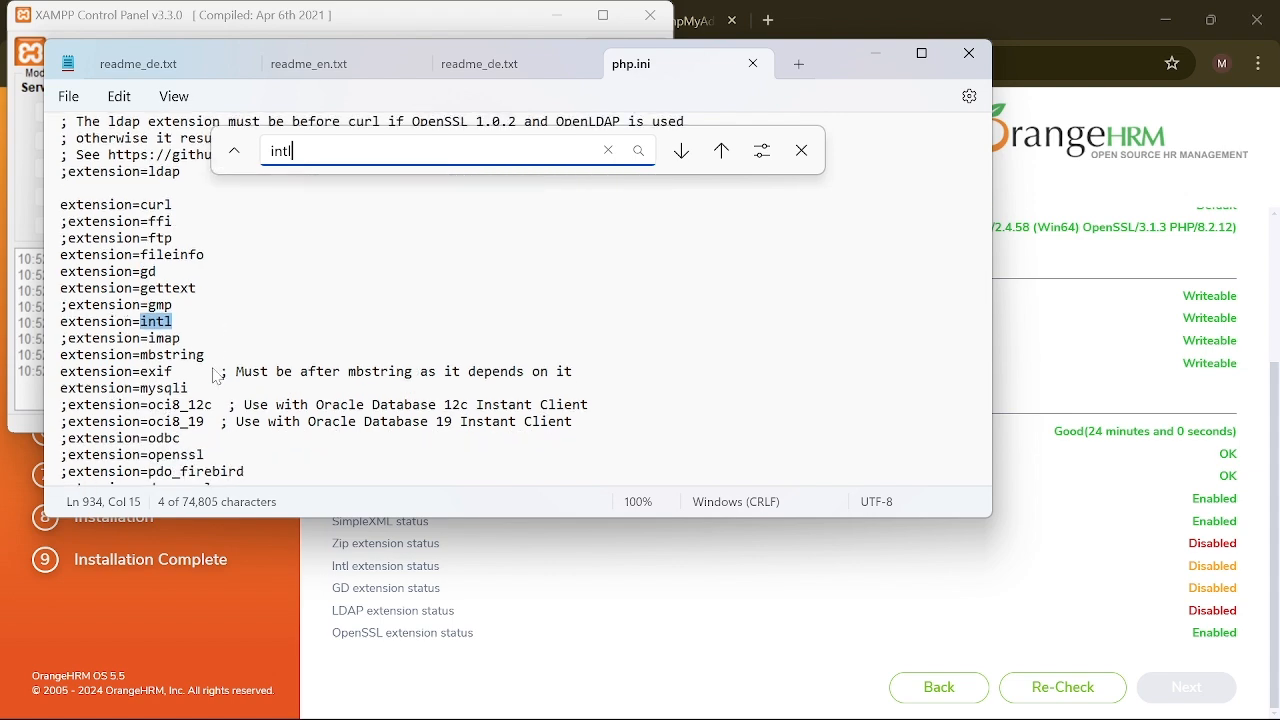
scroll(216, 376, "down", 4)
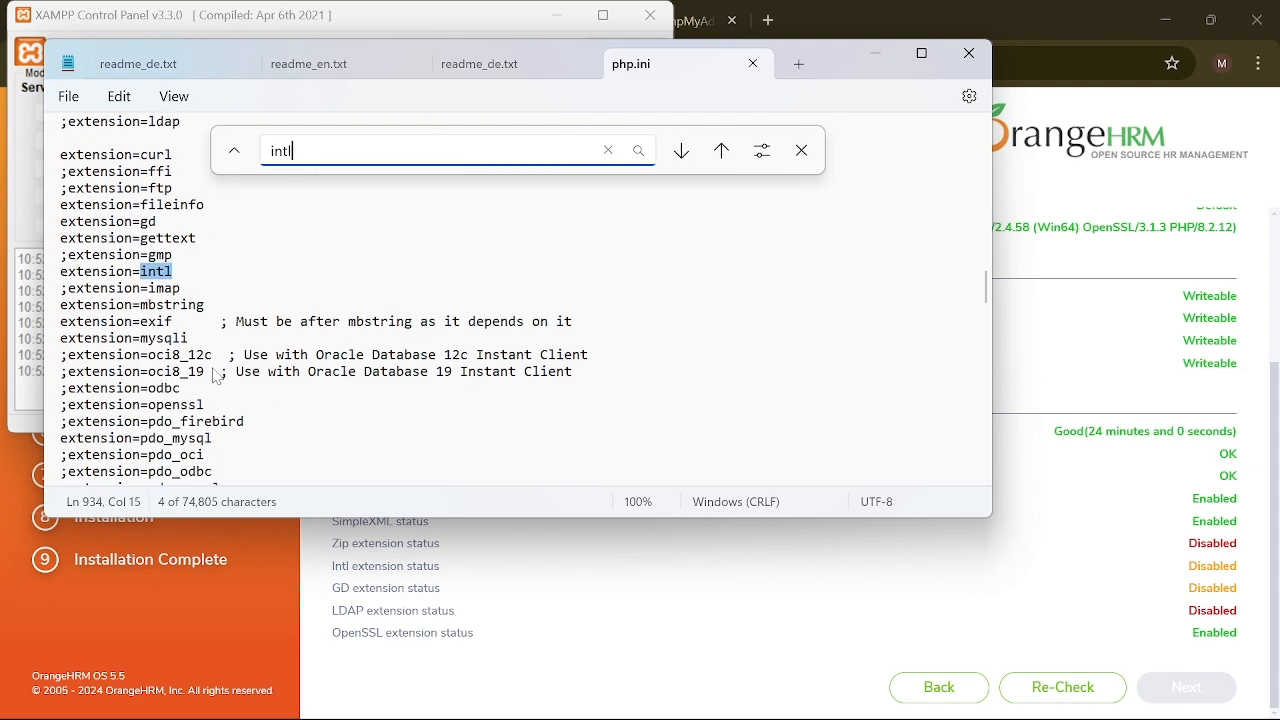
scroll(216, 376, "down", 2)
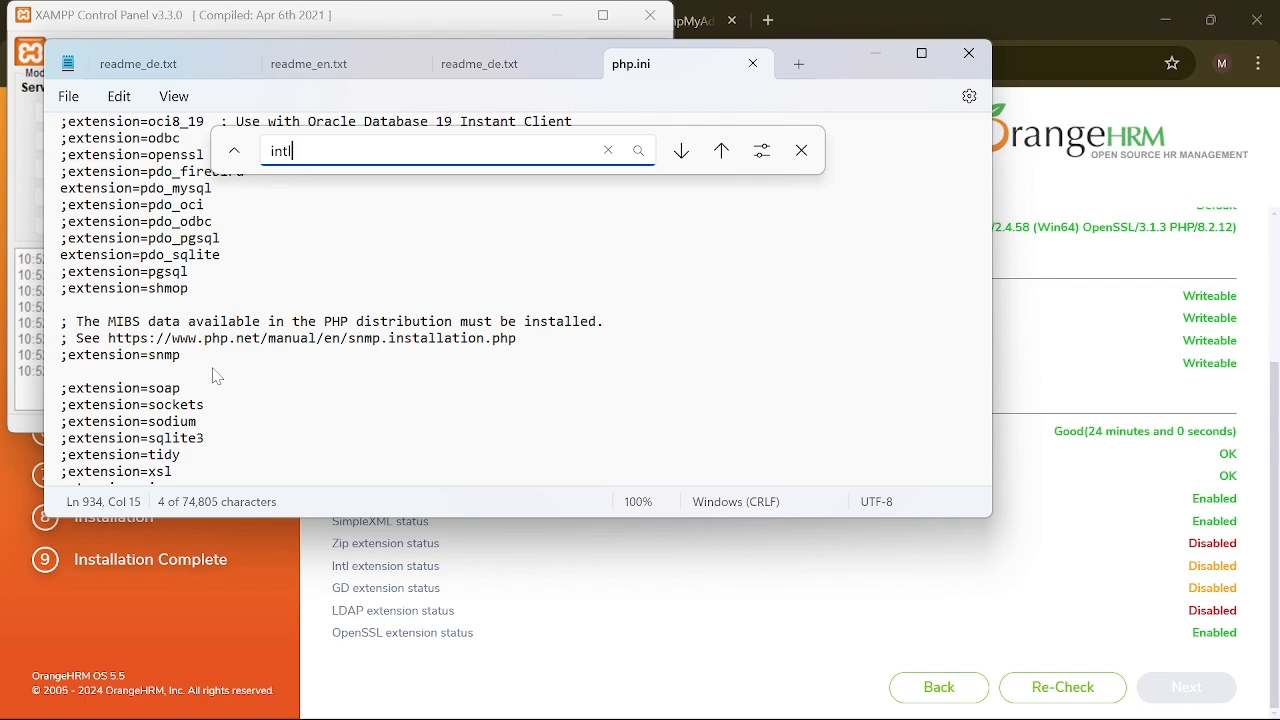
left_click(969, 53)
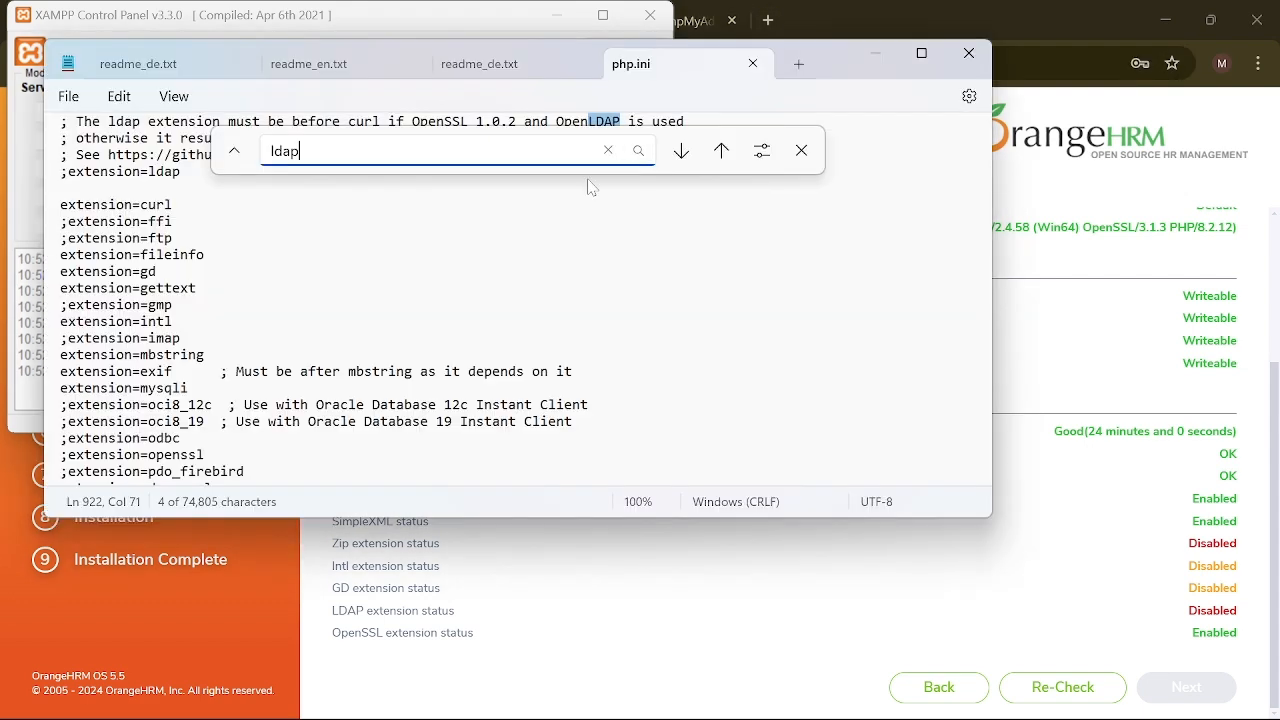
scroll(280, 340, "up", 3)
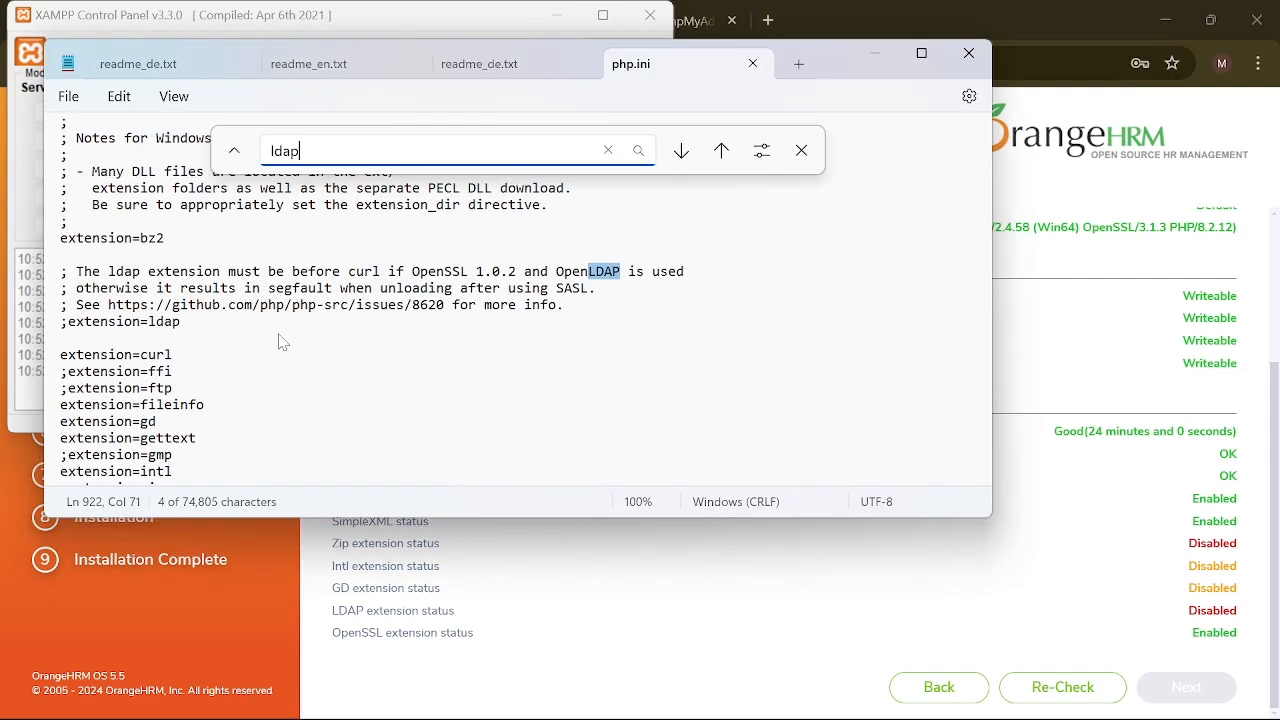
Step: Step through the ldap matches to locate the commented-out ;extension=ldap line
left_click(638, 152)
left_click(638, 152)
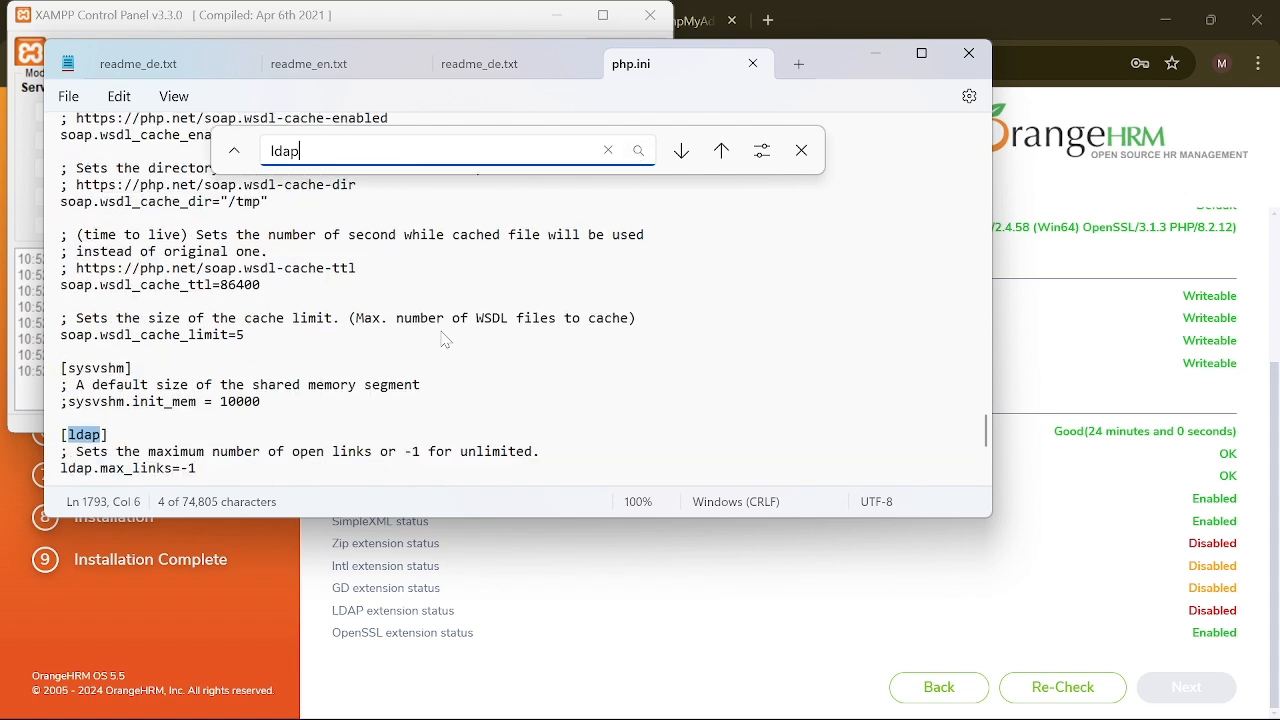
left_click(634, 155)
left_click(634, 155)
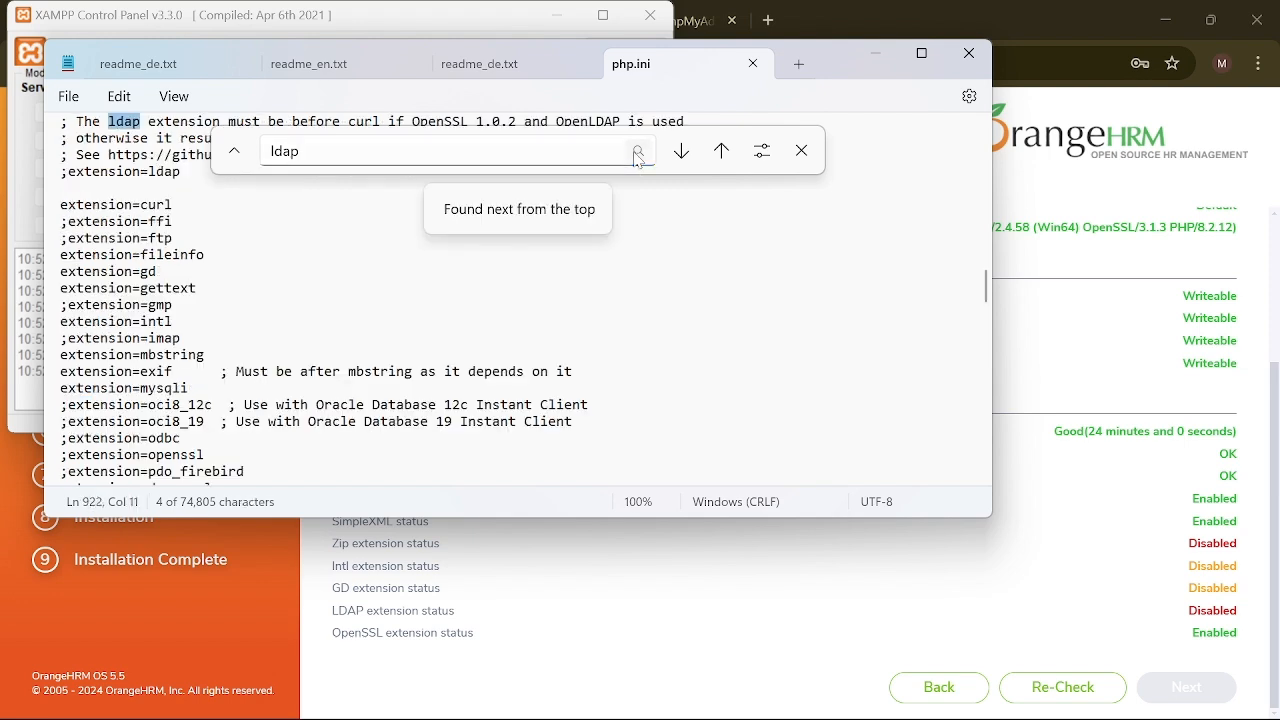
left_click(638, 152)
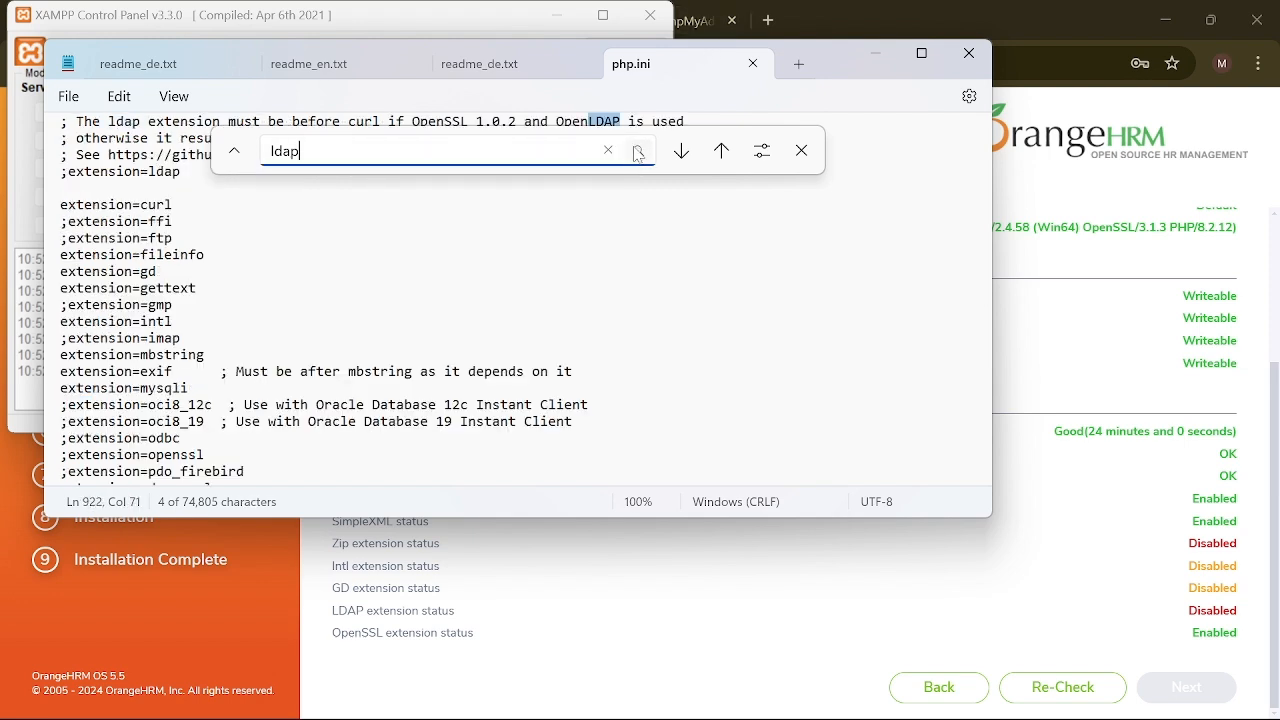
scroll(392, 252, "up", 1)
scroll(392, 252, "up", 2)
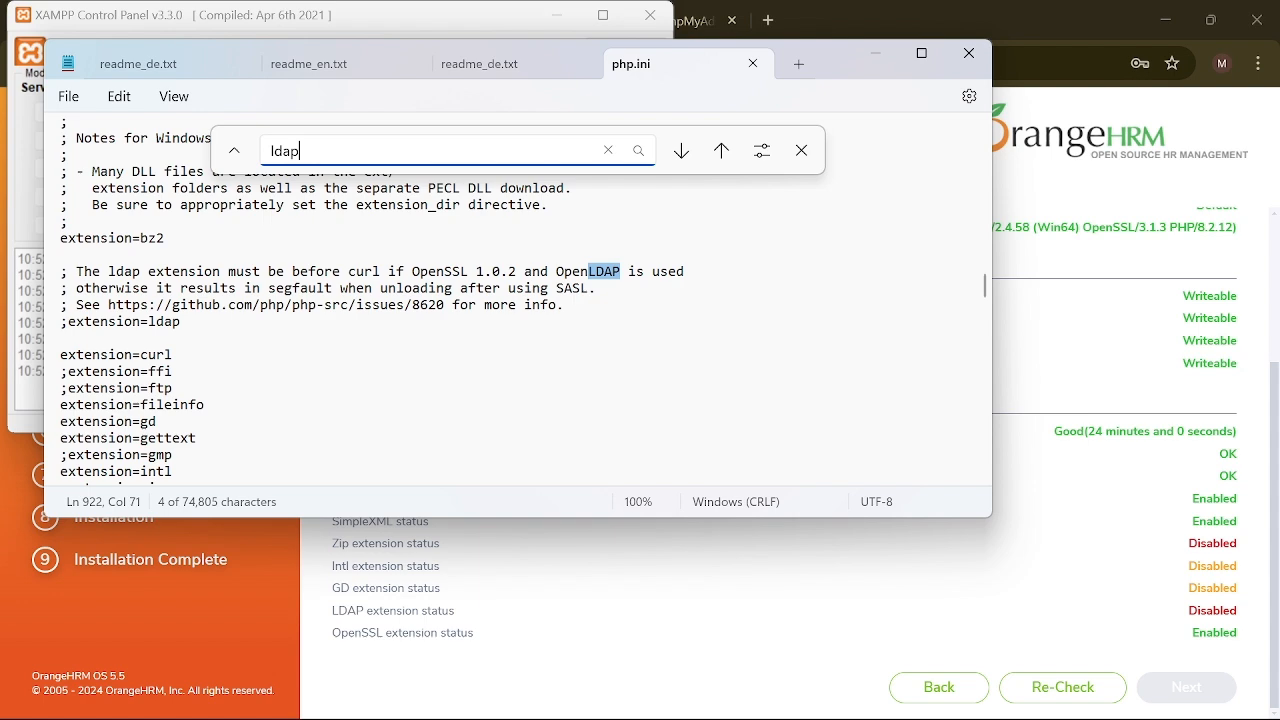
scroll(271, 351, "down", 3)
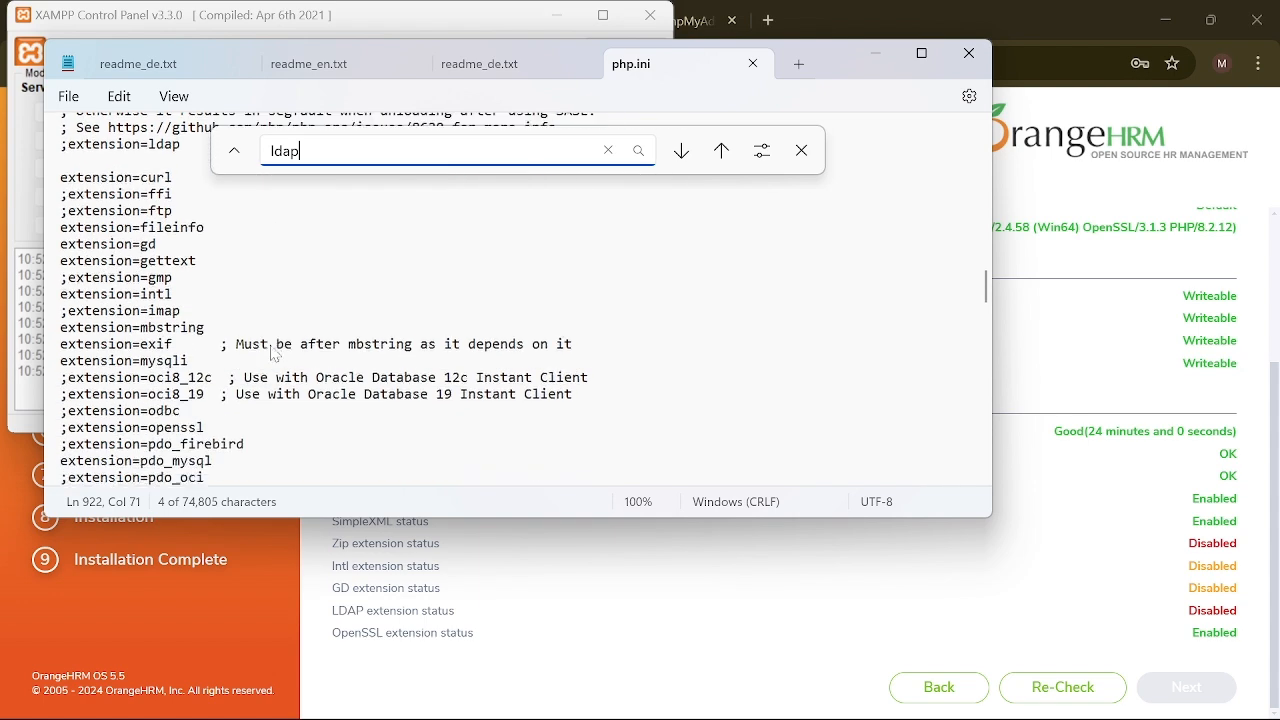
left_click(640, 153)
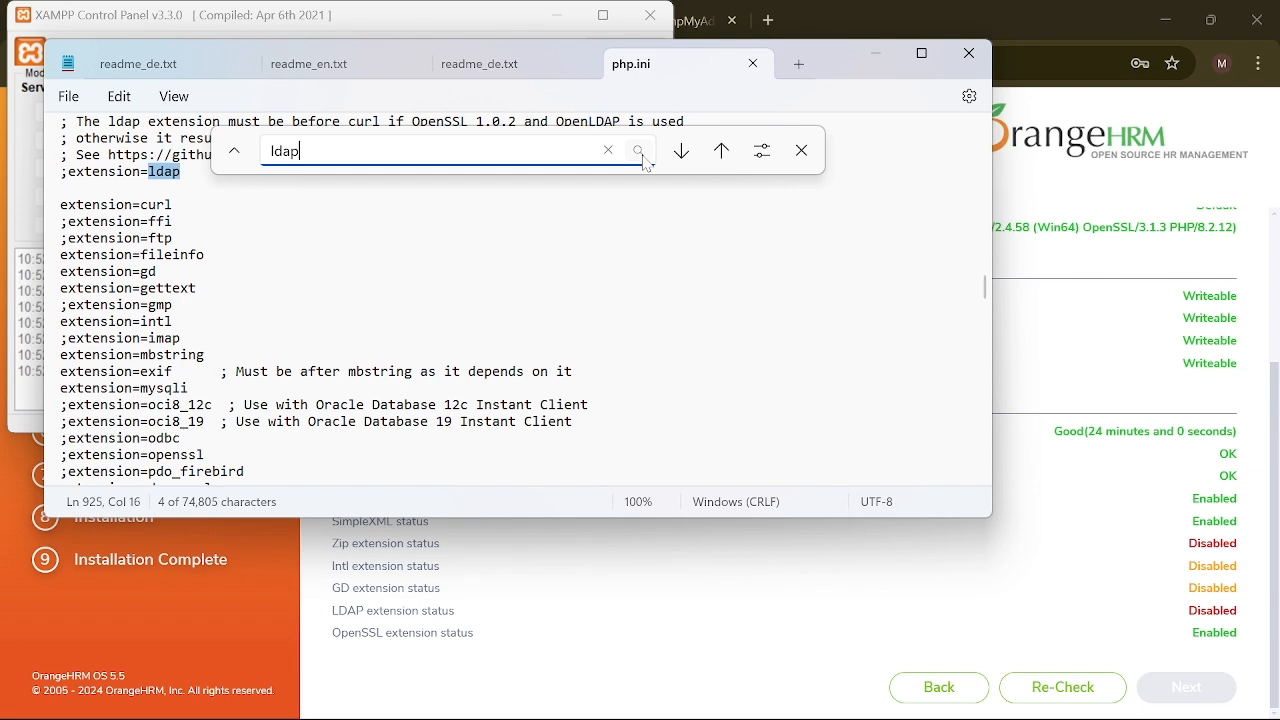
left_click(640, 153)
left_click(640, 153)
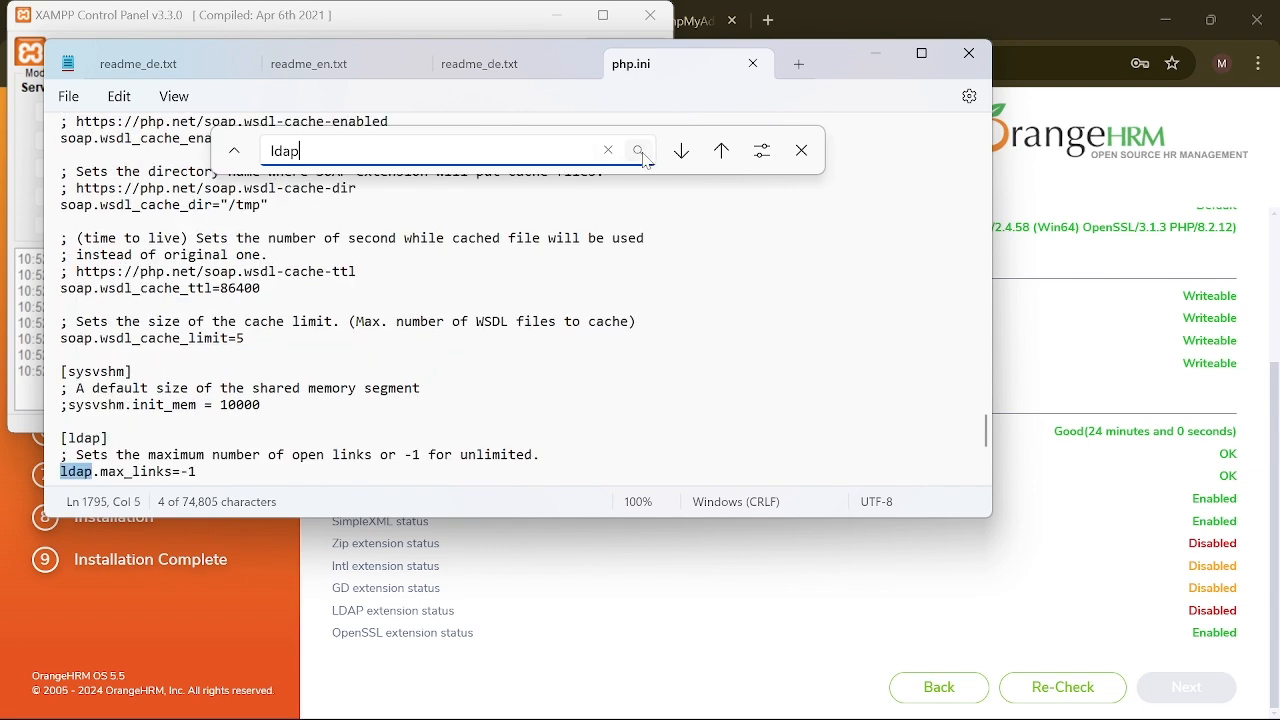
left_click(640, 153)
scroll(518, 310, "up", 2)
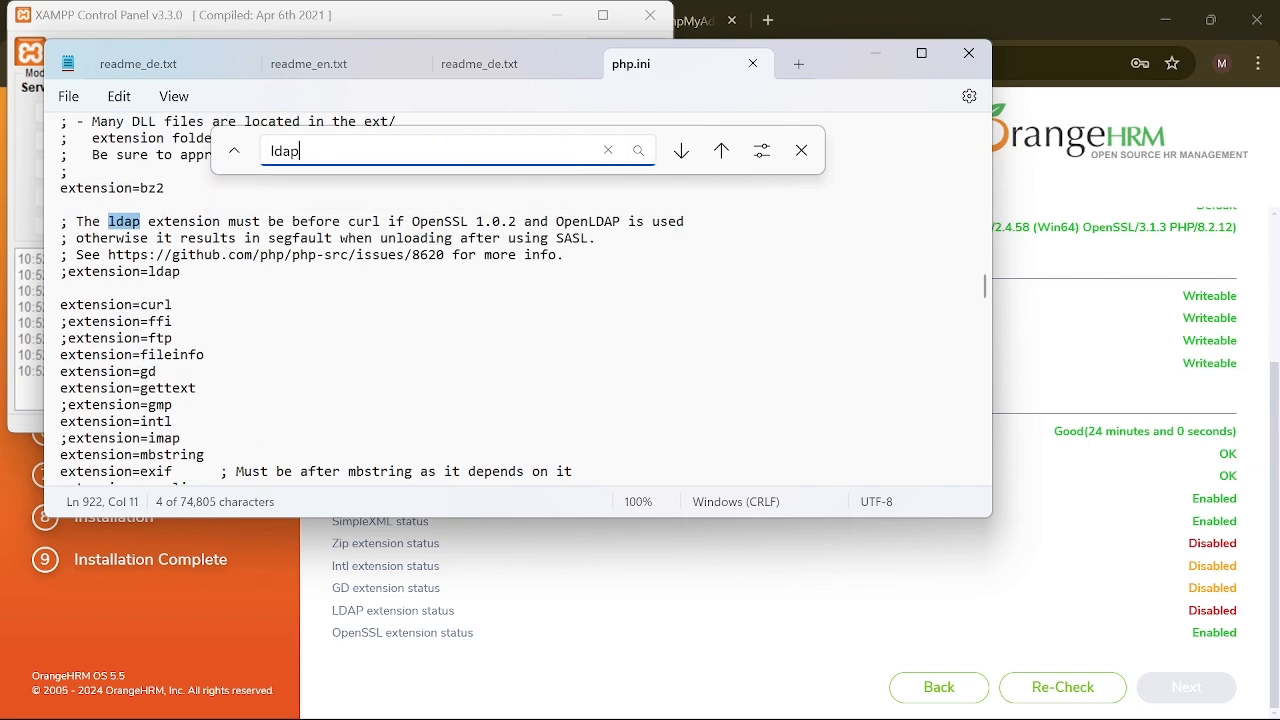
Step: Delete the semicolon before extension=ldap, save php.ini and close Notepad
left_click(68, 271)
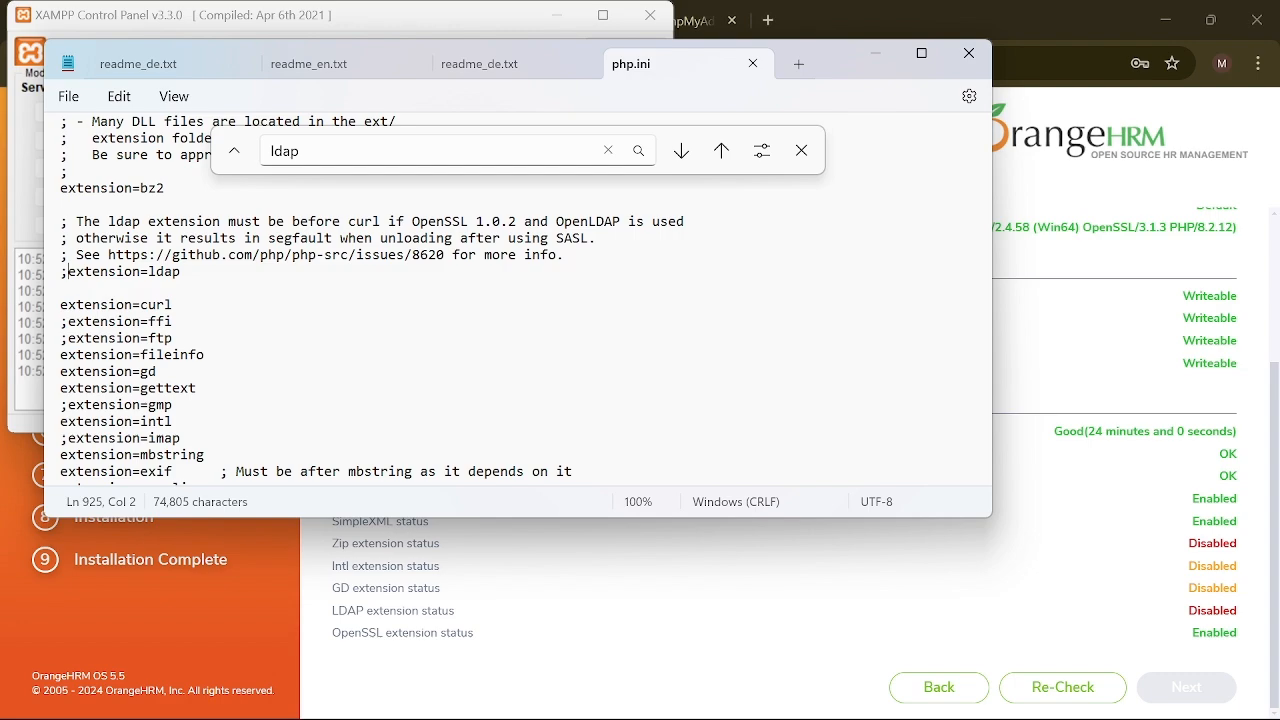
key("BackSpace")
scroll(275, 366, "up", 9)
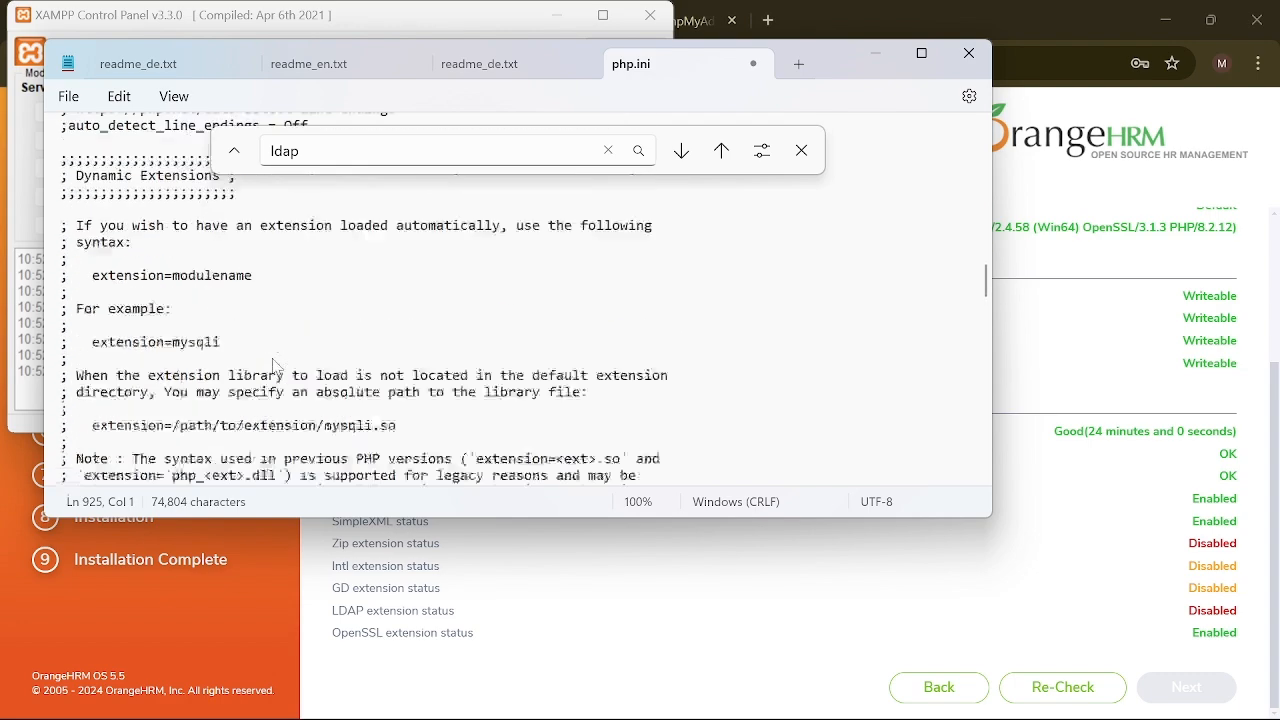
scroll(275, 366, "up", 4)
scroll(229, 374, "down", 15)
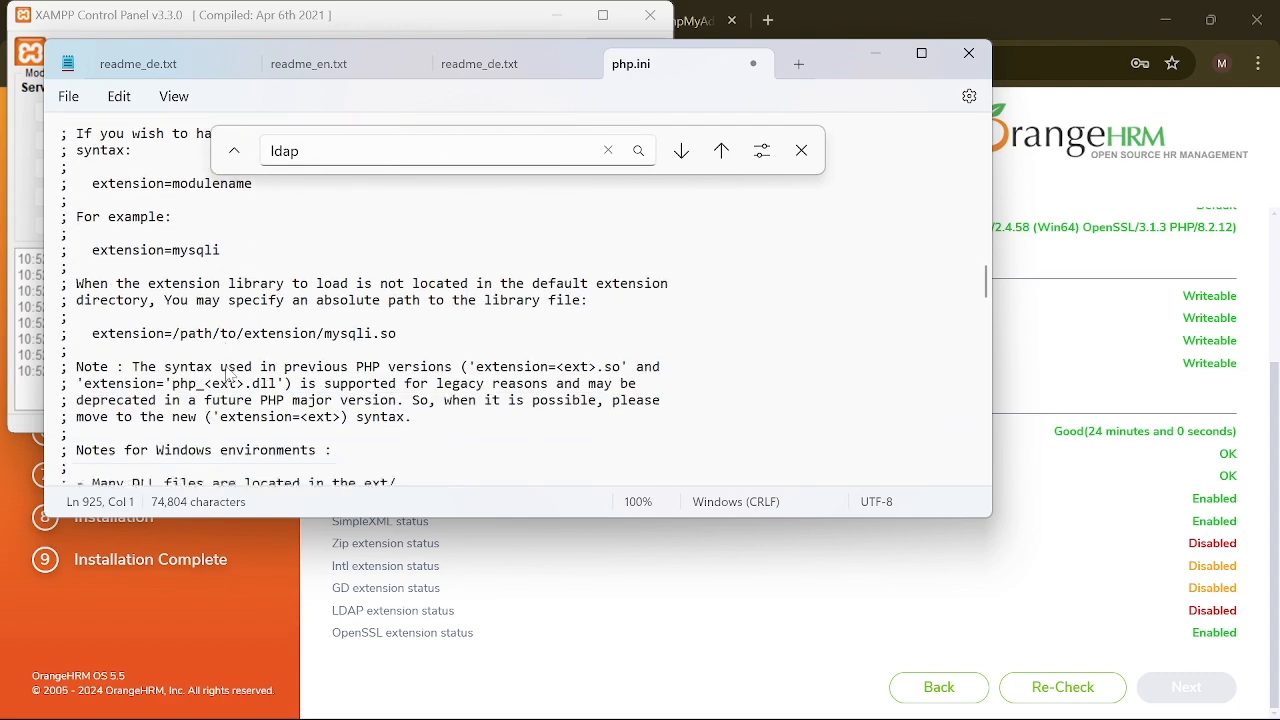
scroll(229, 374, "down", 6)
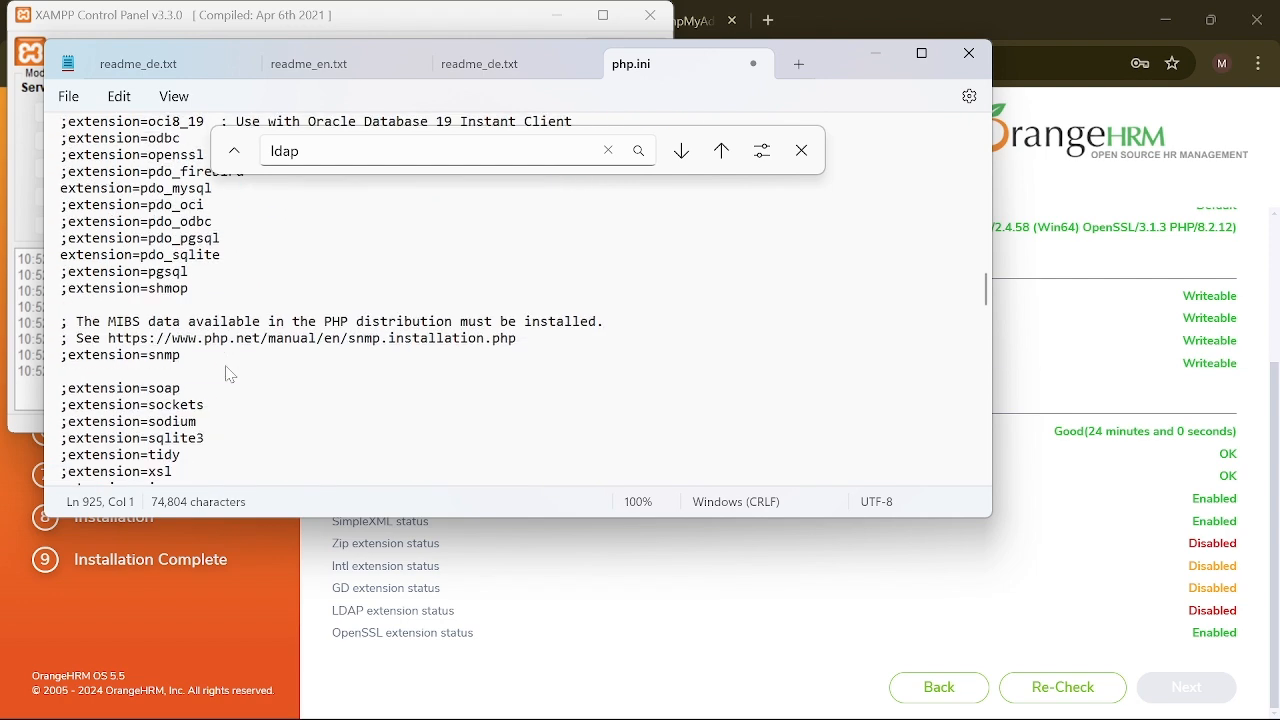
scroll(229, 374, "down", 2)
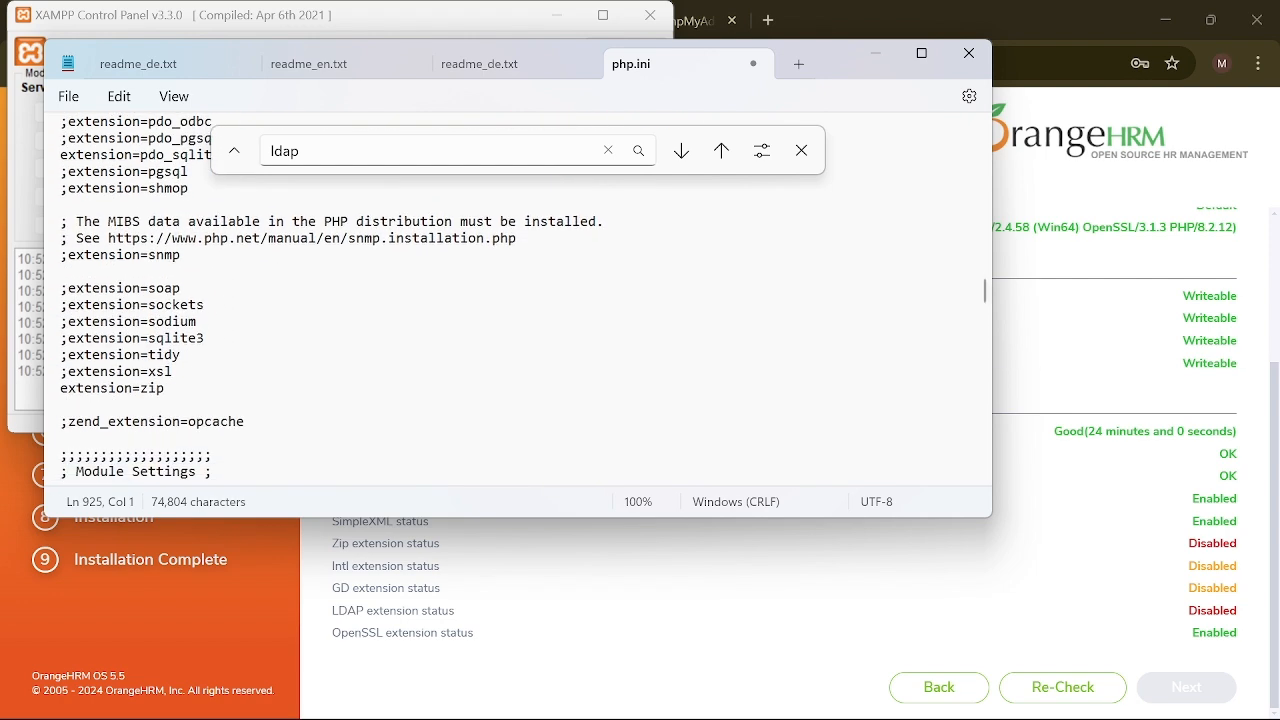
left_click(68, 96)
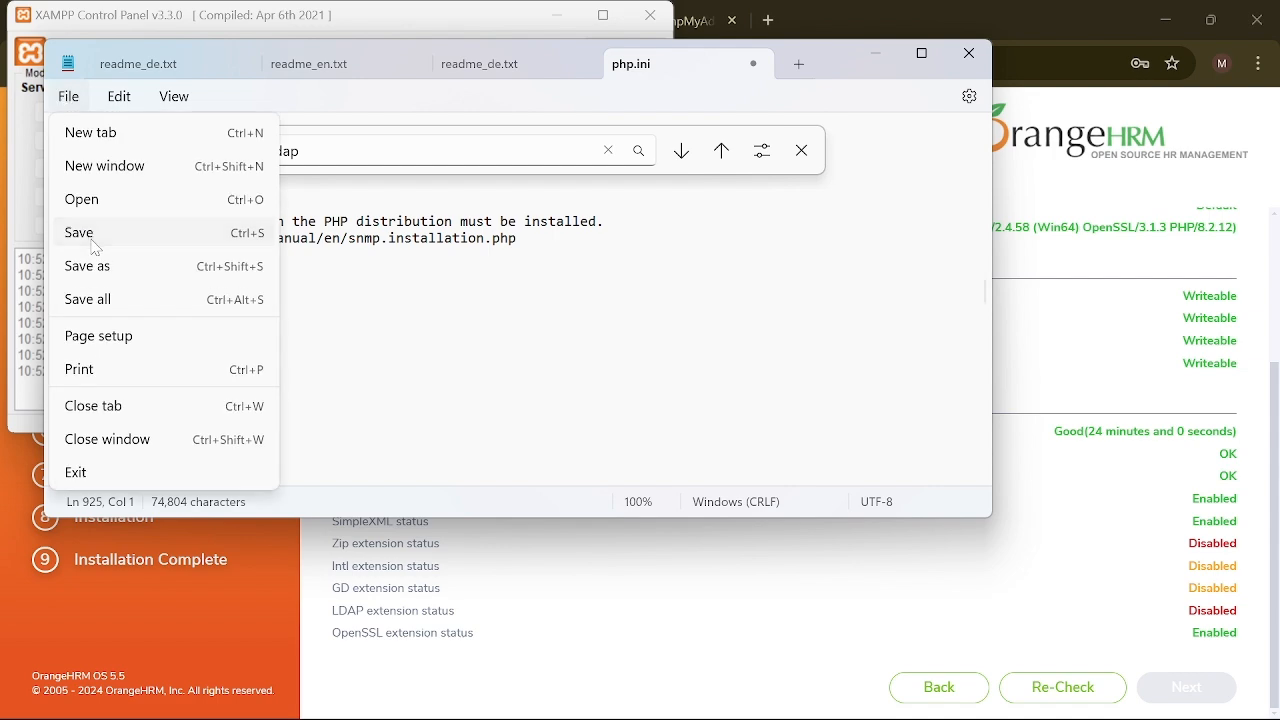
left_click(90, 234)
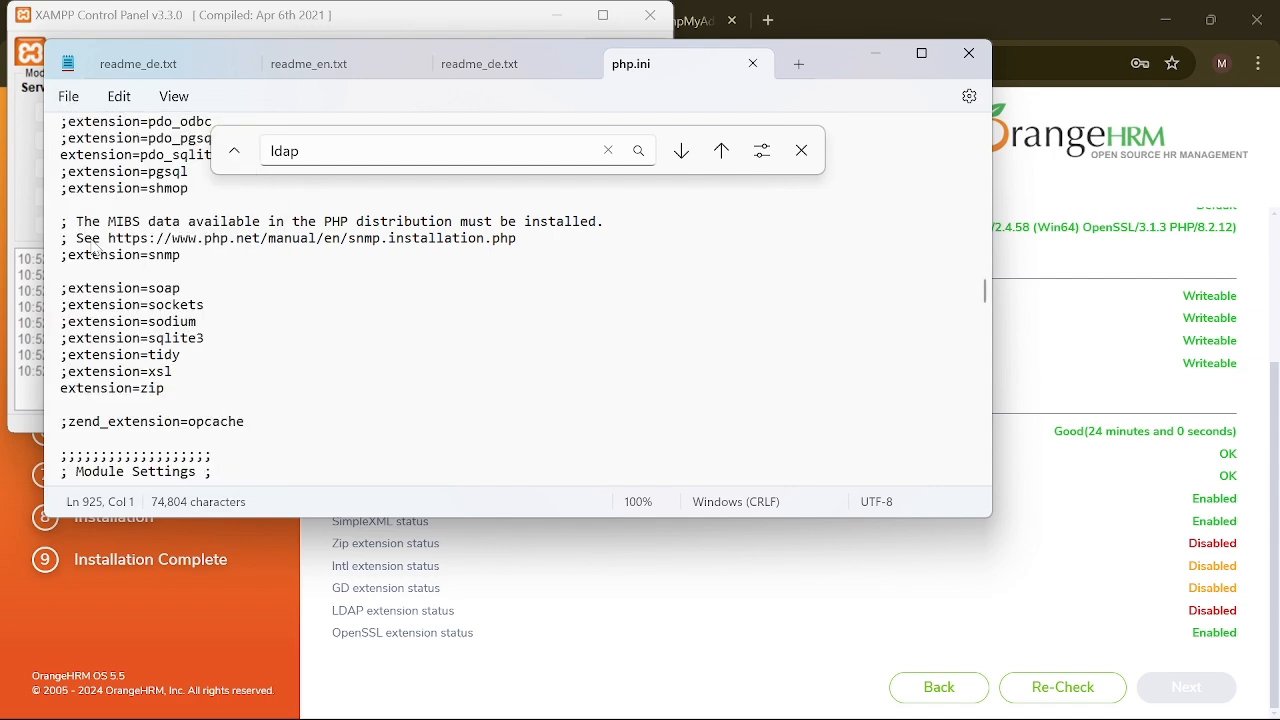
left_click(968, 53)
Step: Stop and start Apache in XAMPP, approving both administrator prompts, then return to Chrome
left_click(557, 15)
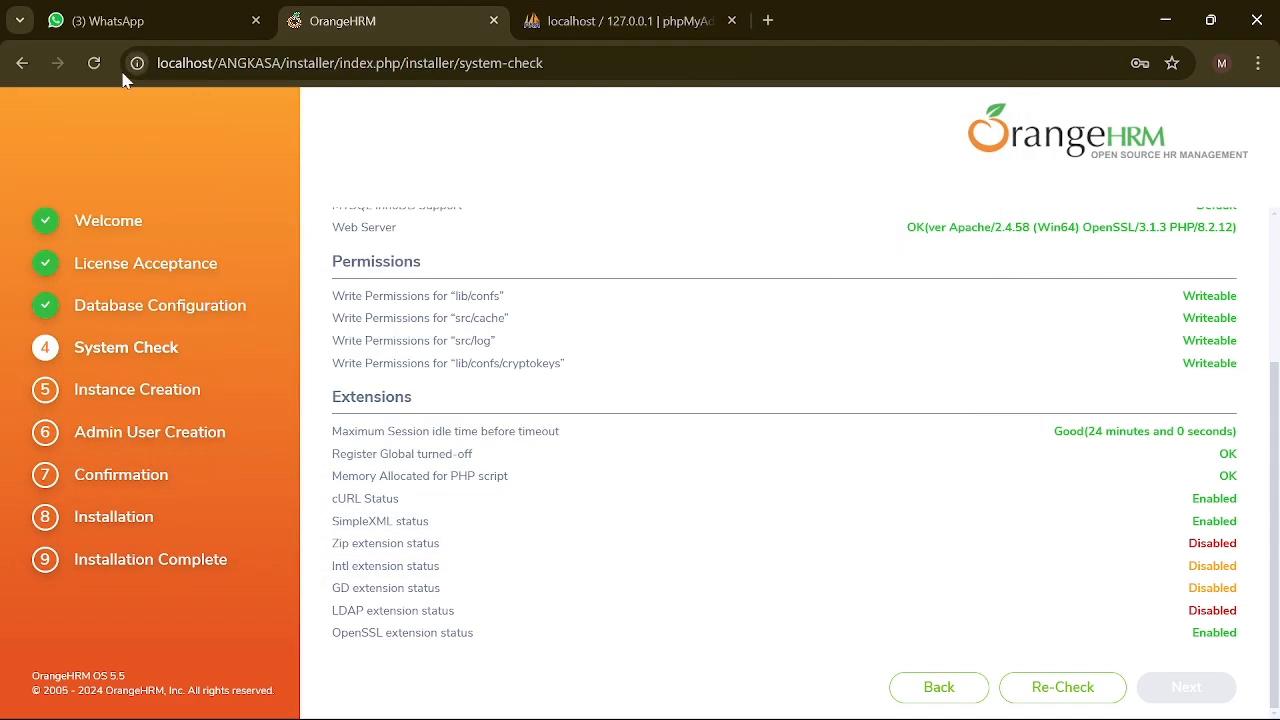
left_click(95, 63)
scroll(637, 386, "down", 3)
left_click(822, 695)
left_click(346, 113)
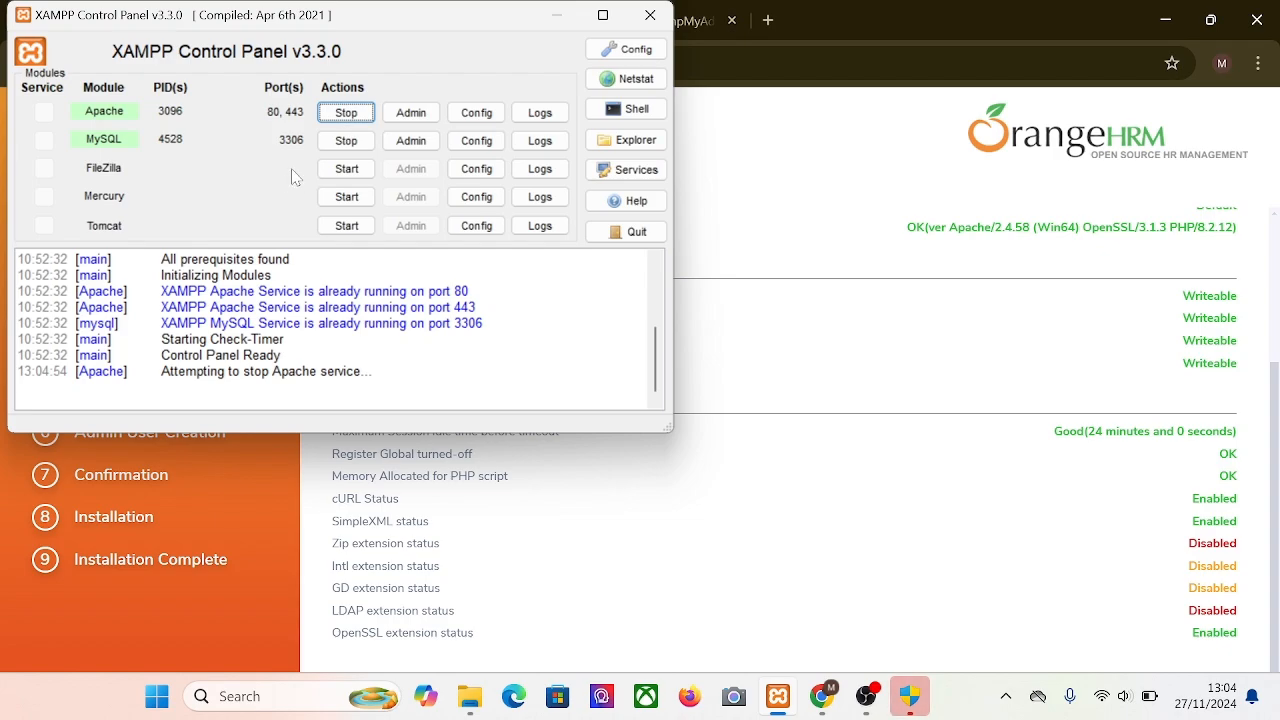
left_click(922, 706)
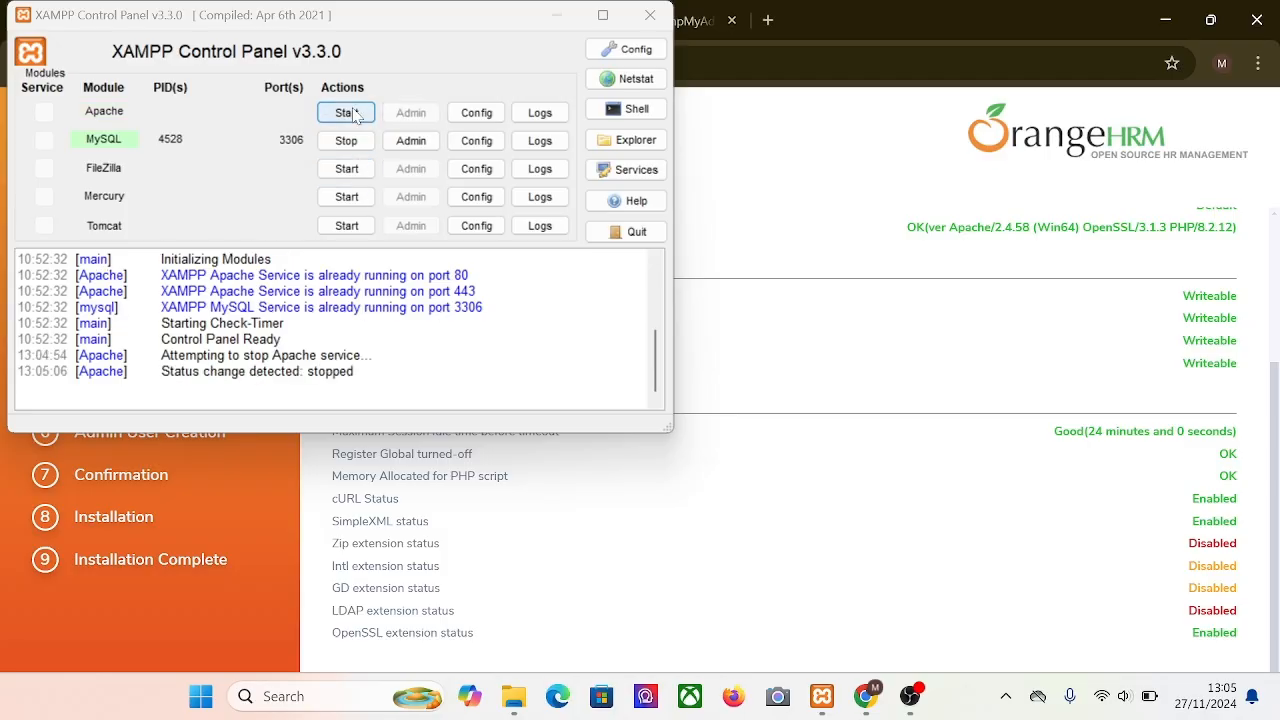
left_click(357, 116)
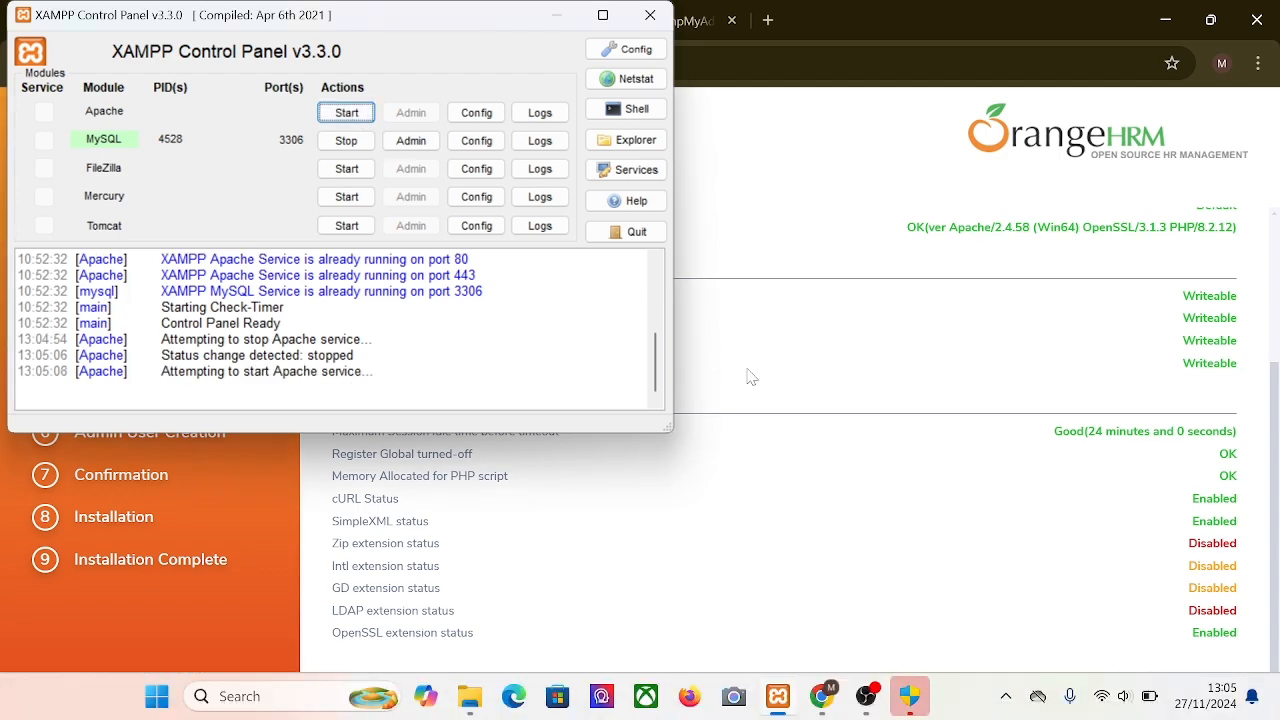
left_click(909, 704)
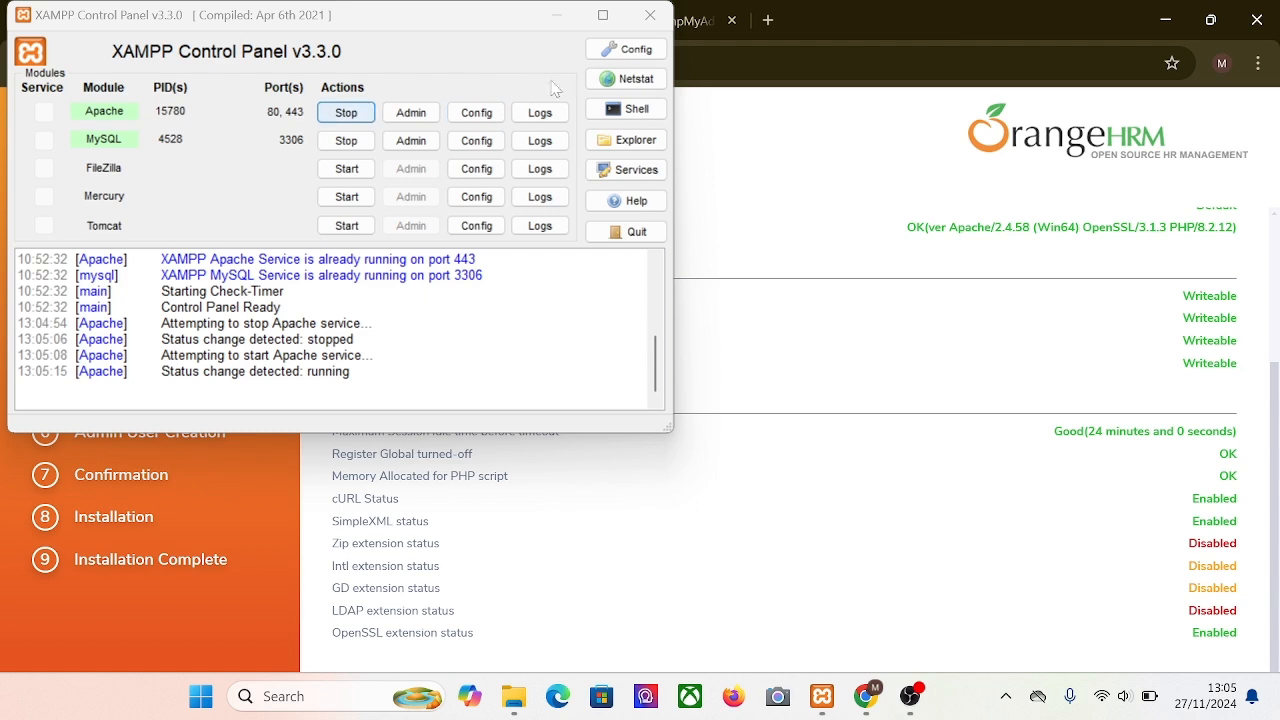
left_click(560, 17)
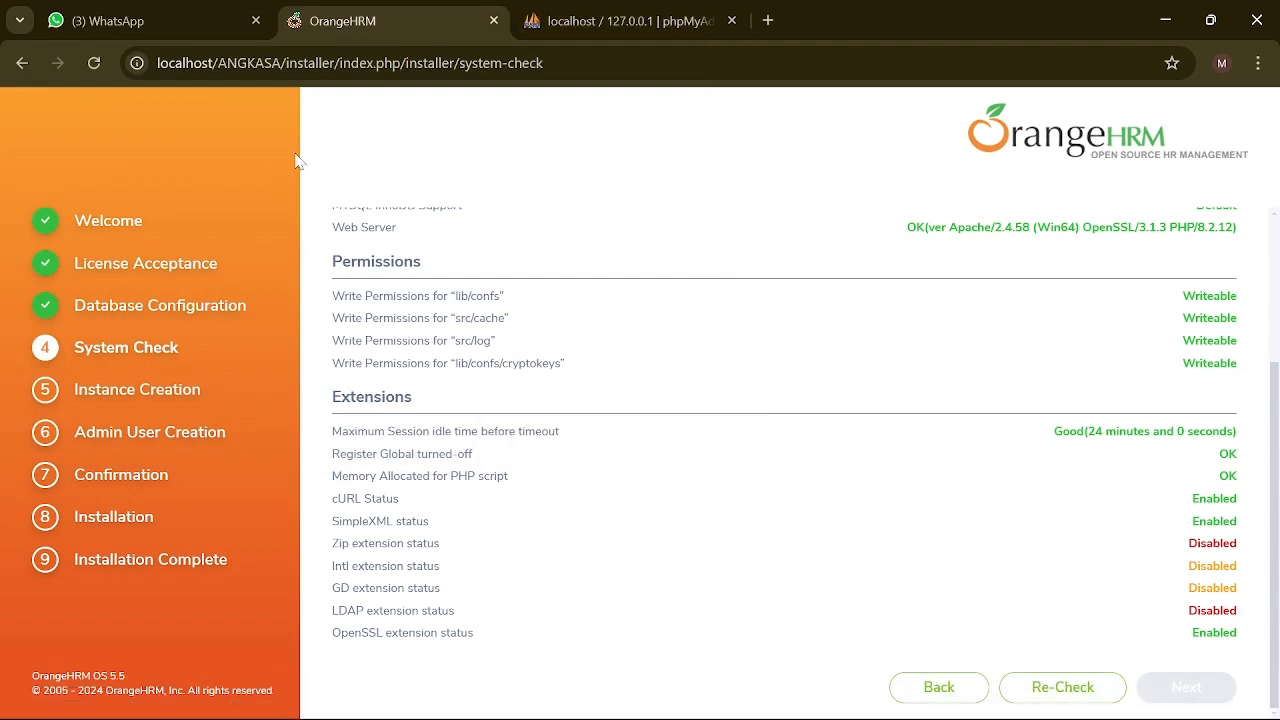
Step: Rerun the System Check to confirm Zip, Intl, GD and LDAP are Enabled, then proceed
left_click(93, 63)
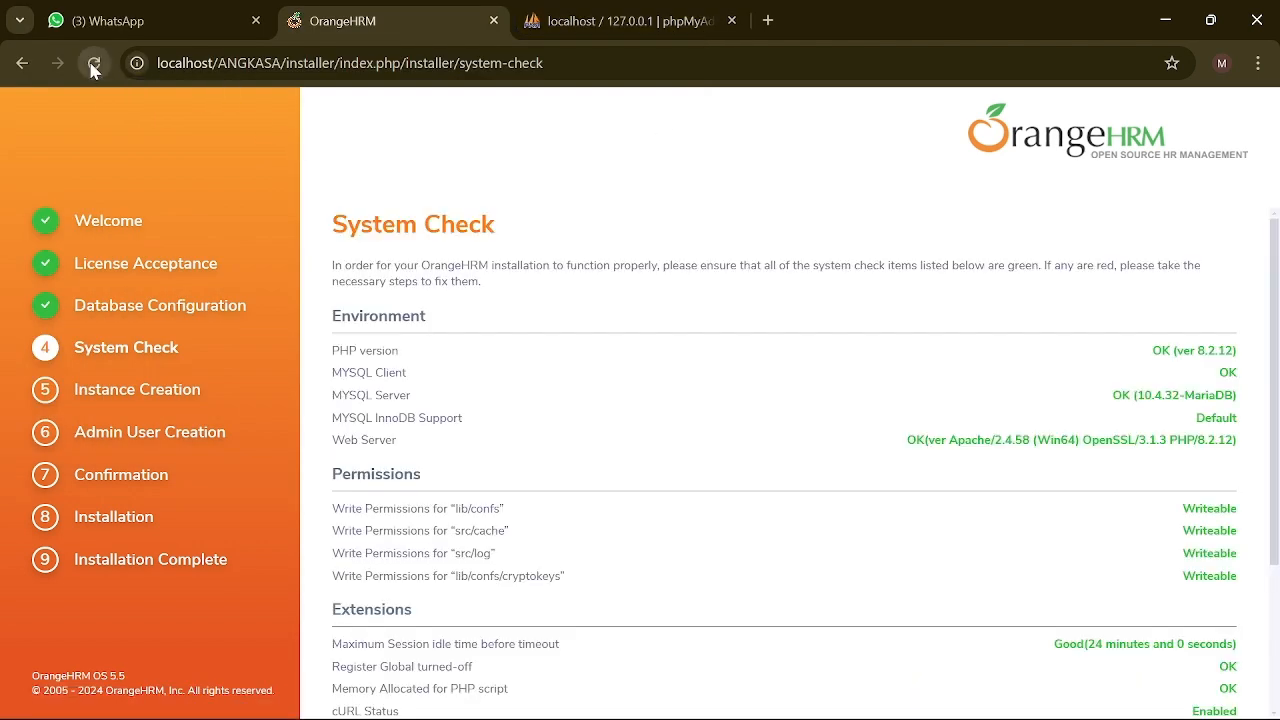
scroll(520, 260, "down", 3)
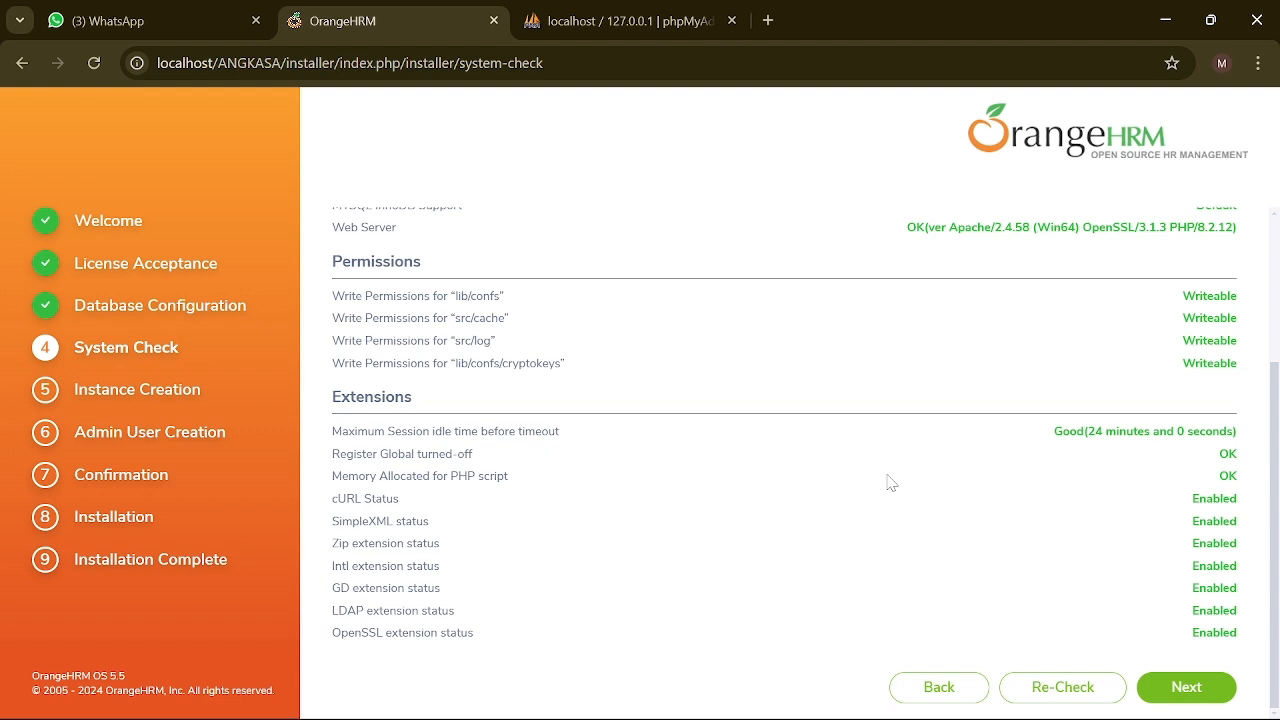
left_click(1178, 690)
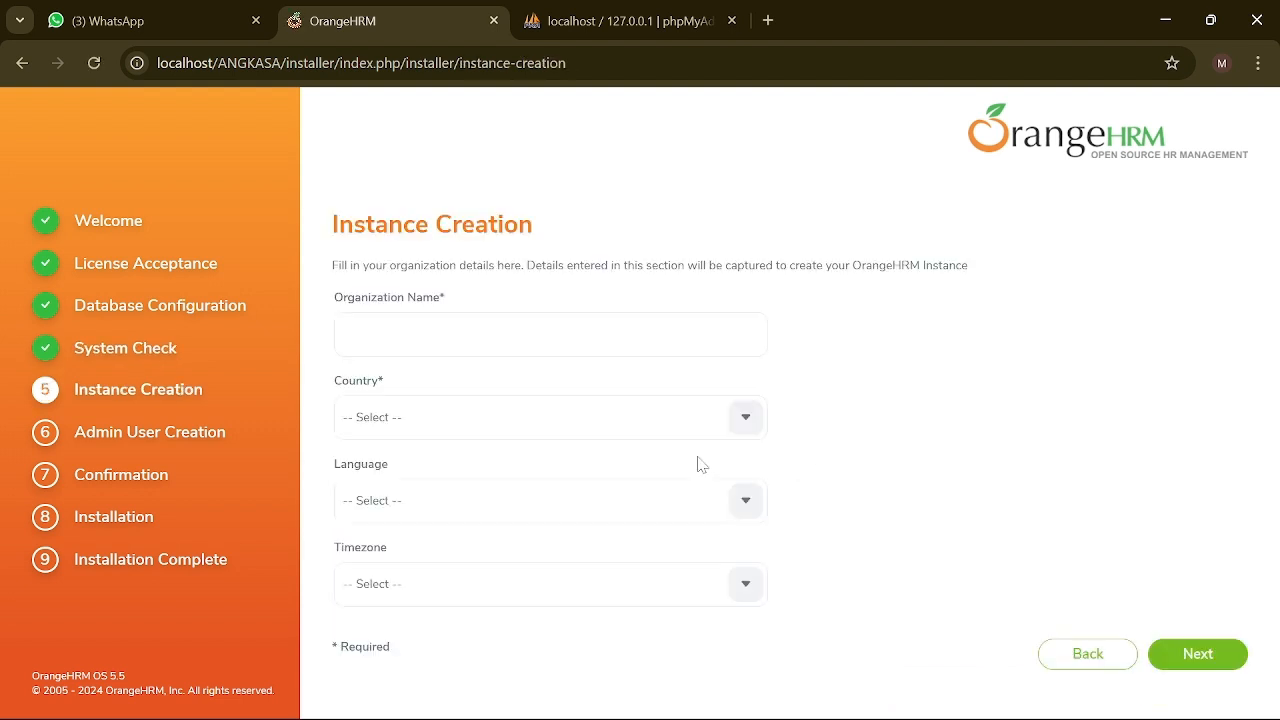
Step: Enter organization name ANGKASA and choose Indonesia as the country
left_click(550, 335)
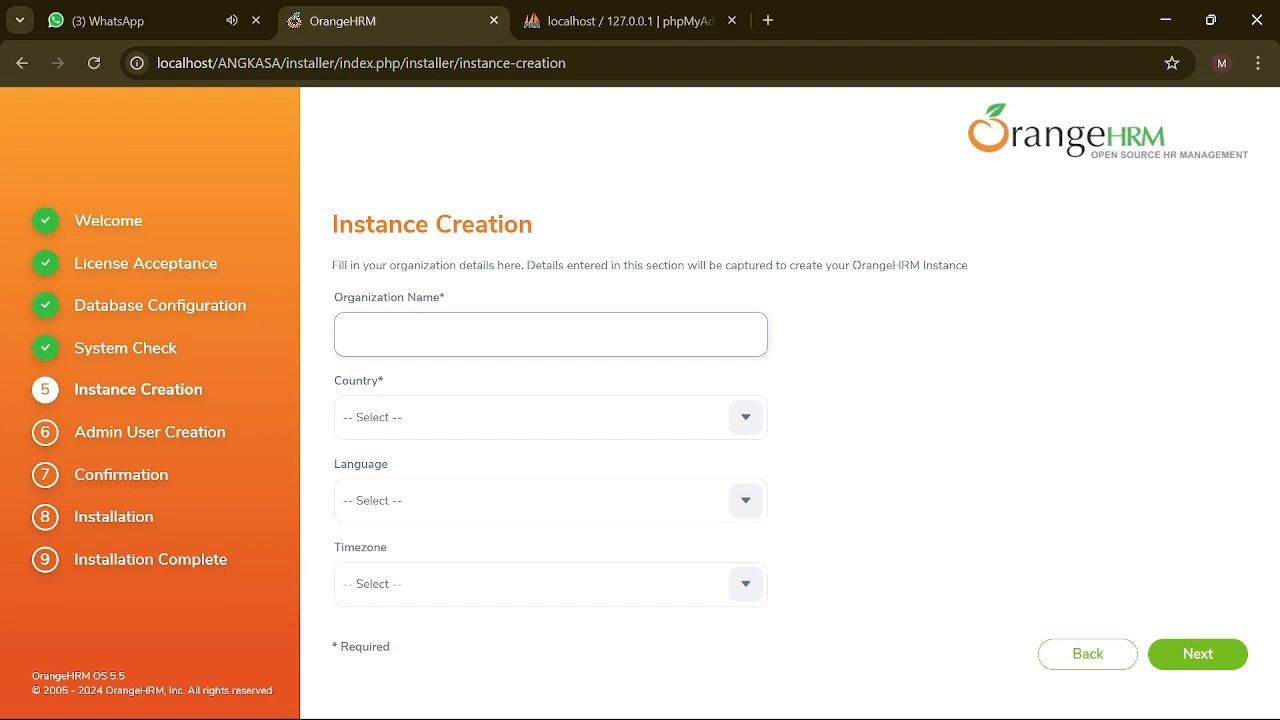
type("ANGKASA")
left_click(746, 428)
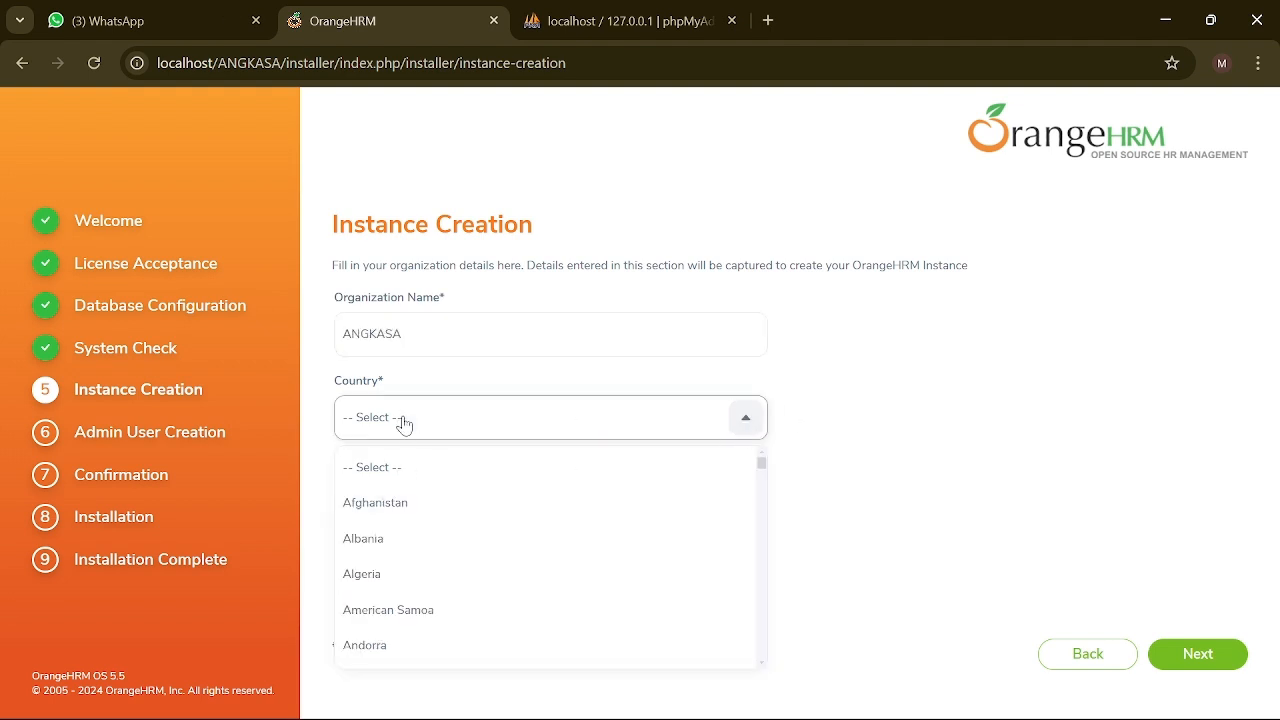
left_click(404, 425)
left_click(746, 417)
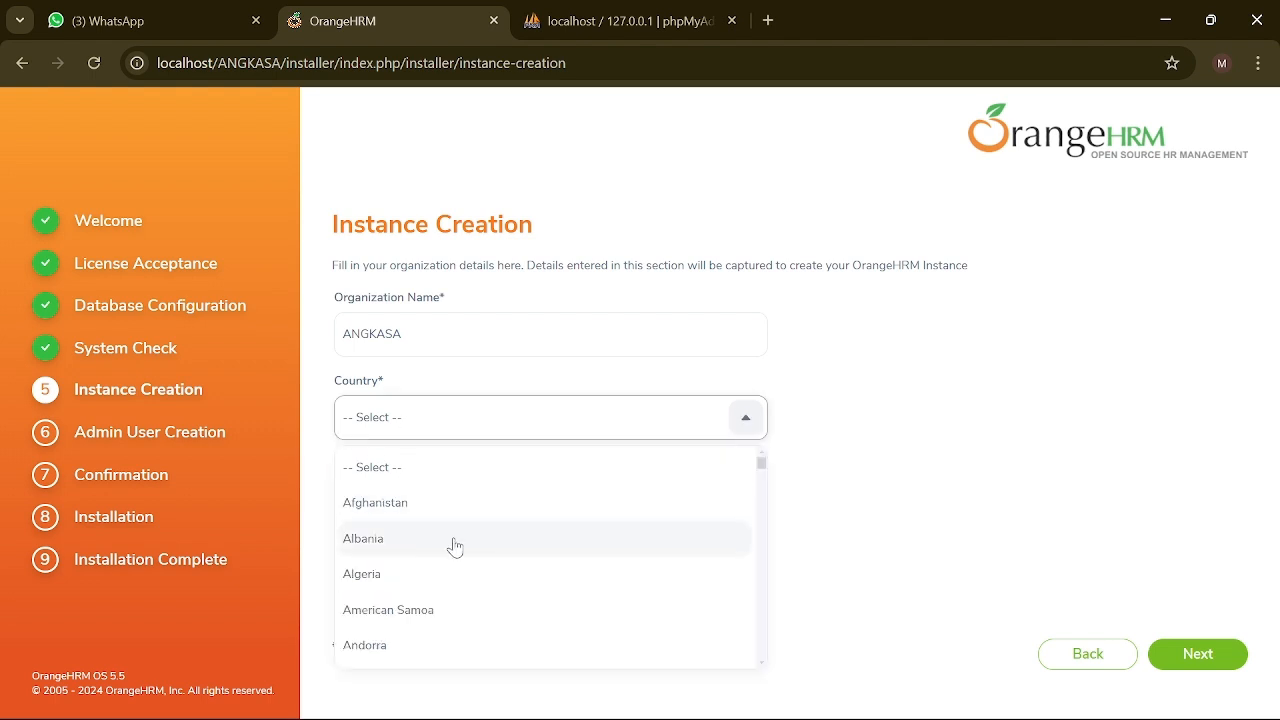
scroll(452, 543, "down", 6)
scroll(452, 545, "down", 20)
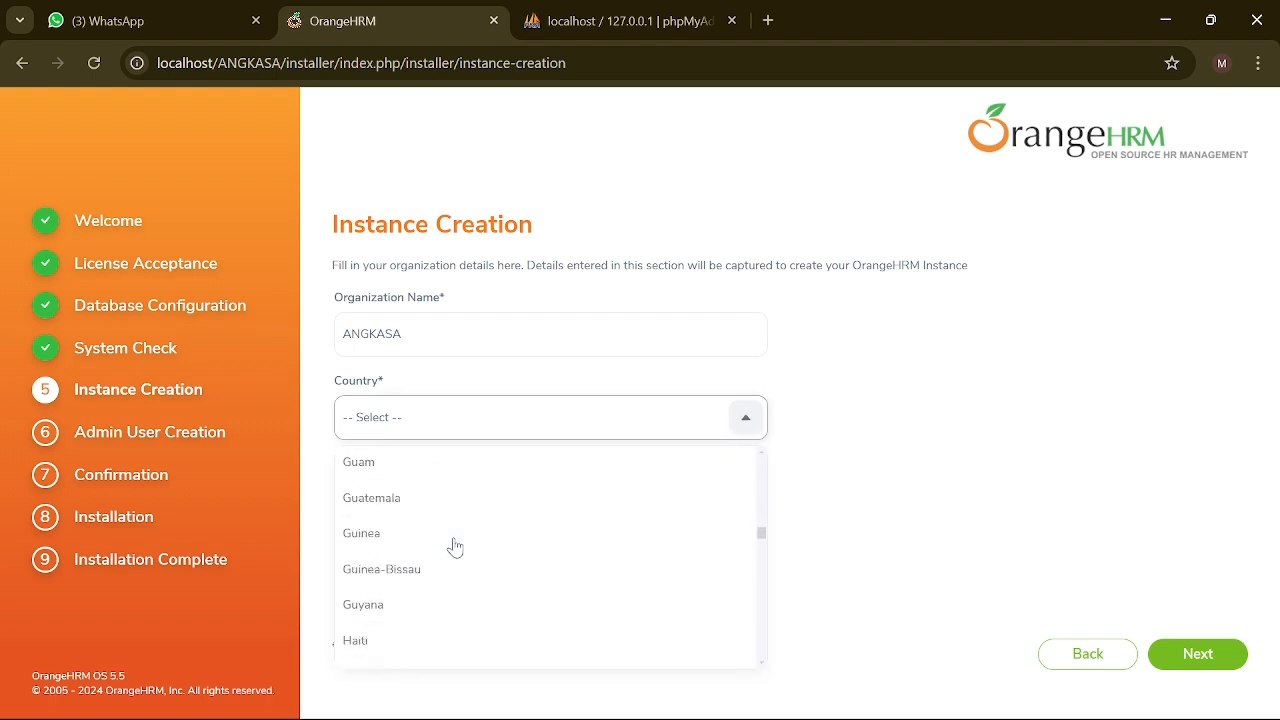
left_click(406, 500)
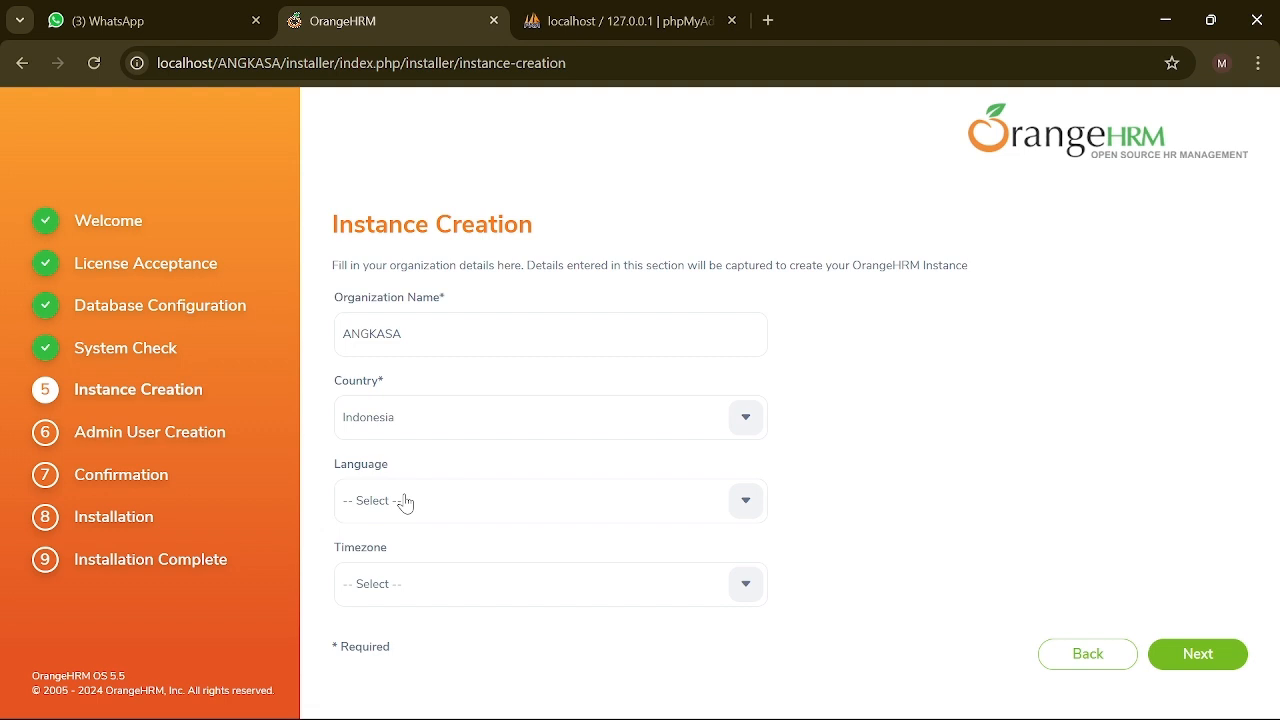
Step: Choose English (United States) and timezone Asia/Jakarta, then continue to Admin User Creation
left_click(740, 506)
scroll(428, 660, "down", 2)
scroll(428, 660, "down", 1)
scroll(428, 650, "up", 3)
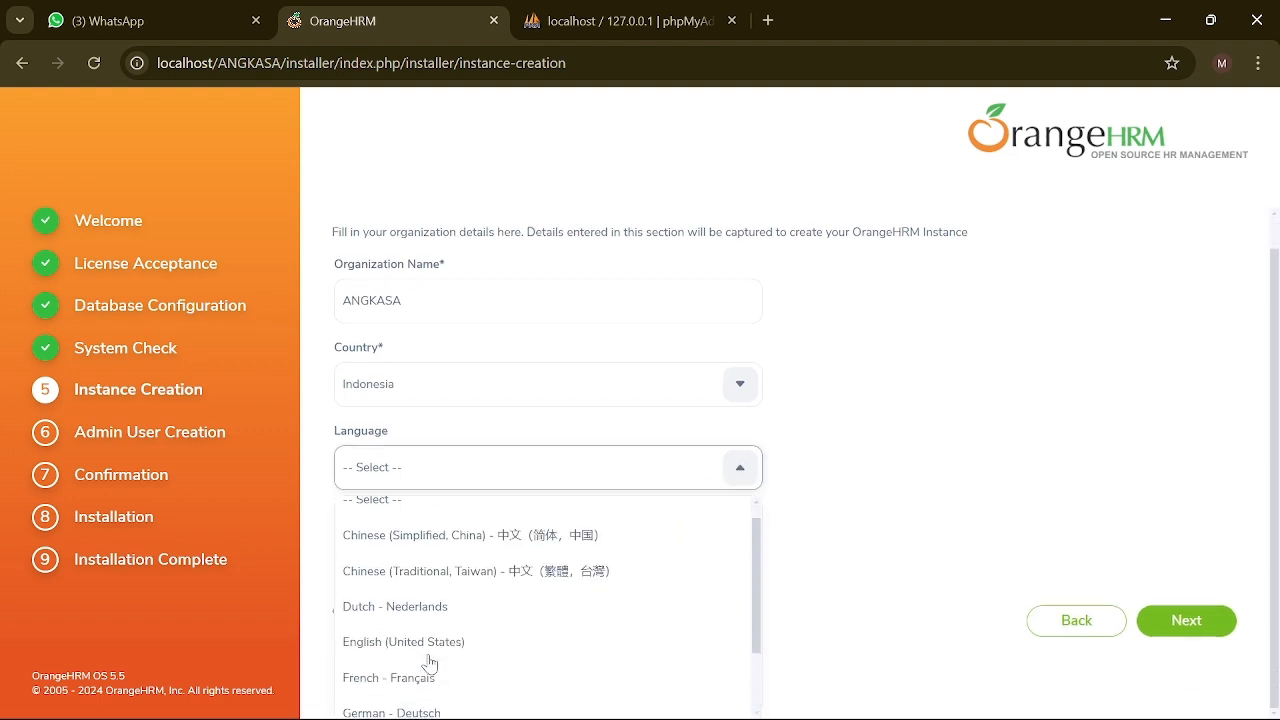
left_click(428, 648)
left_click(746, 590)
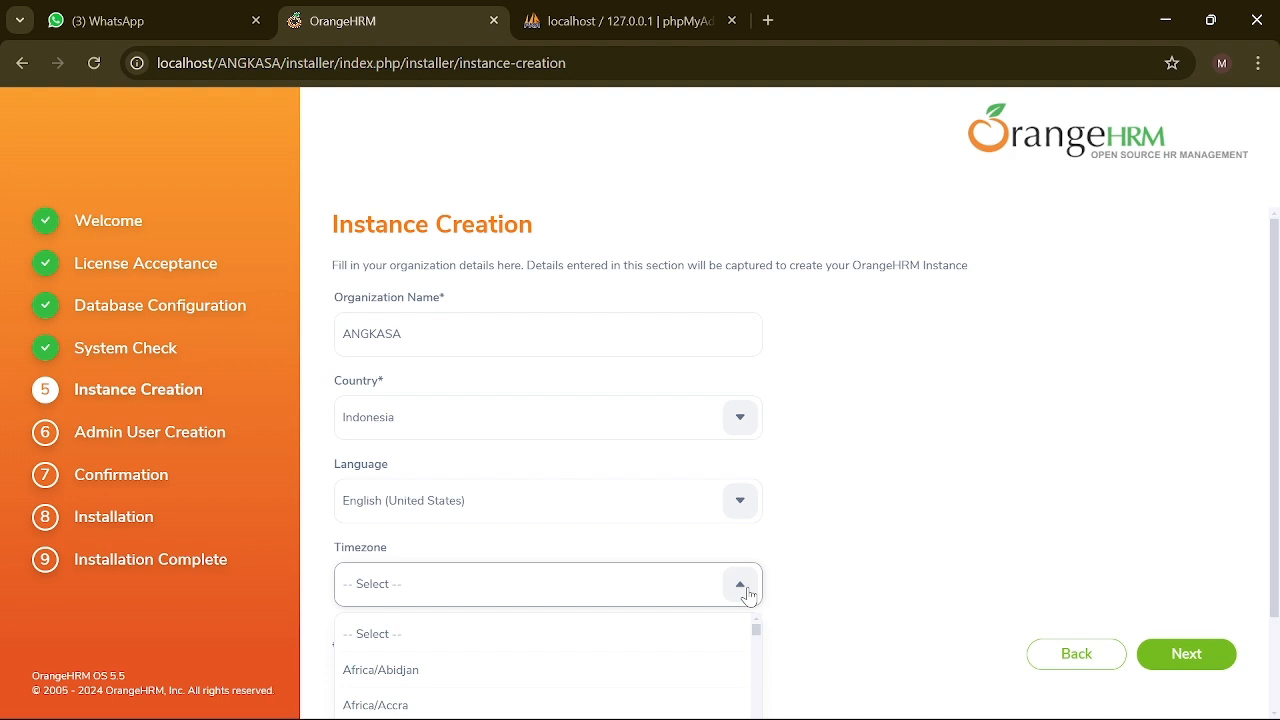
scroll(480, 700, "down", 5)
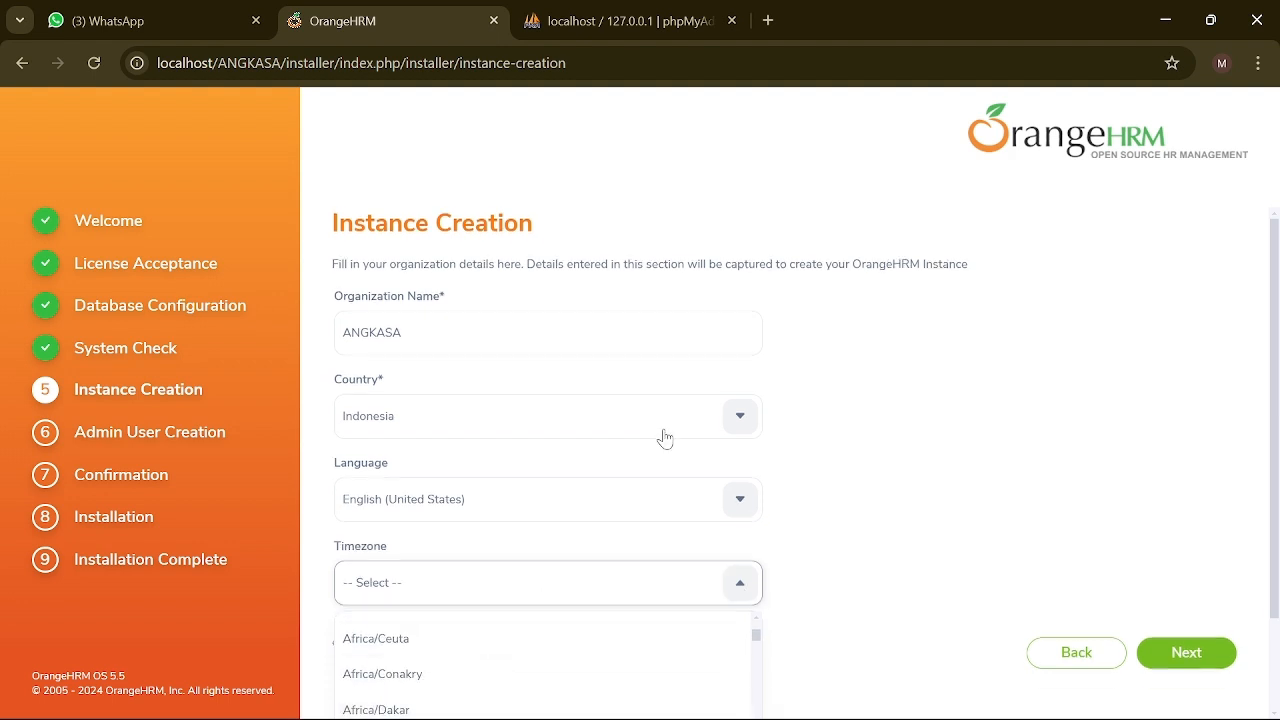
scroll(663, 437, "down", 1)
scroll(503, 662, "down", 20)
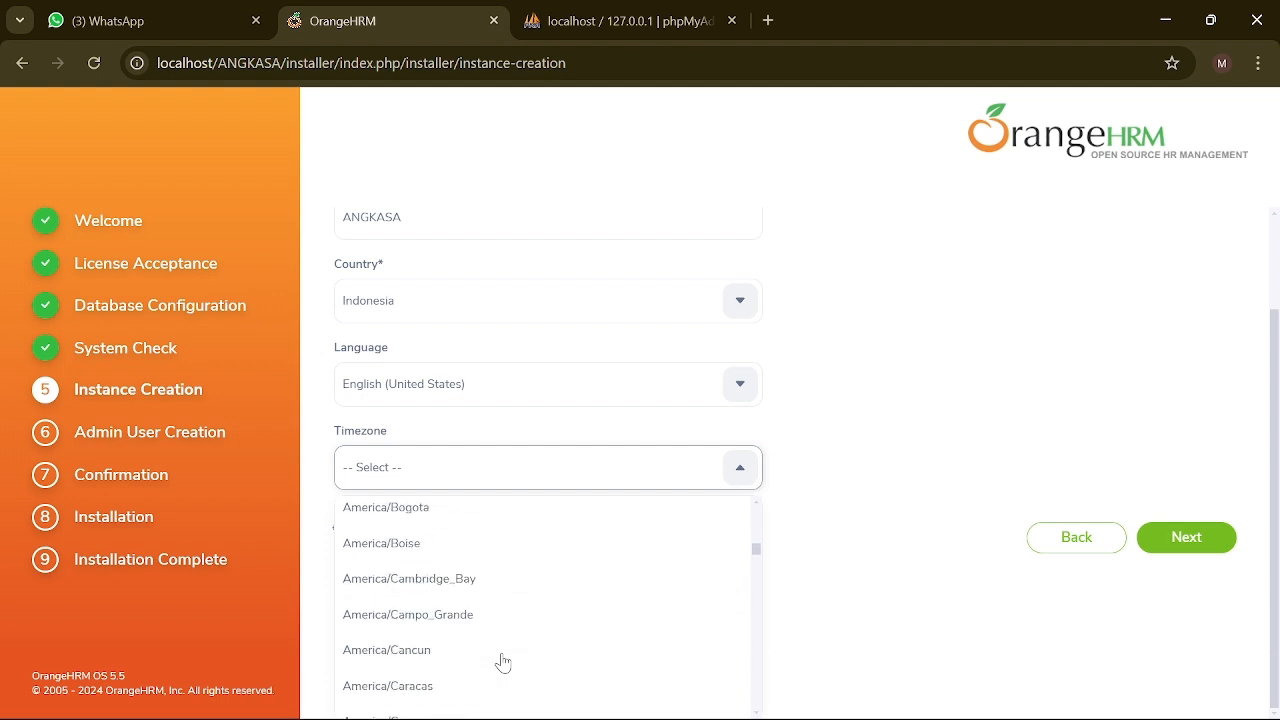
scroll(503, 662, "down", 20)
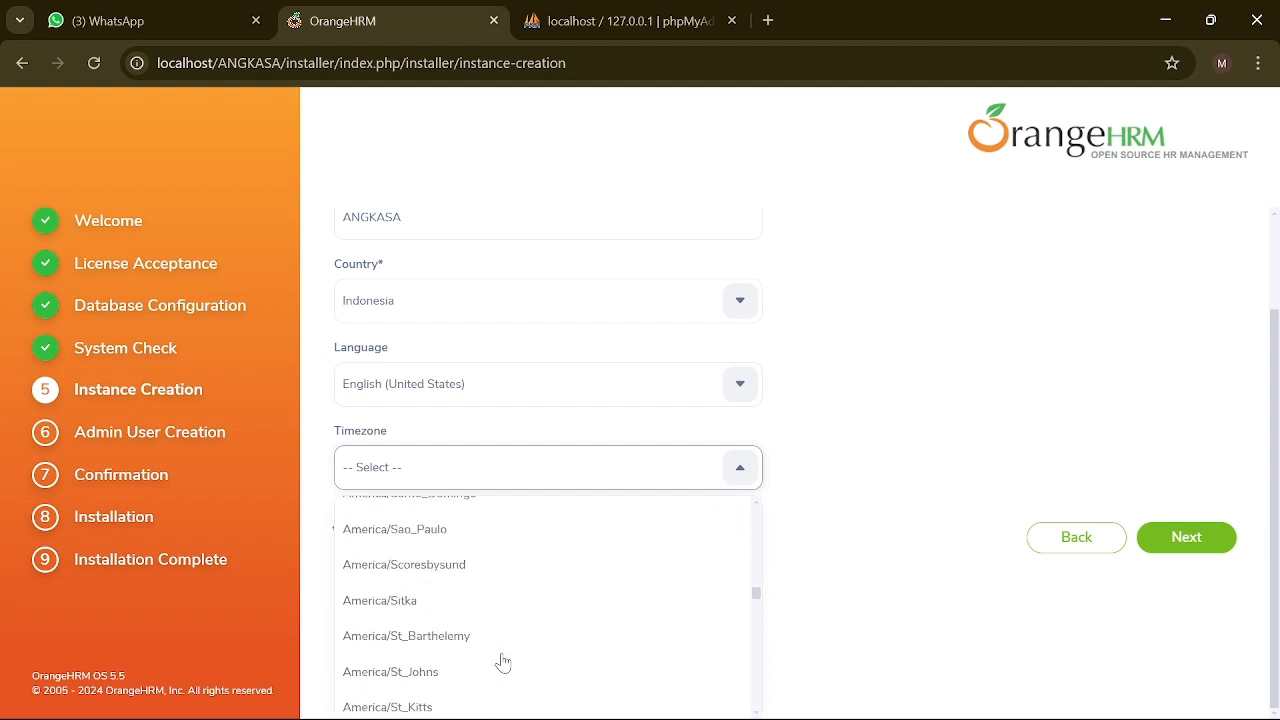
scroll(503, 662, "down", 8)
scroll(500, 663, "up", 4)
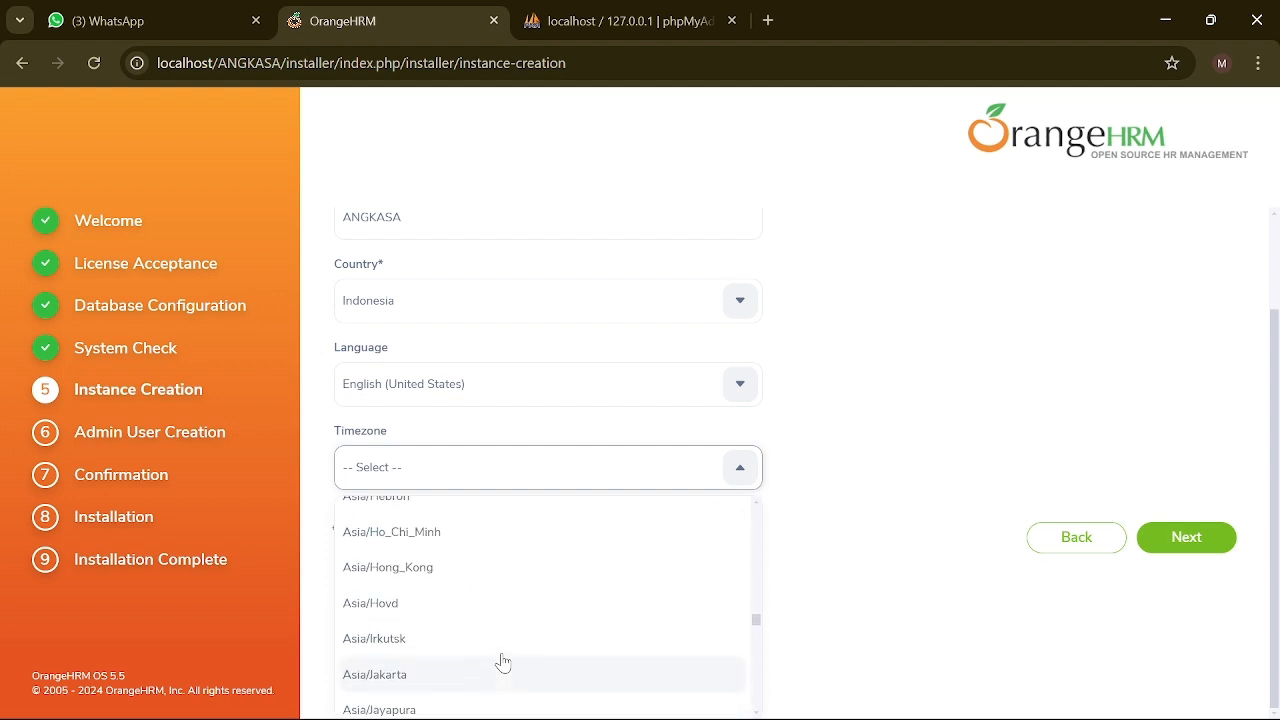
left_click(463, 678)
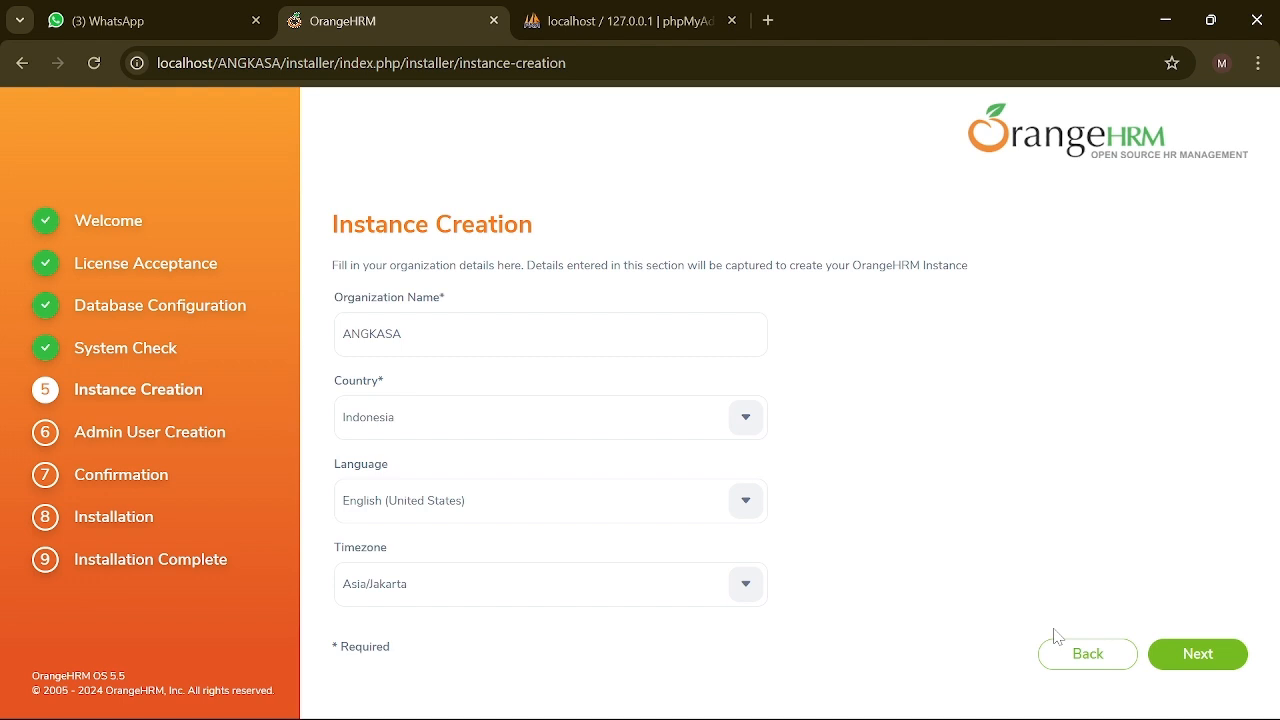
left_click(1205, 660)
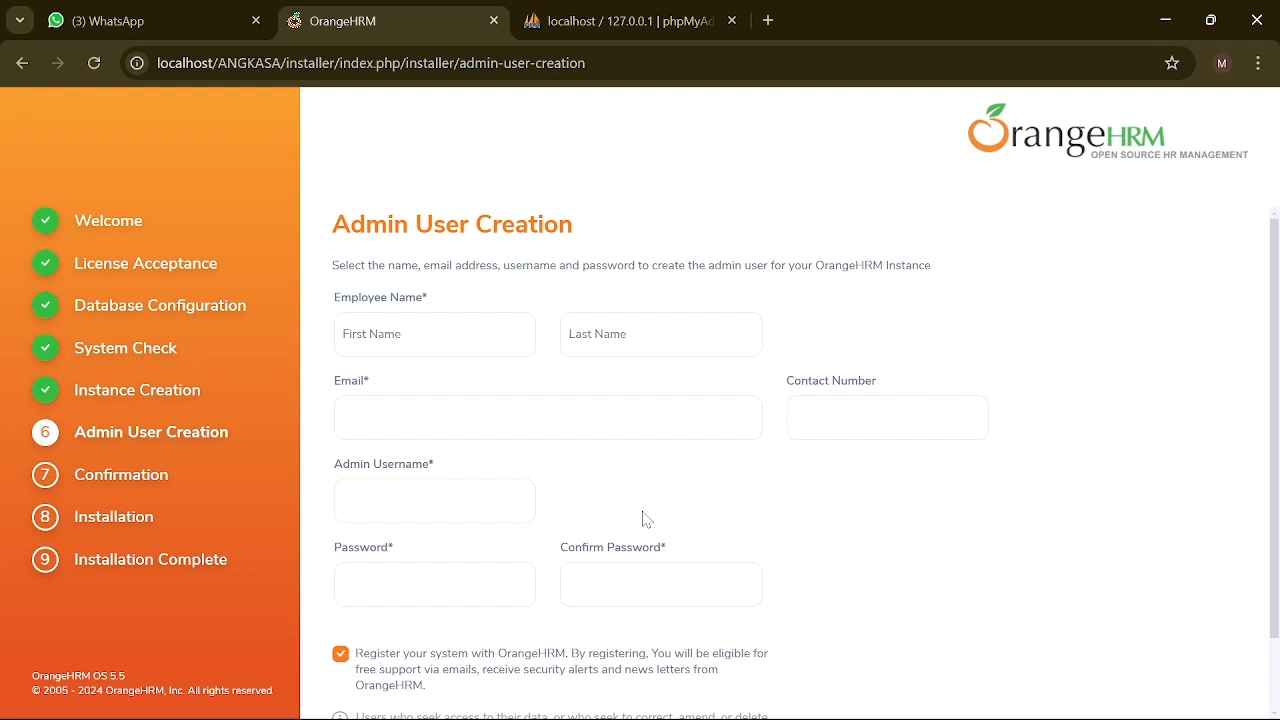
Step: Enter the employee's first and last name, an initial username, and a password twice
left_click(343, 334)
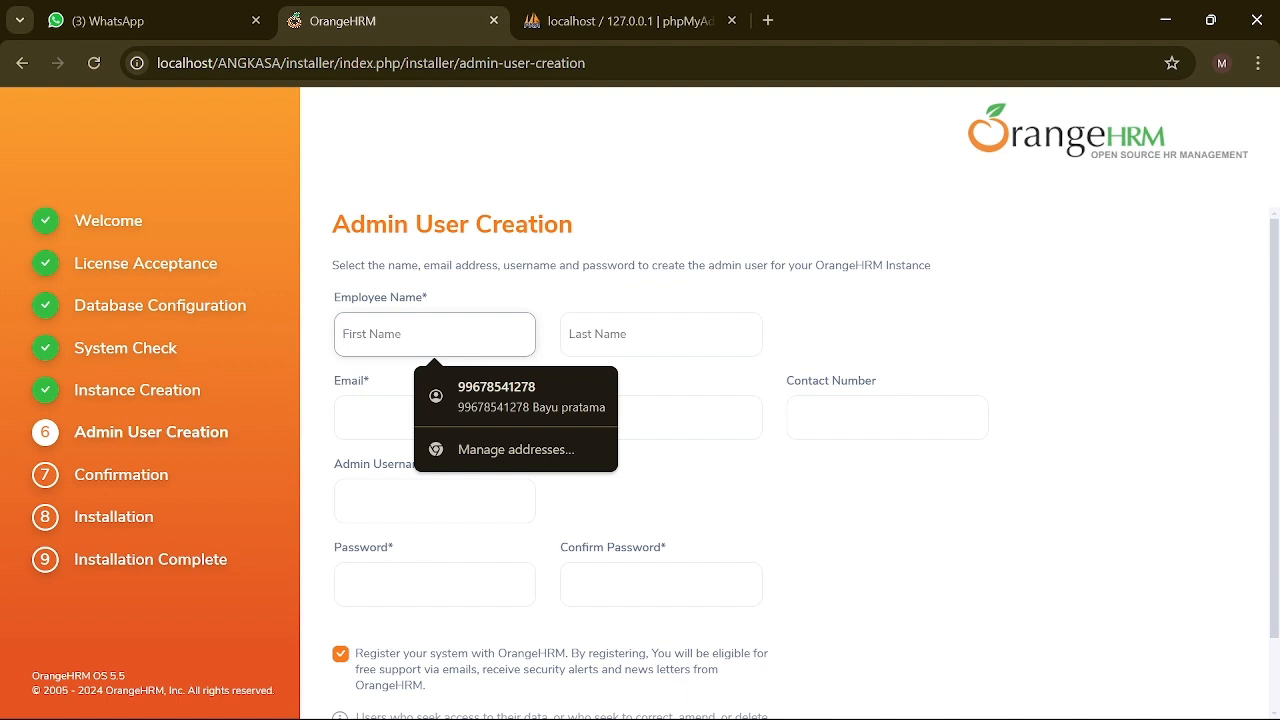
key("Tab")
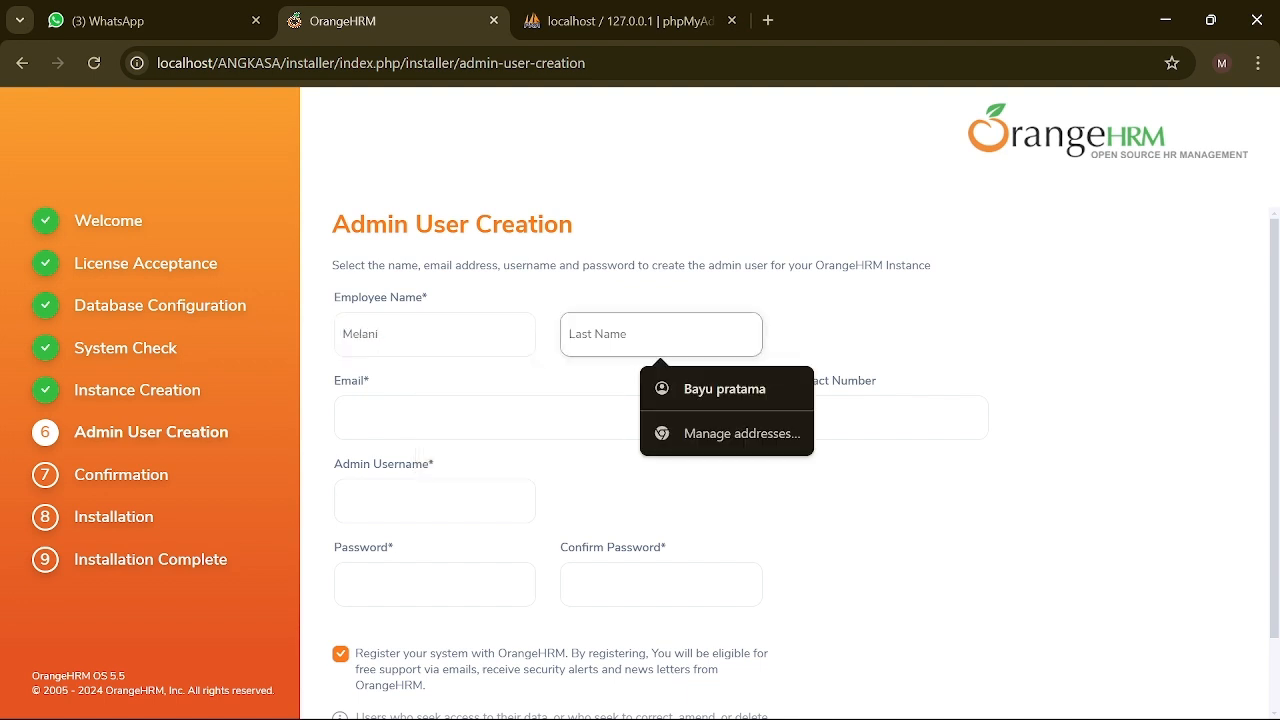
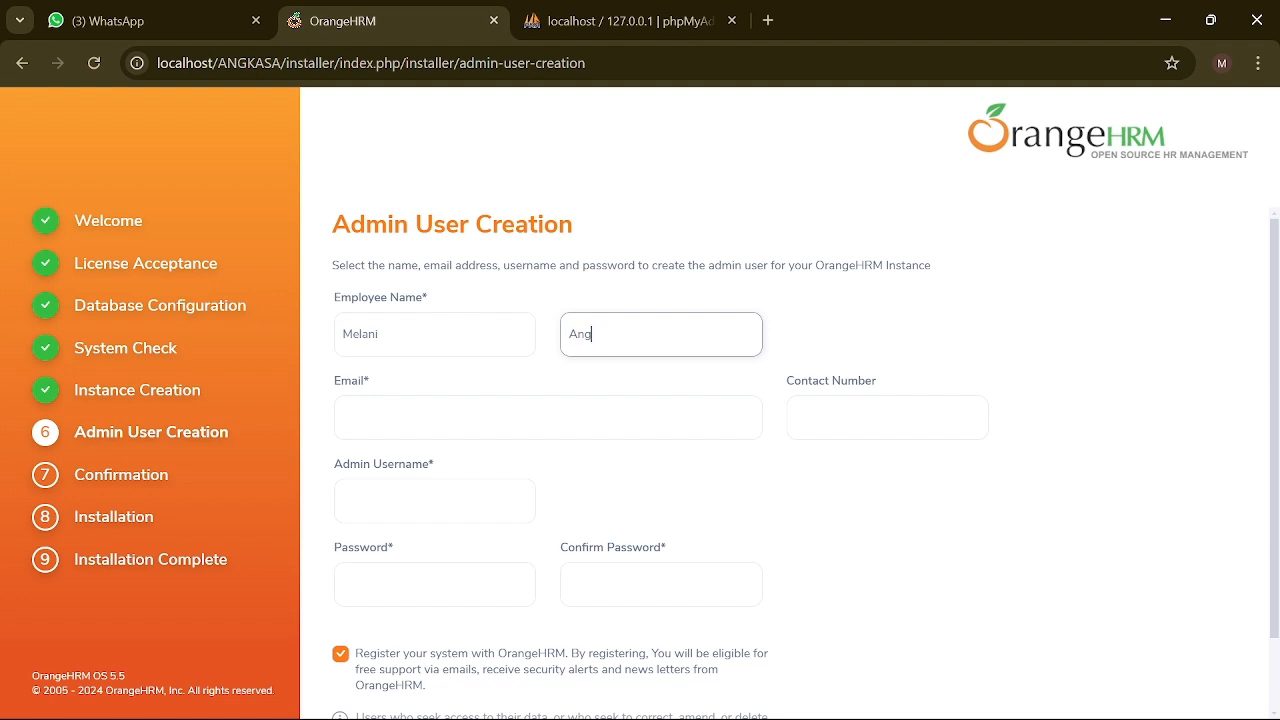
key("Tab")
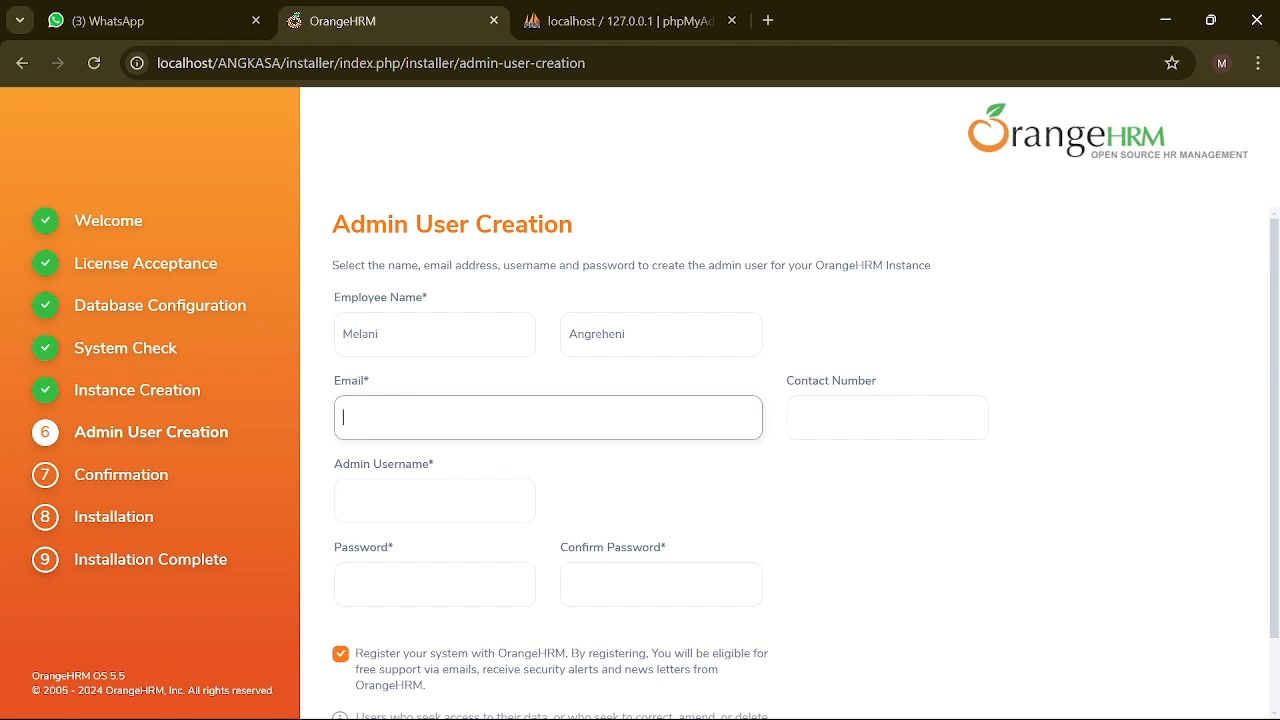
left_click(420, 501)
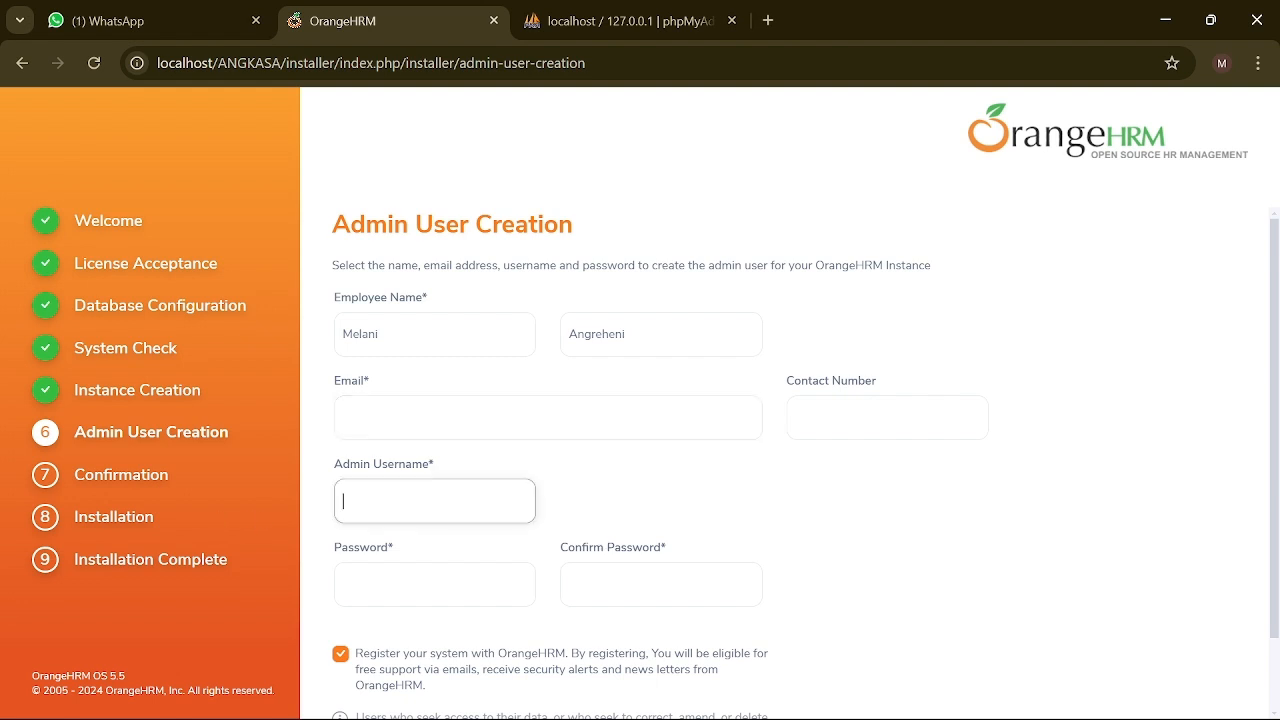
type("root")
left_click(408, 596)
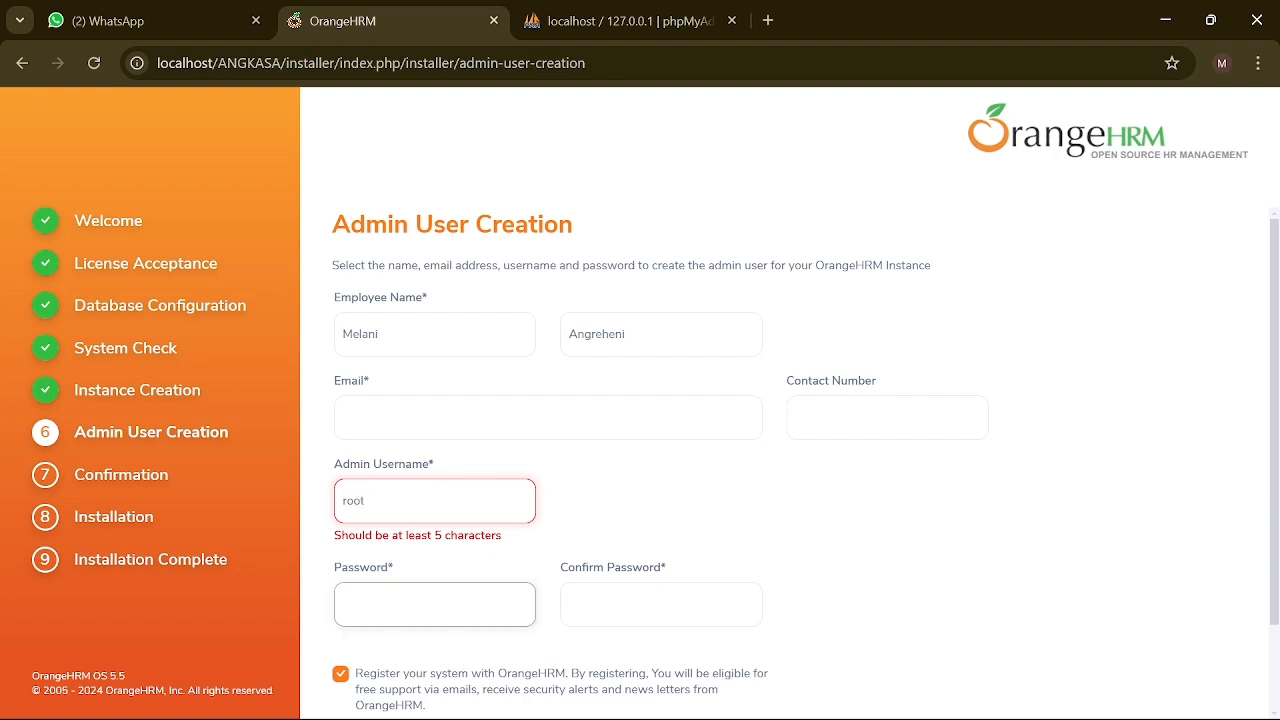
type("•••••••")
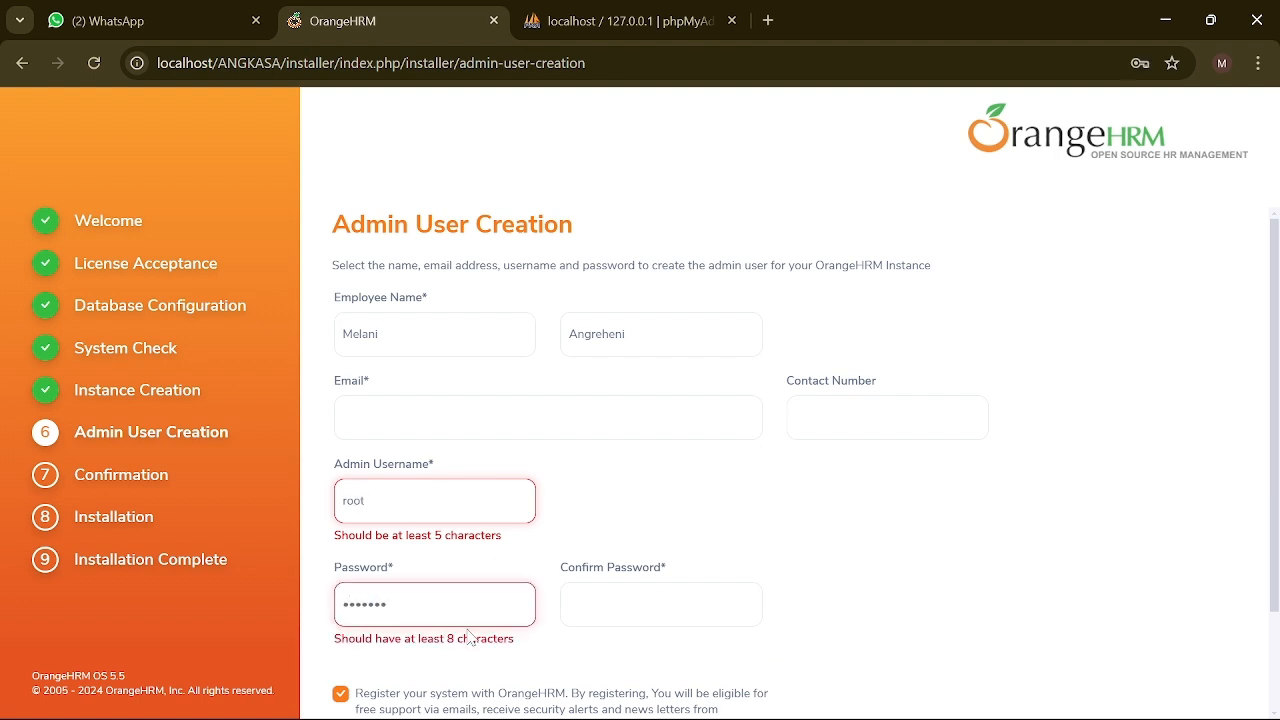
key("Tab")
type("•••••••")
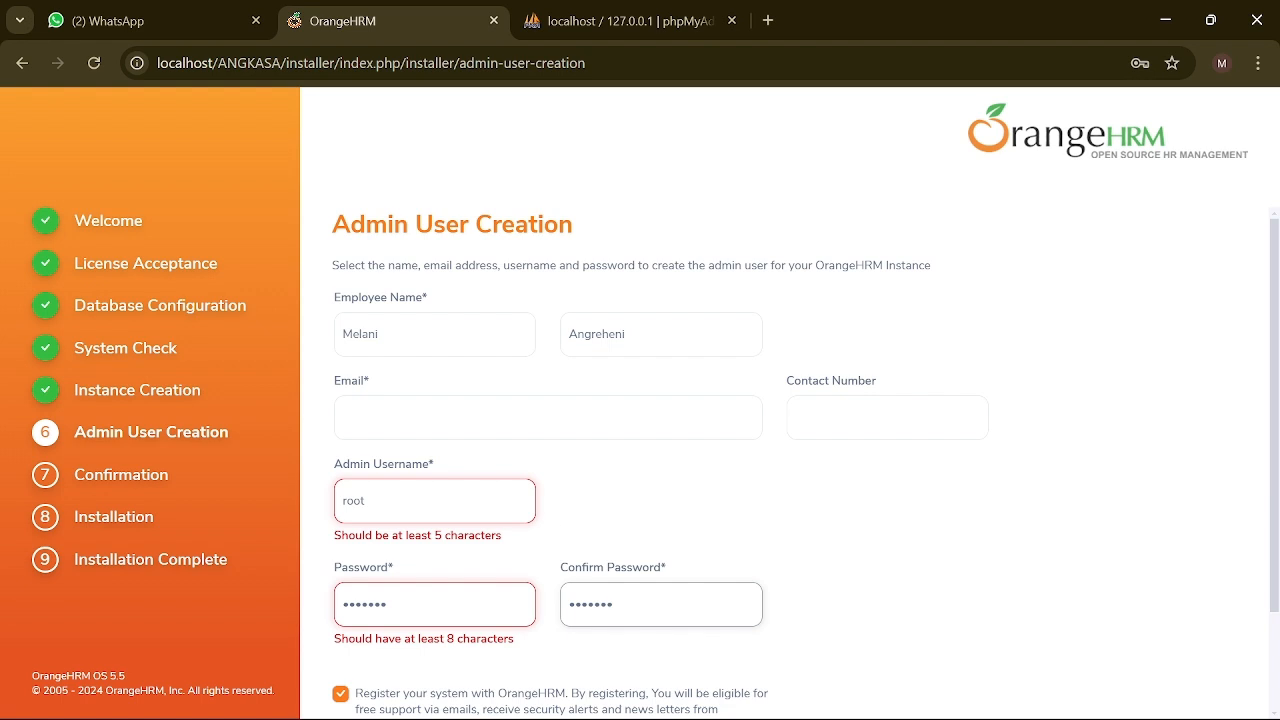
Step: Fill in the employee's contact number
left_click(548, 417)
left_click(887, 417)
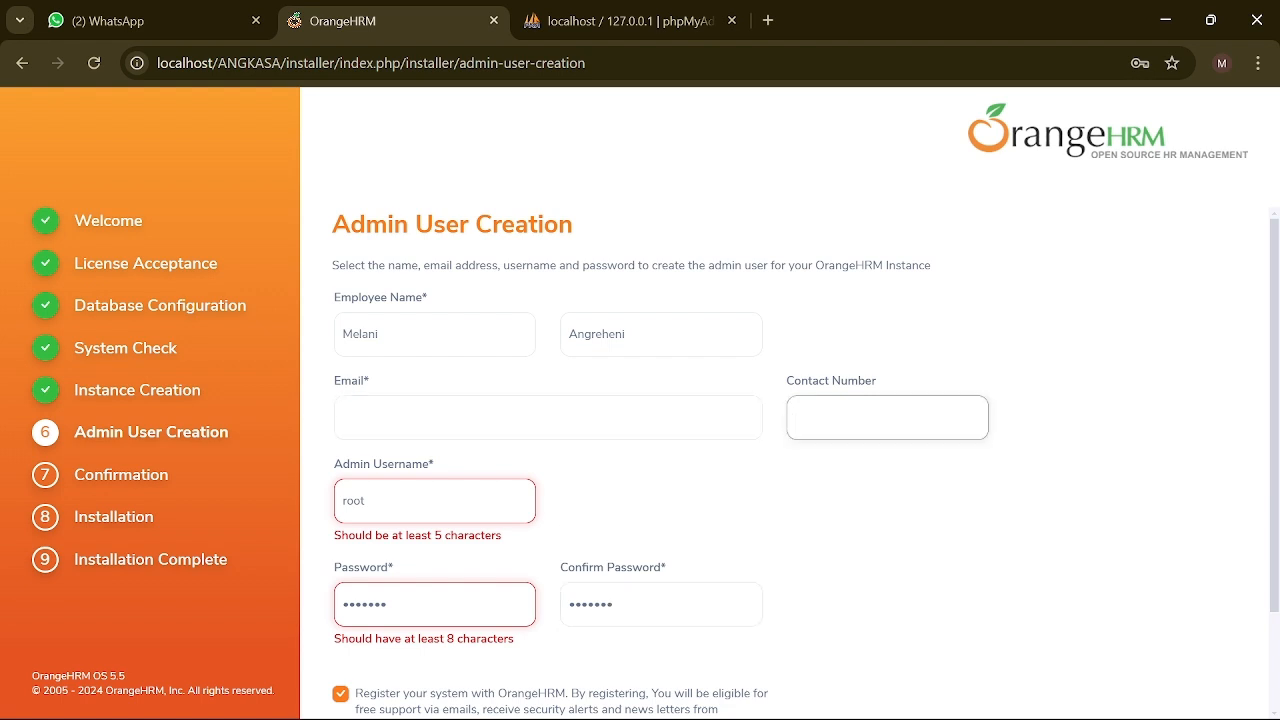
left_click(548, 417)
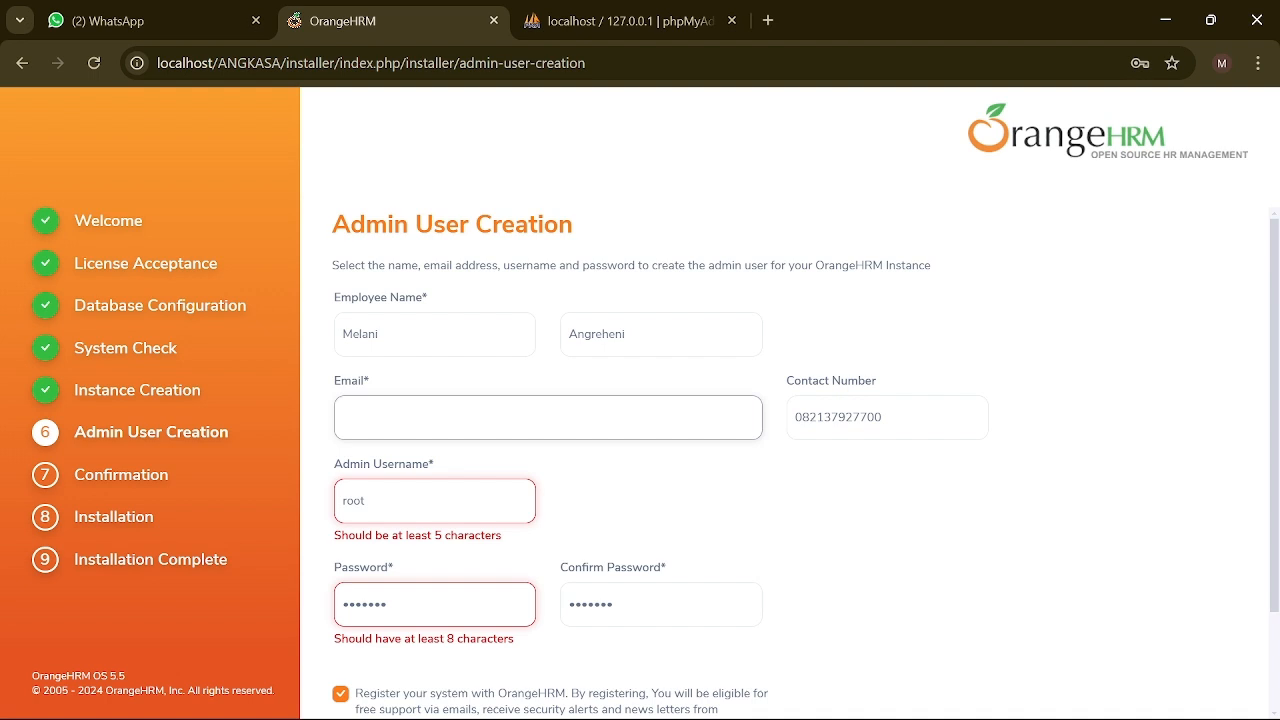
Step: Change the admin username to Admin
double_click(330, 505)
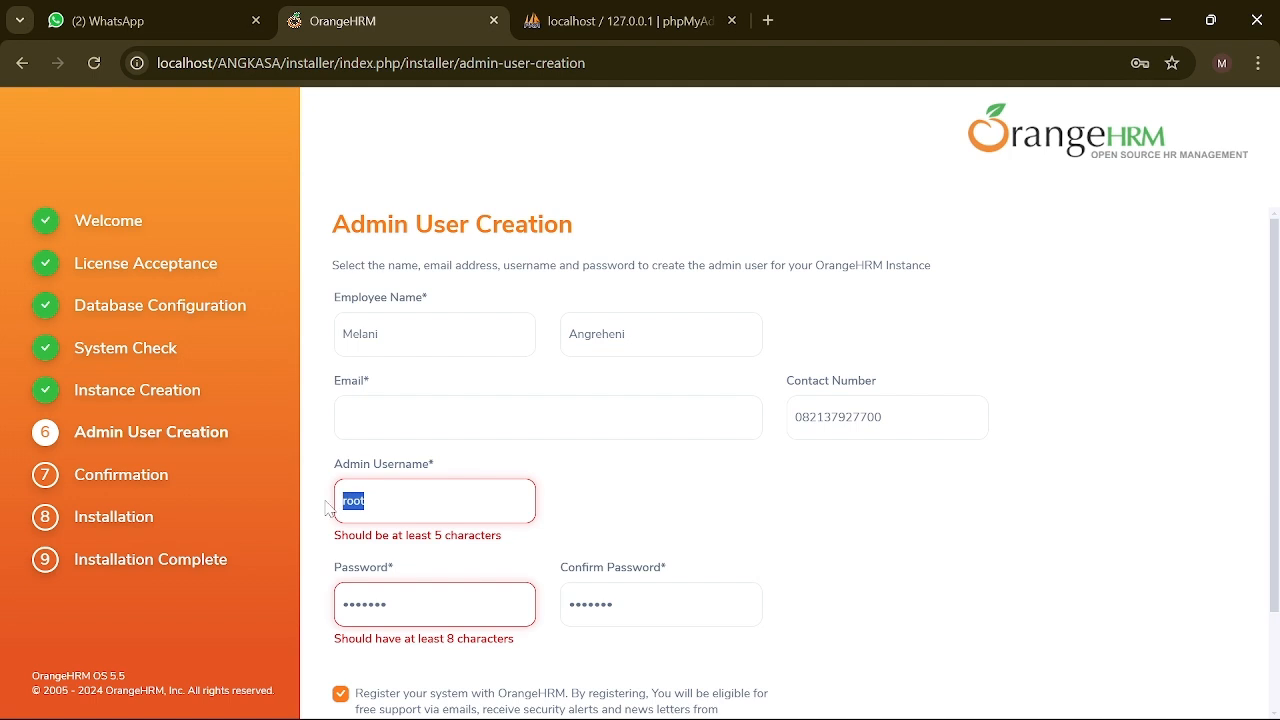
type("Adn")
key("BackSpace")
type("min")
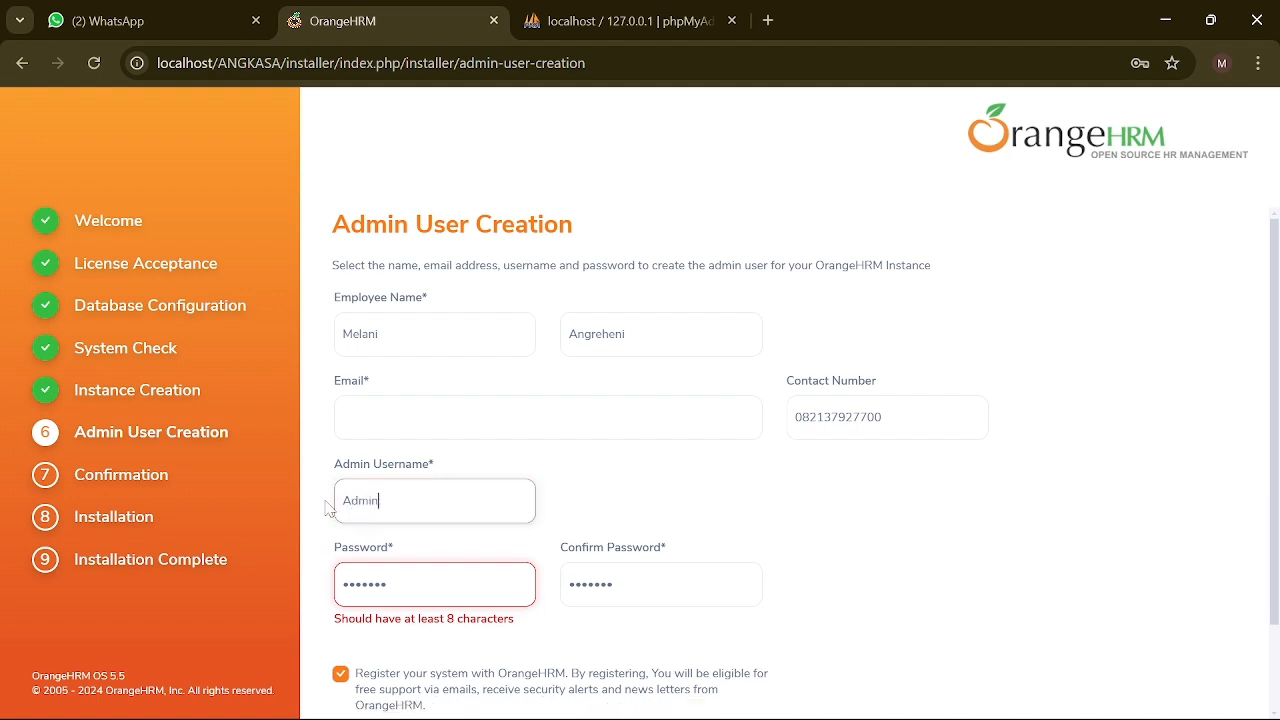
key("Tab")
Step: Replace the admin password with a new, valid password
left_click_drag(393, 586, 336, 587)
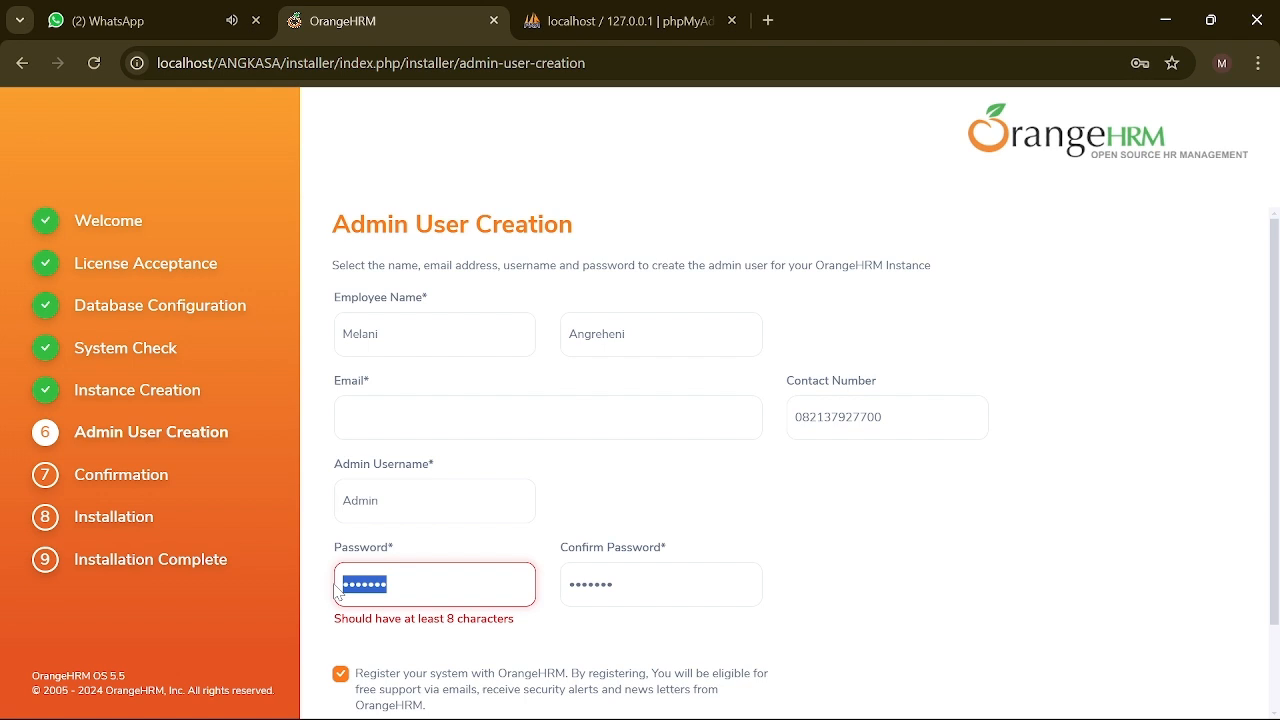
key("Right")
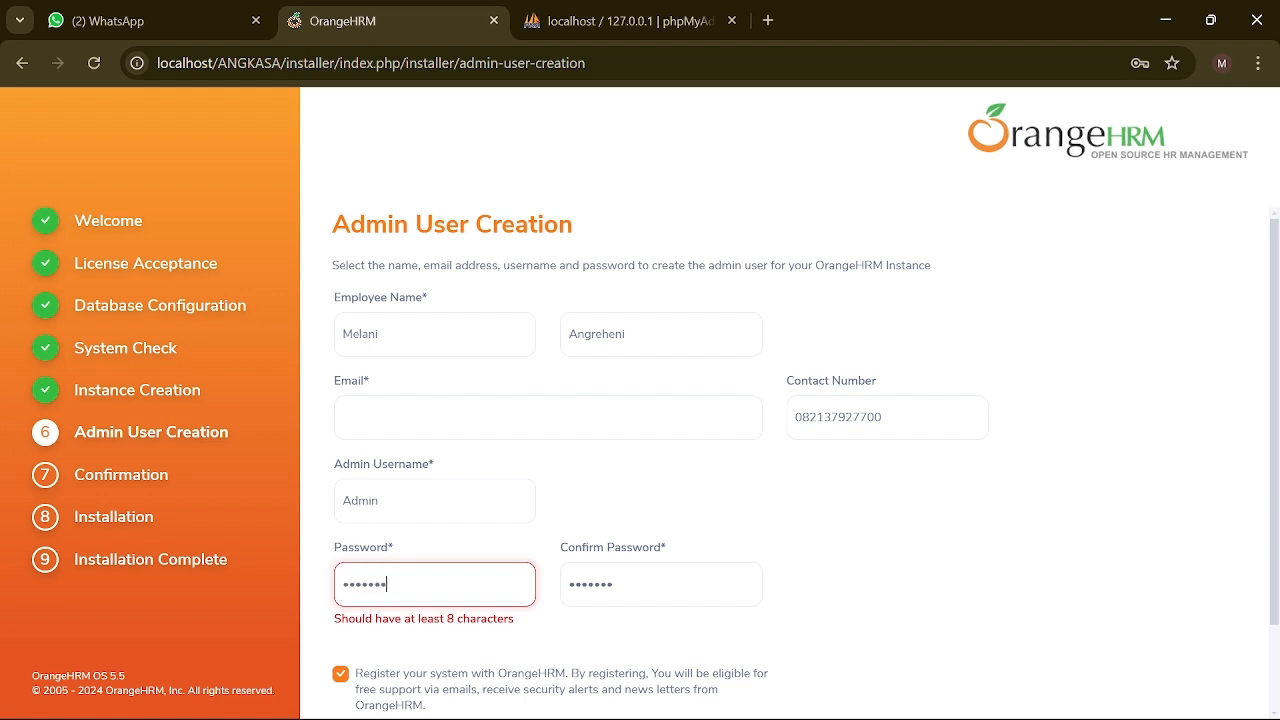
type("123")
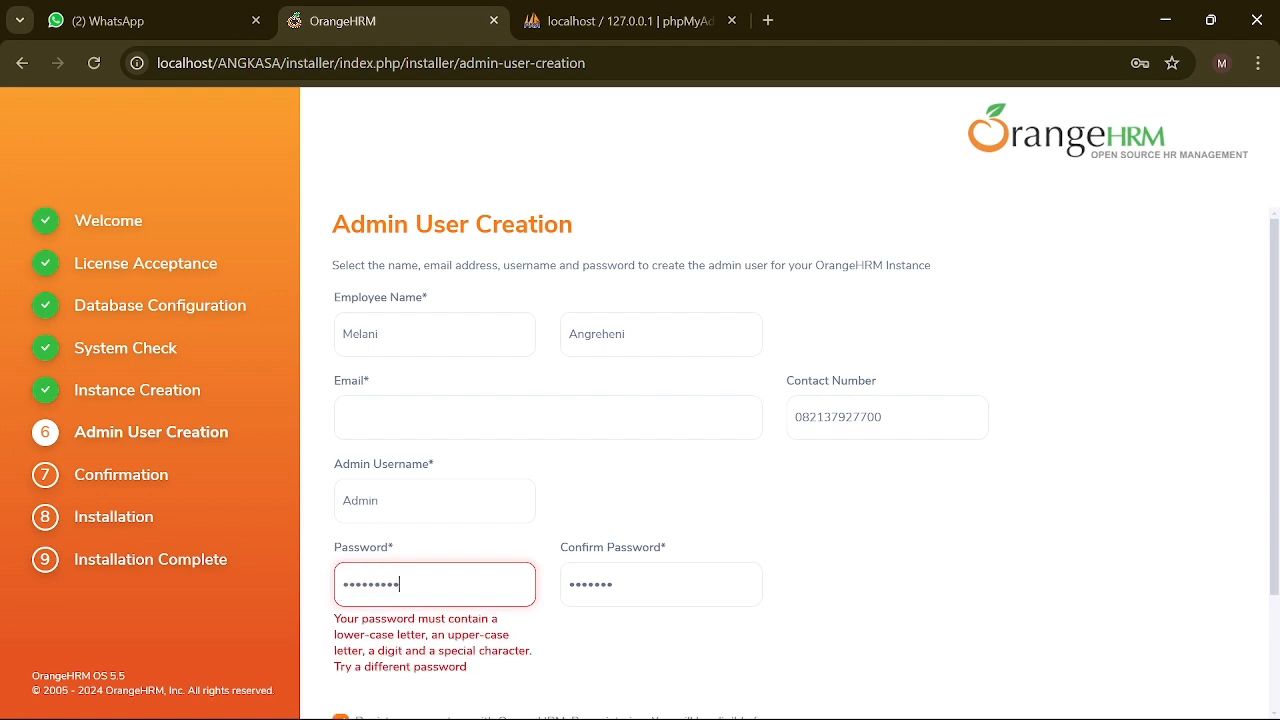
key("ctrl+a")
key("BackSpace")
type("•••••••")
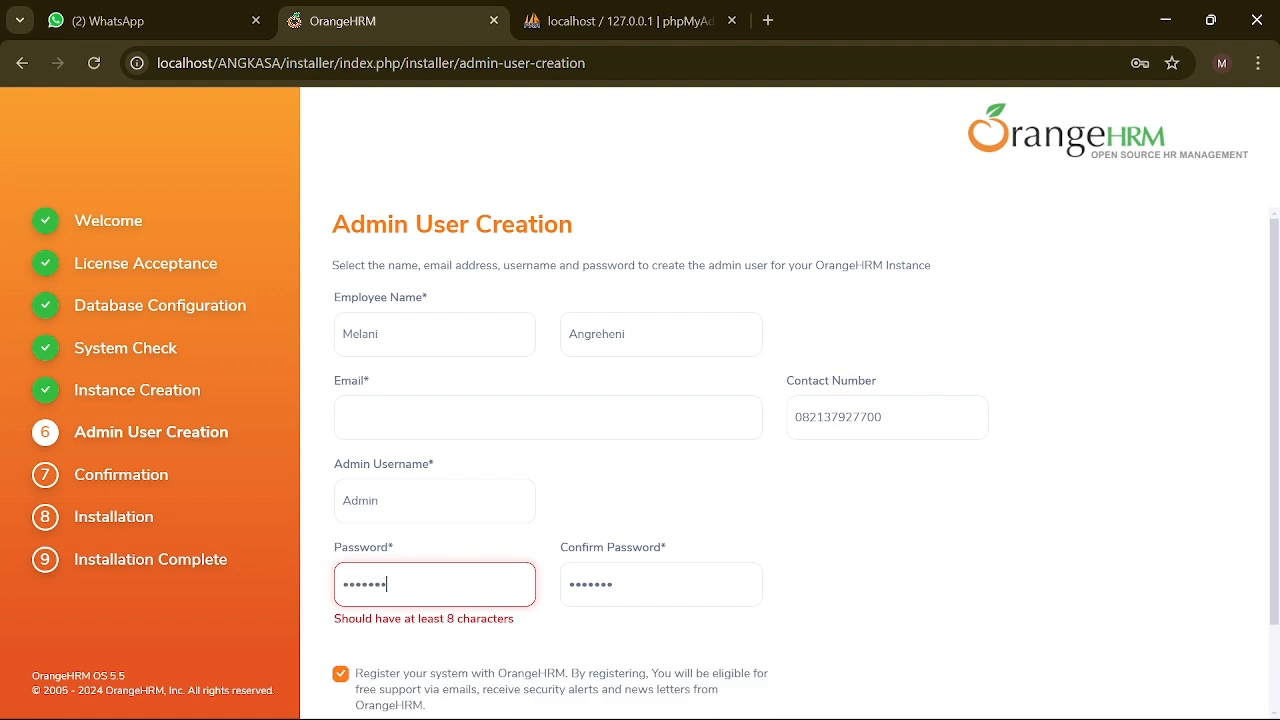
type("••••")
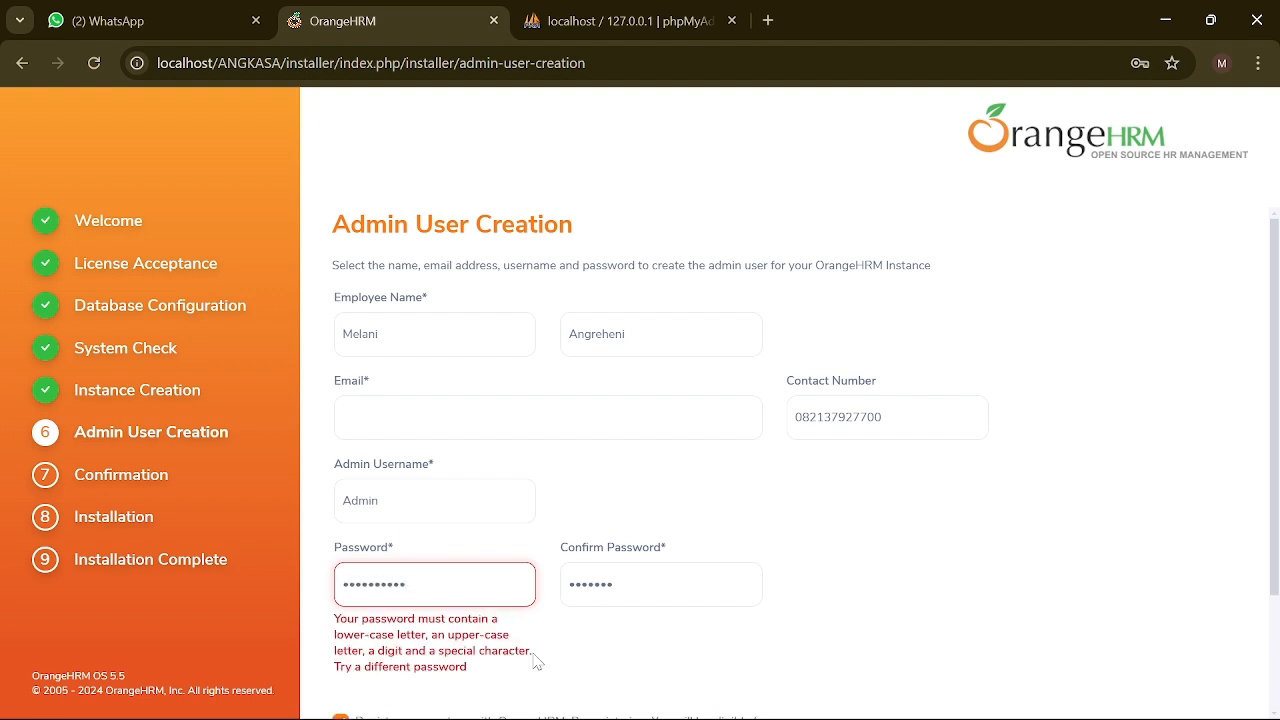
key("ctrl+a")
key("BackSpace")
type("•••••")
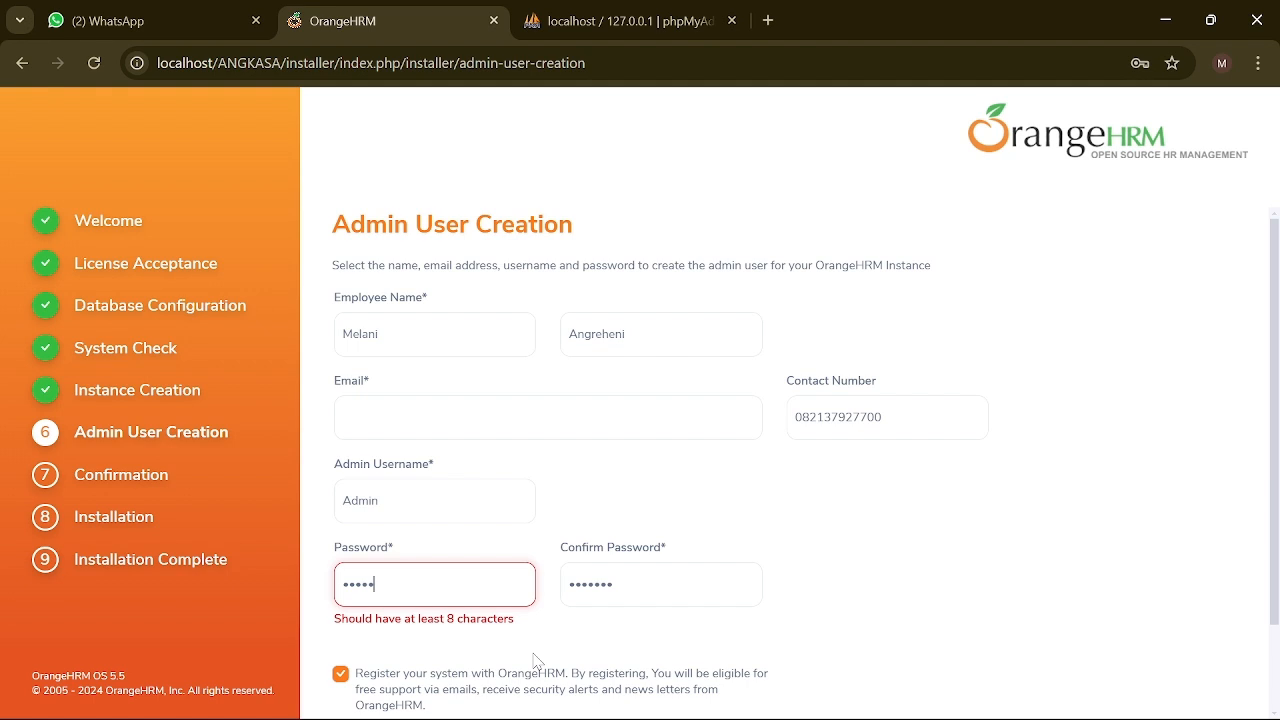
key("ctrl+a")
key("BackSpace")
type("•••••••••••")
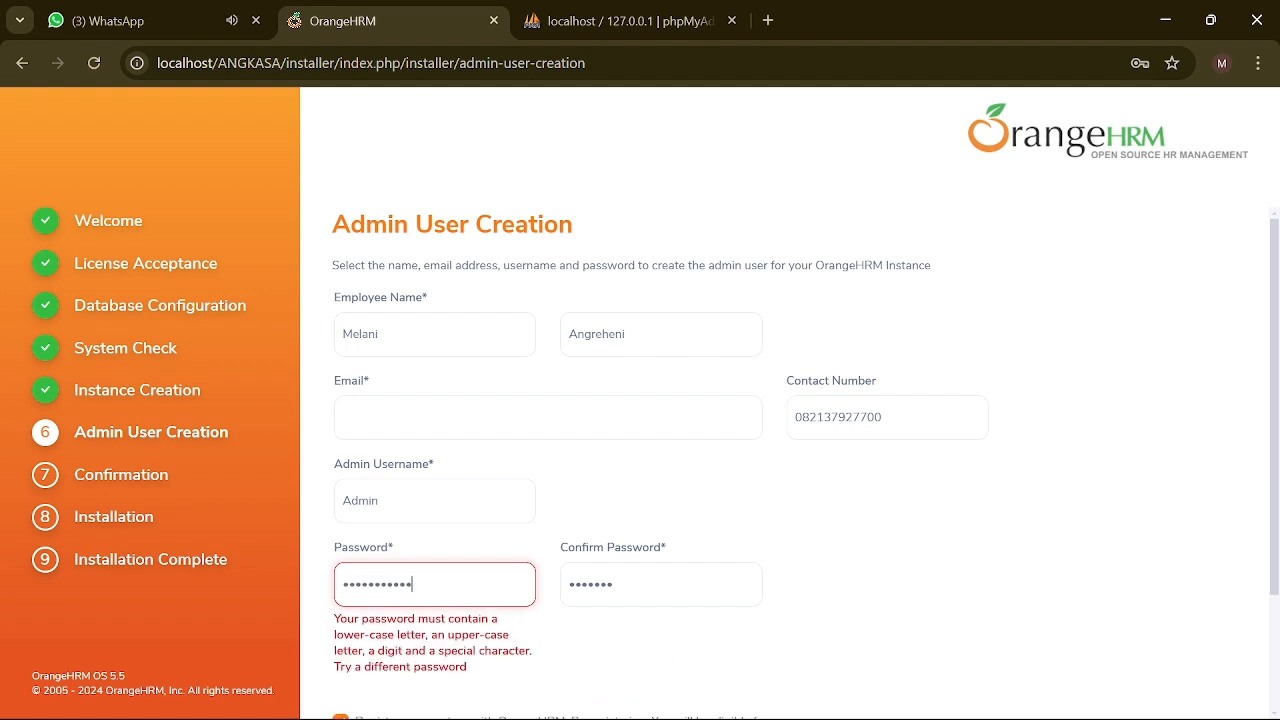
key("ctrl+a")
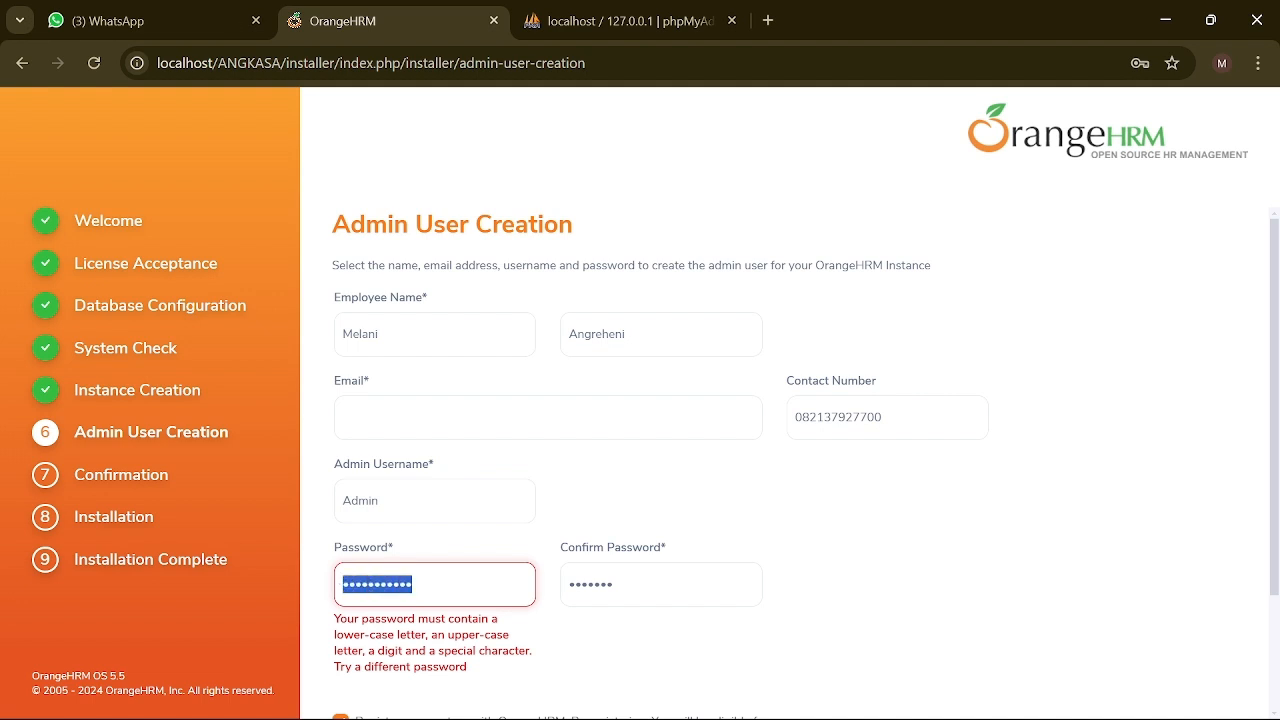
Step: Retype the new password in the confirm field so both passwords match
key("Tab")
key("ctrl+a")
key("BackSpace")
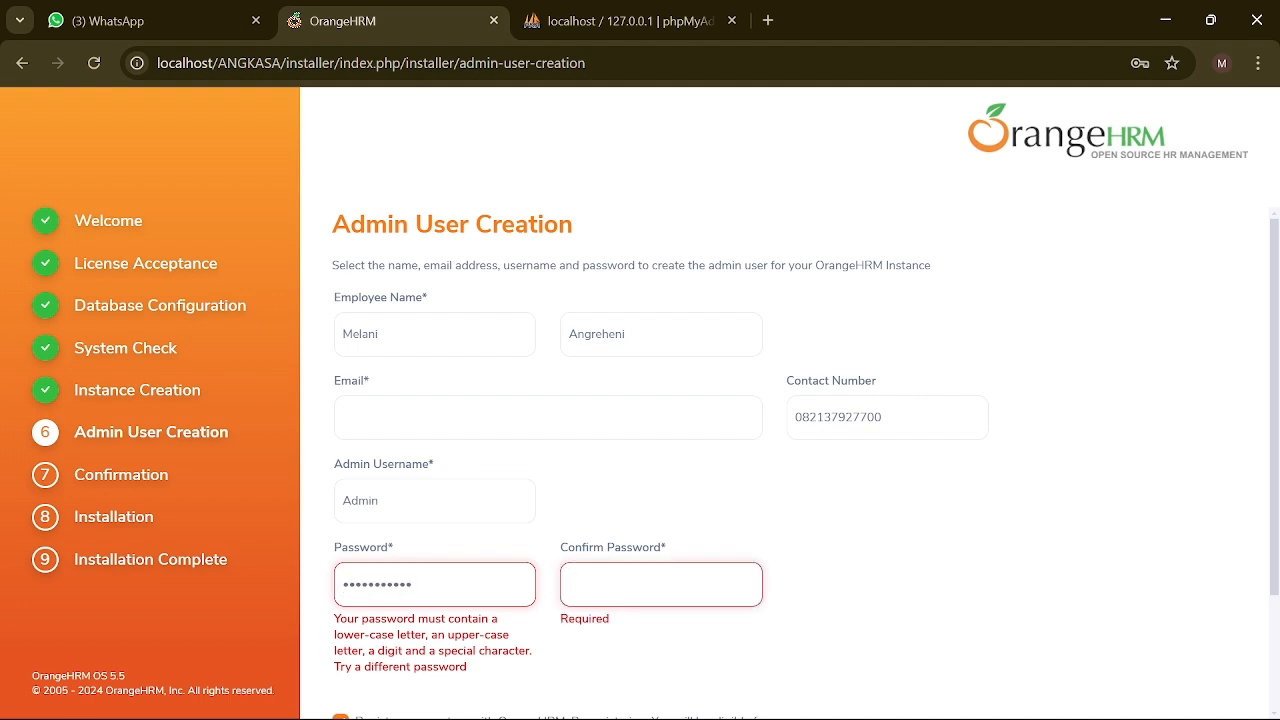
type("•••••••••••")
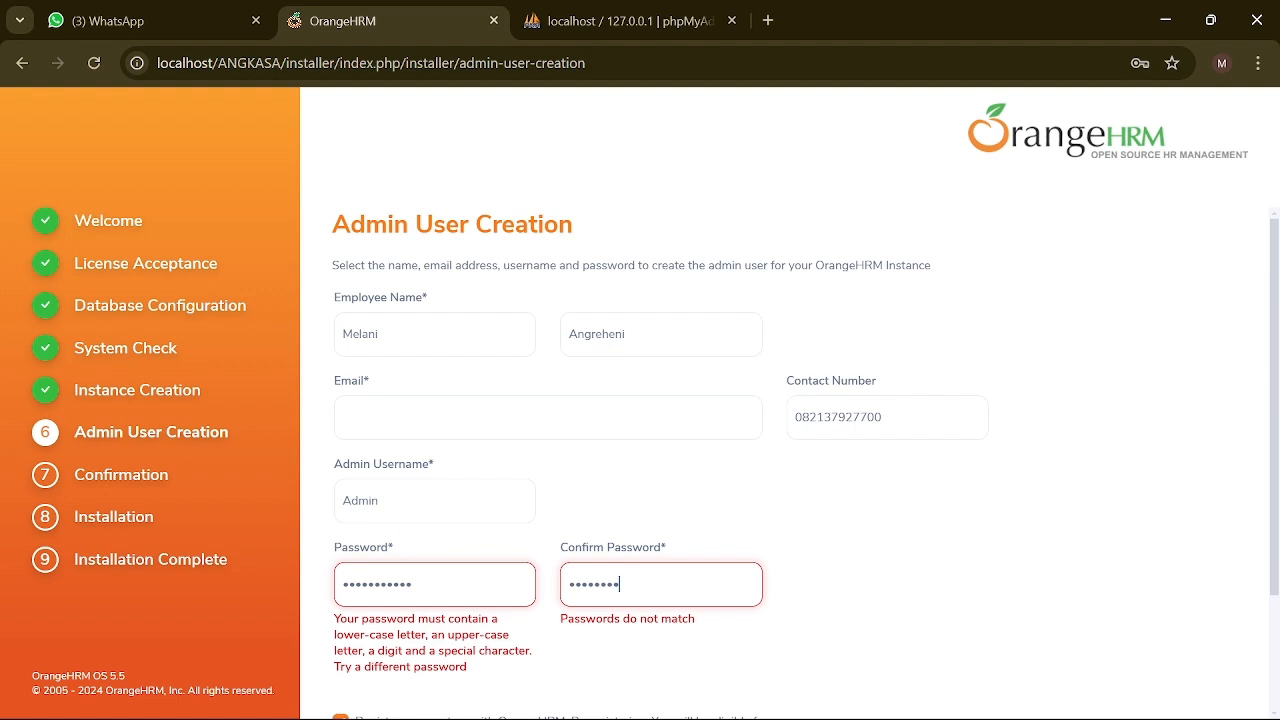
left_click(614, 662)
scroll(614, 662, "down", 2)
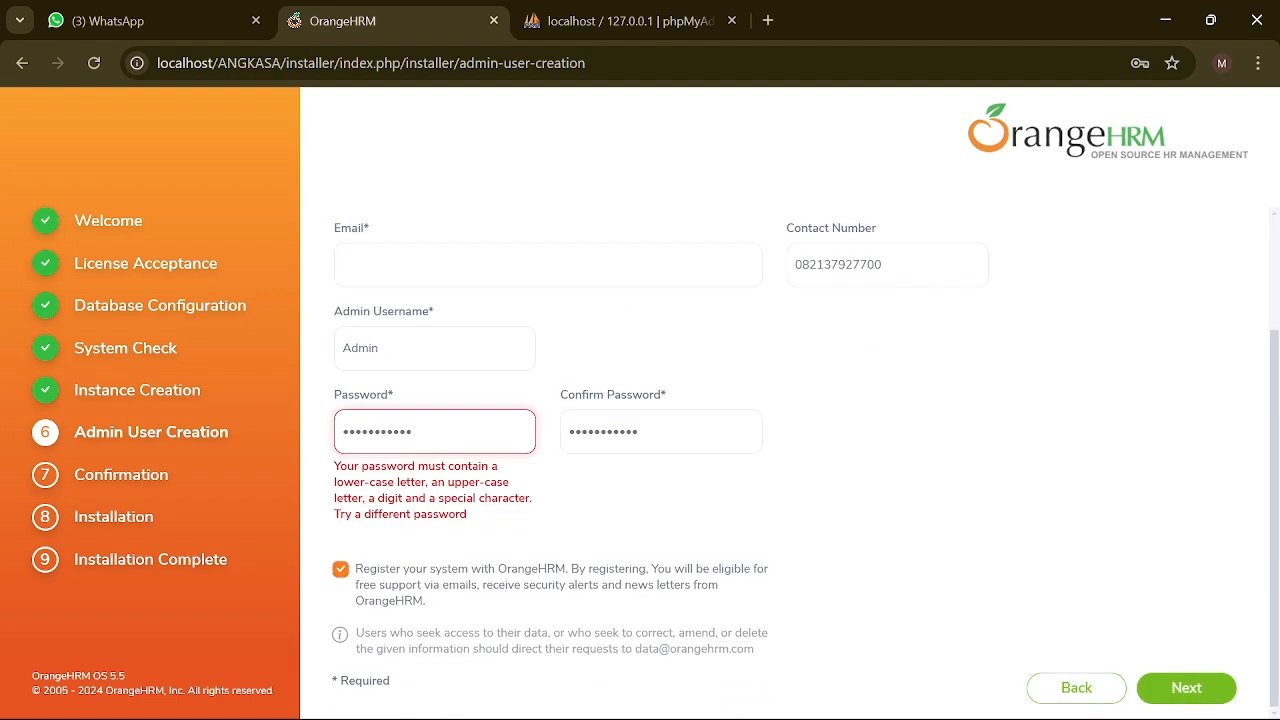
scroll(614, 662, "up", 2)
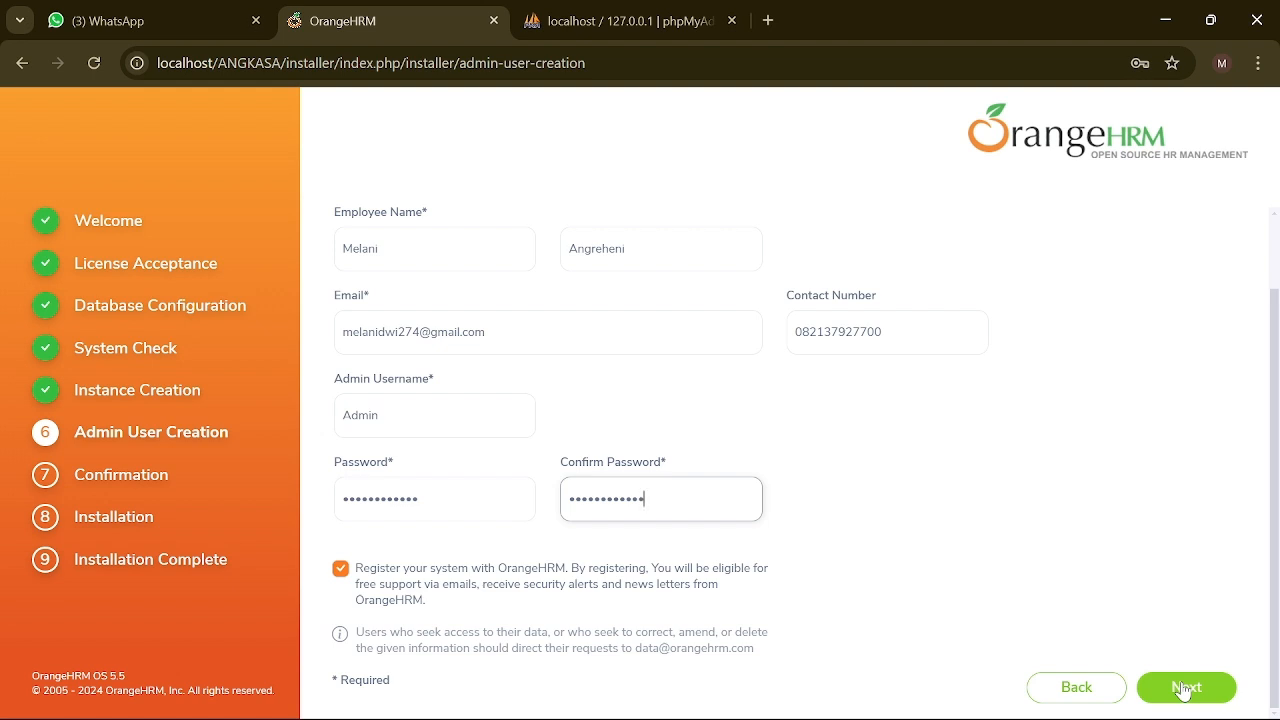
Step: Submit the admin account, save the login in Chrome, then Install and finish at 100%
left_click(1183, 688)
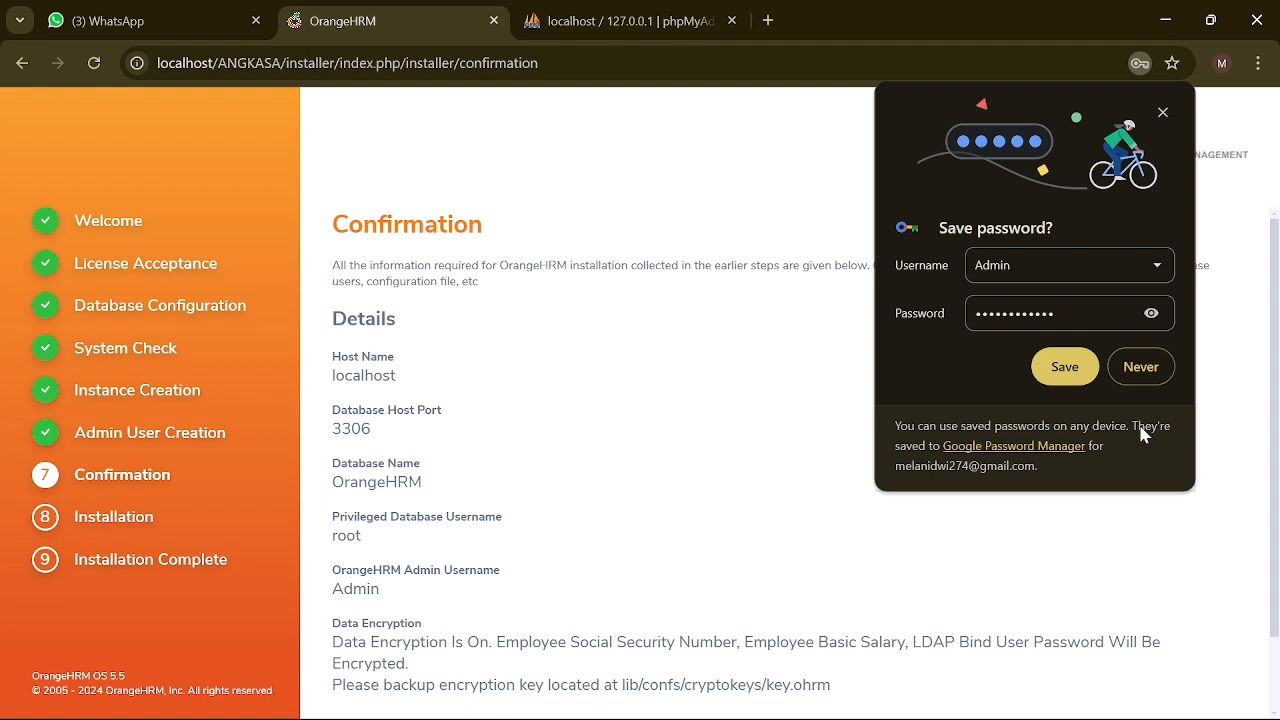
left_click(1151, 313)
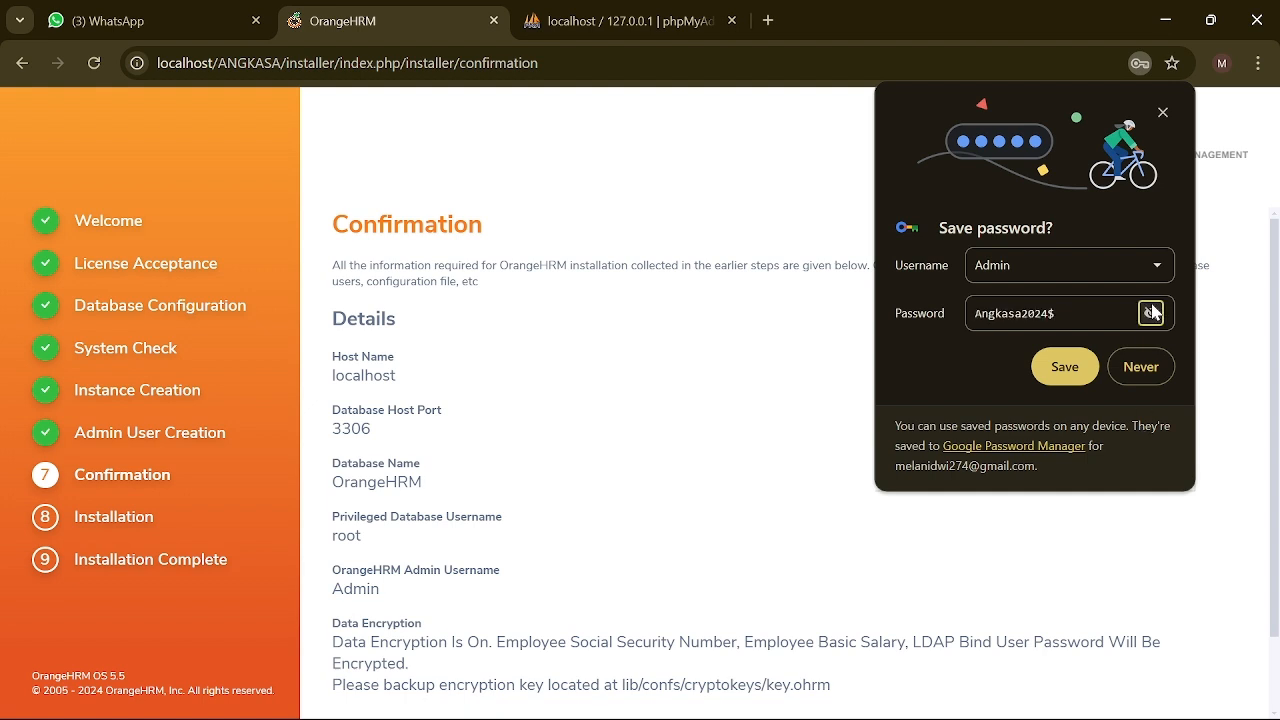
left_click(1064, 366)
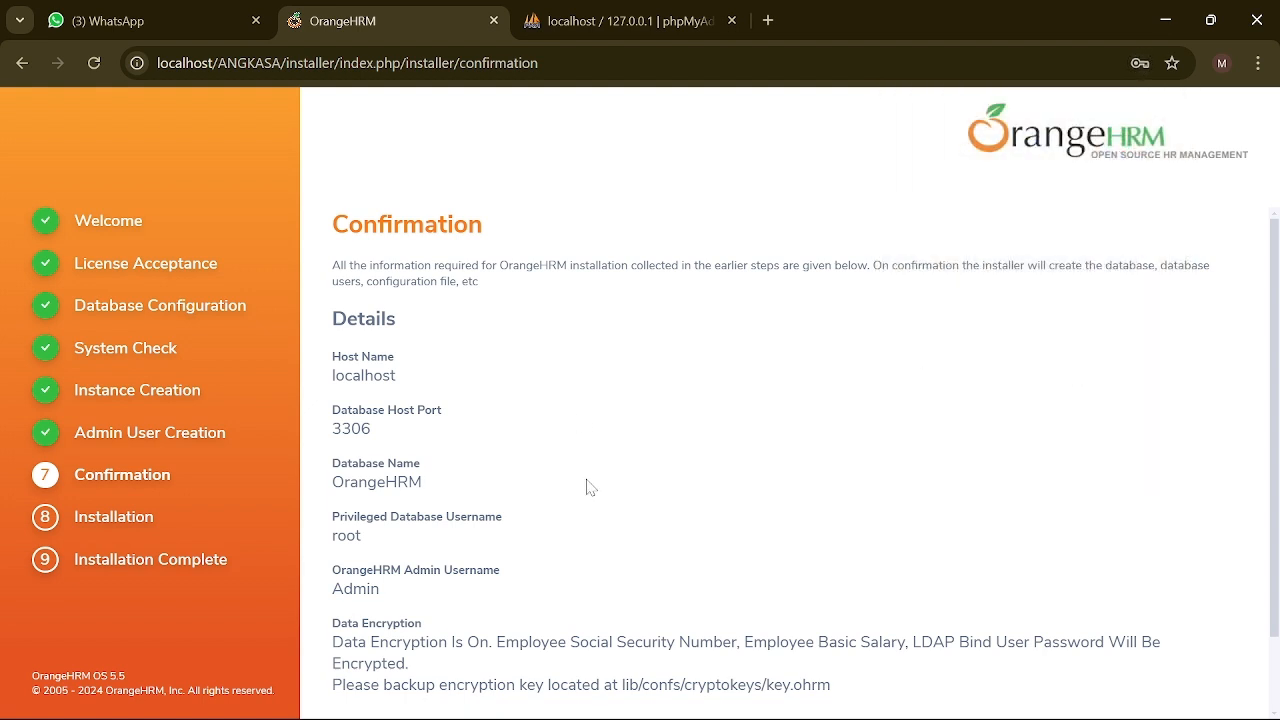
scroll(588, 487, "down", 2)
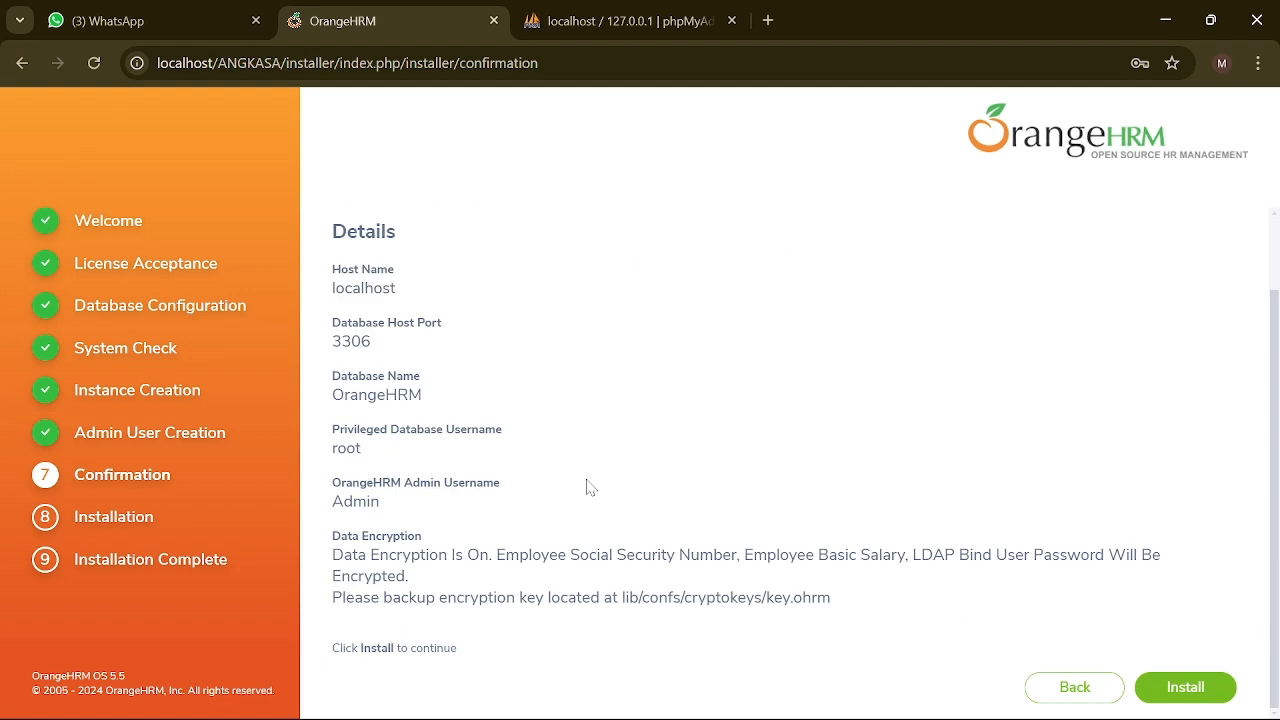
left_click(1162, 692)
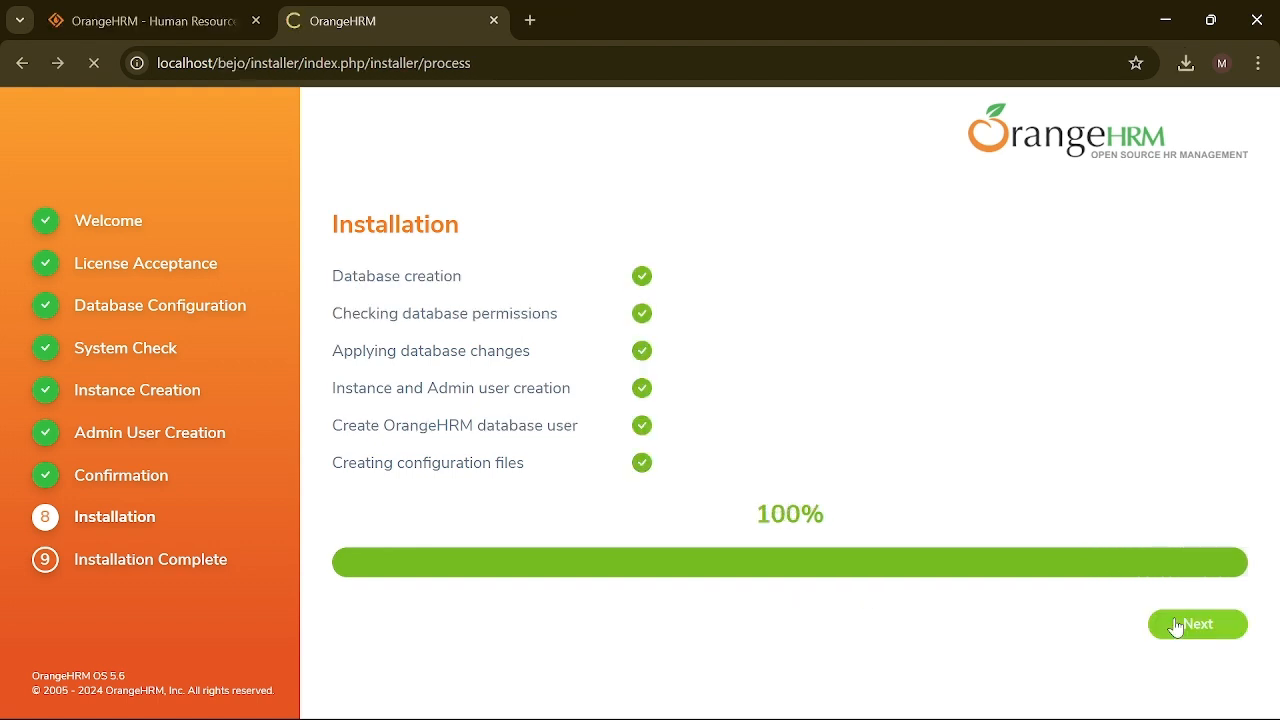
left_click(1180, 624)
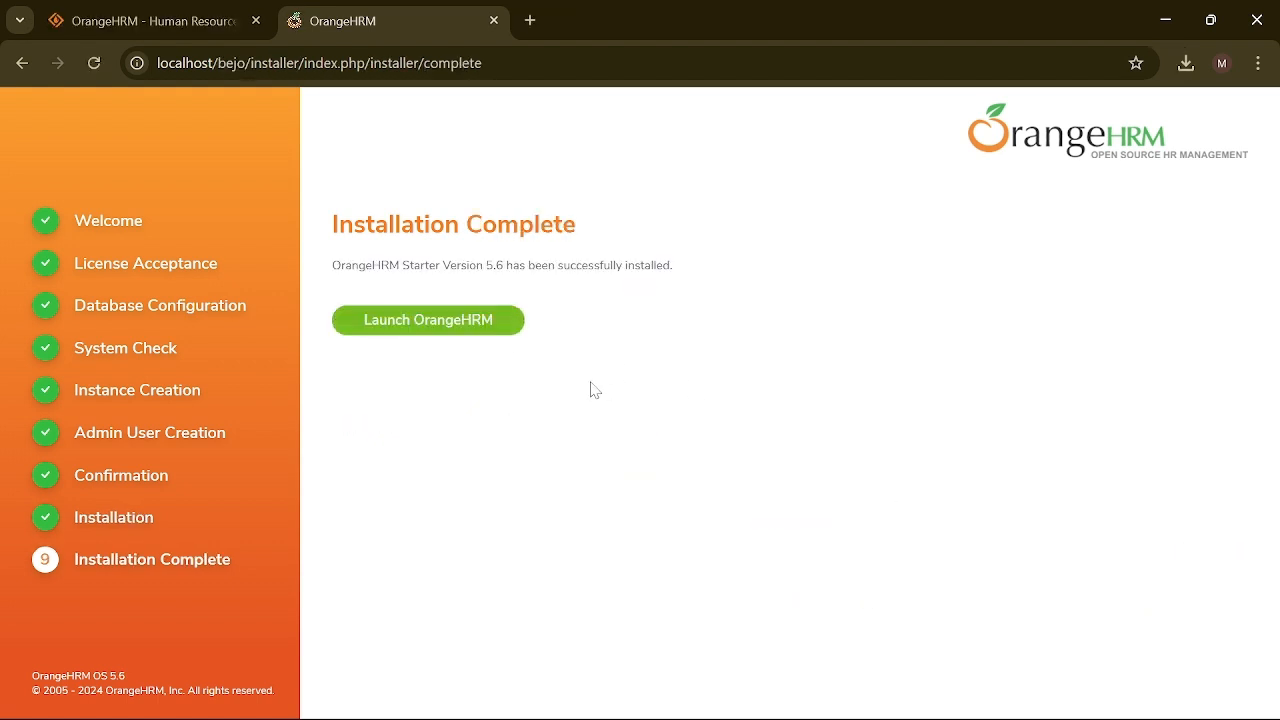
Step: Launch OrangeHRM and log in as Admin using Chrome's saved credentials
left_click(483, 331)
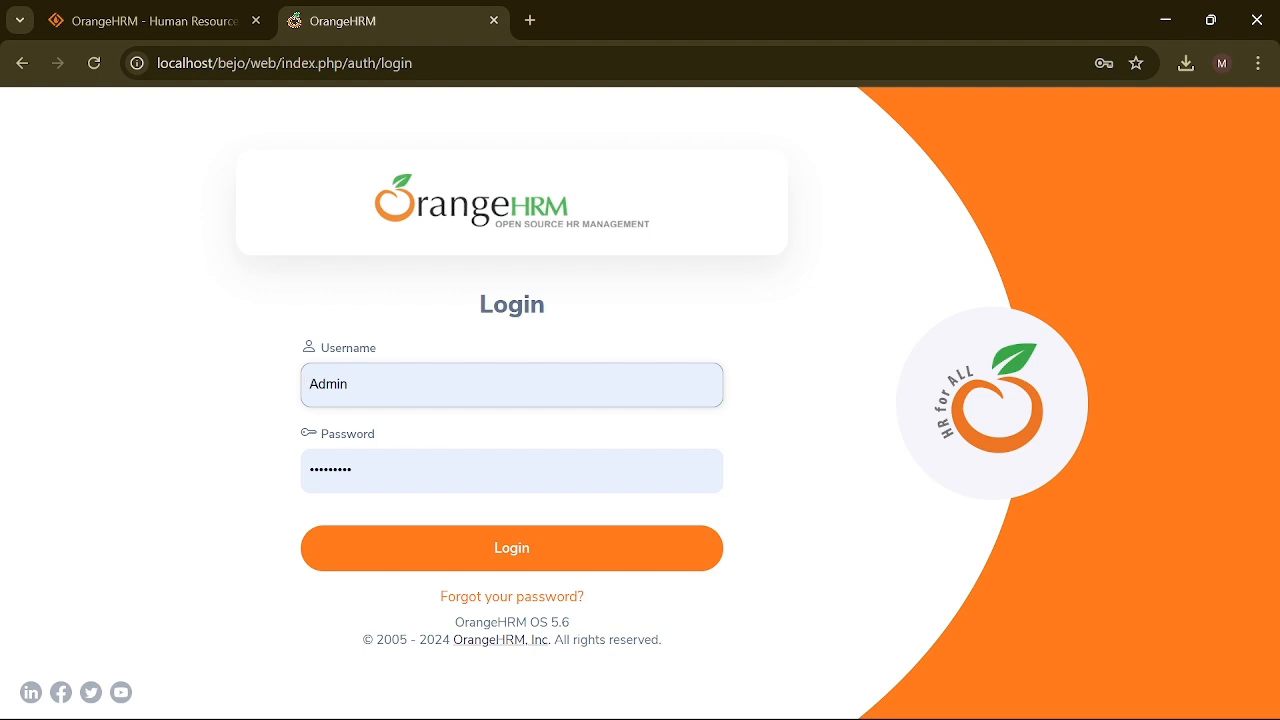
left_click(368, 471)
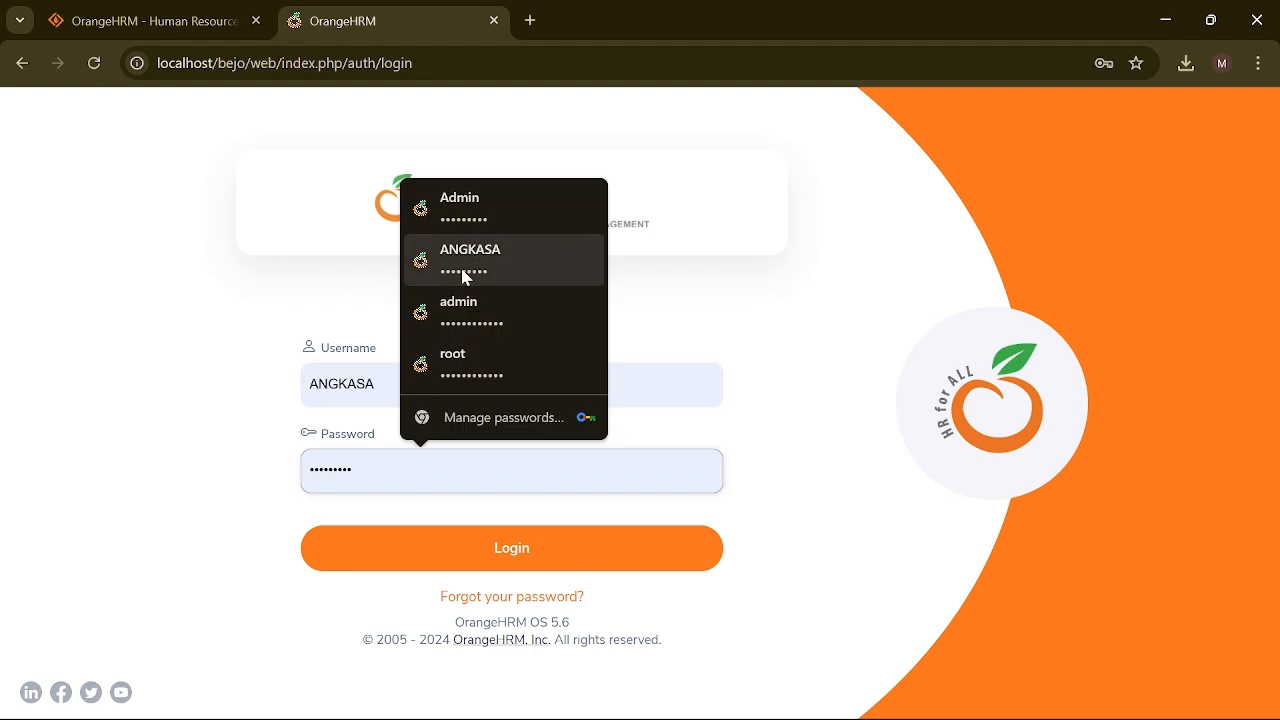
left_click(440, 212)
left_click(493, 565)
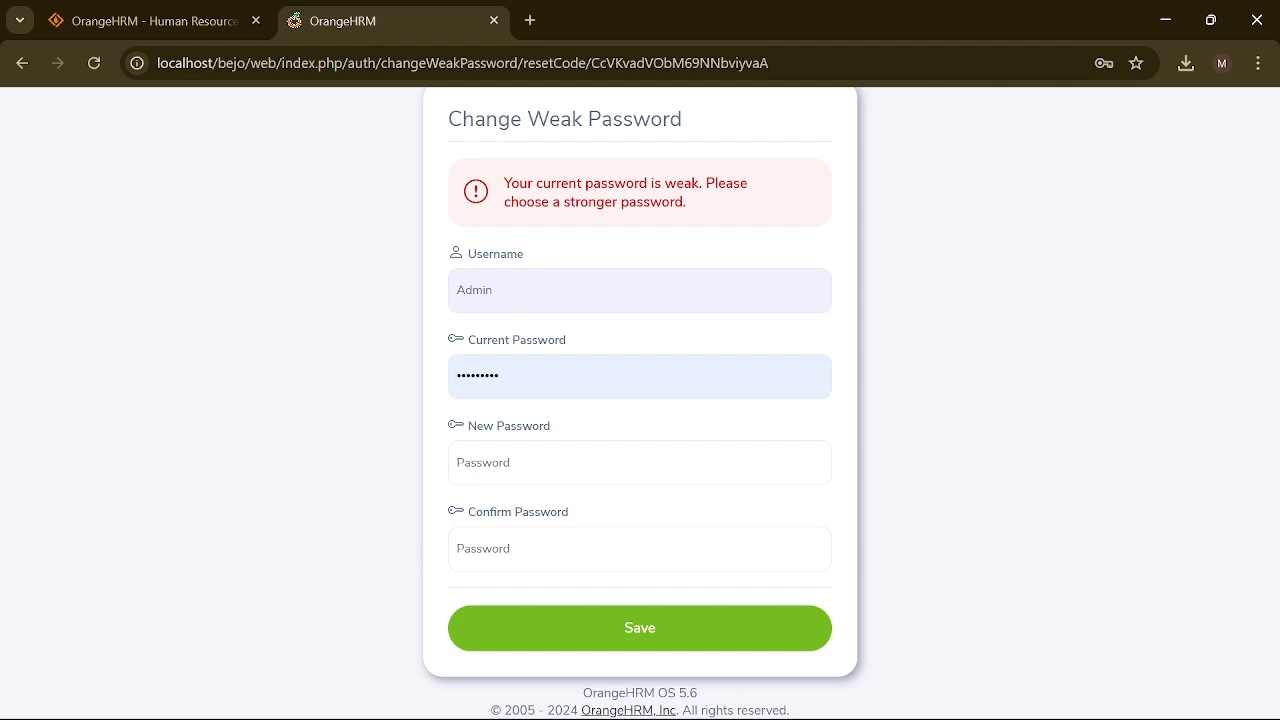
Step: Replace the Admin's weak password with a strong new password, confirm it, and save
left_click(590, 377)
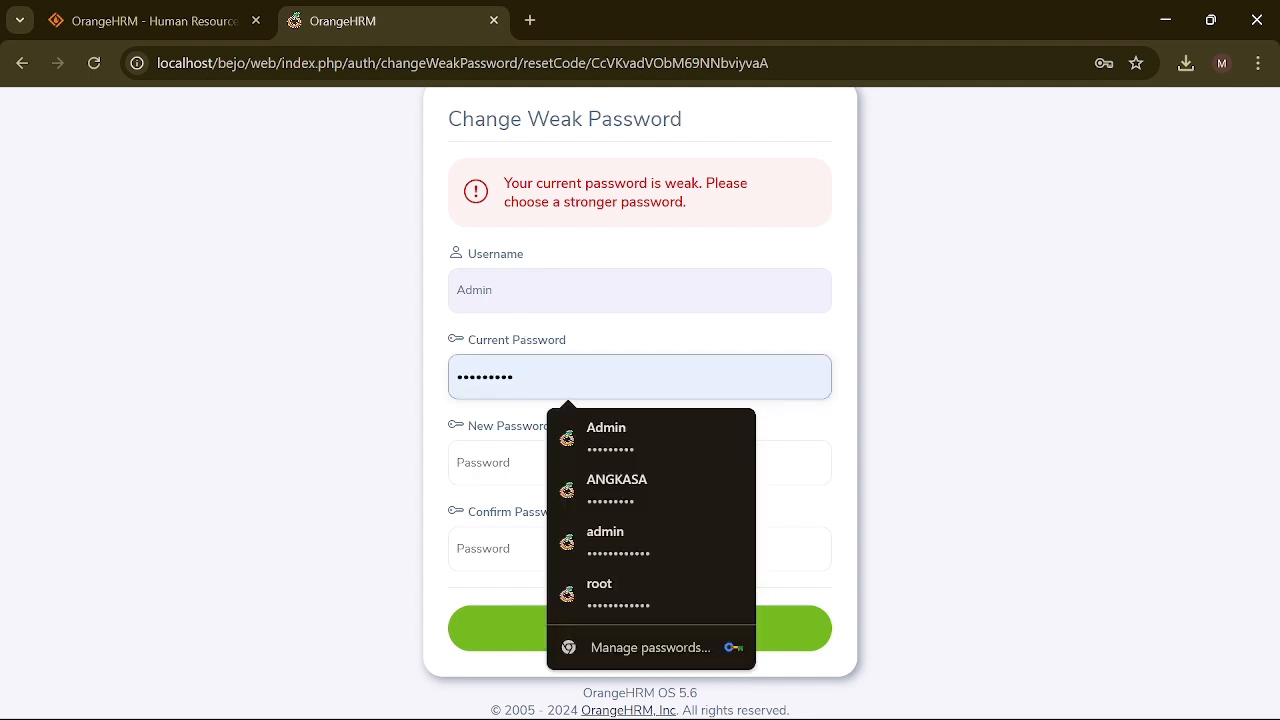
left_click(498, 463)
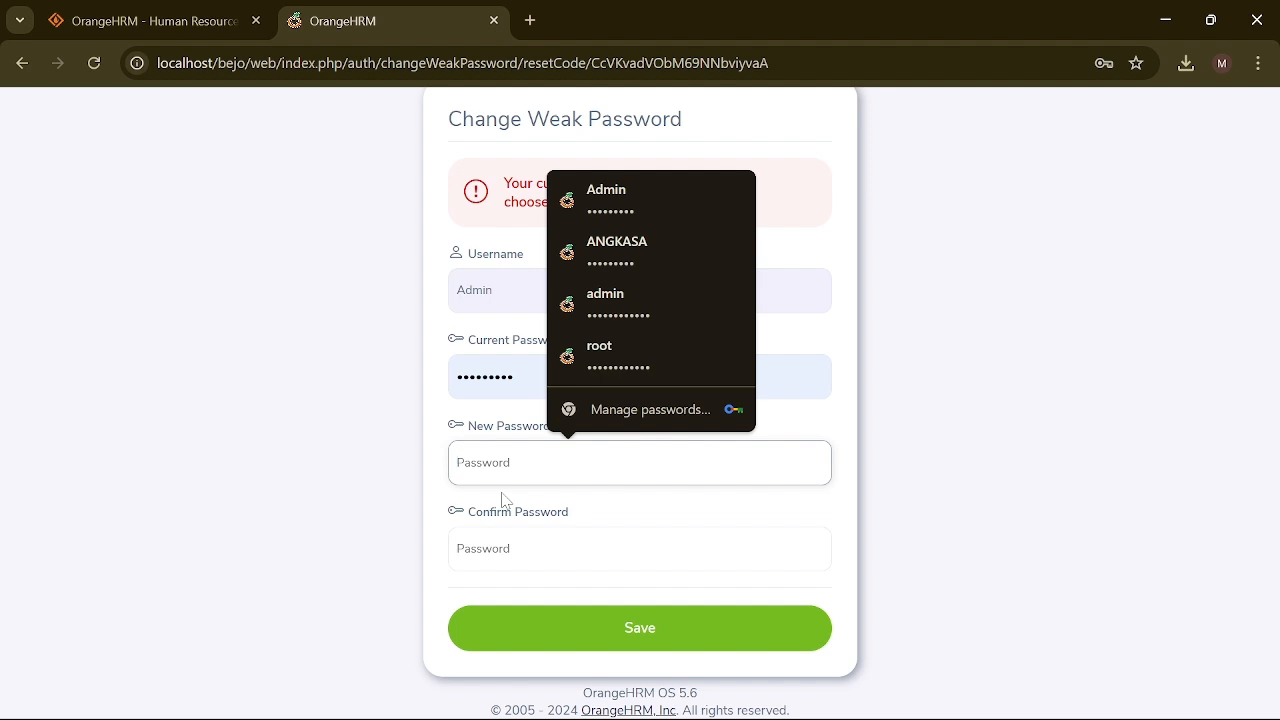
type("1234")
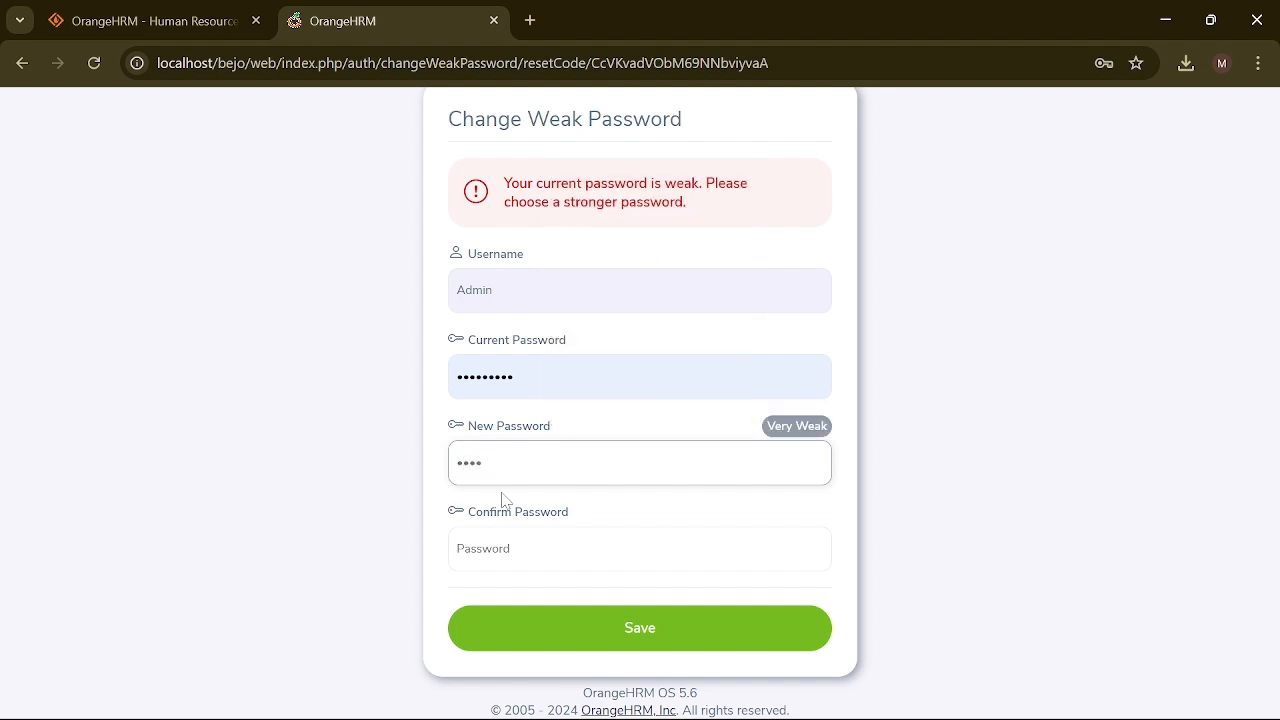
key("BackSpace")
key("BackSpace")
key("BackSpace")
key("BackSpace")
key("BackSpace")
key("BackSpace")
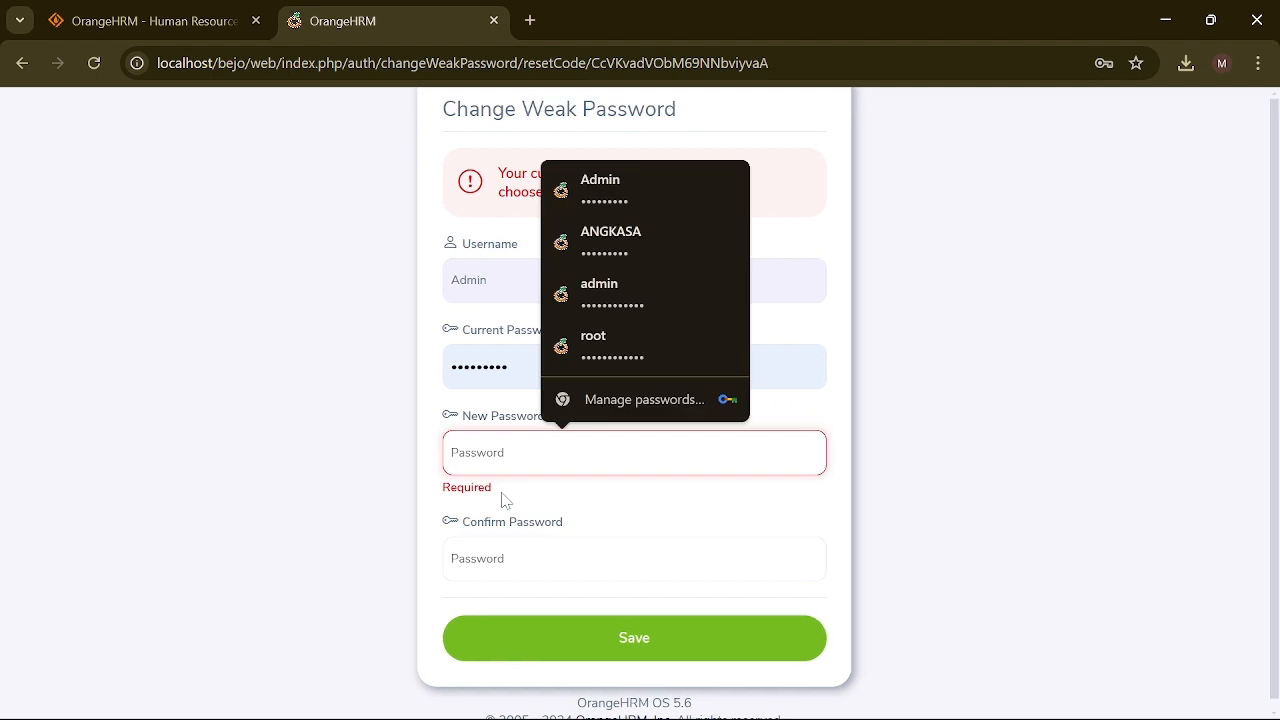
type("123")
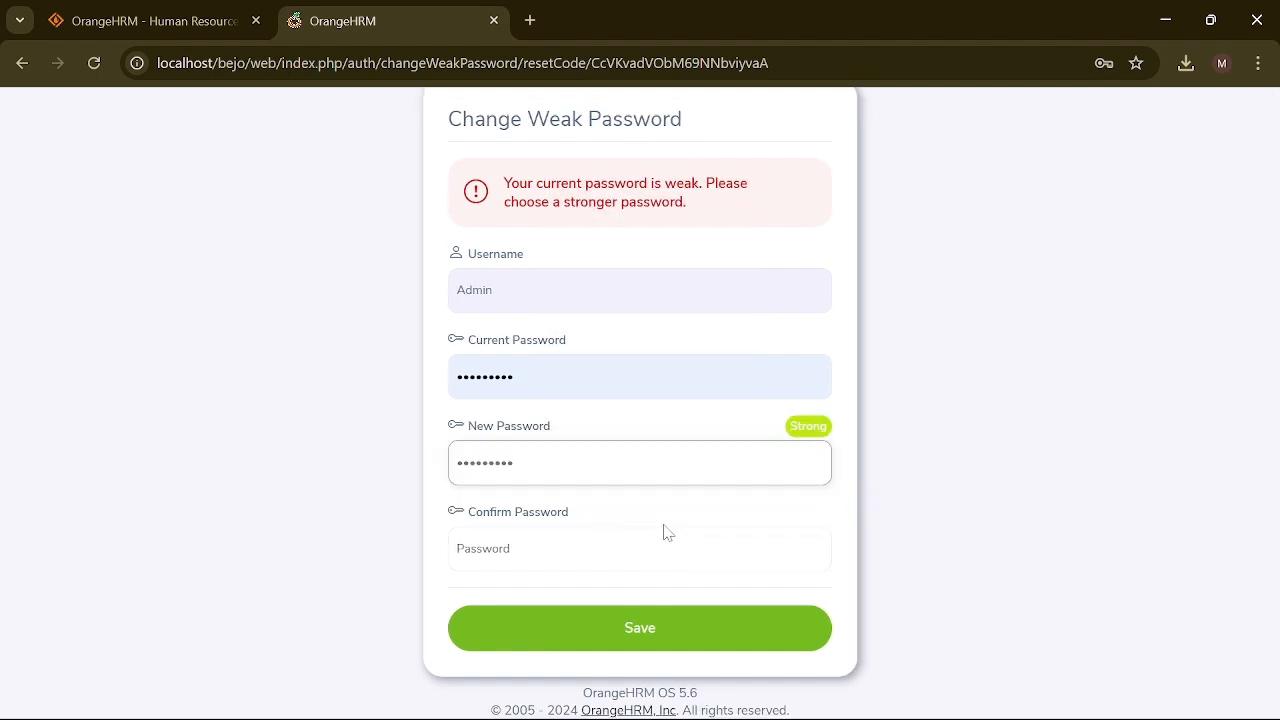
left_click(560, 549)
type("12")
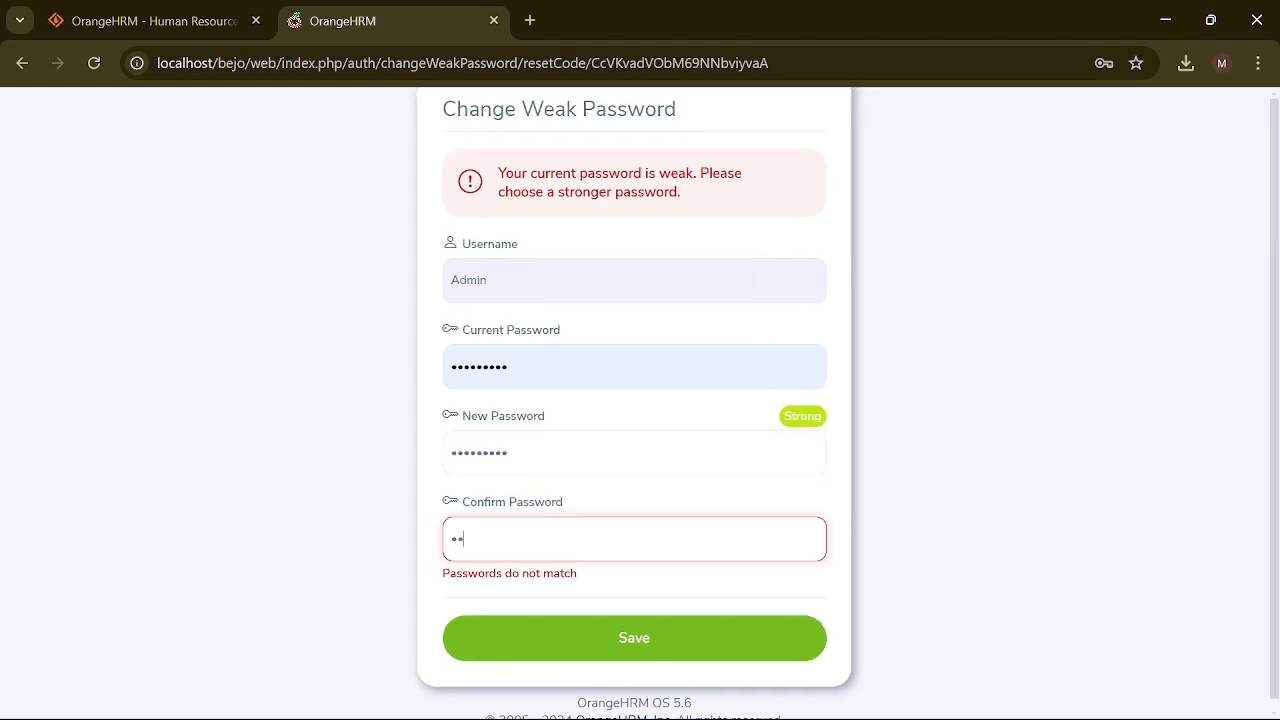
type("•••••••")
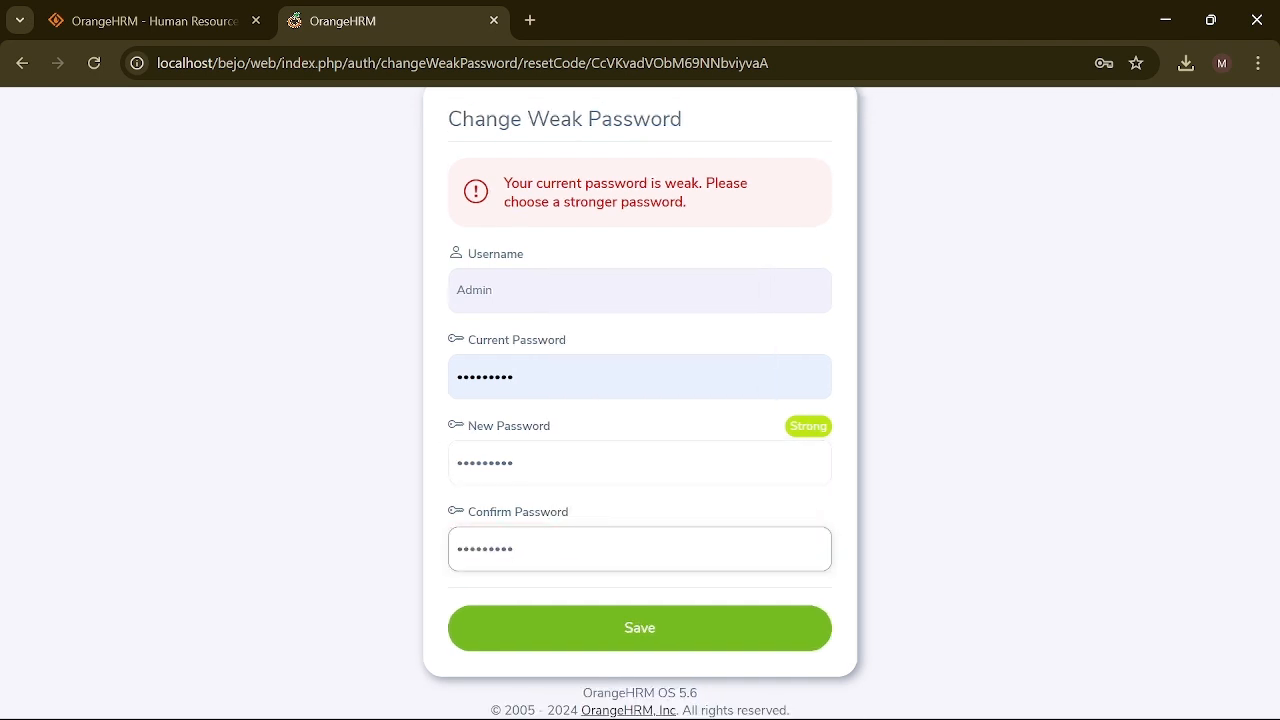
left_click(641, 636)
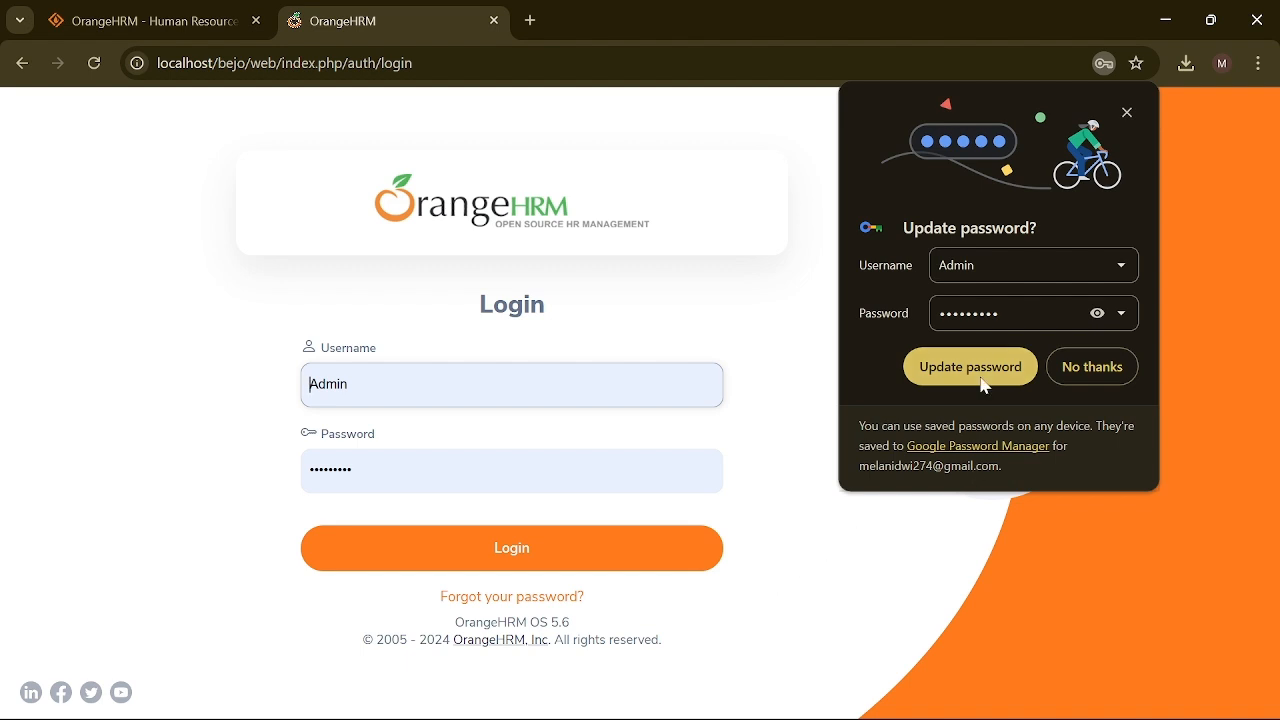
Step: Update the stored Admin password in Chrome and log in to the OrangeHRM Dashboard
left_click(1097, 313)
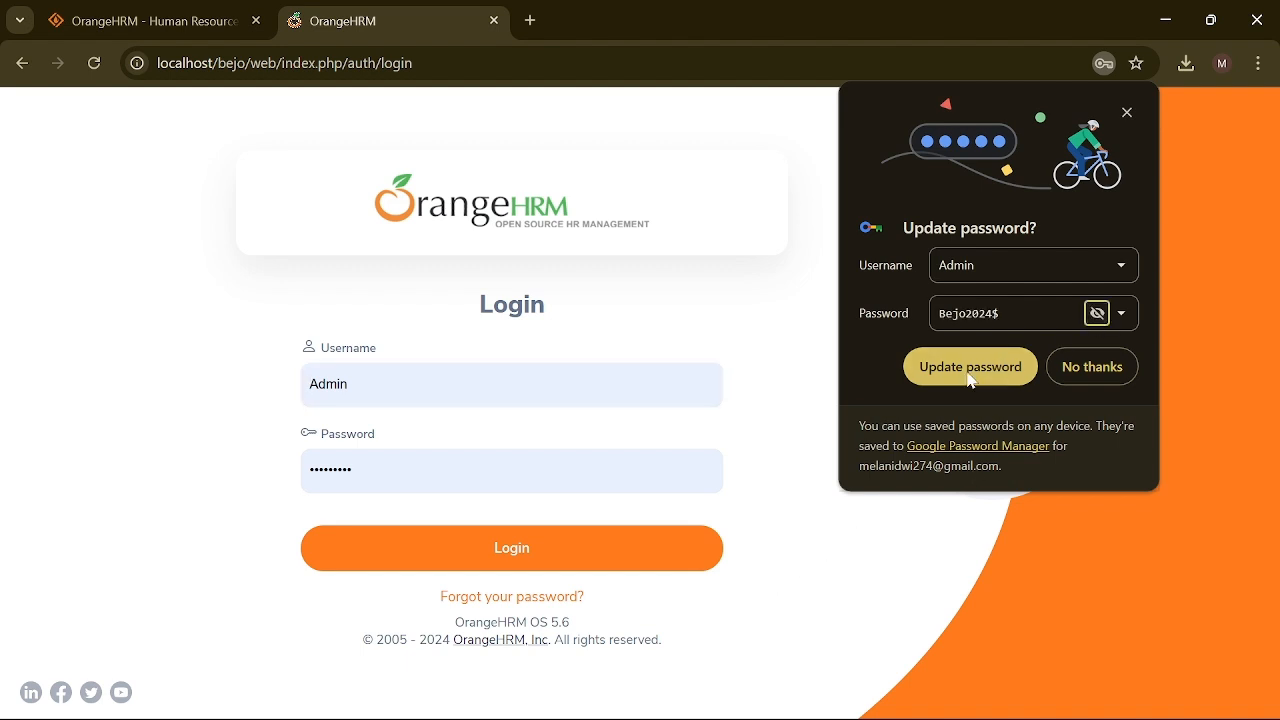
left_click(970, 380)
left_click(560, 558)
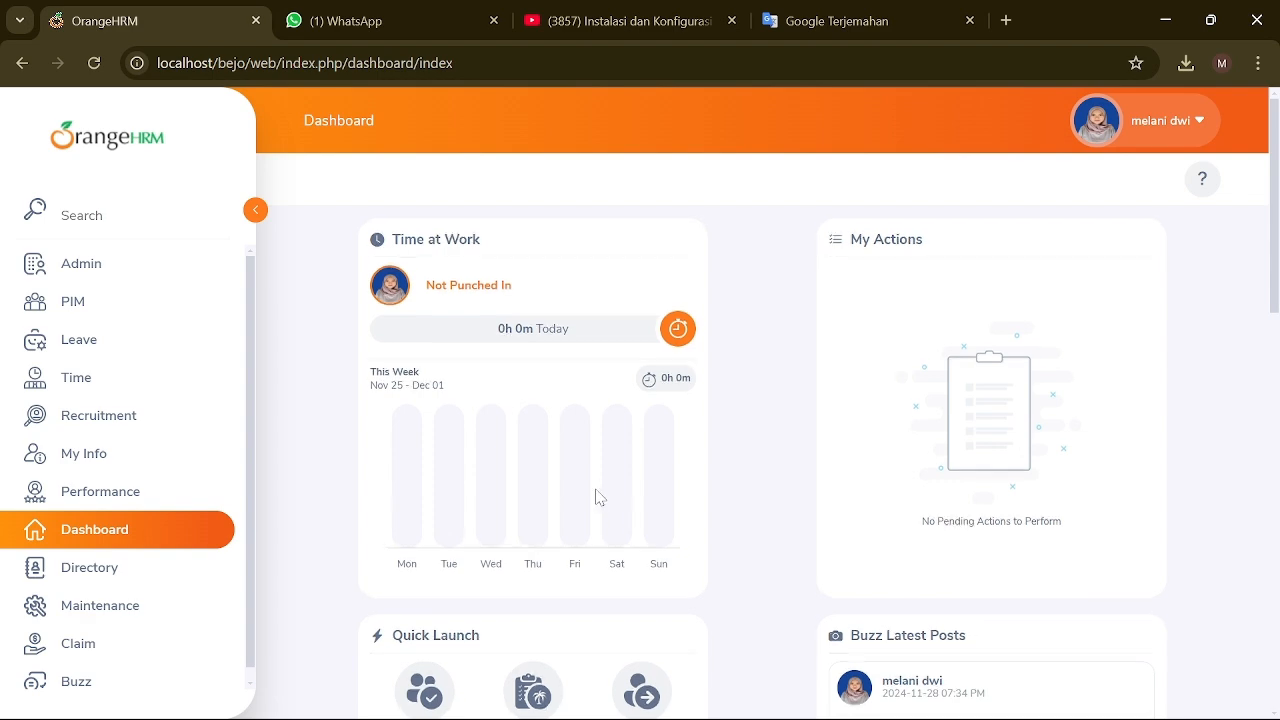
scroll(597, 497, "down", 7)
scroll(597, 497, "up", 7)
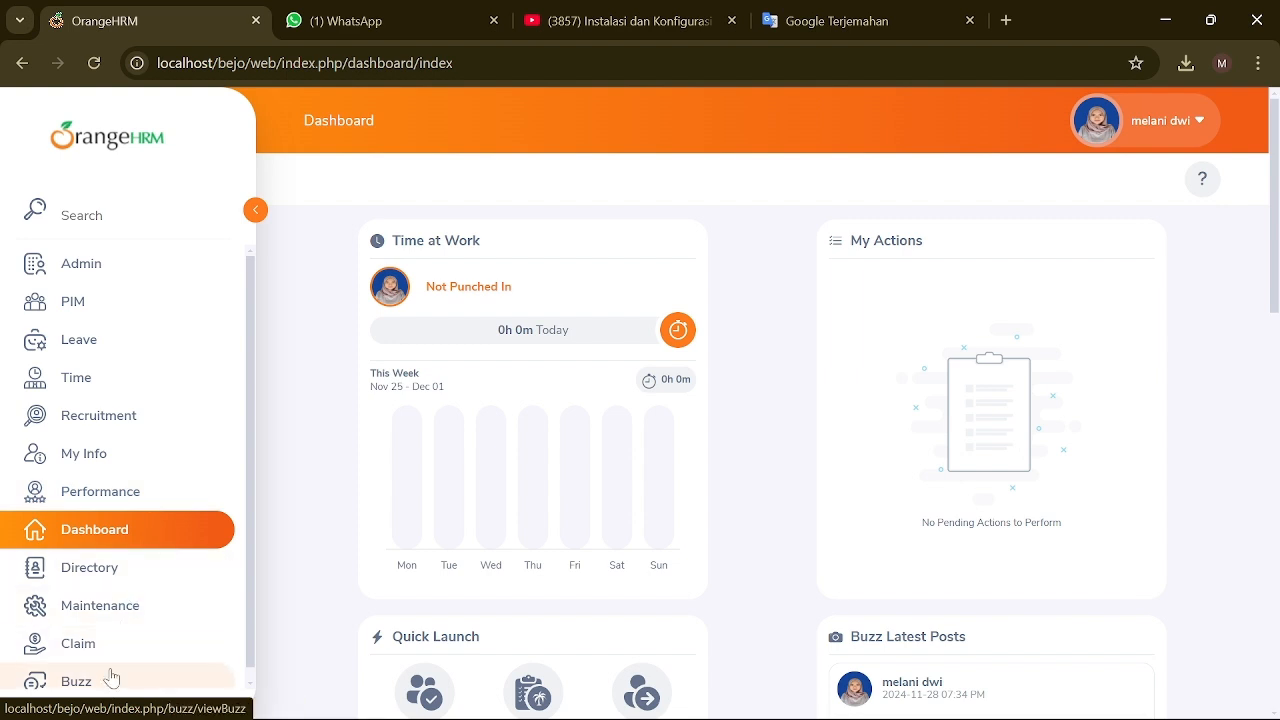
Step: Browse the Admin menus: User Management, Job, Organization and Qualifications
left_click(170, 272)
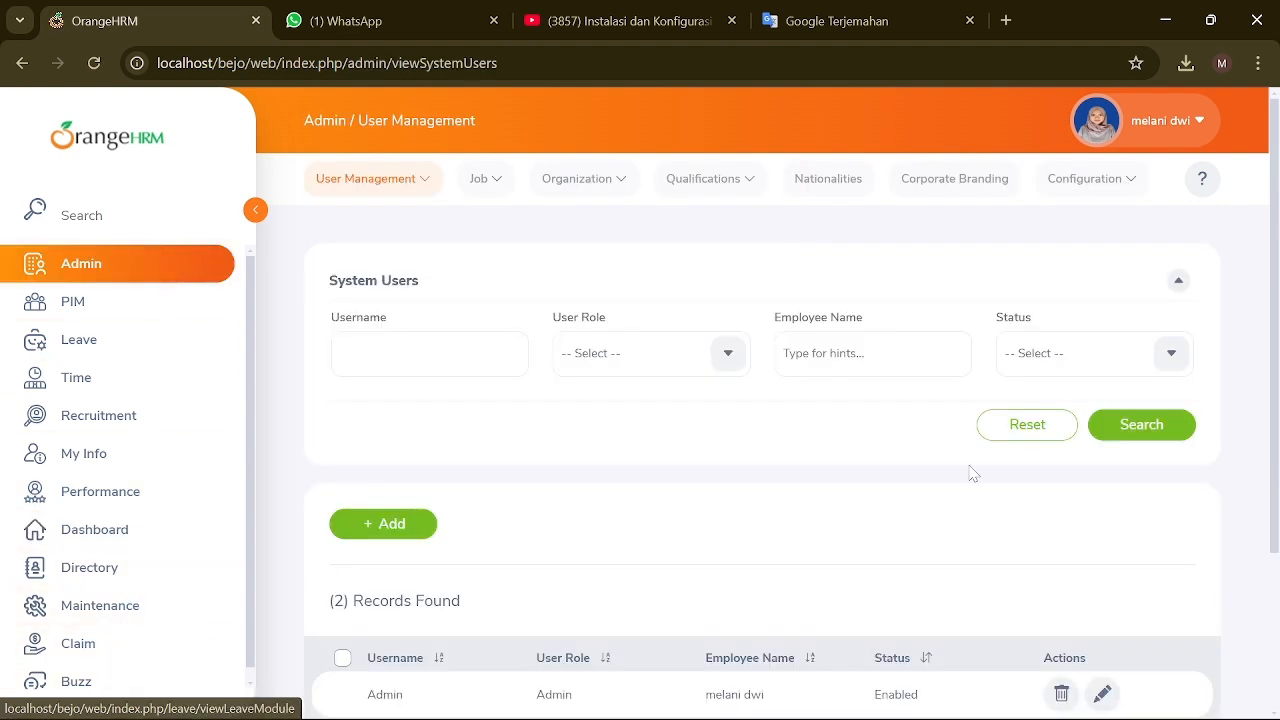
scroll(728, 514, "down", 3)
scroll(728, 514, "up", 3)
left_click(428, 180)
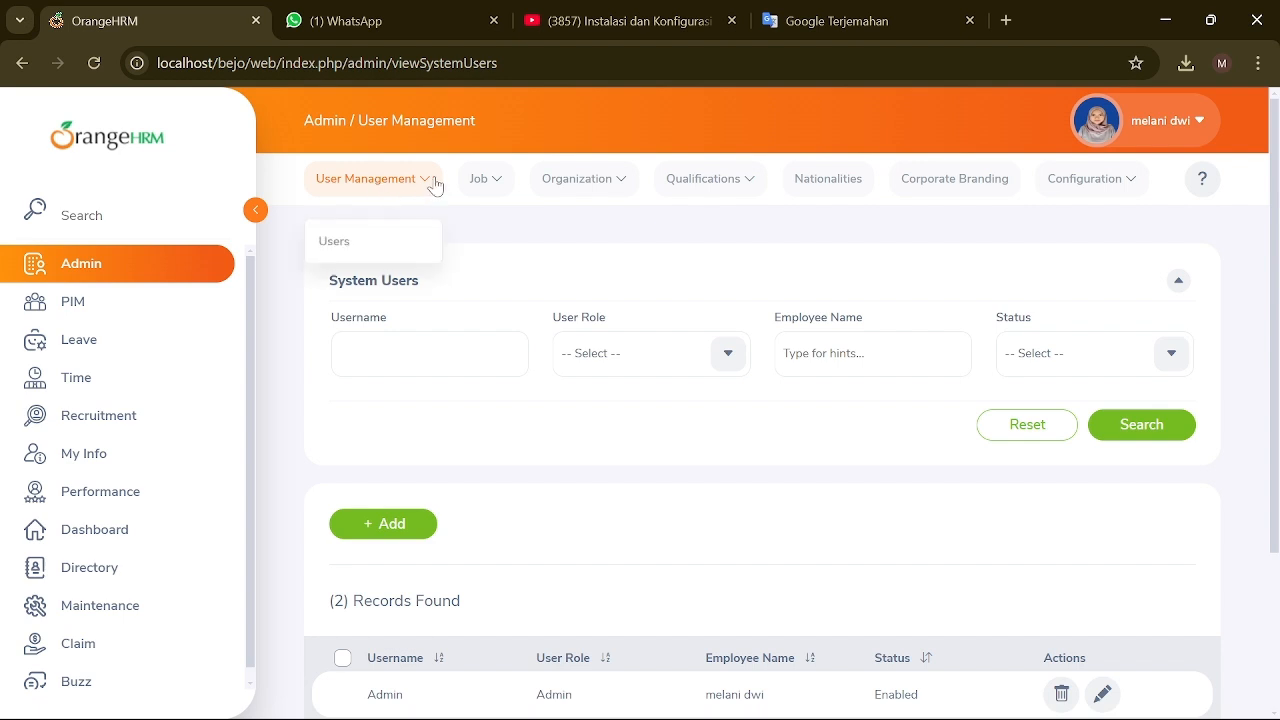
left_click(506, 180)
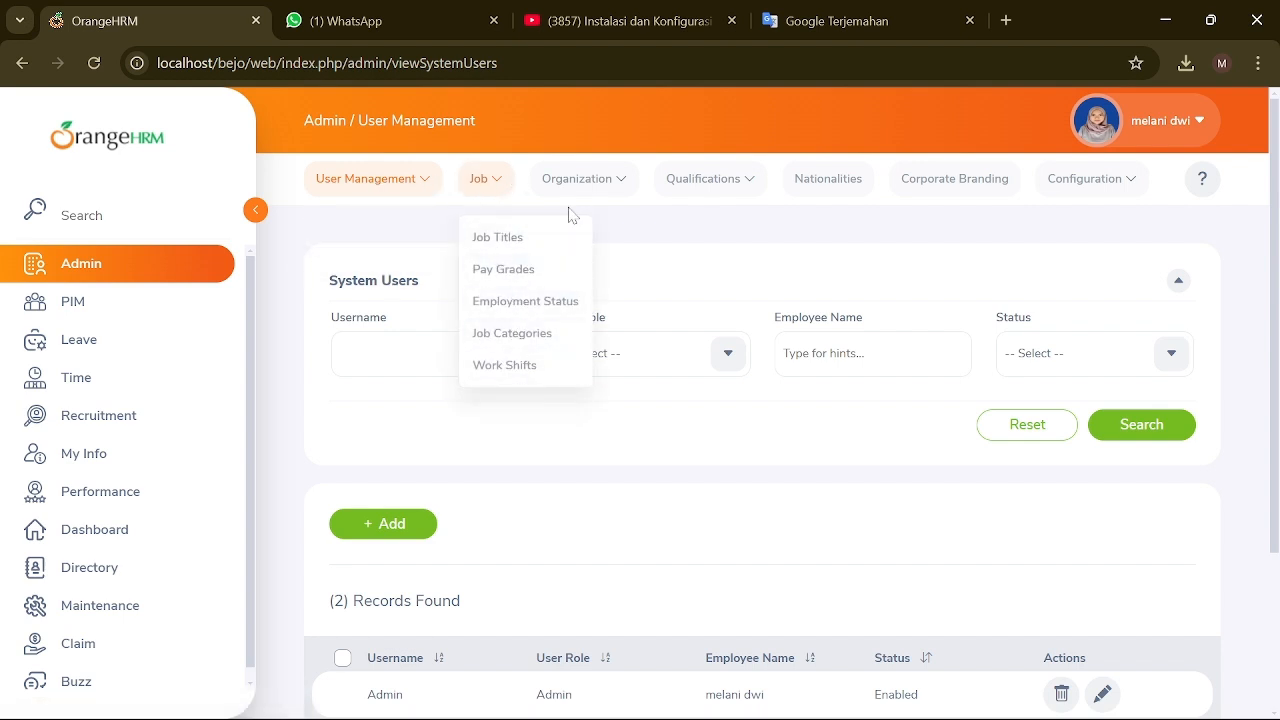
left_click(616, 185)
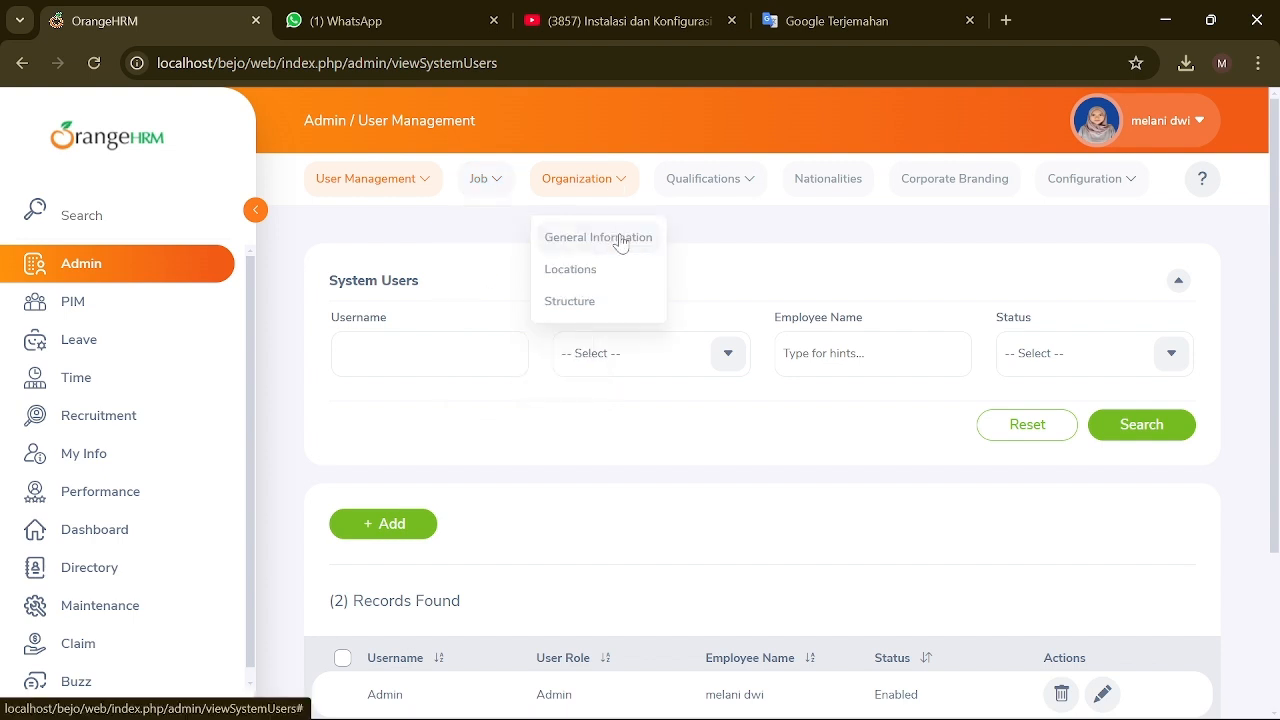
left_click(752, 186)
left_click(853, 222)
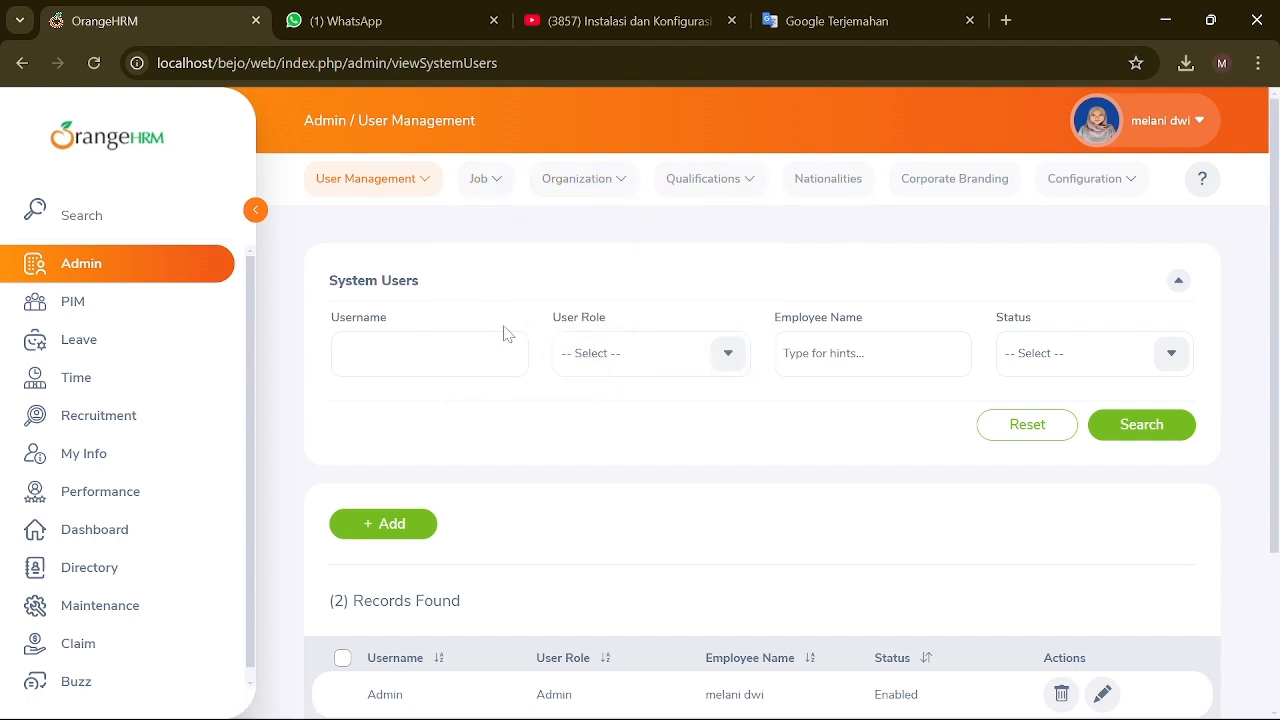
scroll(690, 447, "down", 1)
scroll(690, 447, "down", 3)
scroll(703, 449, "up", 3)
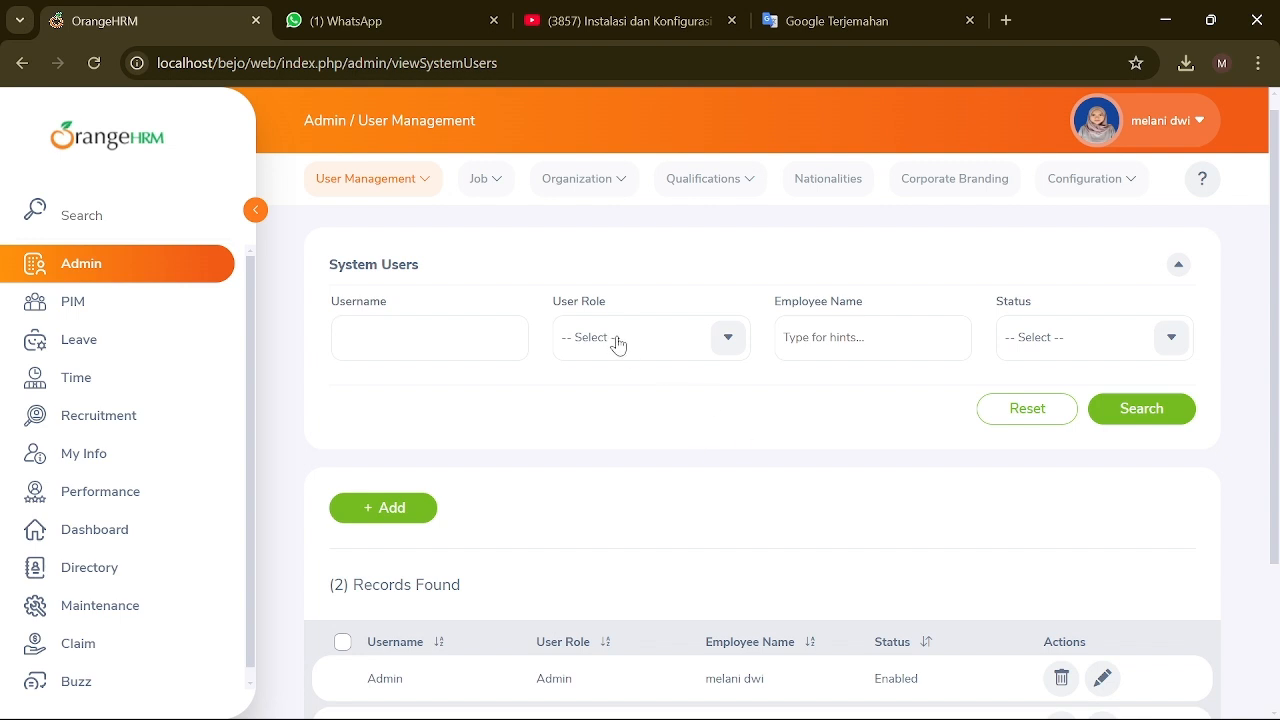
Step: Go to PIM and open the Add Employee form with First Name in focus
left_click(131, 305)
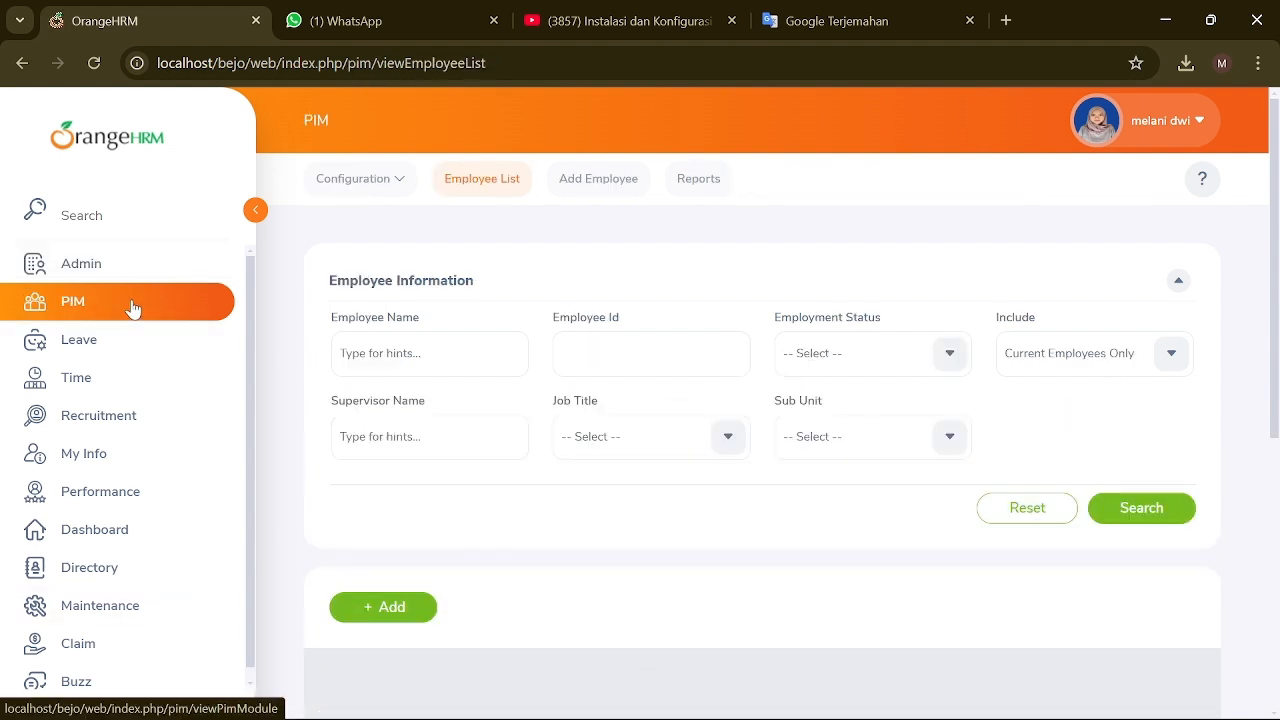
left_click(400, 184)
scroll(486, 235, "down", 3)
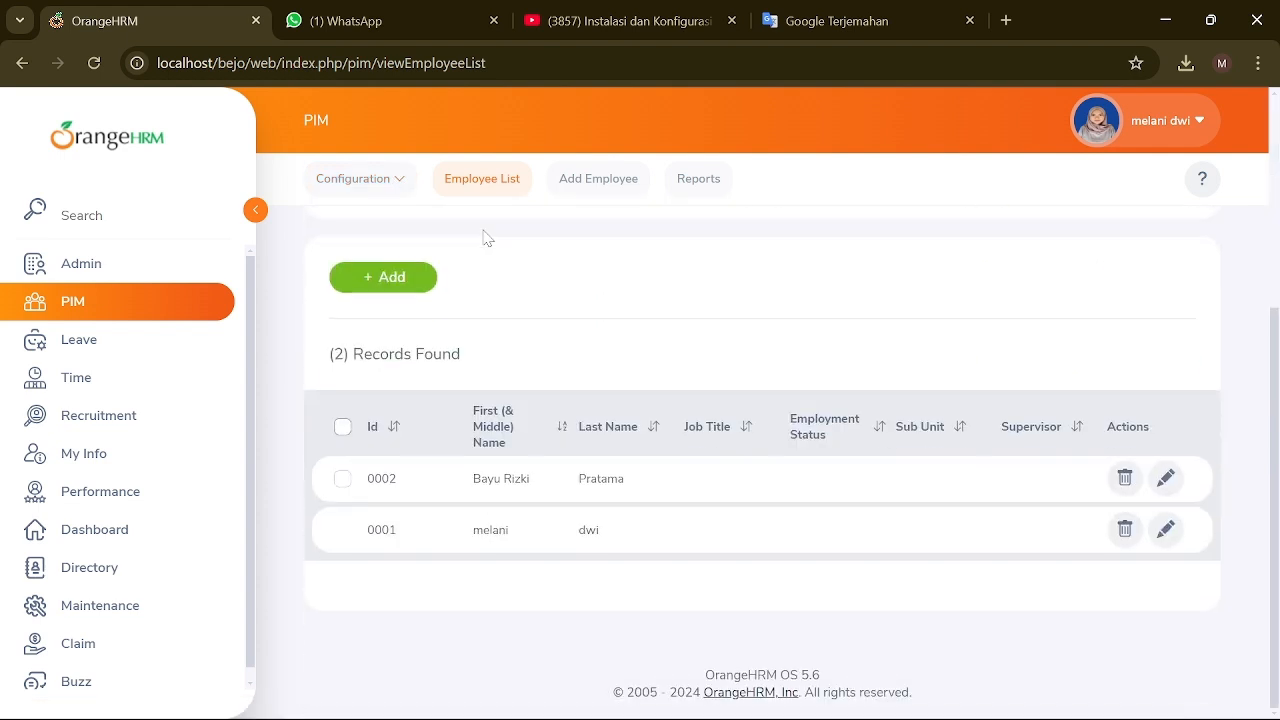
left_click(400, 275)
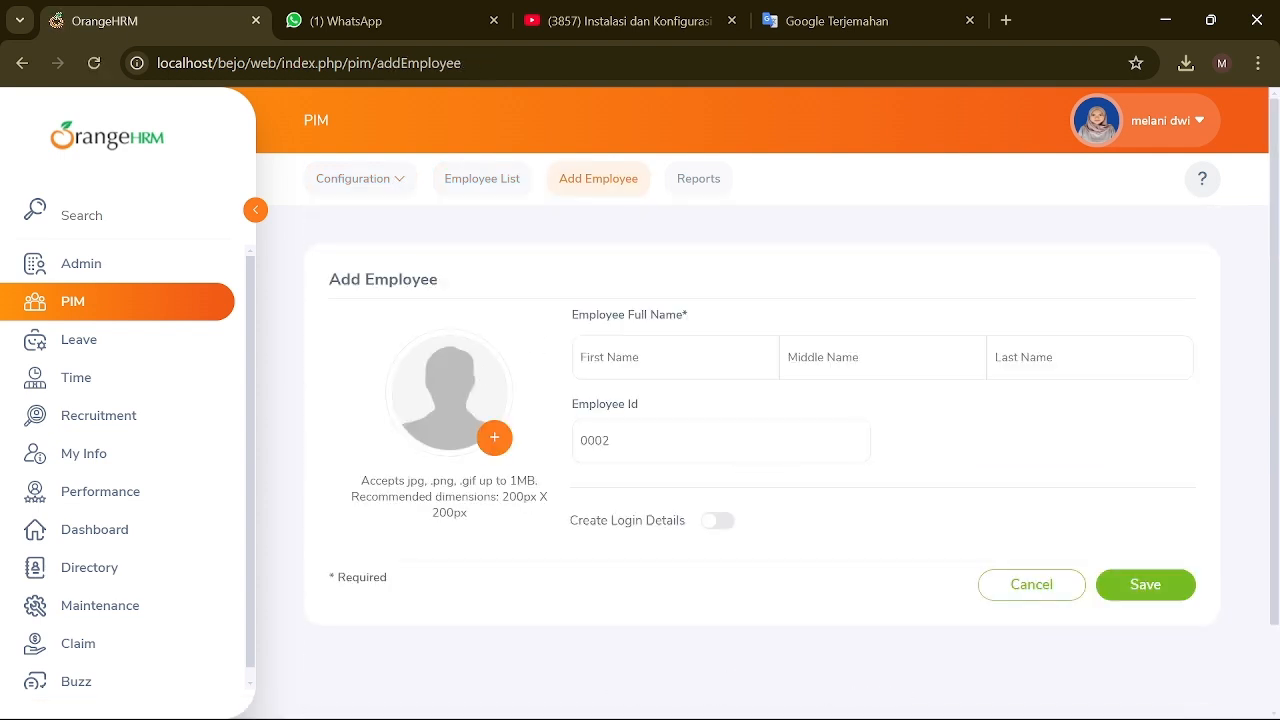
left_click(580, 357)
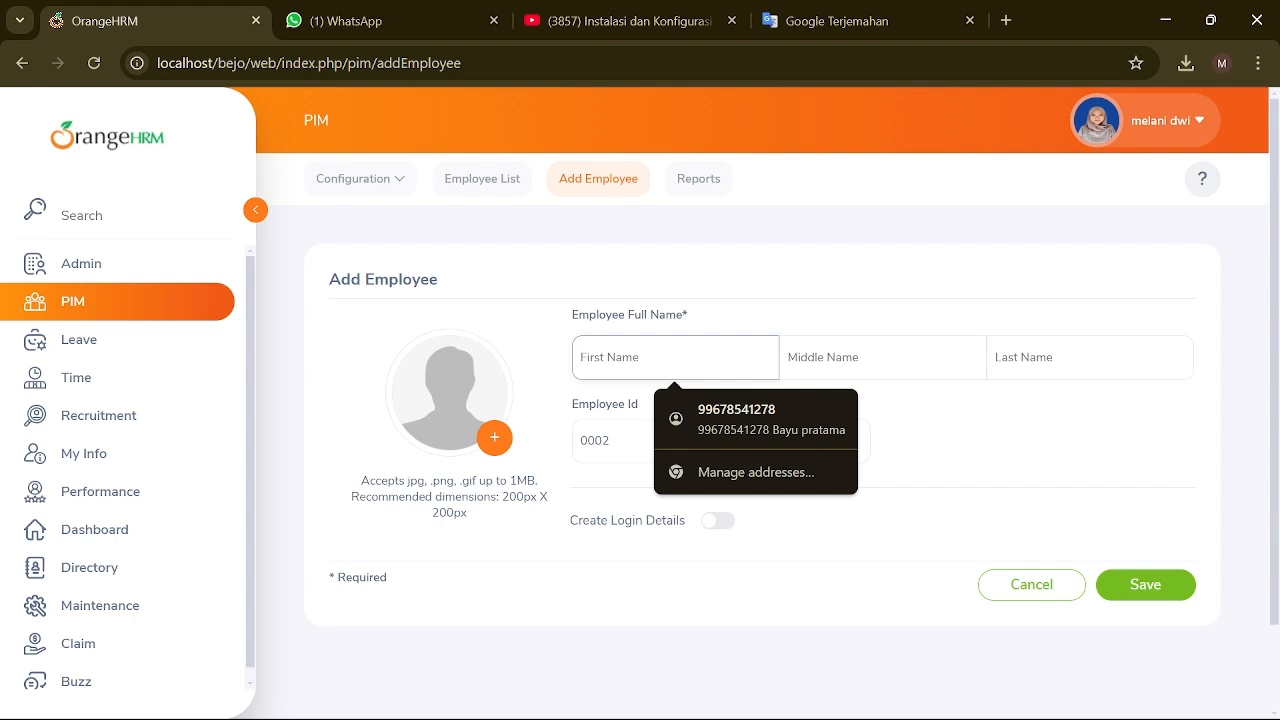
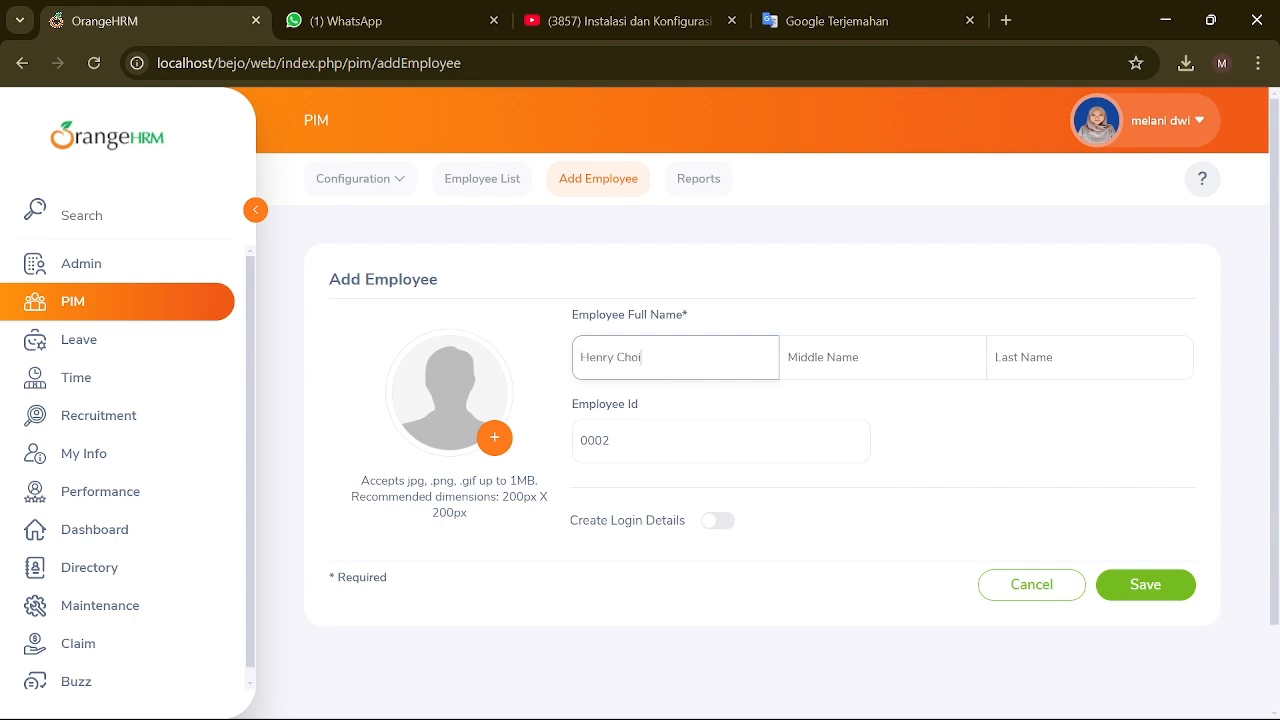
Step: Enter the employee's first and last name and edit the Employee Id to 0003
left_click(1089, 357)
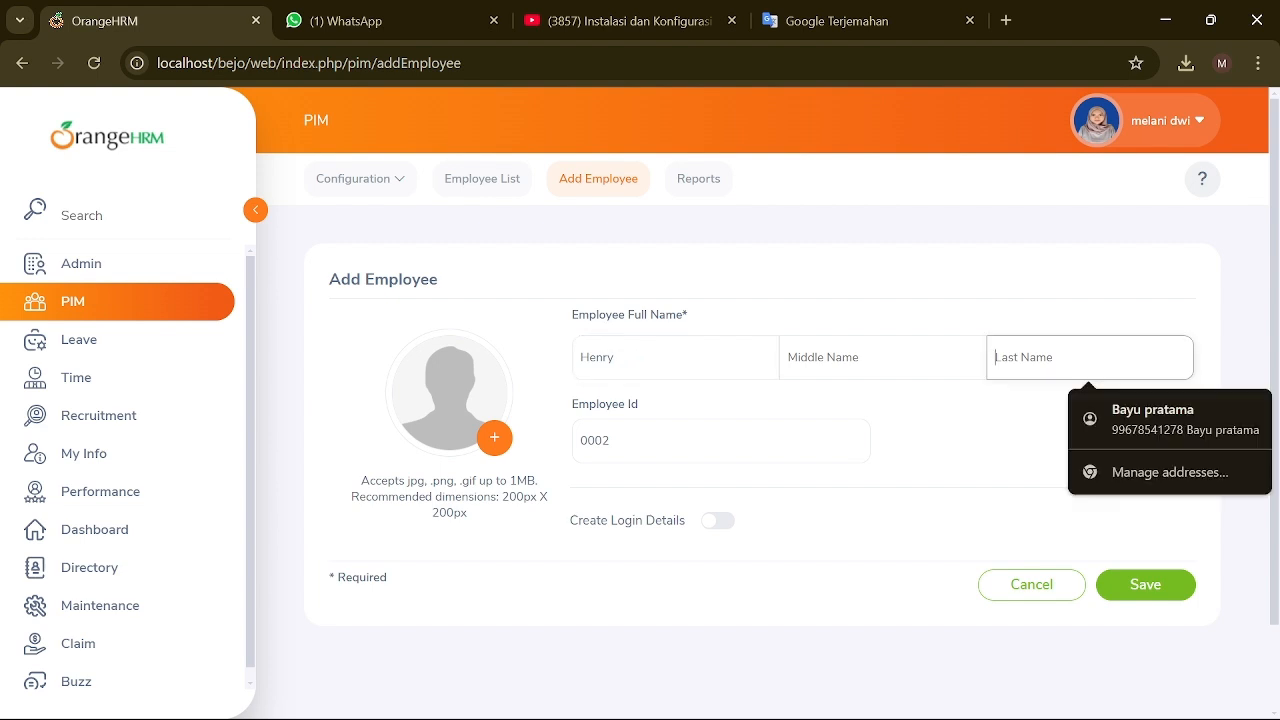
type("Choi")
left_click(650, 441)
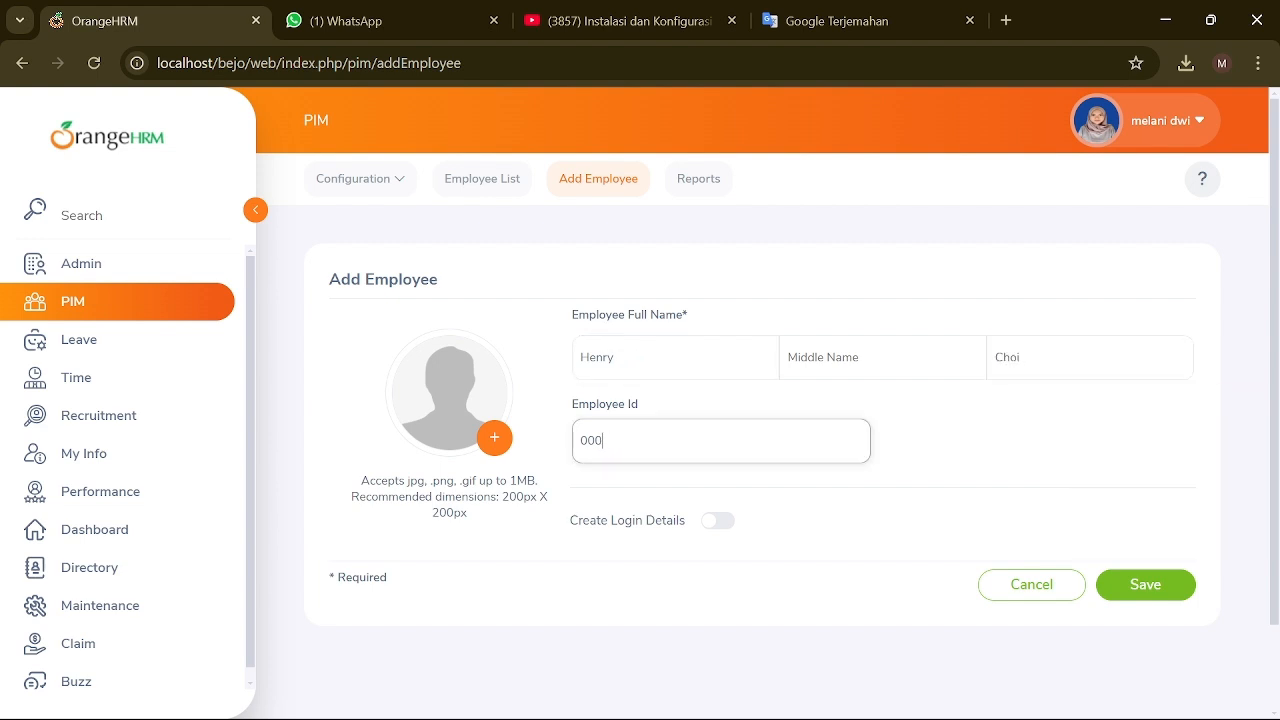
Step: Attach the 'foto' picture from Saved Pictures as the profile photo and save the employee
left_click(493, 437)
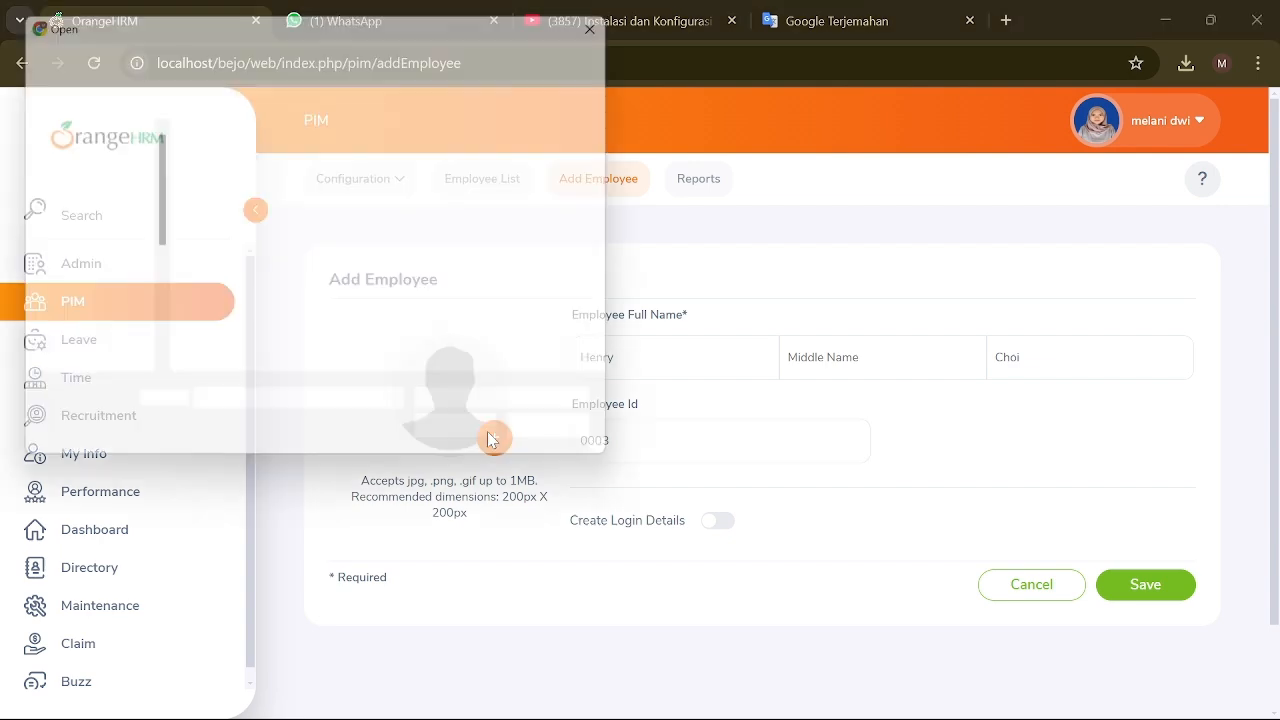
left_click(80, 288)
left_click(342, 222)
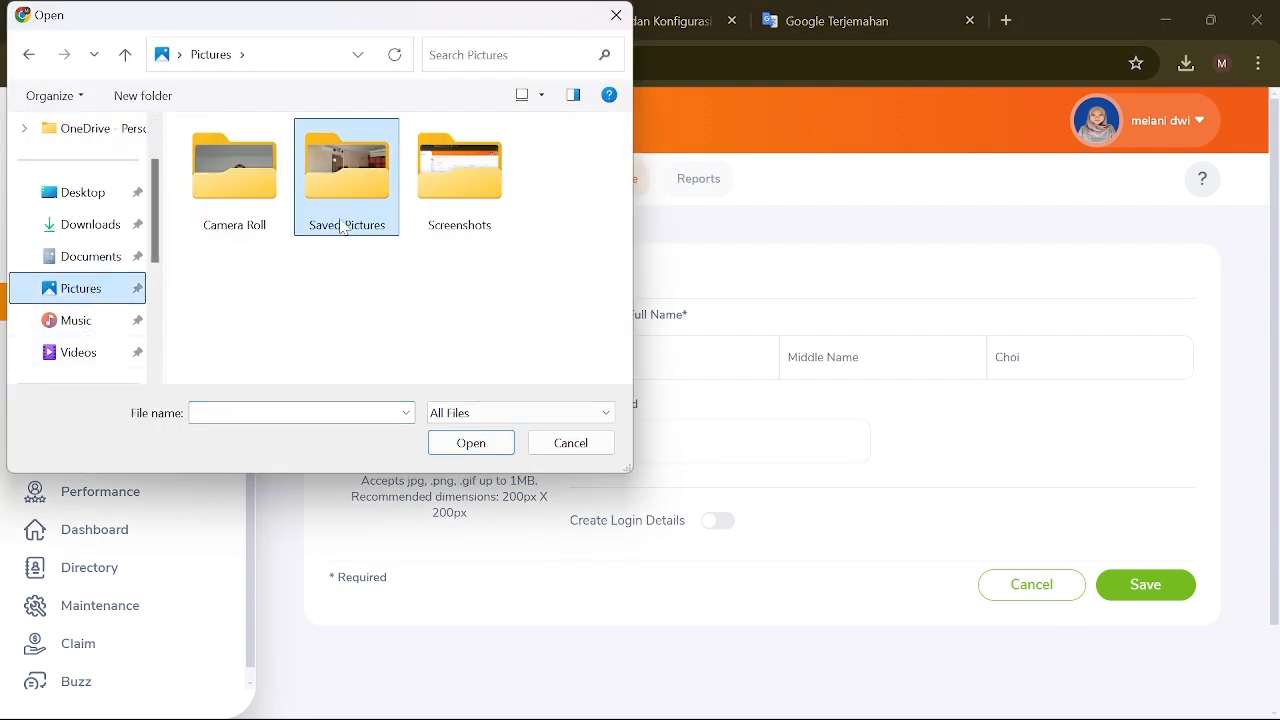
double_click(385, 225)
scroll(371, 277, "down", 5)
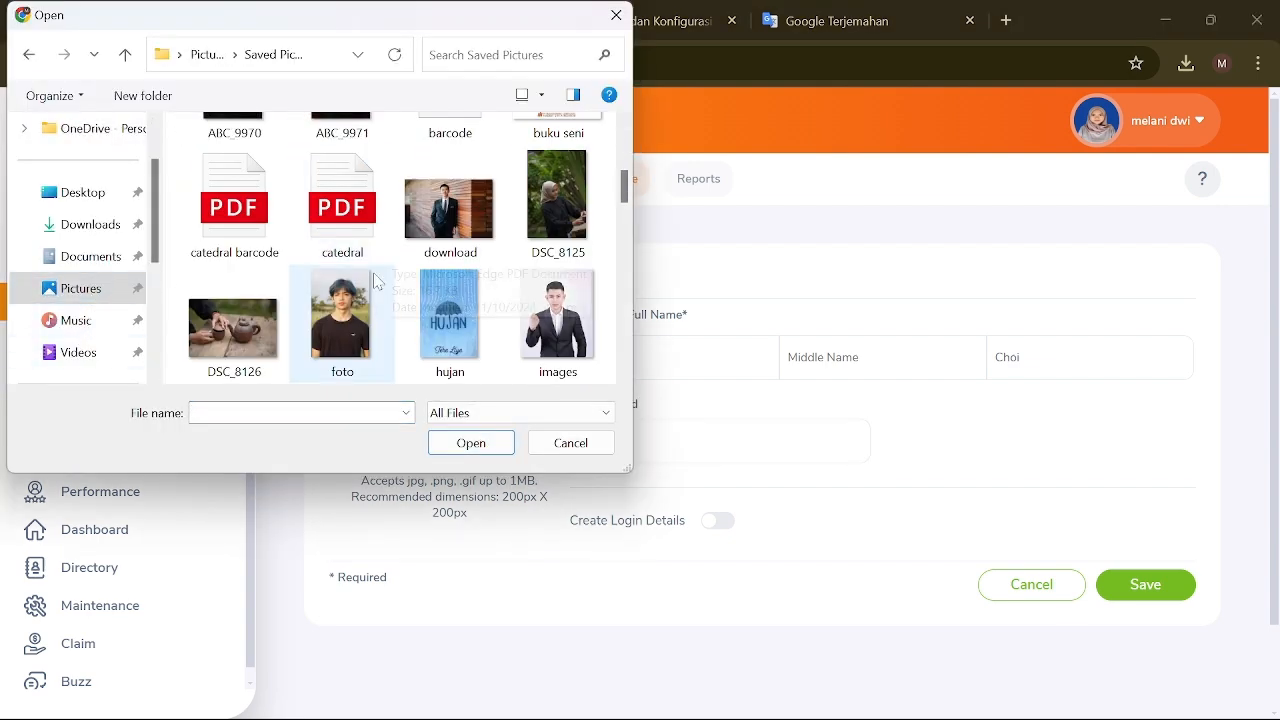
left_click(371, 292)
left_click(469, 442)
left_click(1168, 596)
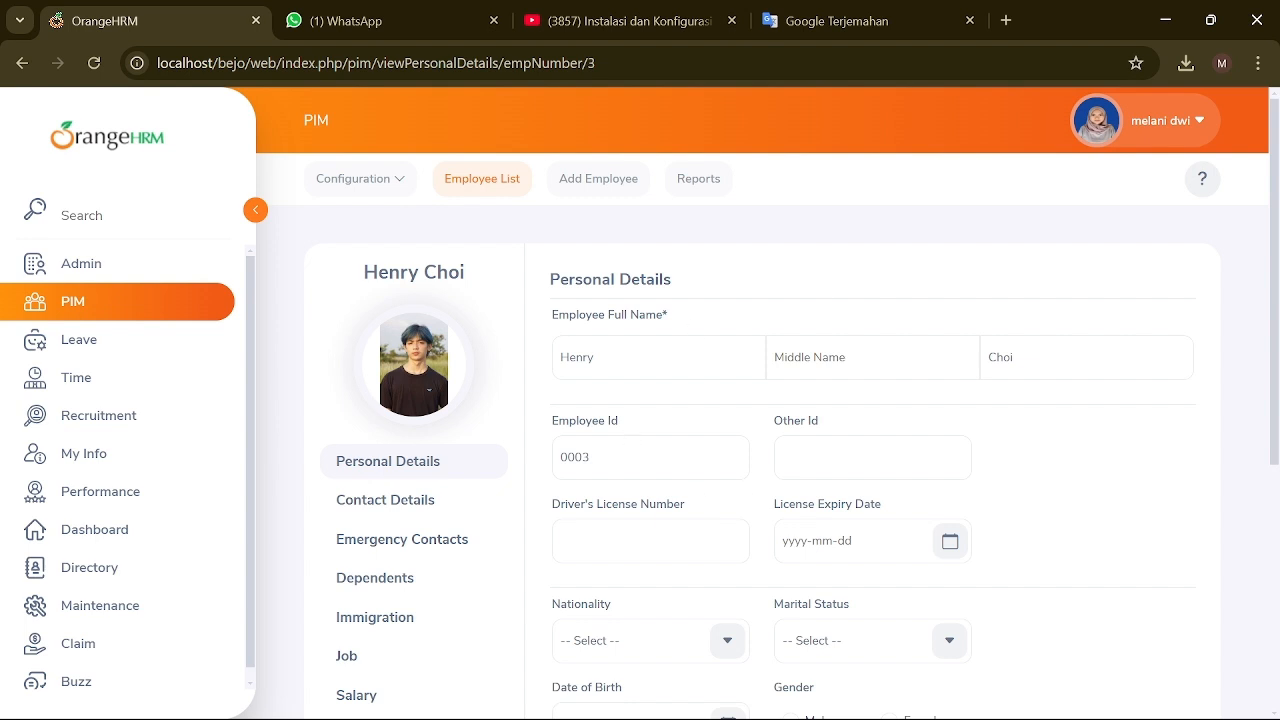
scroll(750, 500, "down", 2)
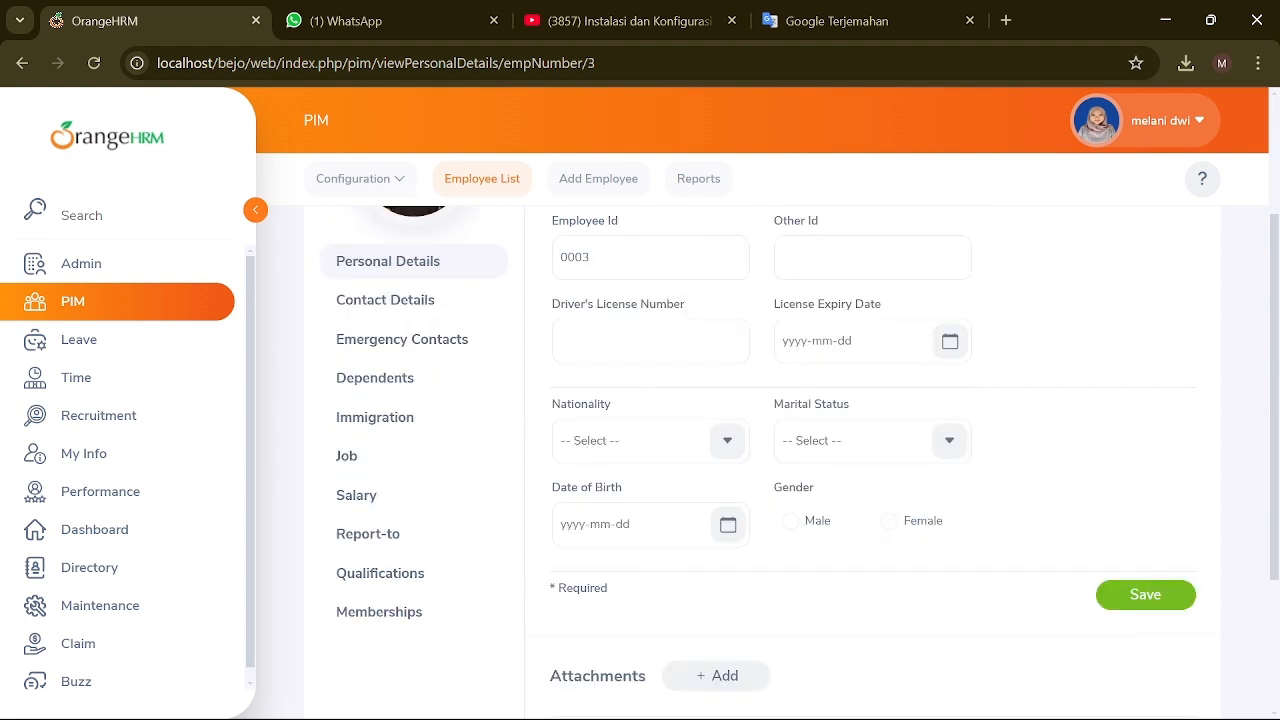
left_click(640, 340)
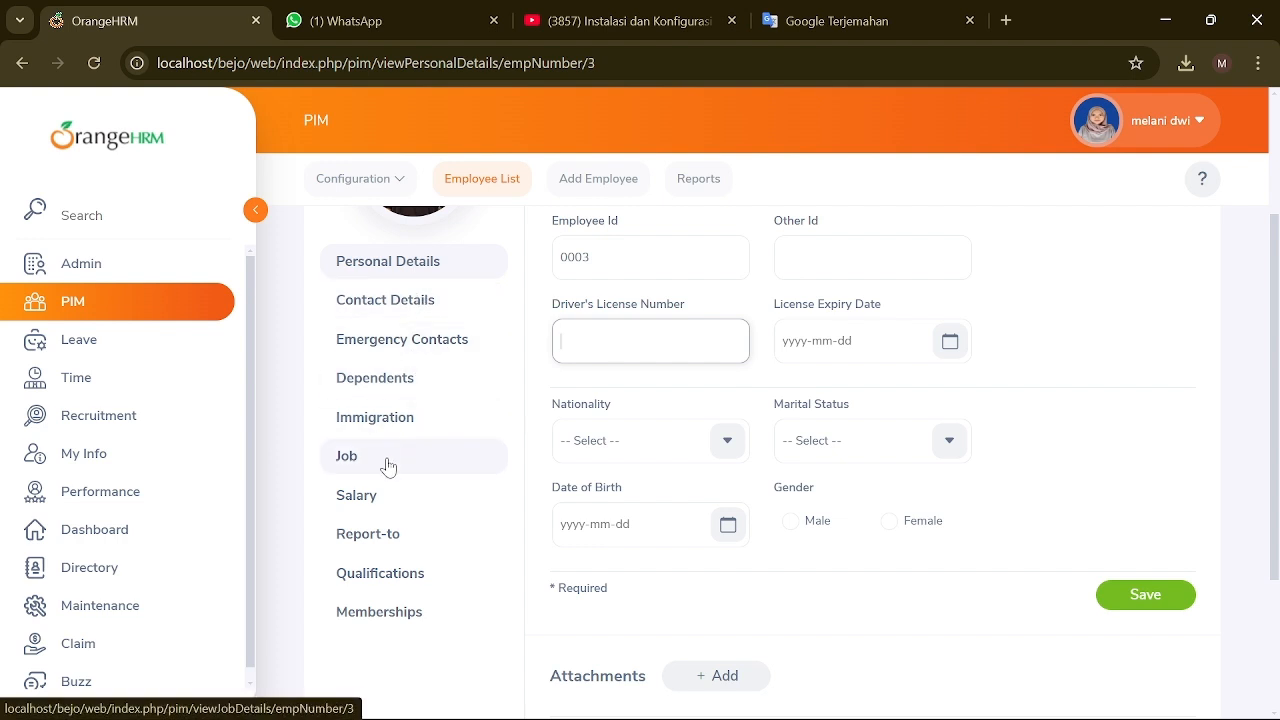
scroll(377, 472, "up", 2)
Step: Start a new system user in User Management with User Role set to ESS
left_click(180, 278)
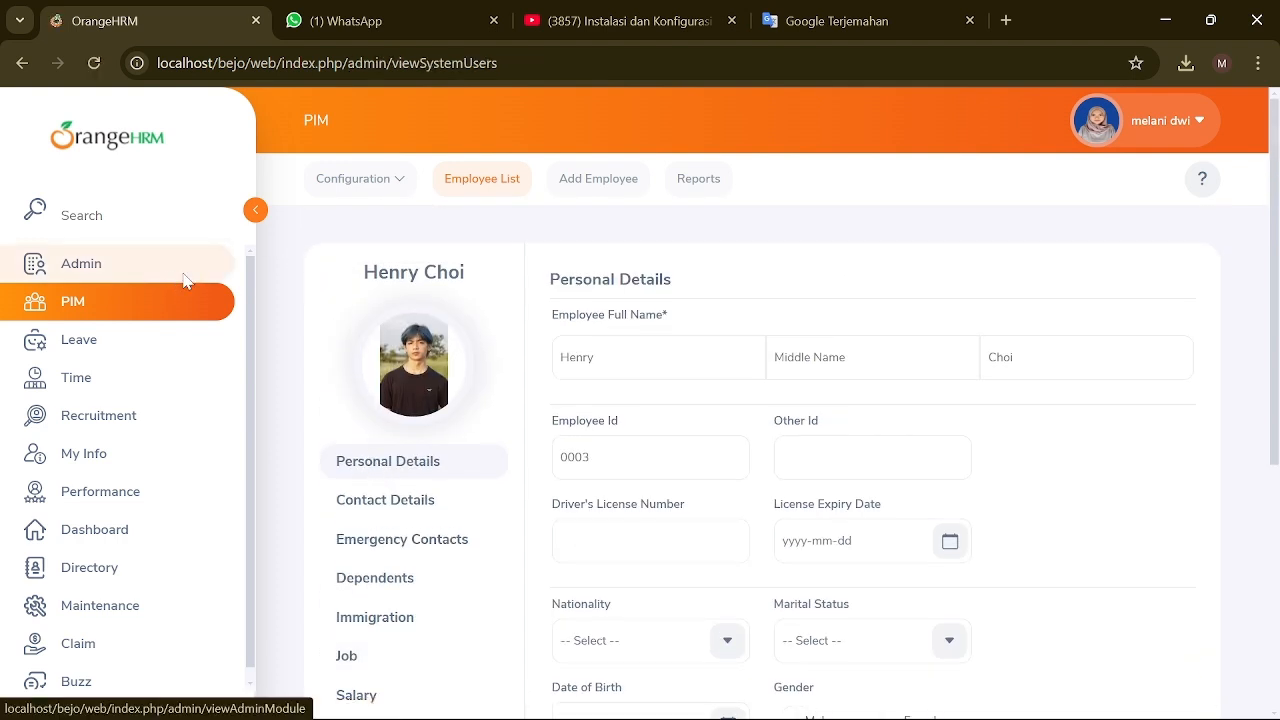
left_click(429, 182)
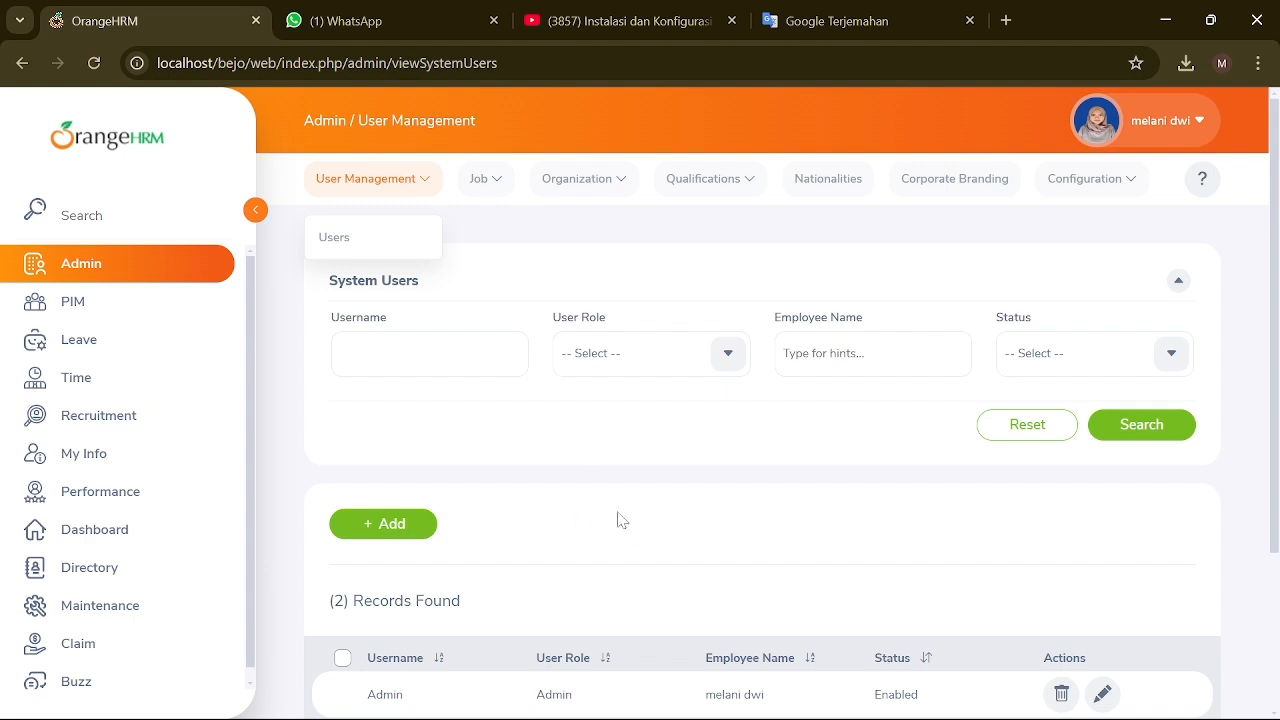
scroll(620, 519, "down", 2)
left_click(386, 331)
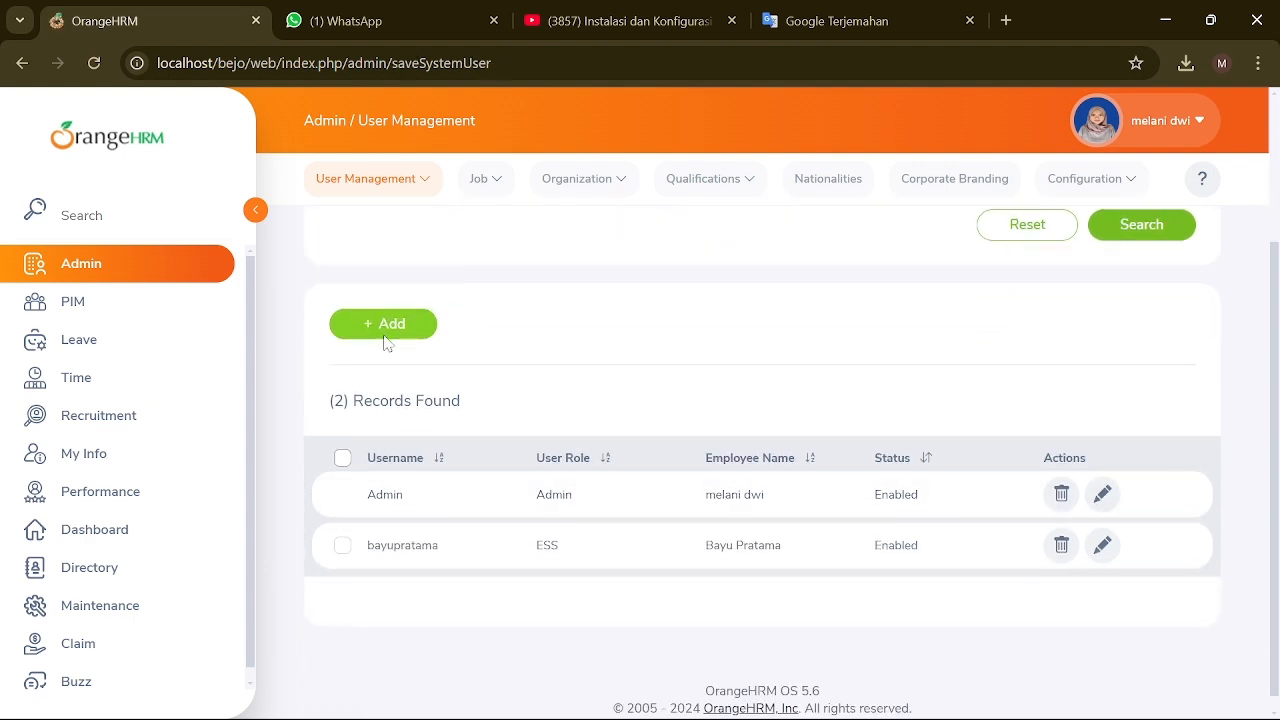
left_click(728, 350)
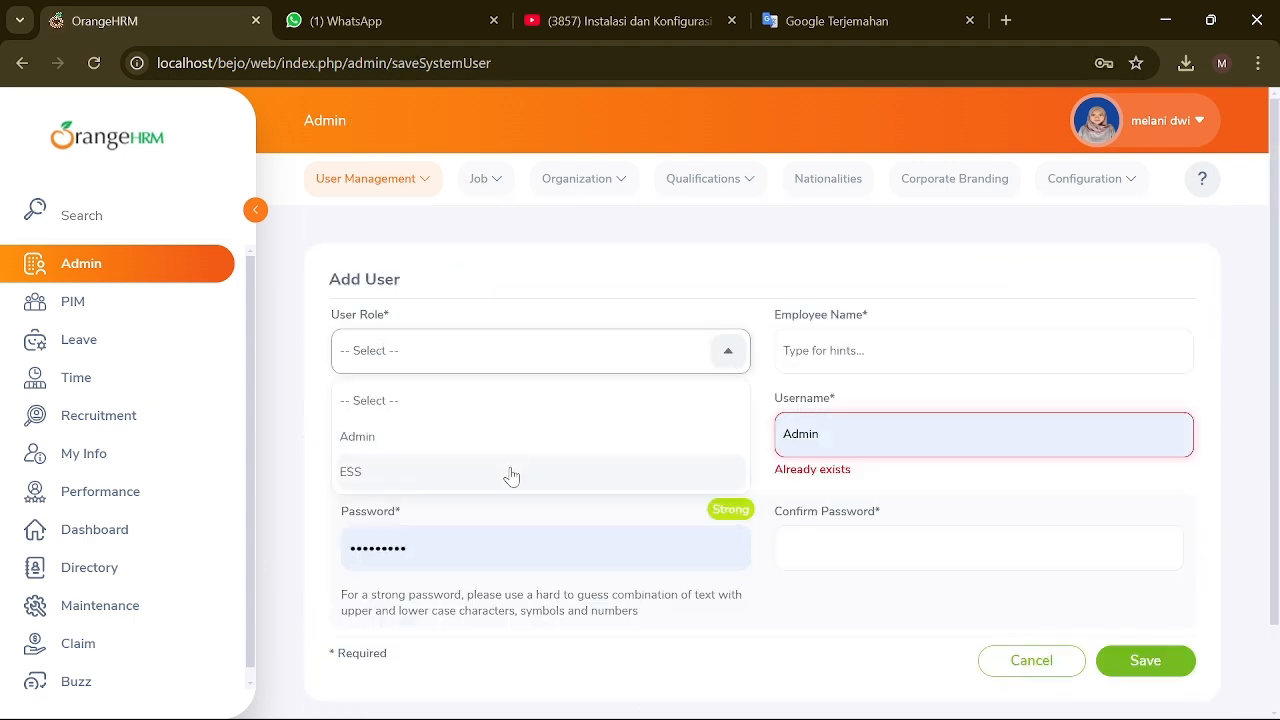
left_click(510, 475)
Step: Clear the prefilled username, set Status to Enabled, and type 'Manage' as Employee Name
left_click_drag(822, 434, 767, 458)
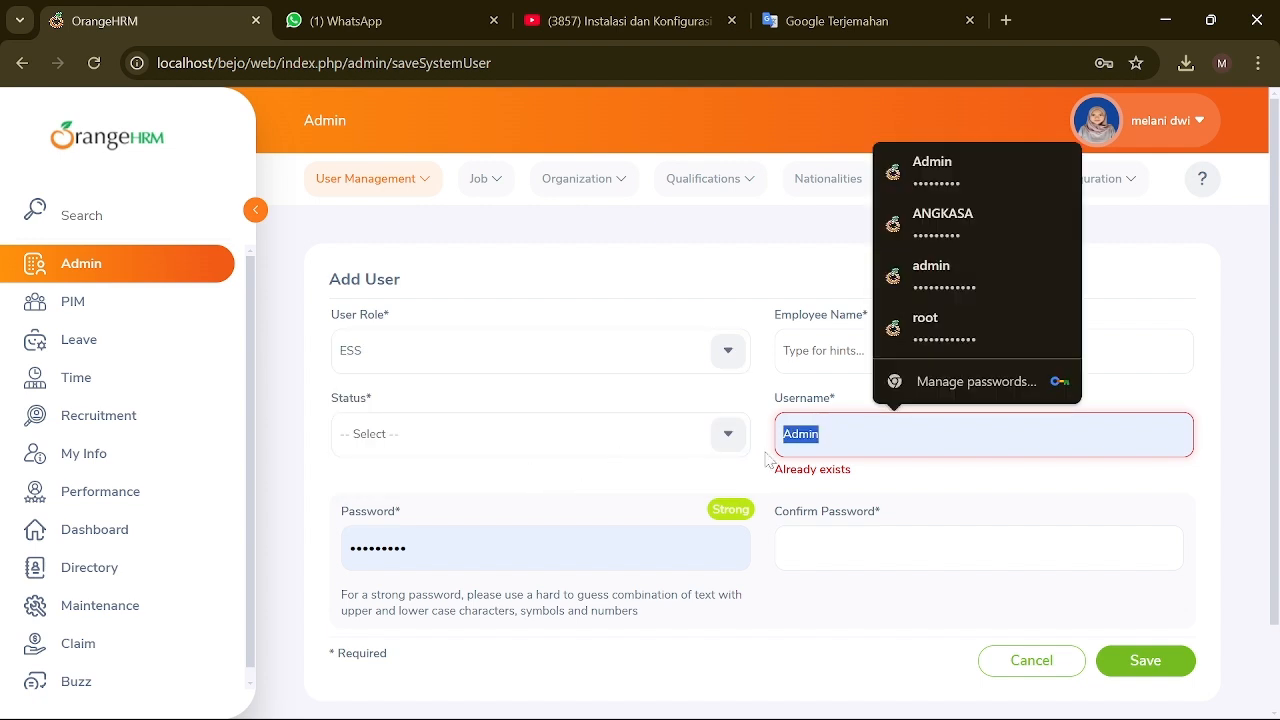
key("BackSpace")
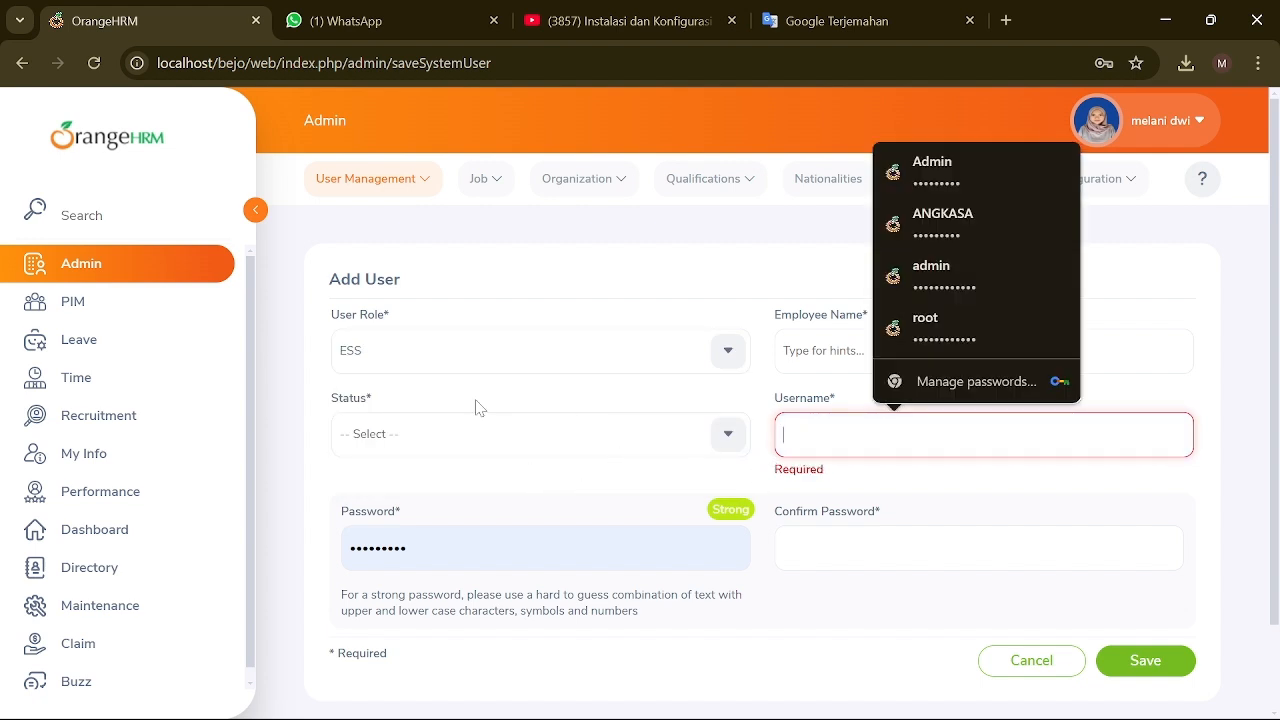
left_click(726, 434)
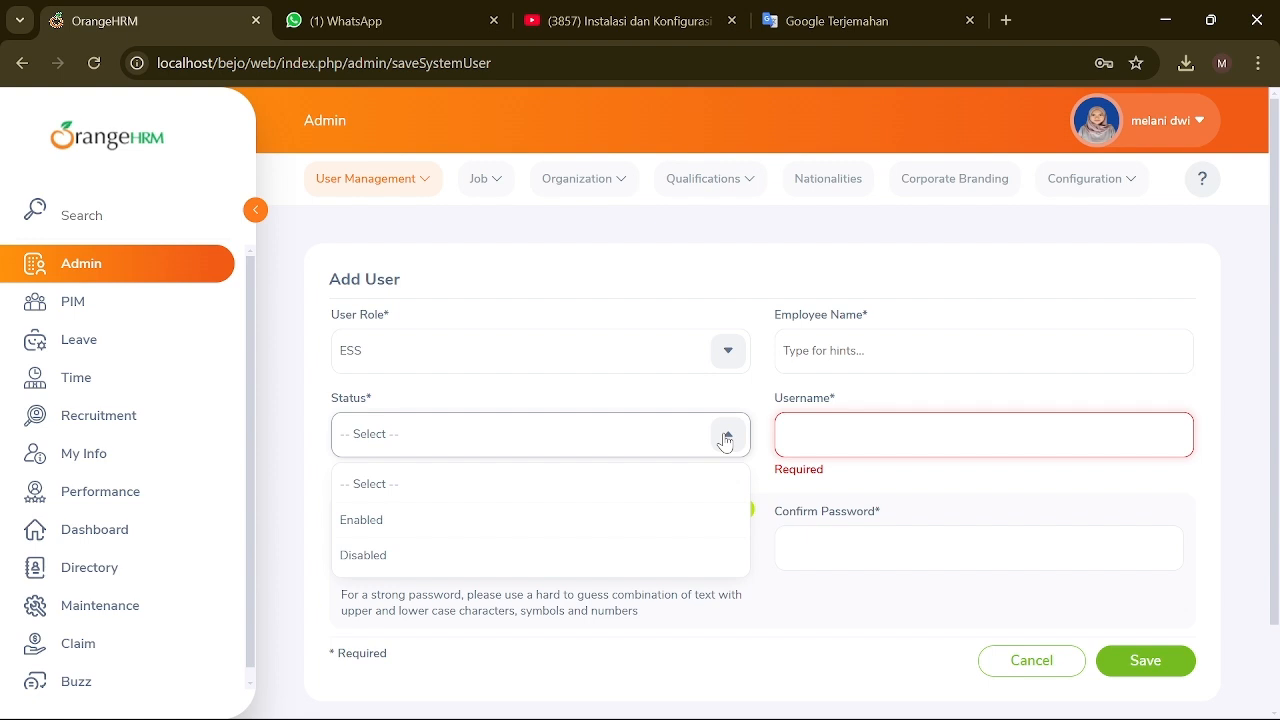
left_click(485, 528)
left_click(884, 351)
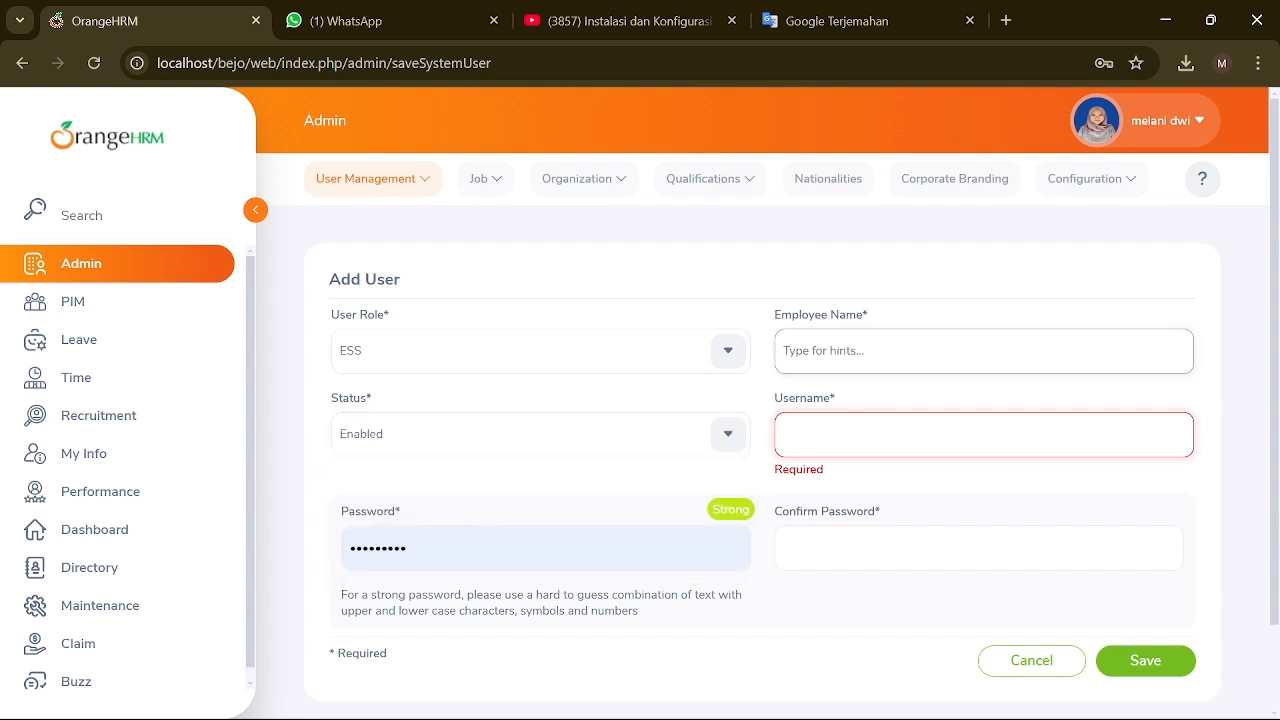
type("Manager")
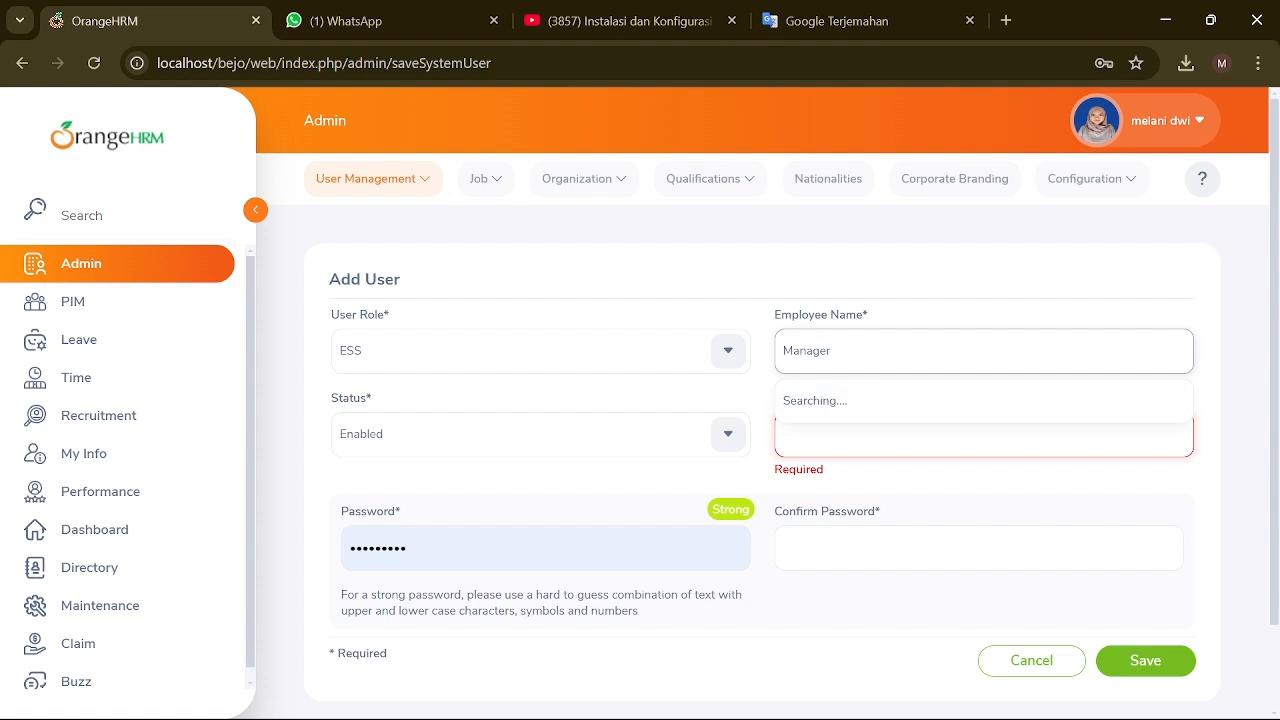
left_click(893, 441)
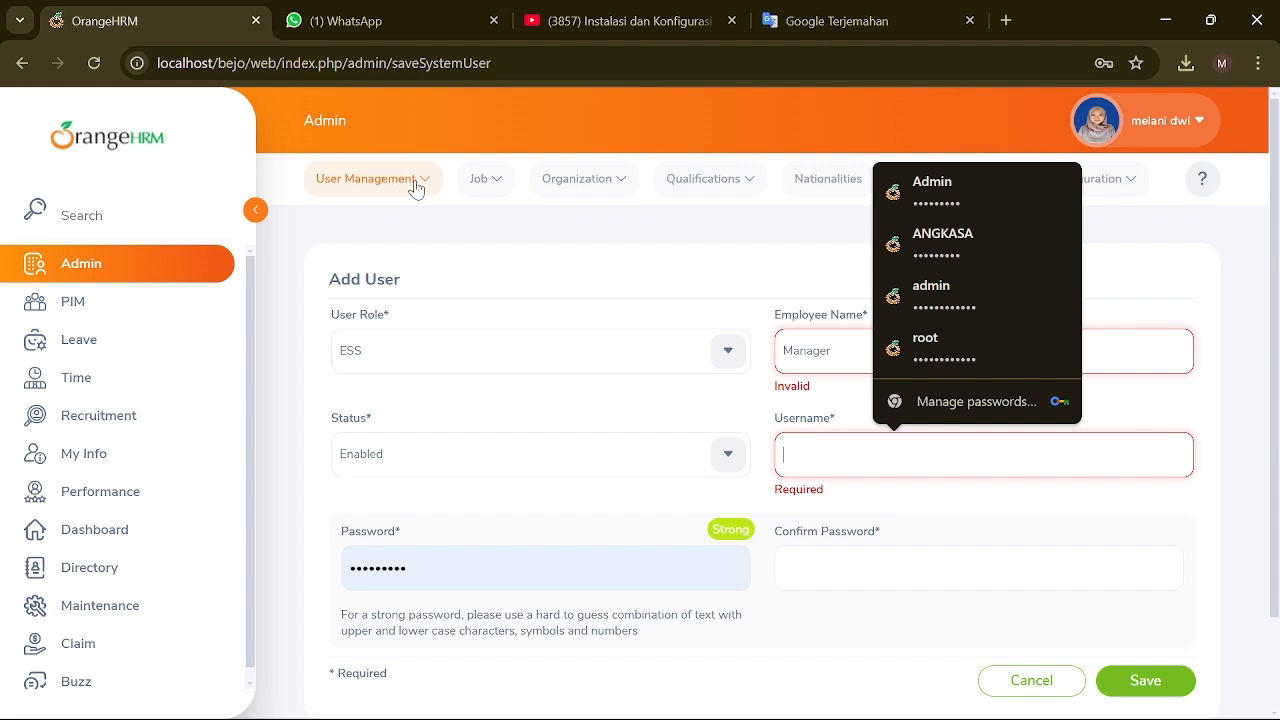
left_click(499, 190)
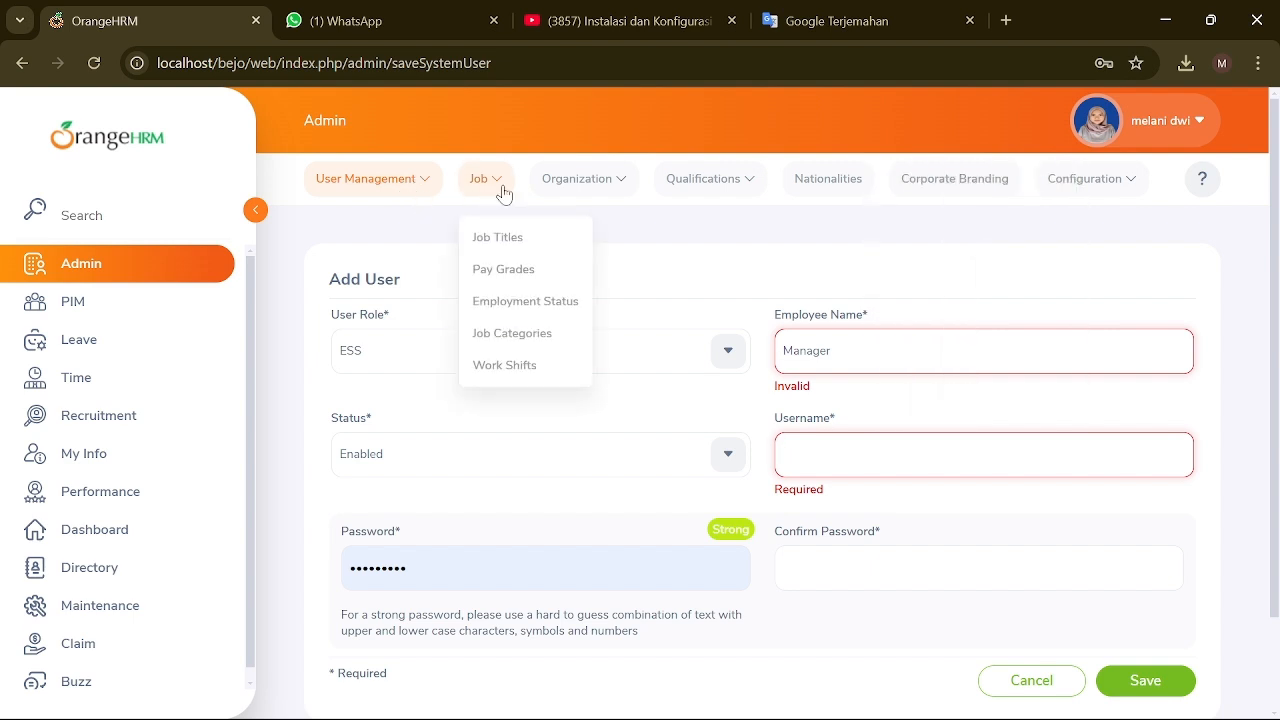
Step: Dismiss Chrome's password prompt and add job title MANAGER described as 'manager of PT BEJO'
left_click(527, 238)
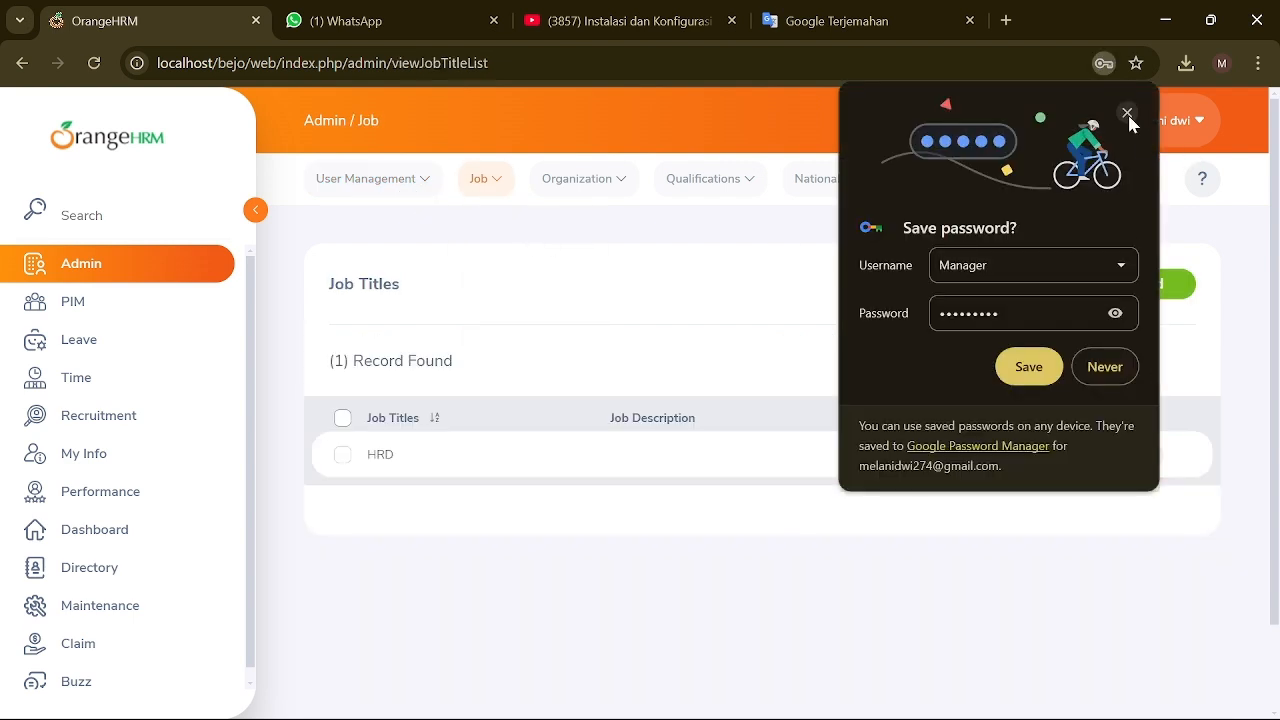
left_click(1115, 313)
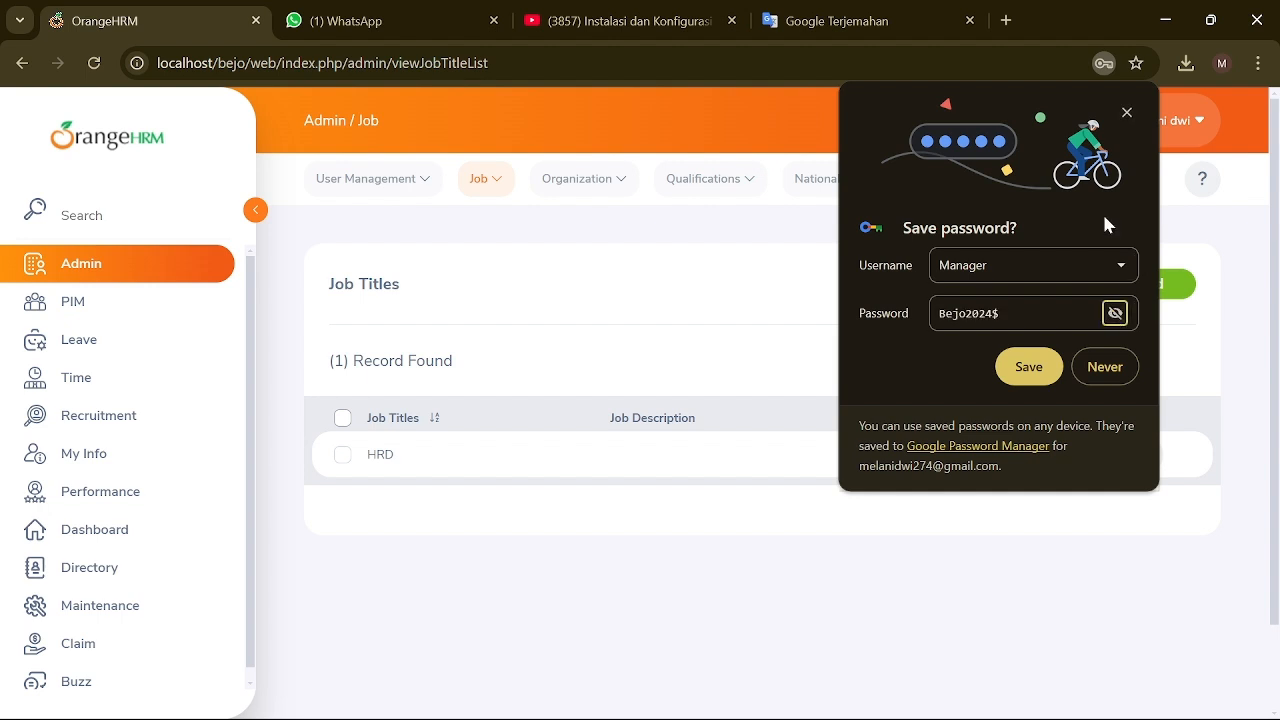
left_click(1127, 113)
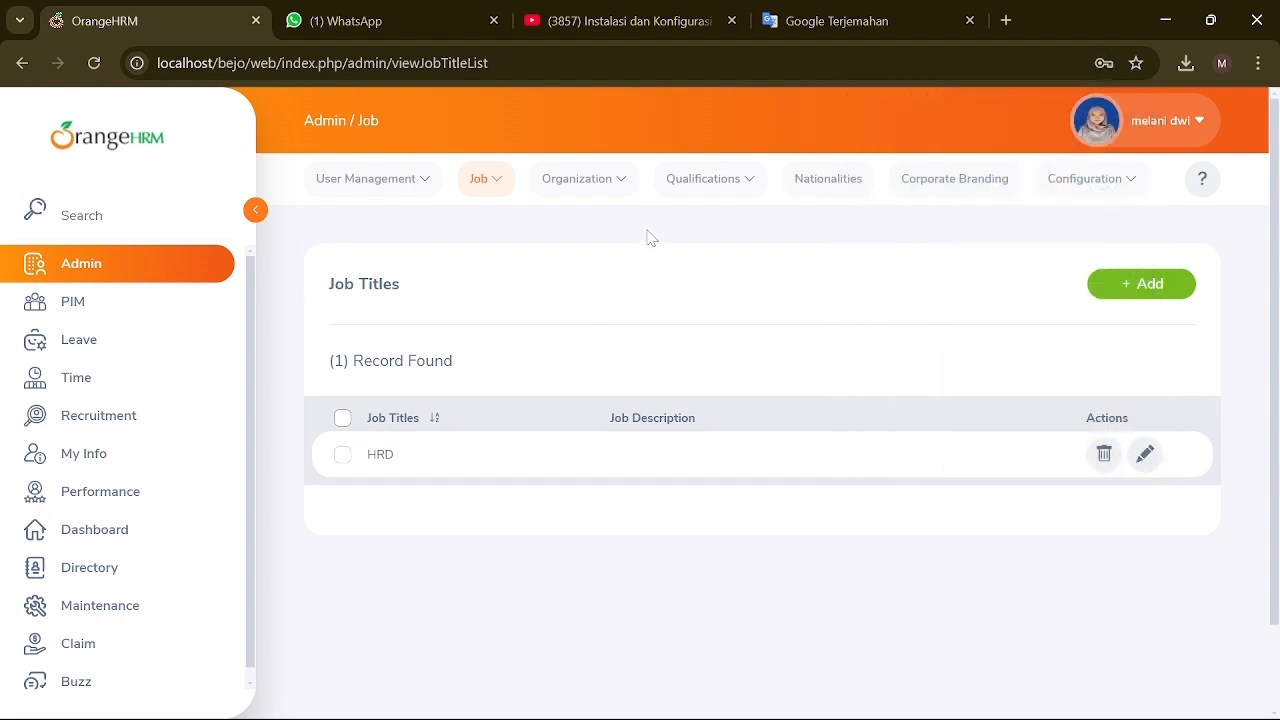
left_click(1147, 292)
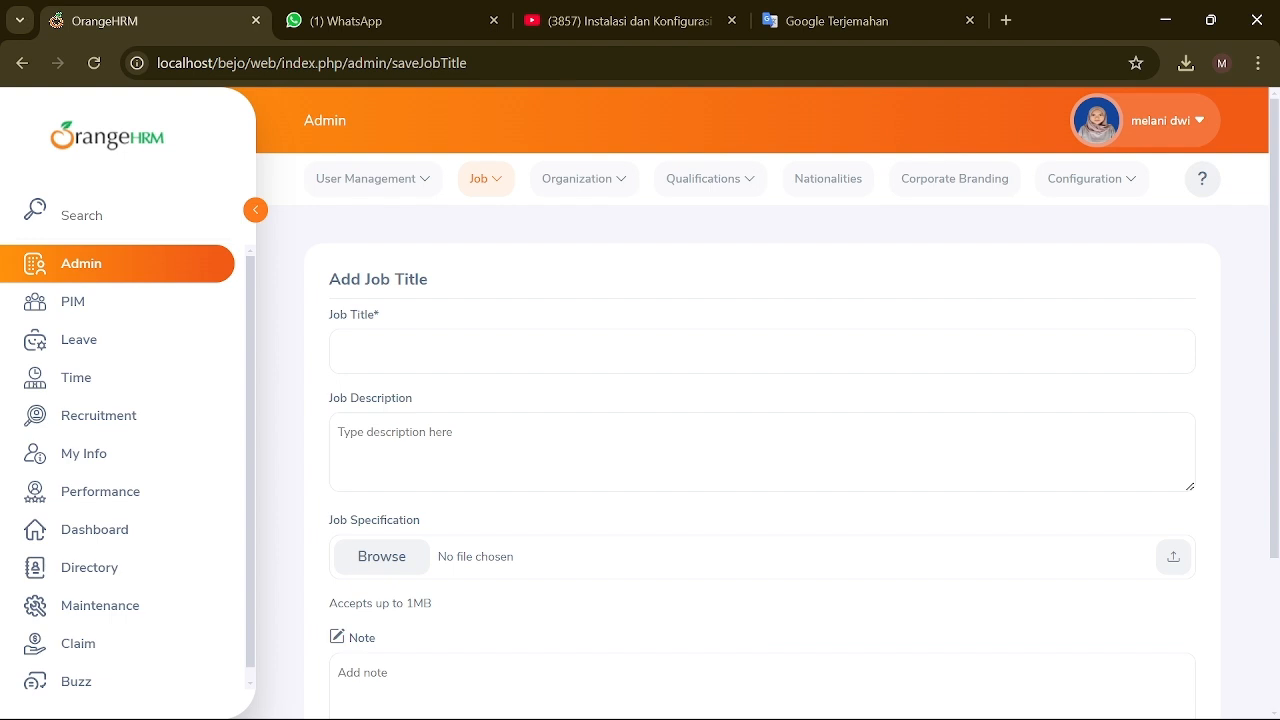
left_click(762, 351)
type("MANAGER")
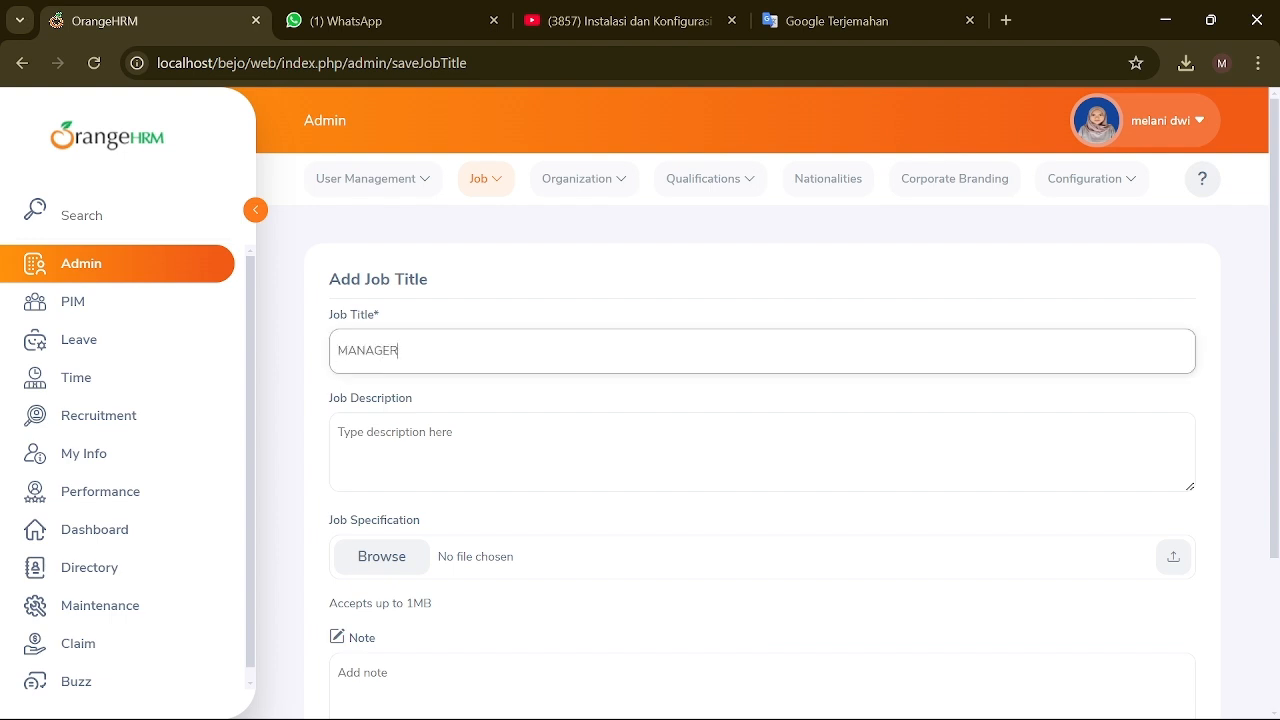
left_click(762, 452)
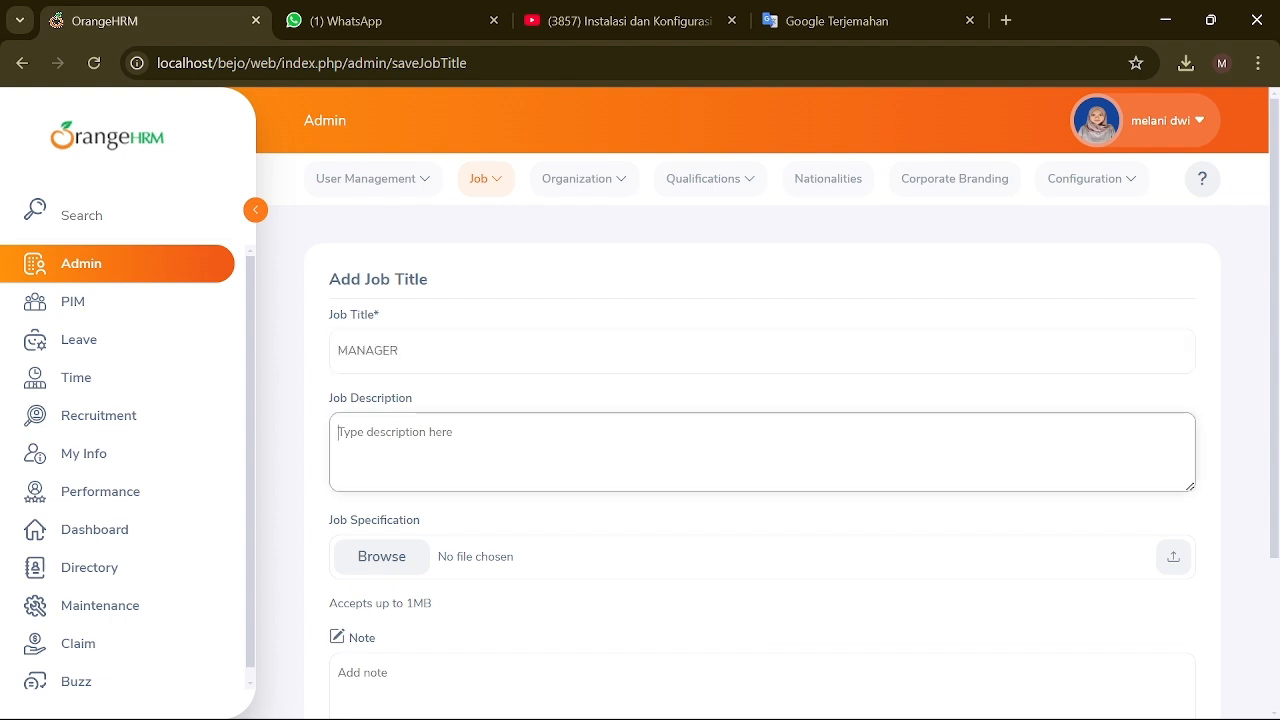
type("manager of PT BEJO")
scroll(548, 574, "down", 1)
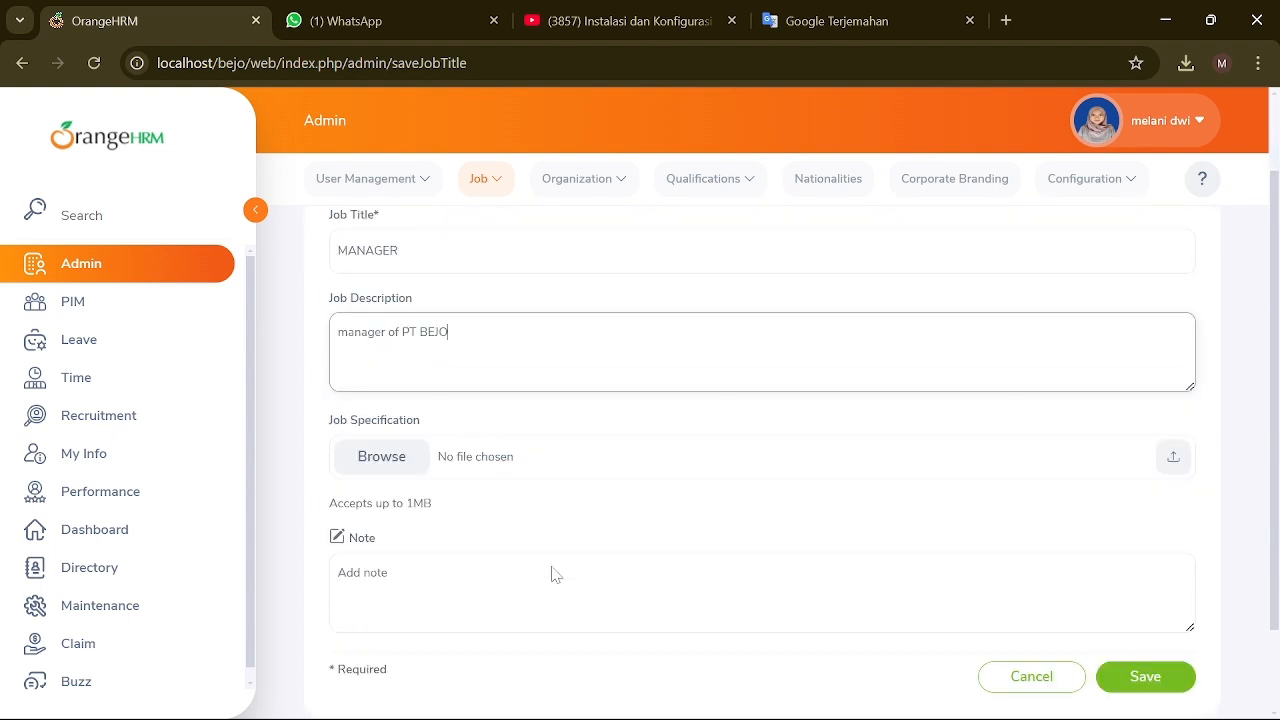
Step: Attach D:\ORGANISASI\TUPOKSI SIE ACARA as the job specification and save MANAGER
left_click(1168, 460)
scroll(55, 270, "down", 2)
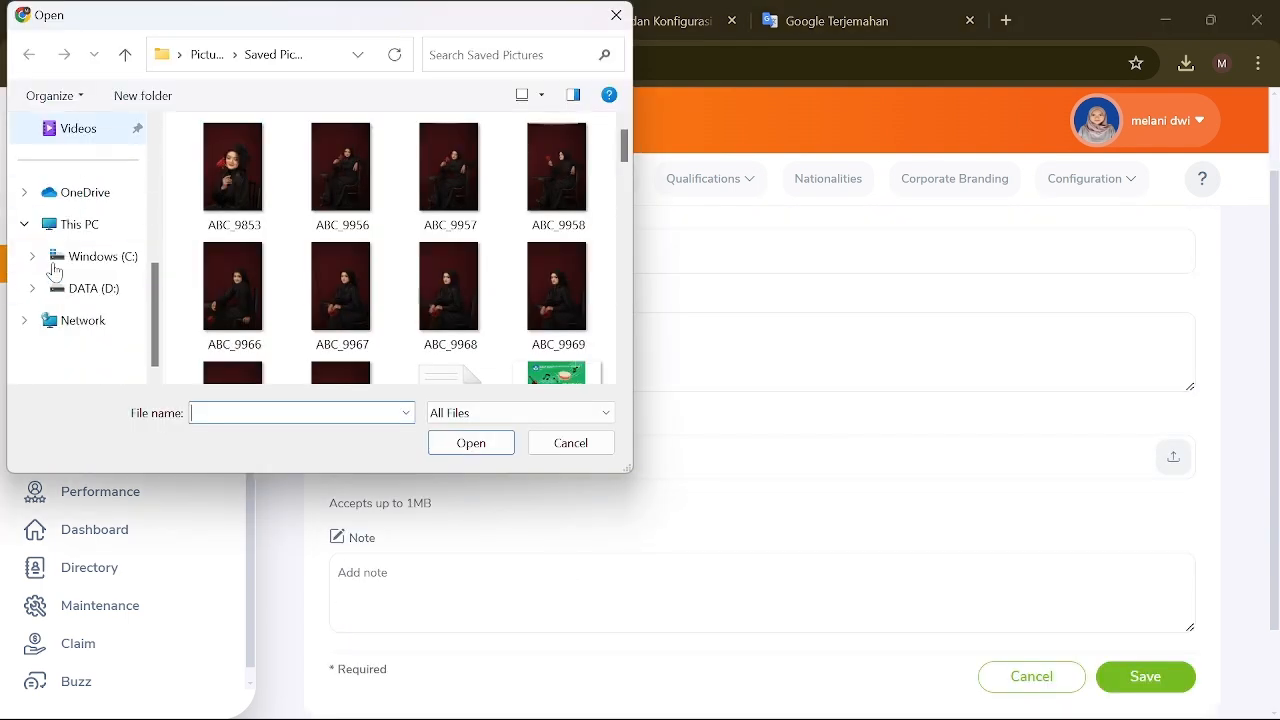
left_click(85, 288)
double_click(265, 245)
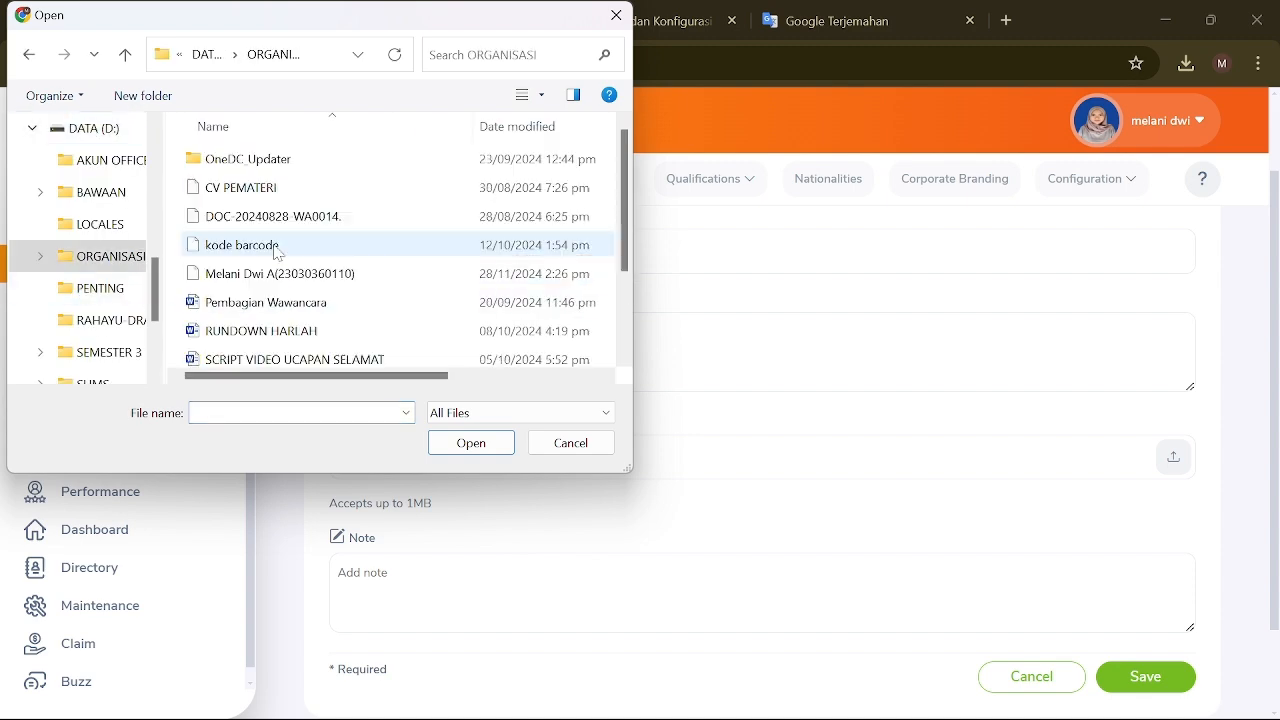
scroll(279, 253, "down", 1)
left_click(272, 358)
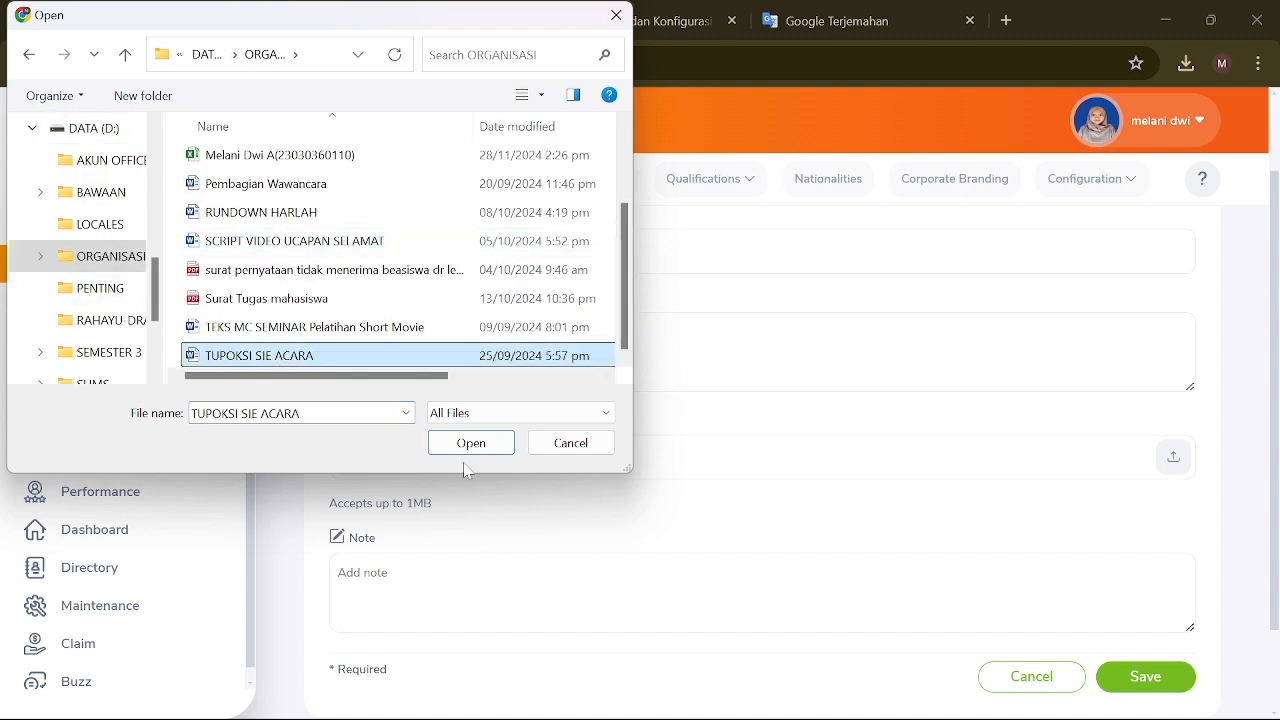
left_click(468, 448)
scroll(300, 430, "down", 1)
left_click(1100, 578)
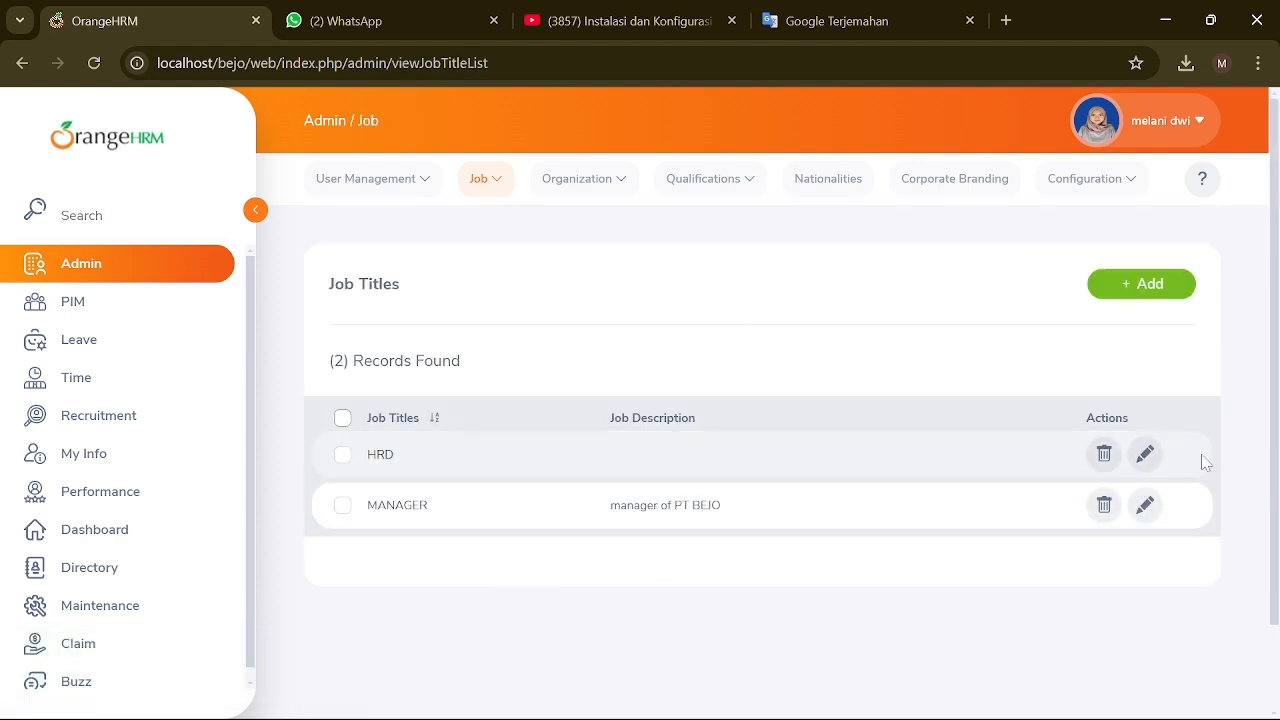
Step: Describe HRD as 'RECUITMENT OF STAFF', attach Pembagian Wawancara.docx, and save
left_click(1145, 456)
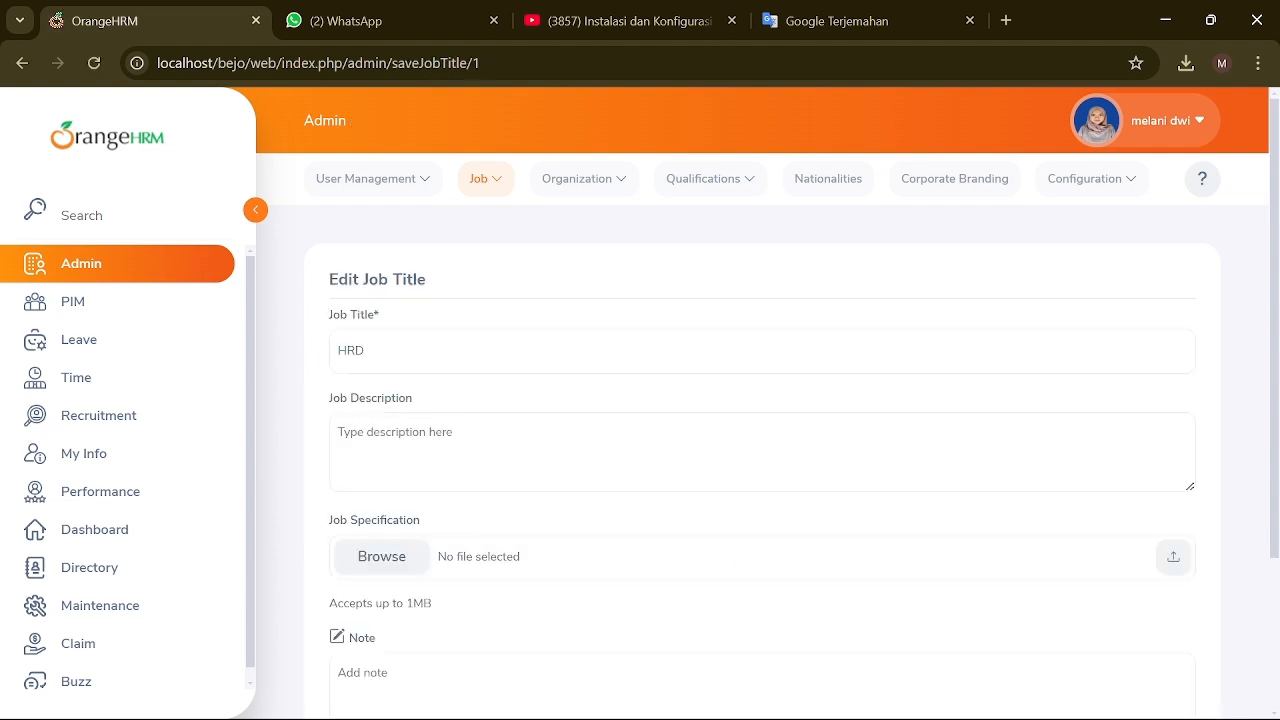
left_click(762, 452)
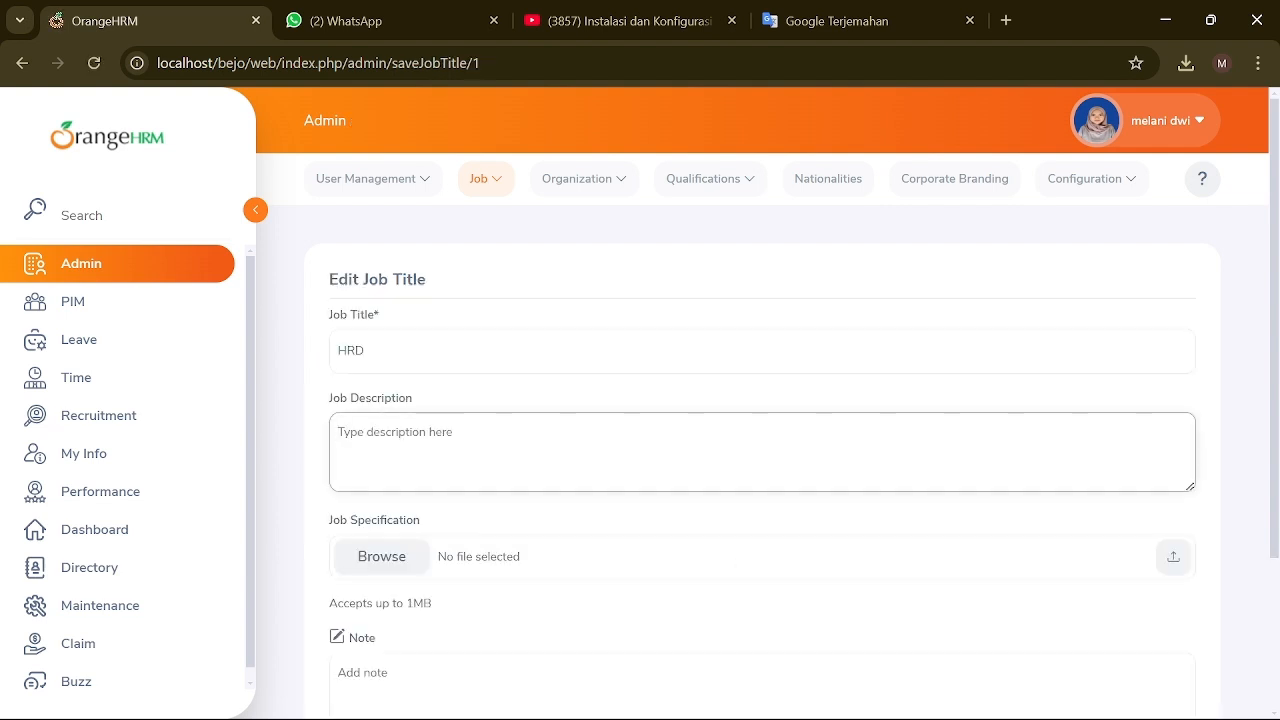
type("RECUITMENT OF STAFF")
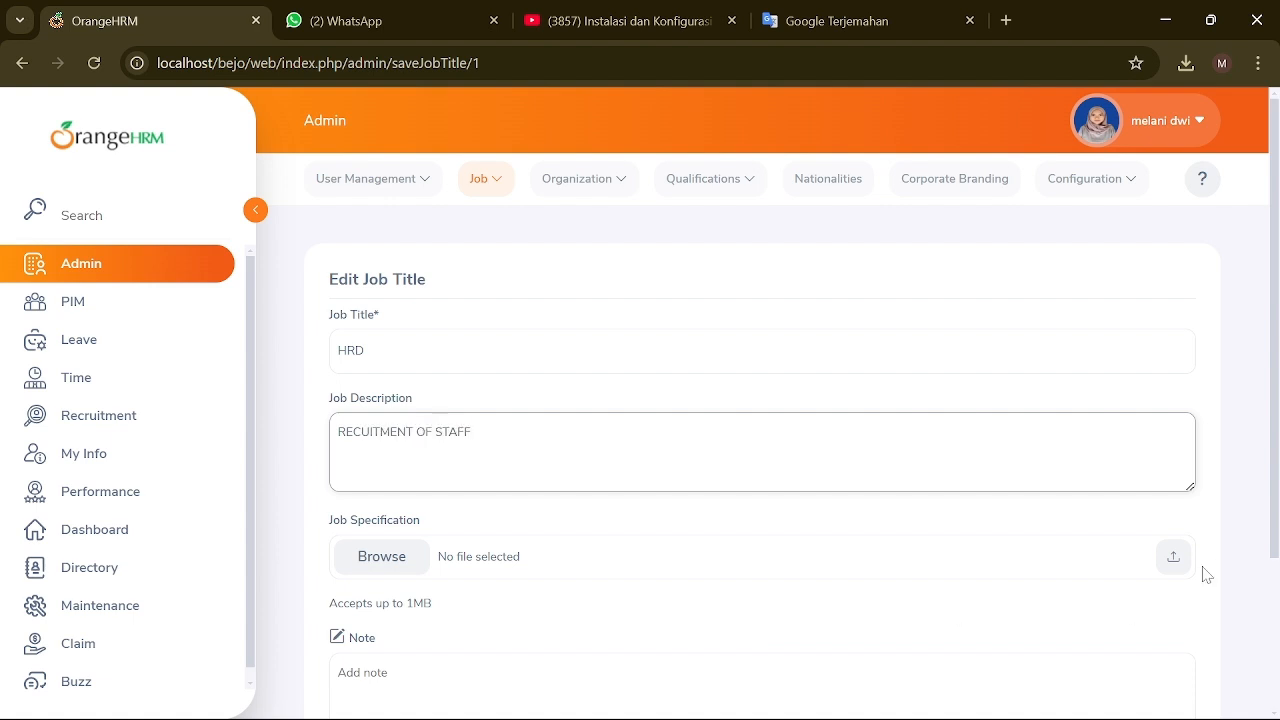
left_click(1174, 557)
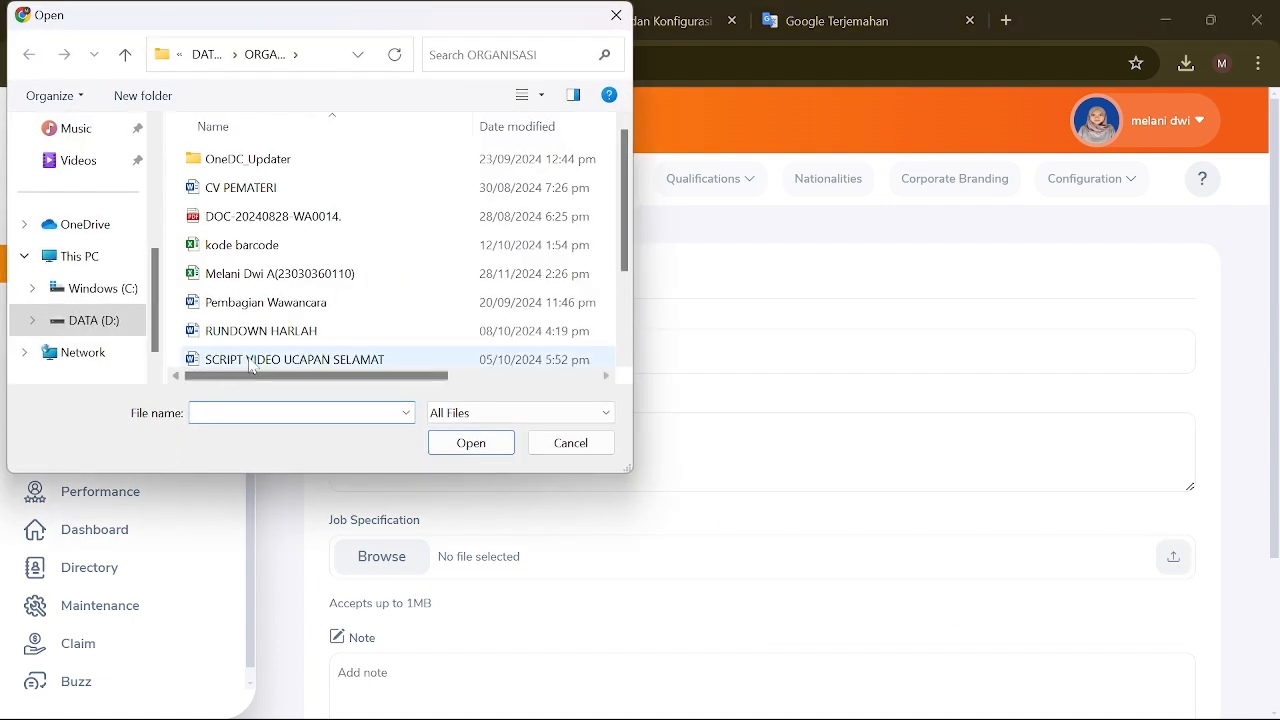
left_click(292, 302)
left_click(471, 443)
scroll(471, 443, "down", 2)
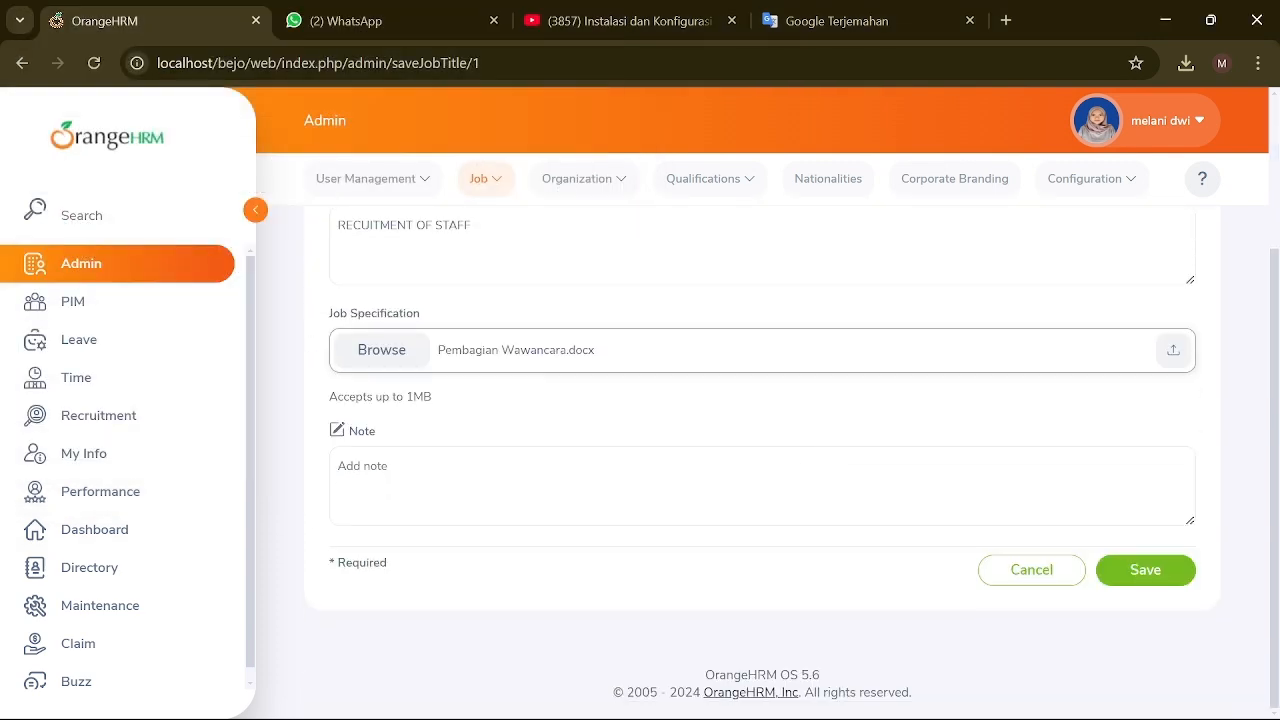
left_click(1158, 576)
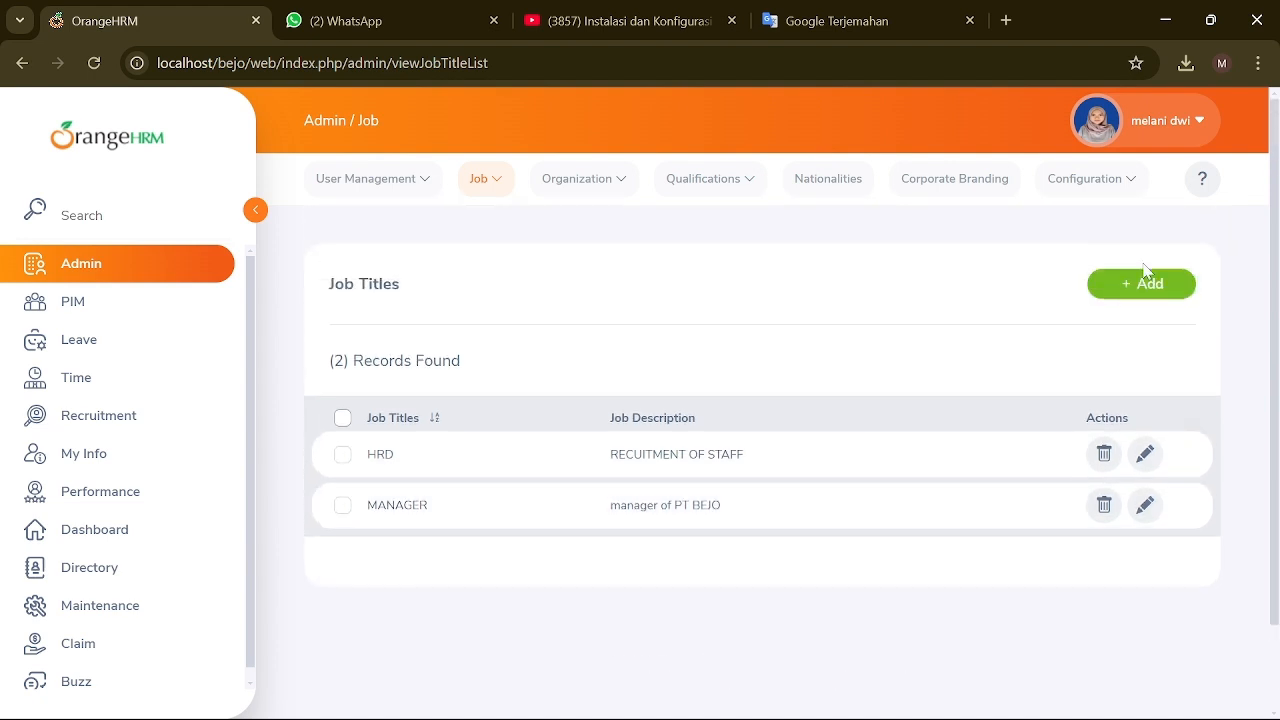
Step: Add an EDITOR job title described as 'EDITING OF PT PROJECT'
left_click(1140, 280)
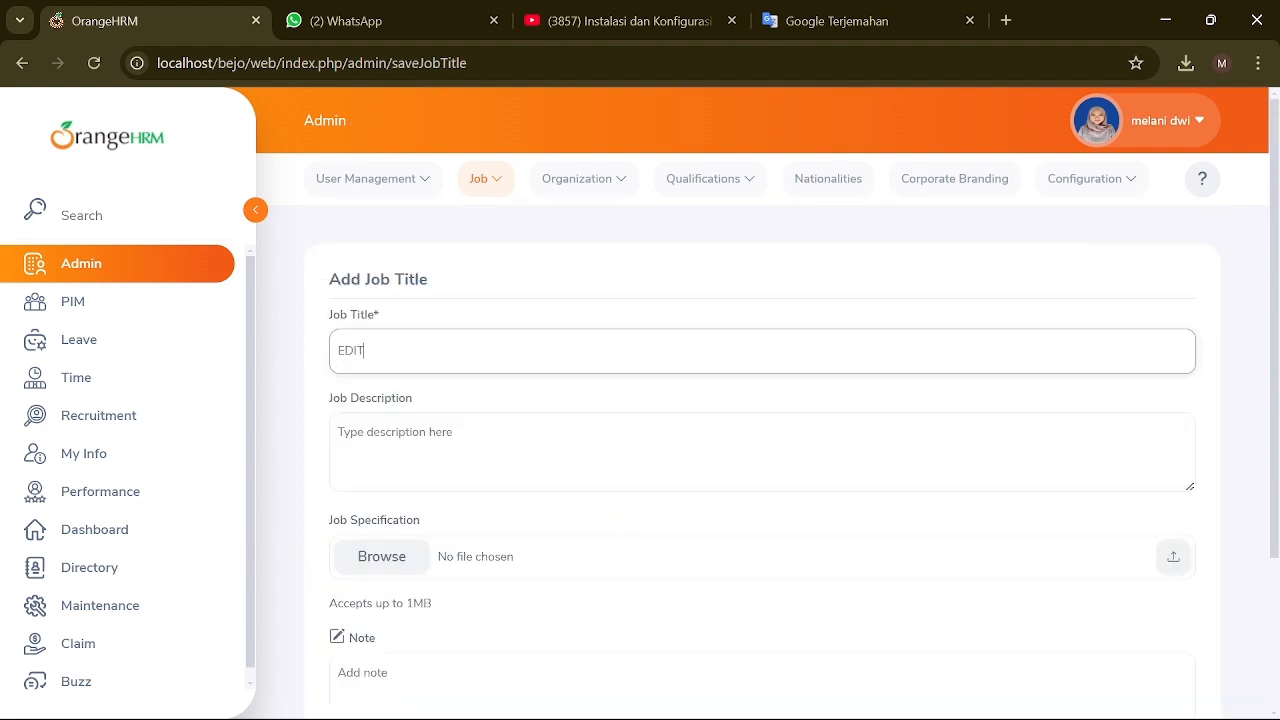
key("Tab")
type("ED")
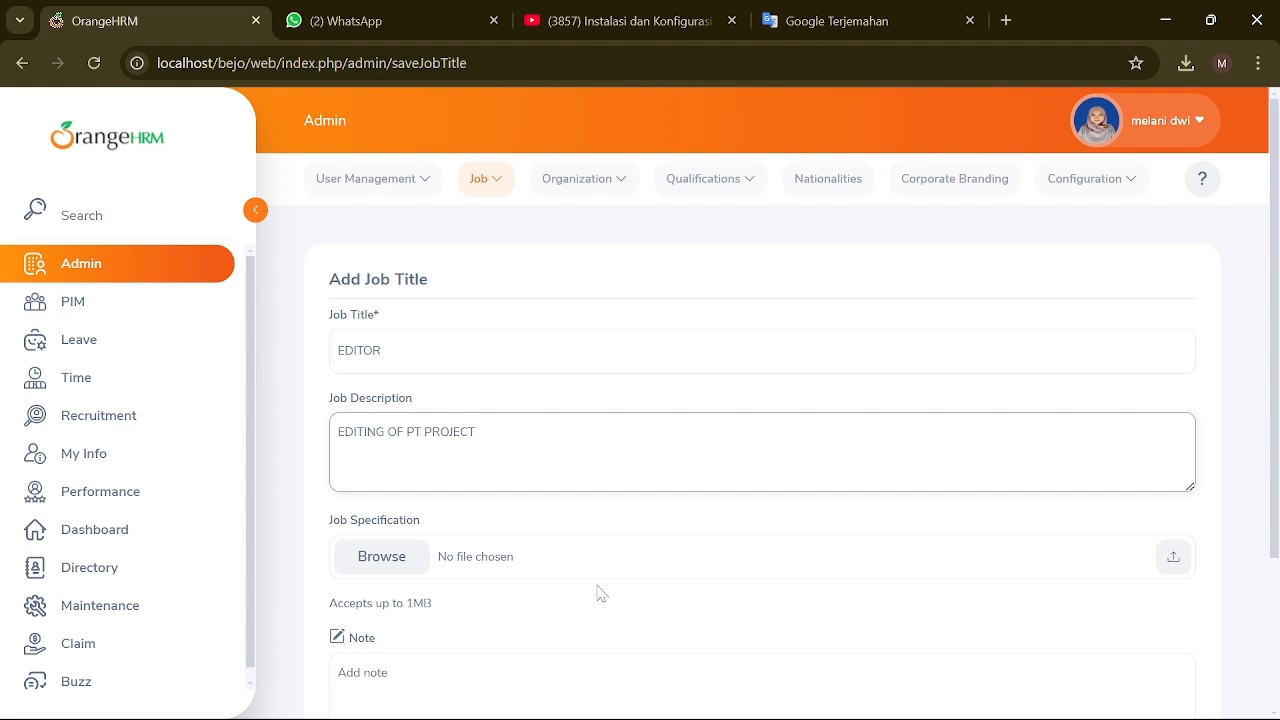
scroll(600, 594, "down", 3)
left_click(1145, 572)
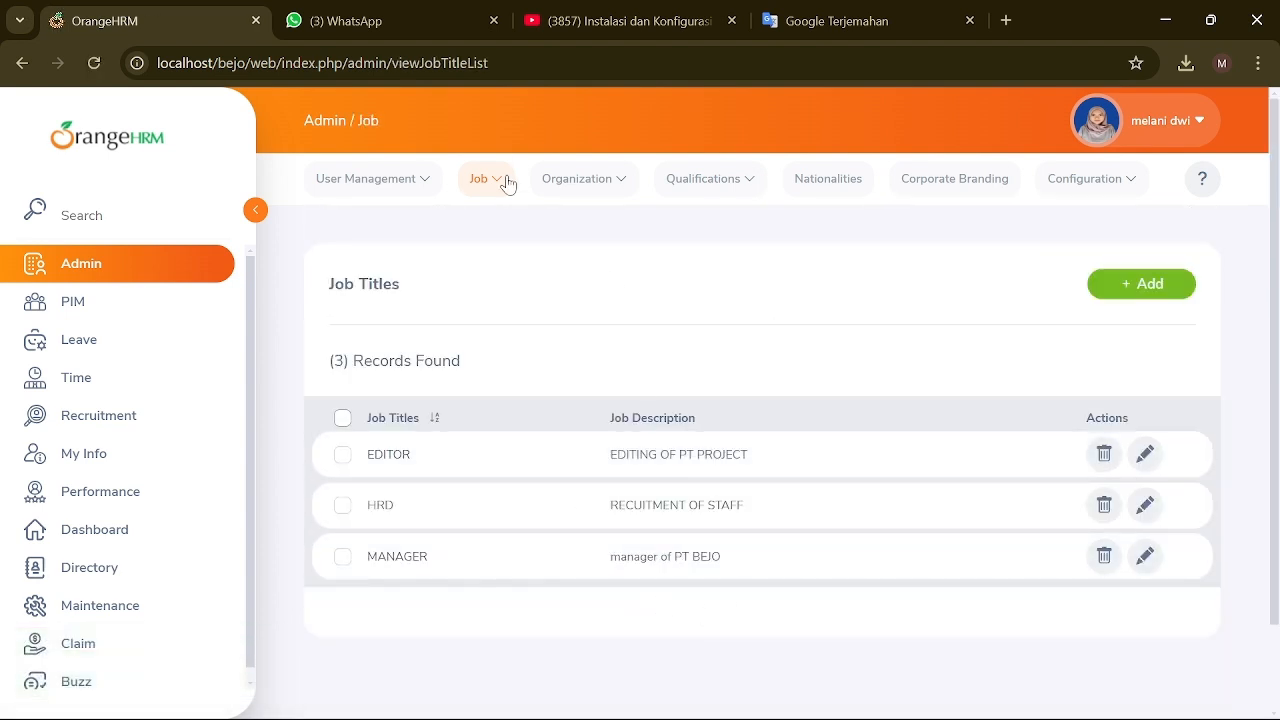
left_click(506, 181)
Step: Add pay grade MANAGER from Job > Pay Grades and save it
left_click(527, 271)
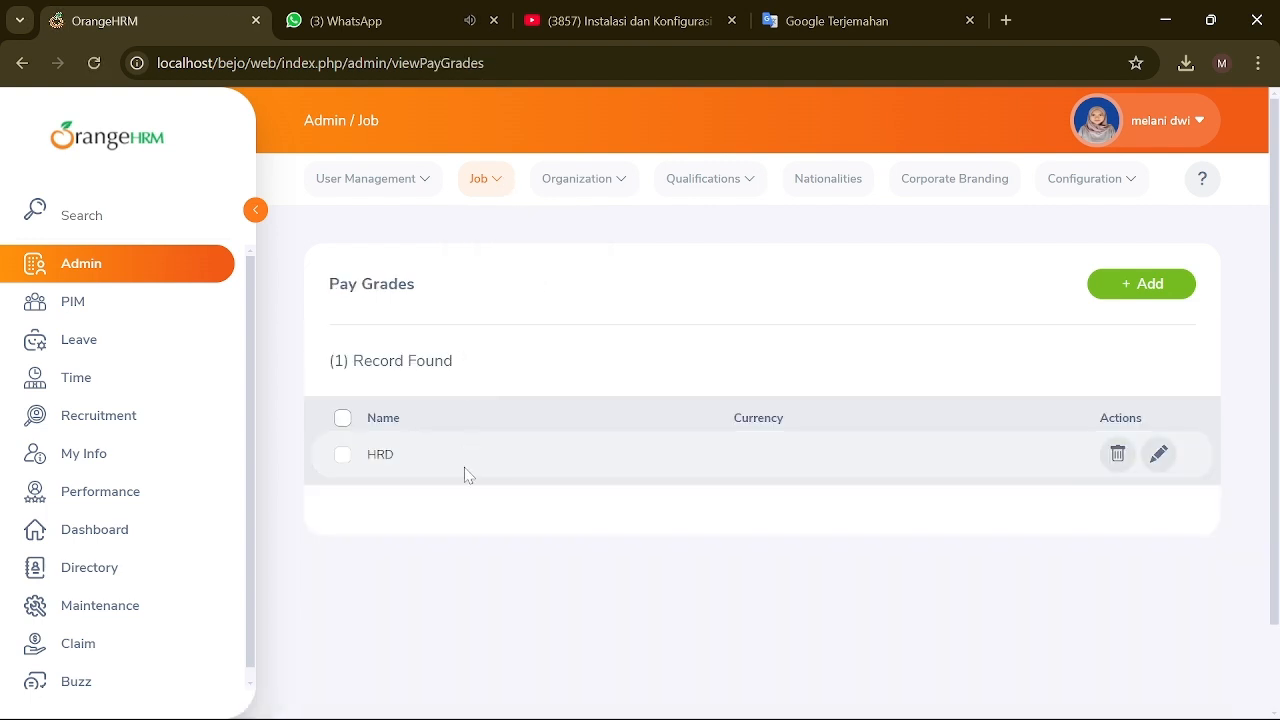
left_click(1120, 286)
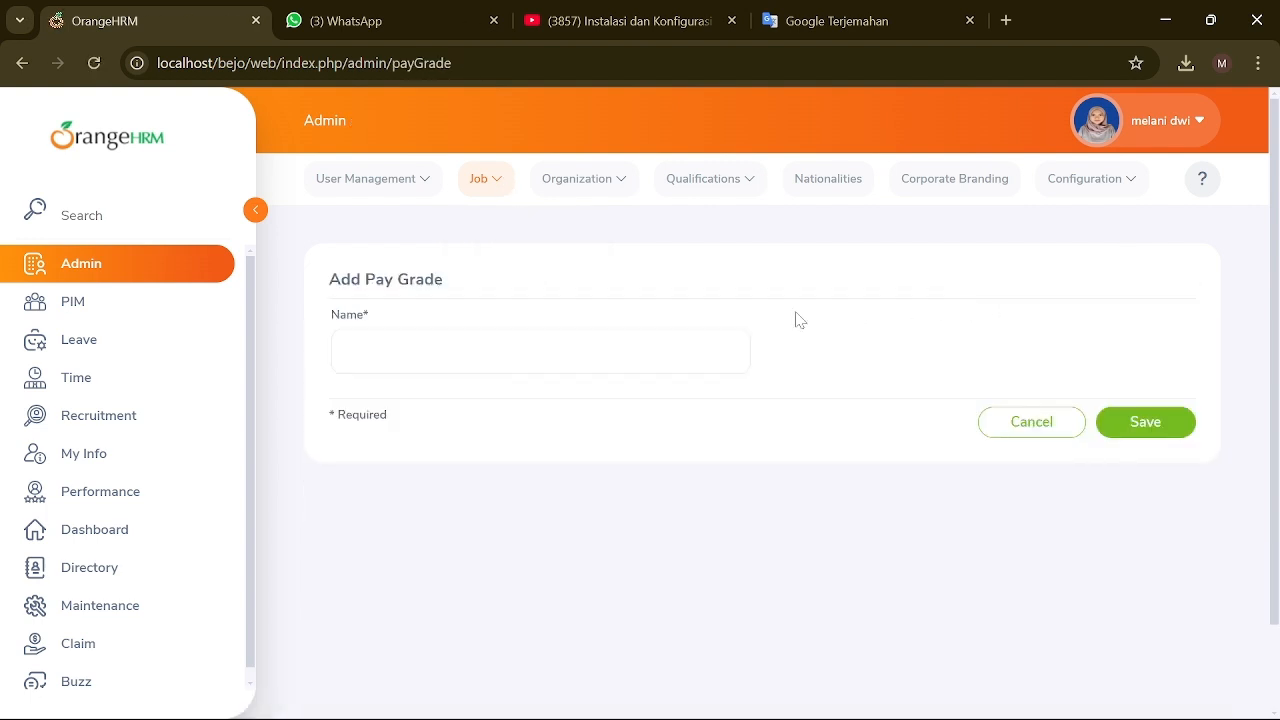
type("A")
key("BackSpace")
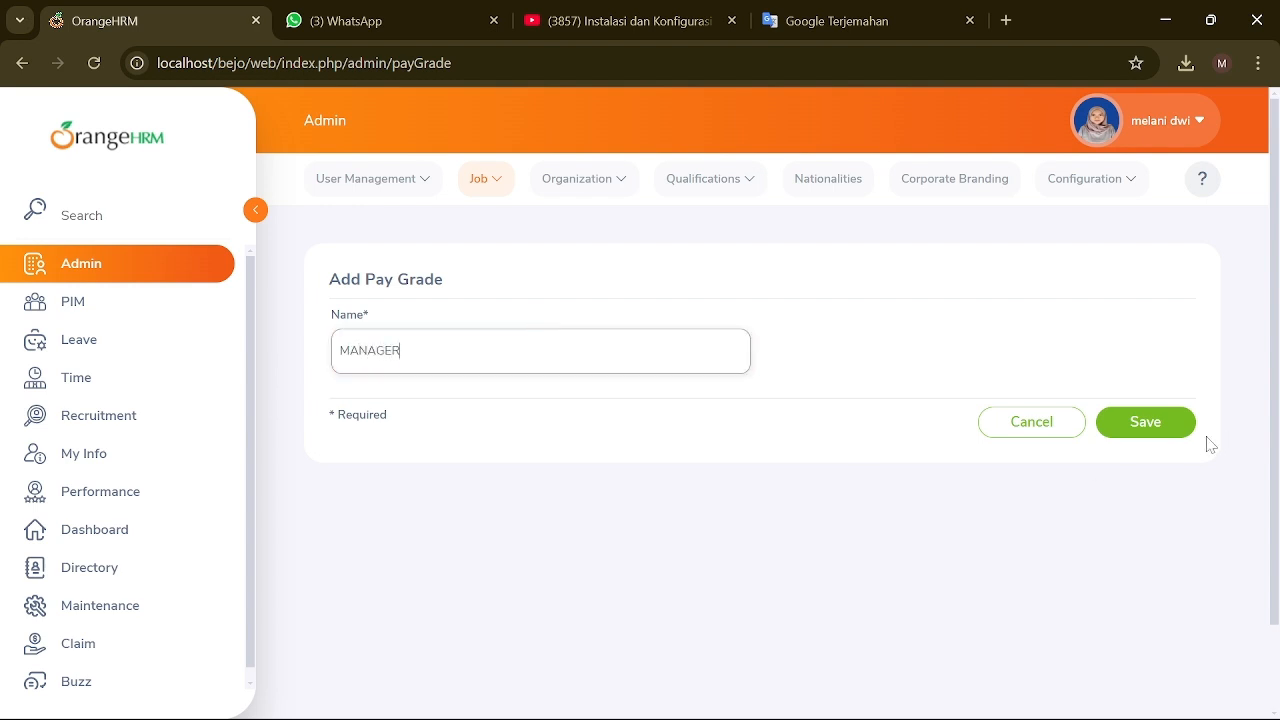
left_click(1152, 432)
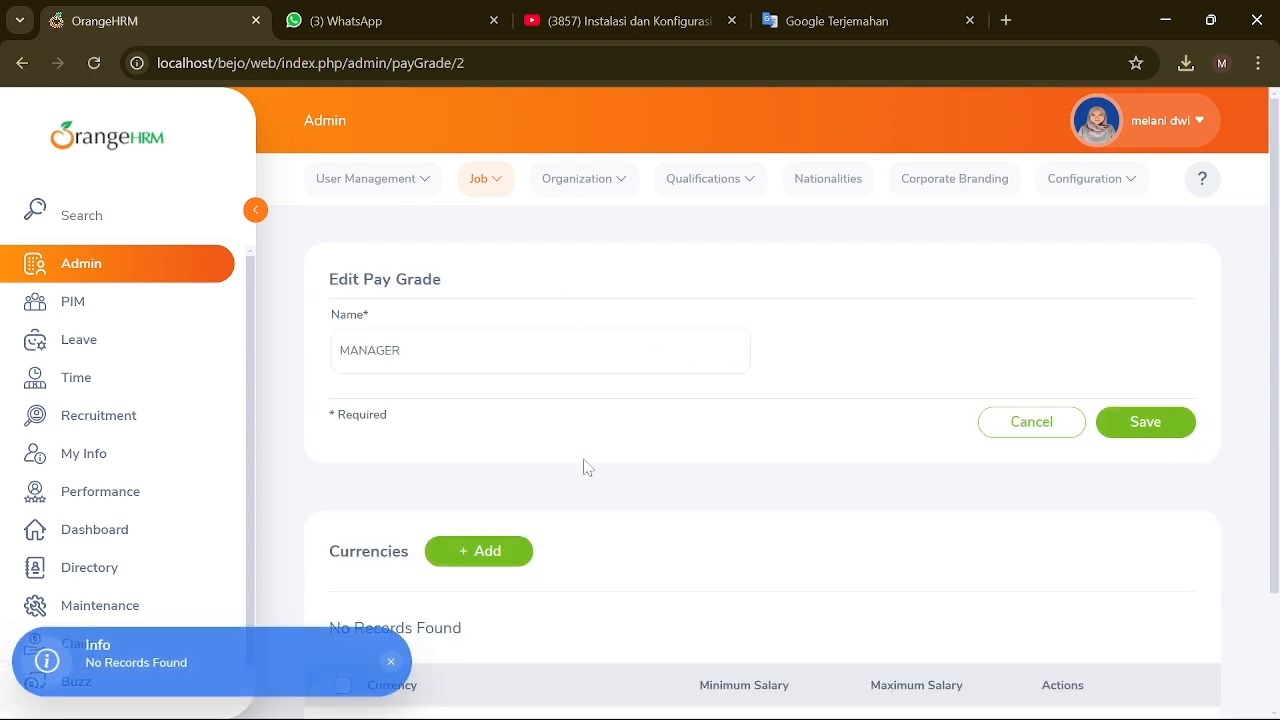
Step: Add IDR - Indonesian Rupiah to the grade with minimum 100000 and maximum 1000000
scroll(587, 467, "down", 2)
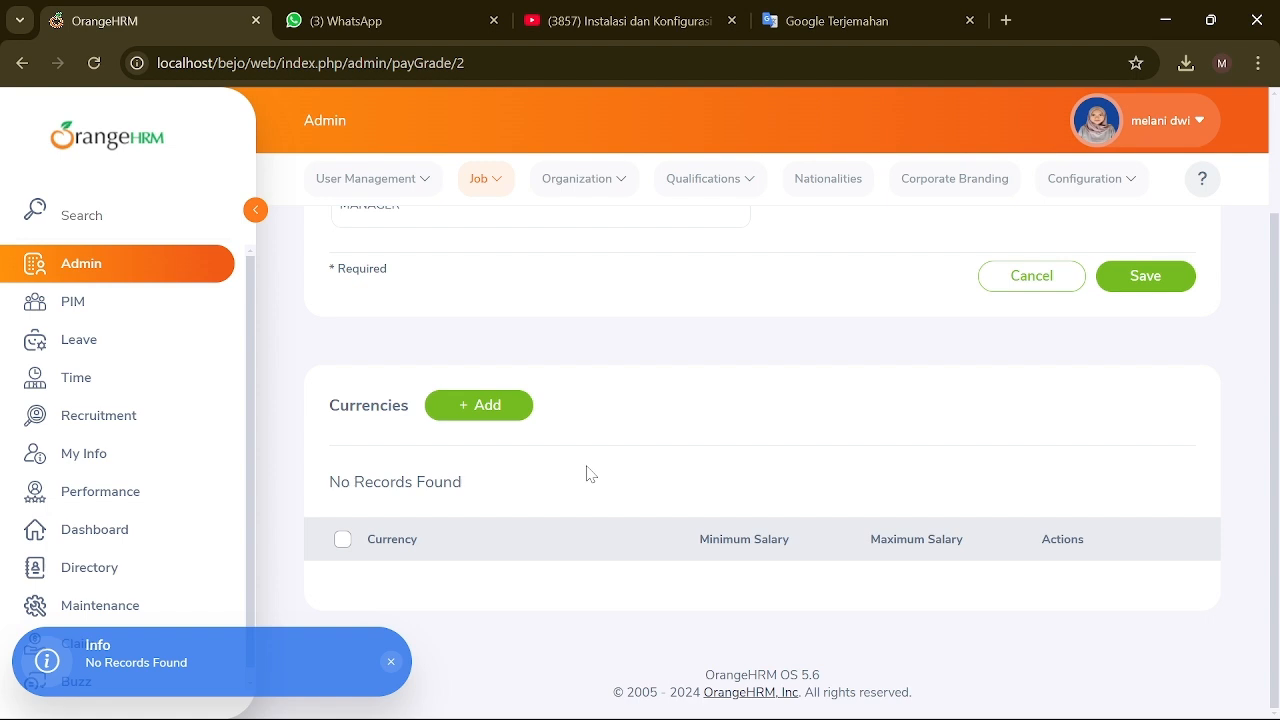
left_click(461, 416)
left_click(708, 462)
scroll(535, 535, "down", 5)
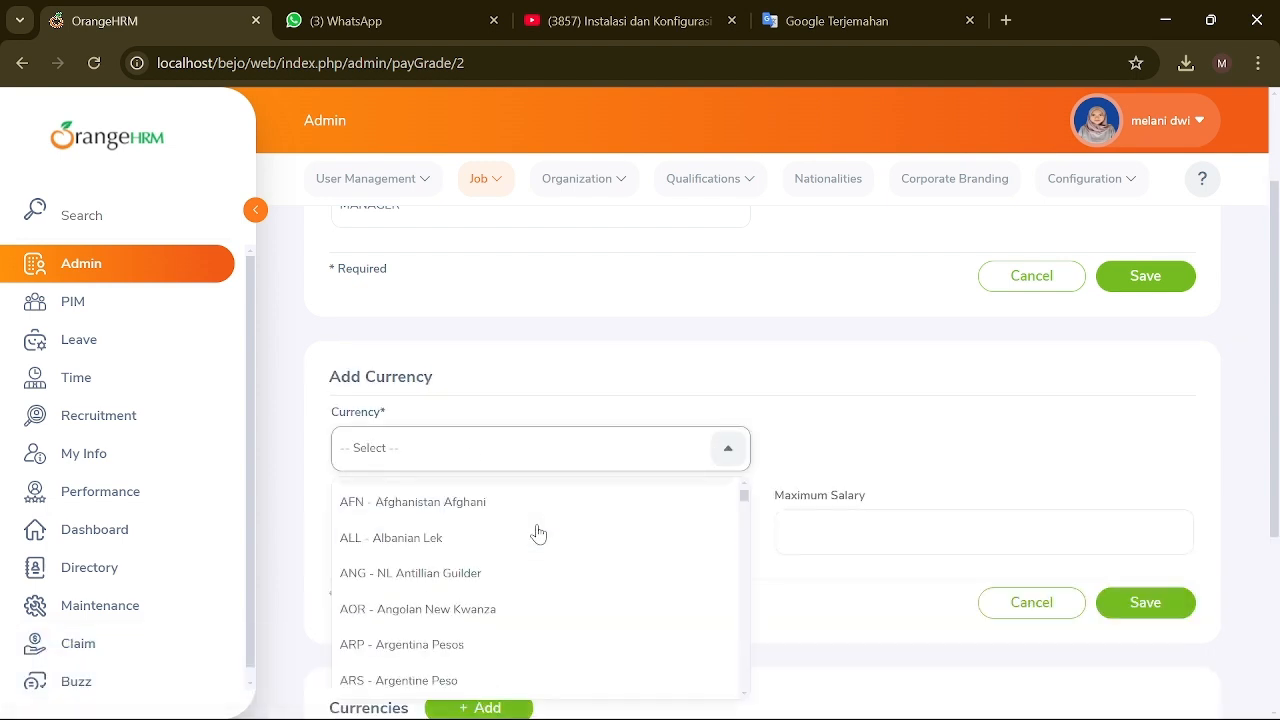
scroll(537, 542, "down", 12)
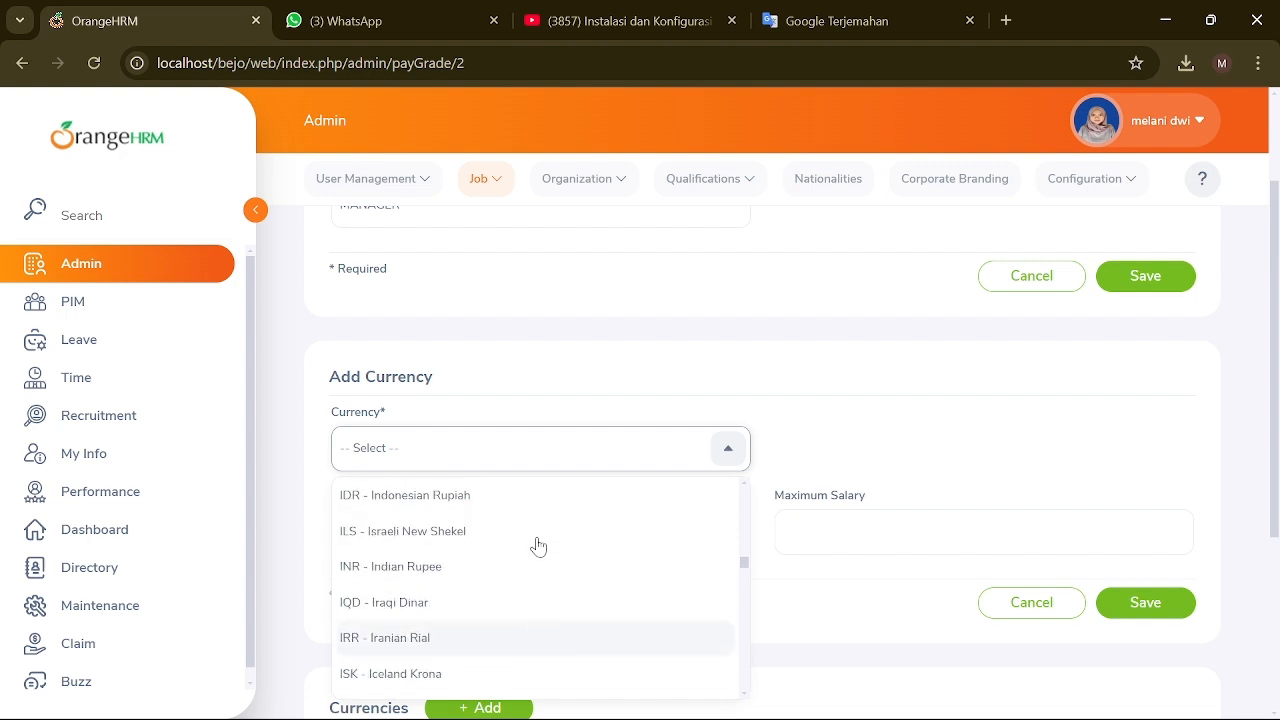
left_click(534, 496)
left_click(534, 532)
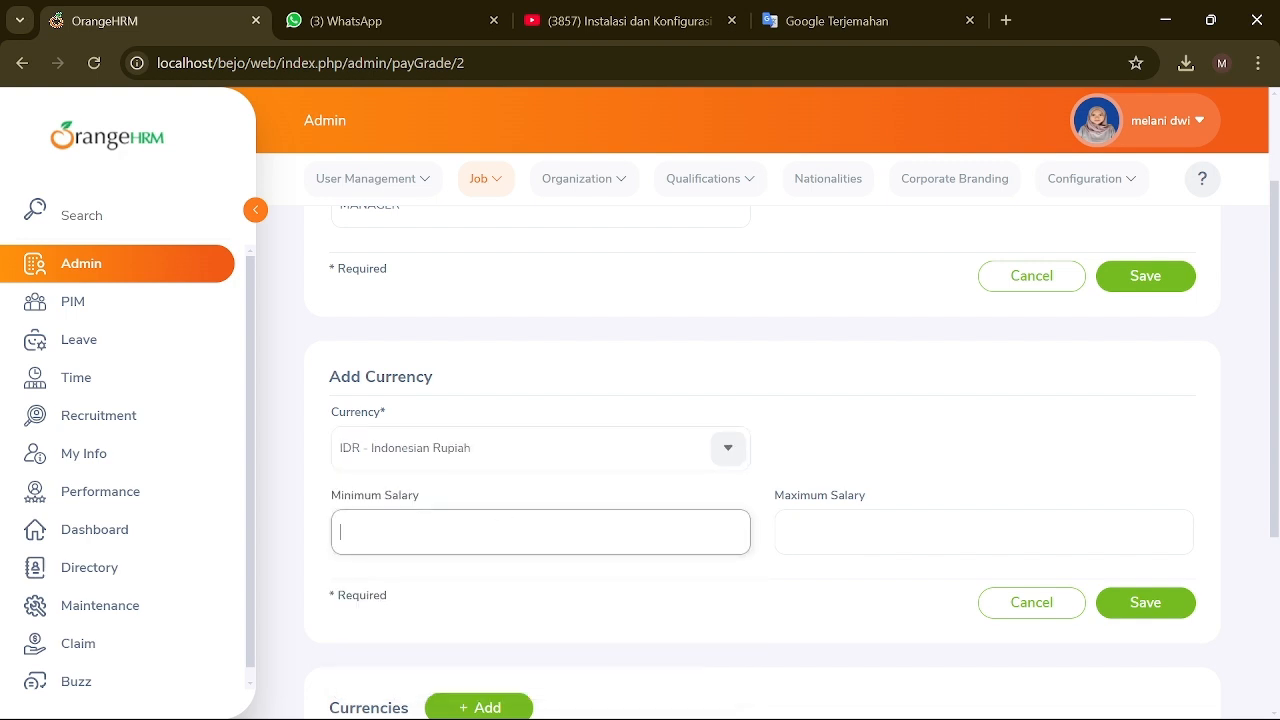
left_click(825, 538)
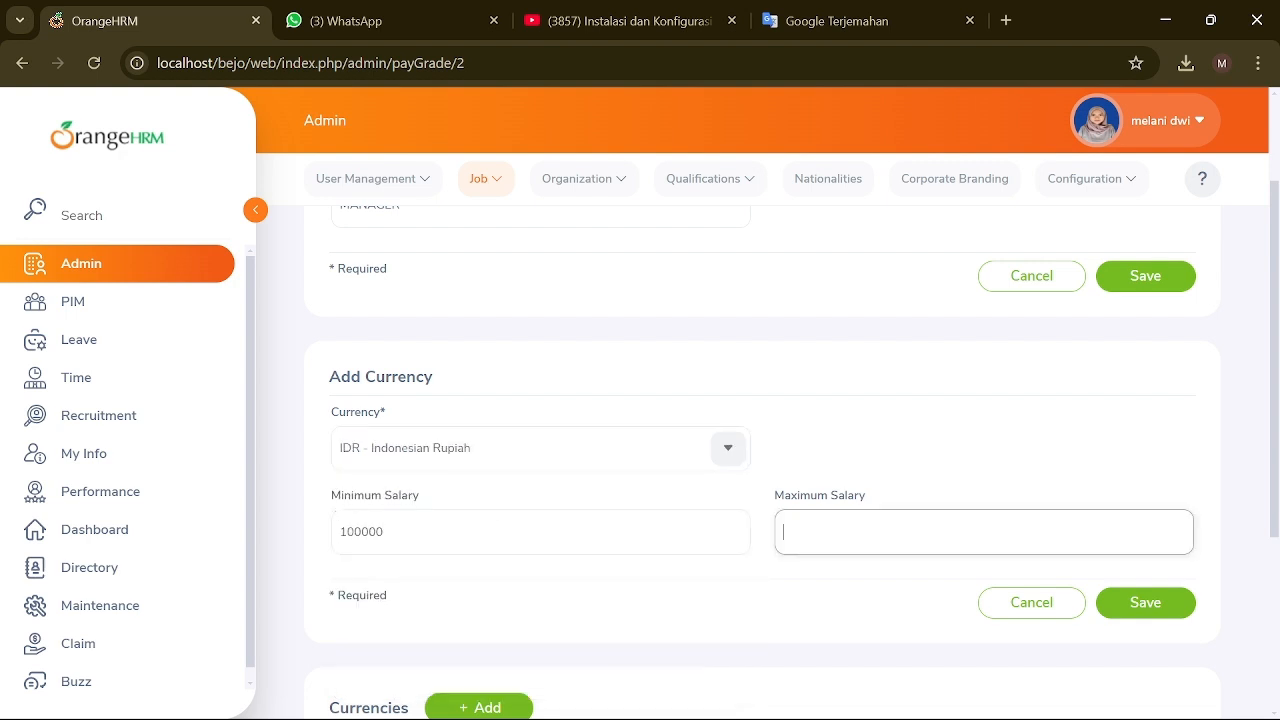
type("80")
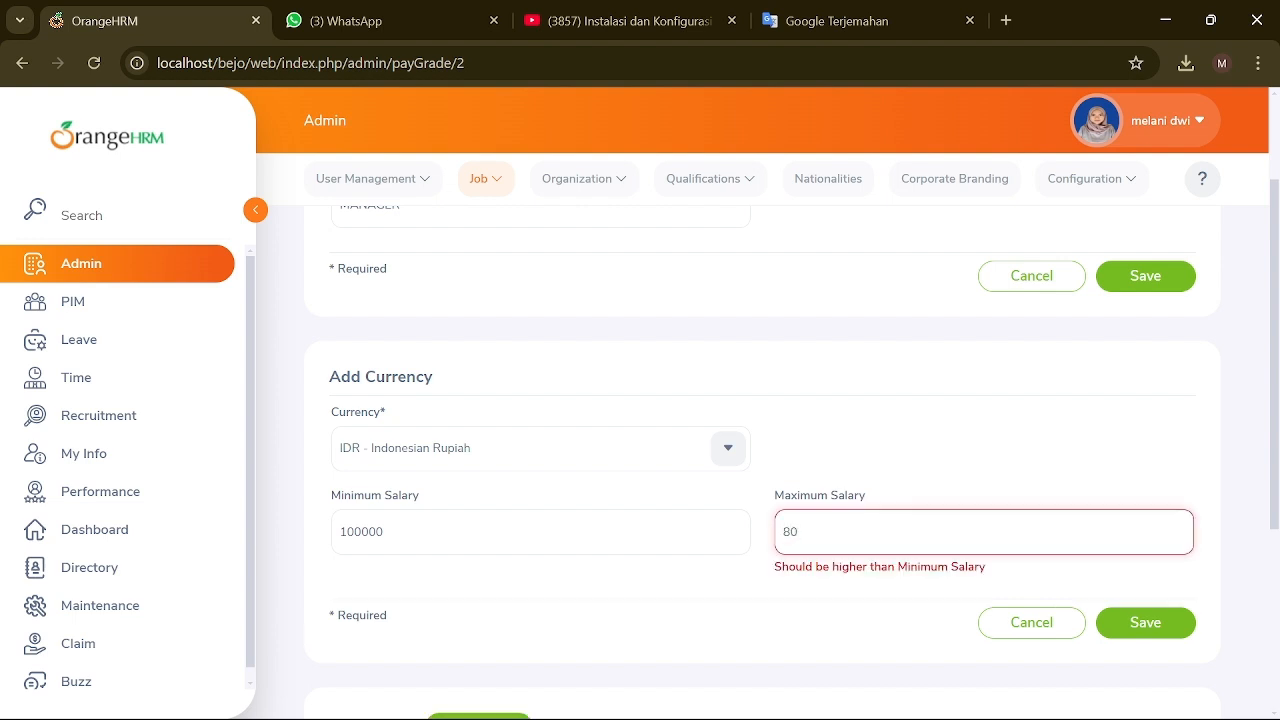
key("BackSpace")
key("BackSpace")
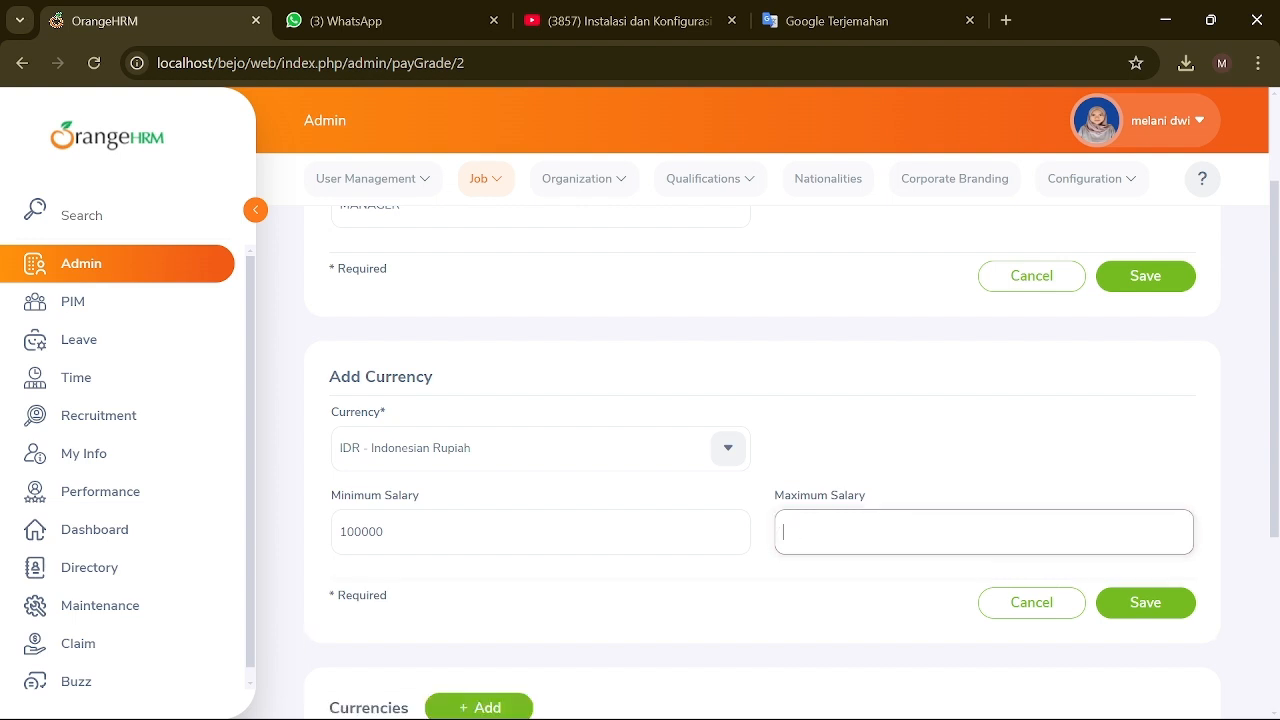
type("10")
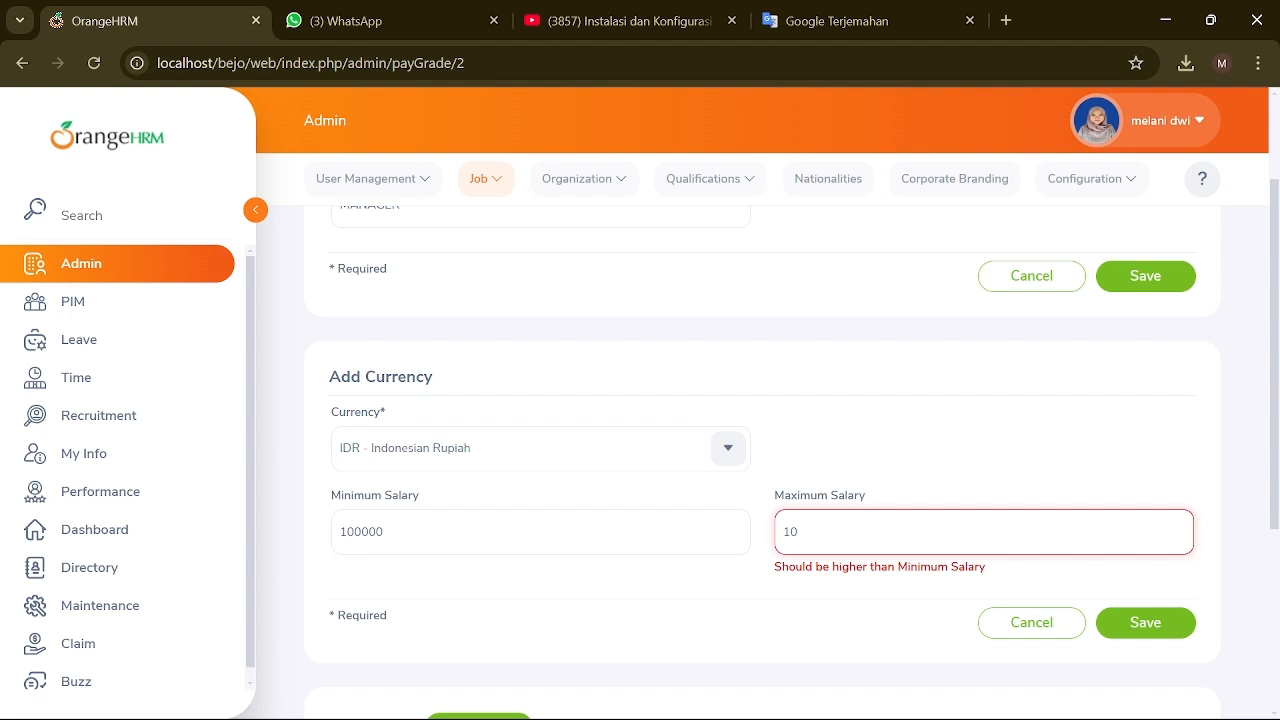
type("00000")
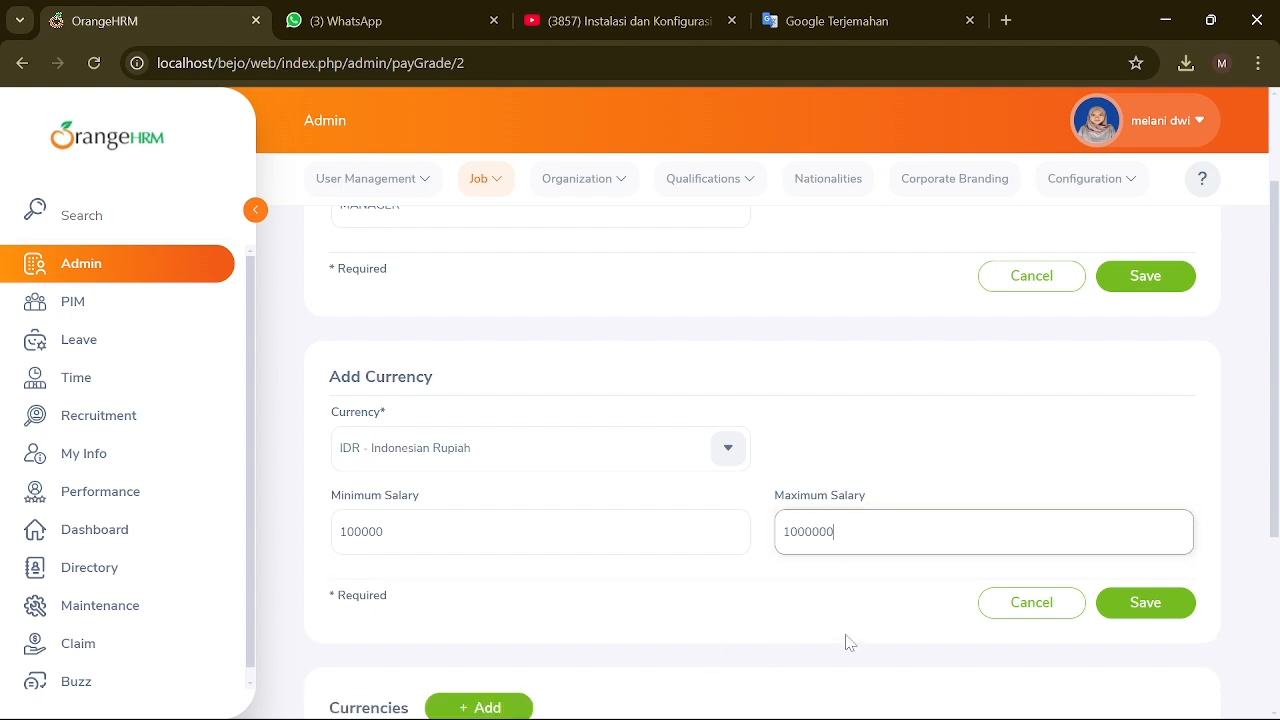
Step: Save the IDR salary range and re-save the MANAGER pay grade
scroll(845, 642, "down", 2)
scroll(845, 642, "up", 2)
scroll(620, 577, "down", 3)
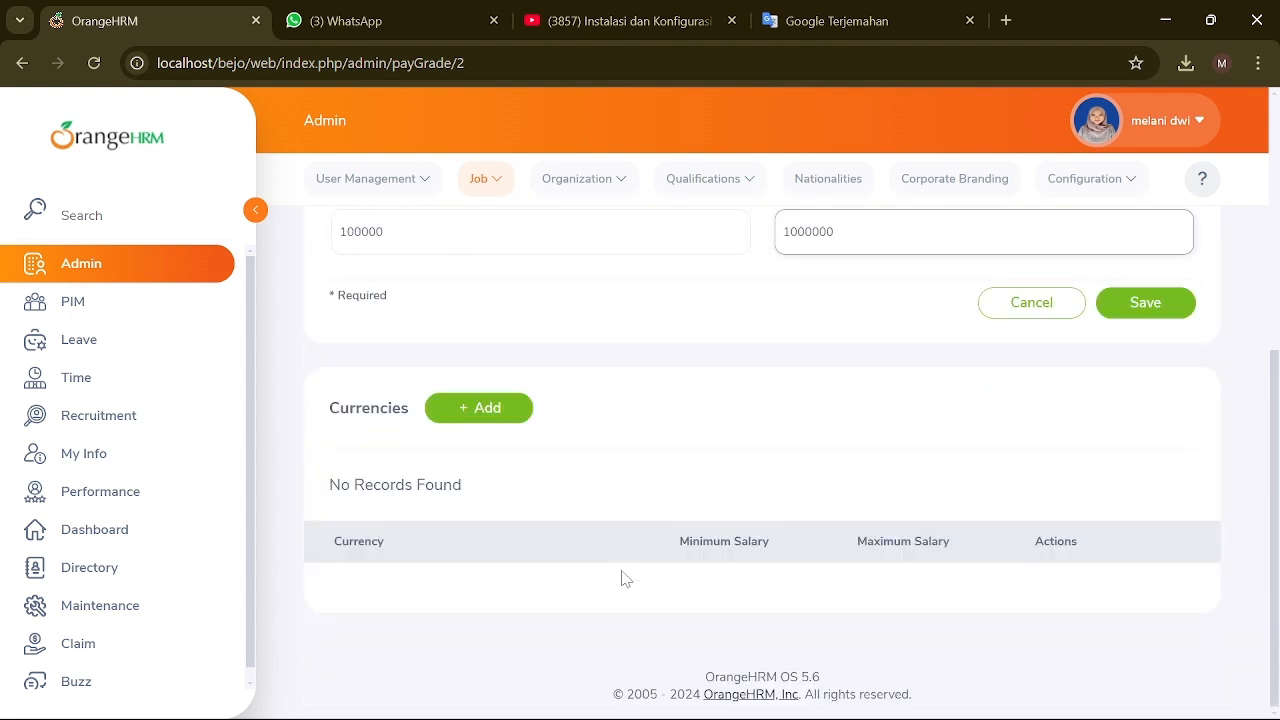
scroll(680, 523, "up", 3)
left_click(1130, 604)
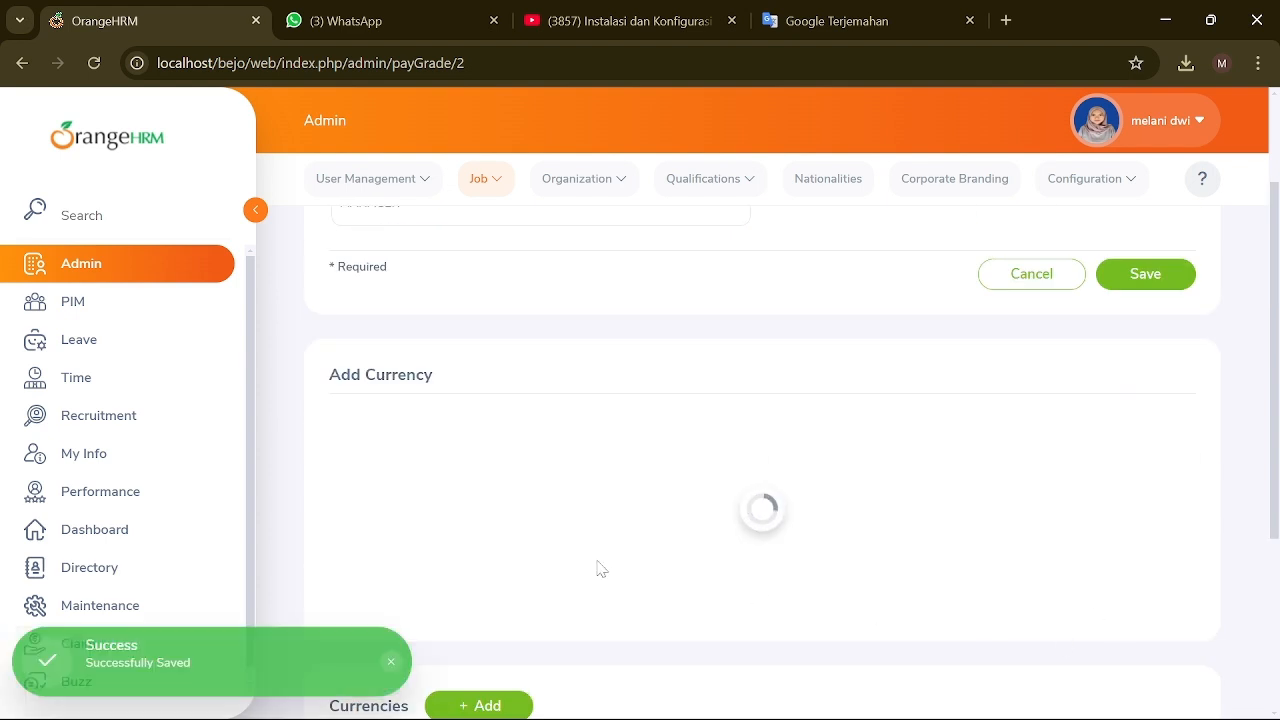
scroll(600, 569, "up", 3)
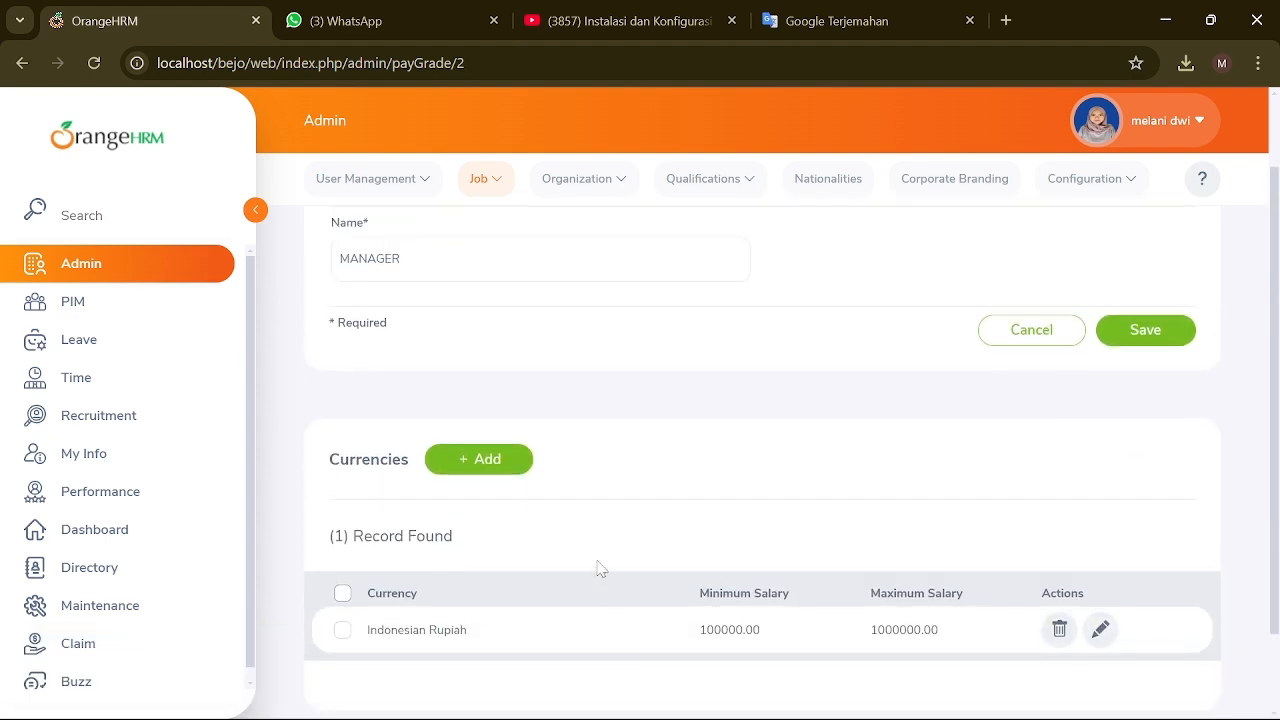
scroll(812, 455, "down", 4)
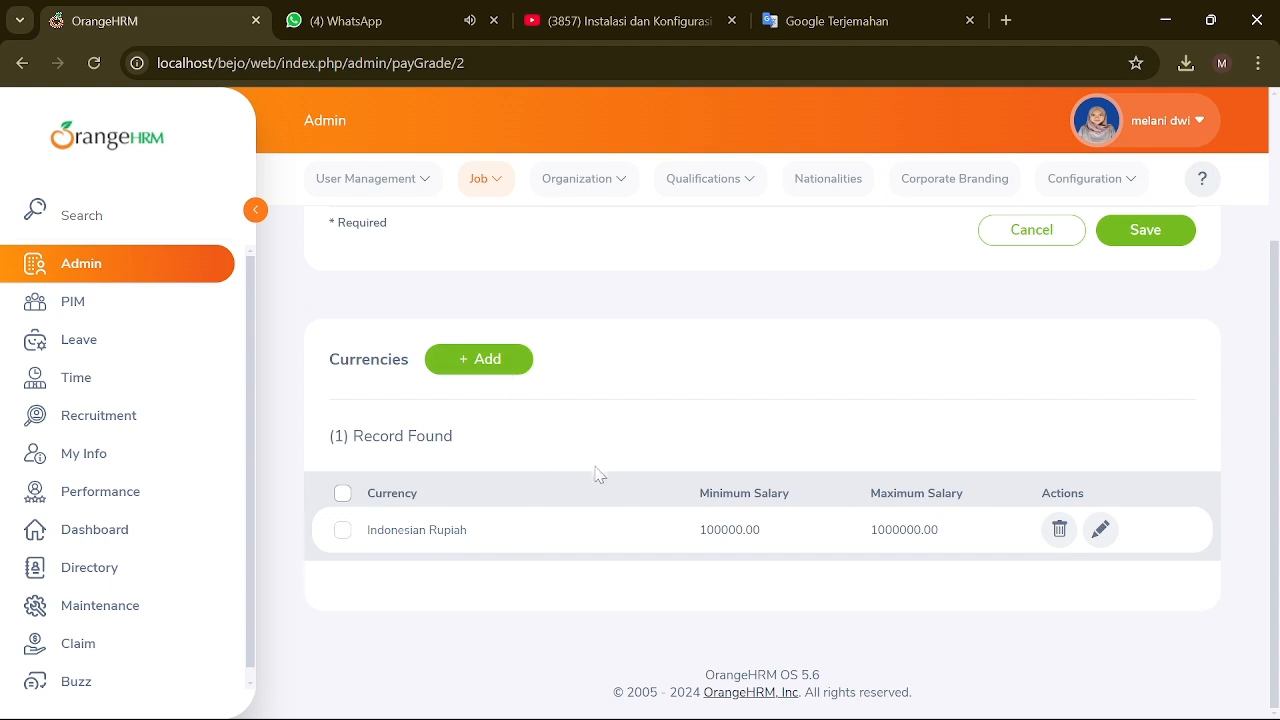
scroll(596, 472, "up", 2)
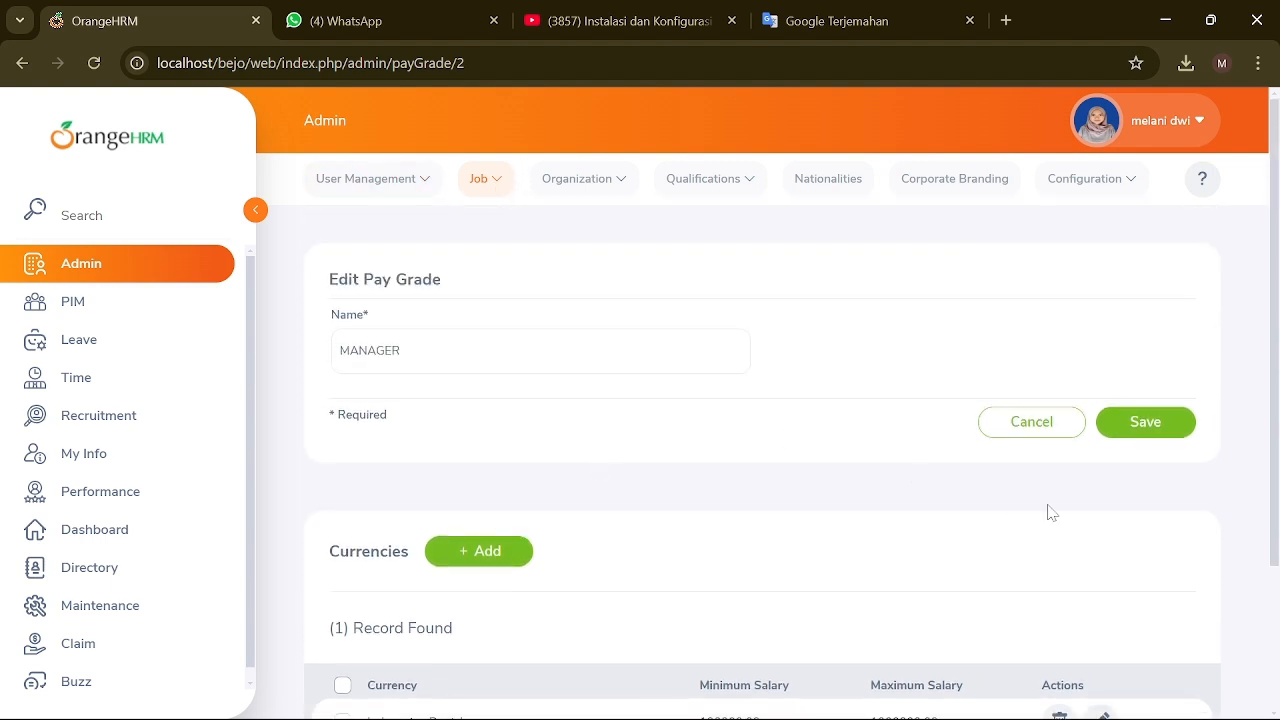
left_click(1140, 428)
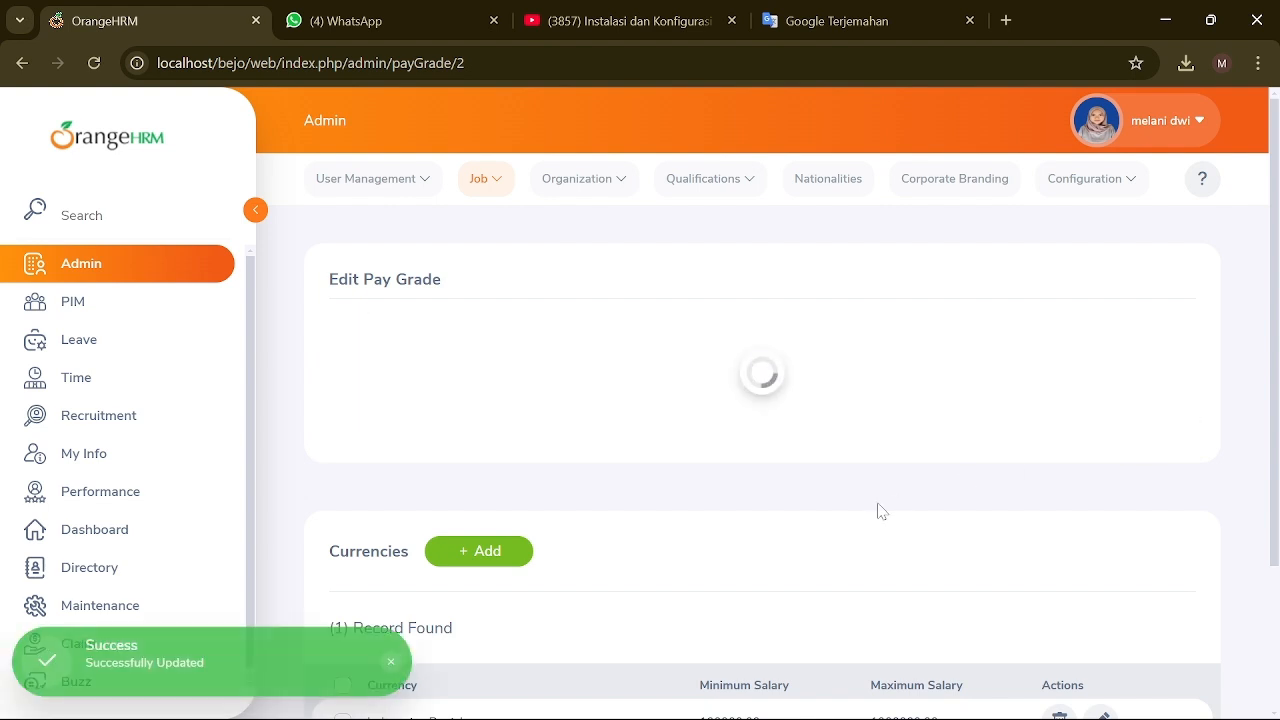
scroll(835, 520, "down", 2)
scroll(840, 527, "down", 1)
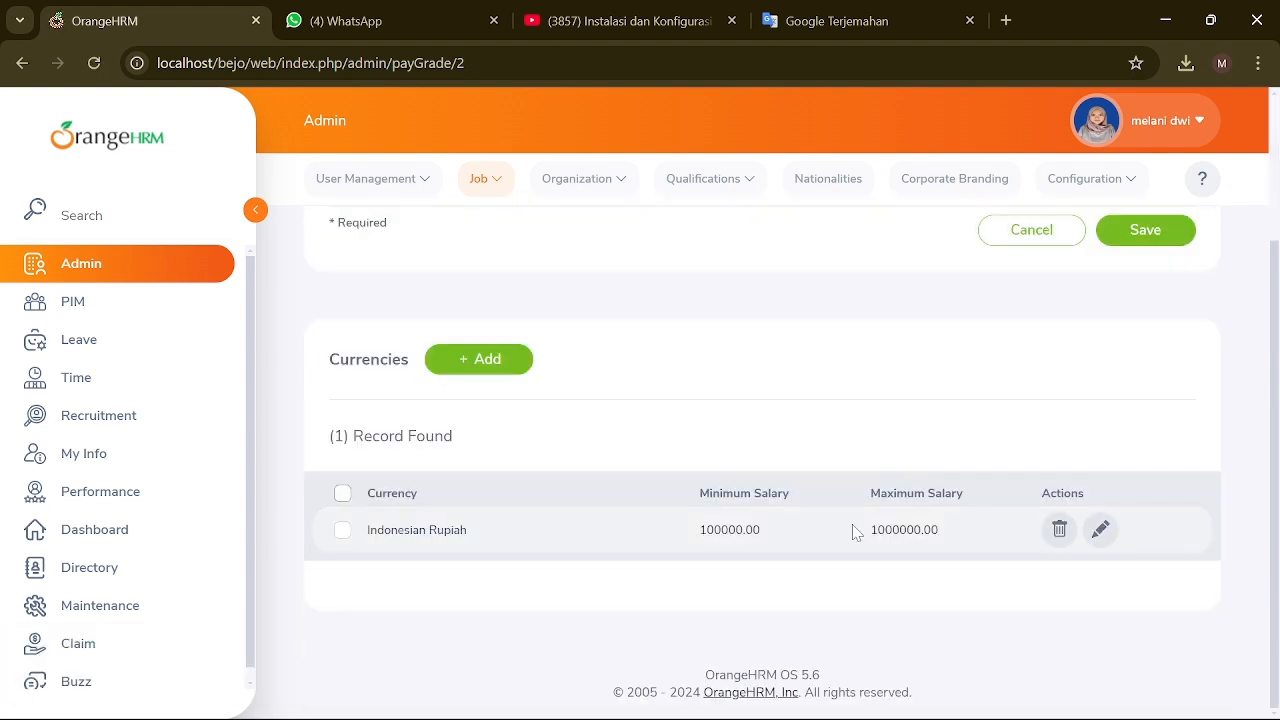
scroll(835, 495, "up", 3)
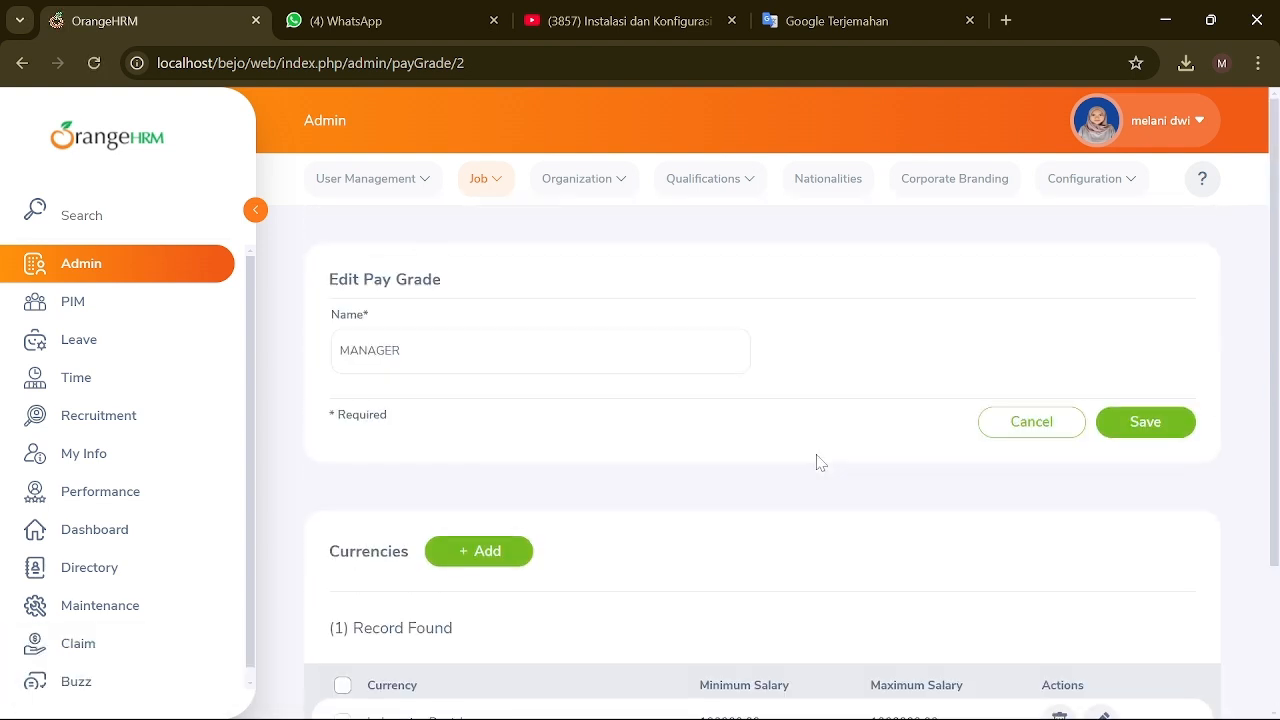
Step: In Employment Status, leave TETAP unchanged and add a new MAGANG status
left_click(484, 186)
left_click(529, 308)
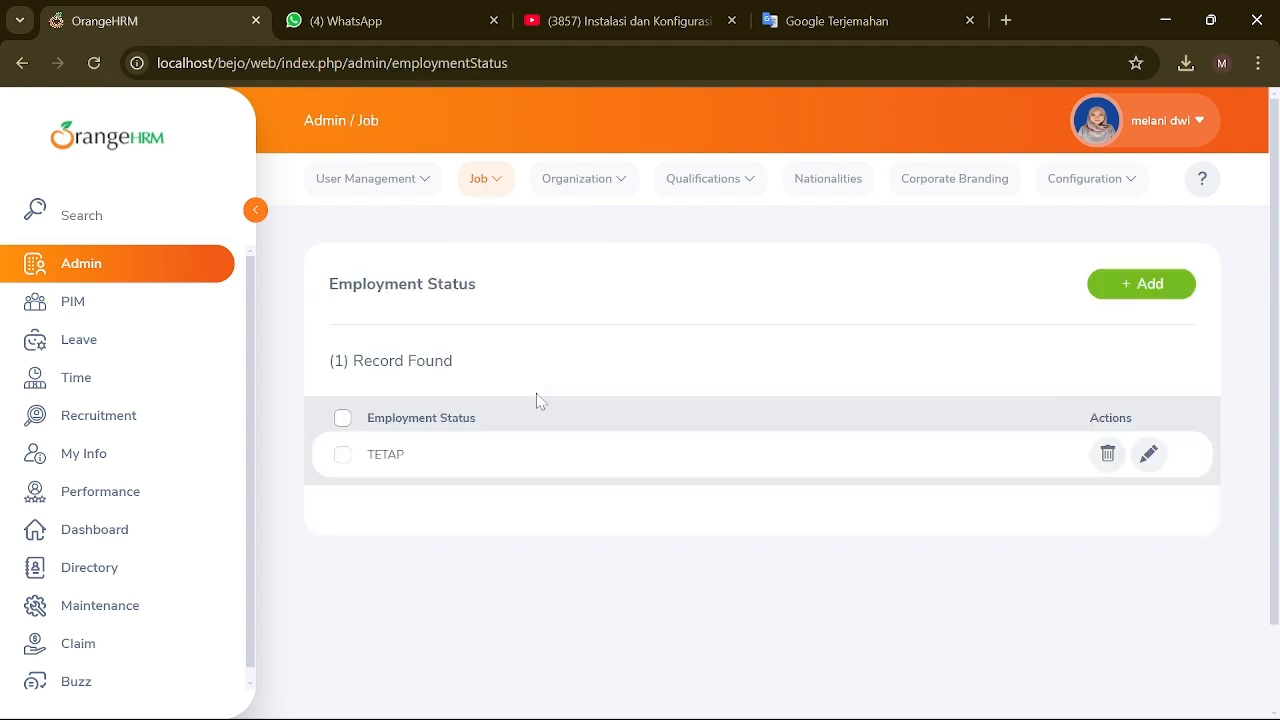
left_click(1148, 455)
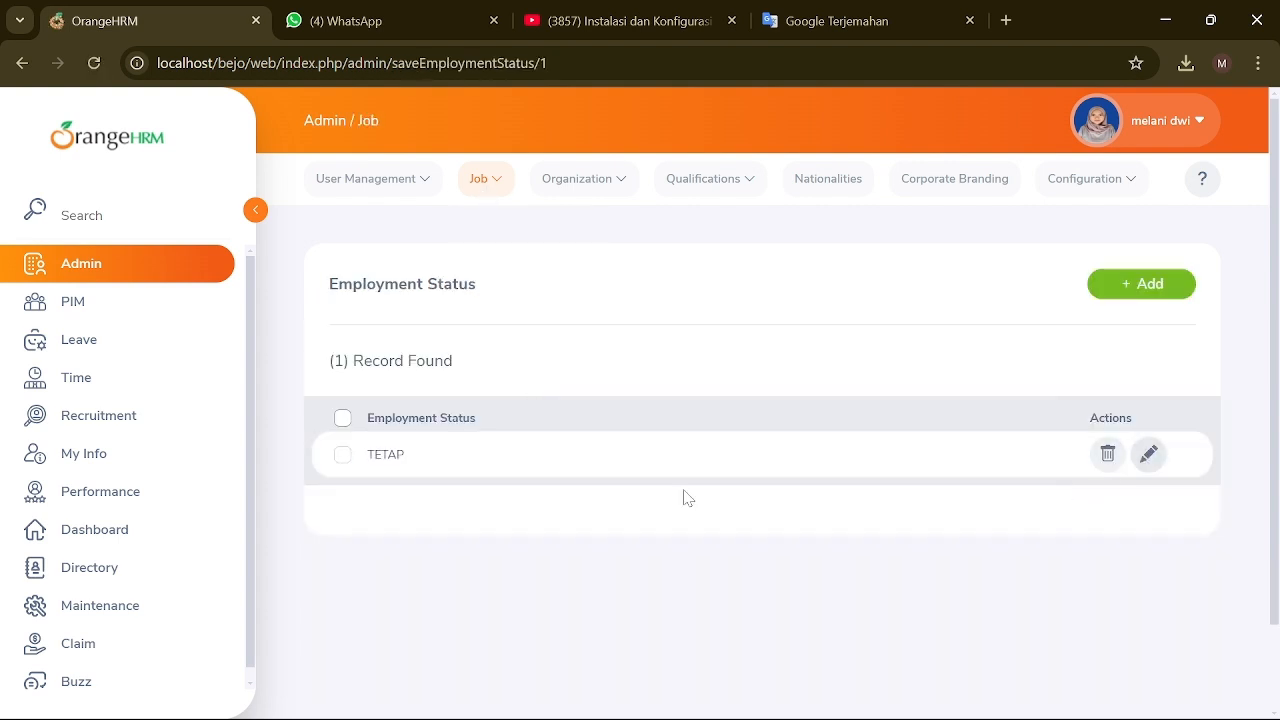
left_click(1068, 418)
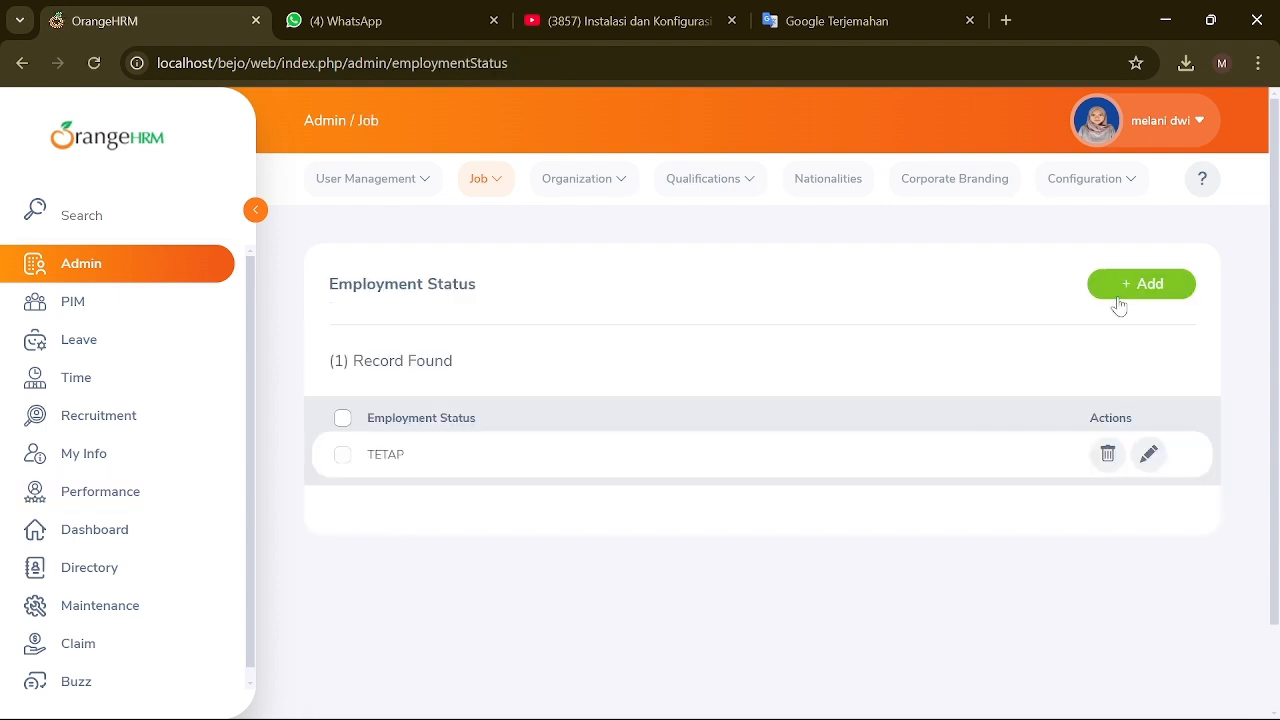
left_click(1122, 292)
left_click(762, 352)
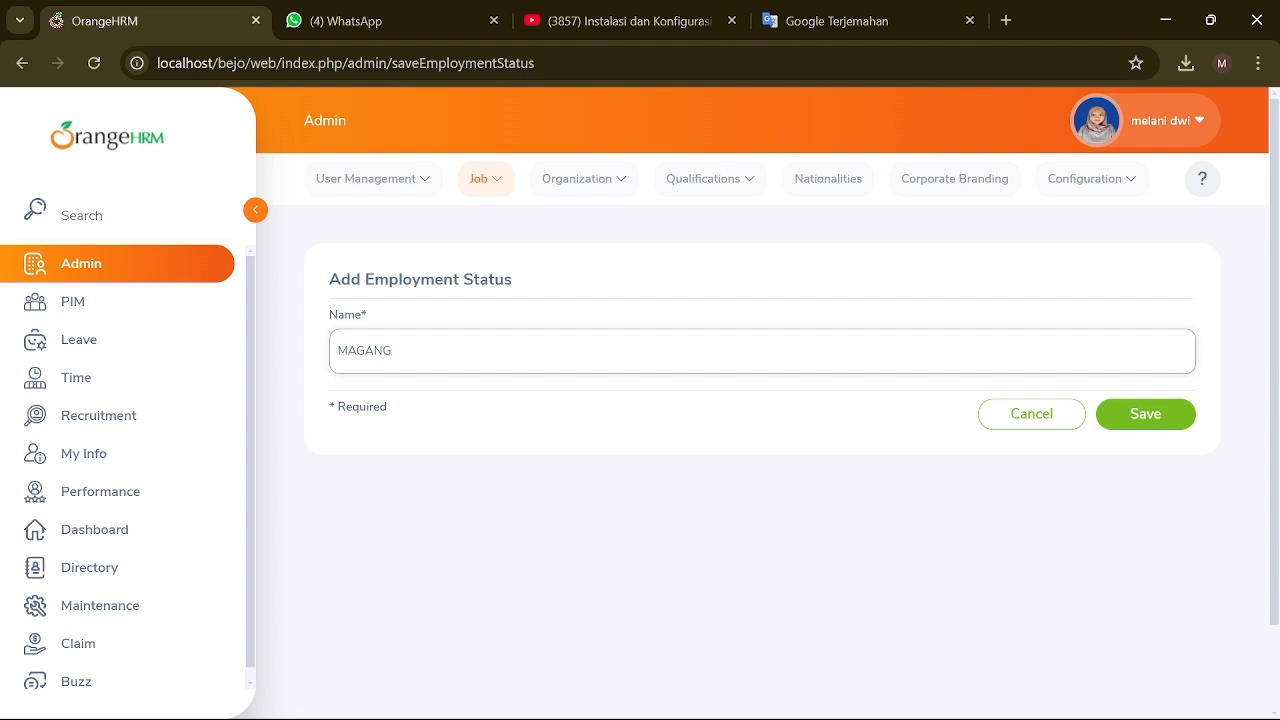
left_click(1154, 419)
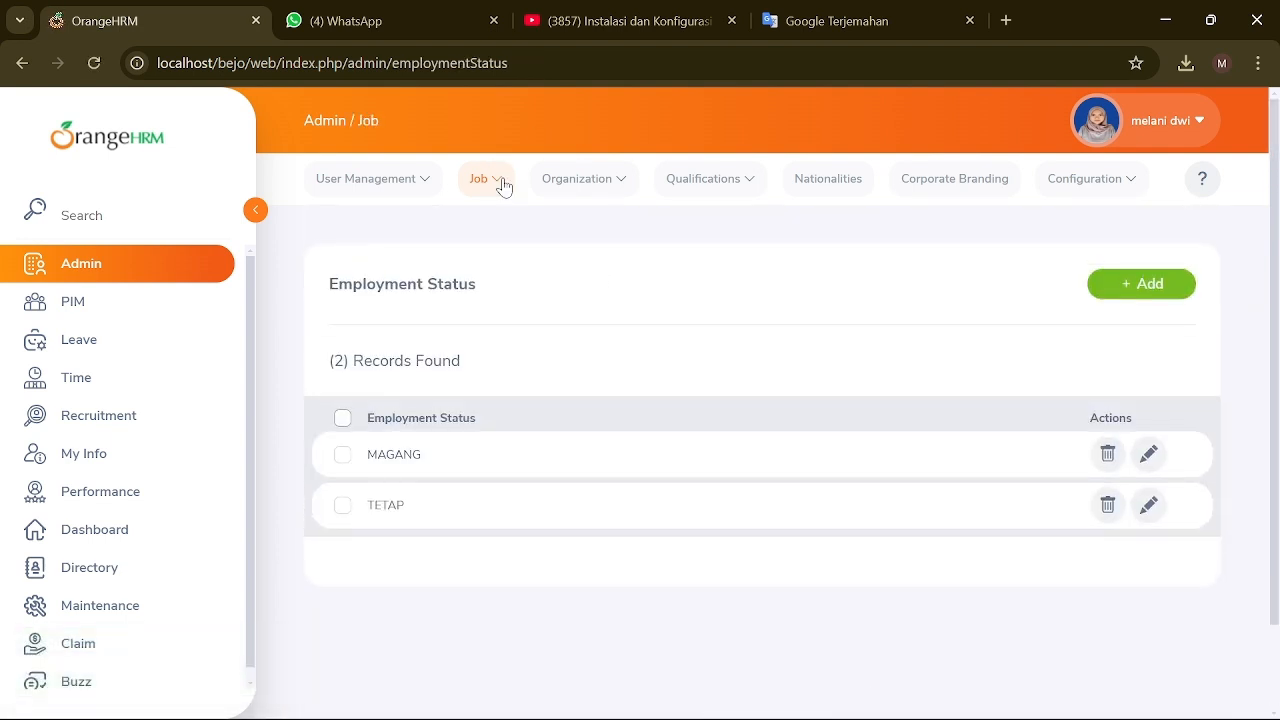
left_click(503, 183)
Step: Add a new job category named MARKETING
left_click(528, 331)
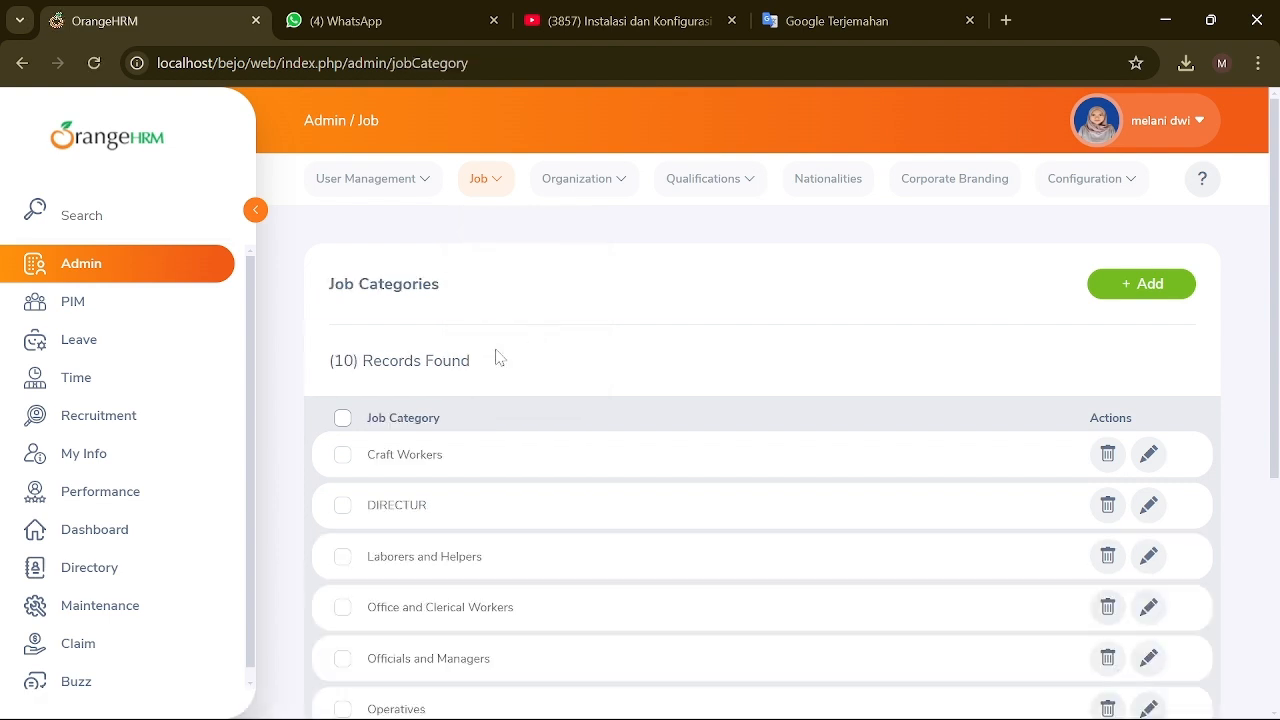
scroll(498, 463, "down", 3)
scroll(498, 463, "up", 3)
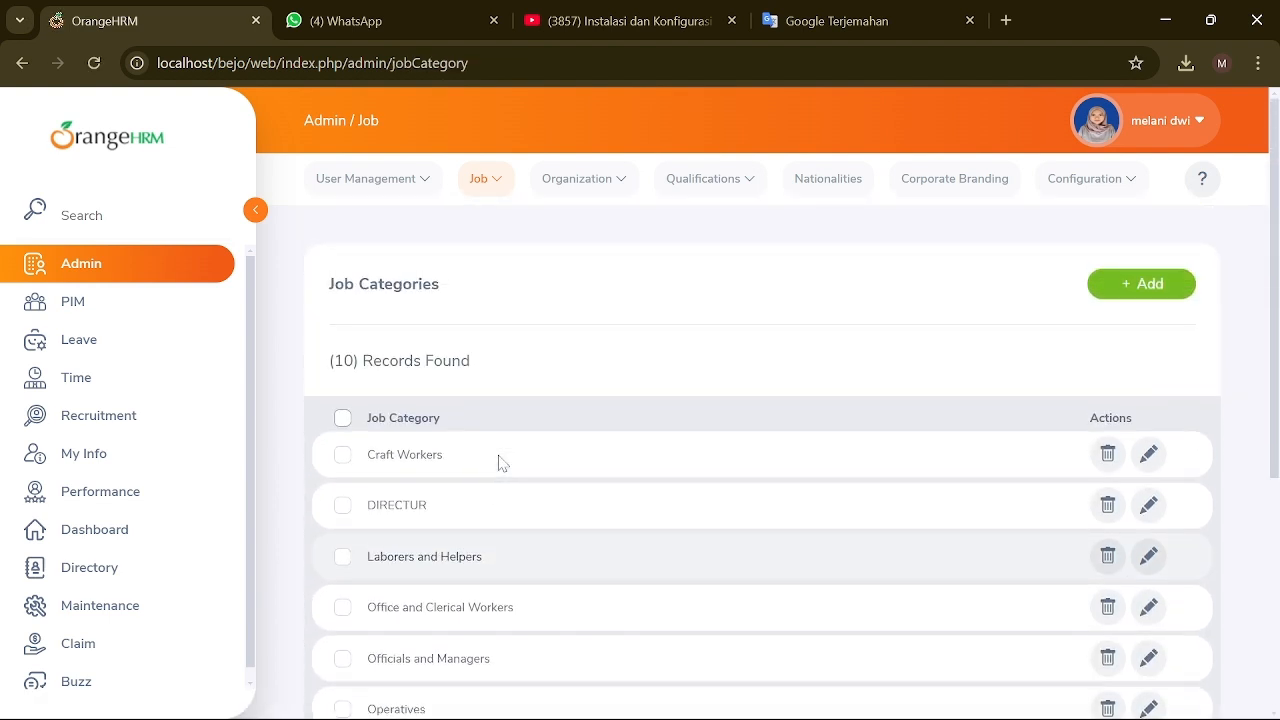
left_click(1121, 289)
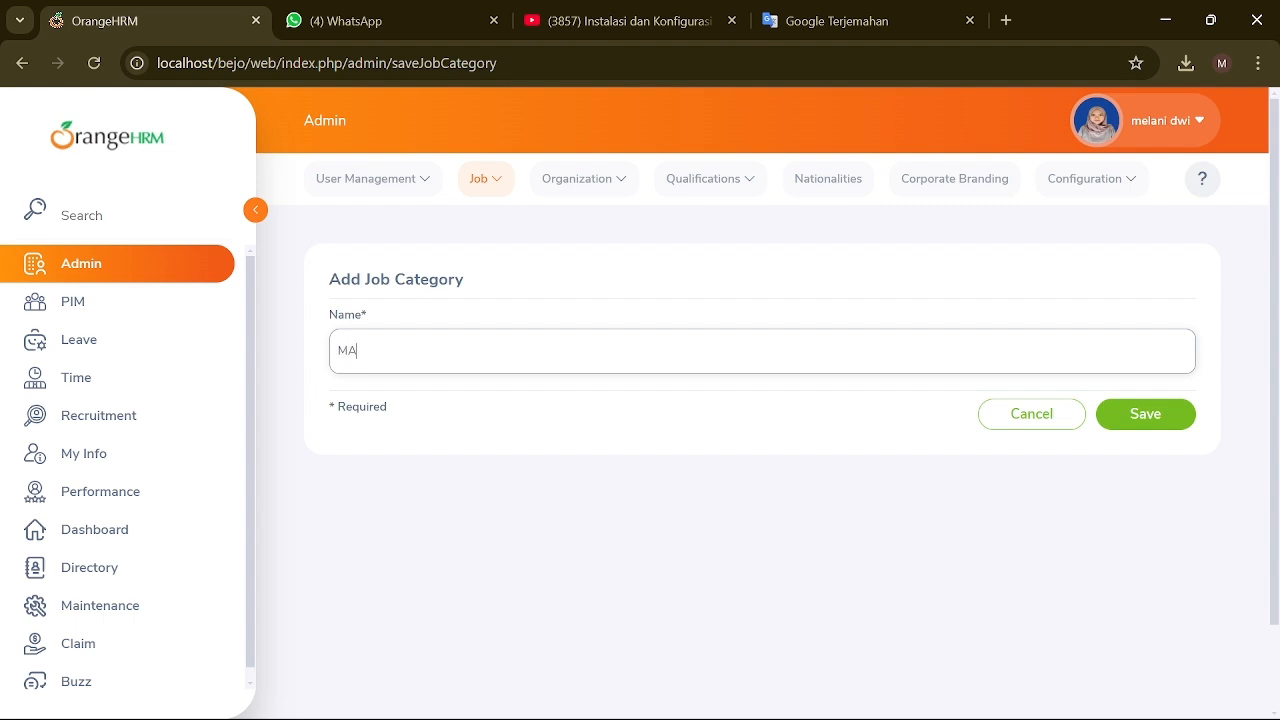
left_click(1130, 410)
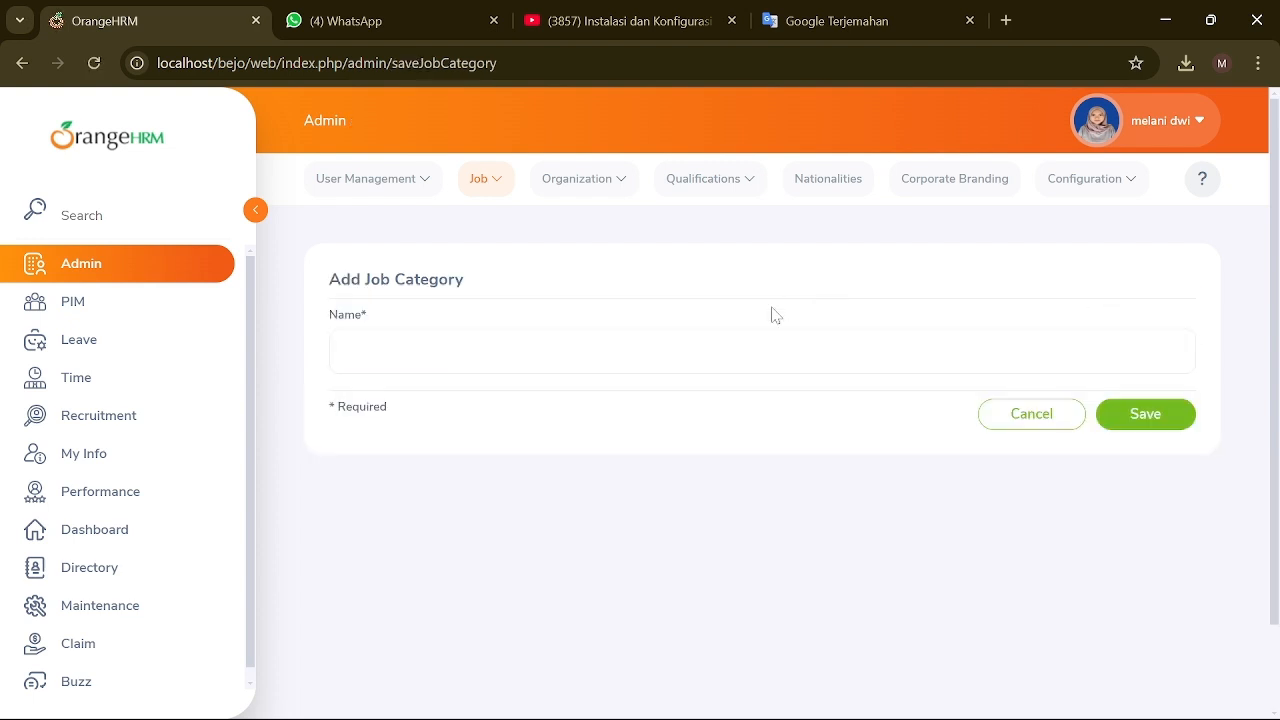
Step: Add another job category named EDITING, bringing the list to 12 records
left_click(775, 351)
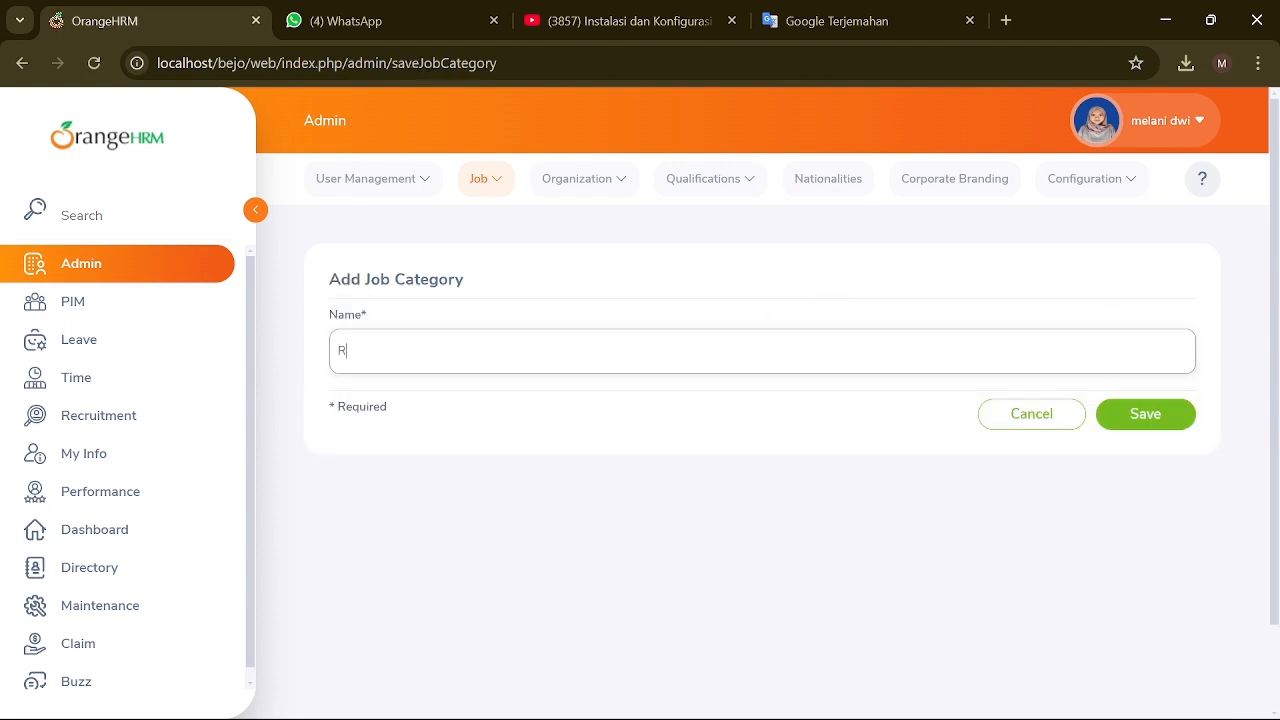
key("BackSpace")
left_click(1146, 412)
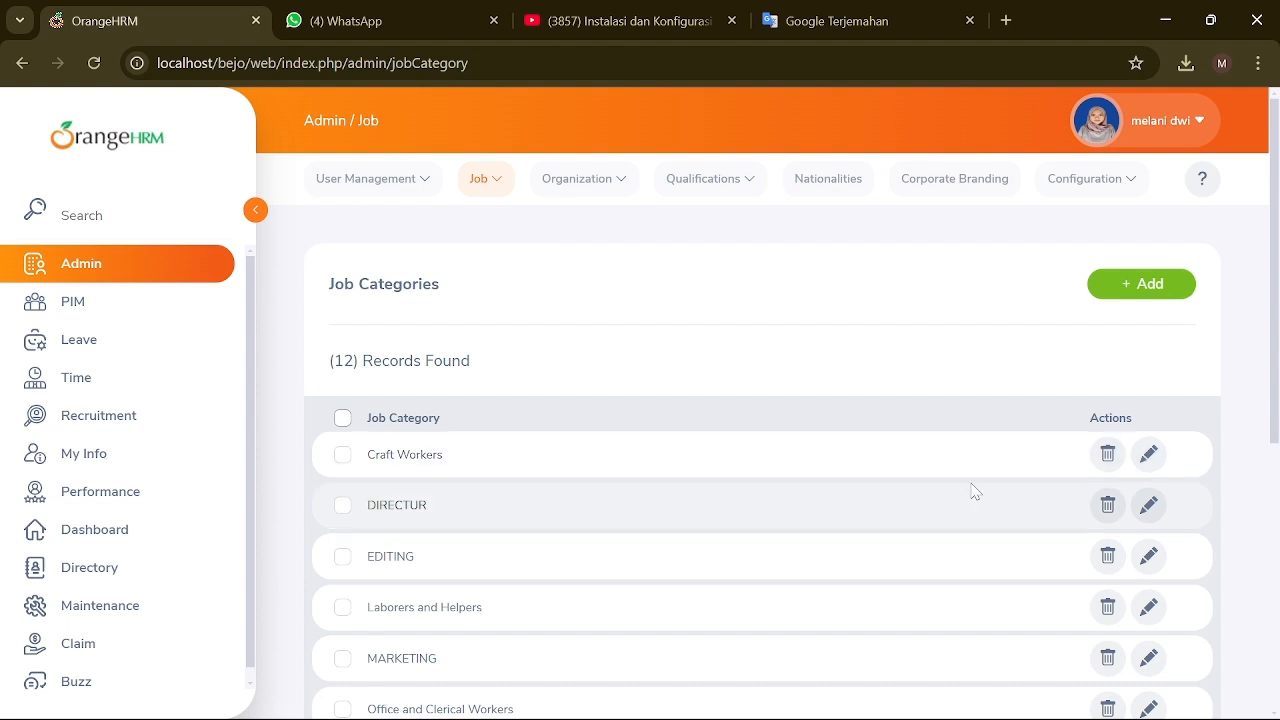
scroll(406, 423, "down", 2)
scroll(418, 520, "down", 2)
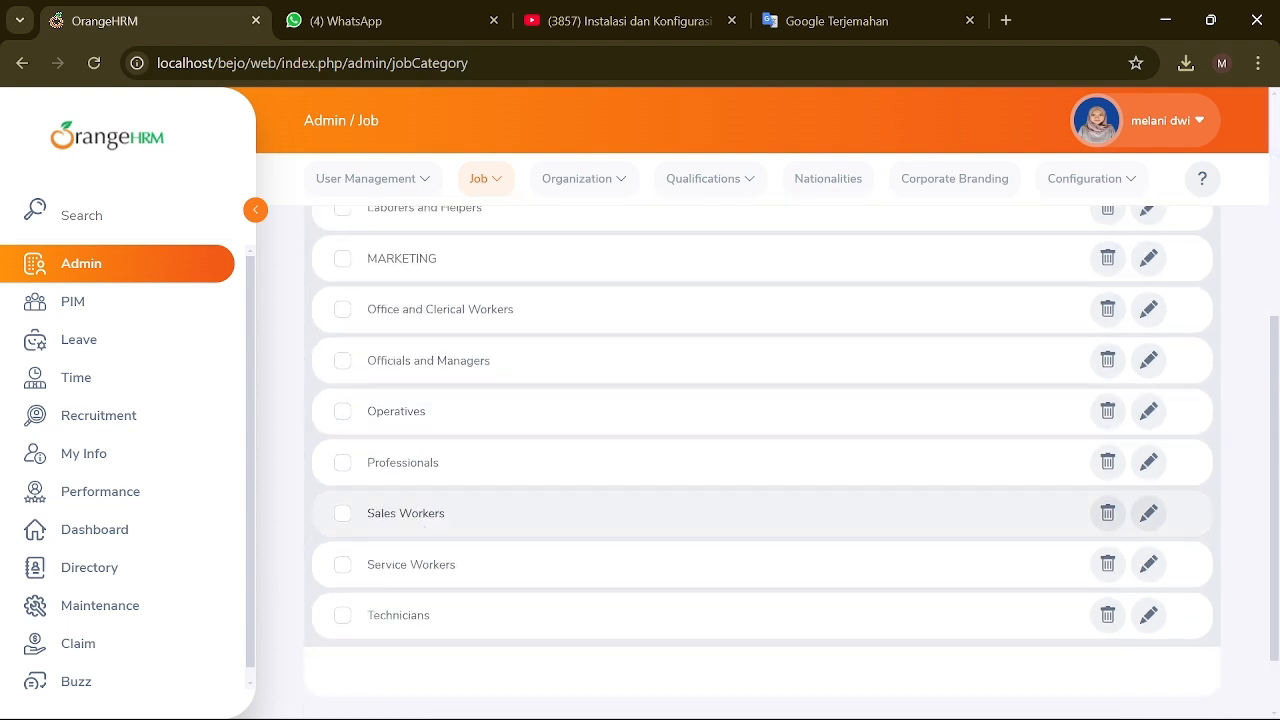
scroll(418, 520, "up", 4)
left_click(491, 190)
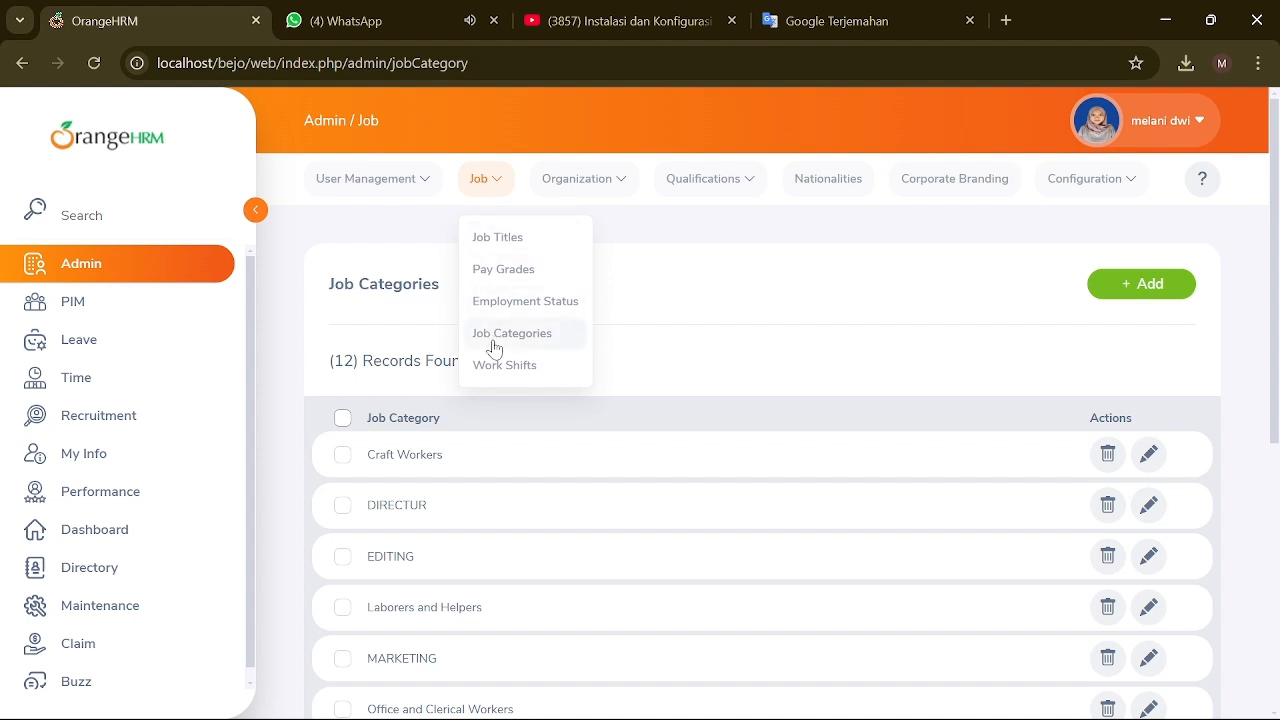
Step: Start a new work shift named 'Shift 2' with a start time of 12:00 AM
left_click(537, 362)
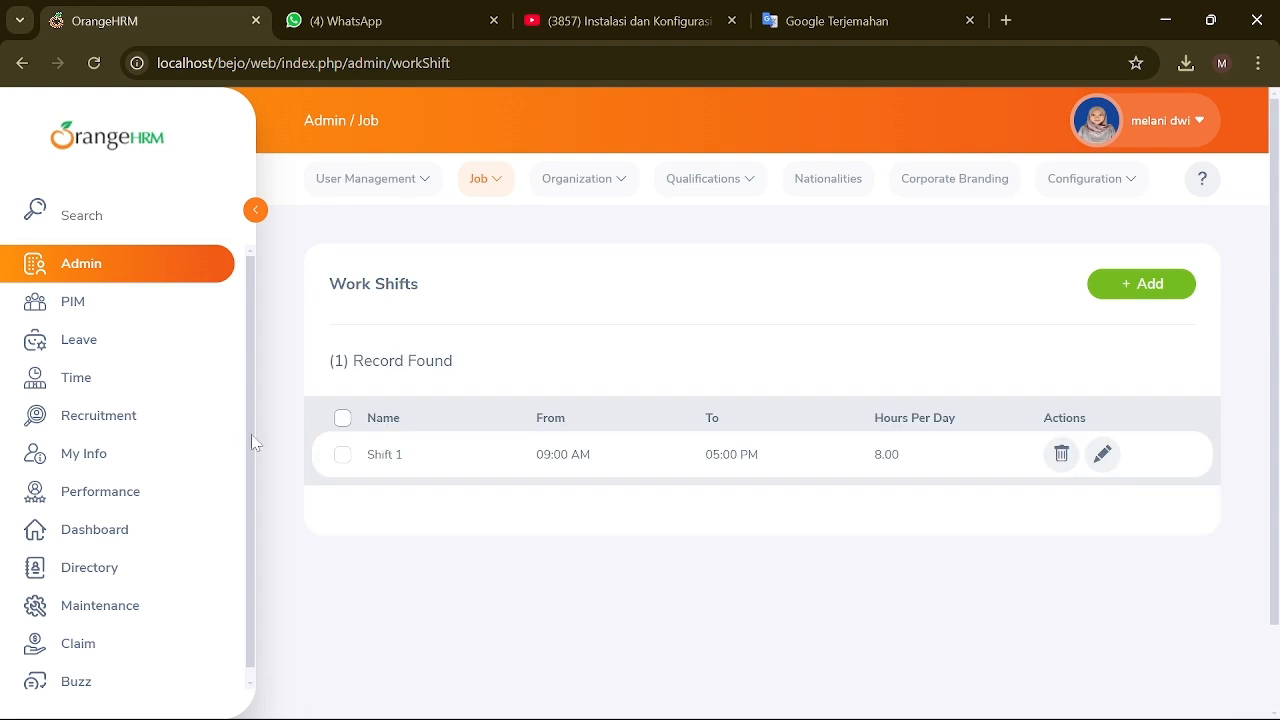
left_click(1141, 286)
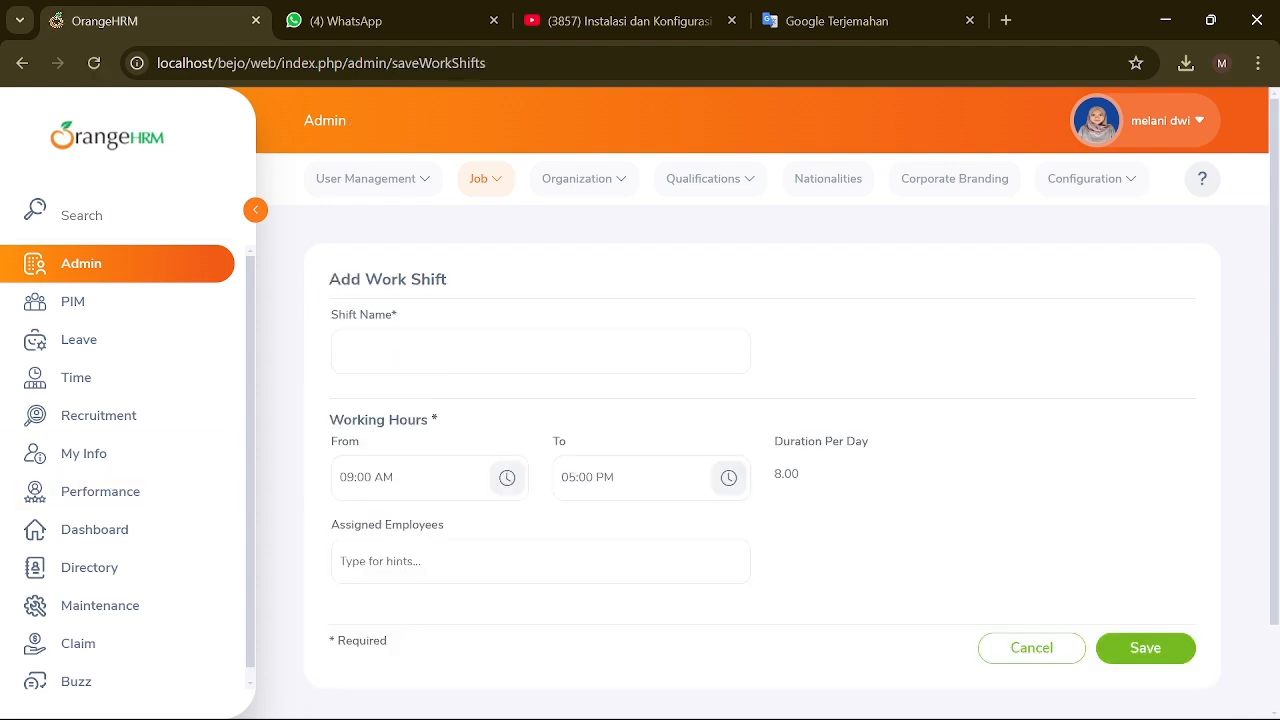
left_click(540, 352)
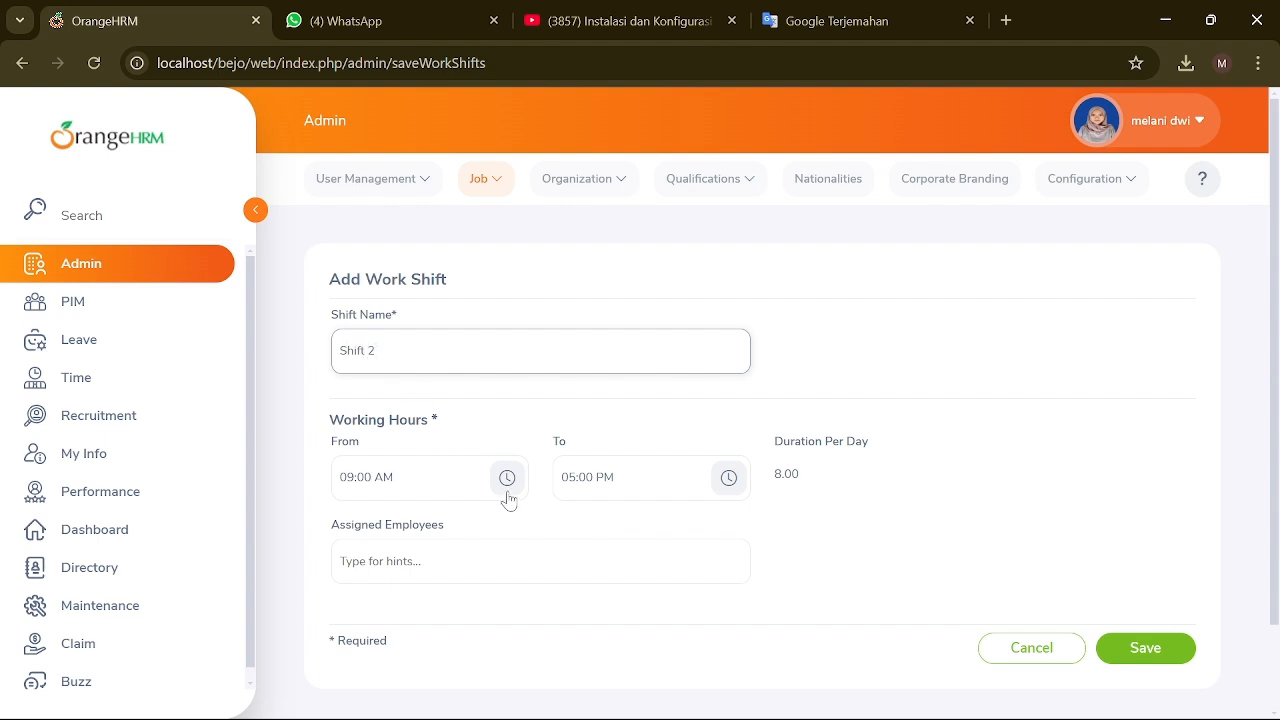
left_click(507, 490)
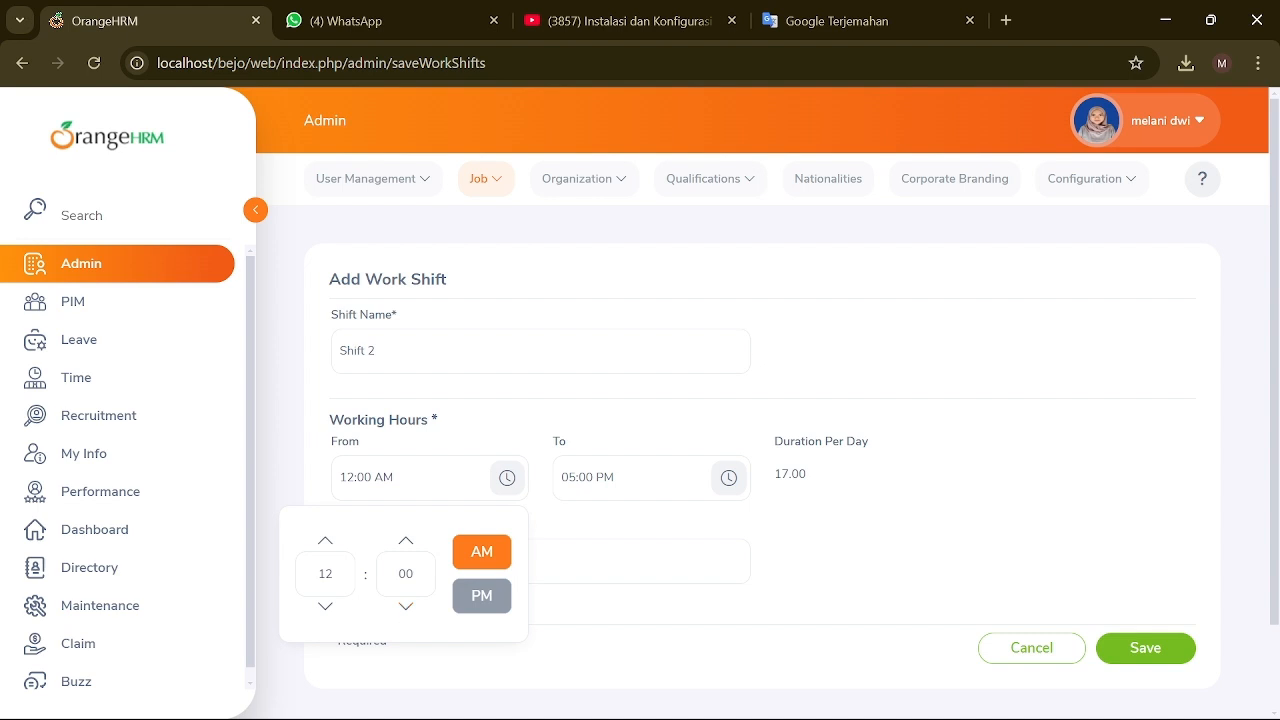
left_click(560, 523)
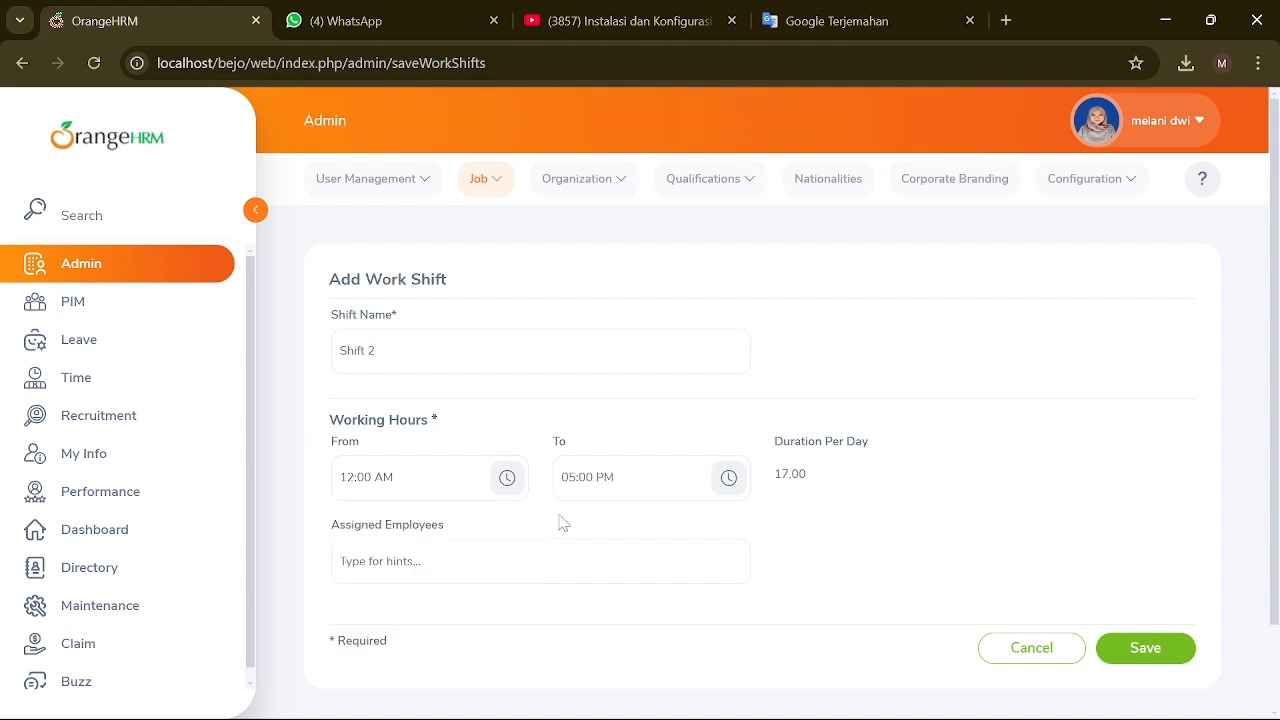
Step: Set Shift 2's end time to 12:00 PM (12 hours) and save it
left_click(728, 478)
left_click(547, 606)
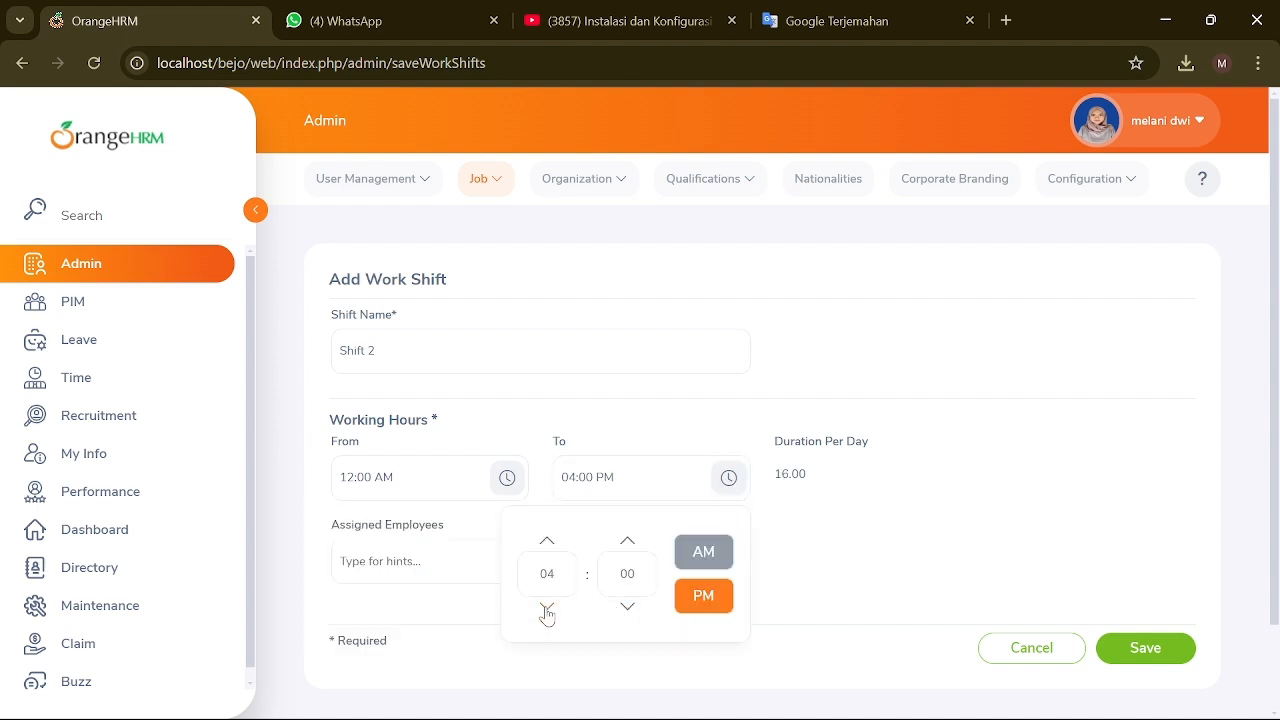
left_click(547, 606)
left_click(547, 606)
left_click(787, 567)
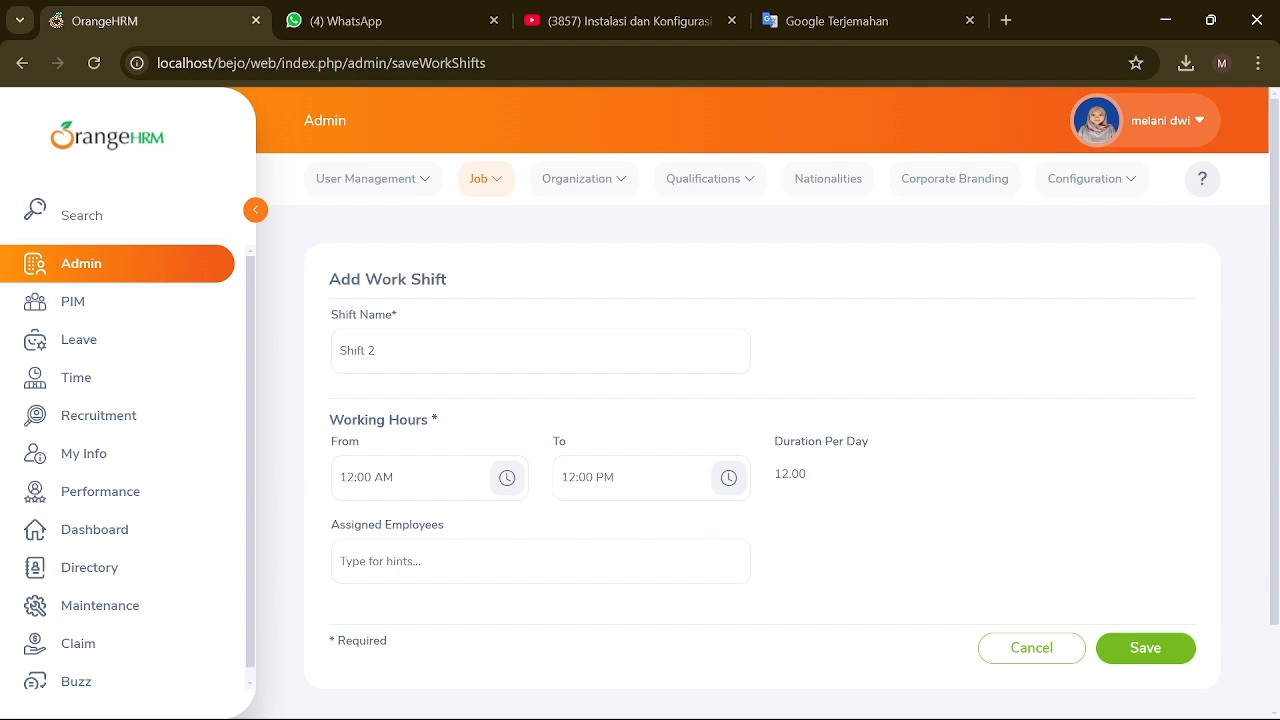
left_click(722, 490)
left_click(547, 606)
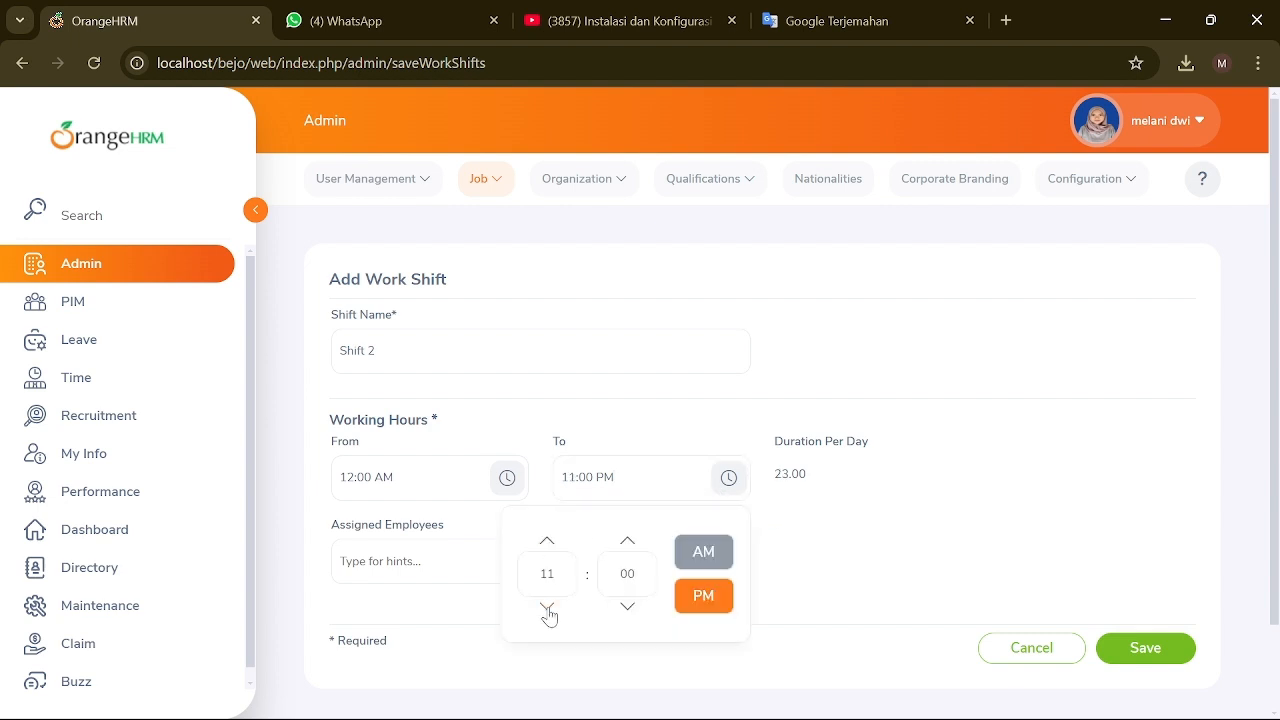
left_click(547, 606)
left_click(547, 606)
left_click(547, 606)
left_click(546, 542)
left_click(773, 541)
scroll(762, 628, "down", 1)
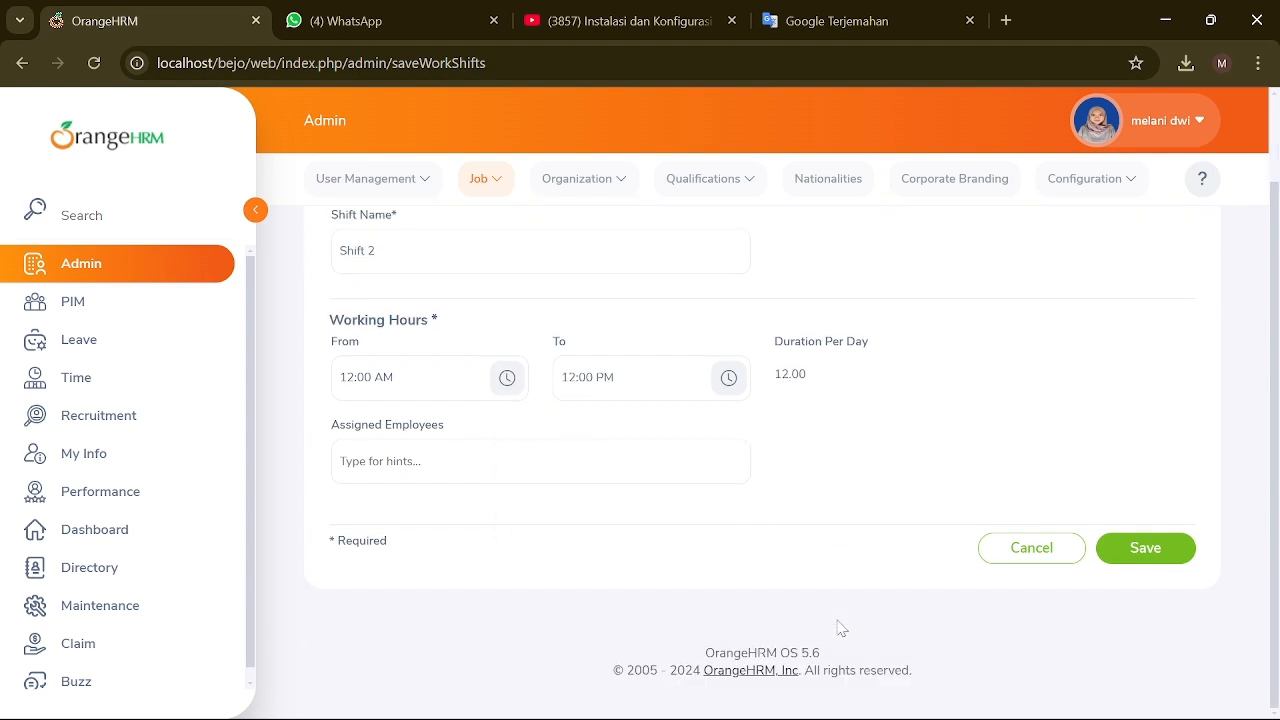
scroll(840, 627, "up", 1)
left_click(1143, 648)
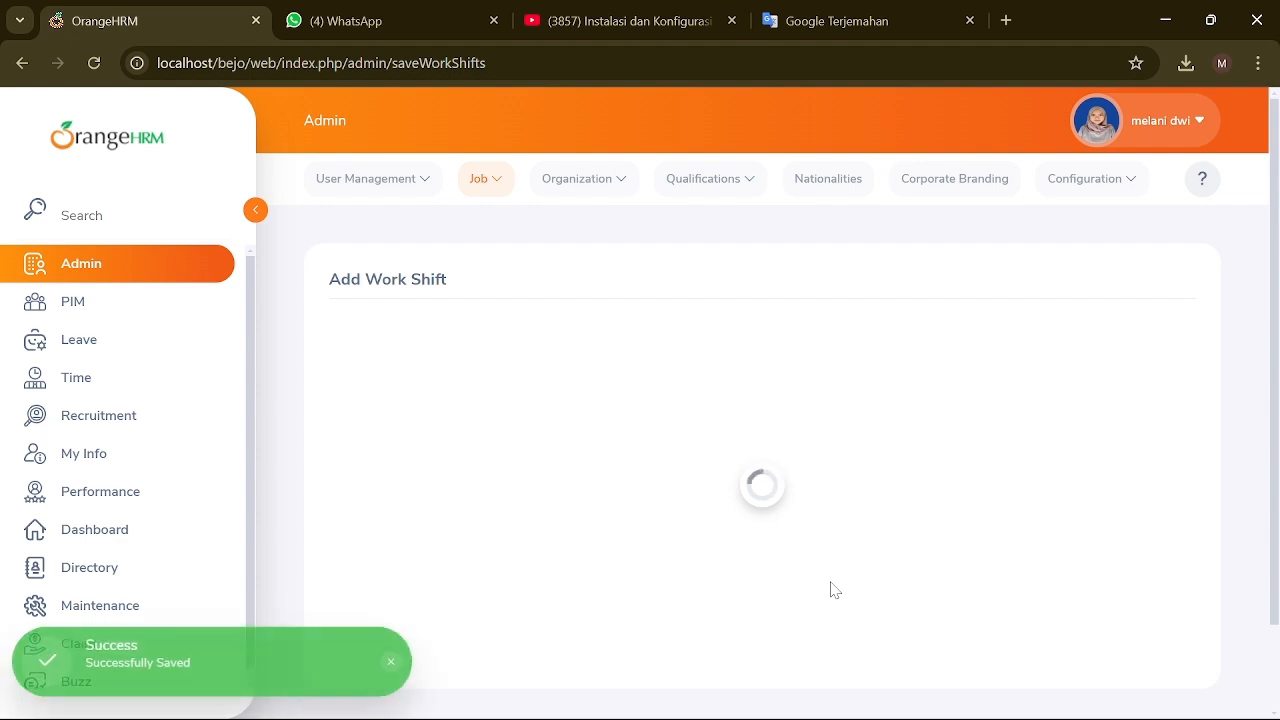
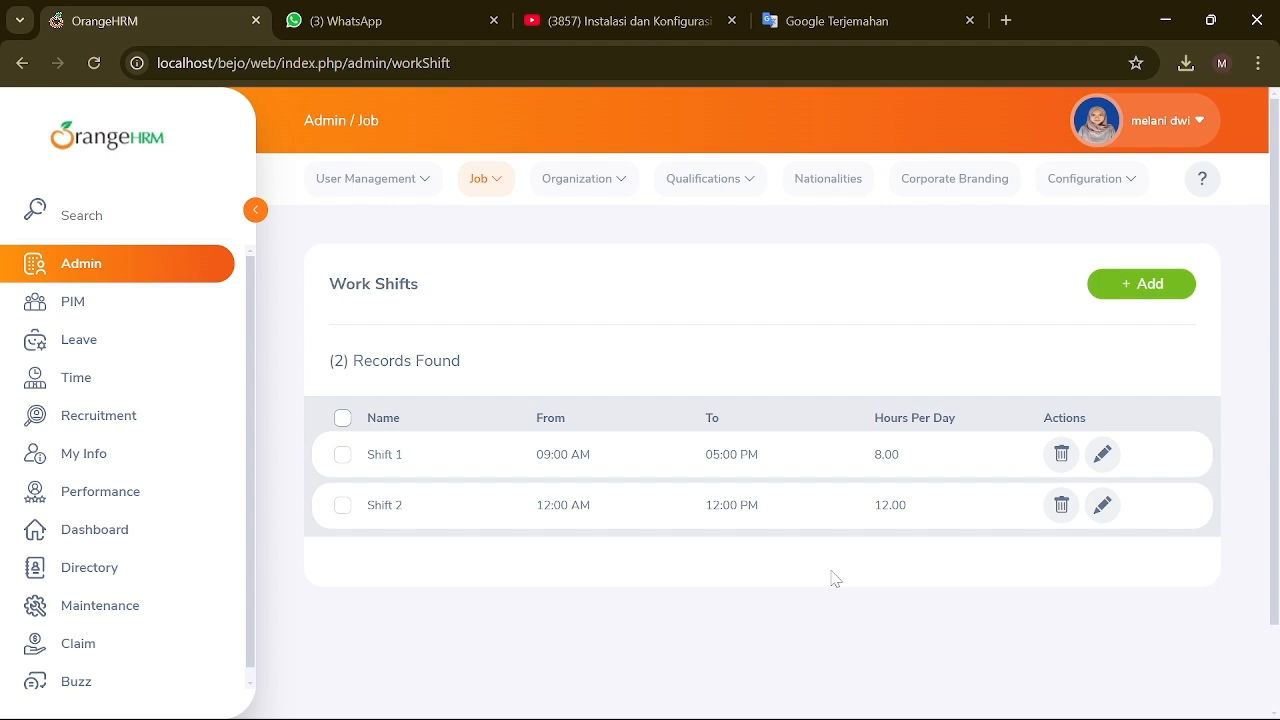
Step: Make the General Information editable, rename the organization to PT BEJO and enter its registration number
left_click(480, 179)
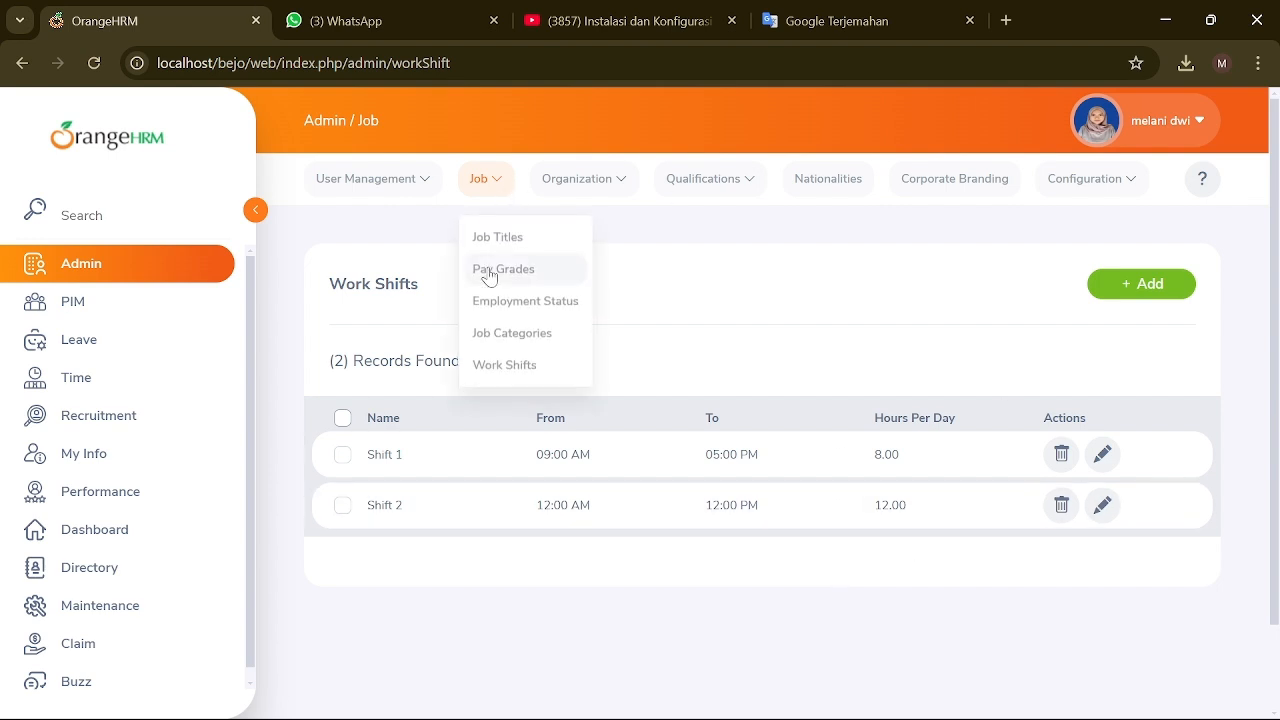
left_click(552, 188)
left_click(560, 242)
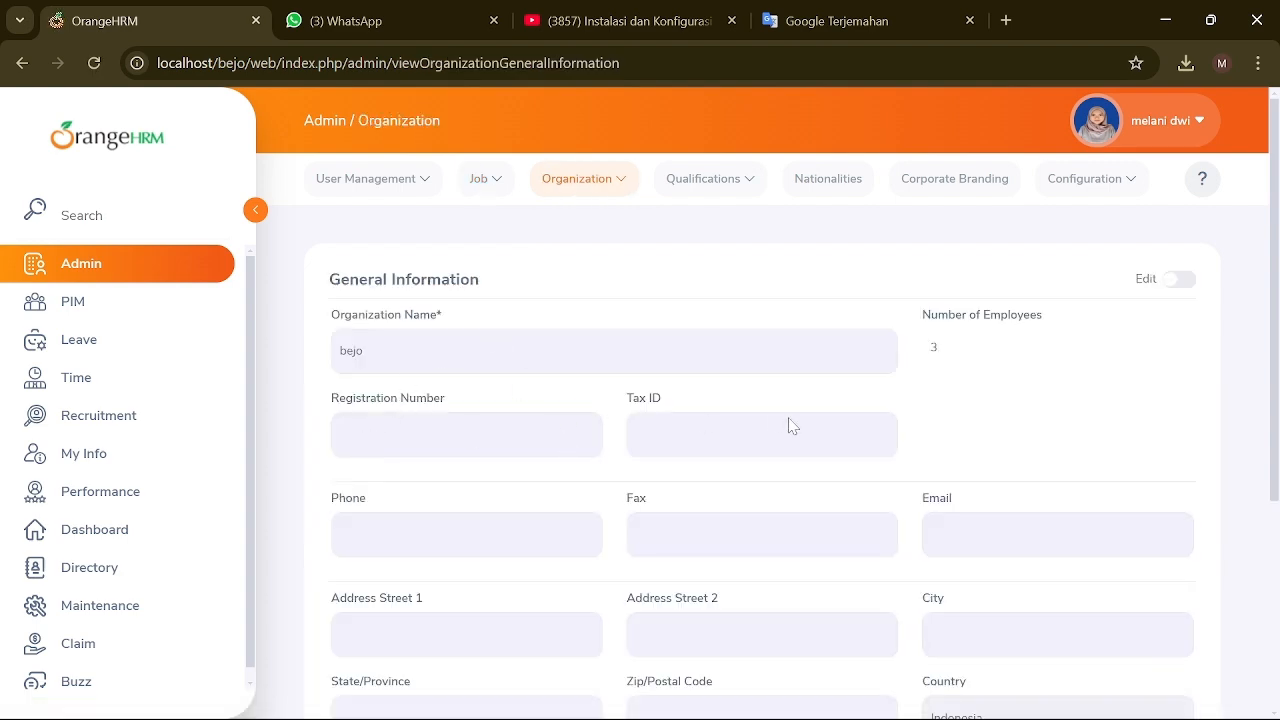
scroll(1177, 283, "up", 5)
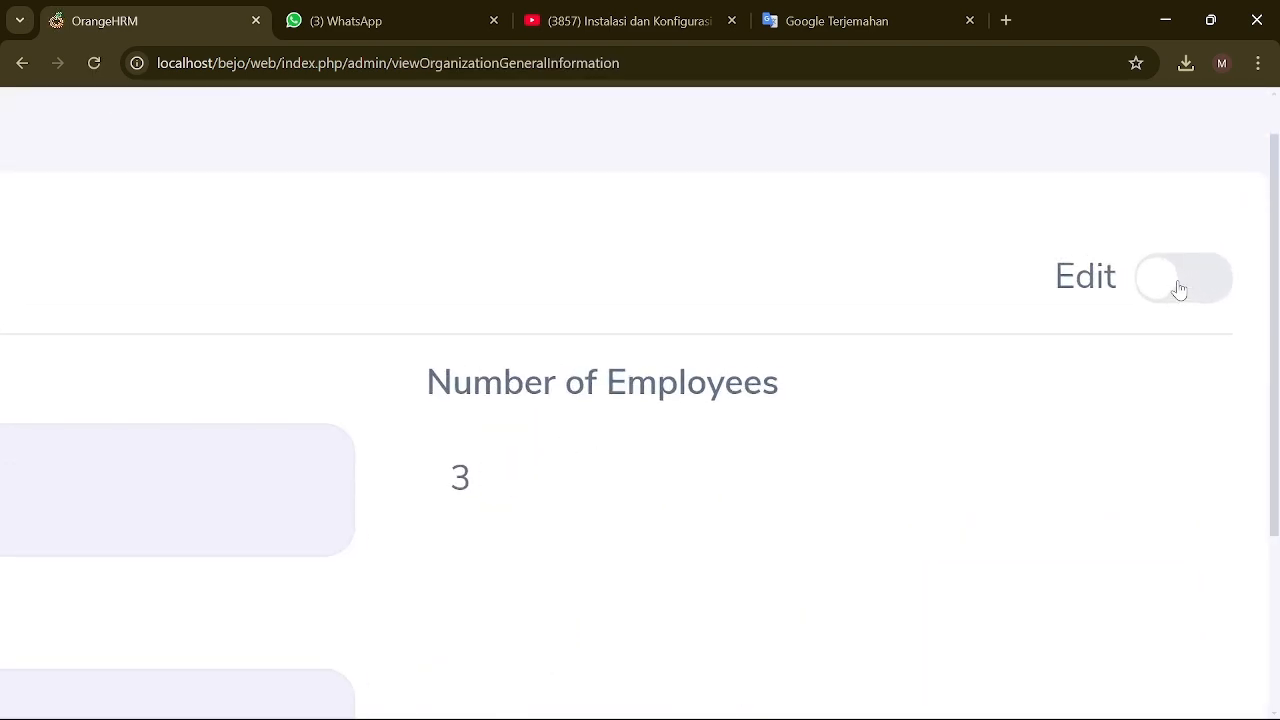
scroll(1179, 289, "down", 5)
left_click(1179, 280)
left_click_drag(366, 351, 330, 353)
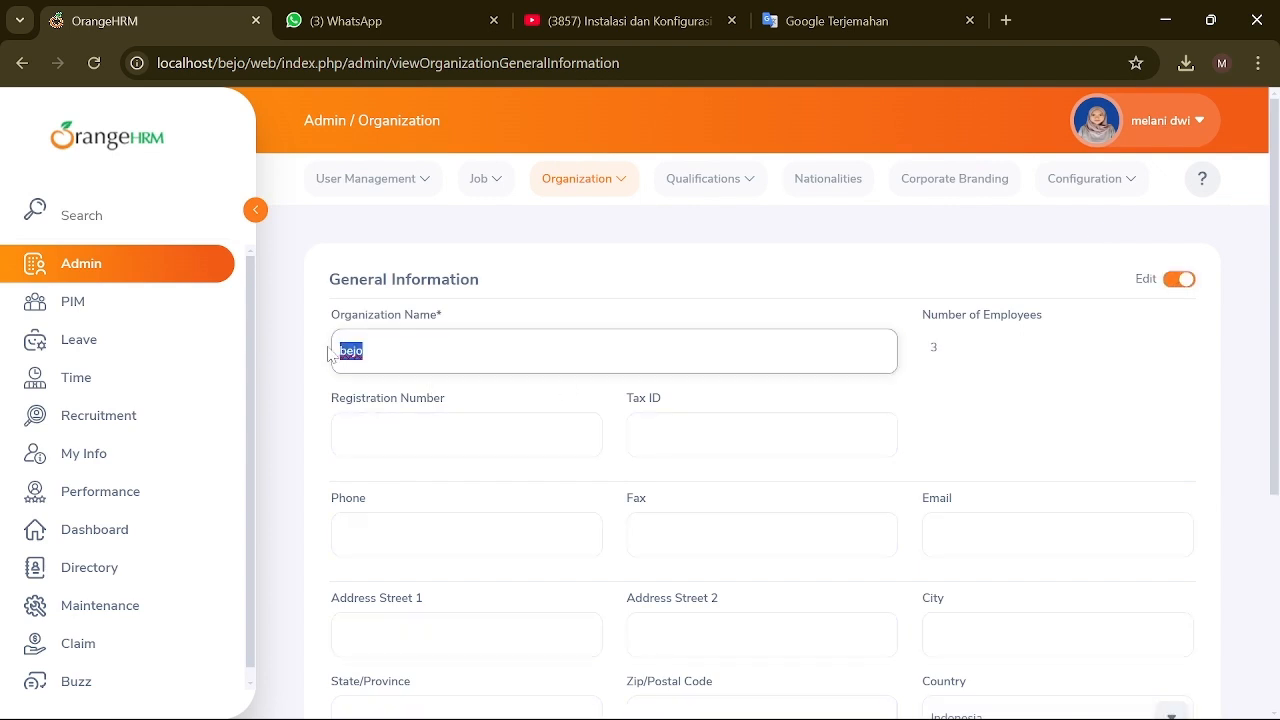
type("PT BEJO")
key("Tab")
type("1")
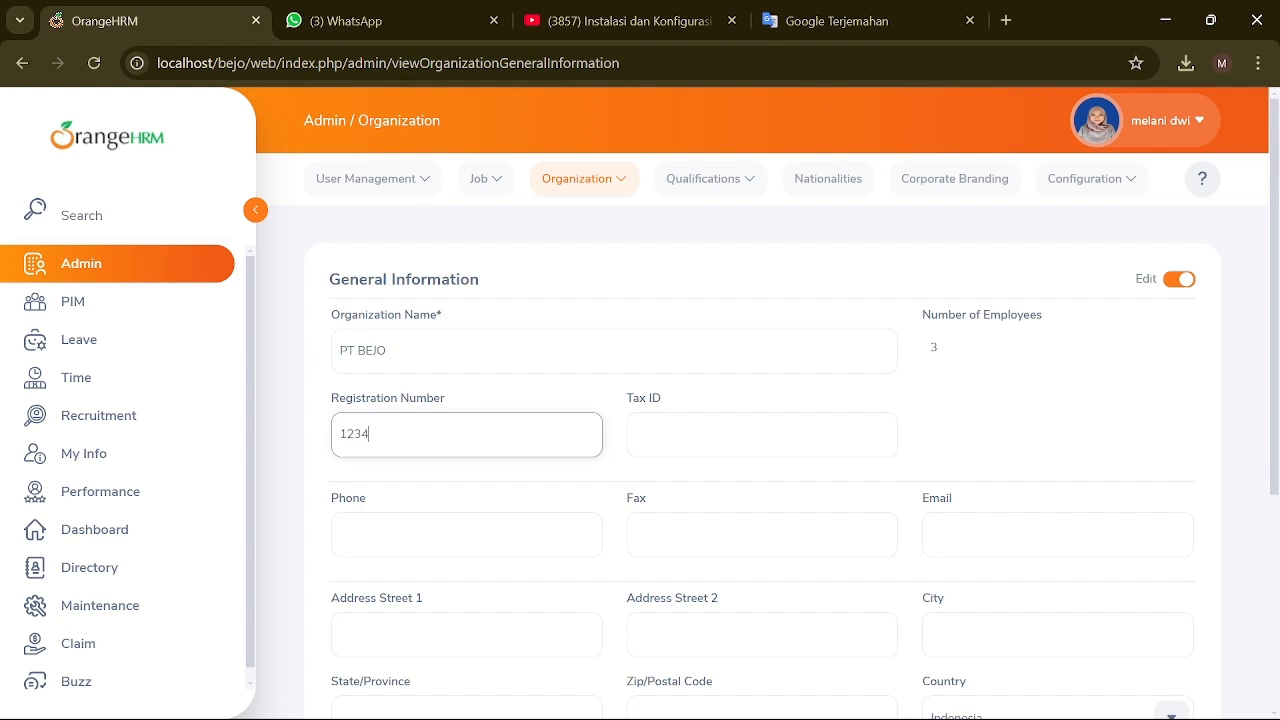
key("Tab")
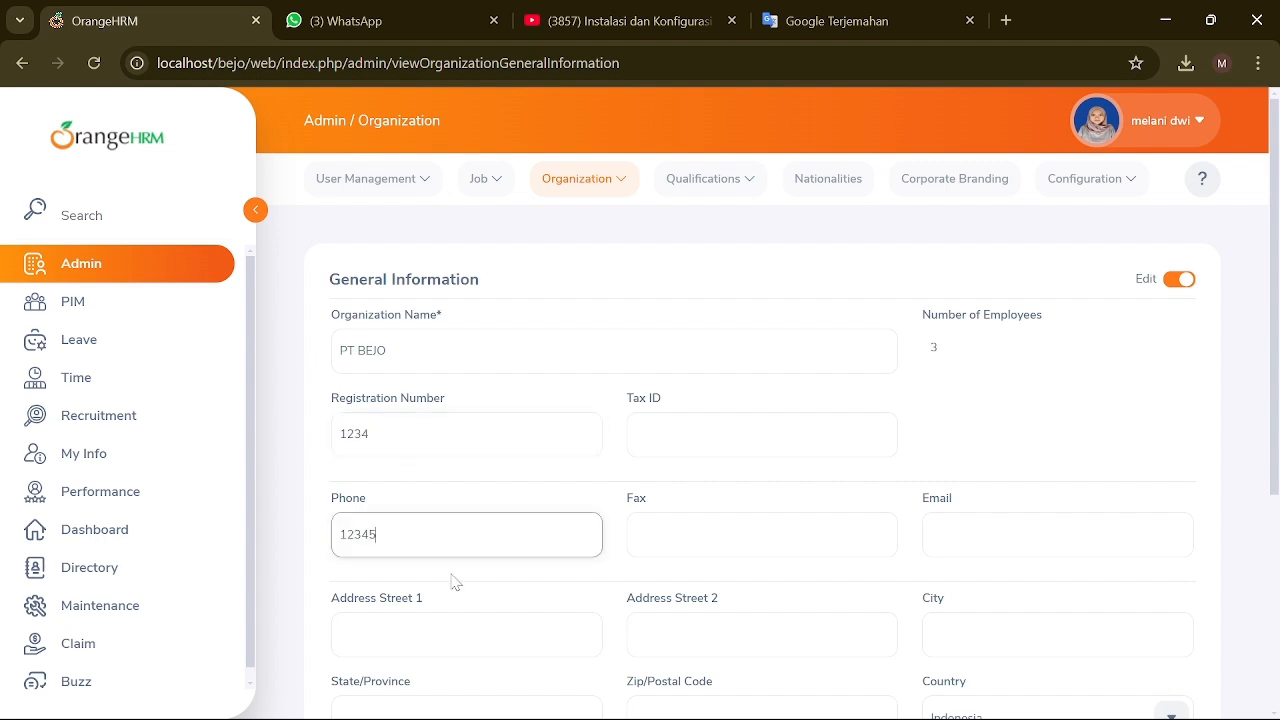
Step: Fill in the street address, city and province, then save the general information
left_click(454, 635)
type("an")
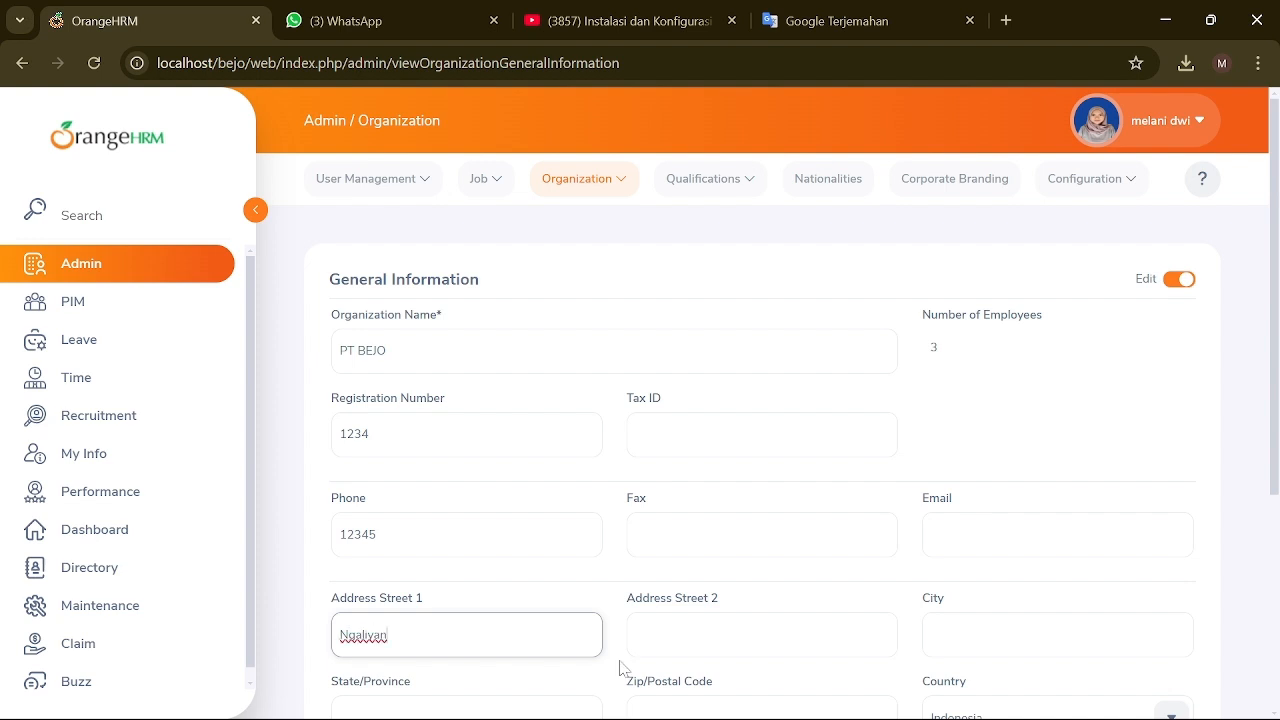
scroll(760, 450, "down", 2)
left_click(460, 518)
left_click(514, 590)
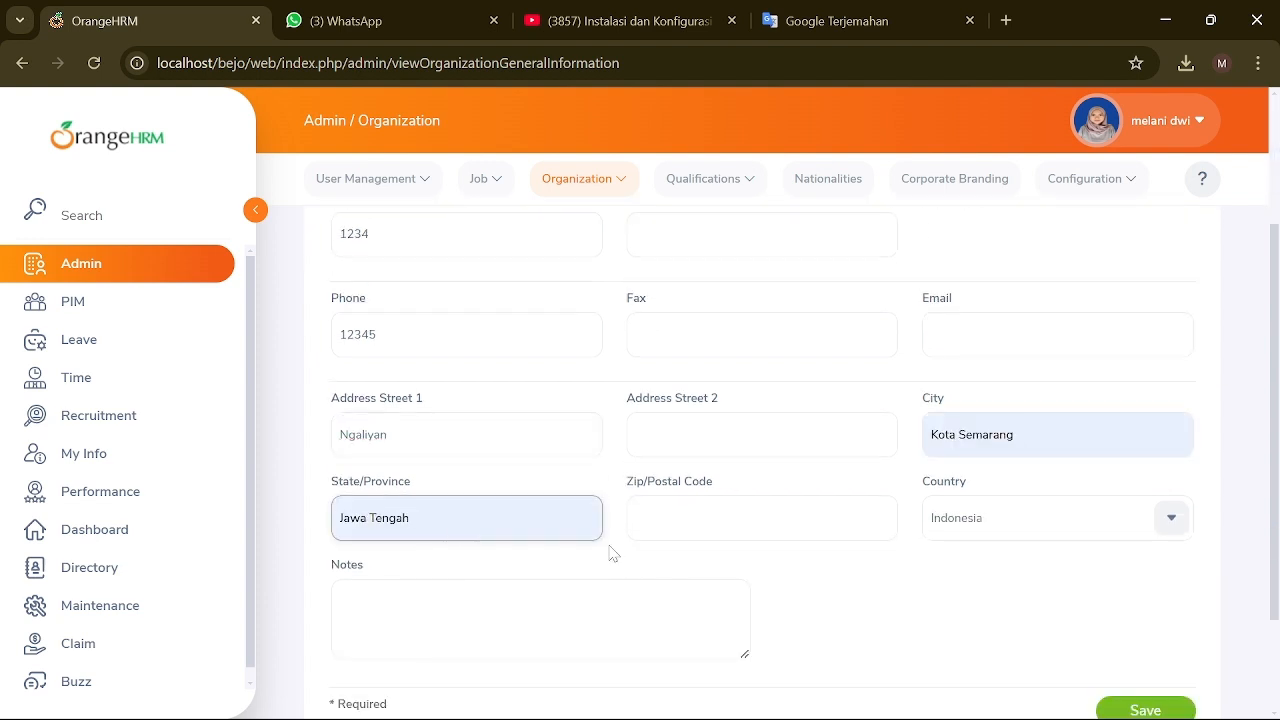
scroll(609, 551, "down", 2)
scroll(900, 517, "up", 4)
scroll(700, 600, "down", 3)
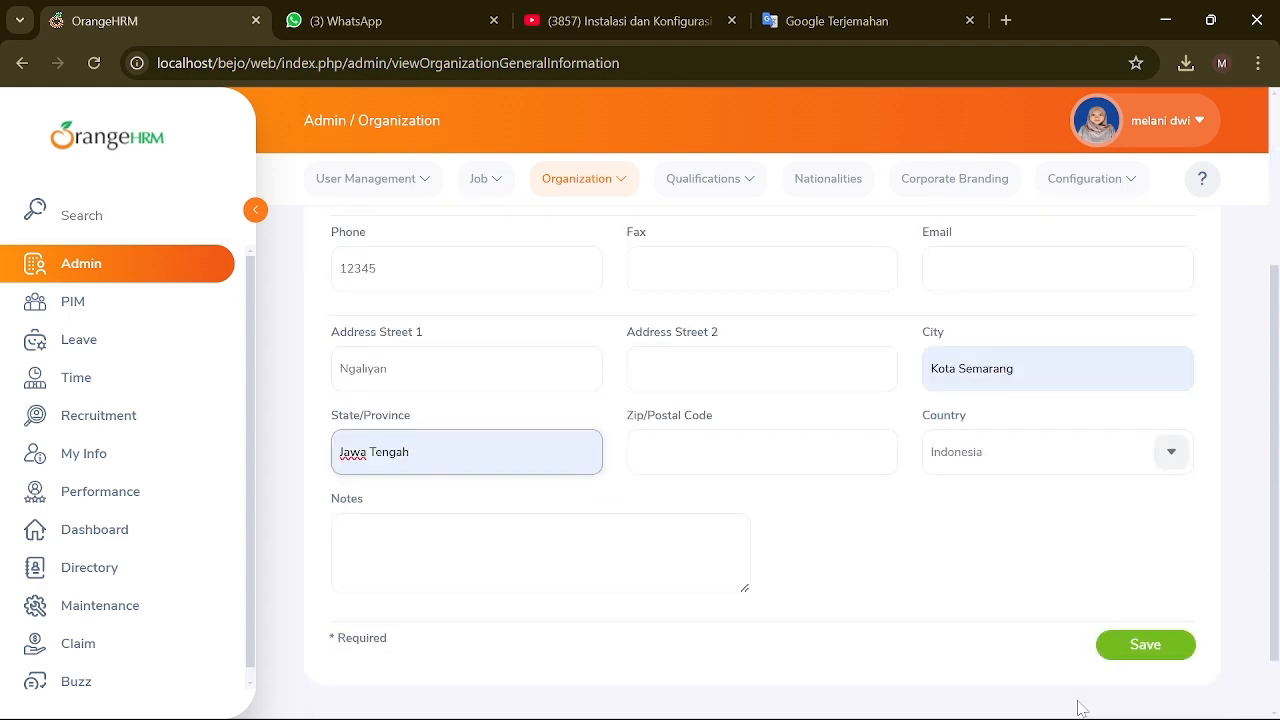
left_click(1157, 614)
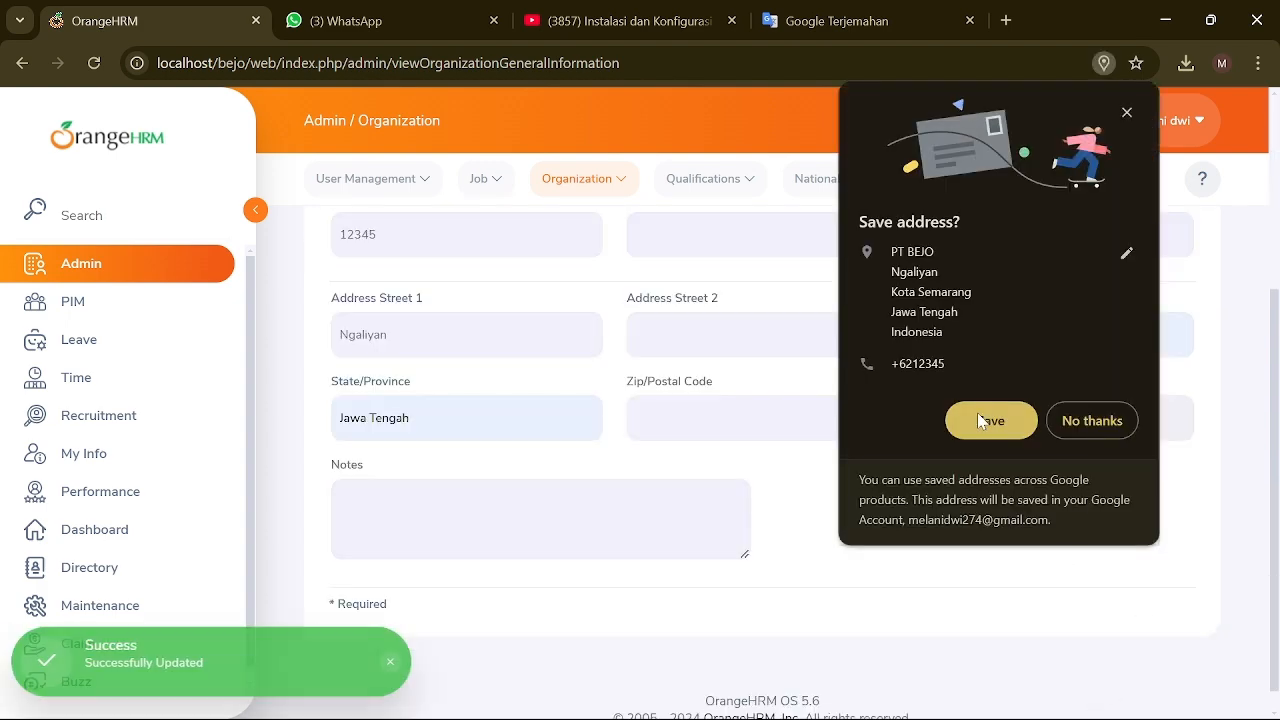
left_click(981, 423)
scroll(586, 368, "up", 3)
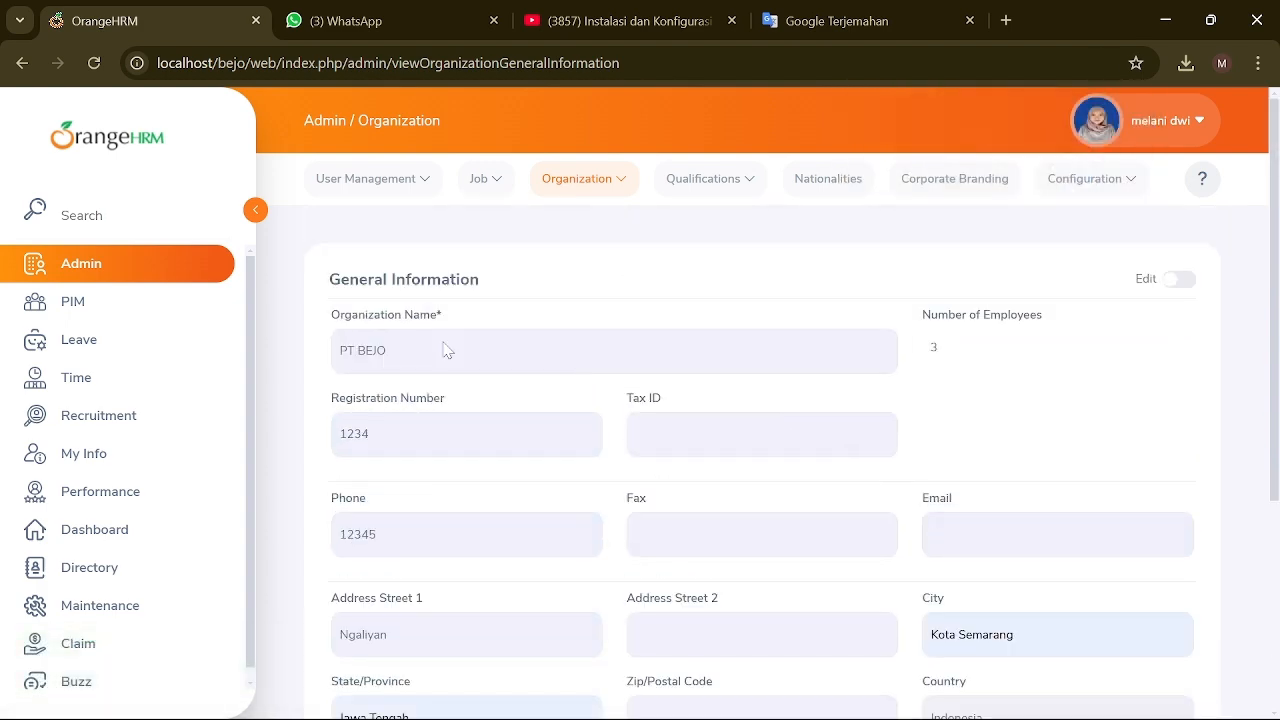
Step: Start a new location PT BEJO in SEMARANG, JAWA TENGAH, with a phone number
left_click(628, 188)
left_click(578, 268)
scroll(571, 586, "down", 2)
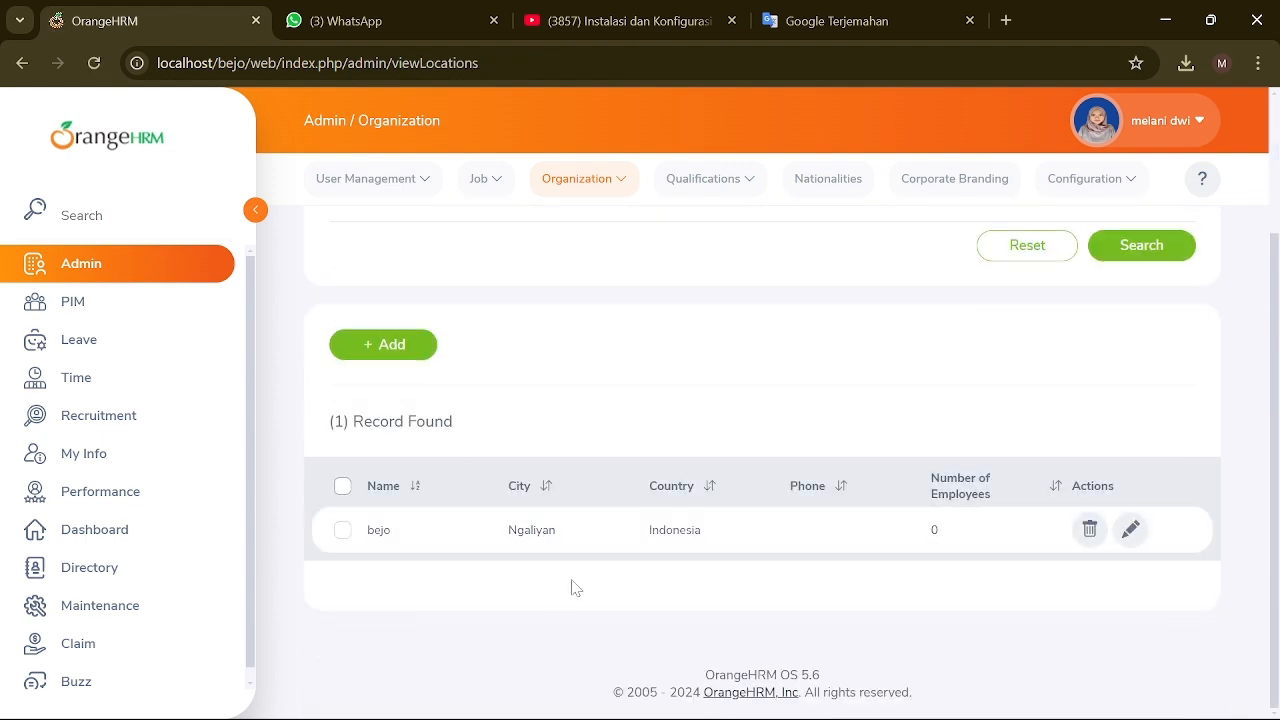
scroll(717, 386, "up", 2)
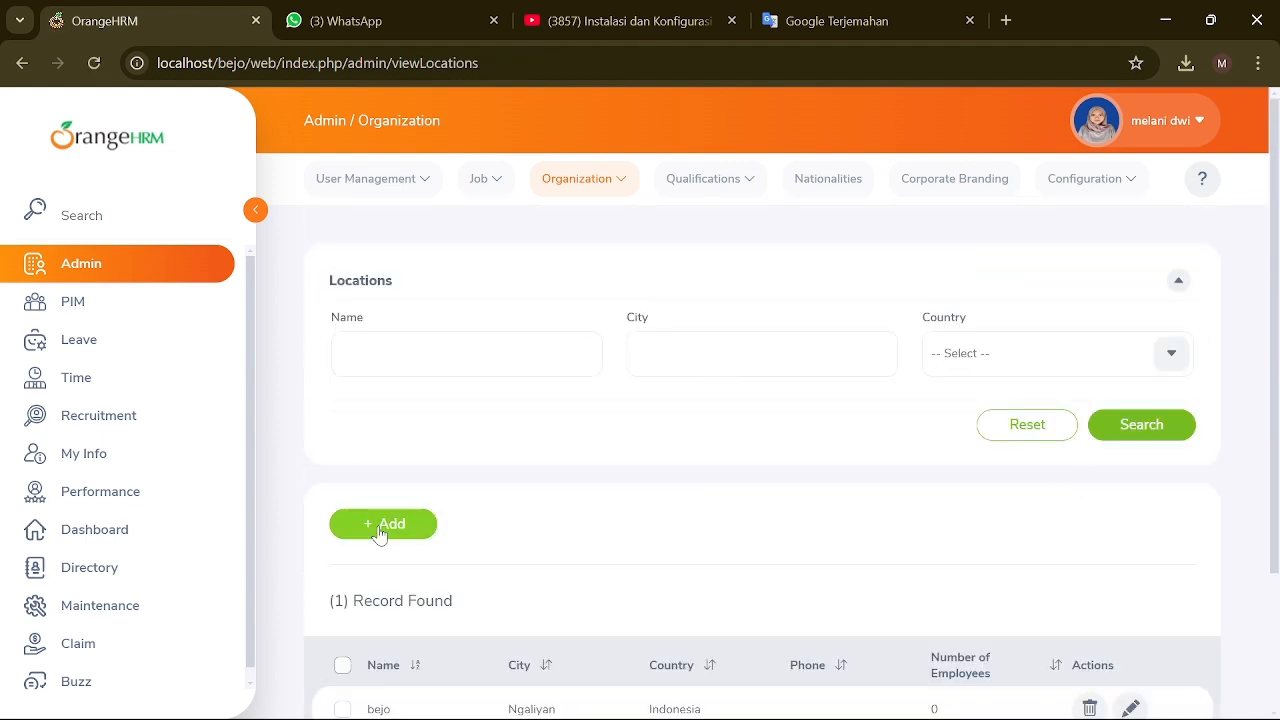
left_click(372, 528)
type("PT BEJO")
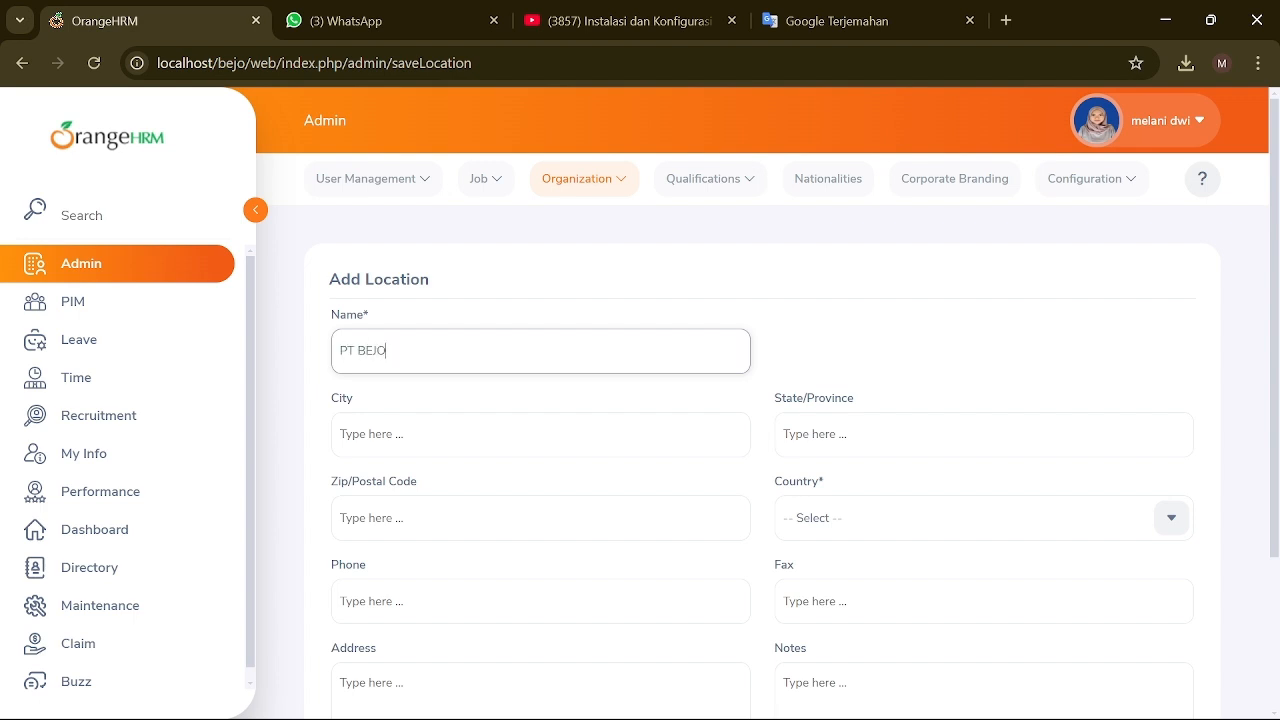
key("Tab")
type("SEMA")
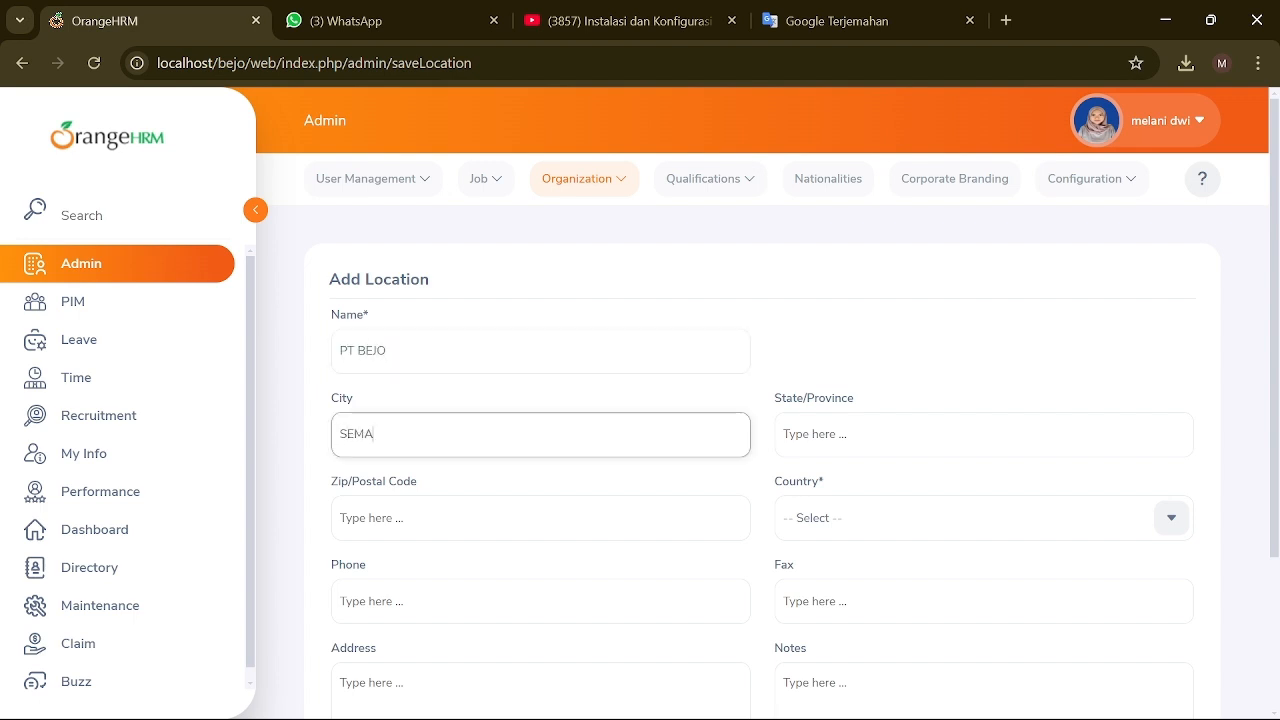
scroll(760, 450, "down", 1)
key("Tab")
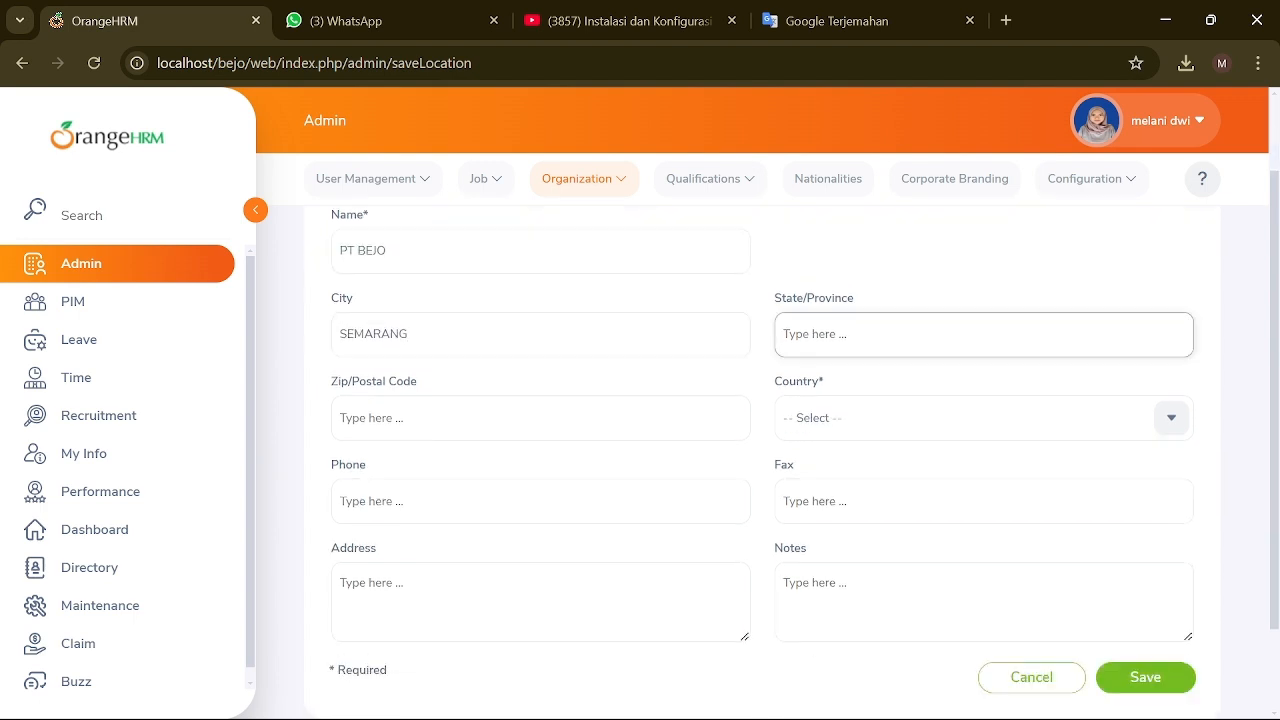
type("JAWA TENGAH")
scroll(760, 450, "down", 2)
left_click(540, 393)
type("1234")
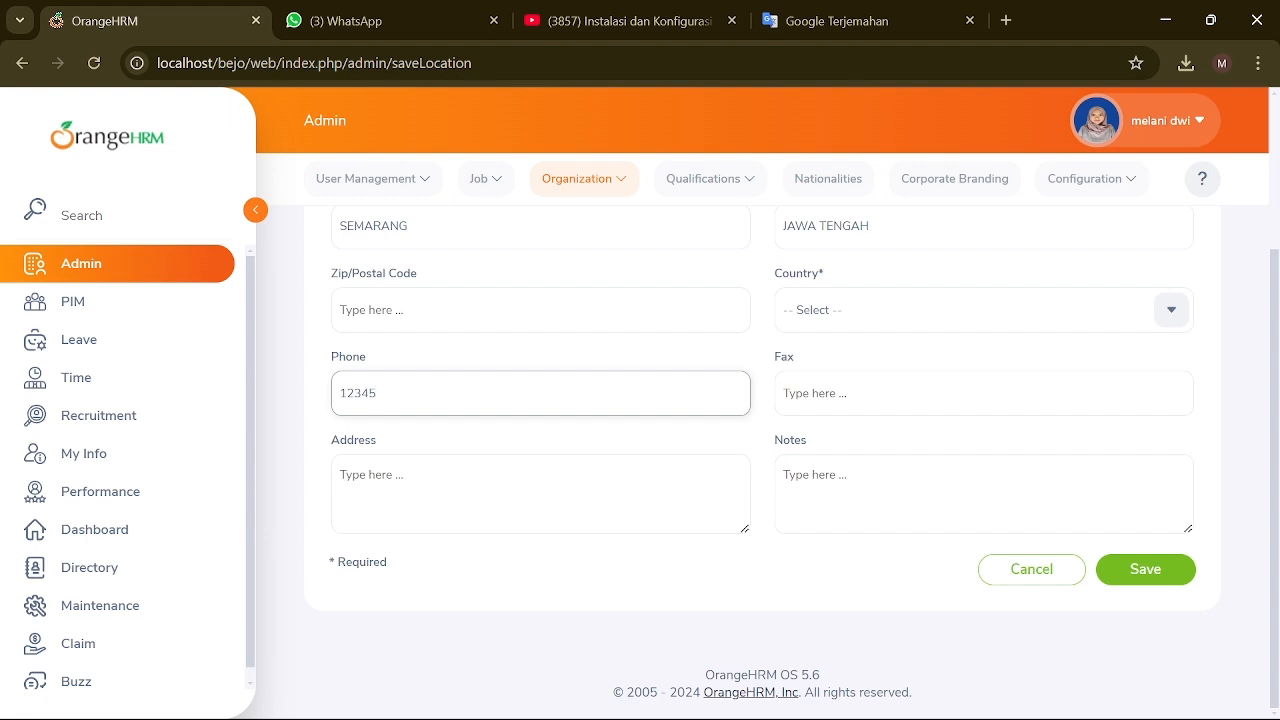
Step: Set the location's country to Indonesia and save it
left_click(1117, 576)
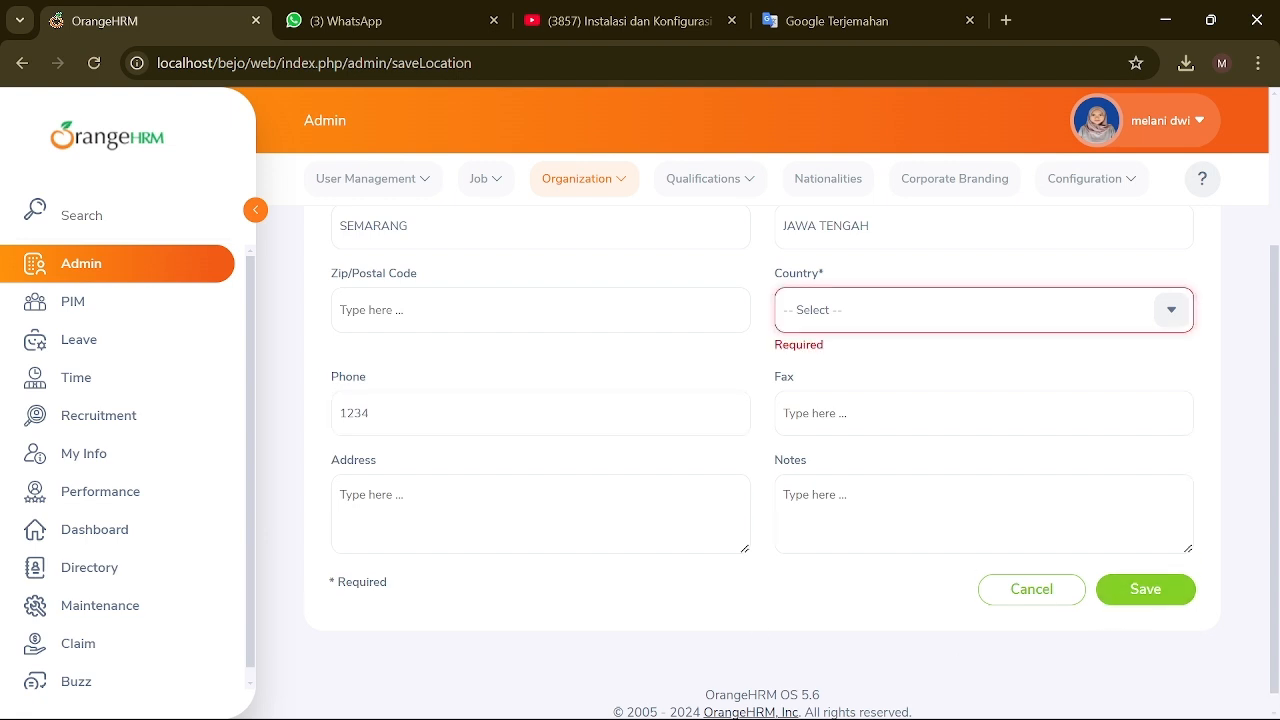
left_click(1190, 316)
scroll(912, 443, "down", 20)
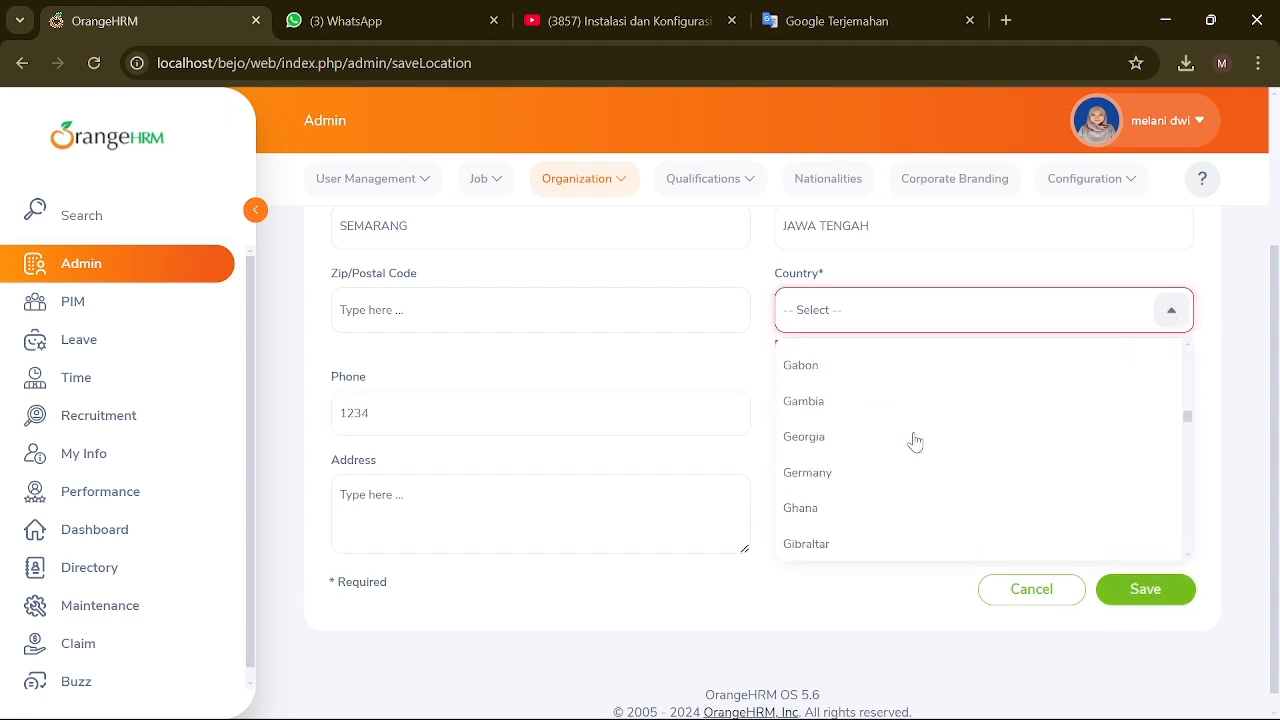
scroll(912, 443, "up", 3)
left_click(900, 526)
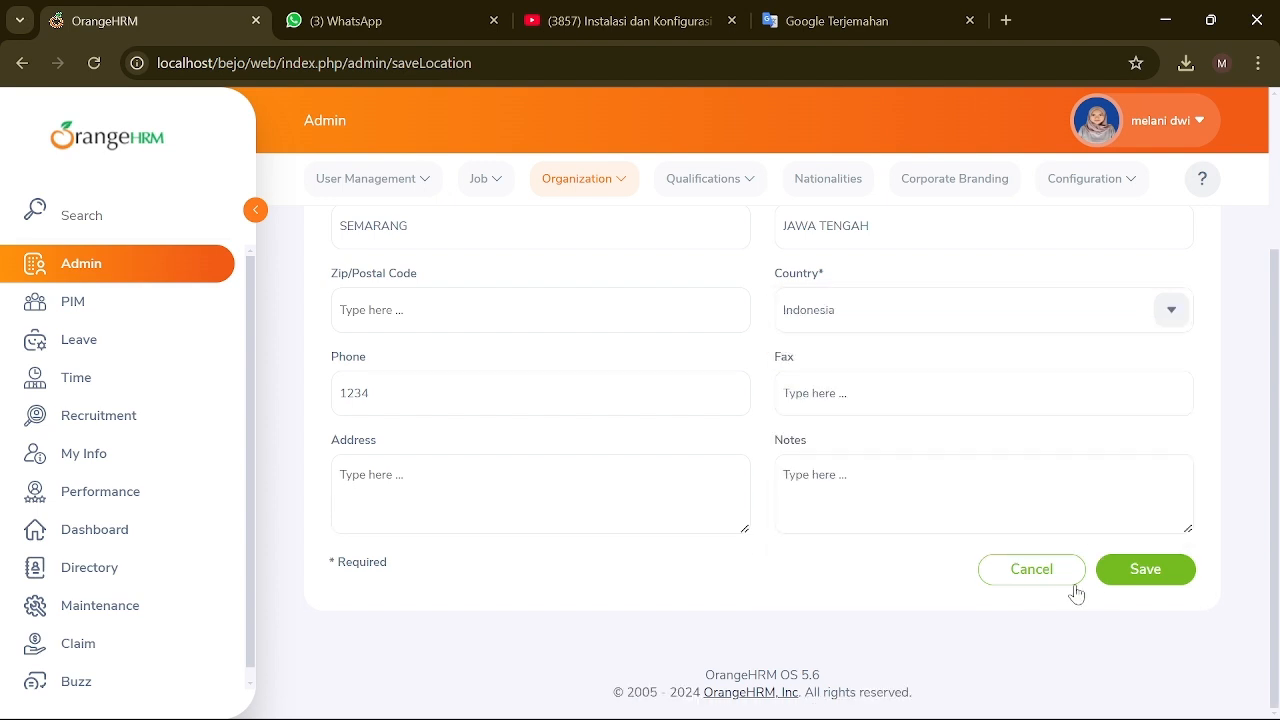
left_click(1140, 569)
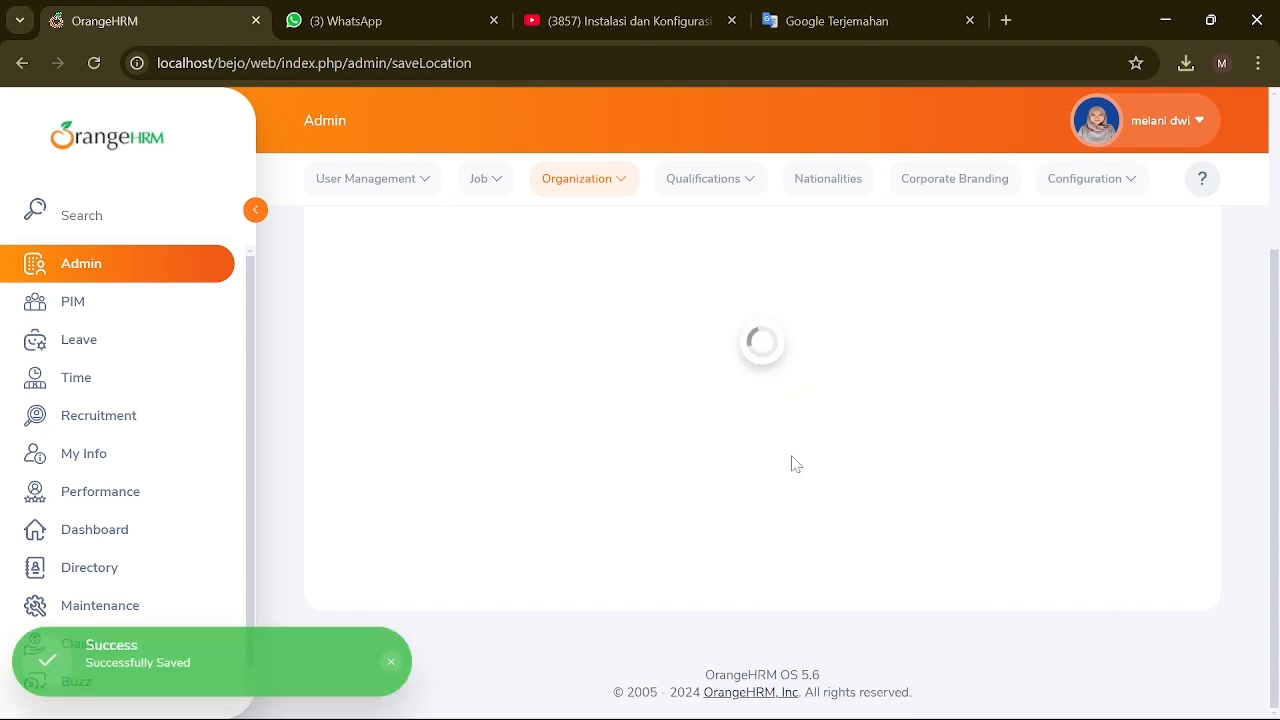
scroll(797, 460, "down", 3)
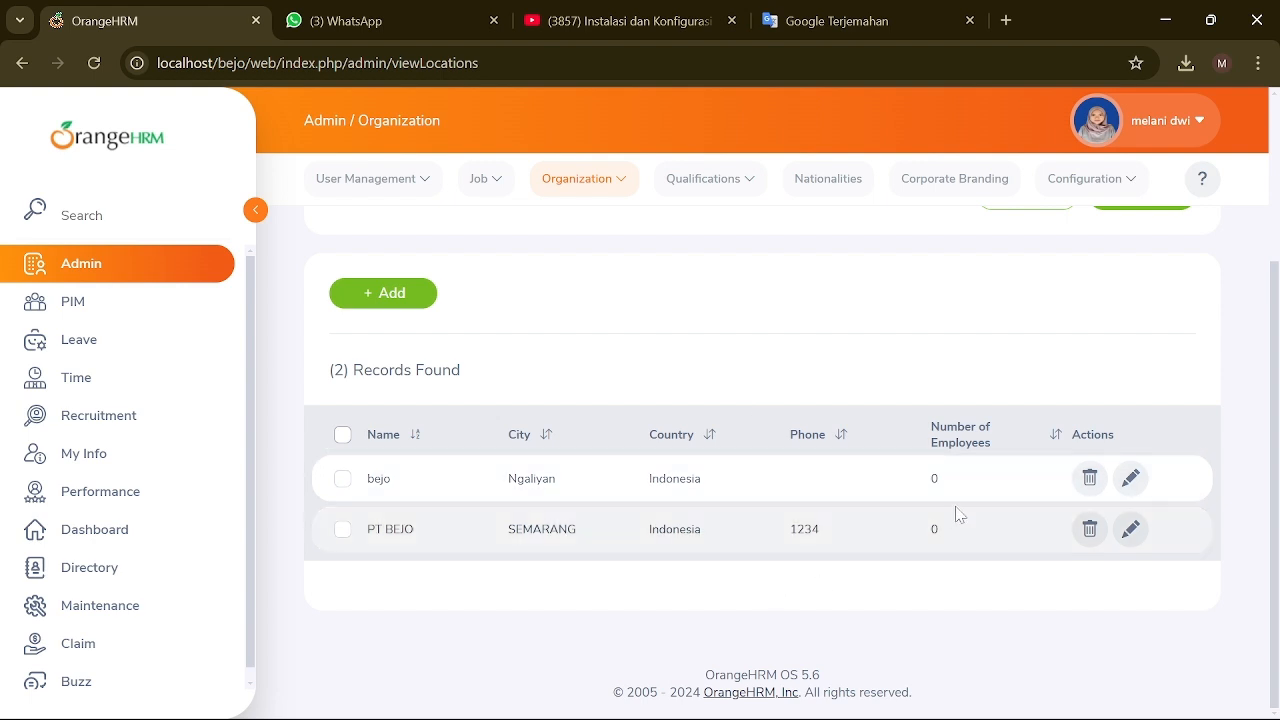
Step: In the organization structure, add unit ID EDITOR with its name under PT BEJO
left_click(584, 178)
left_click(570, 301)
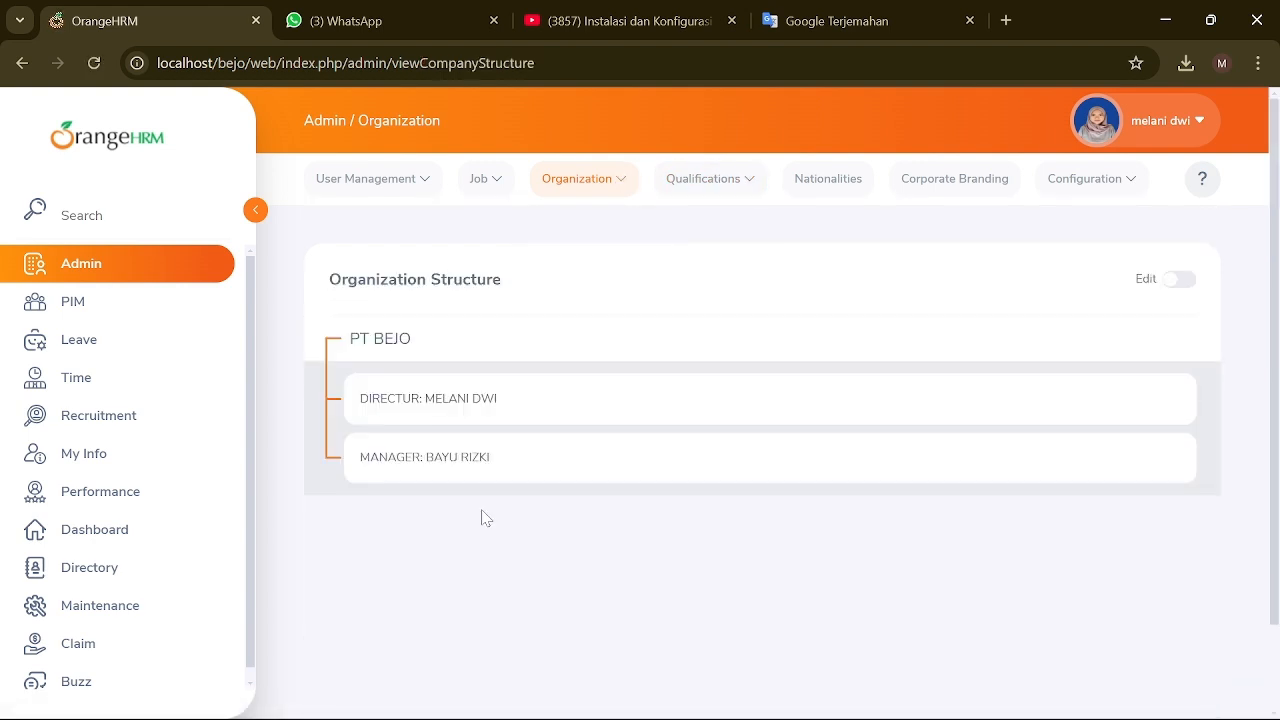
left_click(1179, 279)
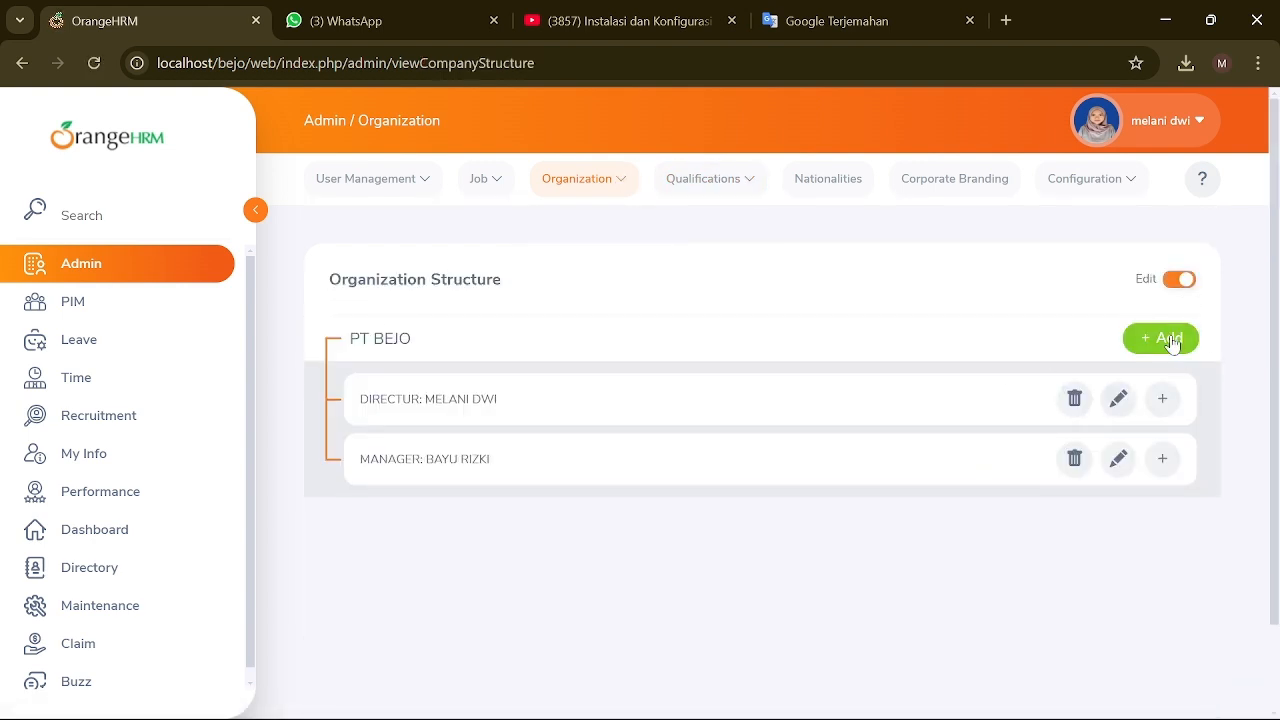
left_click(1160, 338)
left_click(634, 289)
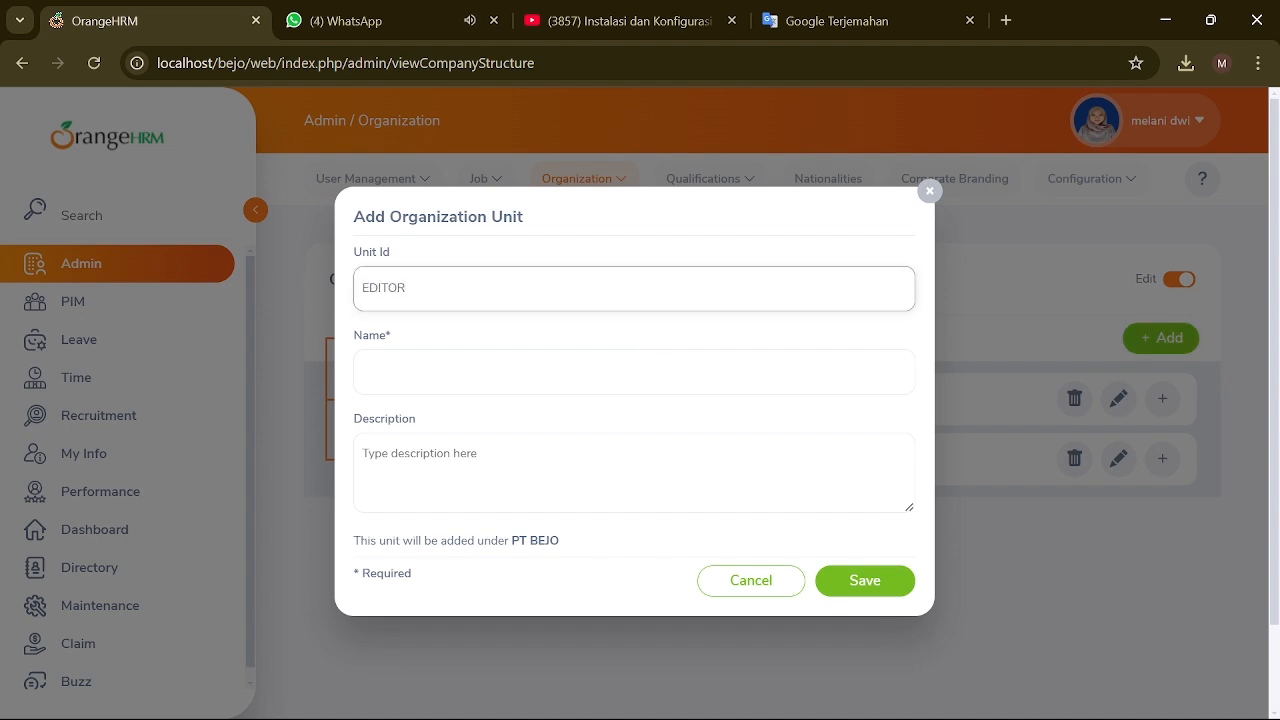
left_click(634, 372)
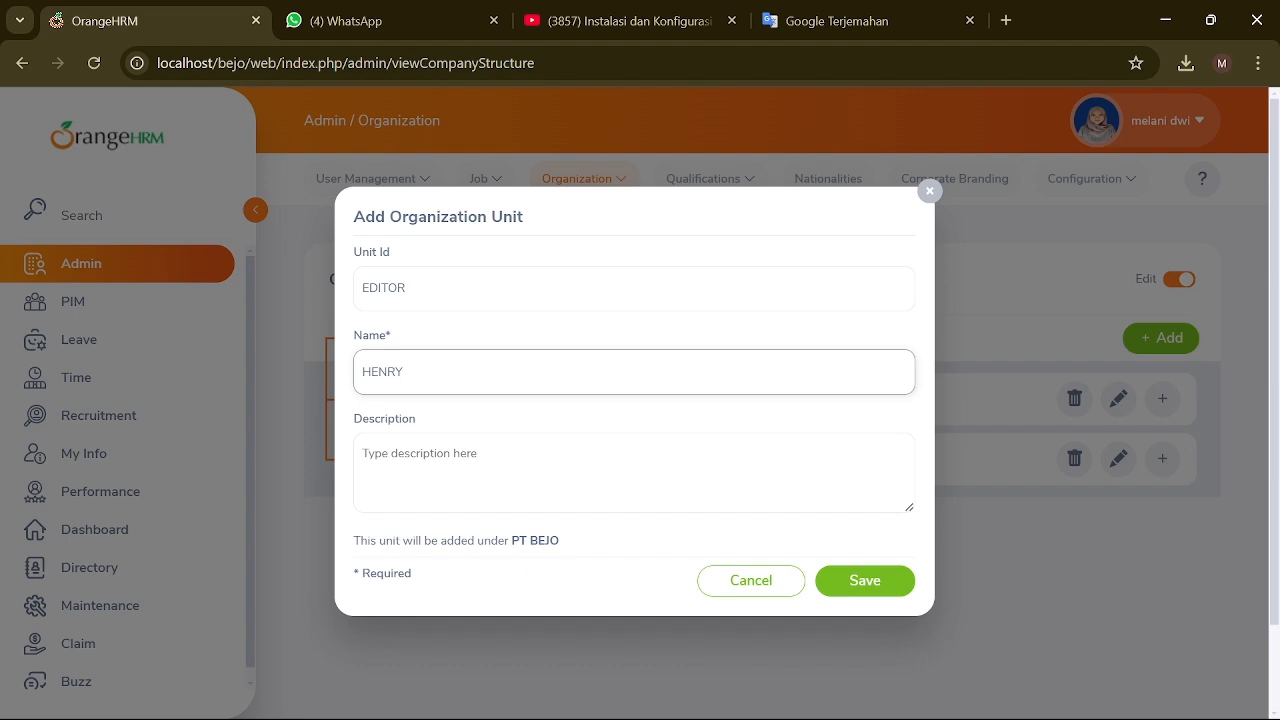
left_click(823, 593)
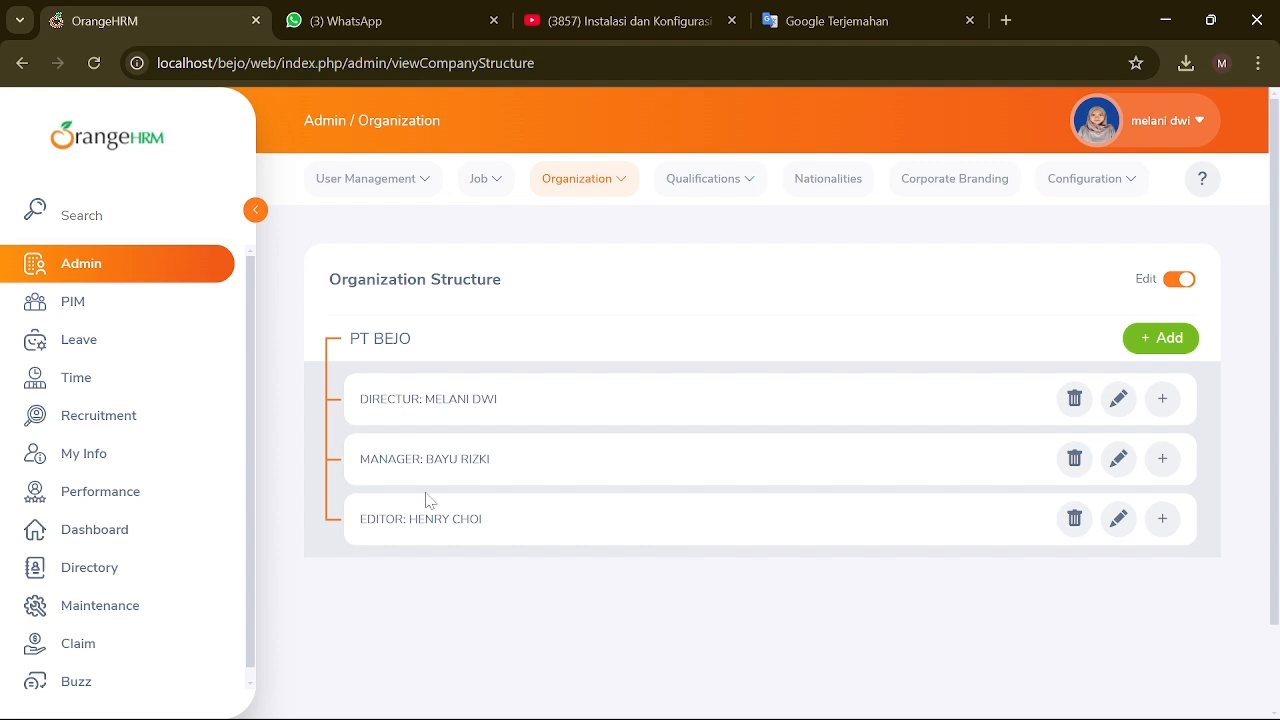
left_click(628, 186)
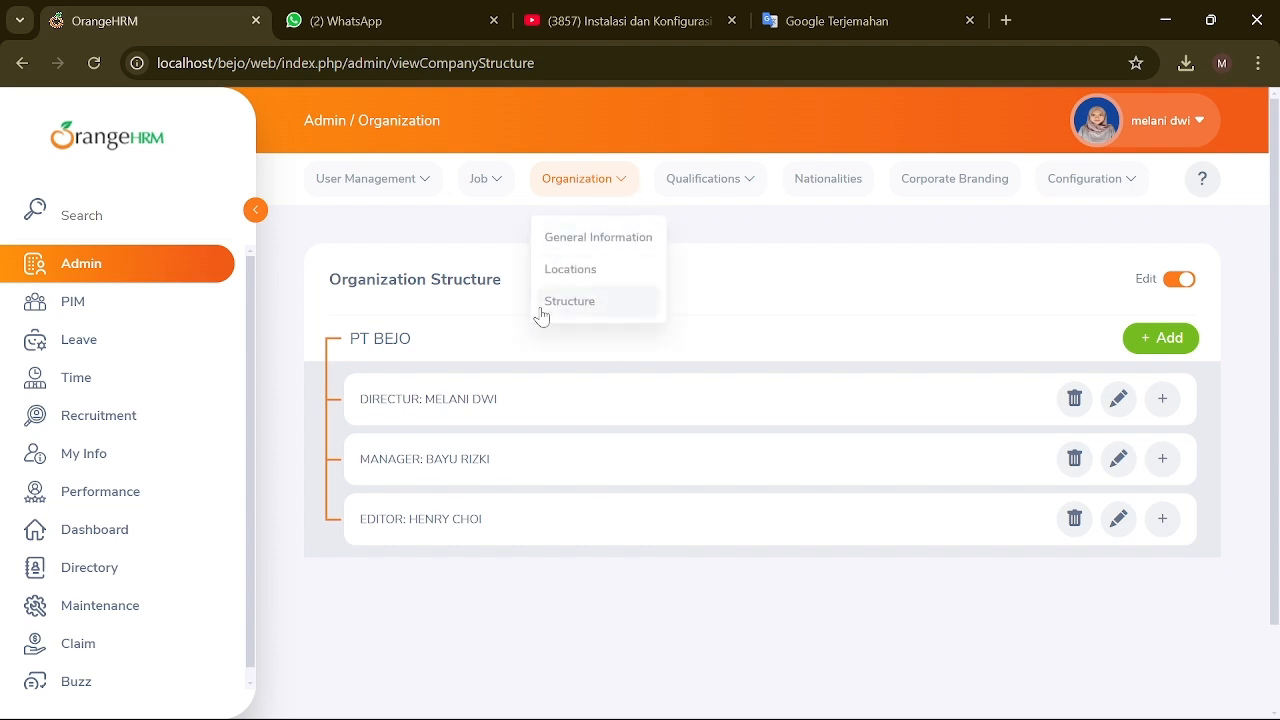
Step: Add skill EDITOR with description 'mengelola projek/ editing projek'
left_click(749, 178)
left_click(712, 242)
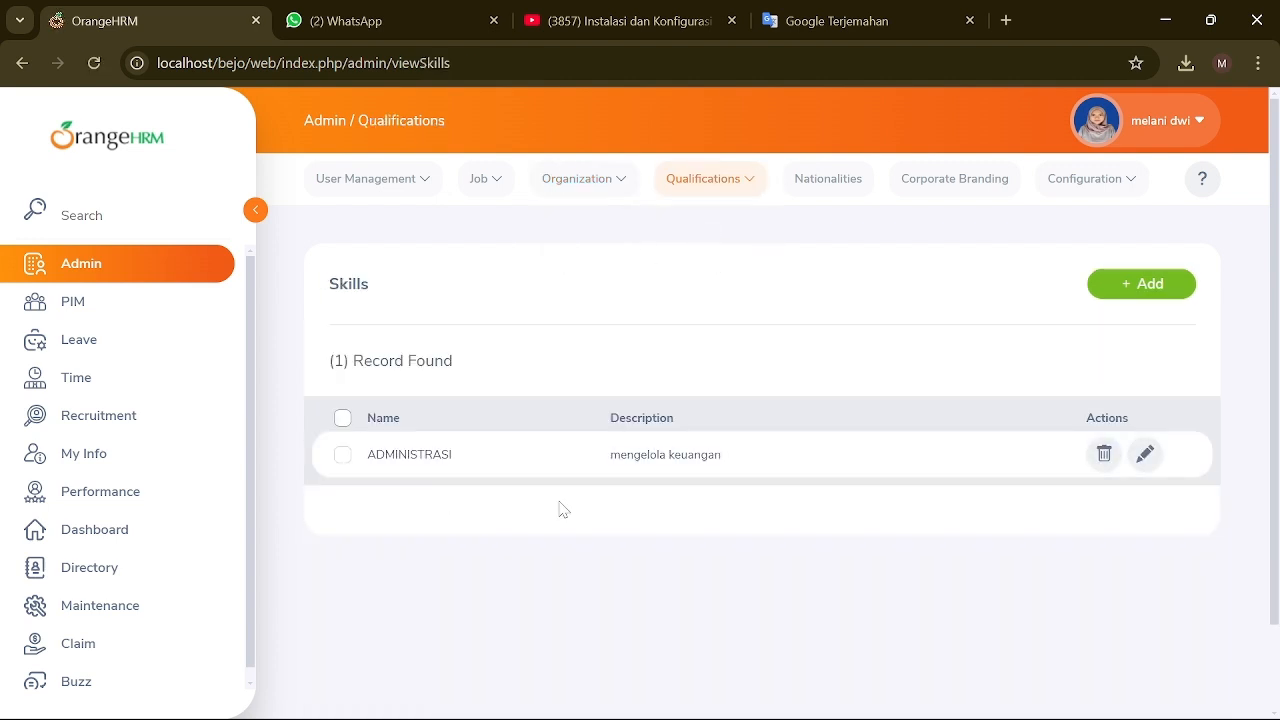
left_click(1140, 284)
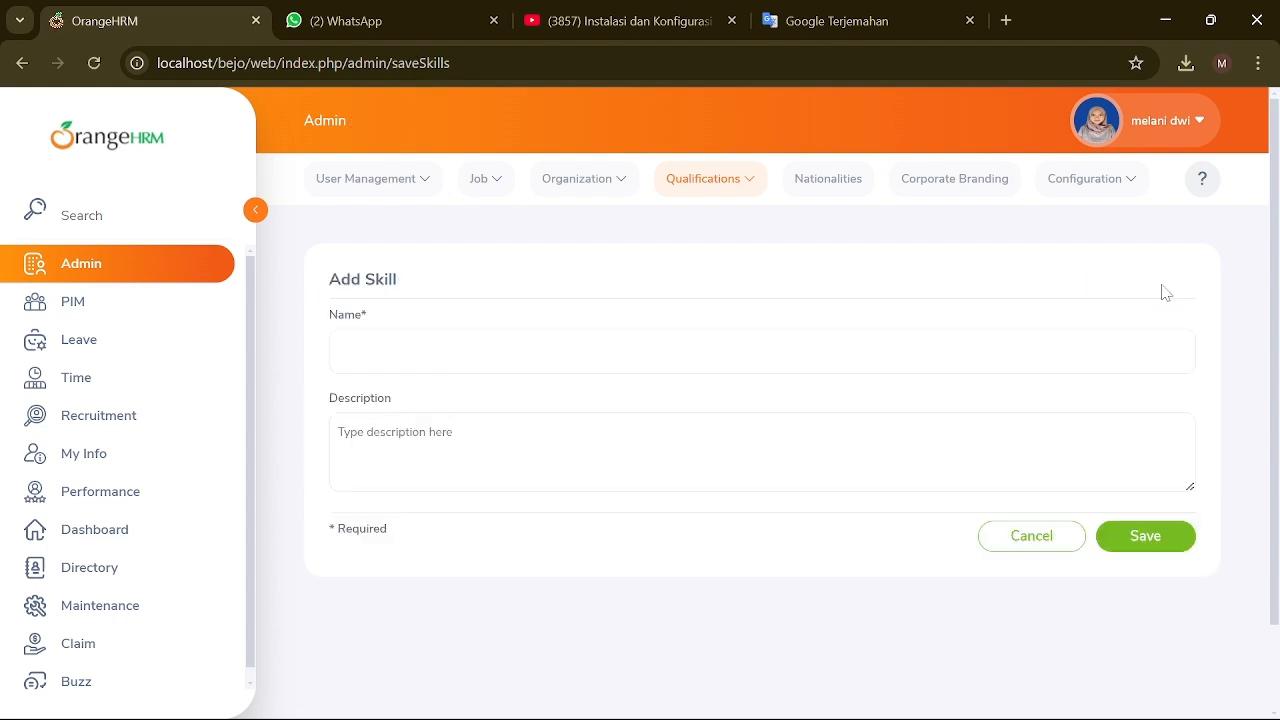
left_click(762, 352)
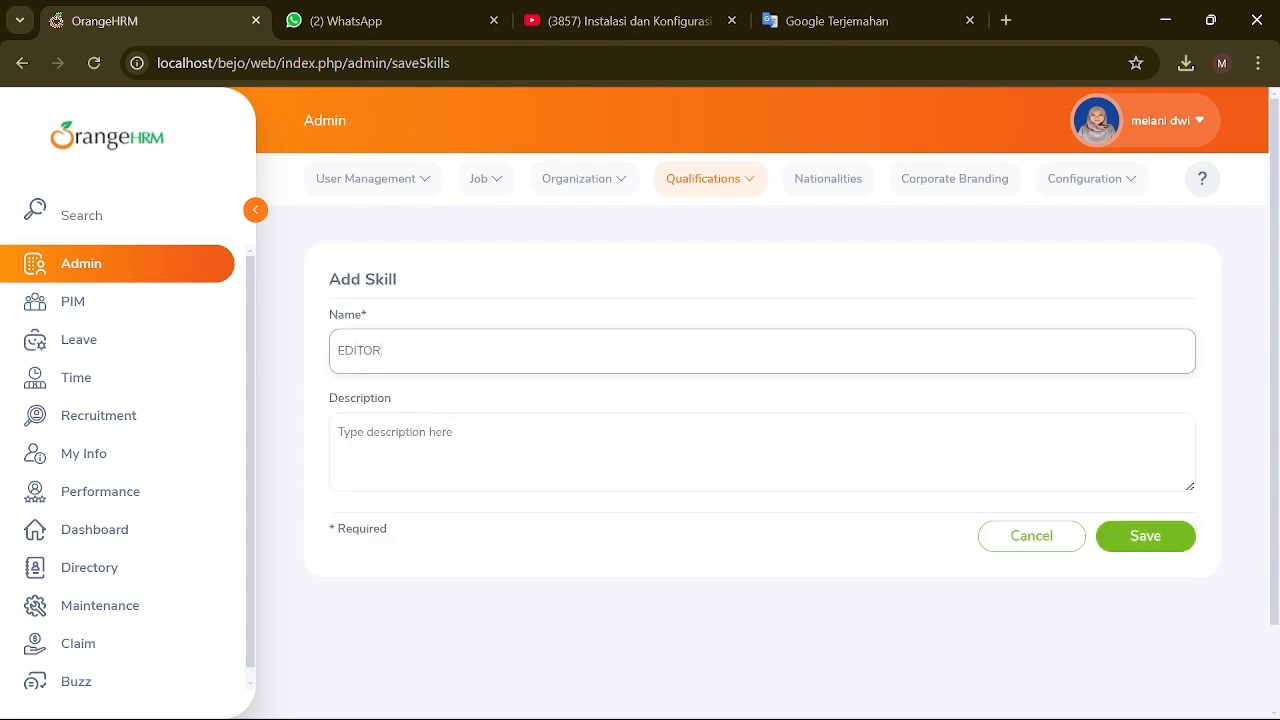
left_click(762, 452)
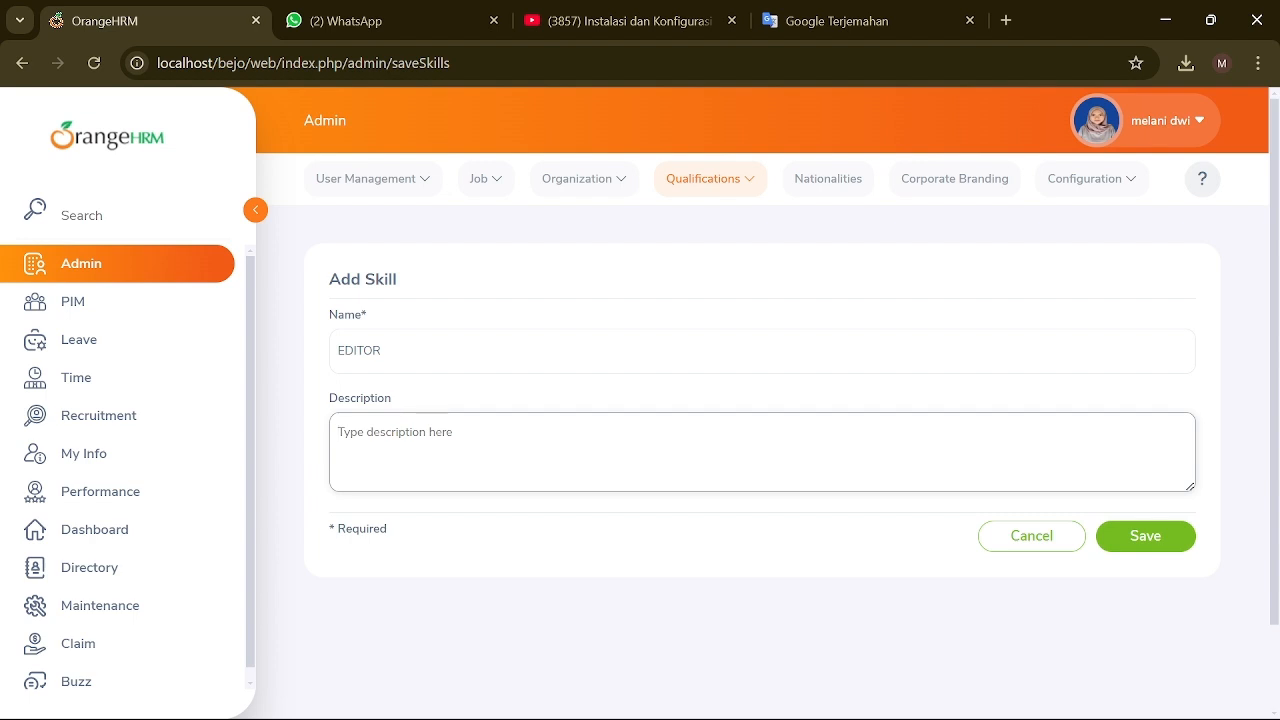
type("mengelola akun medi")
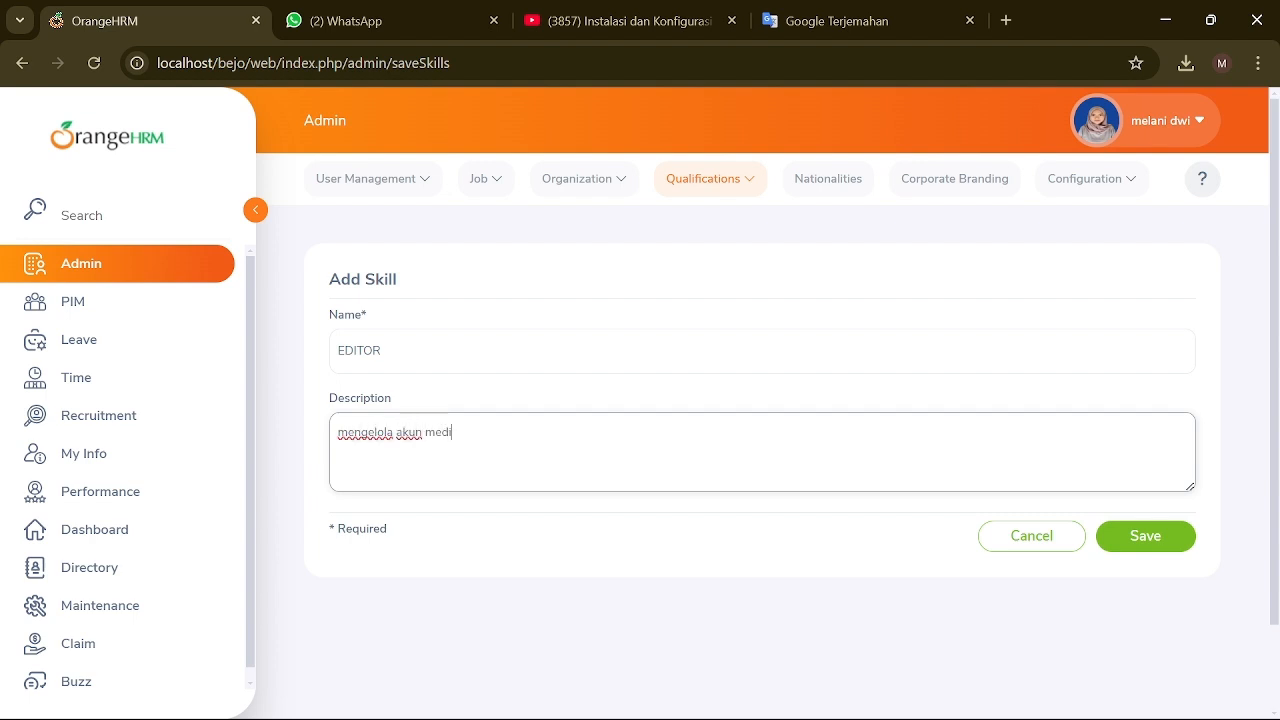
key("BackSpace")
key("BackSpace")
key("BackSpace")
key("BackSpace")
key("BackSpace")
key("BackSpace")
key("BackSpace")
key("BackSpace")
left_click(1117, 537)
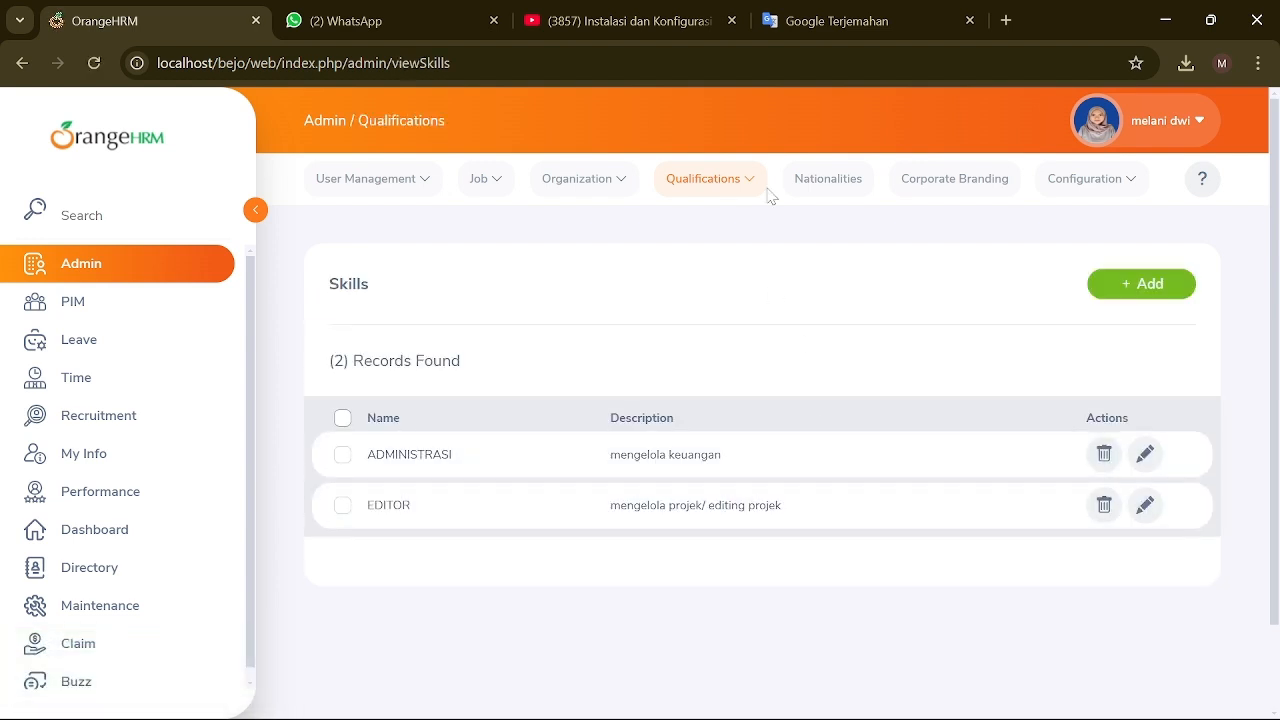
left_click(758, 186)
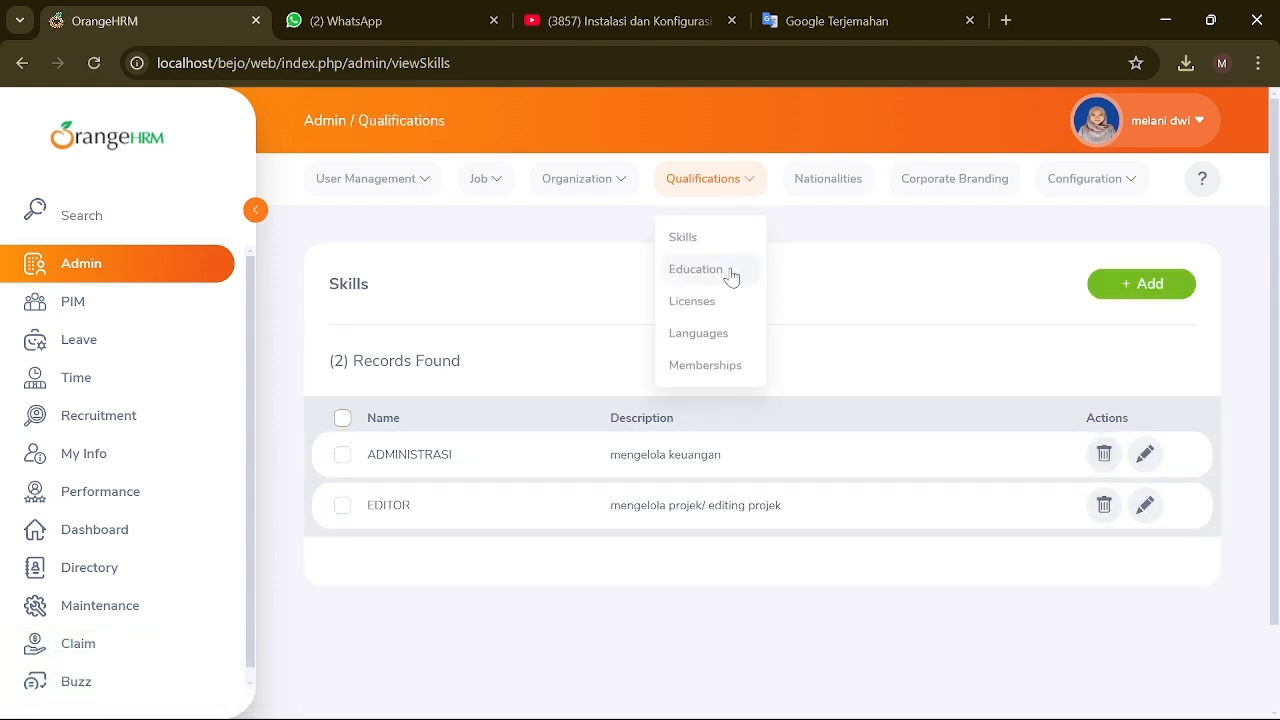
left_click(729, 265)
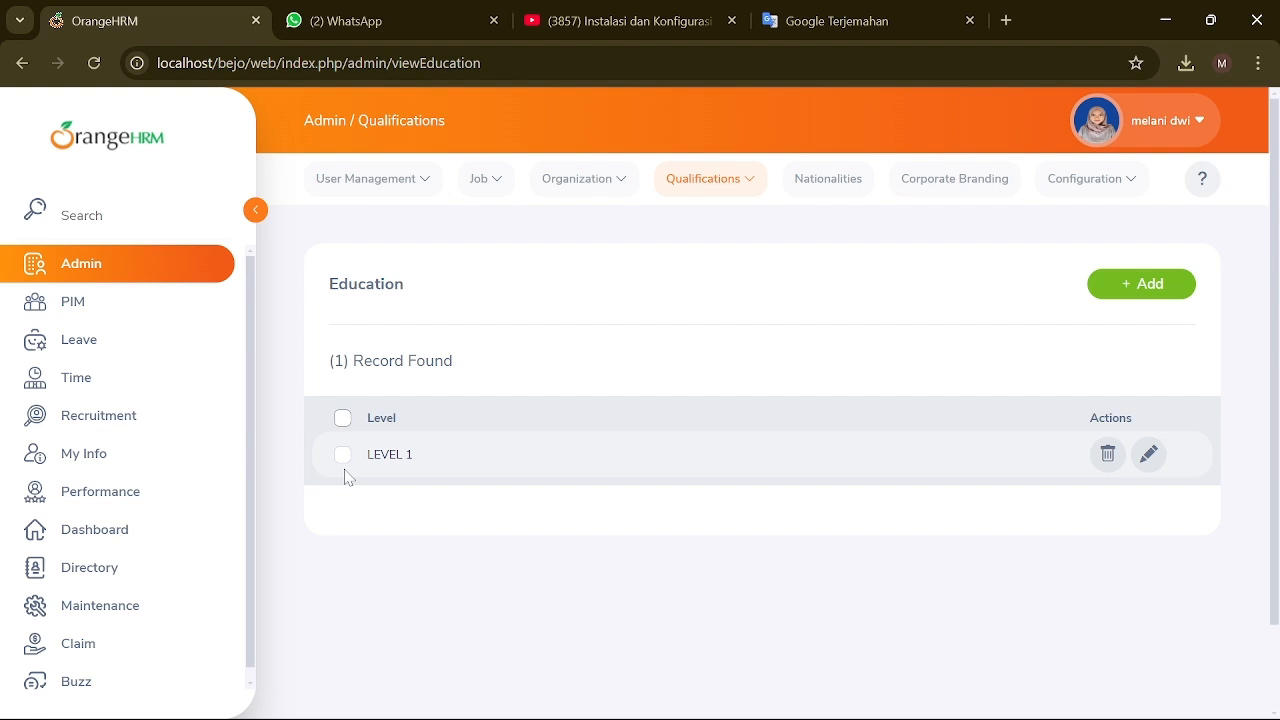
Step: Add the education level LEVEL 2
left_click(1162, 286)
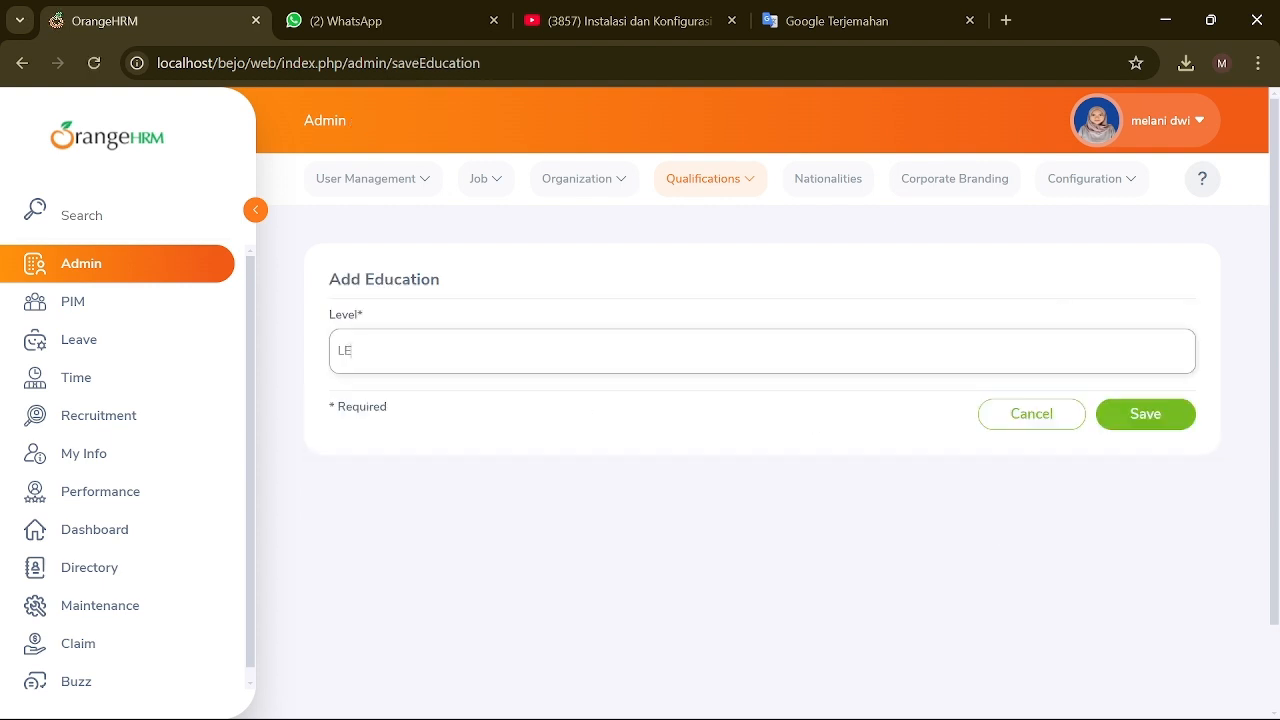
key("Return")
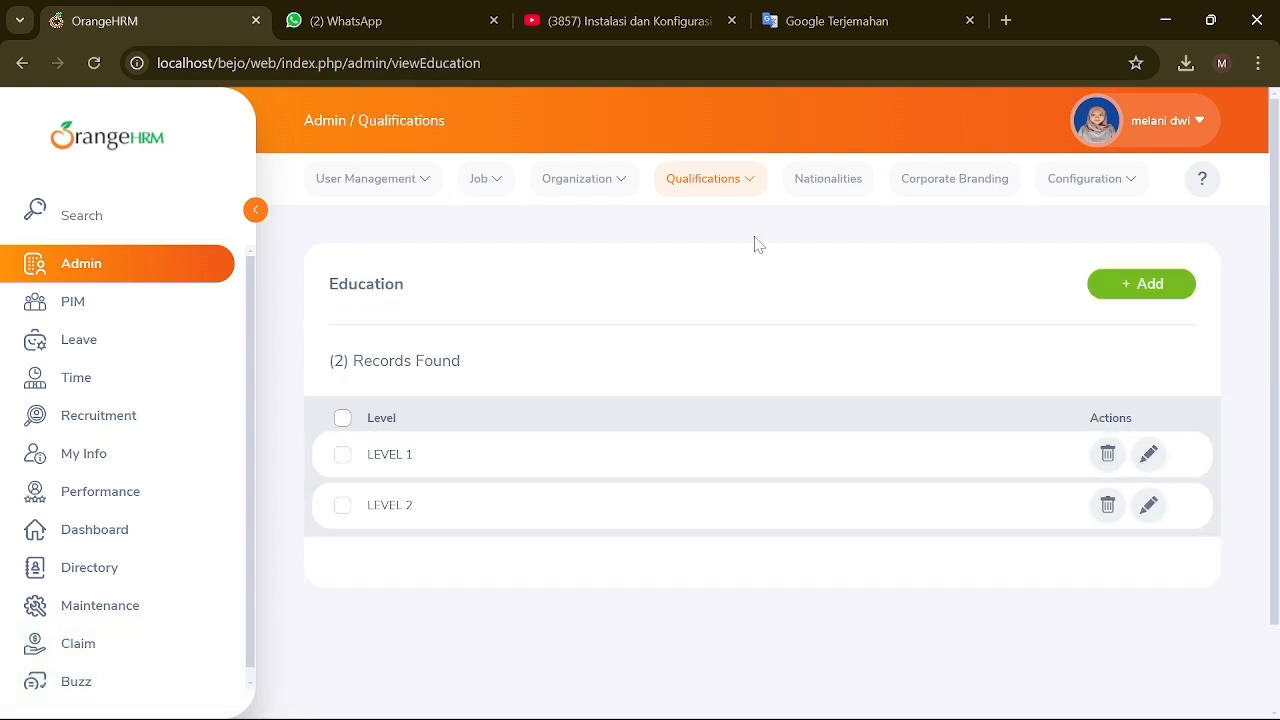
left_click(741, 179)
left_click(708, 305)
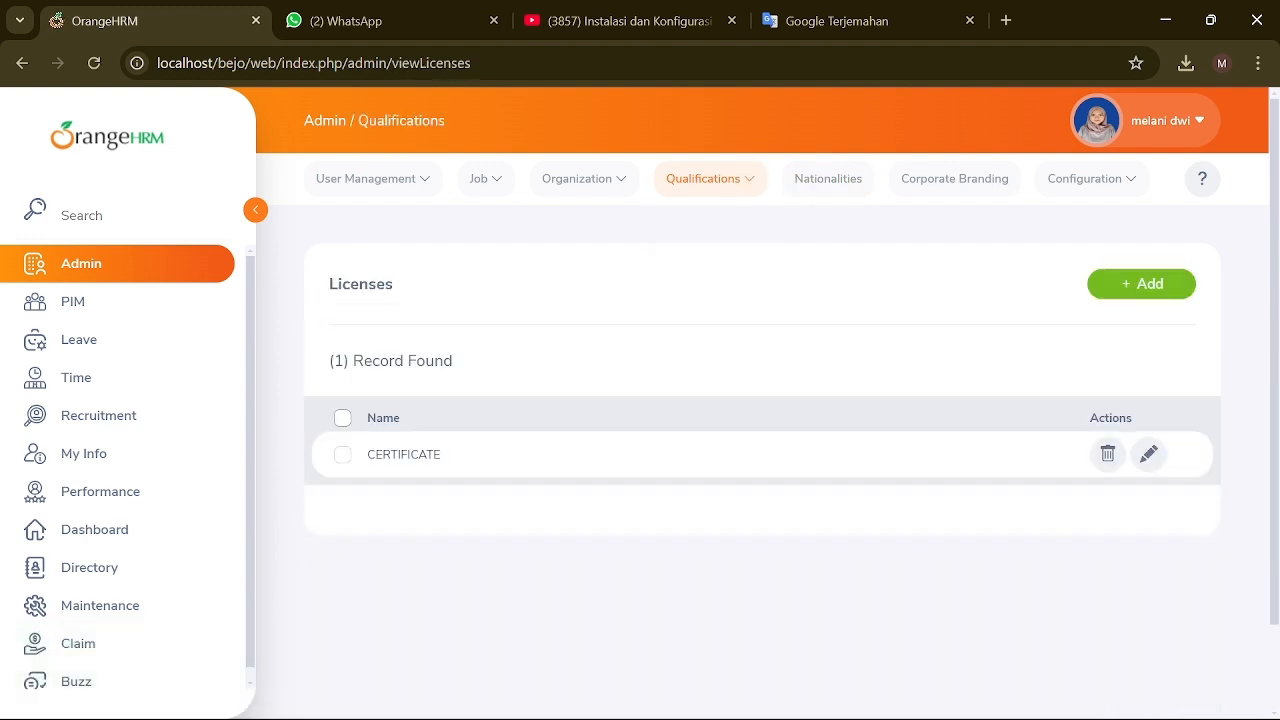
Step: Add a license named CERTIFICATE OF EDITING
left_click(1150, 285)
left_click(762, 351)
type("CERTI")
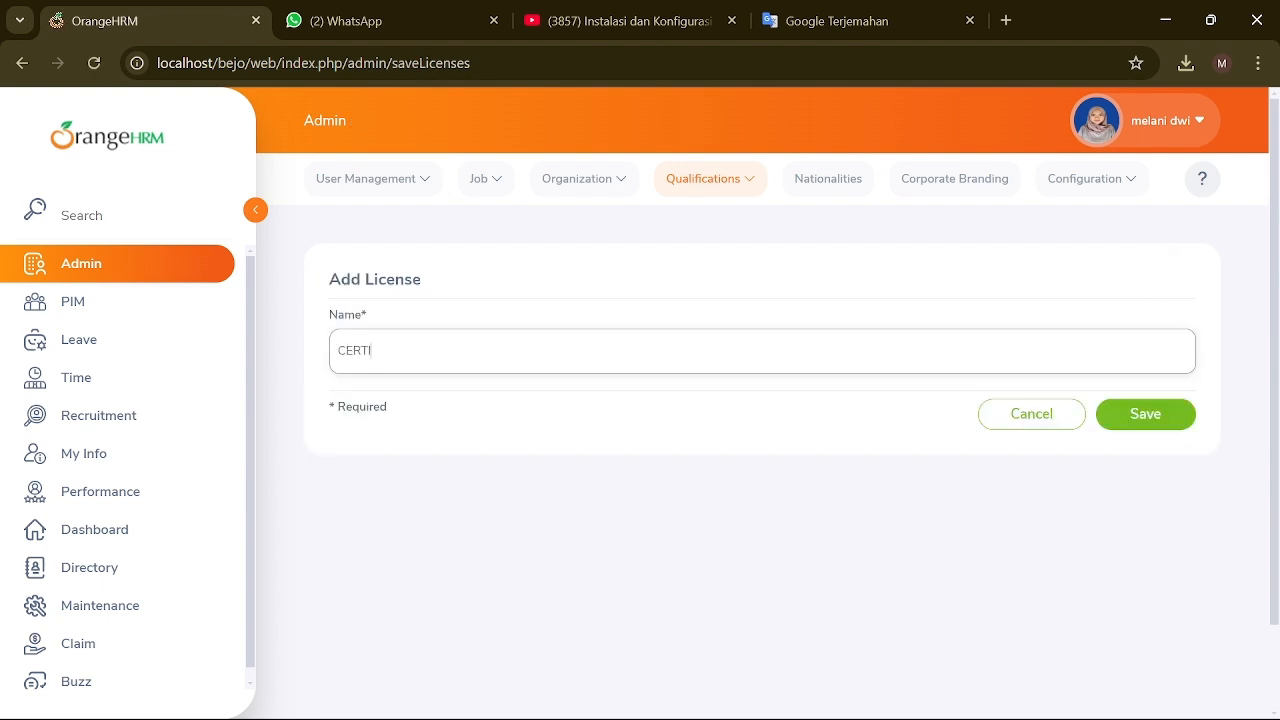
type("FICATE OF EDITIN")
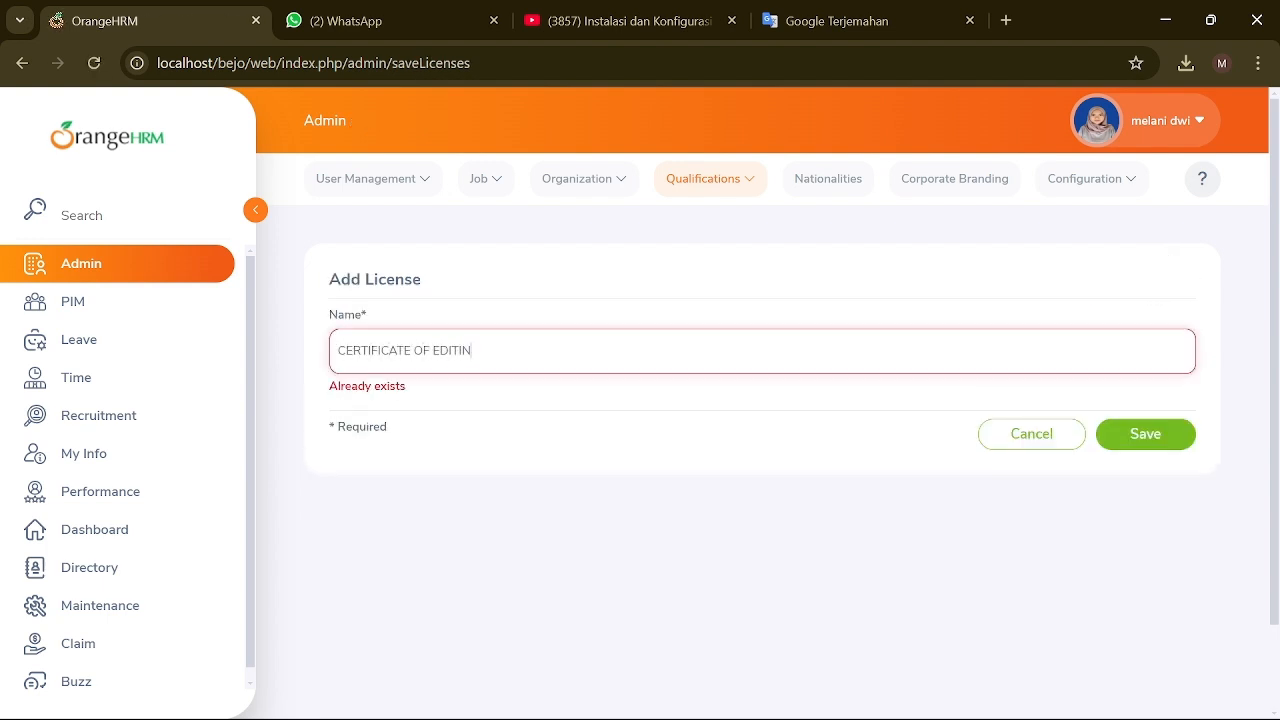
type("G DESIGN")
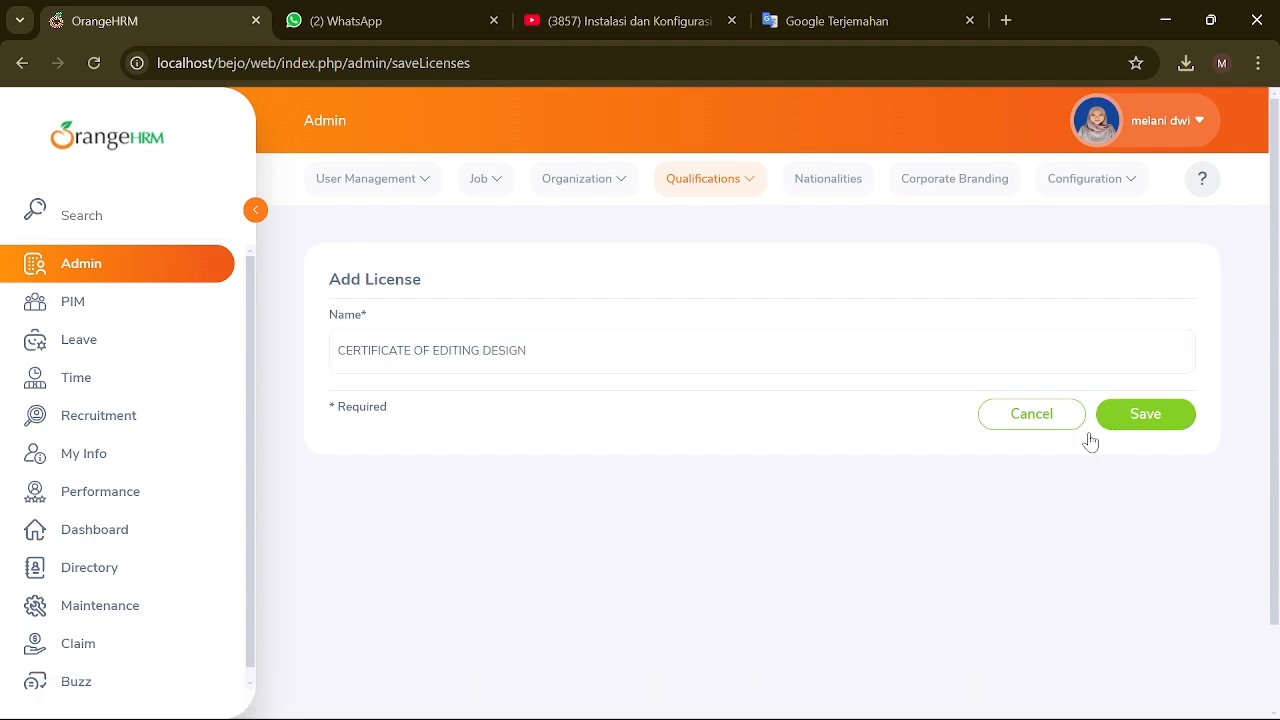
left_click(1145, 414)
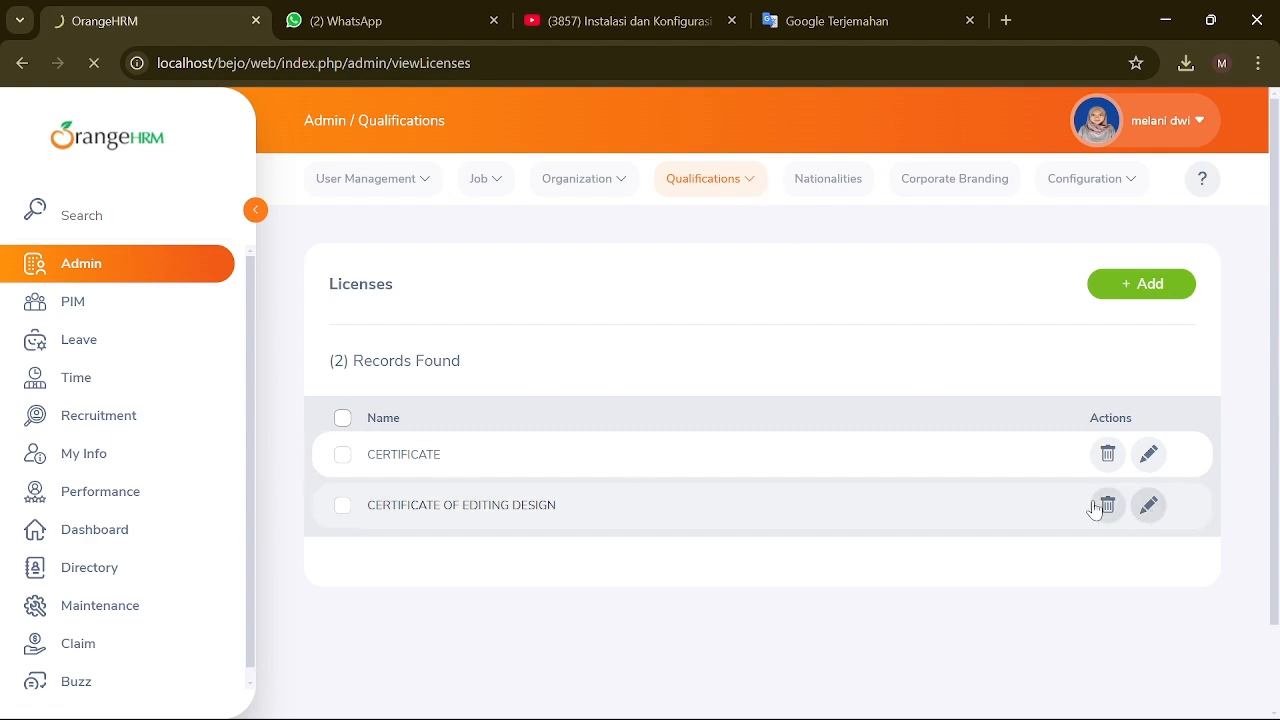
Step: Rename the new license to CERTIFICATE OF DESIGN EDITING and save it
left_click(1148, 505)
left_click_drag(448, 350, 482, 350)
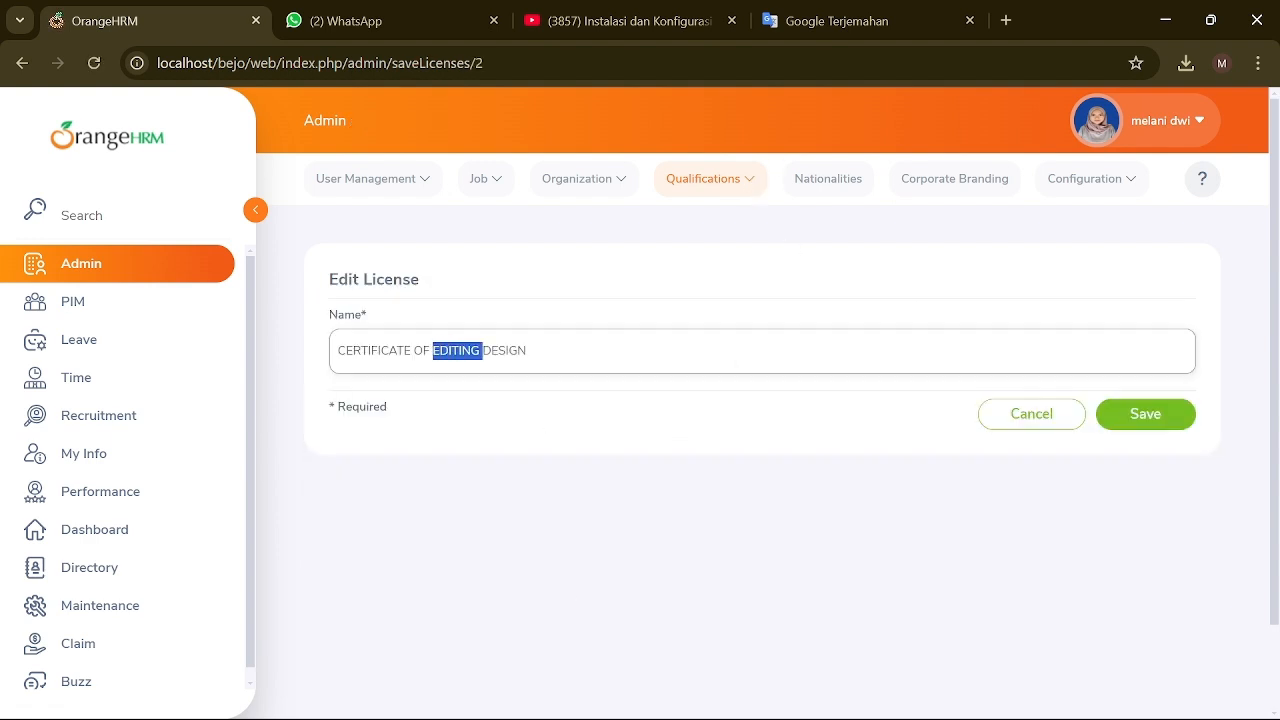
key("BackSpace")
type("EDITING")
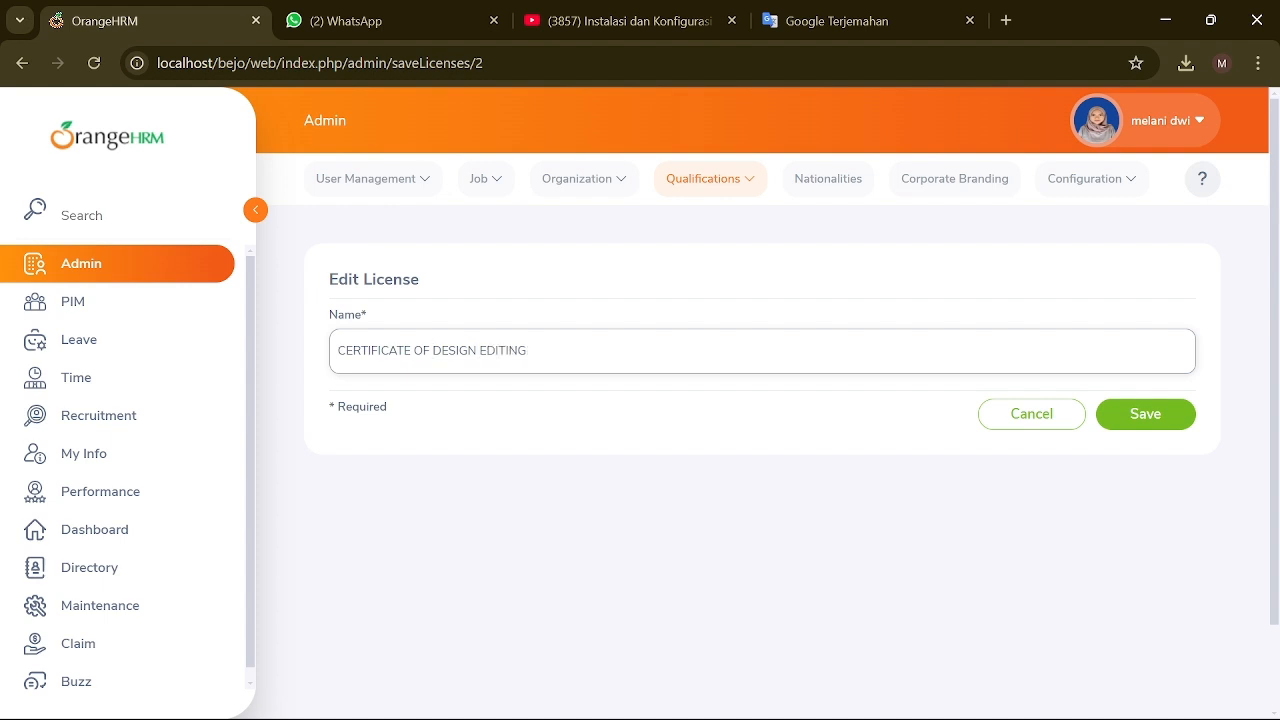
left_click(1102, 426)
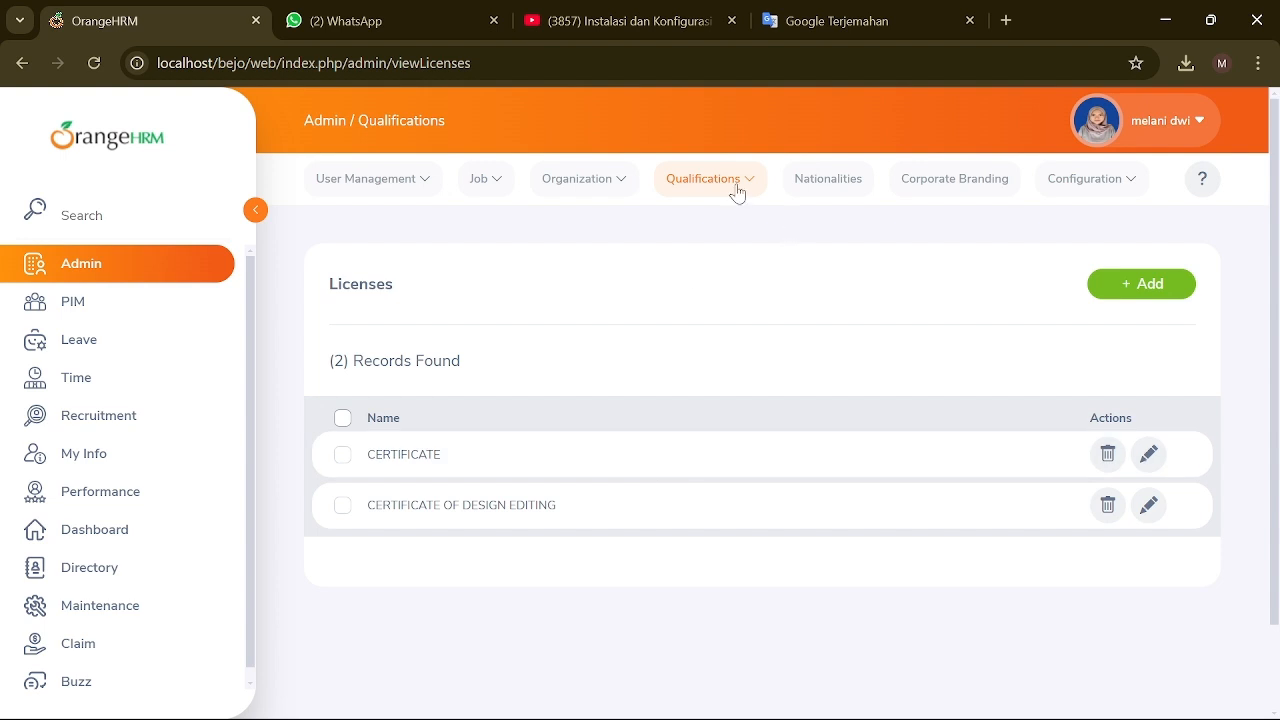
left_click(733, 184)
Step: Add the language Indonesia
left_click(712, 333)
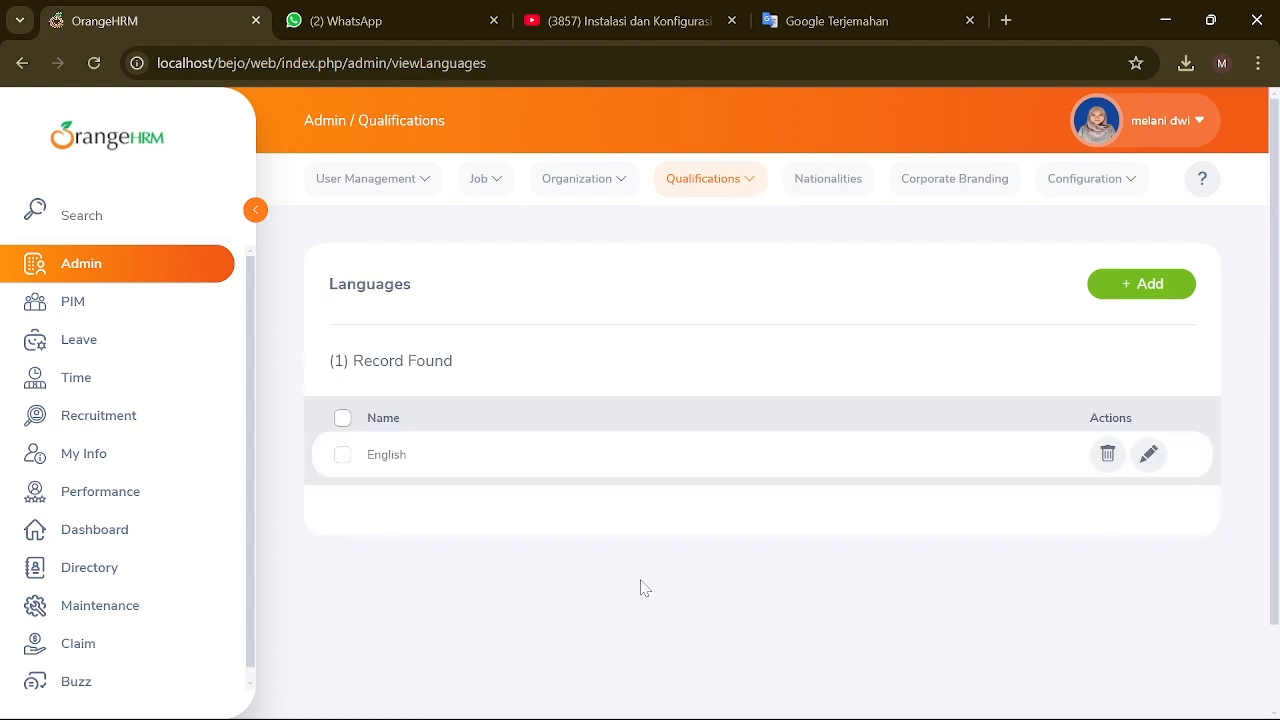
scroll(1199, 327, "down", 2)
scroll(1199, 327, "up", 2)
left_click(1108, 290)
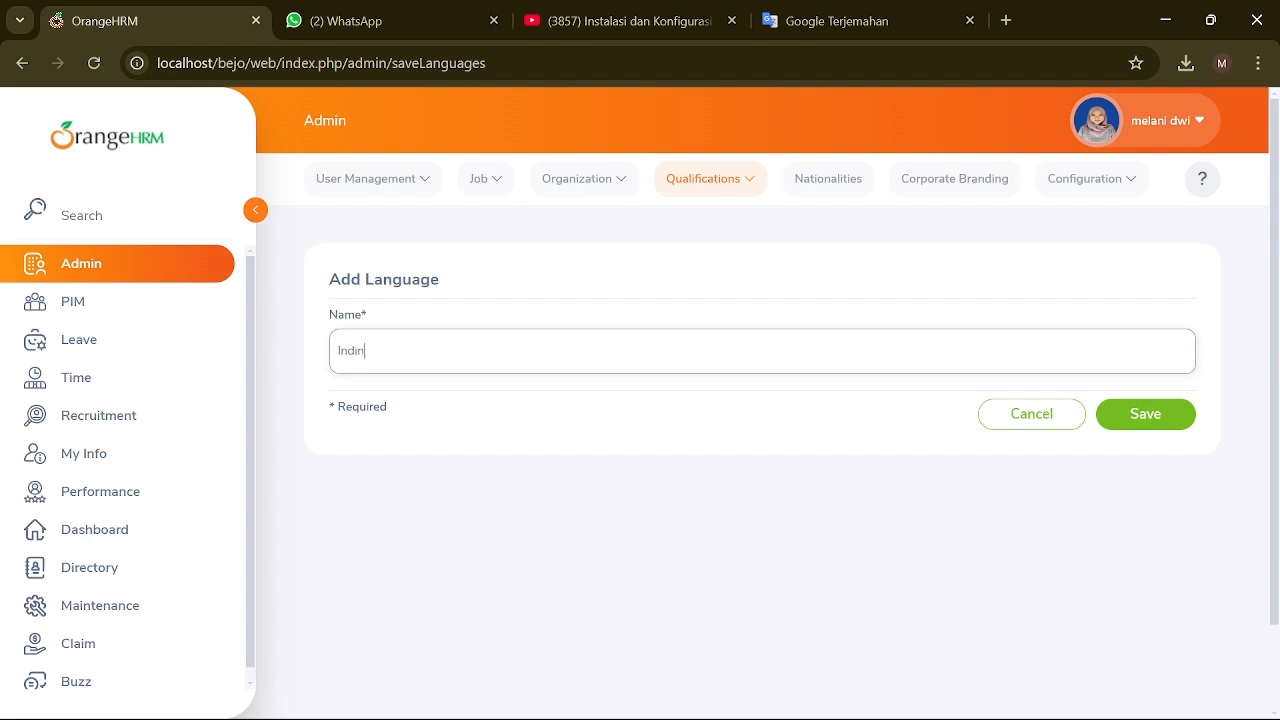
left_click(1131, 432)
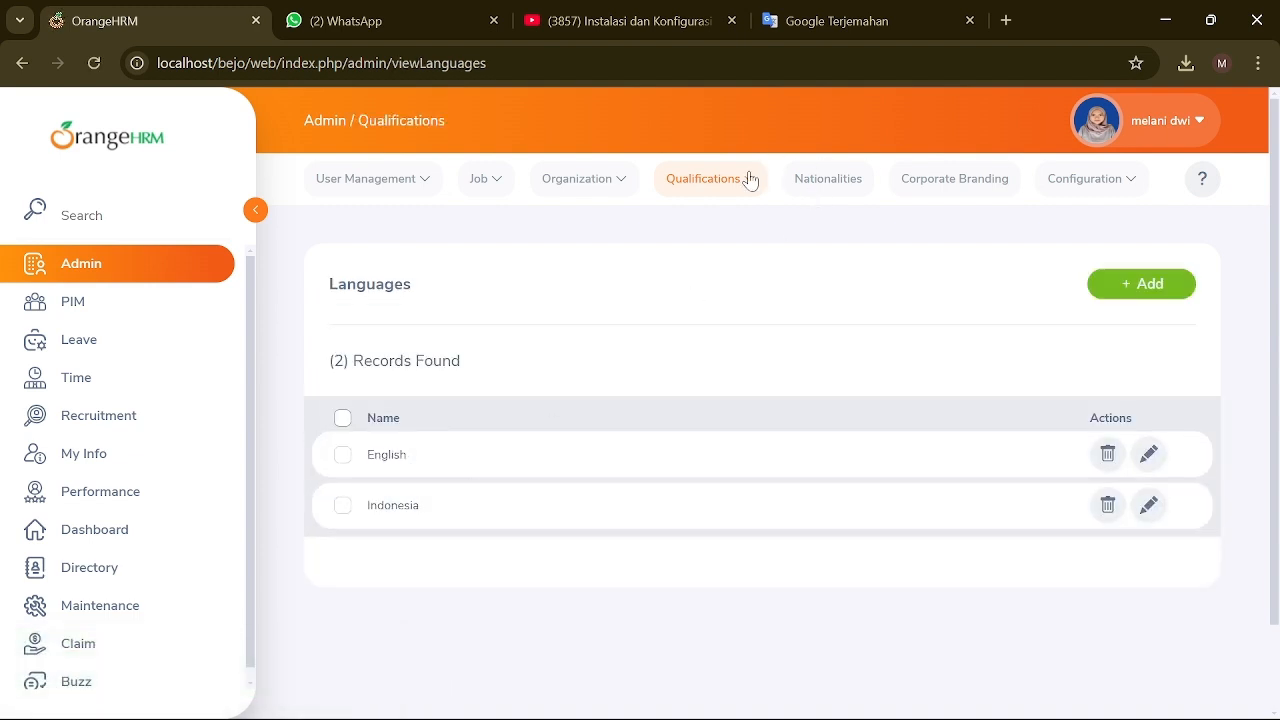
Step: Add the membership TIM PROJEK 2
left_click(748, 178)
left_click(692, 366)
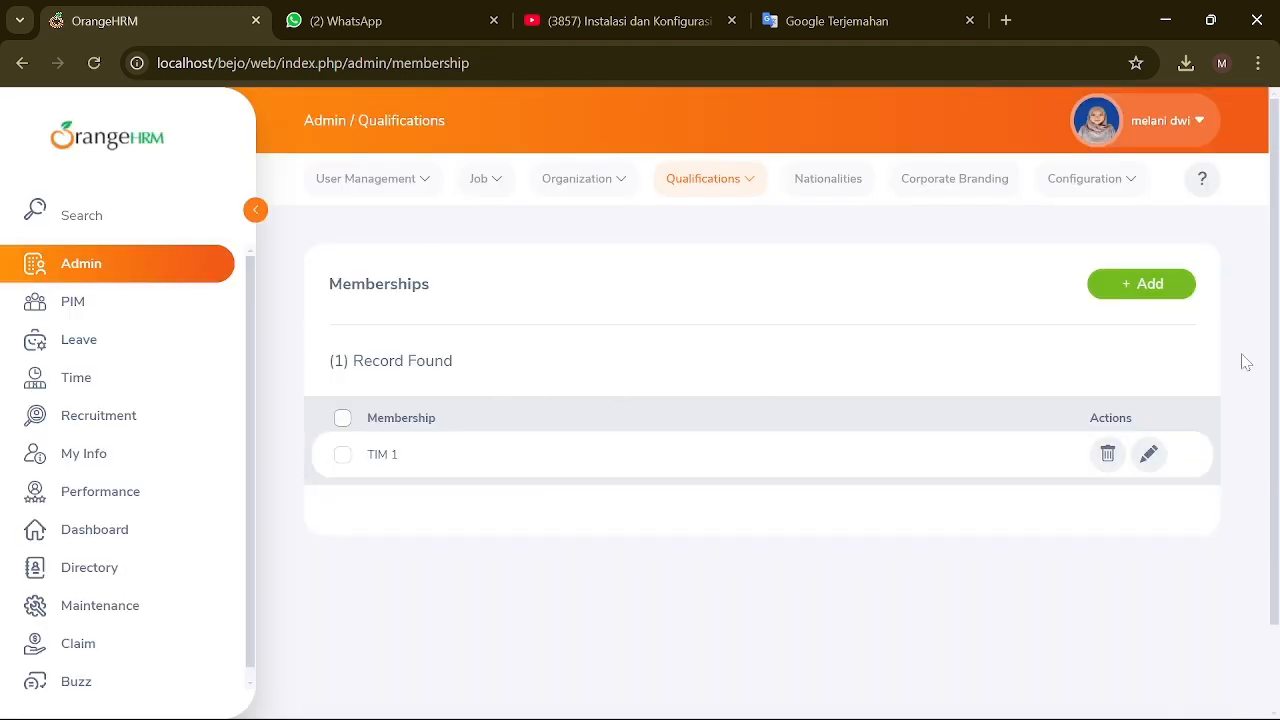
left_click(1141, 284)
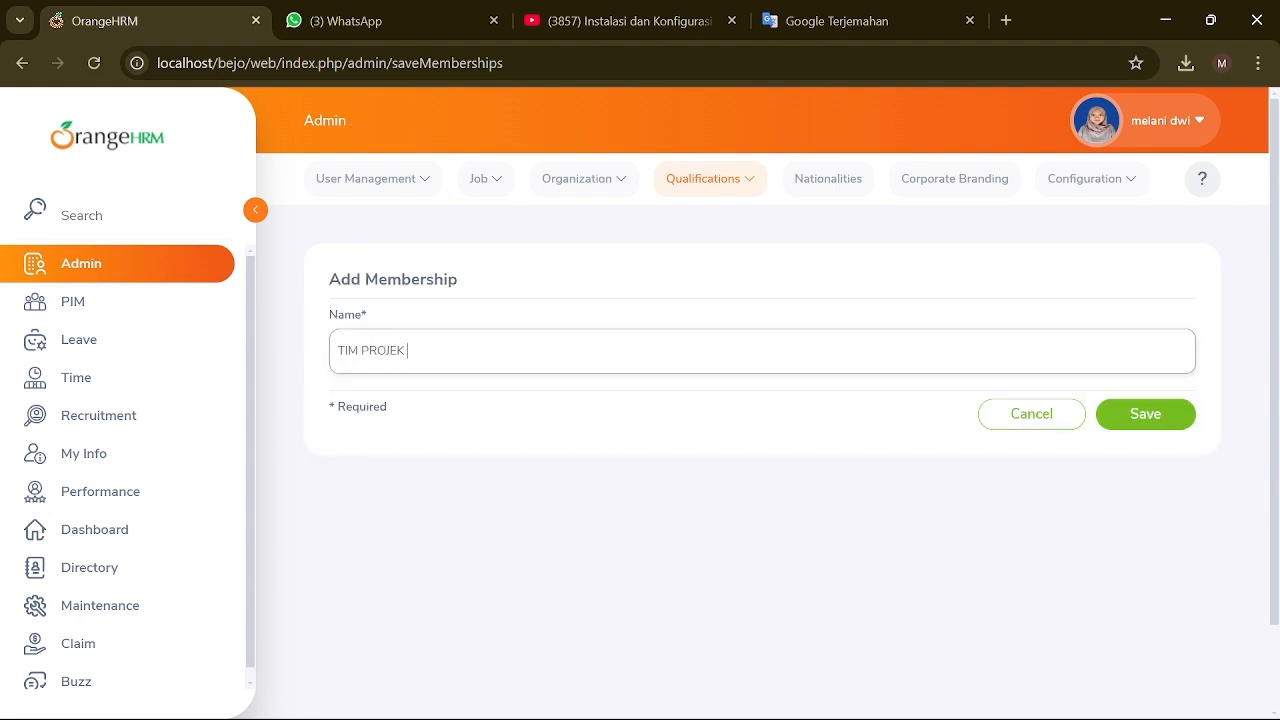
left_click(1143, 416)
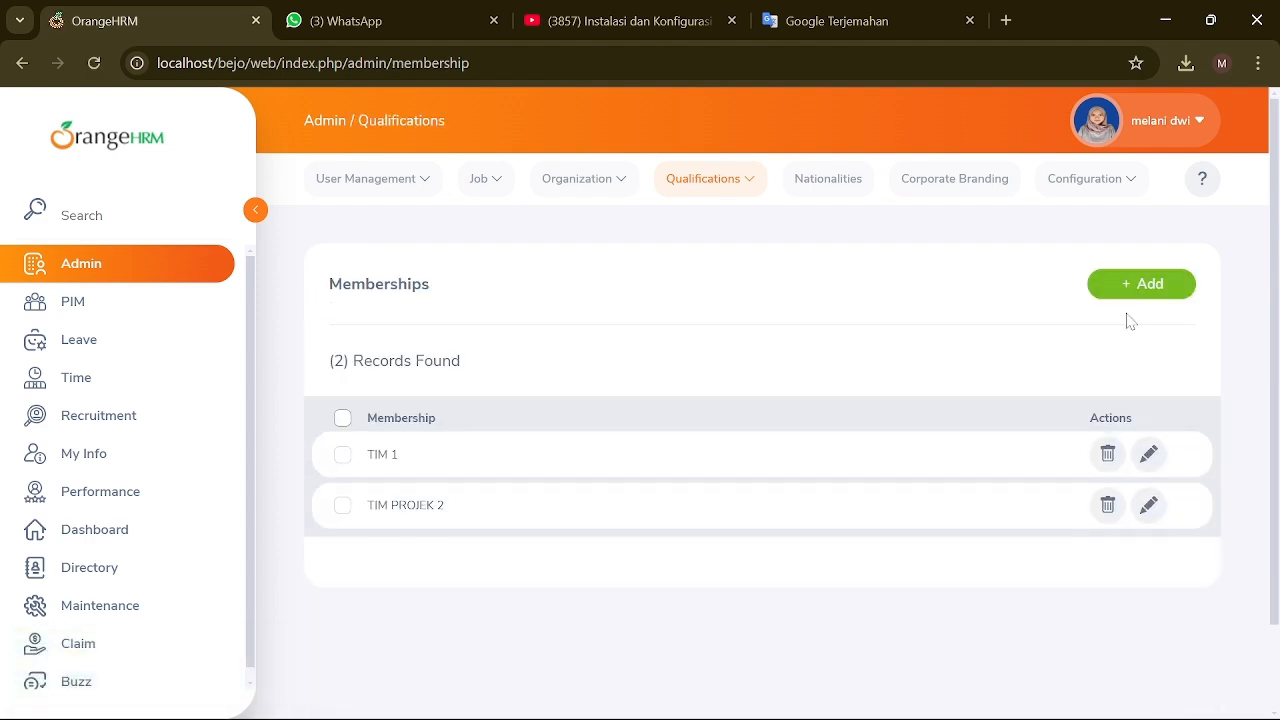
left_click(737, 182)
Step: In Corporate Branding, change the primary colour to a bright blue
left_click(830, 180)
scroll(700, 400, "down", 2)
scroll(615, 469, "down", 20)
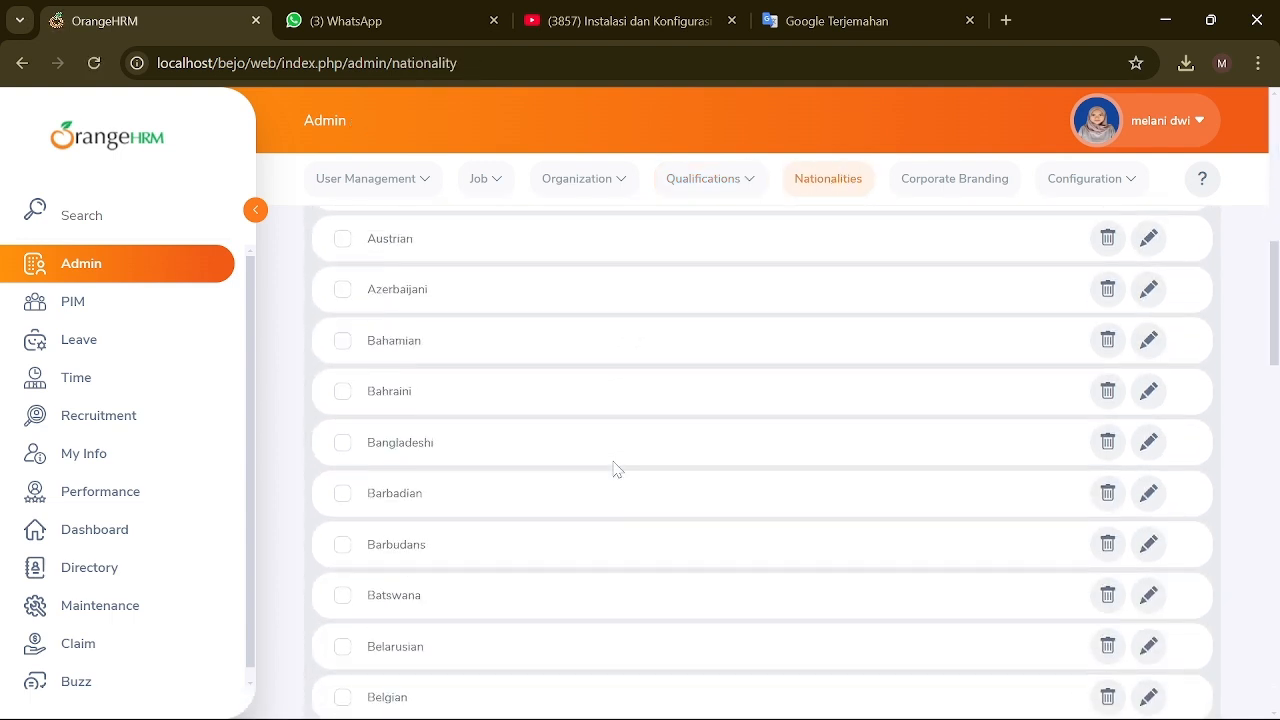
scroll(611, 469, "up", 10)
scroll(611, 469, "up", 10)
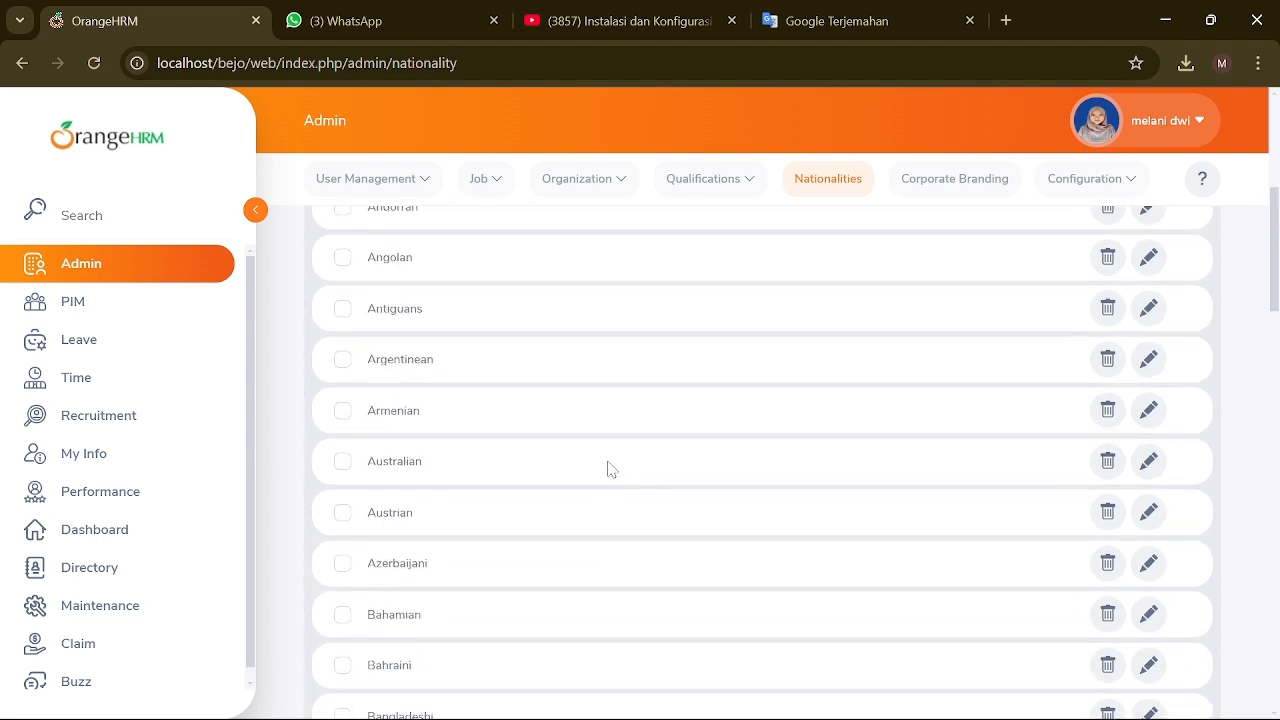
left_click(995, 190)
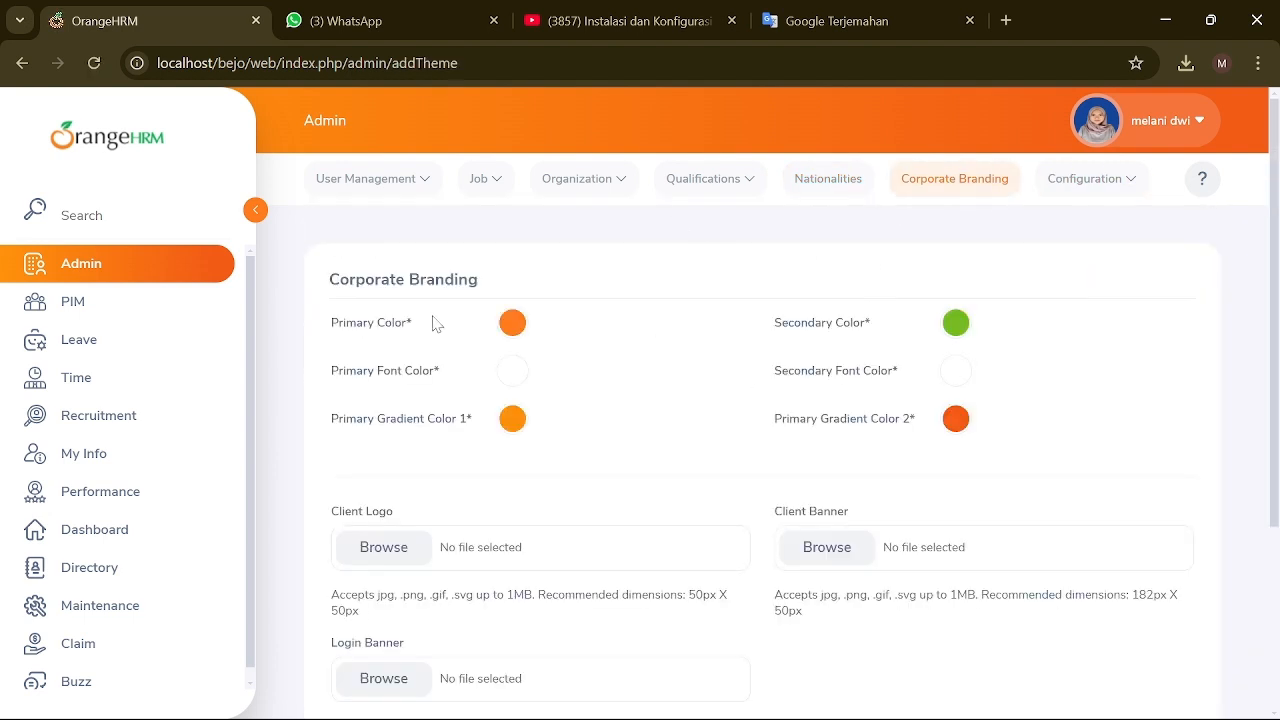
left_click(512, 324)
left_click(478, 596)
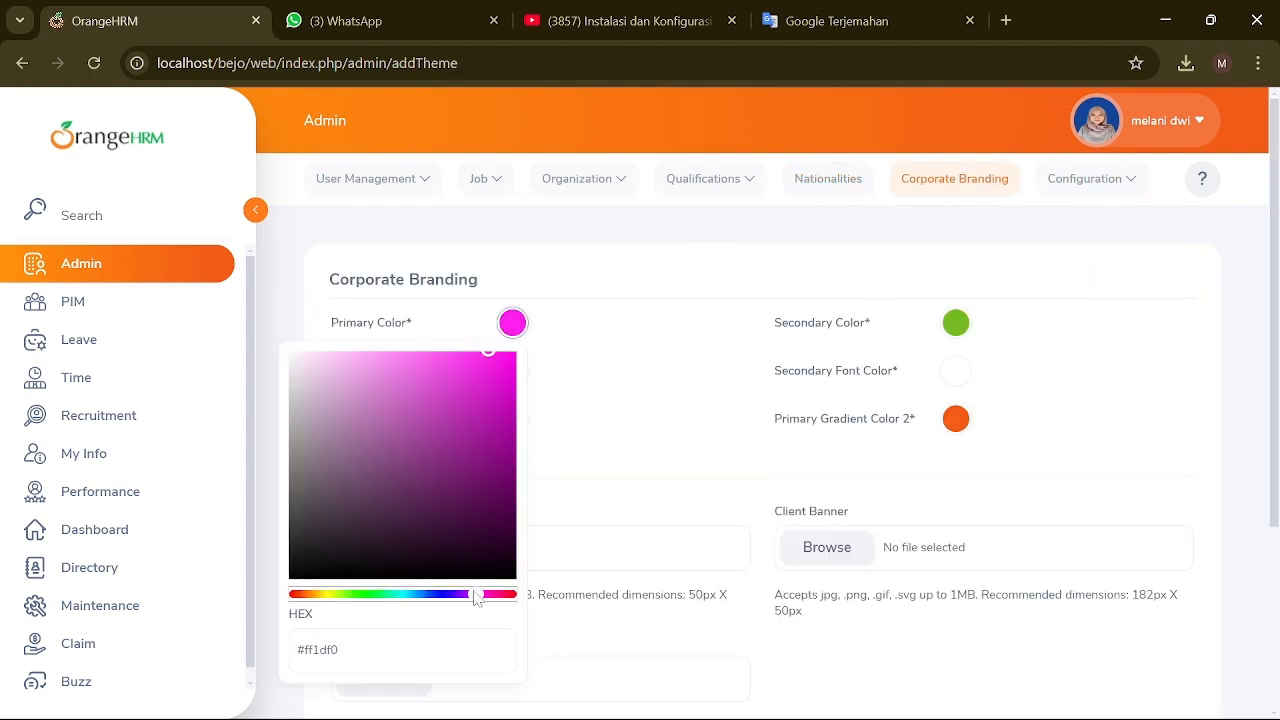
left_click(418, 596)
left_click(466, 400)
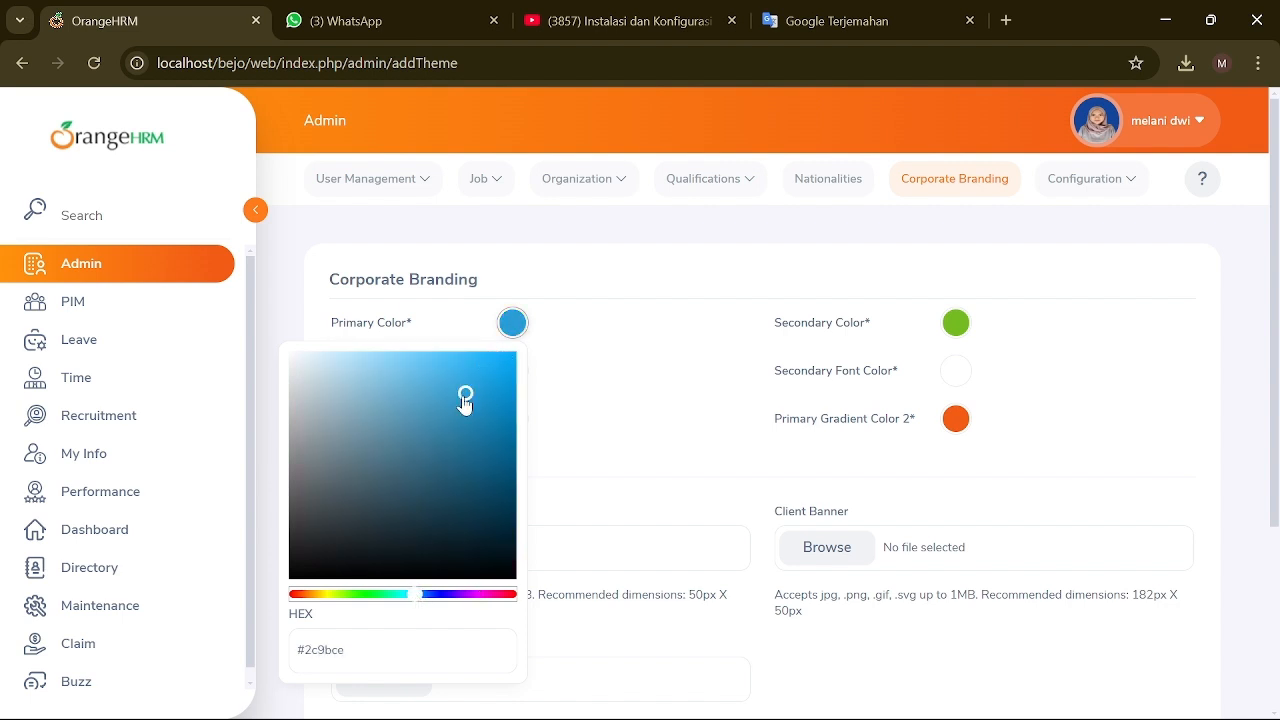
left_click(434, 382)
mouse_move(432, 385)
left_mouse_down()
mouse_move(458, 393)
mouse_move(445, 377)
left_mouse_up()
left_click(578, 402)
Step: Set gradient colour 1 to a deeper blue
left_click(506, 428)
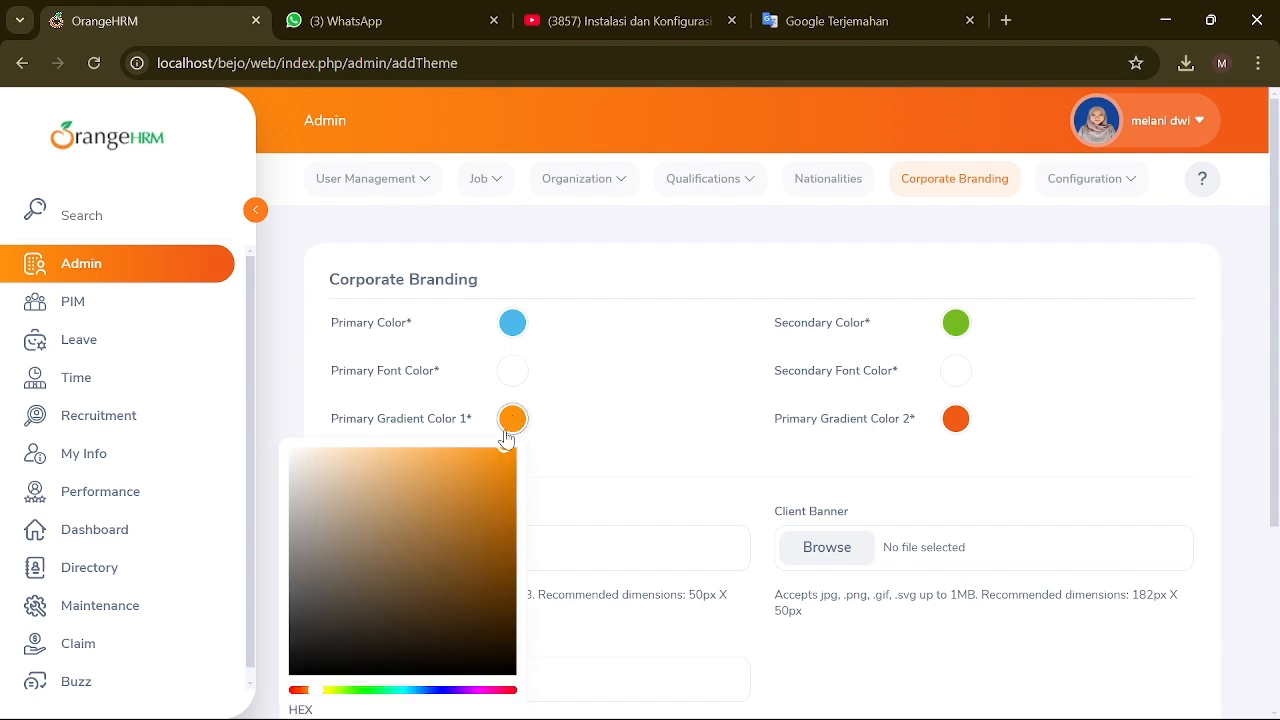
left_click(405, 690)
left_click(417, 690)
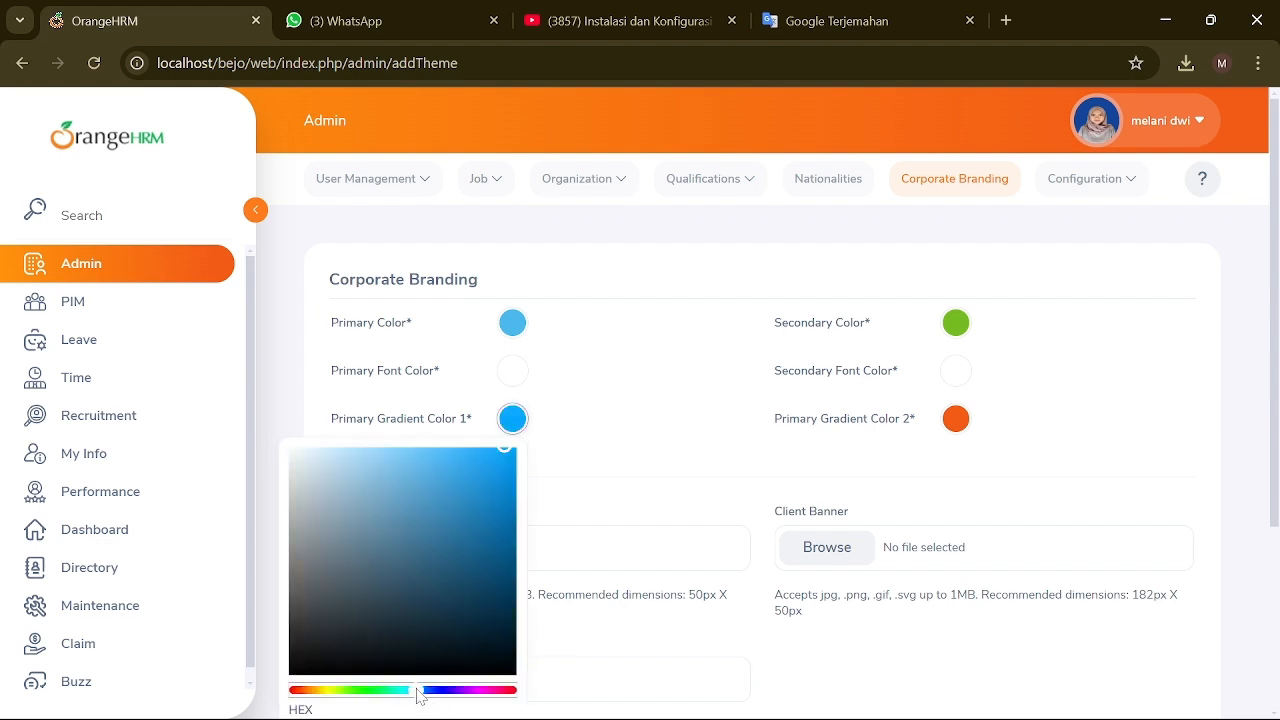
left_click(403, 688)
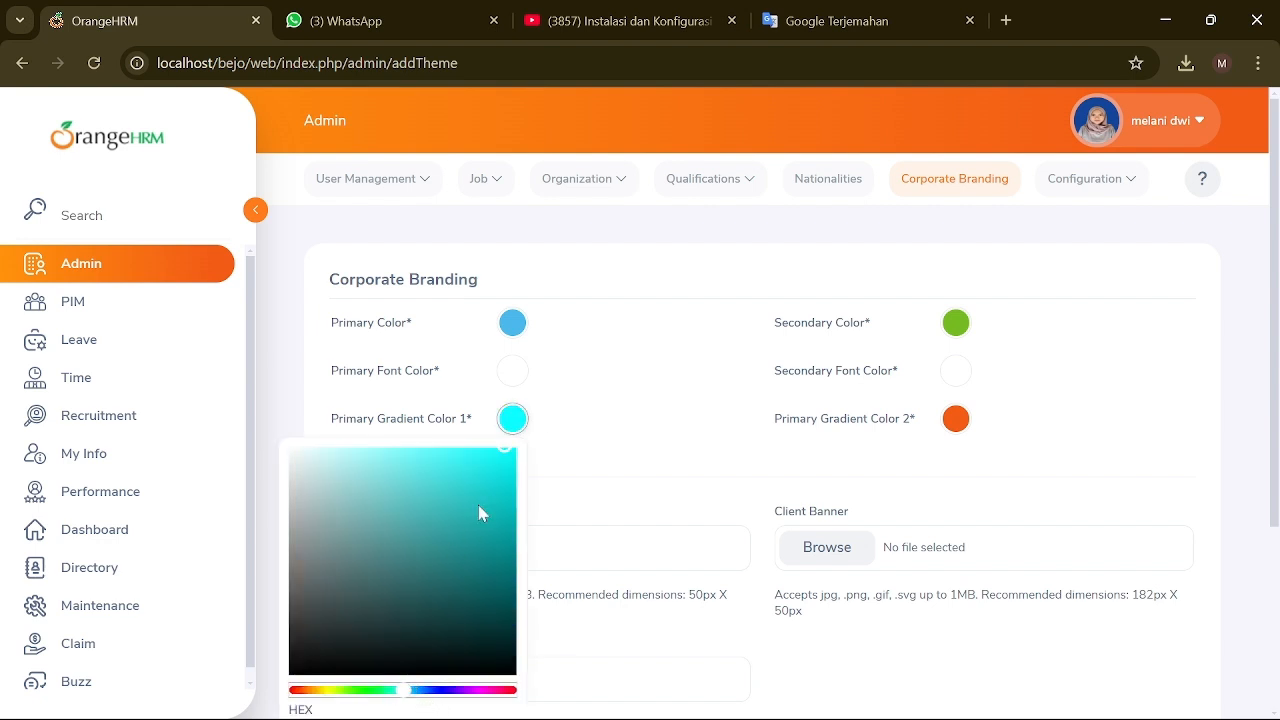
left_click(416, 689)
left_click_drag(511, 453, 505, 495)
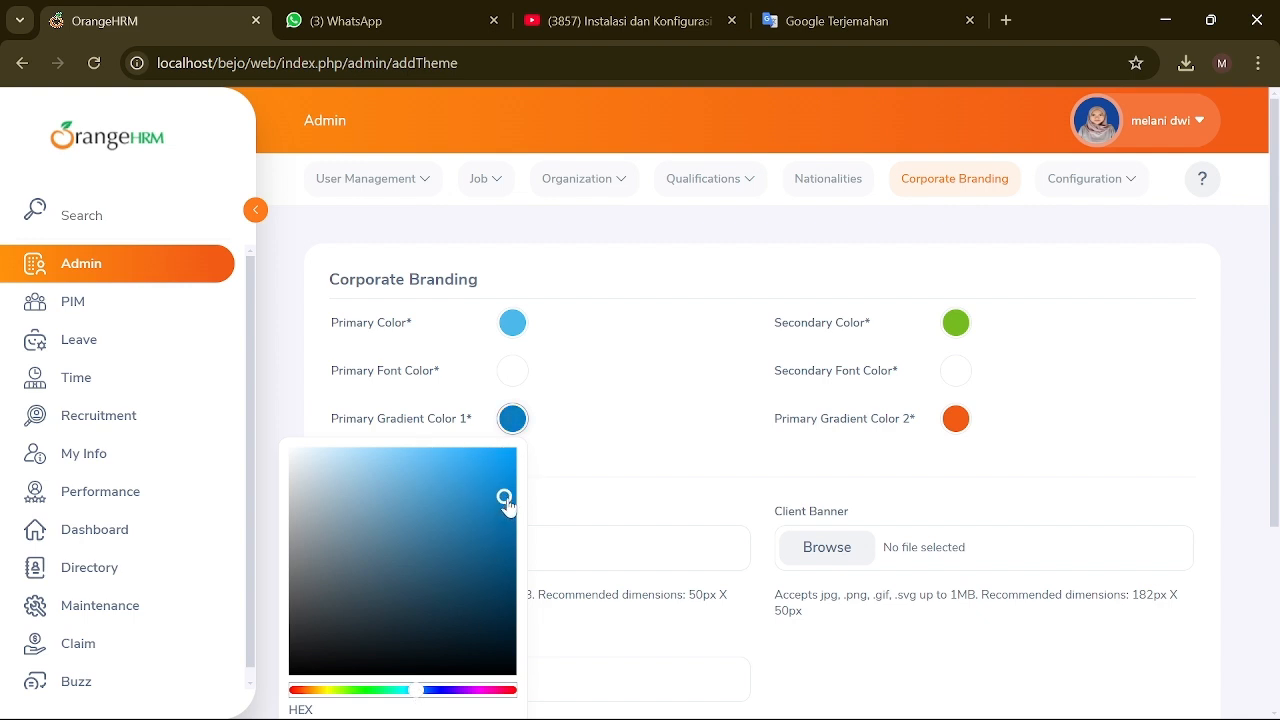
left_click(547, 429)
Step: Make the secondary colour light blue #6c9ff7 and gradient colour 2 a greyish blue
left_click(965, 325)
left_click(855, 601)
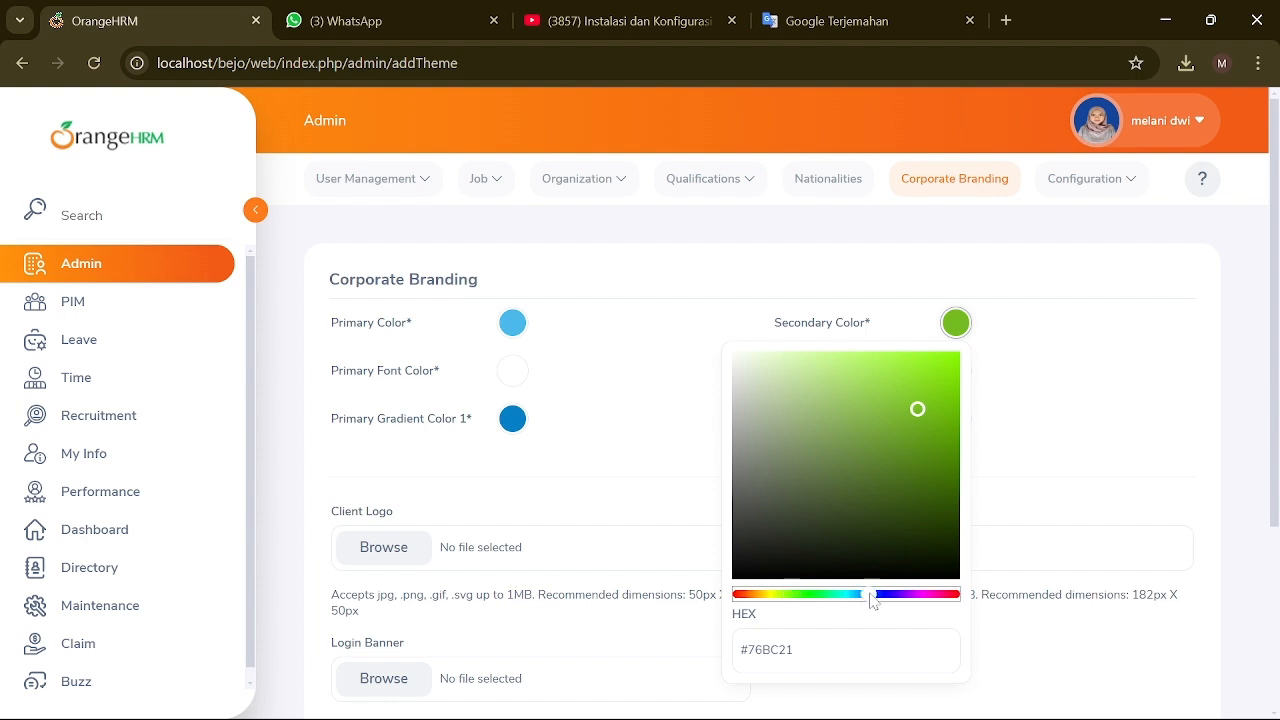
left_click_drag(914, 408, 857, 357)
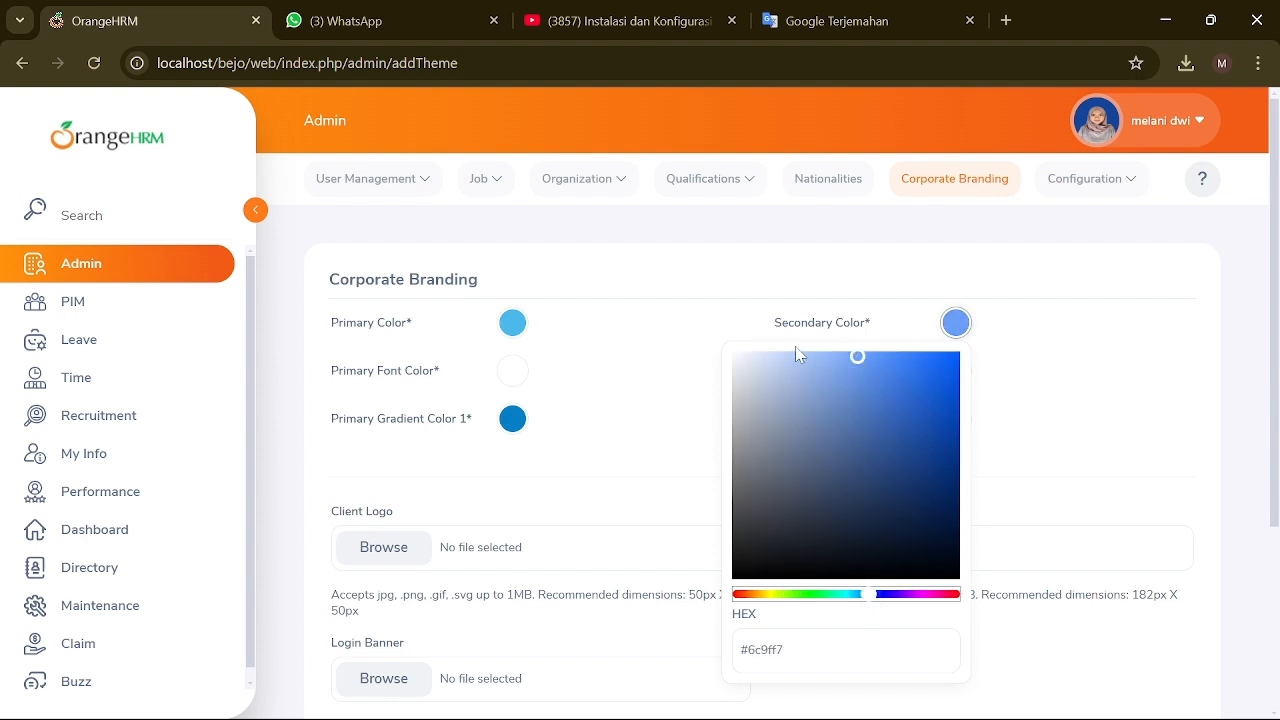
left_click(1012, 432)
left_click(960, 422)
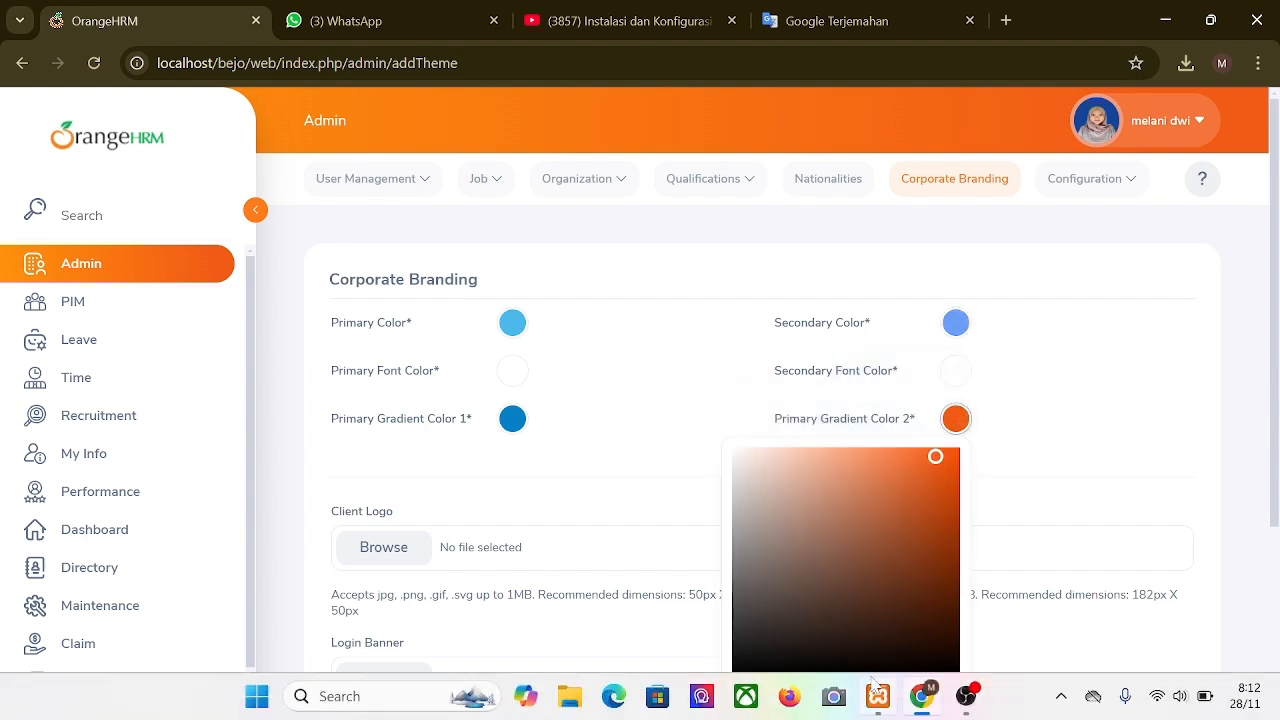
left_click(866, 690)
left_click_drag(935, 457, 843, 502)
left_click(990, 408)
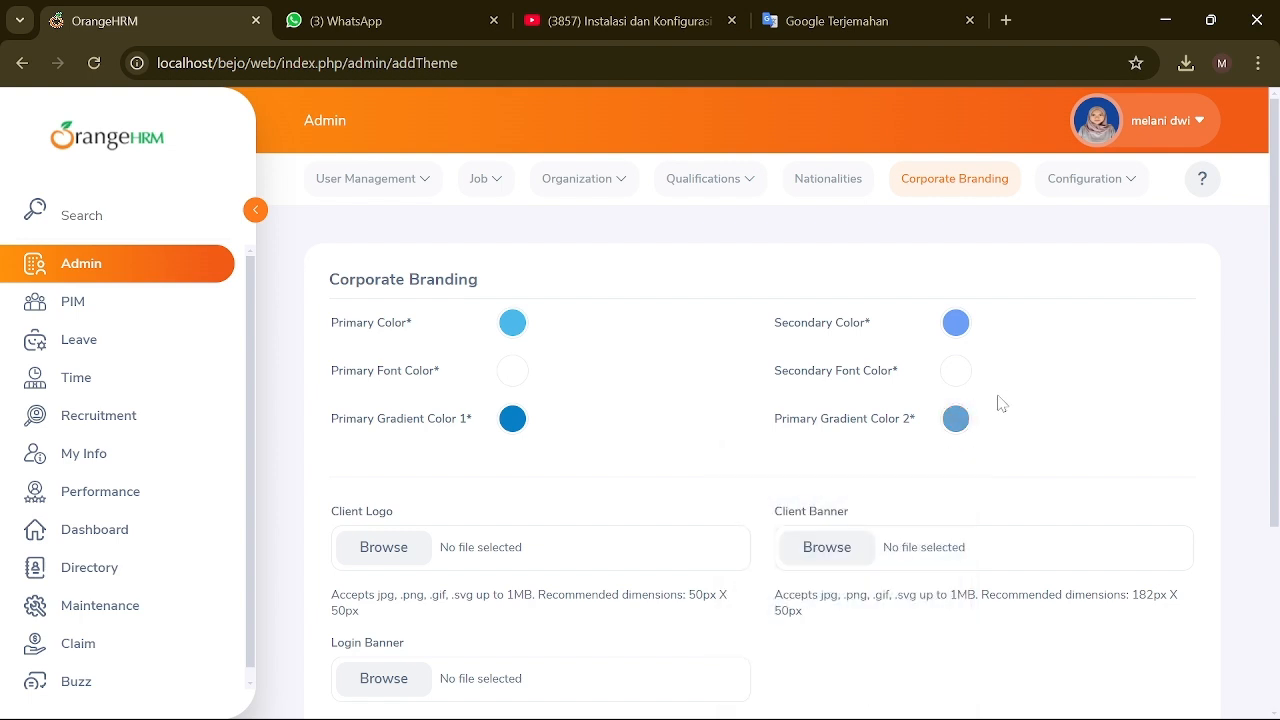
Step: Publish the new blue branding colours
scroll(657, 417, "down", 2)
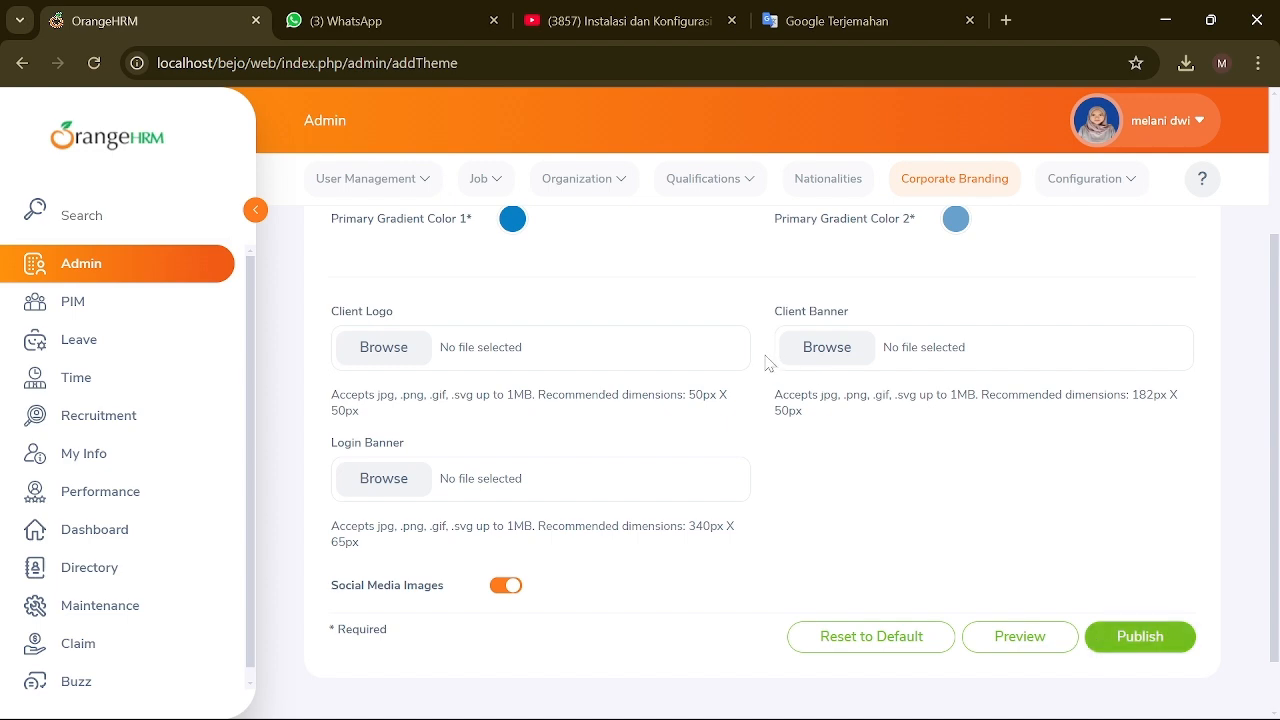
scroll(766, 363, "up", 2)
scroll(1160, 495, "down", 3)
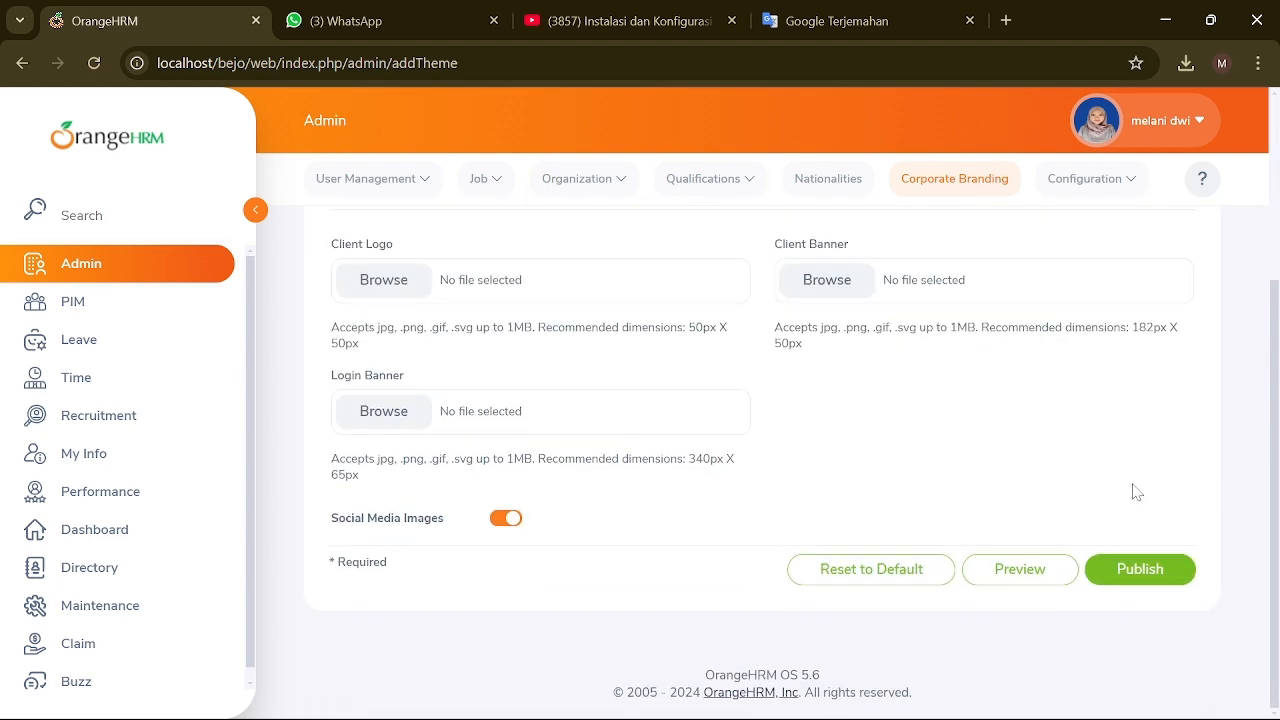
left_click(1146, 562)
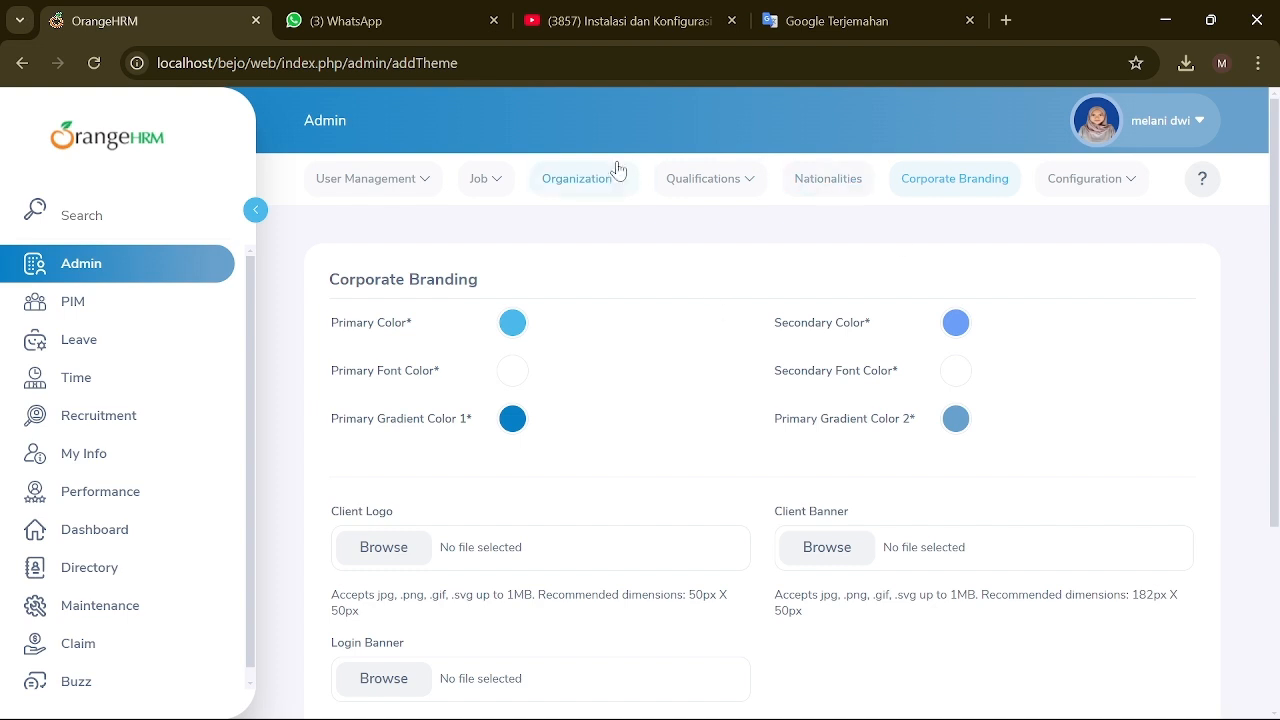
left_click(1120, 182)
Step: Turn on Leave Applications and Leave Approvals email subscriptions
left_click(1115, 238)
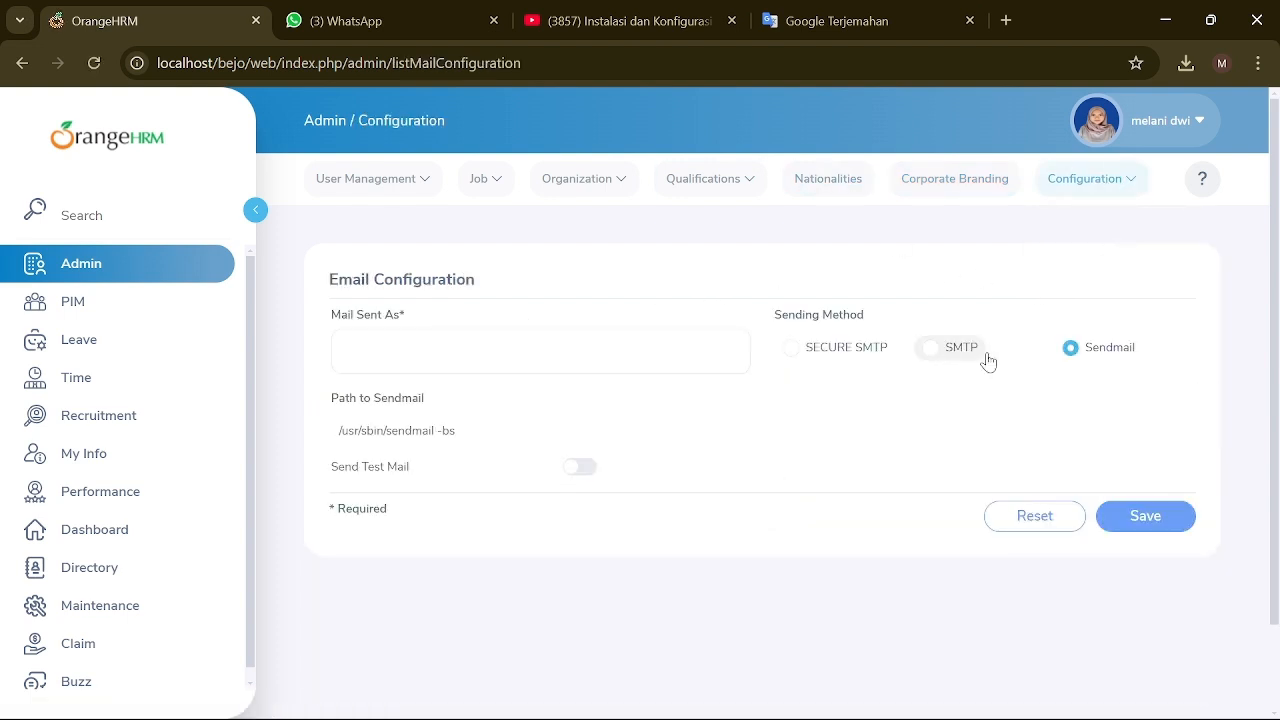
left_click(1120, 182)
left_click(1105, 268)
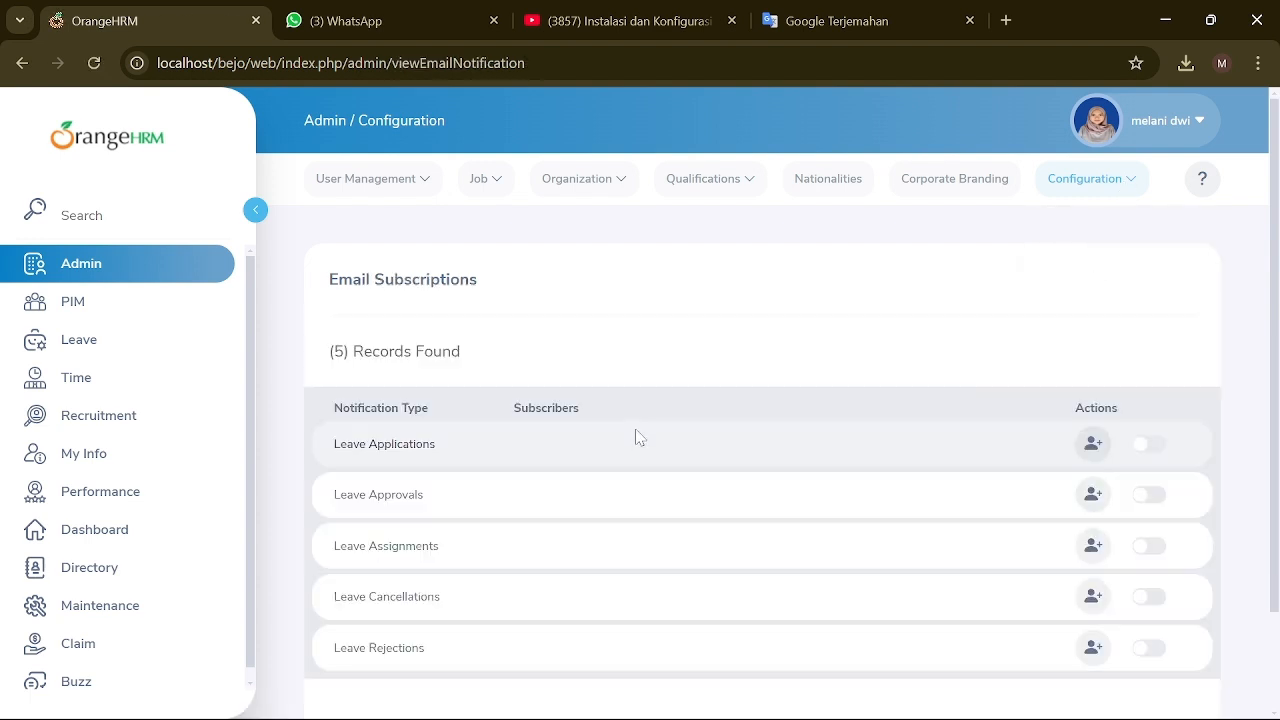
scroll(640, 437, "down", 2)
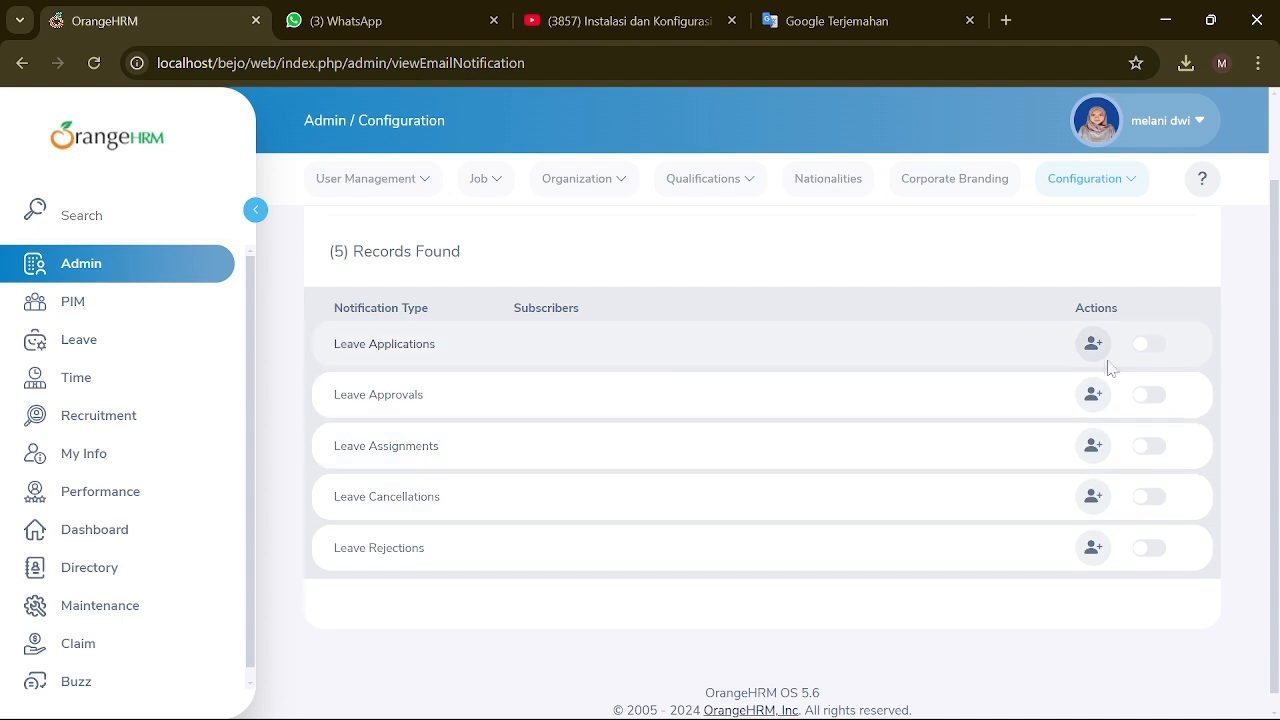
left_click(1148, 344)
left_click(1148, 395)
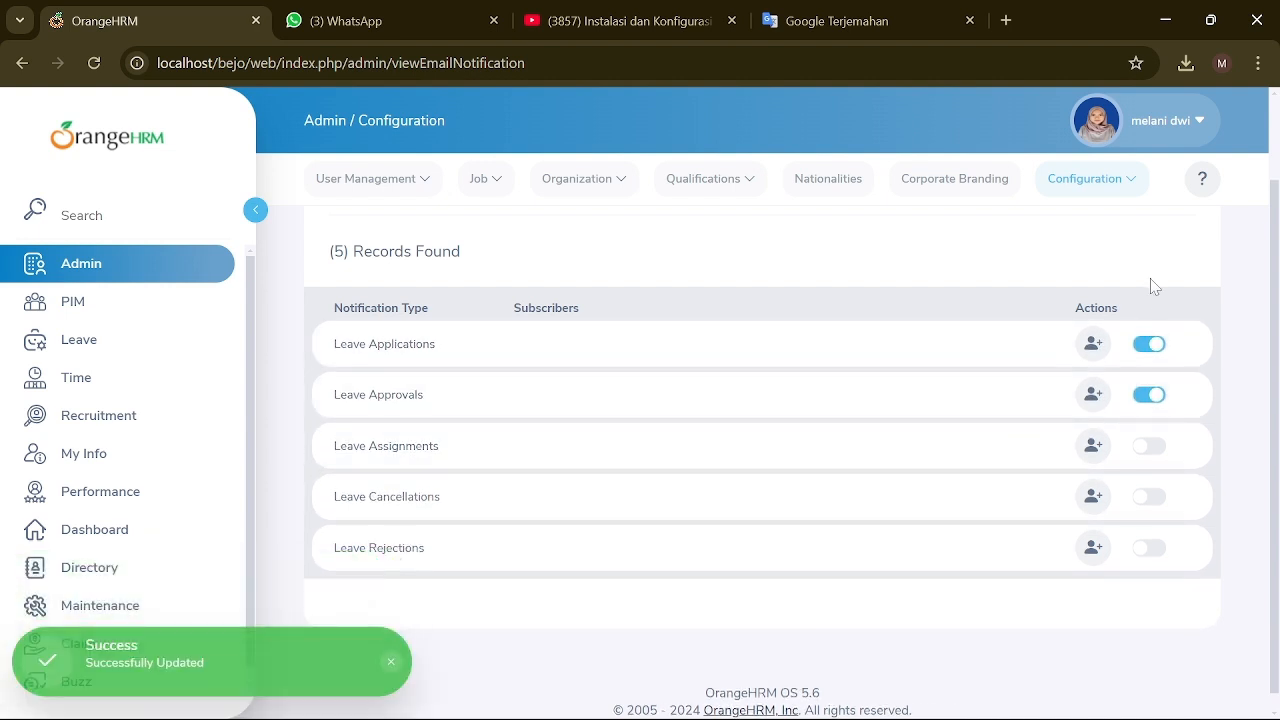
Step: Review the Localization language options, leaving English unchanged
left_click(1135, 185)
left_click(1106, 303)
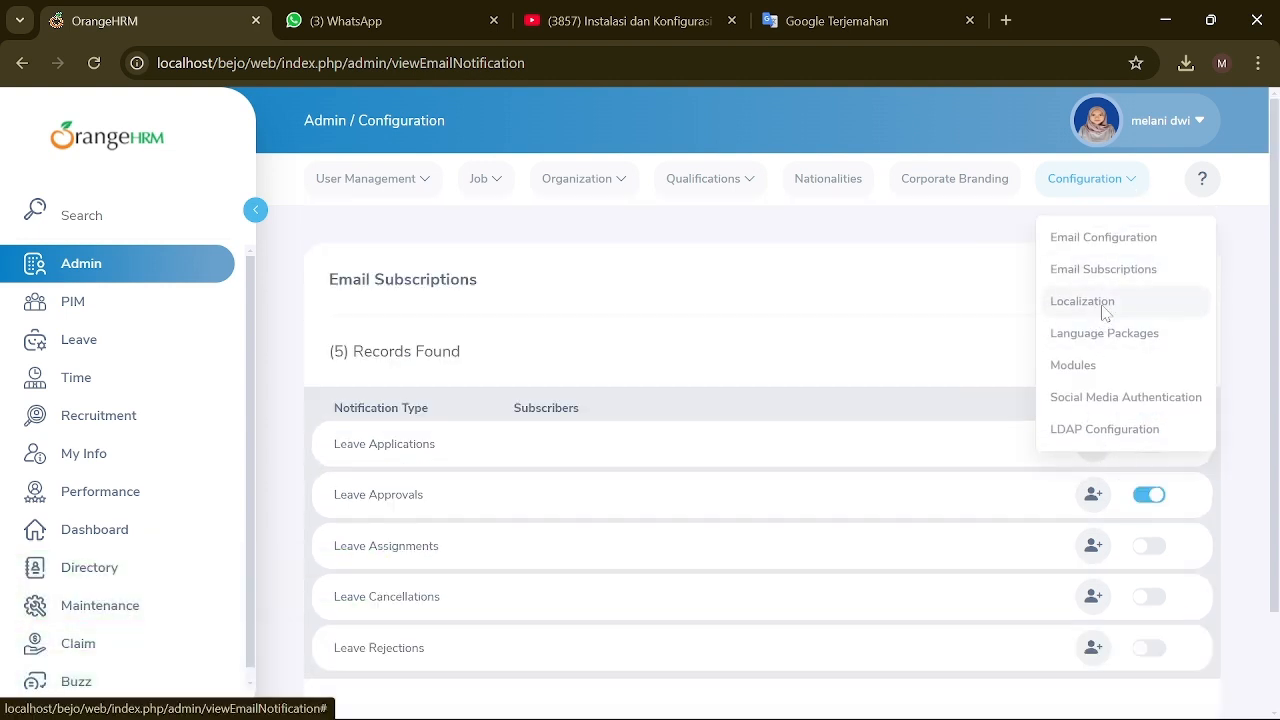
left_click(684, 349)
scroll(583, 406, "down", 1)
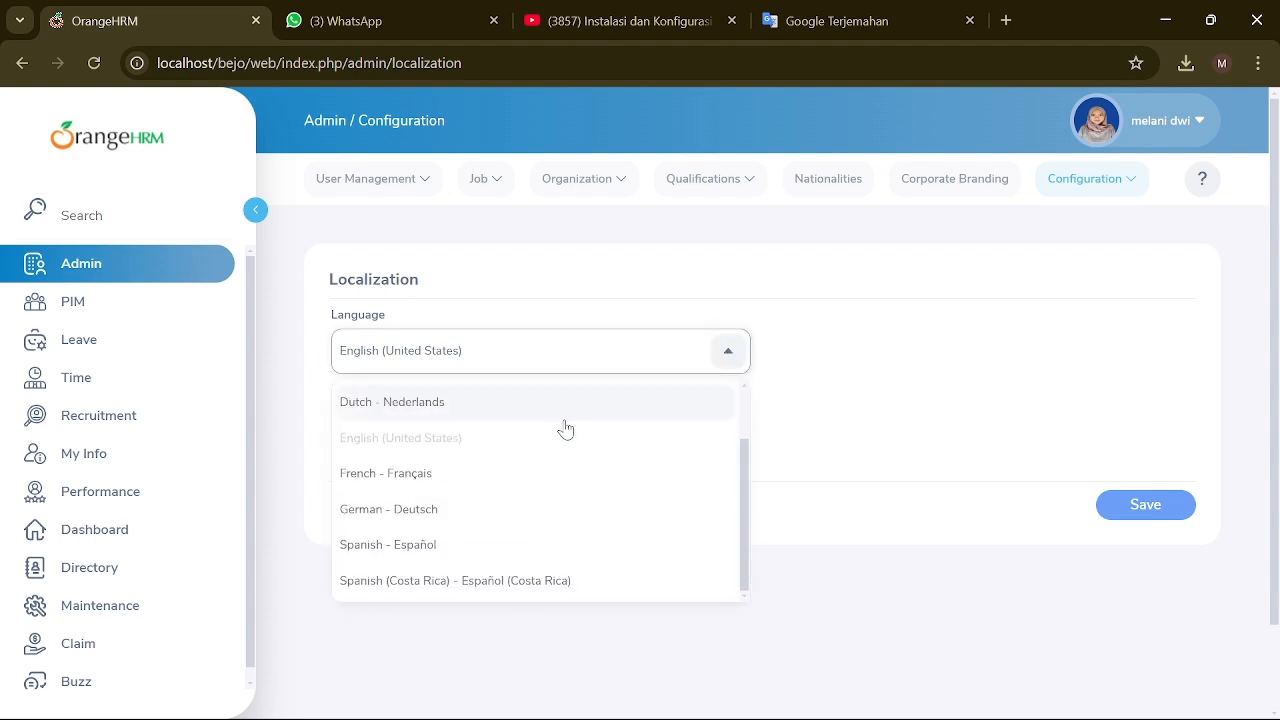
scroll(563, 429, "up", 1)
left_click(812, 347)
Step: Browse the Language Packages list, then show the Social Media Authentication providers
left_click(1120, 185)
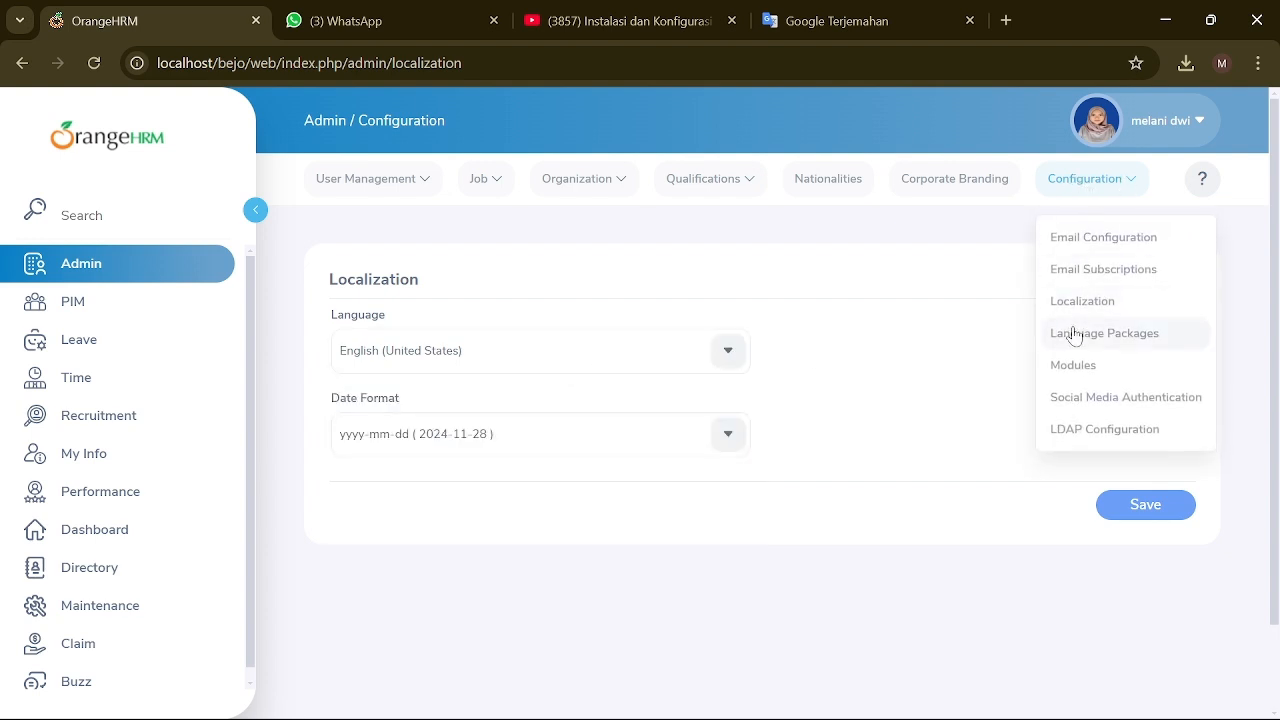
left_click(1077, 336)
scroll(618, 400, "down", 4)
scroll(620, 409, "up", 2)
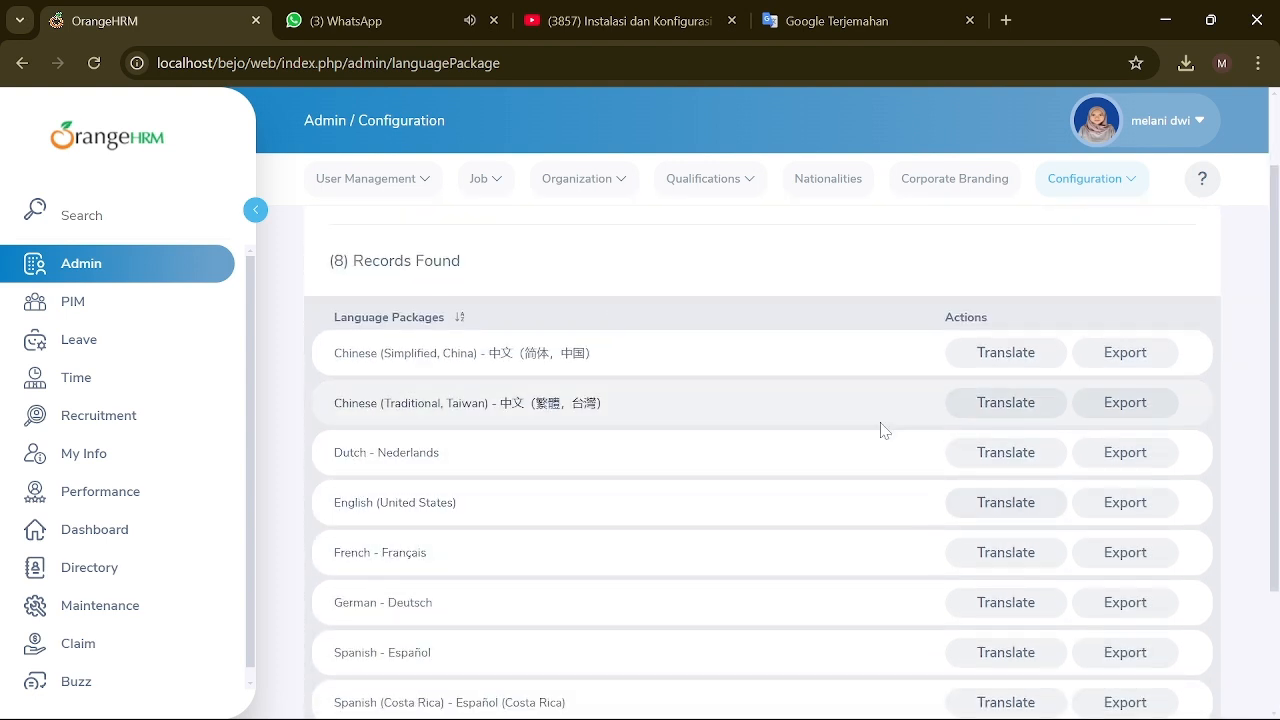
left_click(1128, 178)
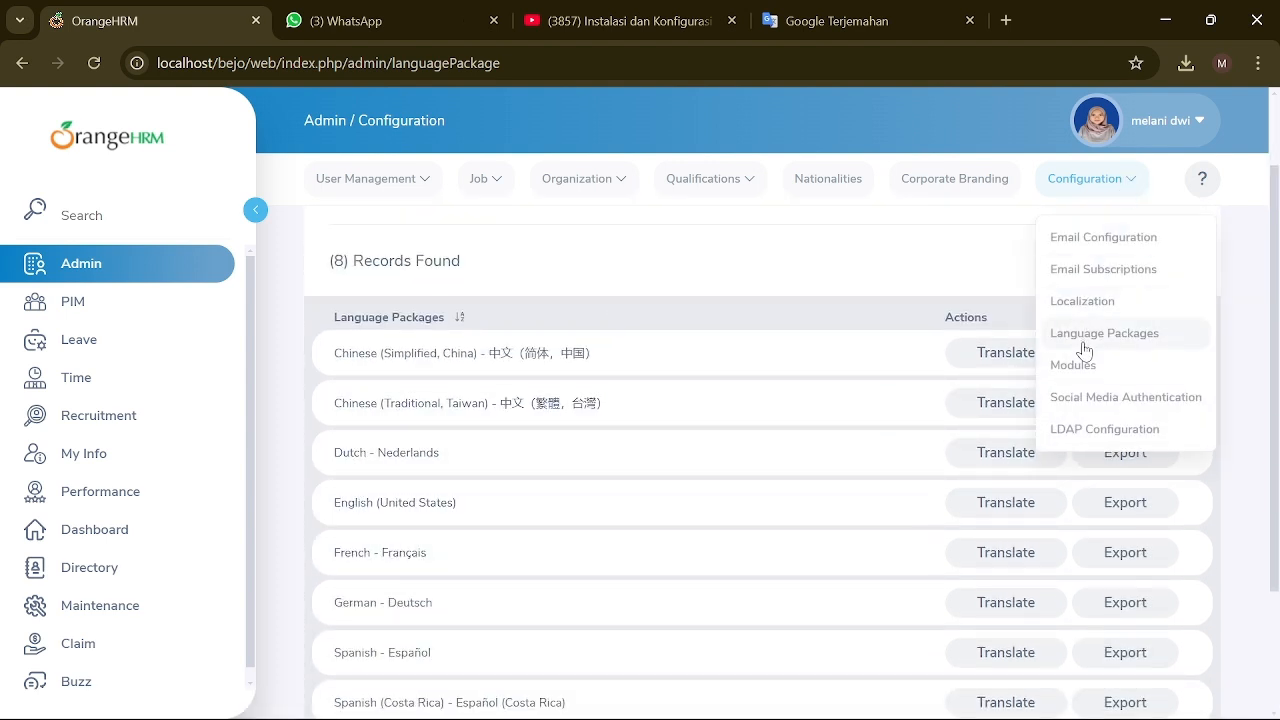
left_click(1122, 395)
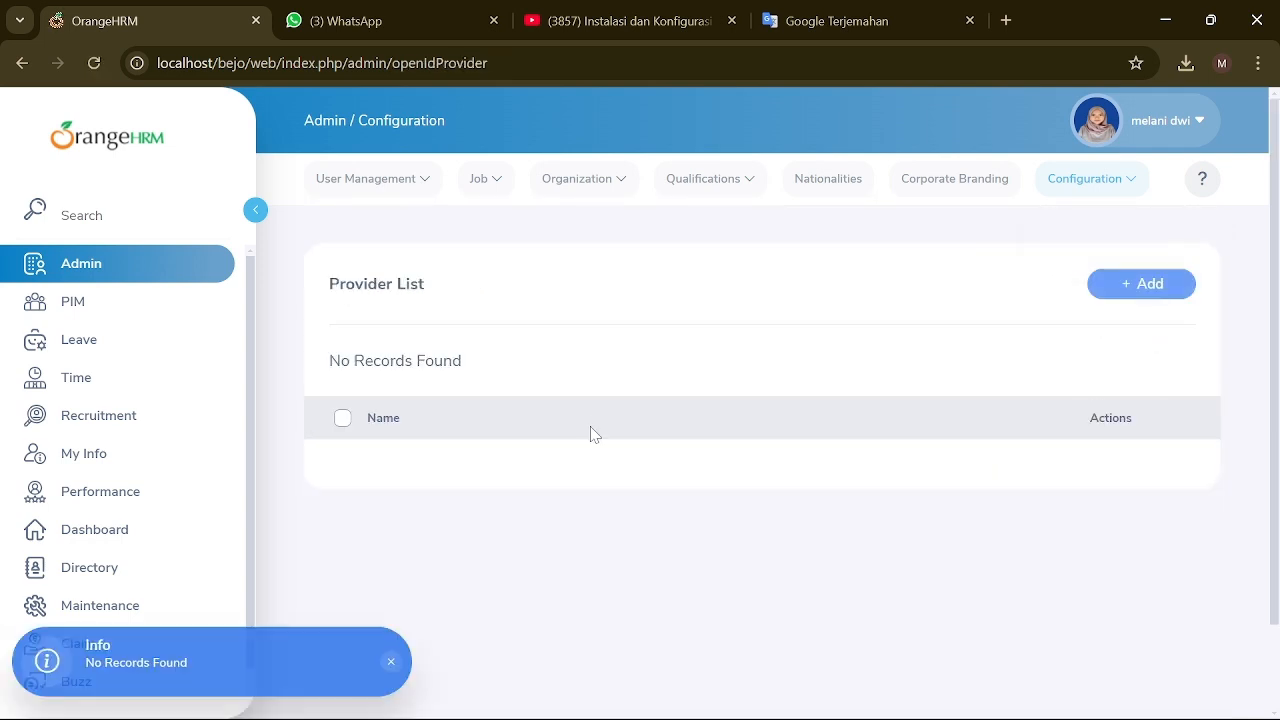
left_click(1115, 287)
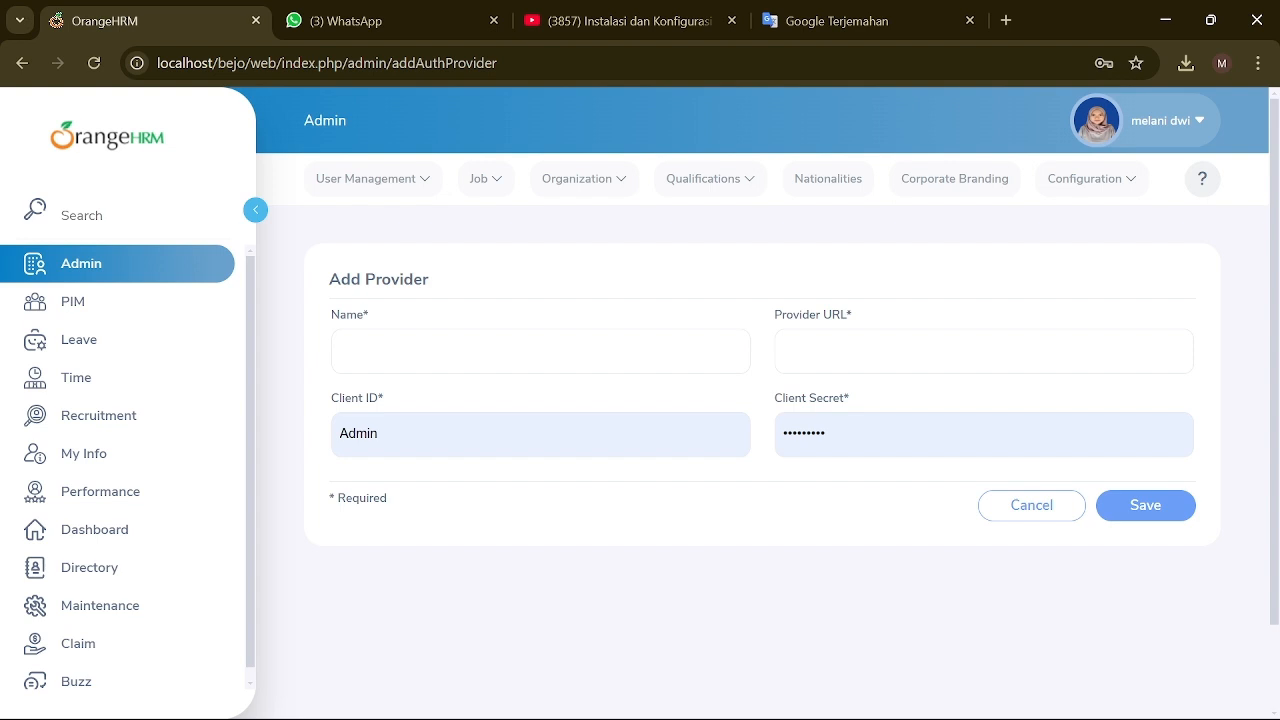
left_click(540, 352)
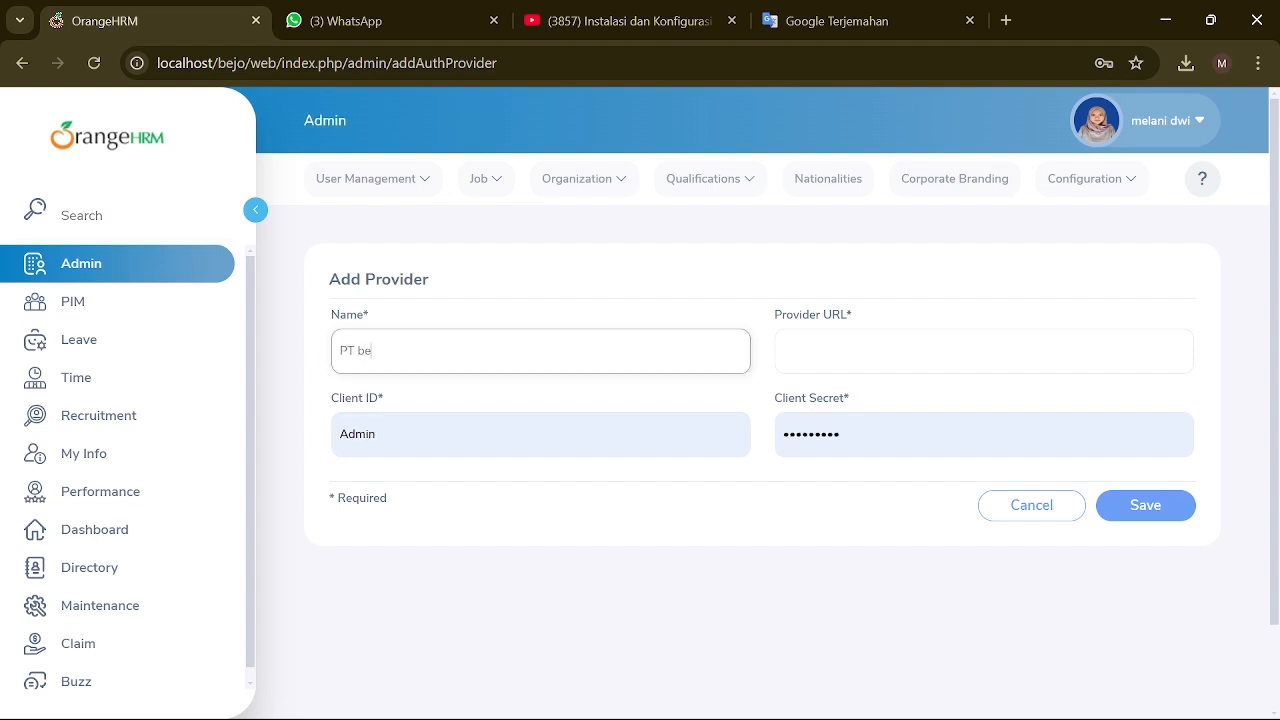
left_click(850, 358)
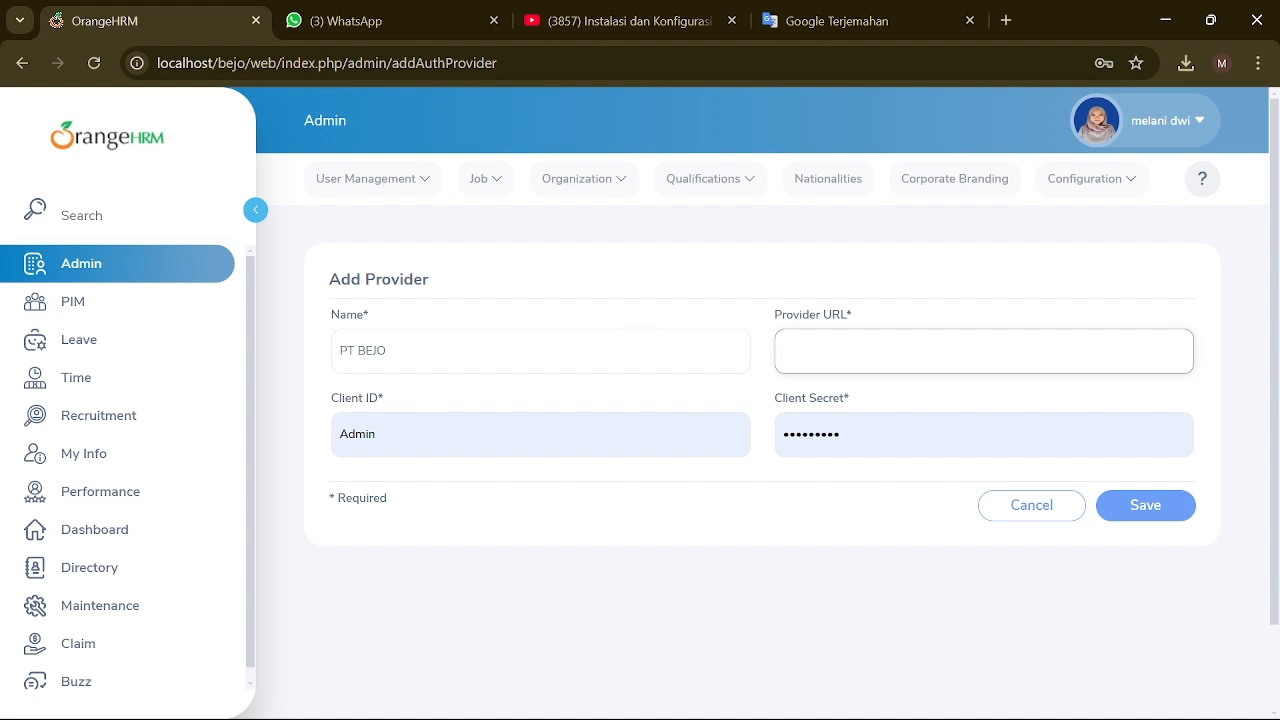
left_click(1031, 503)
left_click(1122, 180)
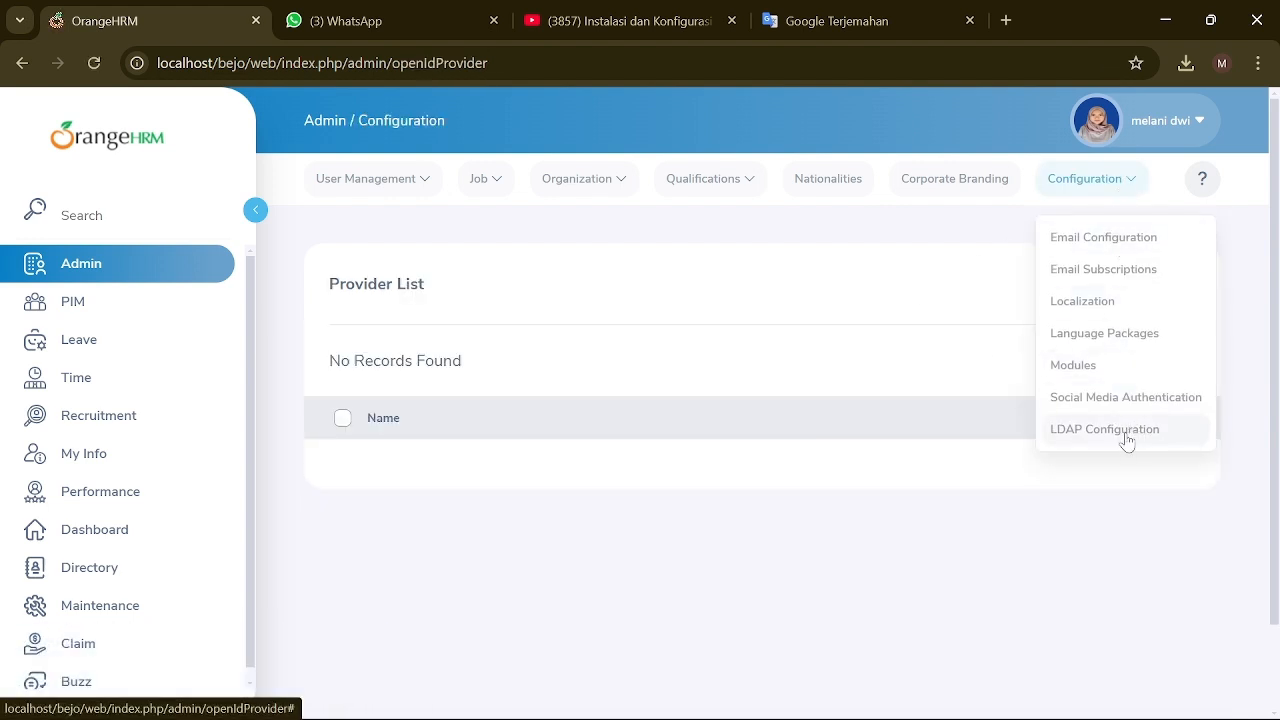
Step: Open the PIM Optional Fields configuration page
left_click(106, 309)
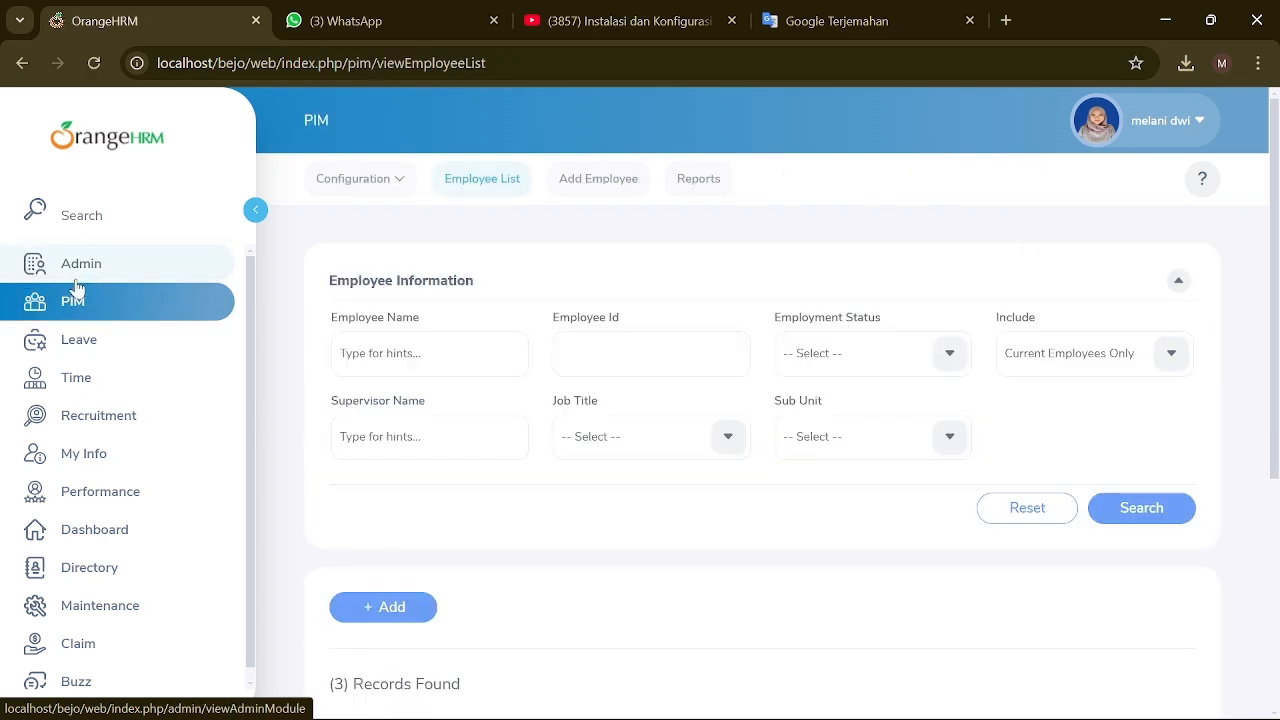
scroll(563, 416, "down", 3)
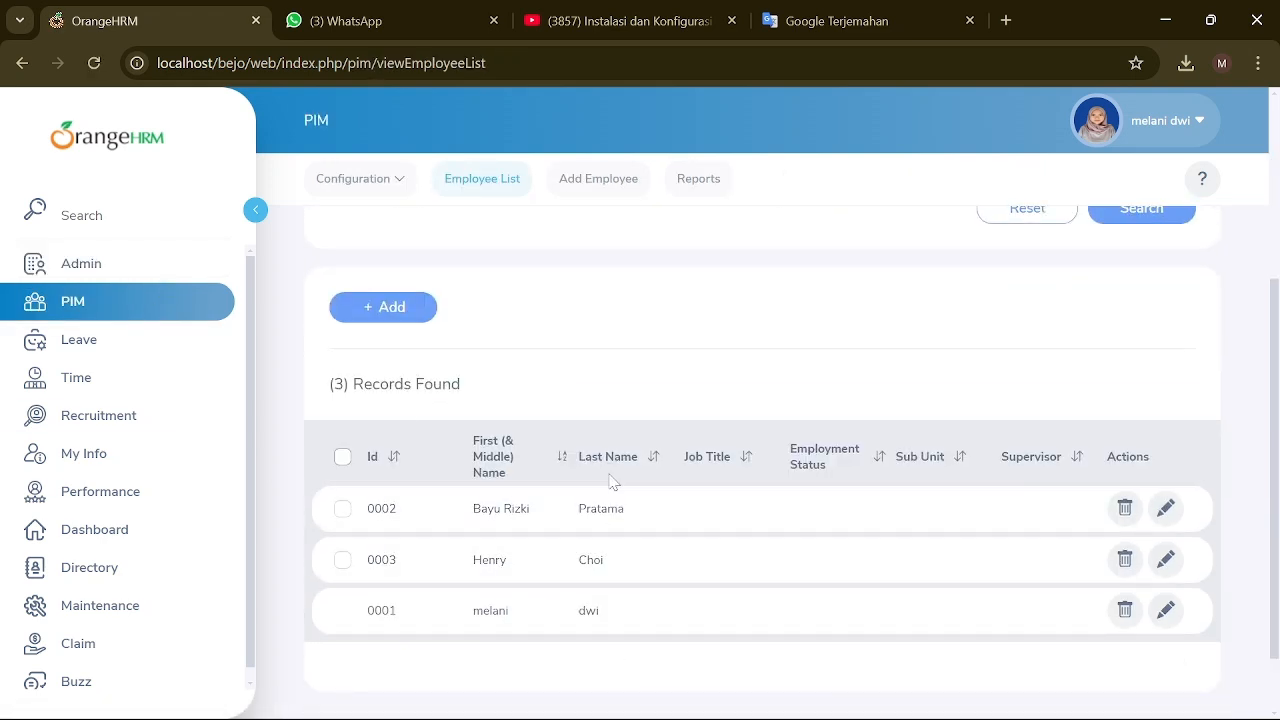
scroll(601, 450, "up", 1)
scroll(601, 450, "up", 2)
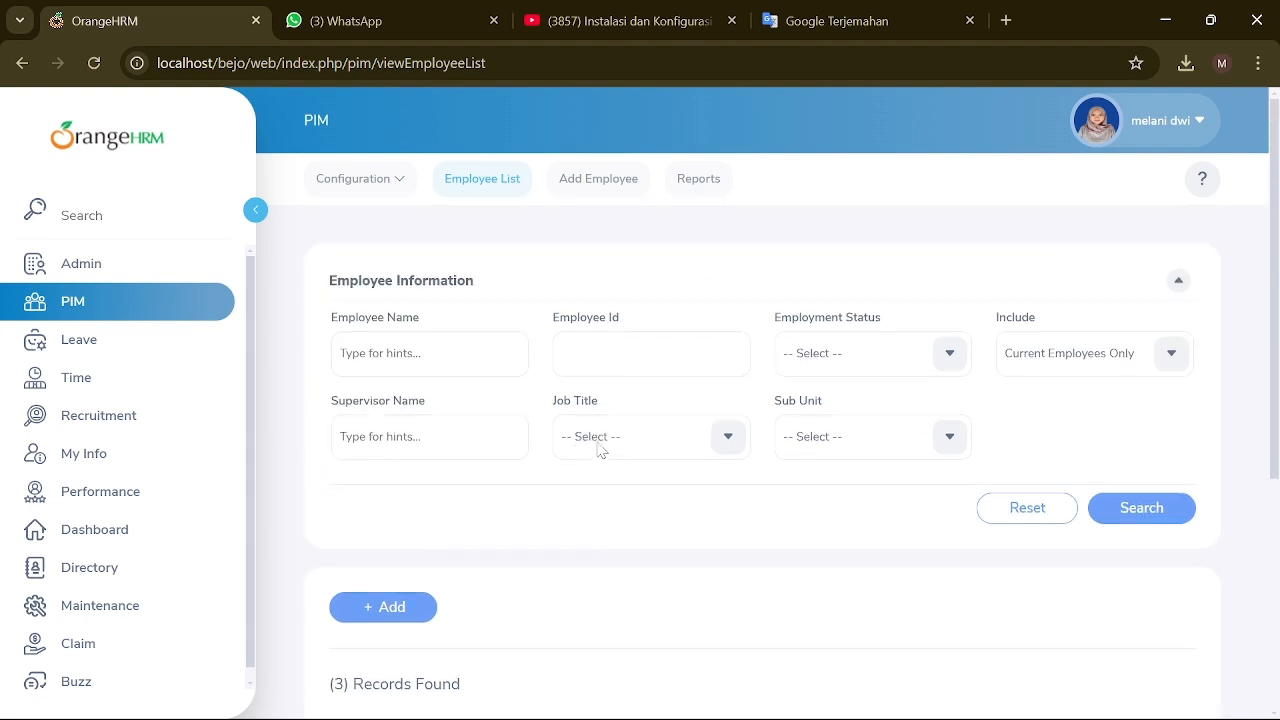
left_click(406, 177)
left_click(357, 238)
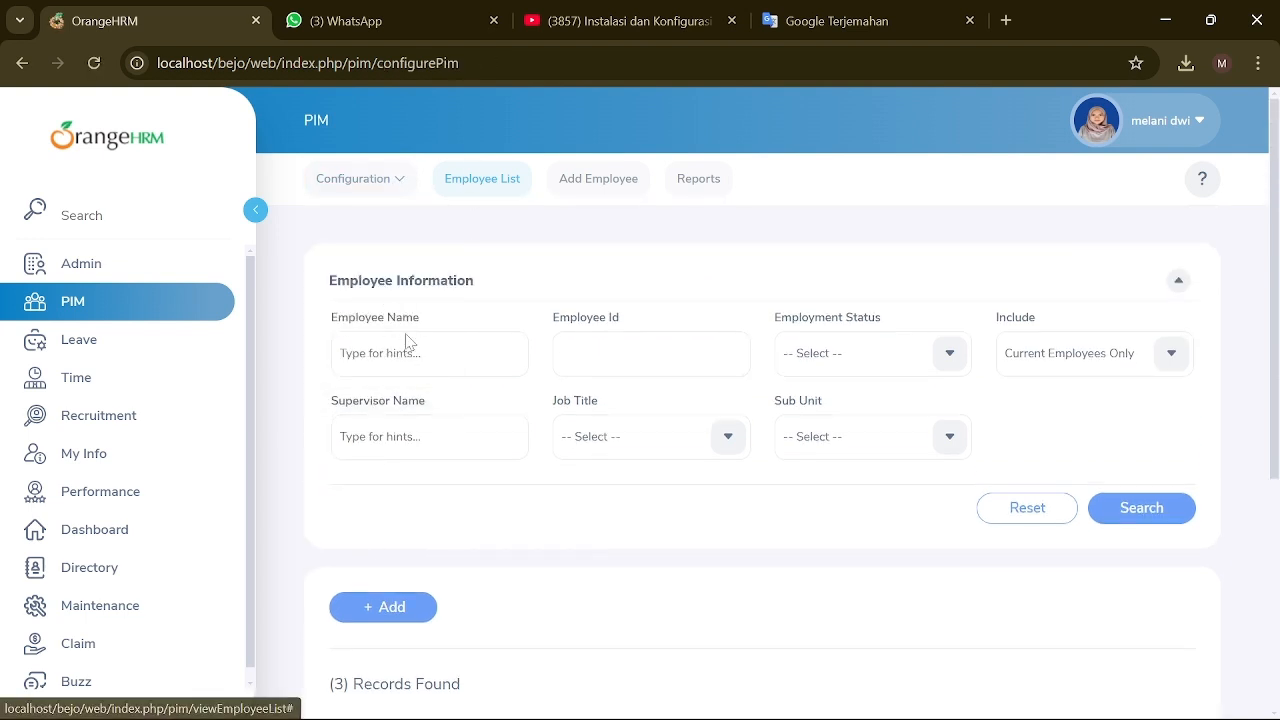
Step: Turn on Show Deprecated Fields and the SSN field, save, then go to Custom Fields
left_click(579, 352)
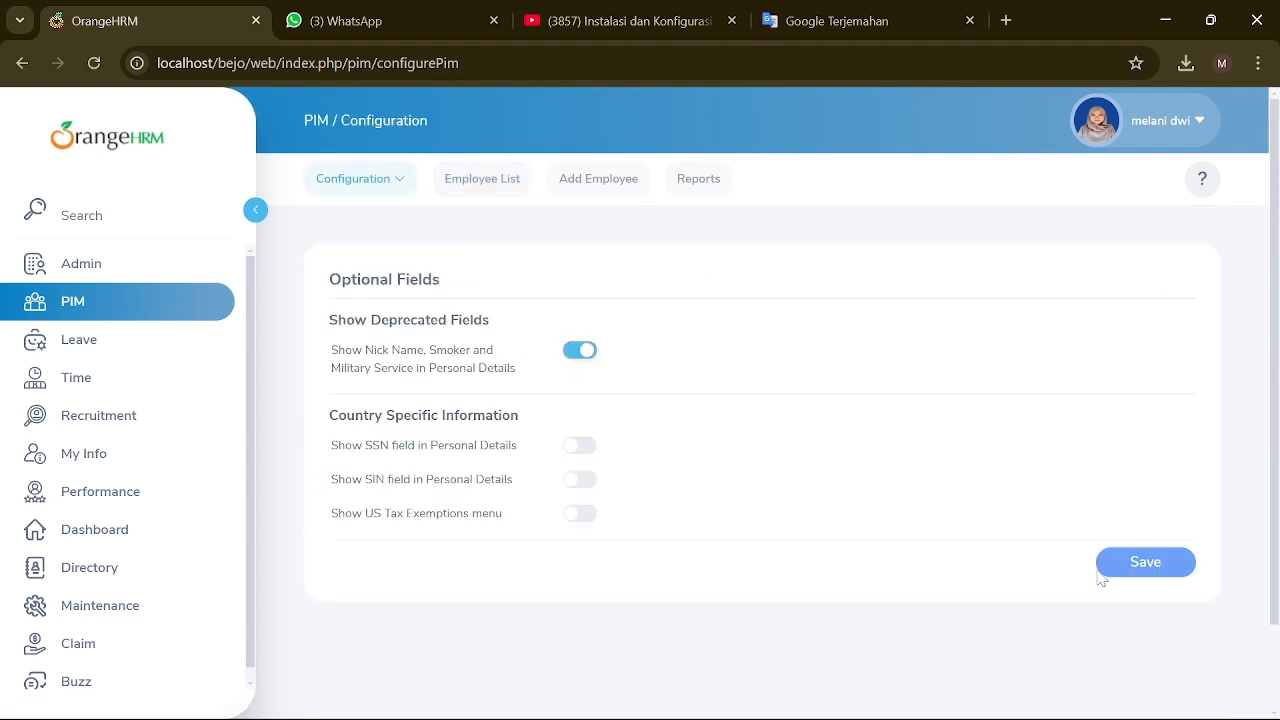
left_click(579, 446)
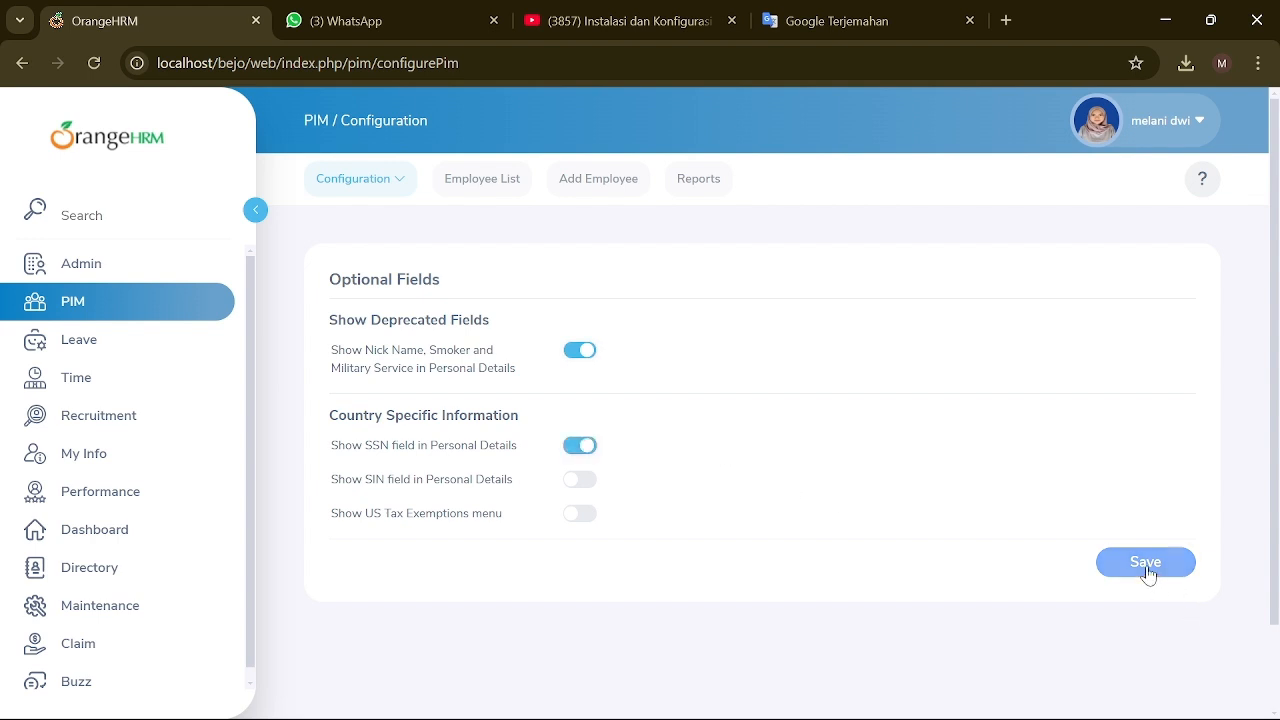
left_click(1146, 568)
left_click(395, 178)
left_click(390, 272)
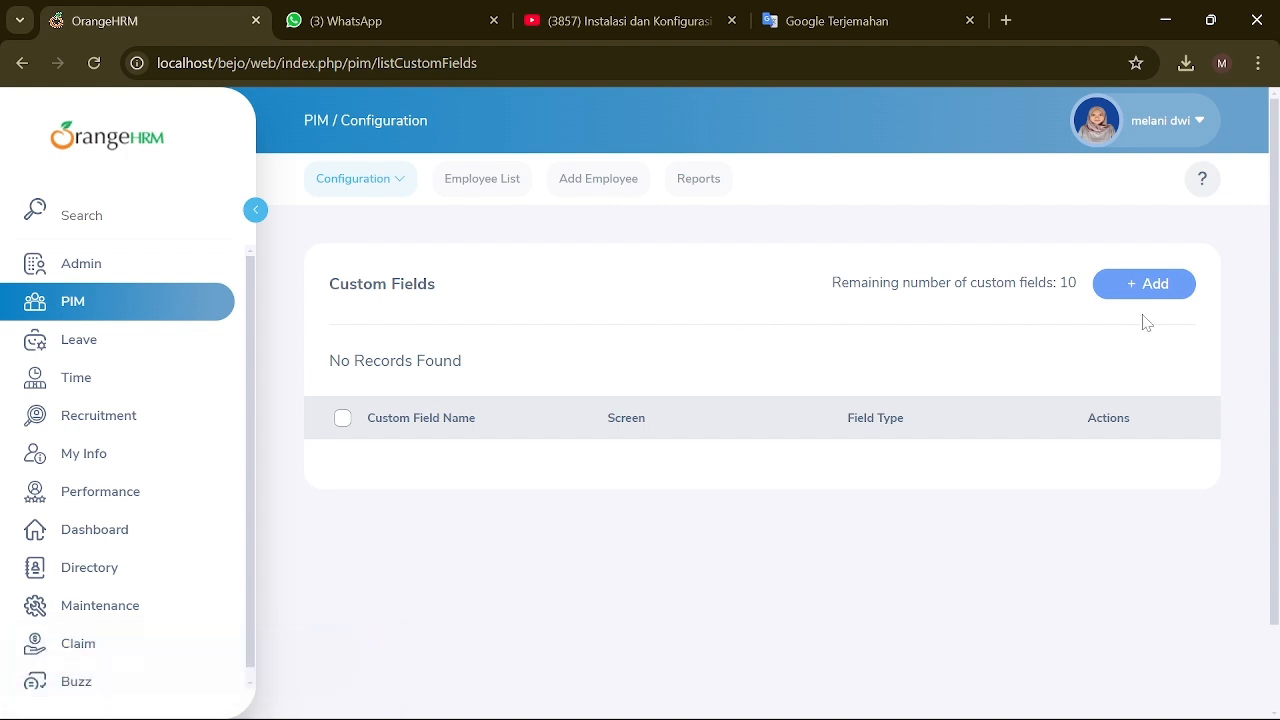
Step: Review the Type and Screen options for a new custom field, then open Data Import unsaved
left_click(1138, 288)
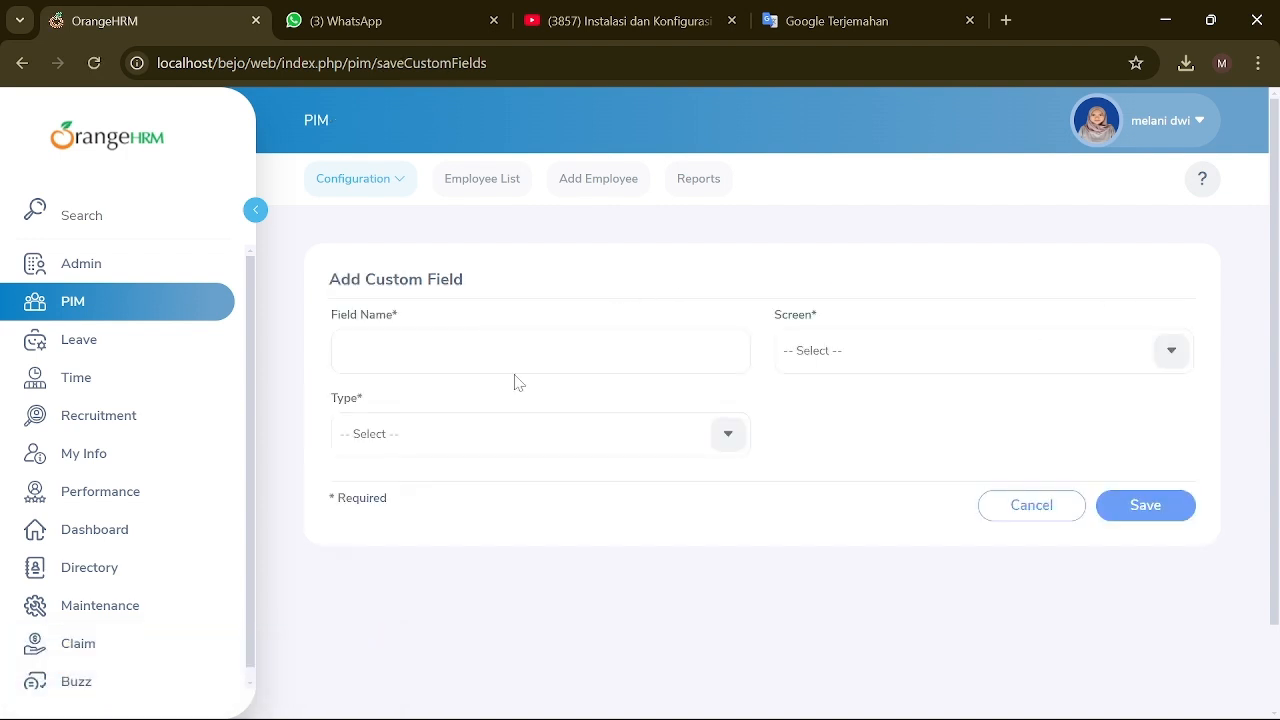
left_click(726, 433)
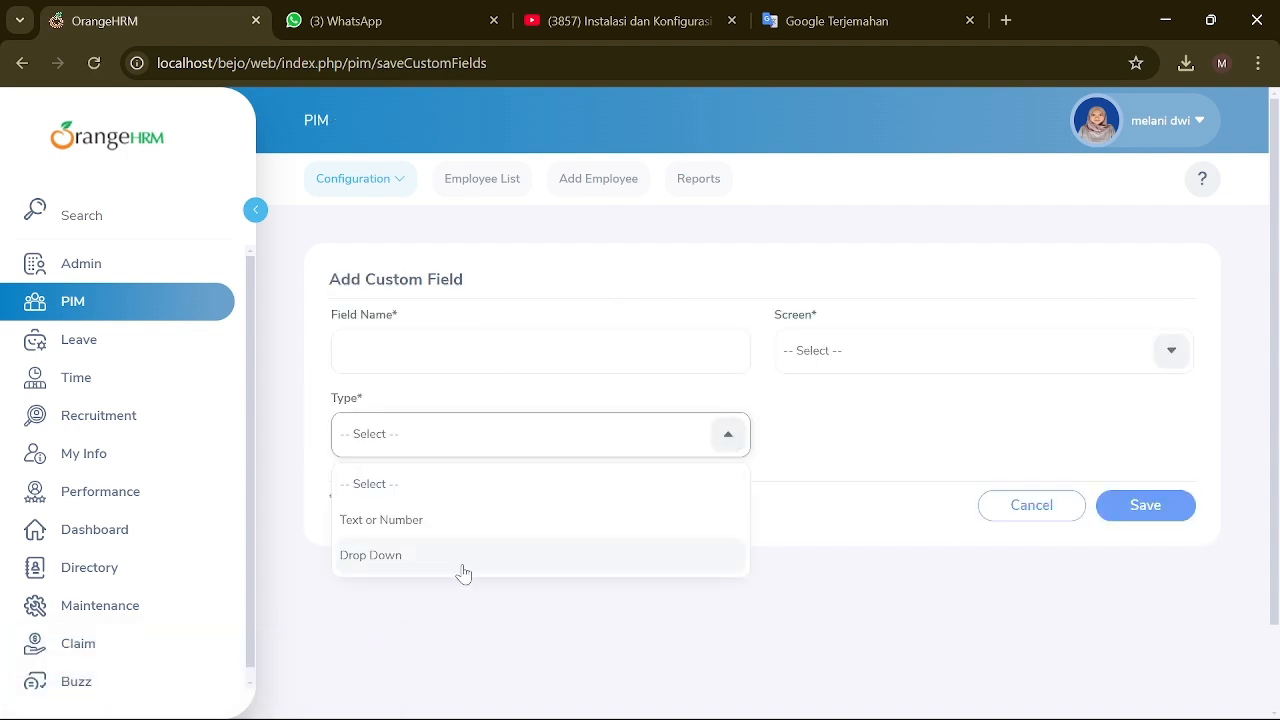
left_click(1145, 340)
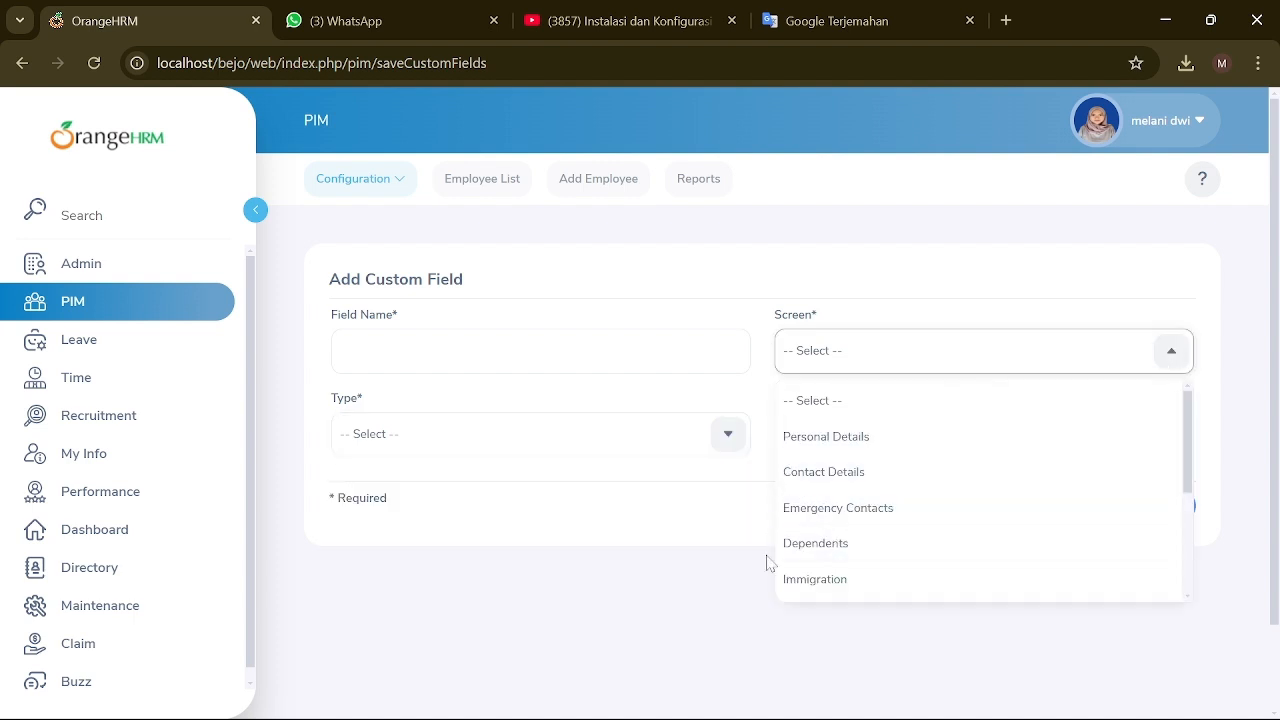
left_click(407, 186)
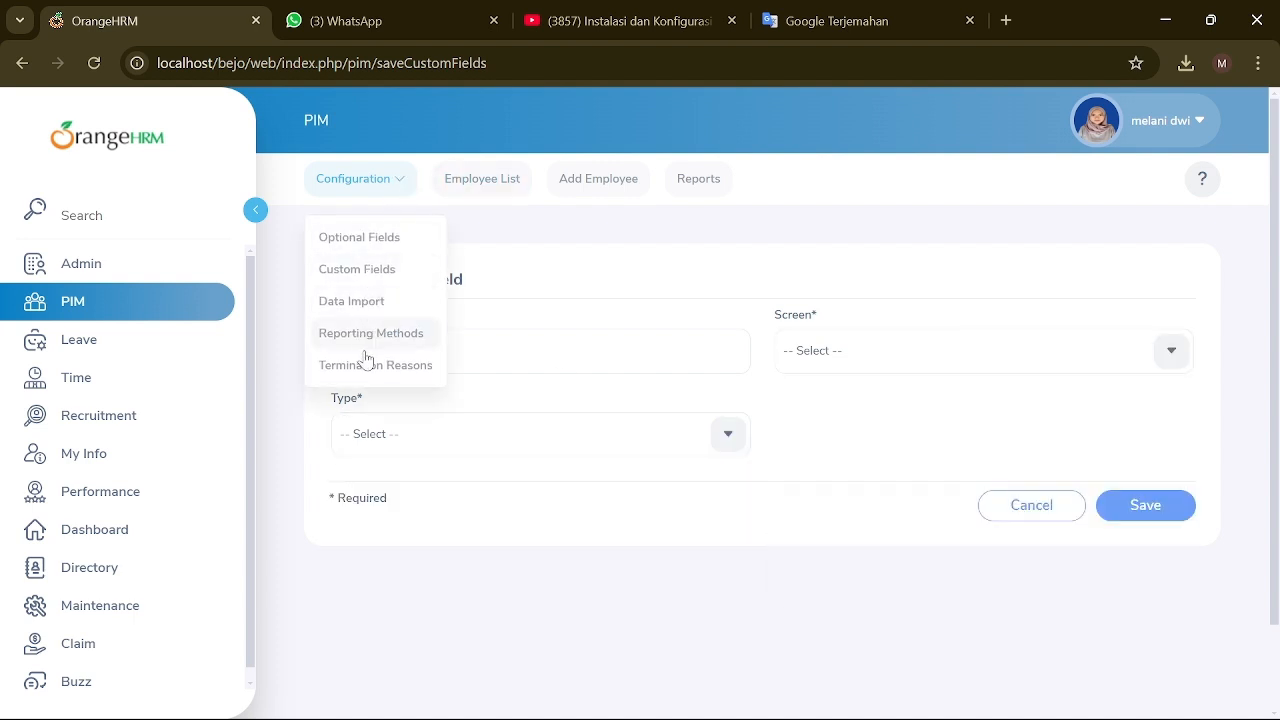
left_click(398, 303)
Step: Try attaching the TEKS MC SEMINAR Pelatihan Short Movie document for data import
scroll(540, 480, "down", 1)
left_click(586, 468)
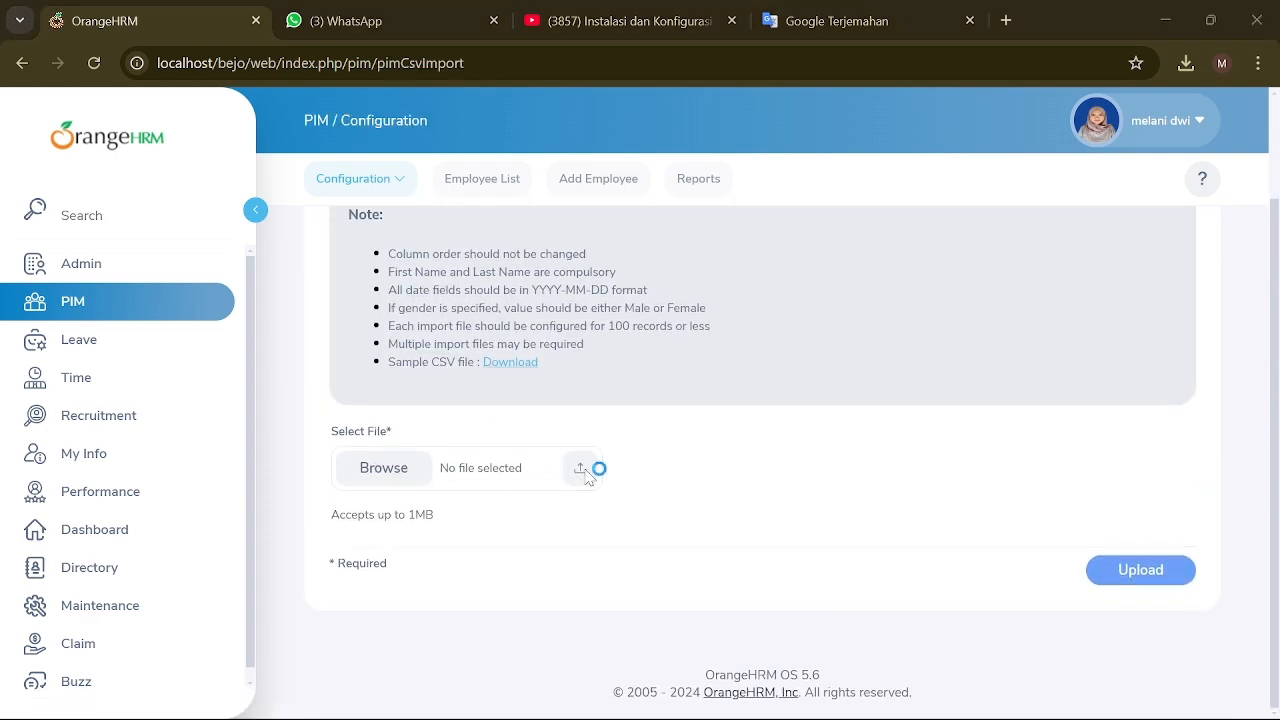
scroll(380, 343, "down", 1)
scroll(380, 343, "down", 1)
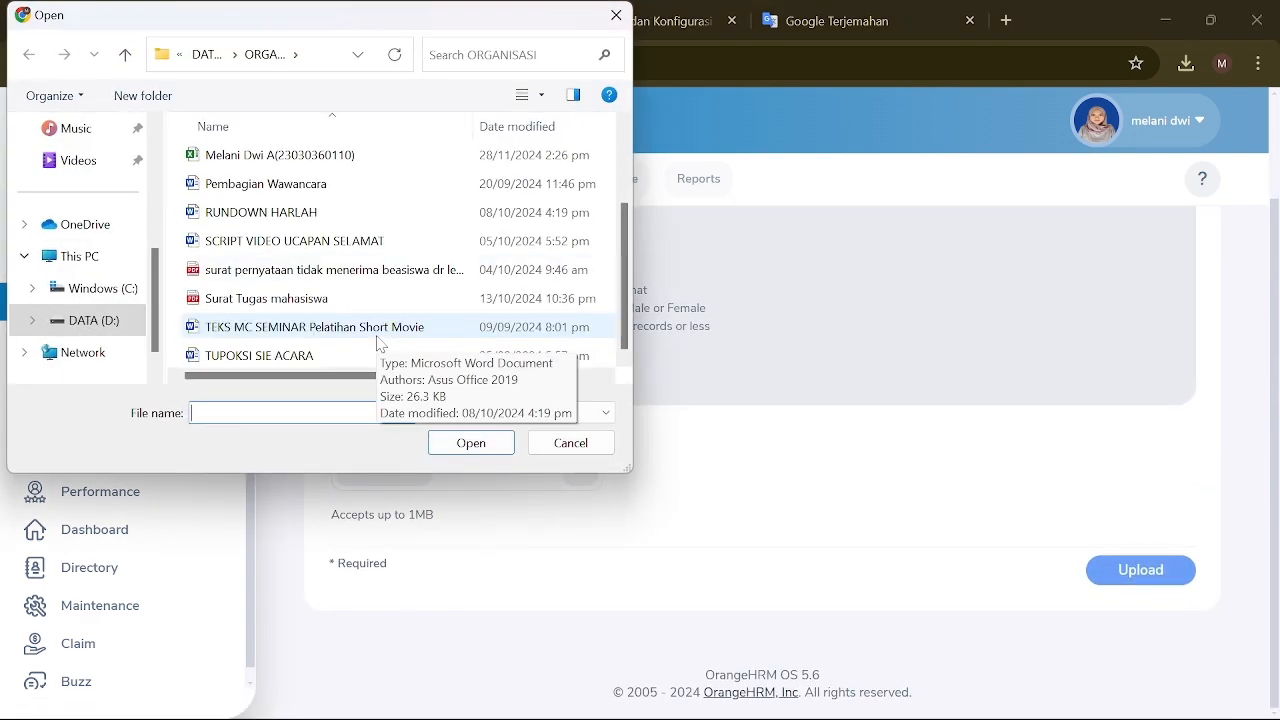
left_click(366, 330)
left_click(471, 443)
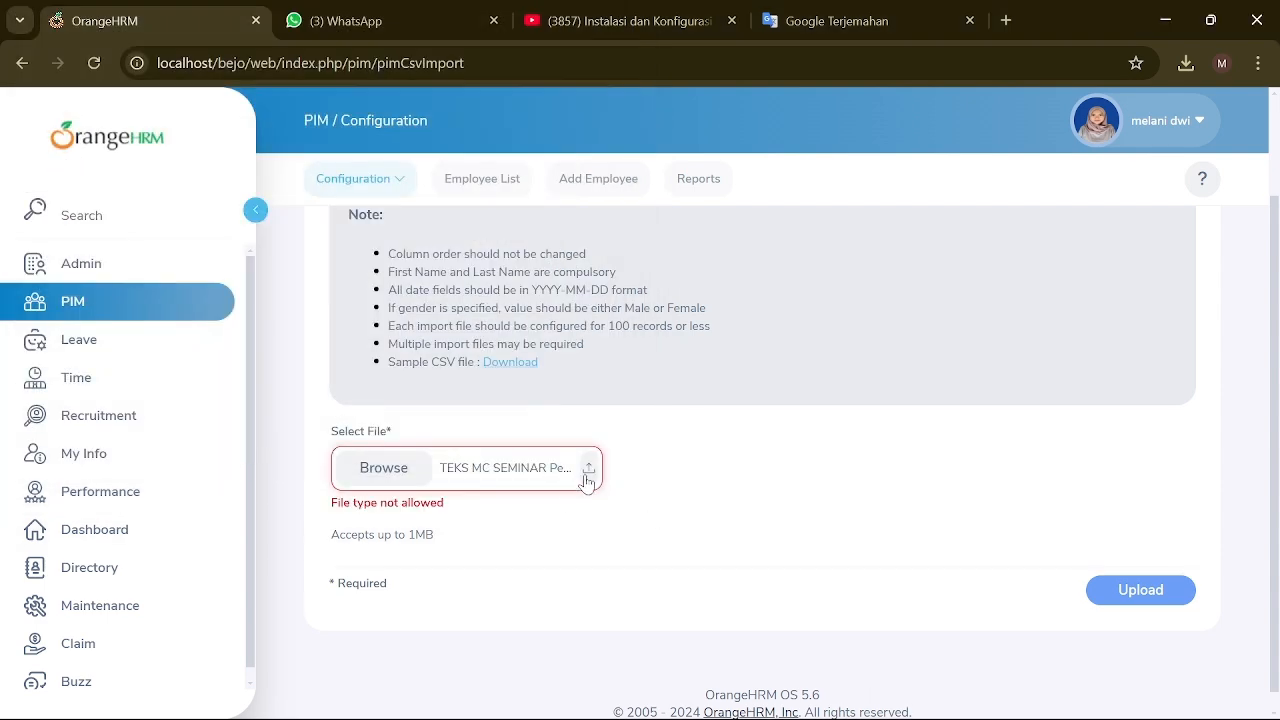
Step: Retry with the kode barcode spreadsheet, then the Pembagian Wawancara document, both rejected
left_click(587, 479)
left_click(250, 245)
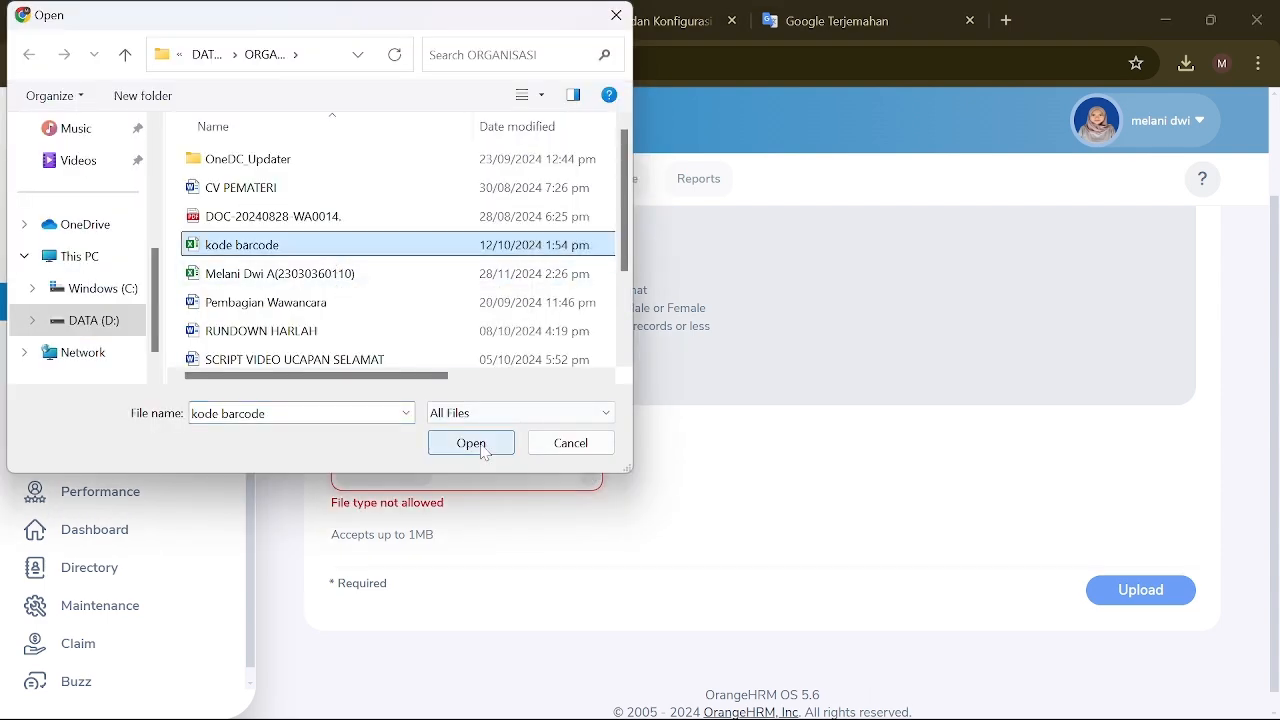
left_click(471, 443)
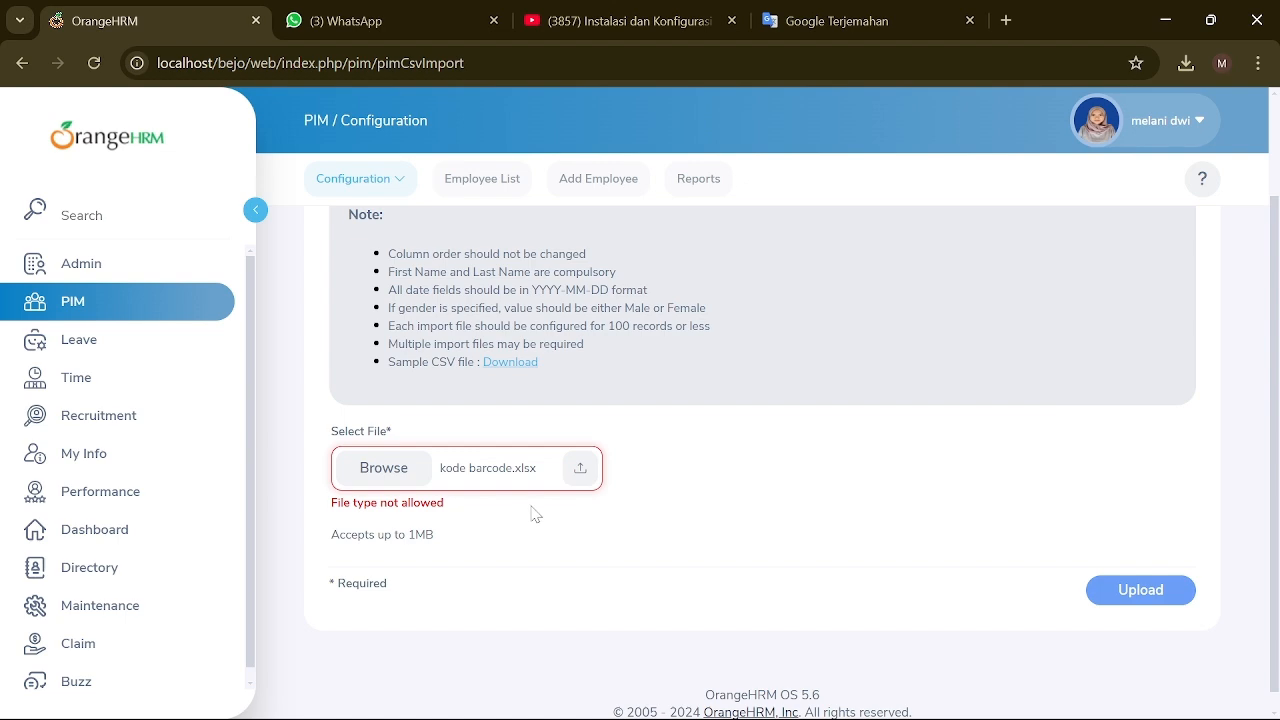
left_click(486, 455)
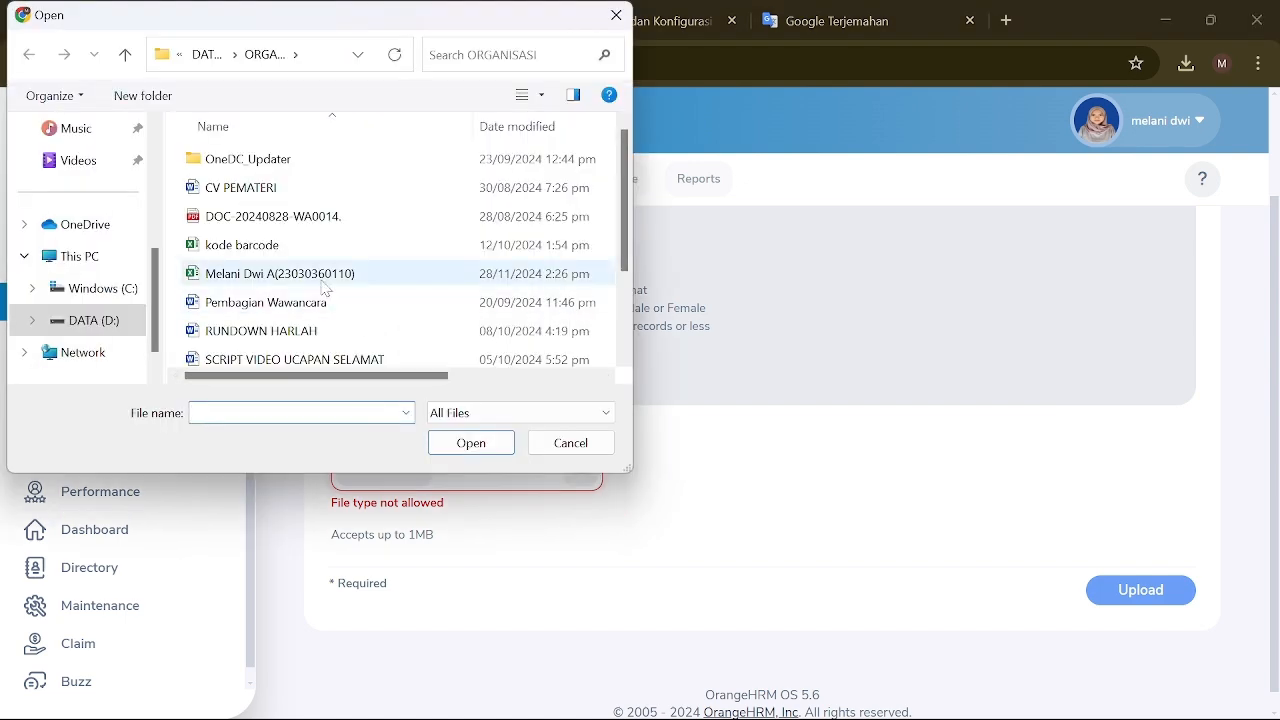
scroll(322, 289, "down", 2)
left_click(268, 183)
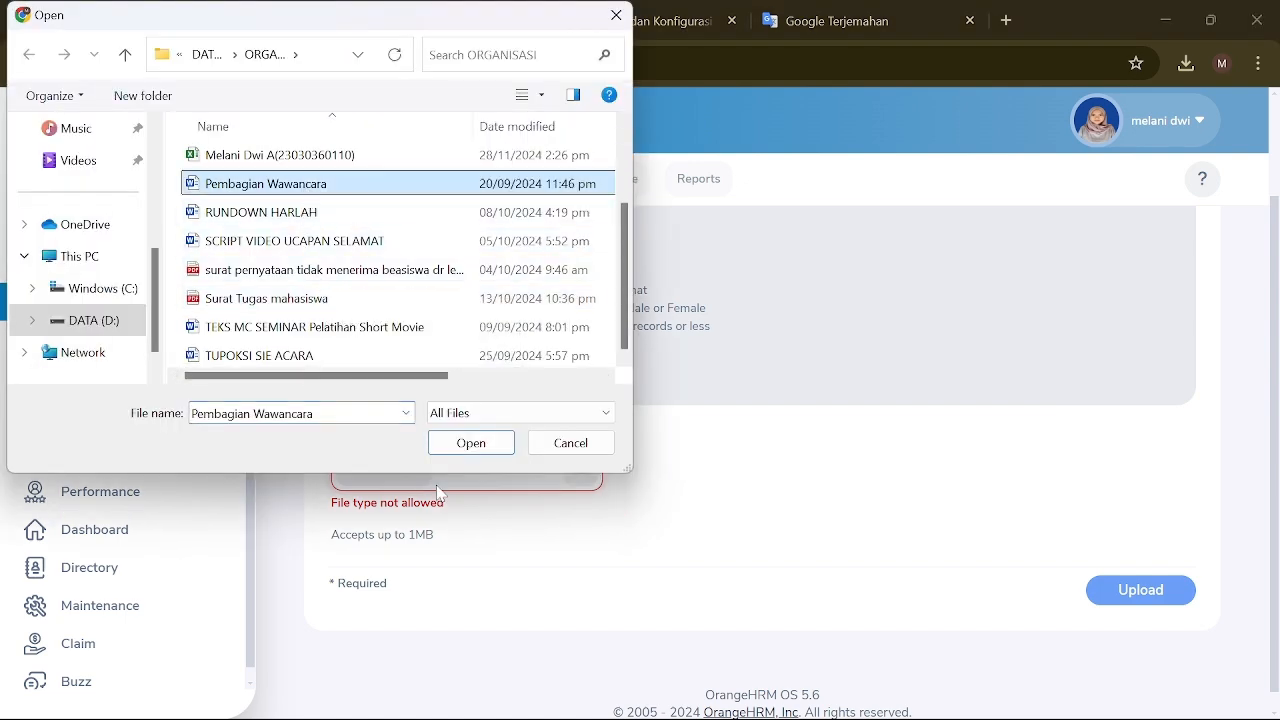
left_click(460, 447)
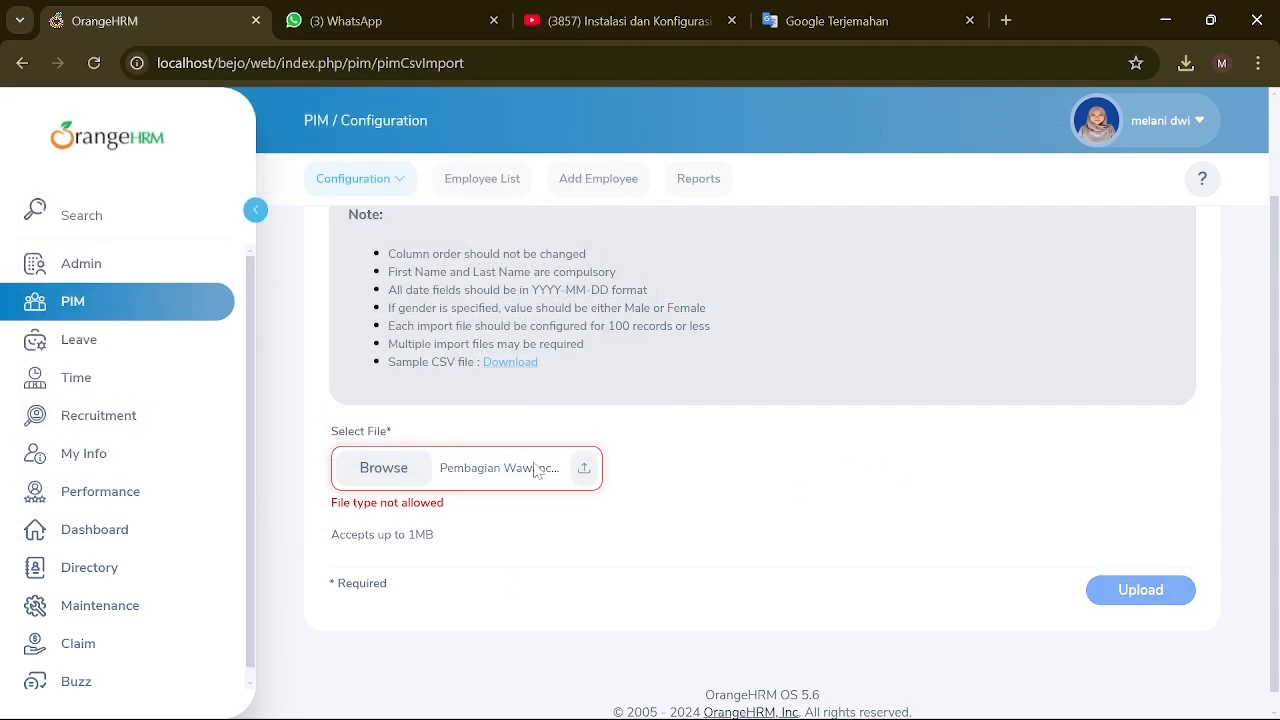
scroll(460, 396, "up", 2)
left_click(390, 186)
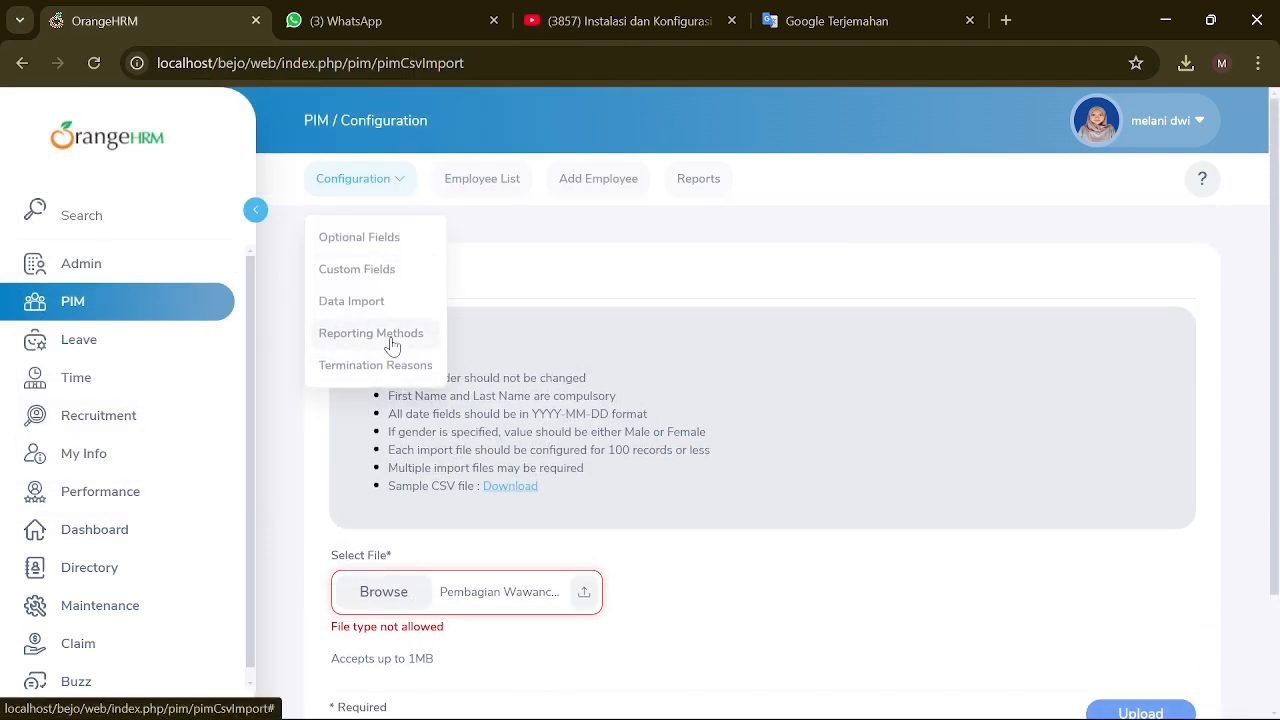
Step: Add and save a reporting method named Meeting in the Reporting Methods list
left_click(391, 340)
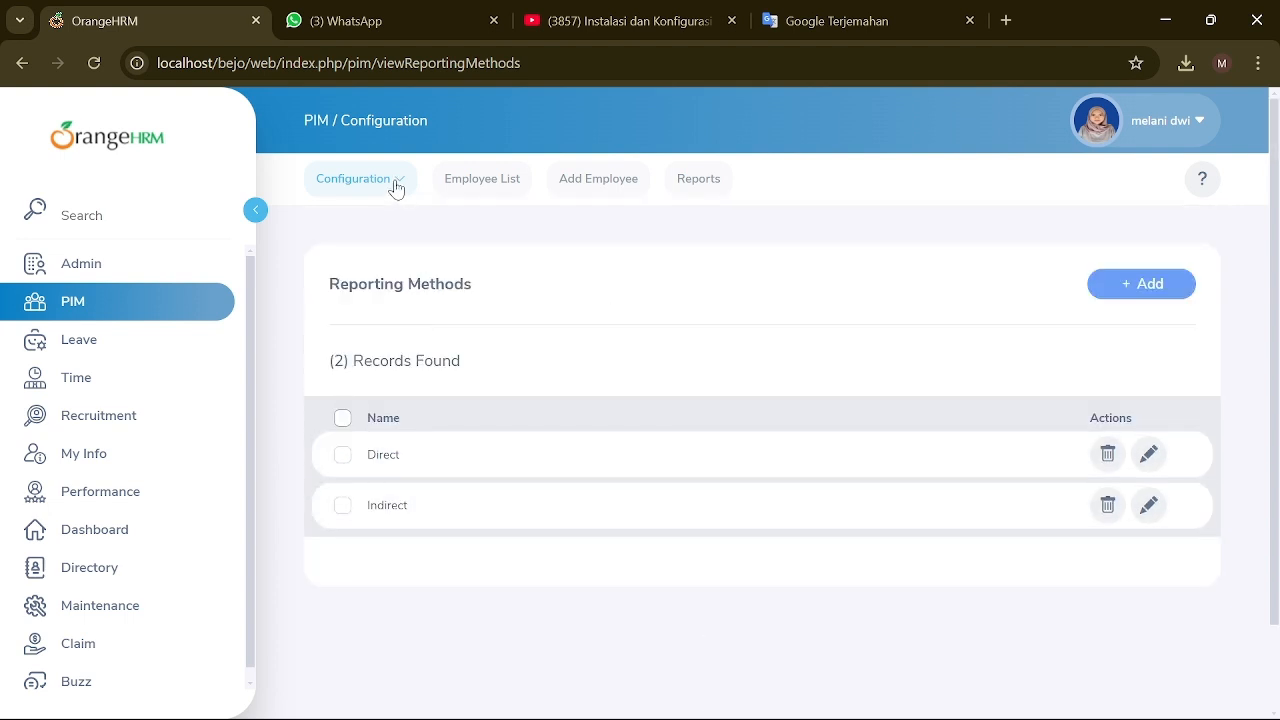
left_click(1102, 290)
left_click(660, 351)
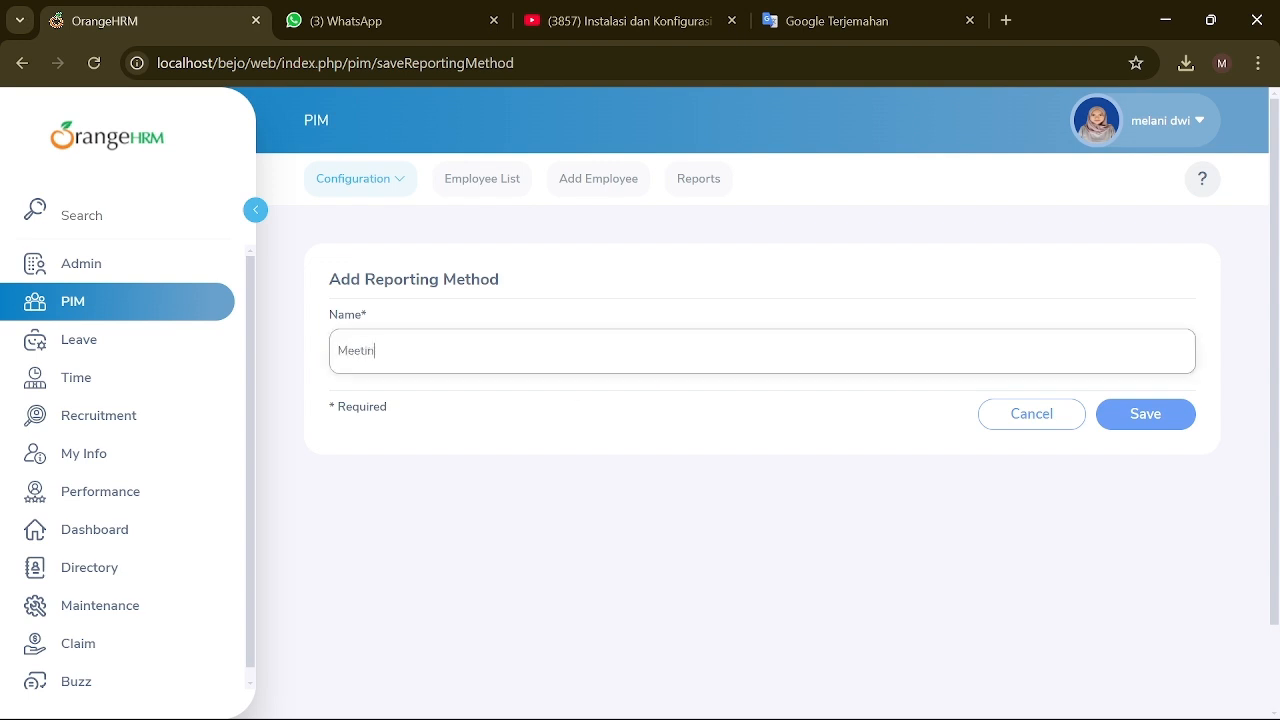
left_click(1186, 418)
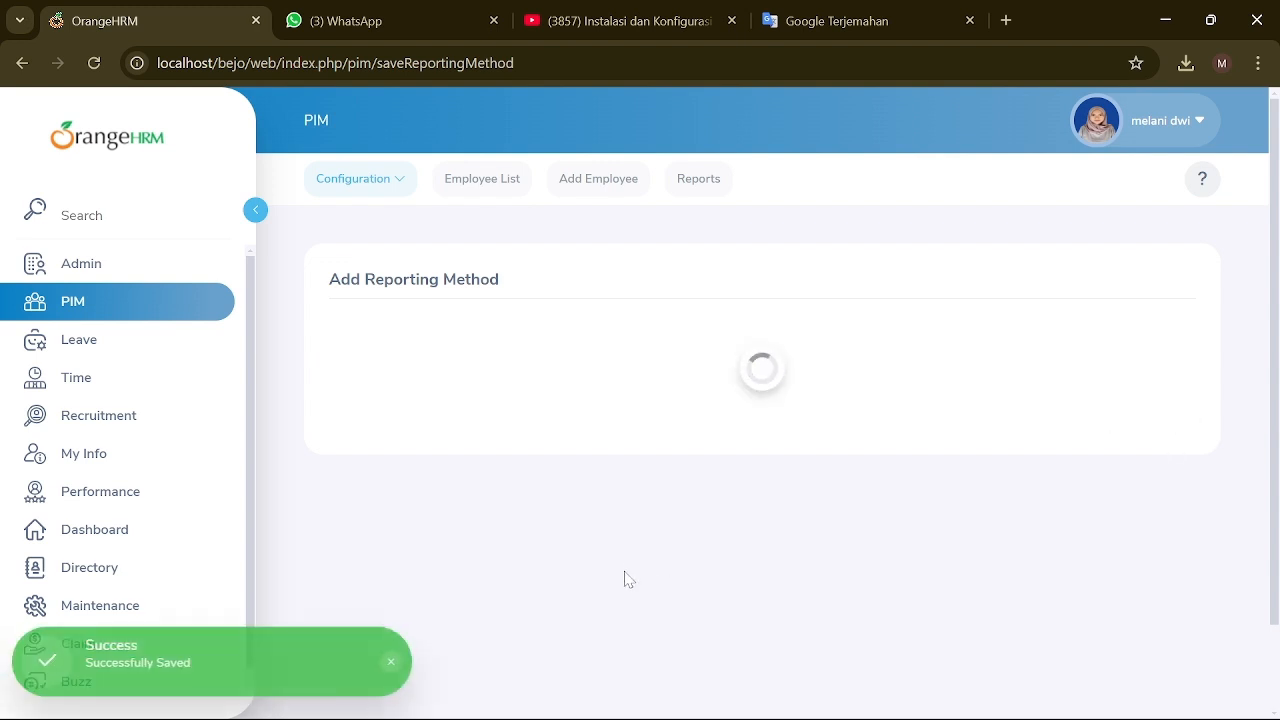
left_click(390, 178)
Step: Create and save the Pensiun termination reason from the Termination Reasons list
left_click(396, 342)
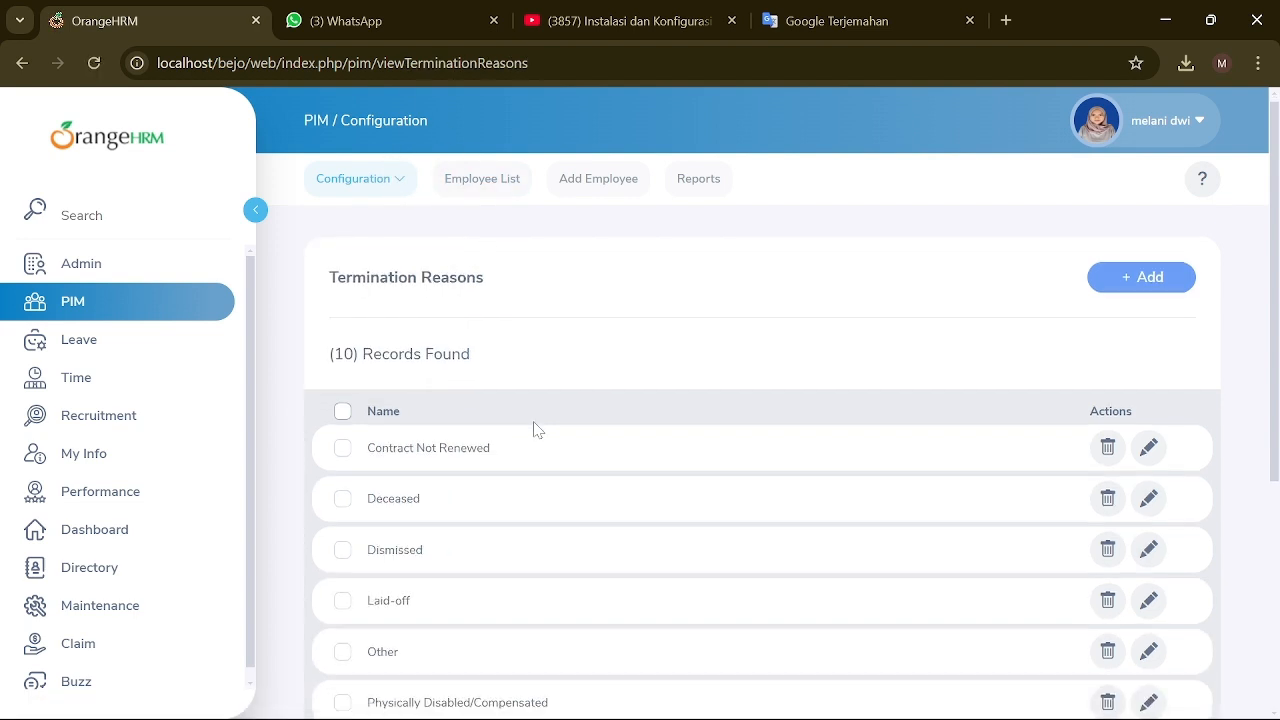
scroll(534, 429, "down", 1)
scroll(421, 430, "down", 2)
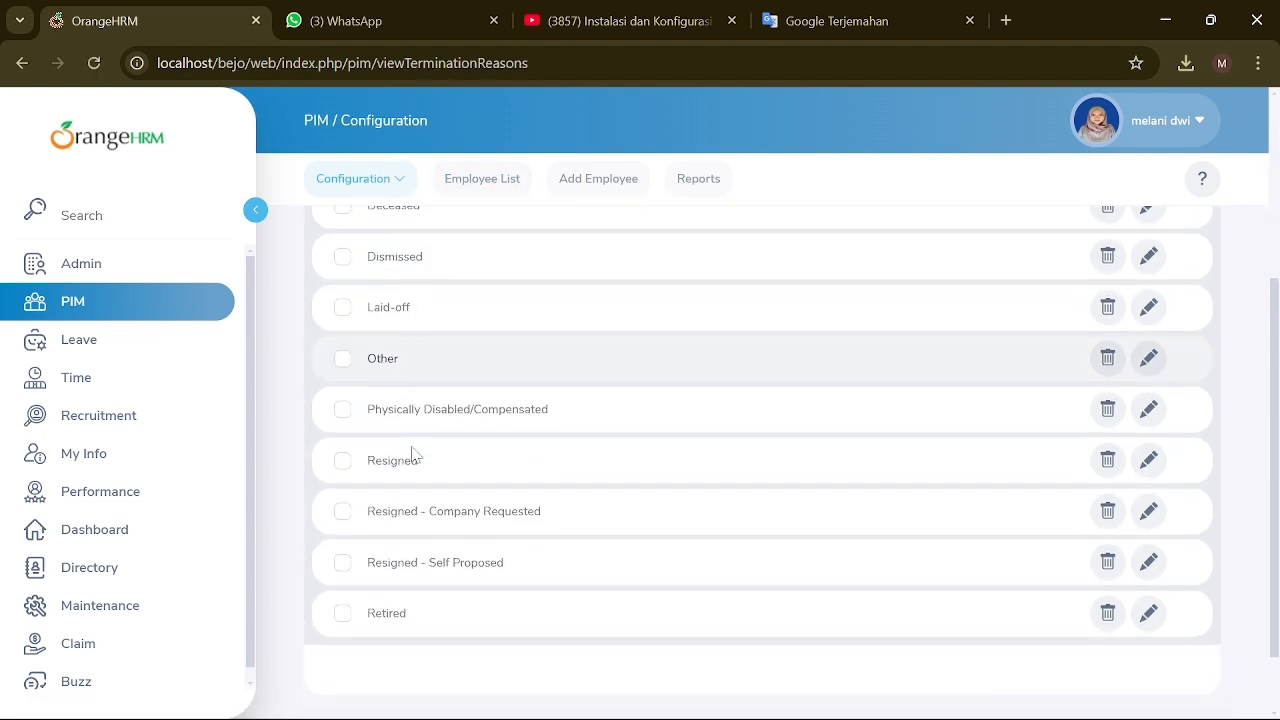
scroll(457, 491, "up", 3)
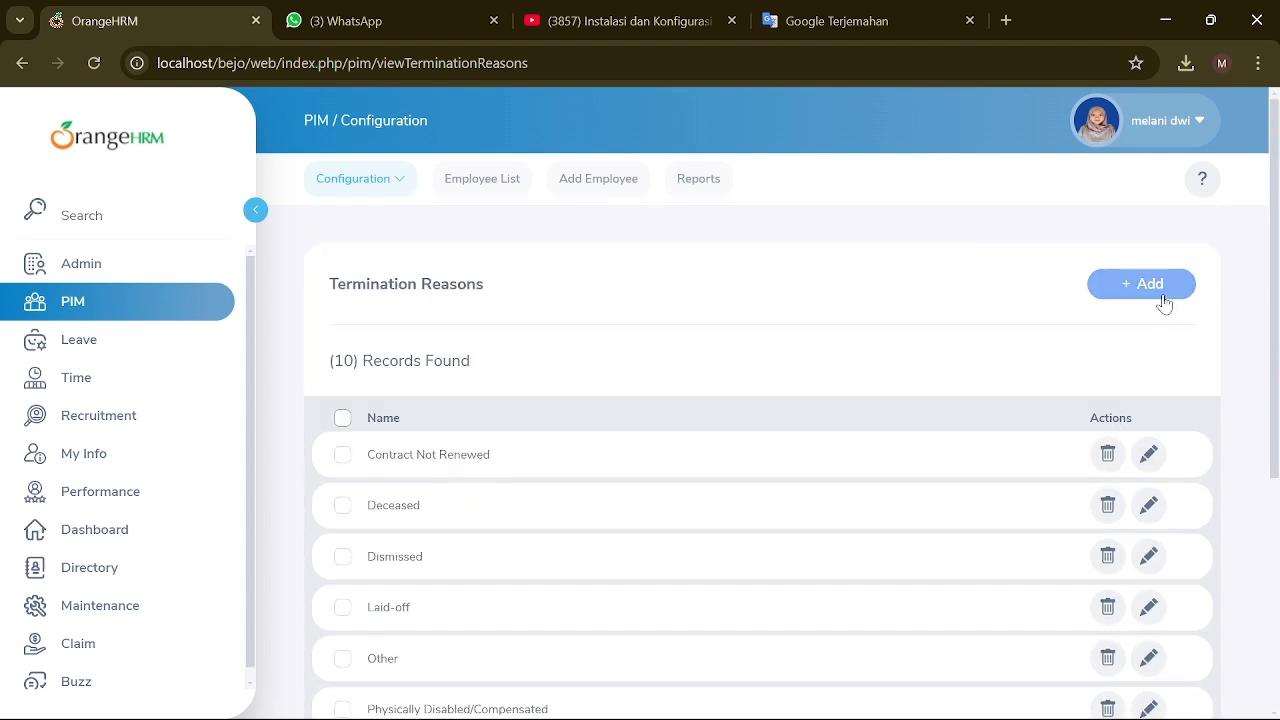
scroll(851, 509, "down", 3)
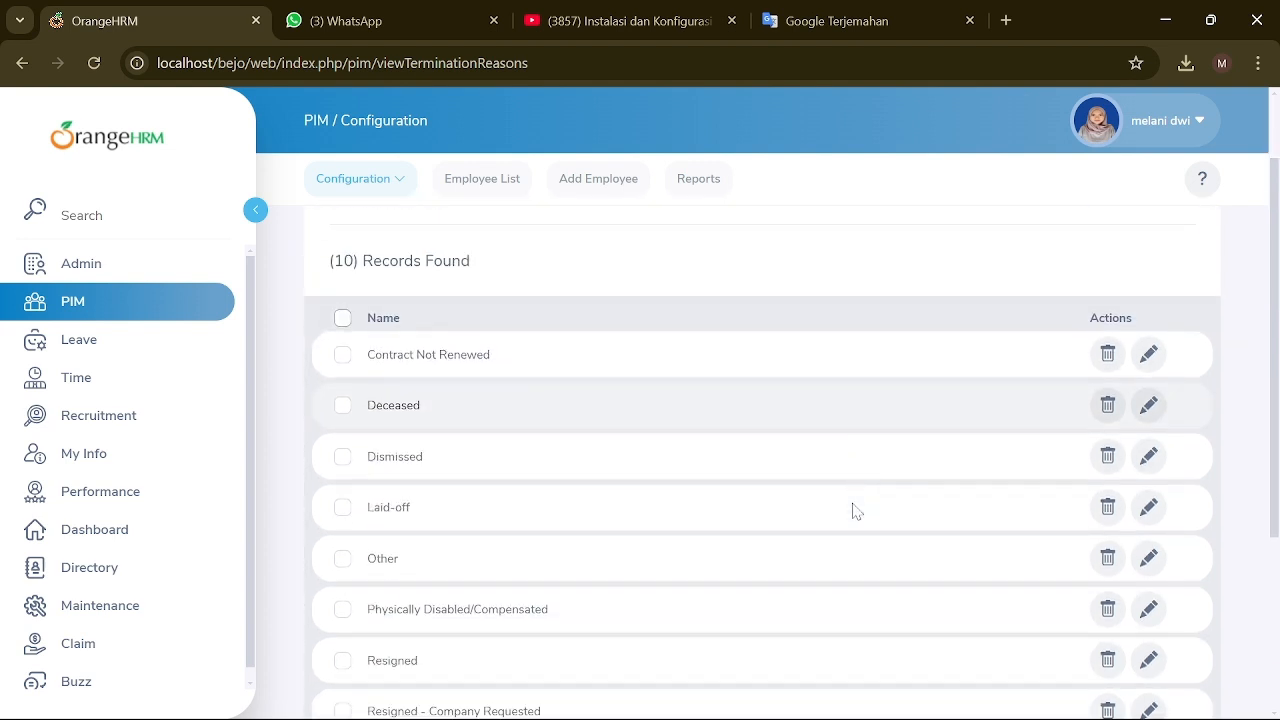
scroll(851, 509, "up", 3)
left_click(1120, 290)
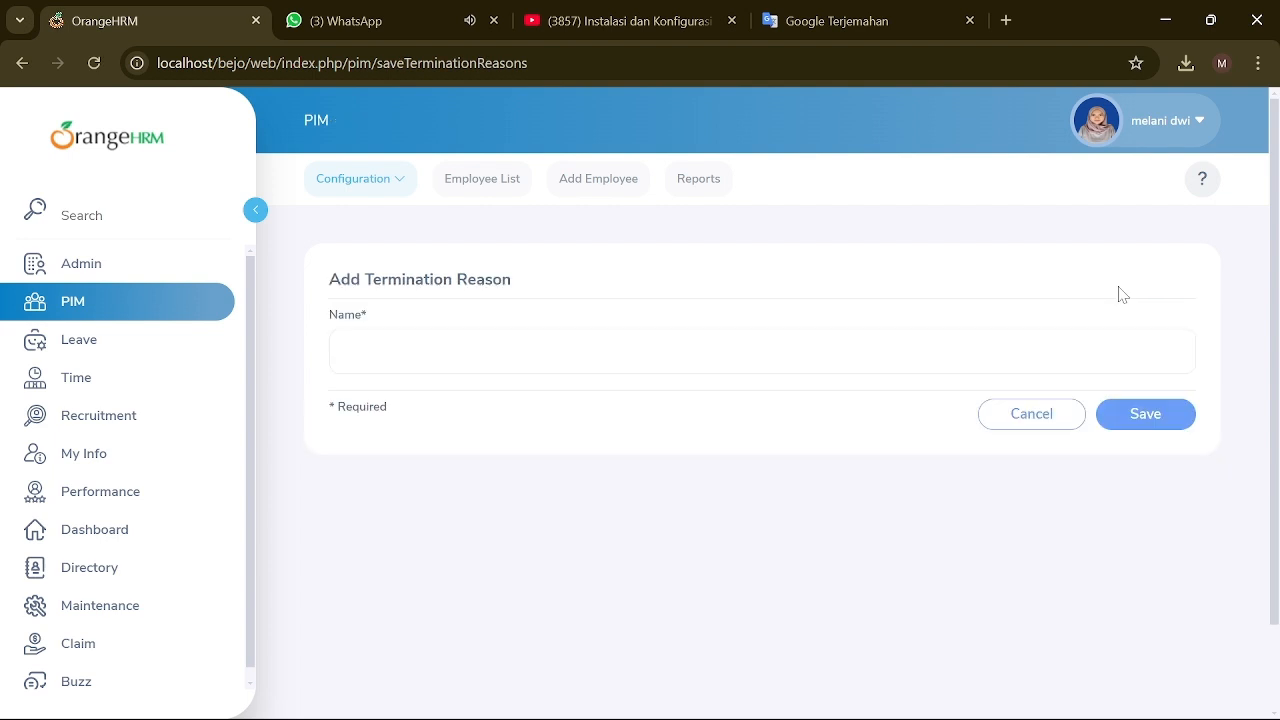
left_click(458, 340)
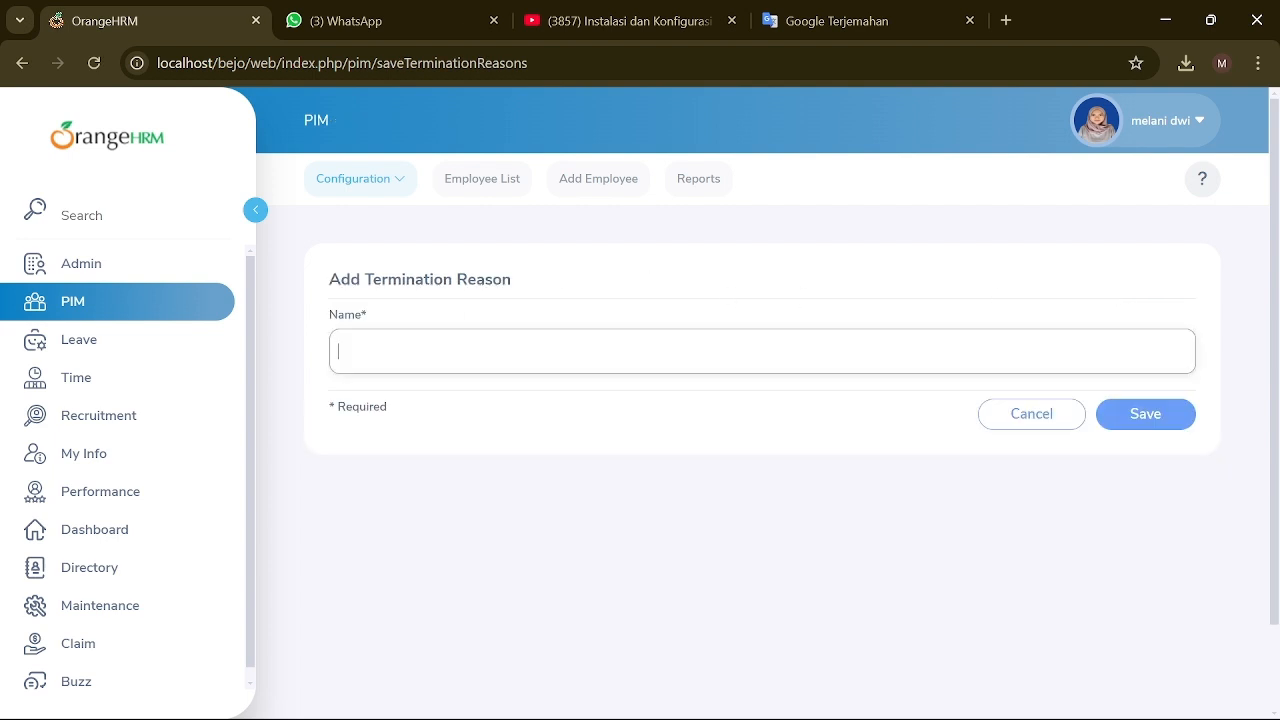
left_click(1165, 418)
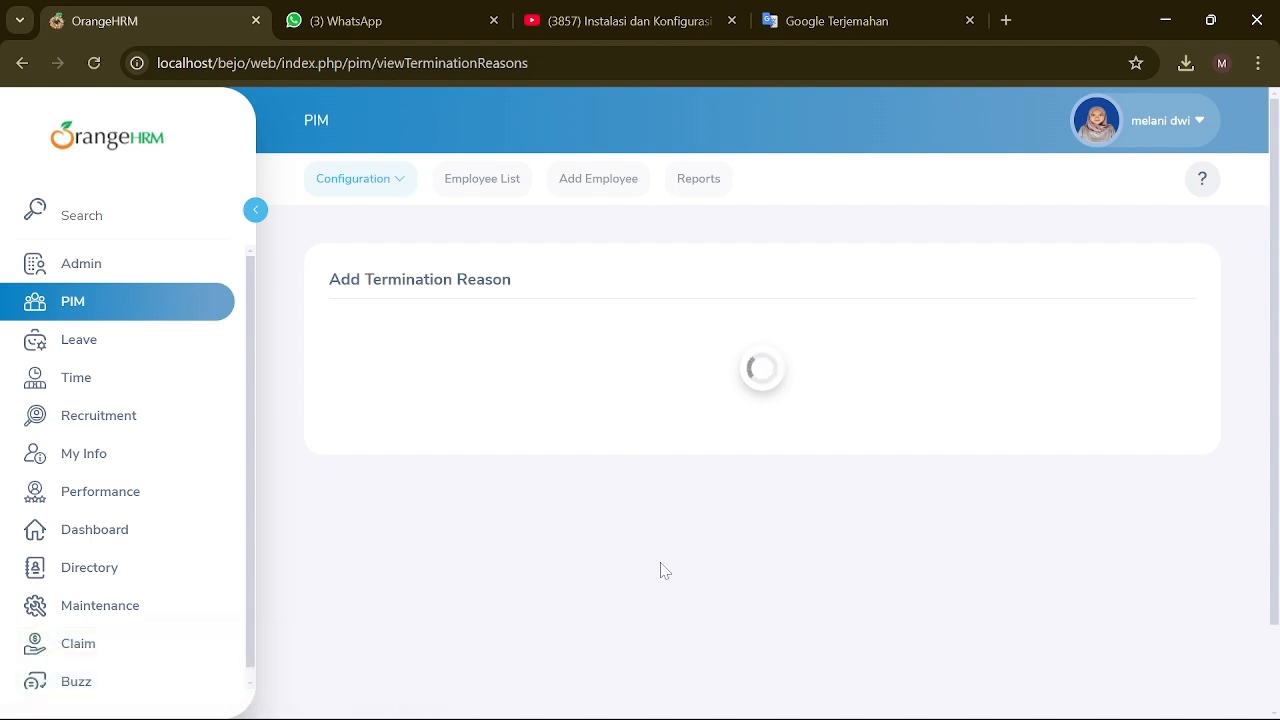
scroll(660, 570, "down", 3)
scroll(533, 452, "up", 3)
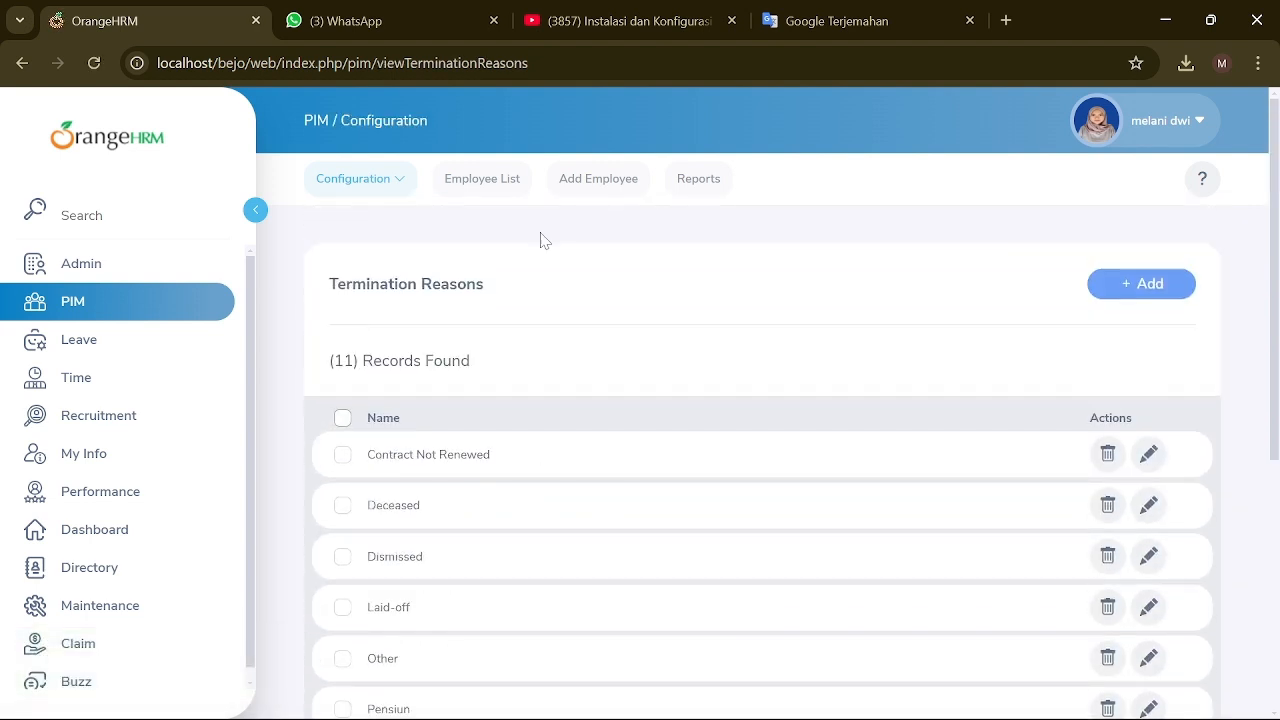
left_click(598, 180)
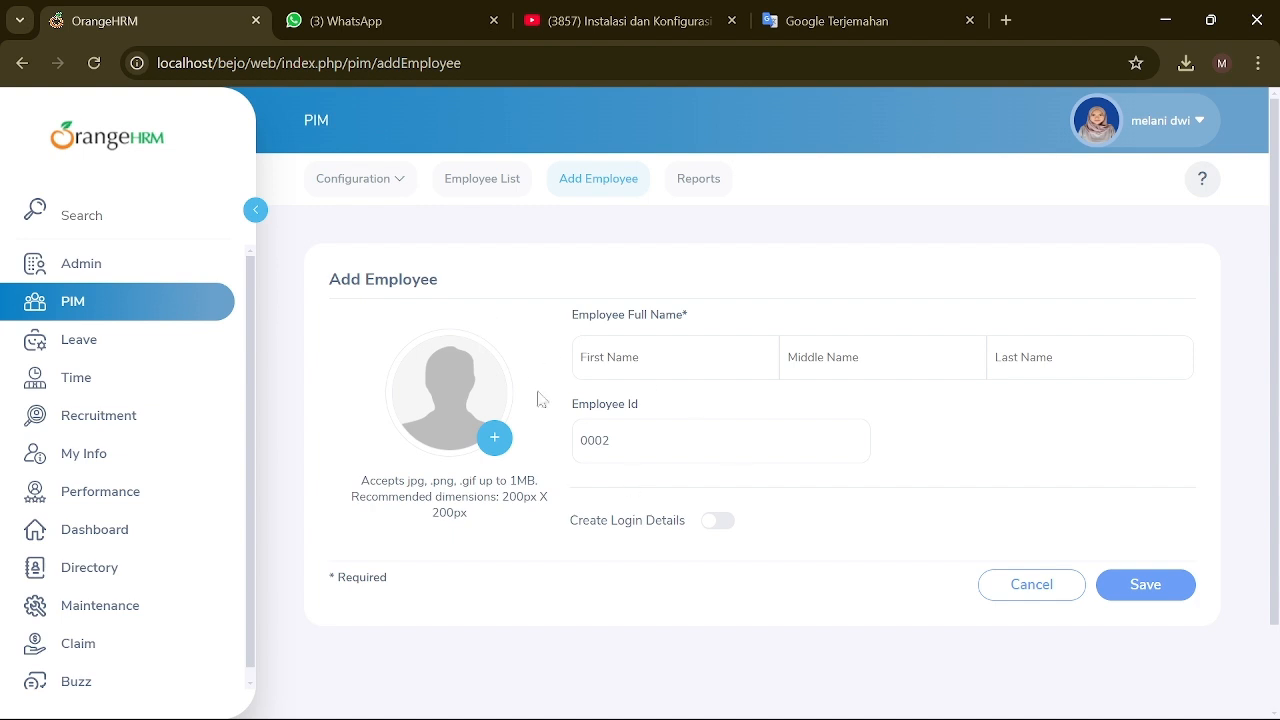
left_click(698, 180)
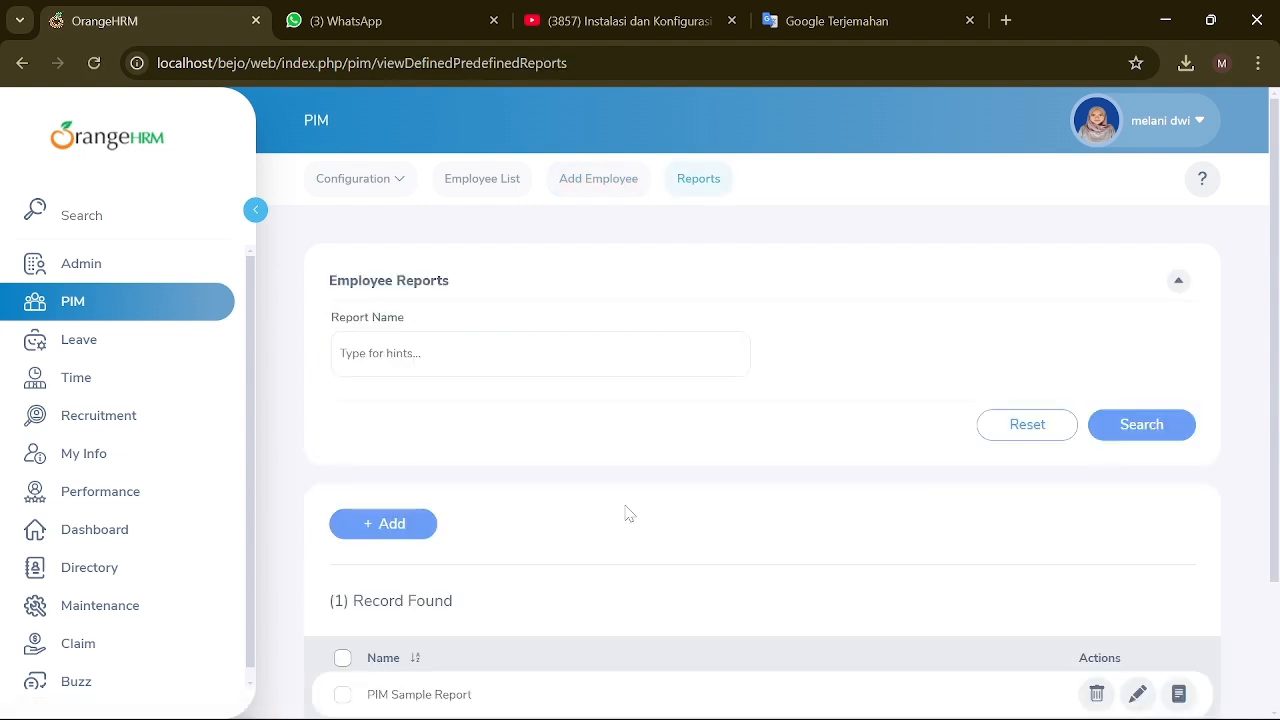
scroll(455, 481, "down", 2)
scroll(840, 441, "up", 2)
left_click(139, 342)
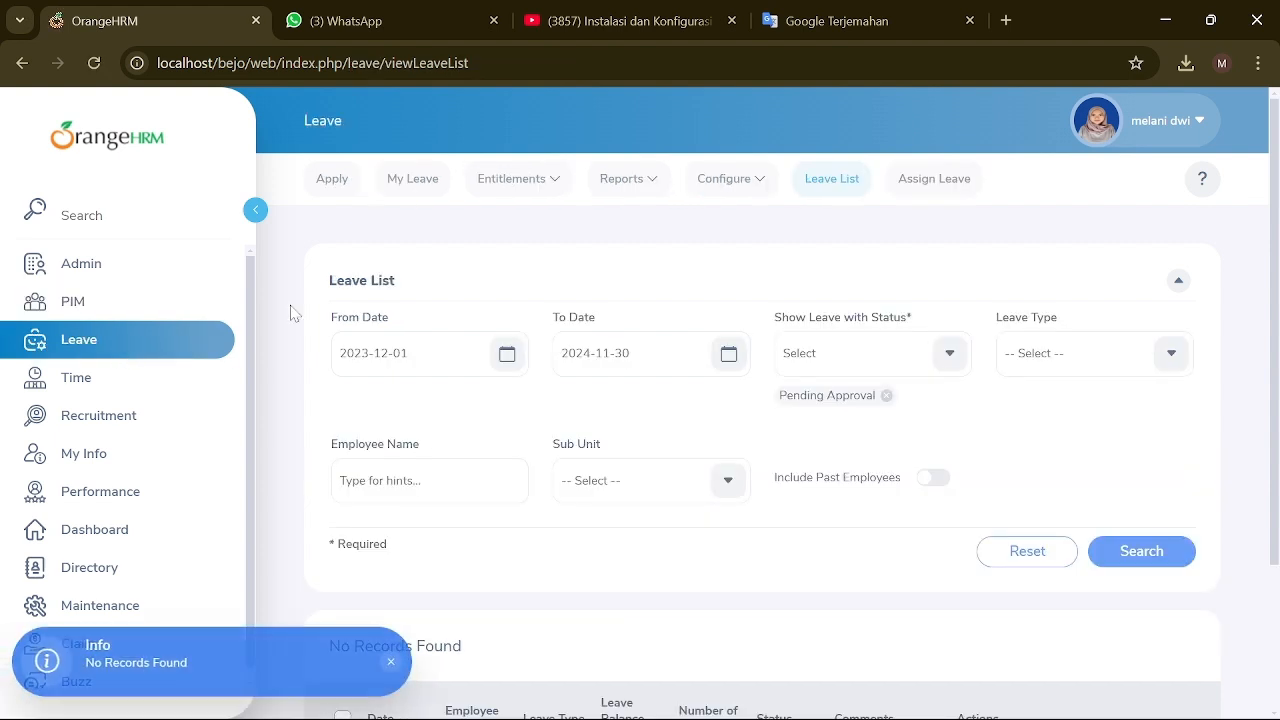
left_click(334, 180)
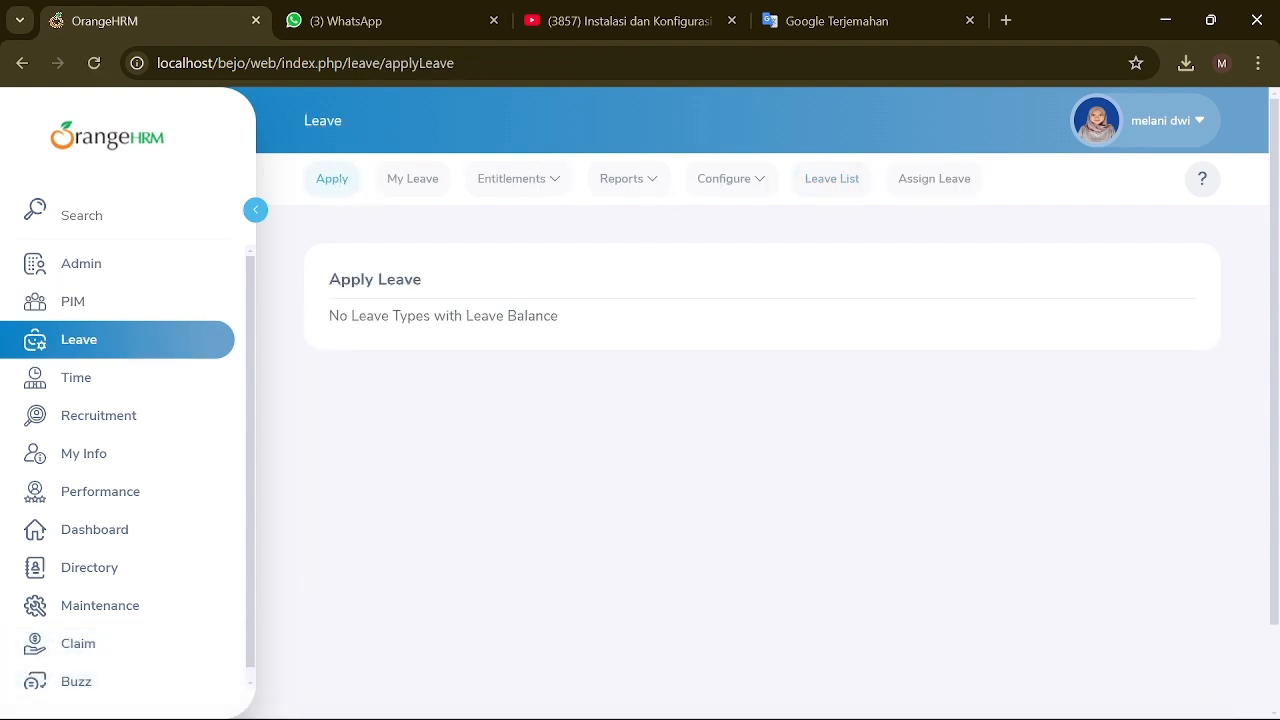
left_click(432, 190)
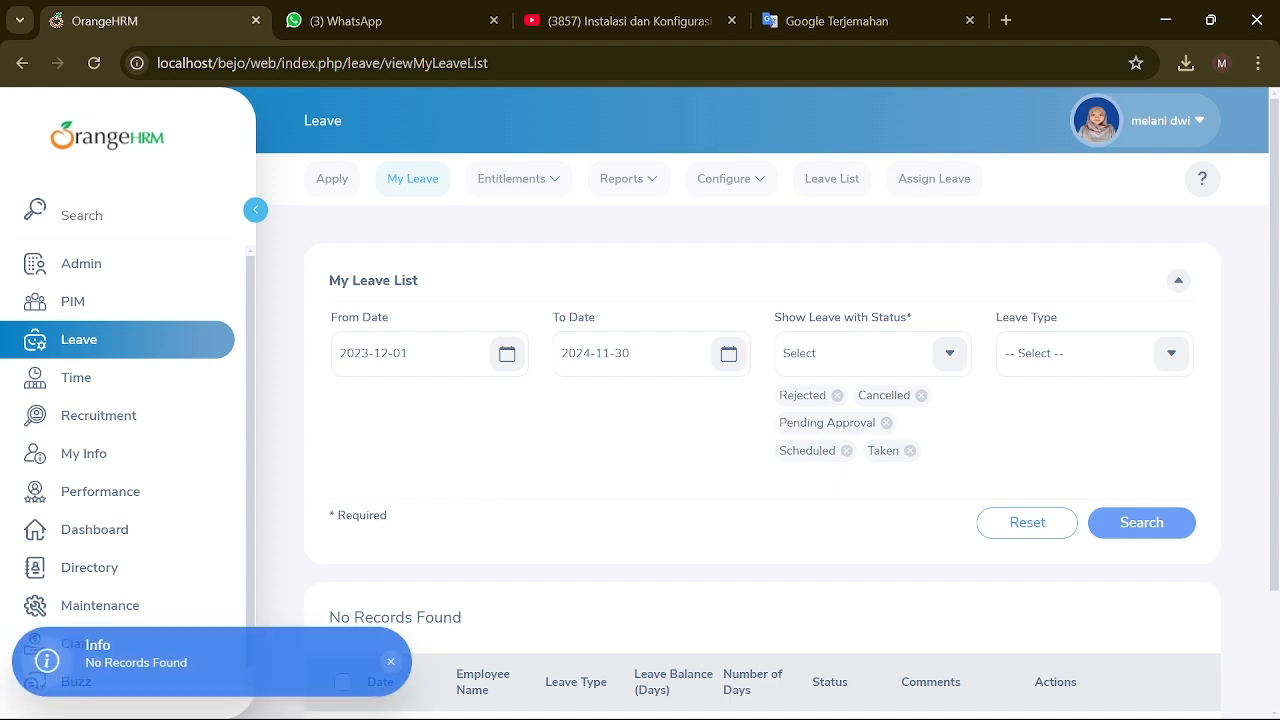
scroll(687, 454, "down", 1)
scroll(503, 404, "up", 1)
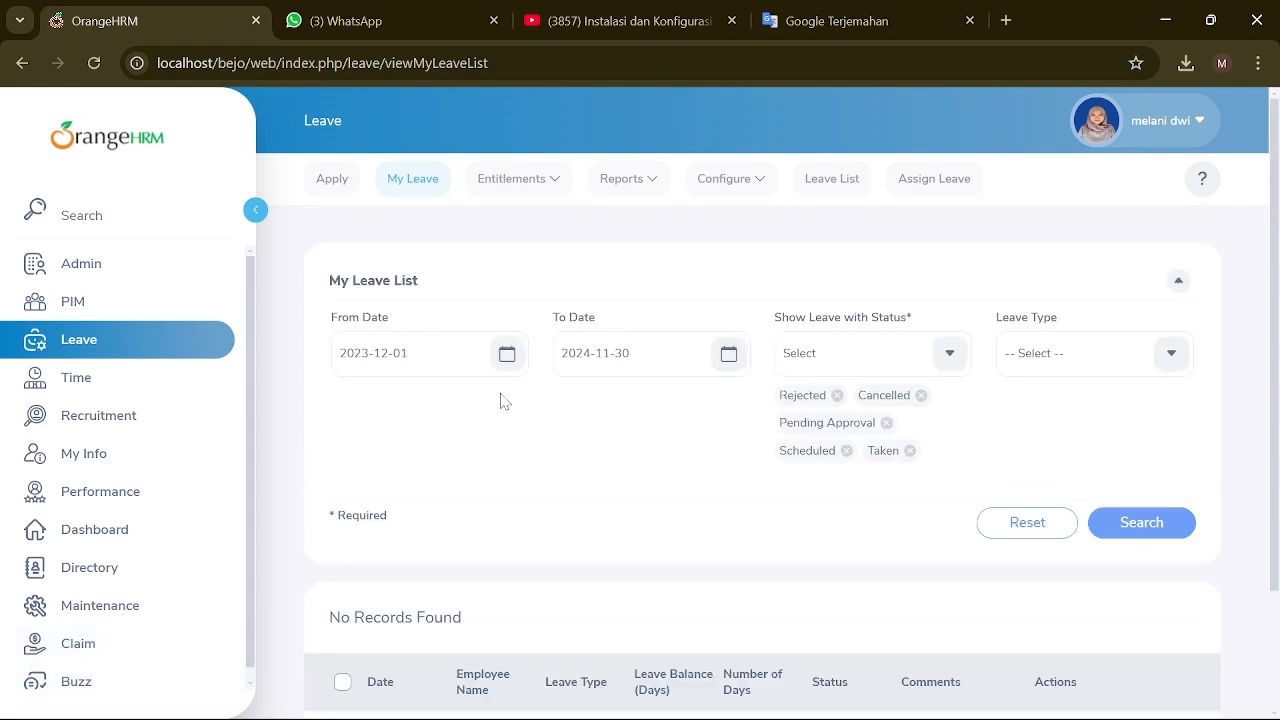
left_click(943, 354)
left_click(920, 530)
left_click(1178, 356)
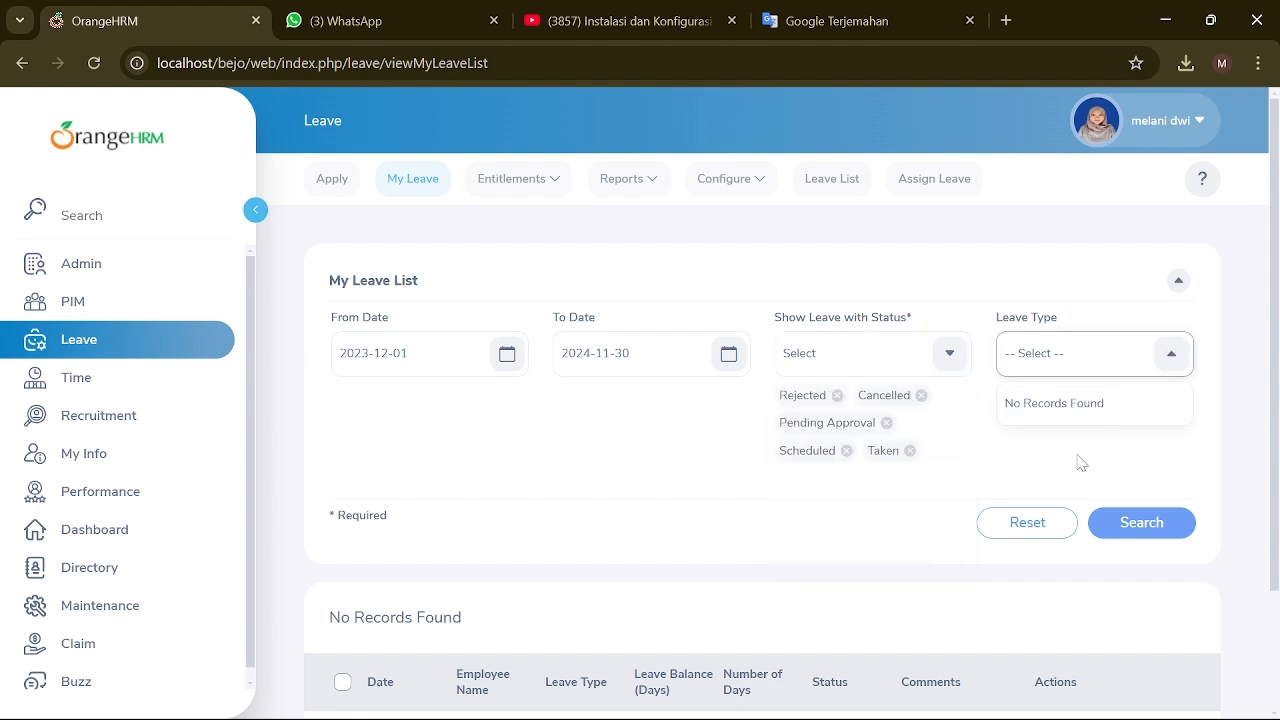
left_click(608, 430)
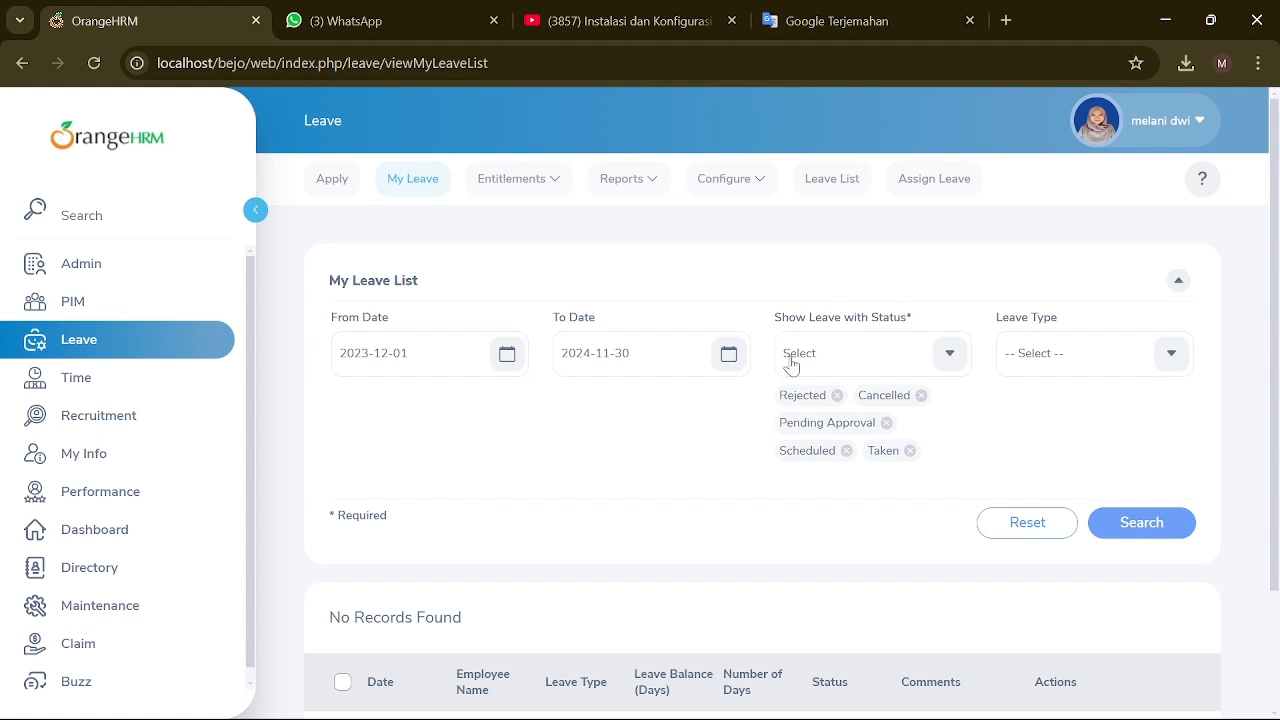
scroll(790, 365, "down", 1)
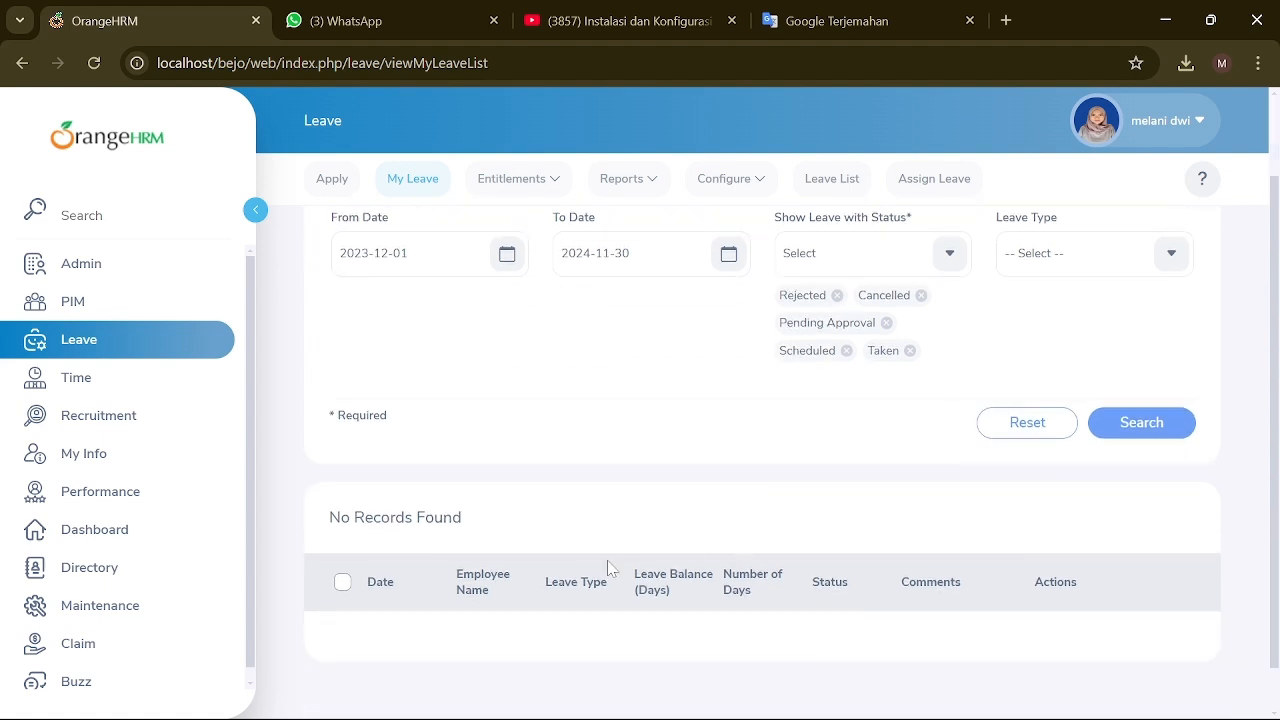
scroll(645, 421, "up", 1)
left_click(515, 178)
Step: Start a new leave entitlement for the chosen employee and find the Leave Type list empty
left_click(522, 238)
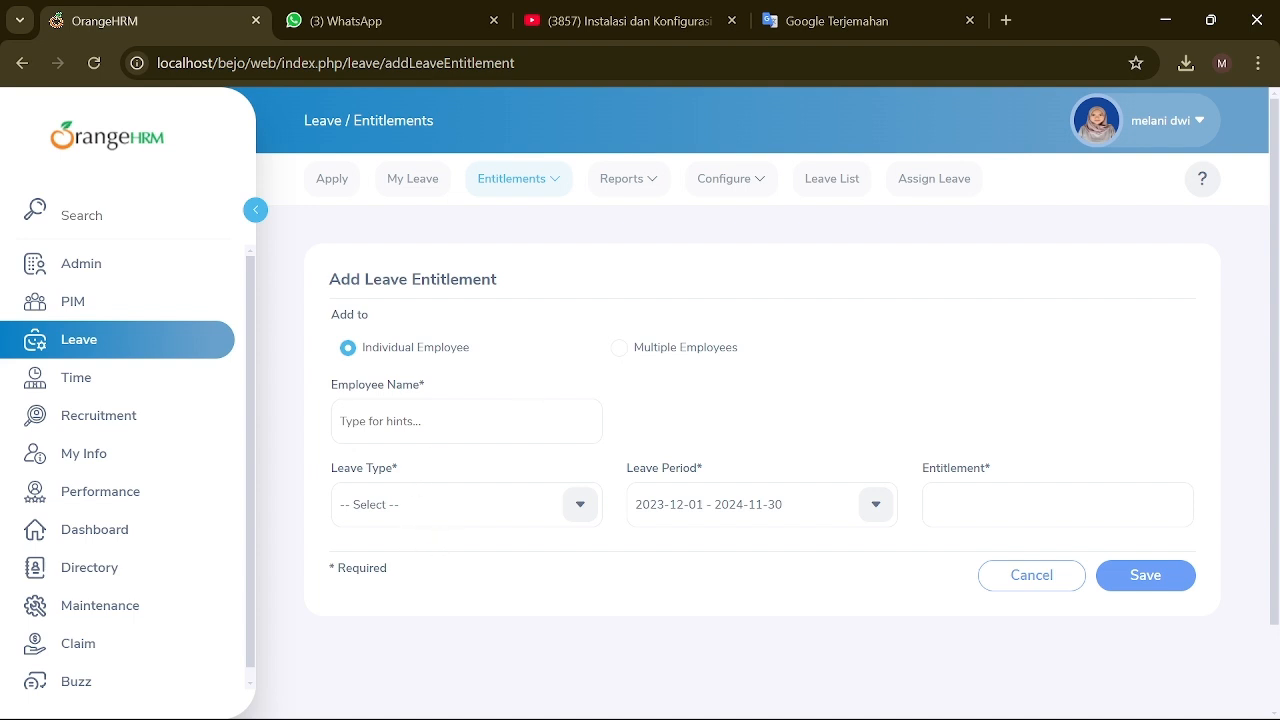
left_click(466, 421)
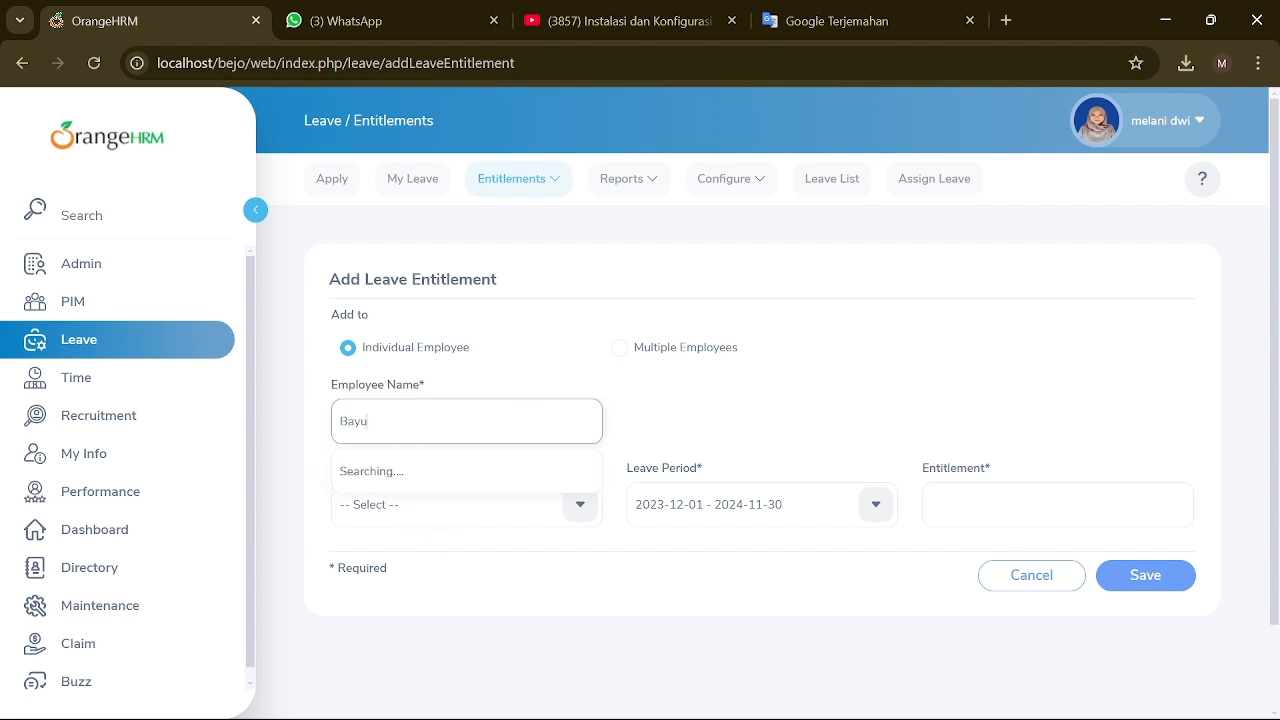
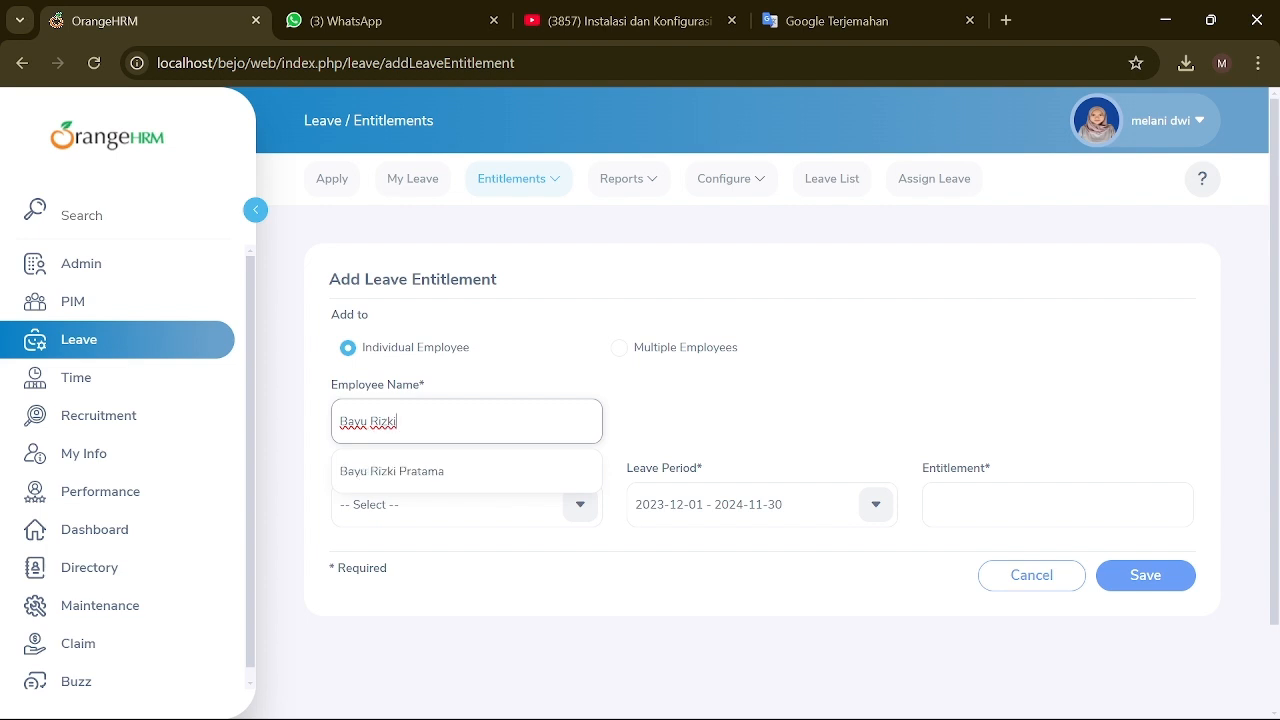
left_click(446, 474)
left_click(578, 510)
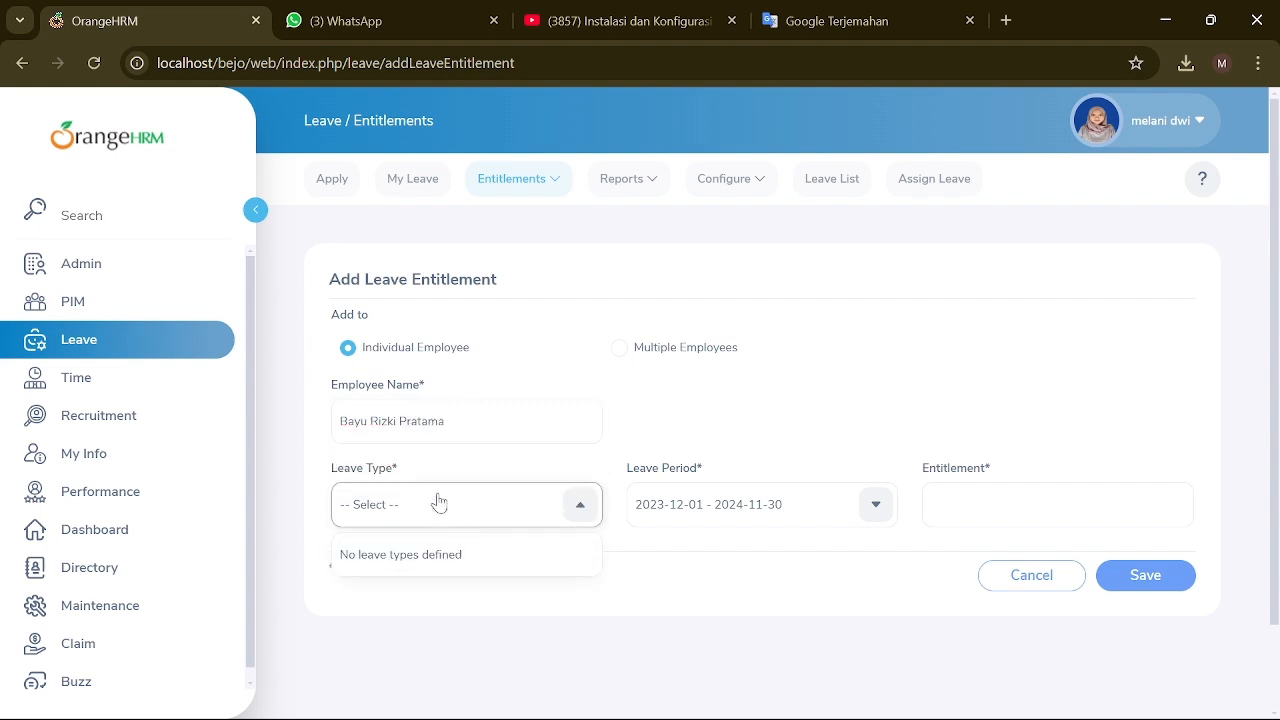
left_click(433, 505)
left_click(580, 504)
left_click(527, 526)
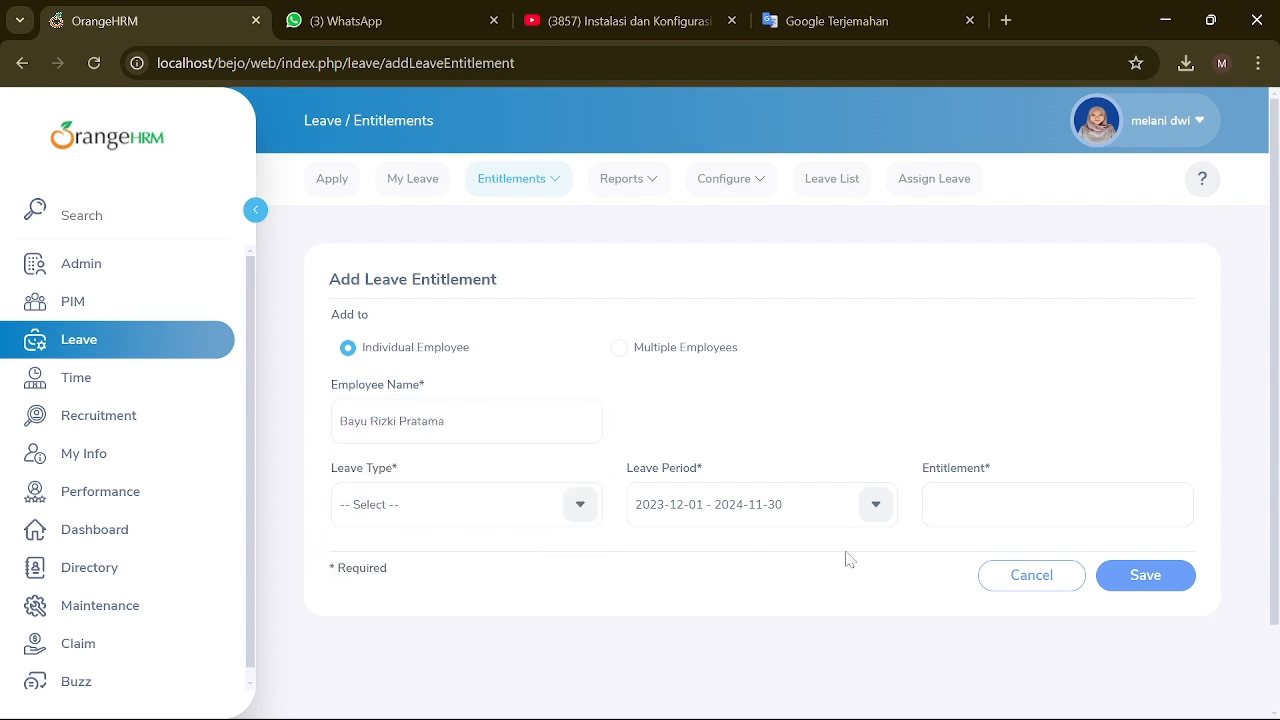
Step: Enter an entitlement value, attempt saving, recheck leave types, and cancel the form
left_click(1057, 505)
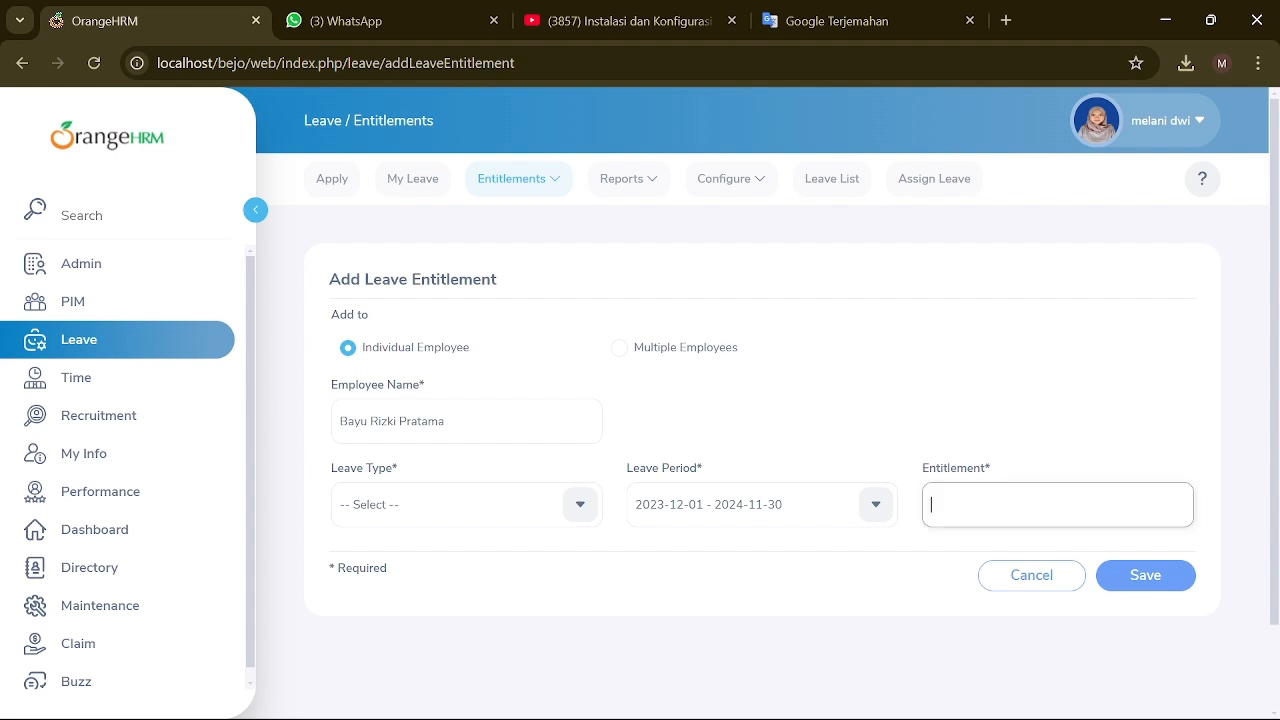
type("Sick")
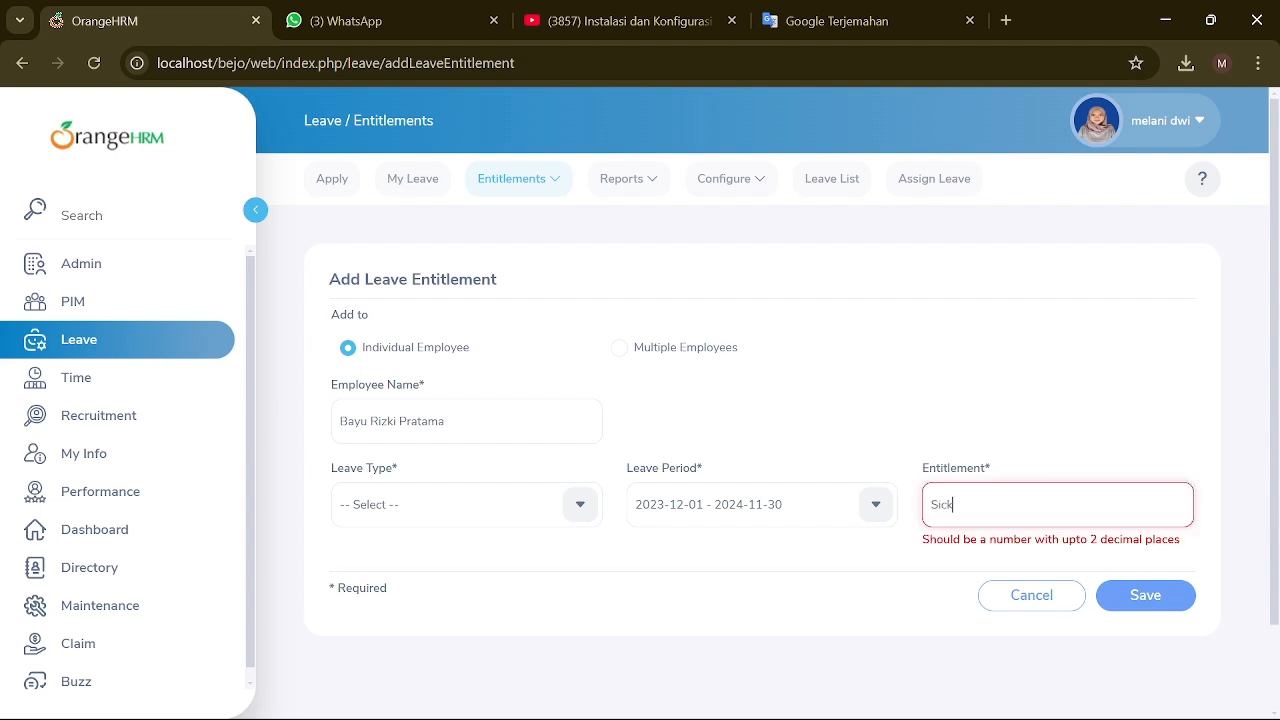
key("BackSpace")
key("BackSpace")
key("BackSpace")
key("BackSpace")
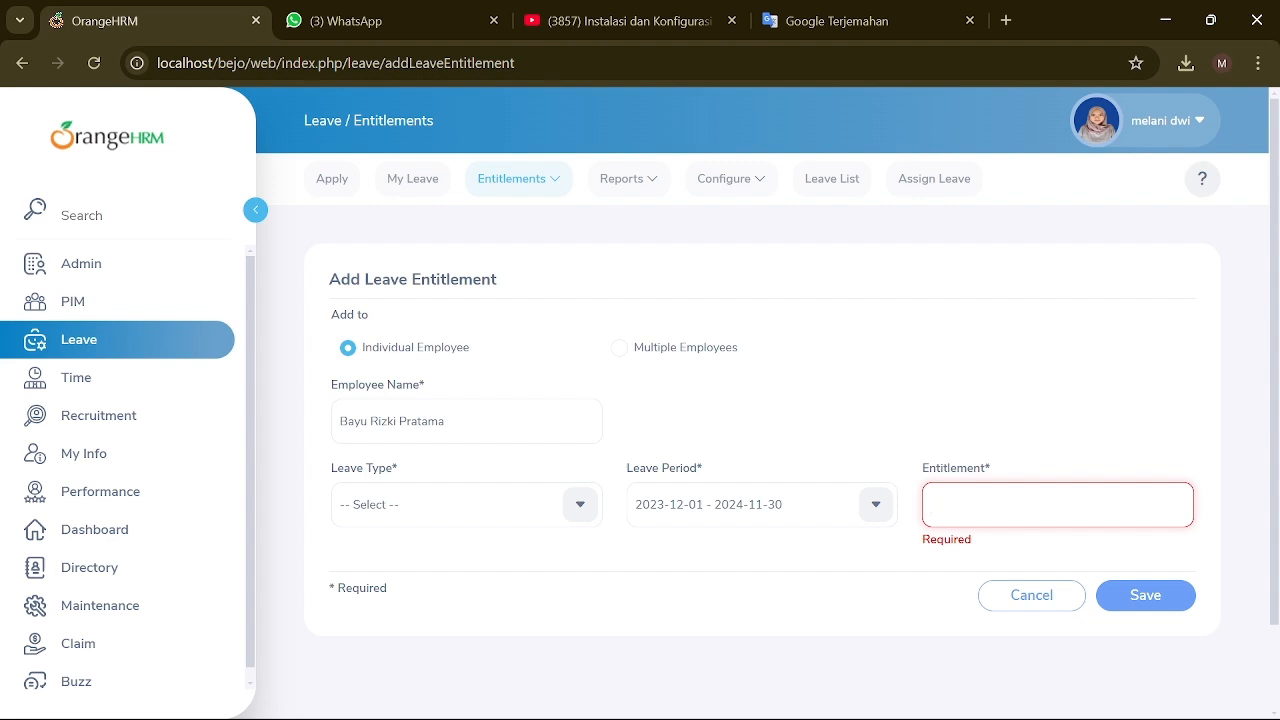
type("get merried")
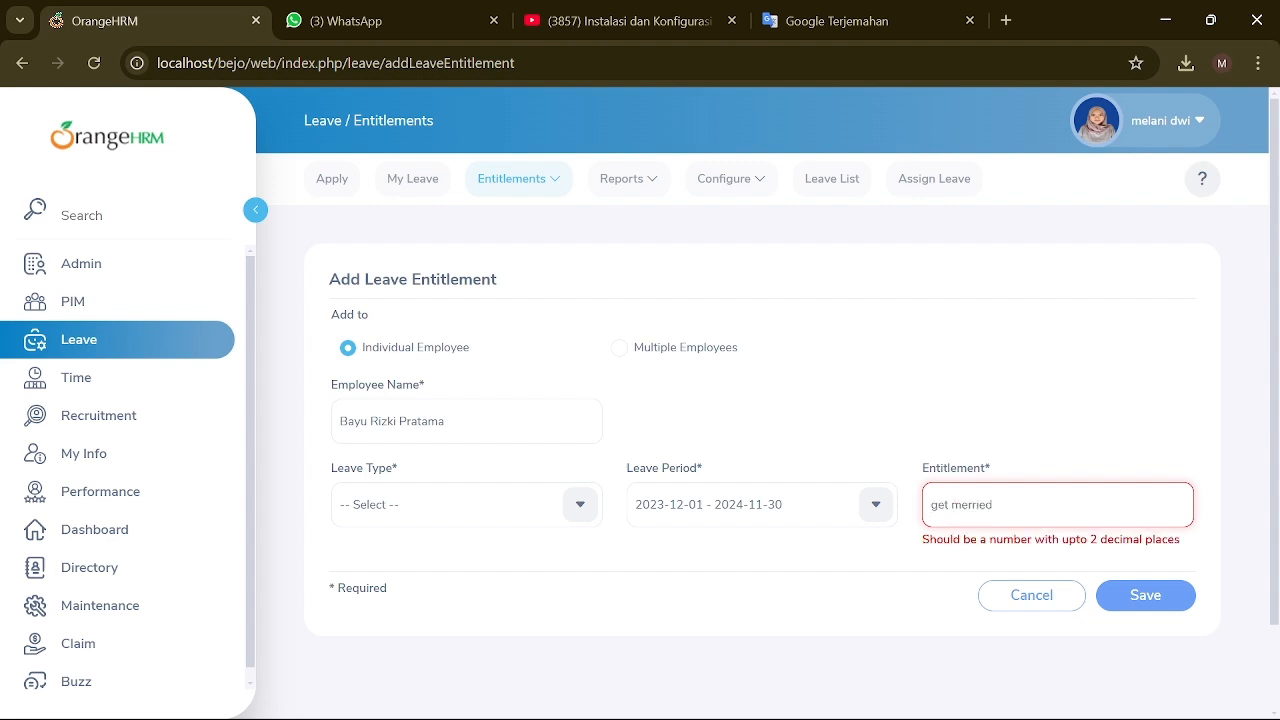
left_click(1143, 594)
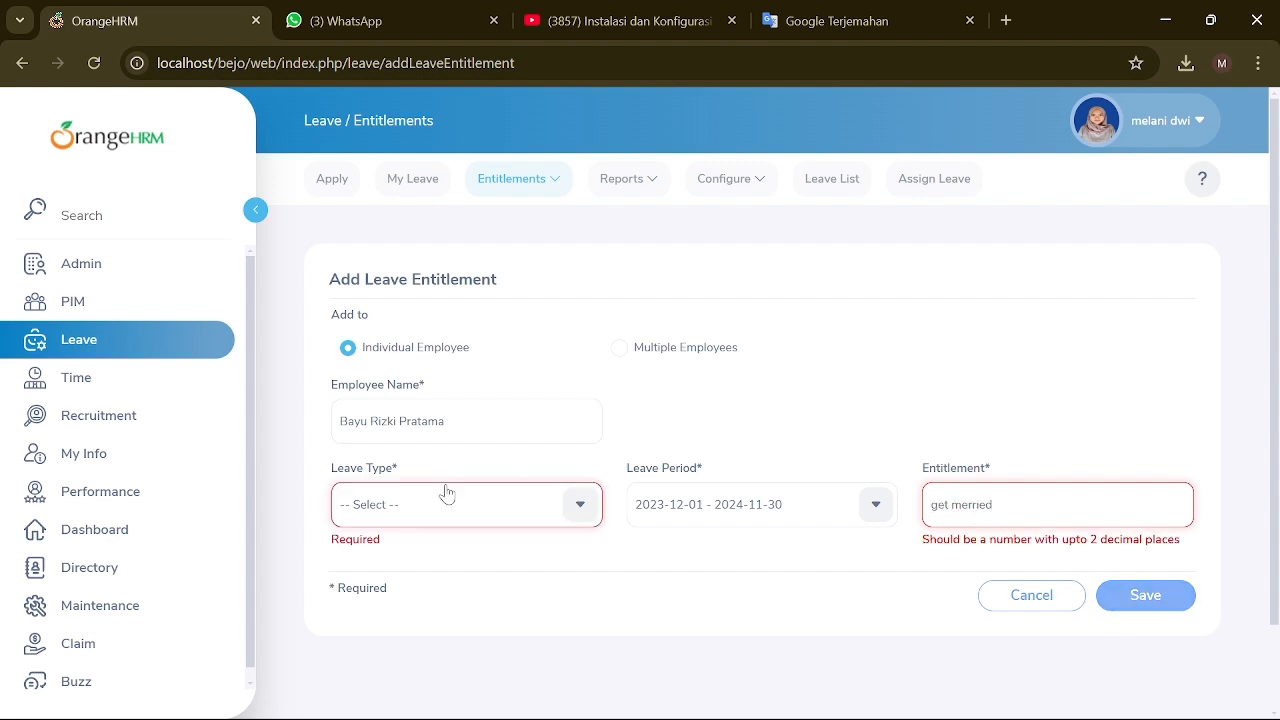
left_click(576, 505)
left_click(514, 562)
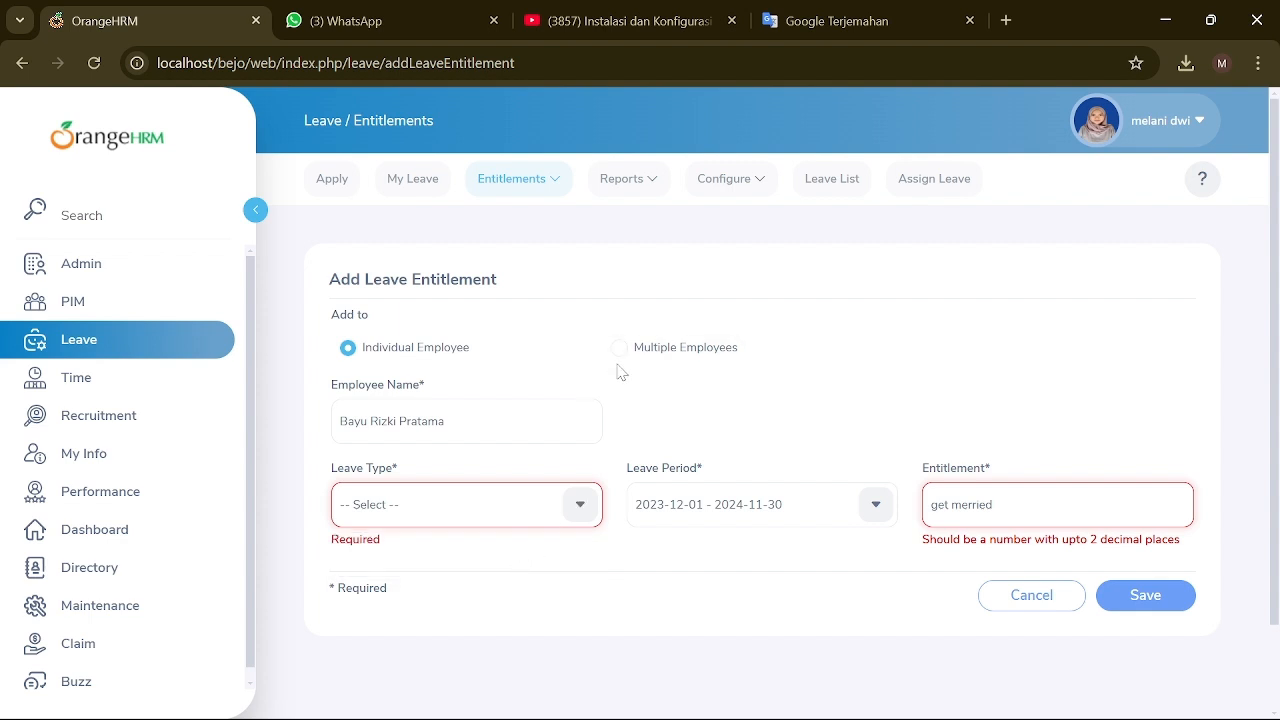
left_click(1050, 592)
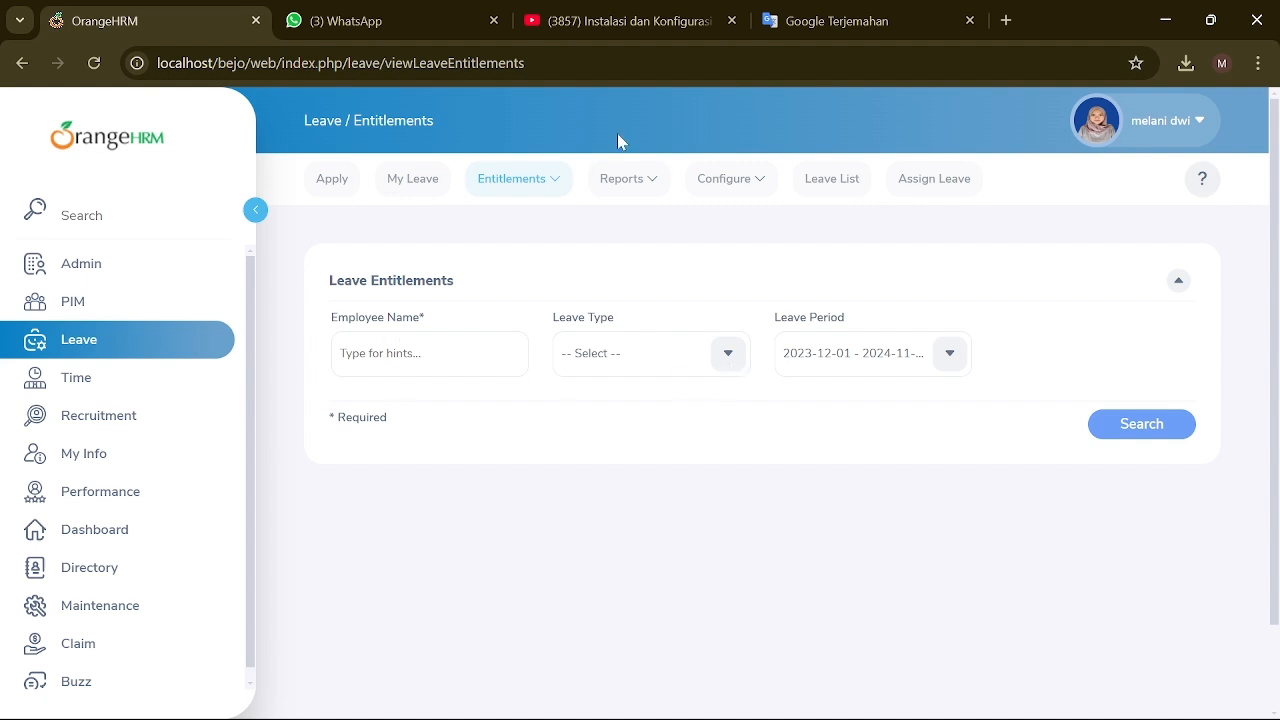
Step: View Employee Entitlements and My Entitlements, finding the Leave Type filter empty
left_click(511, 178)
left_click(515, 275)
left_click(511, 178)
left_click(522, 297)
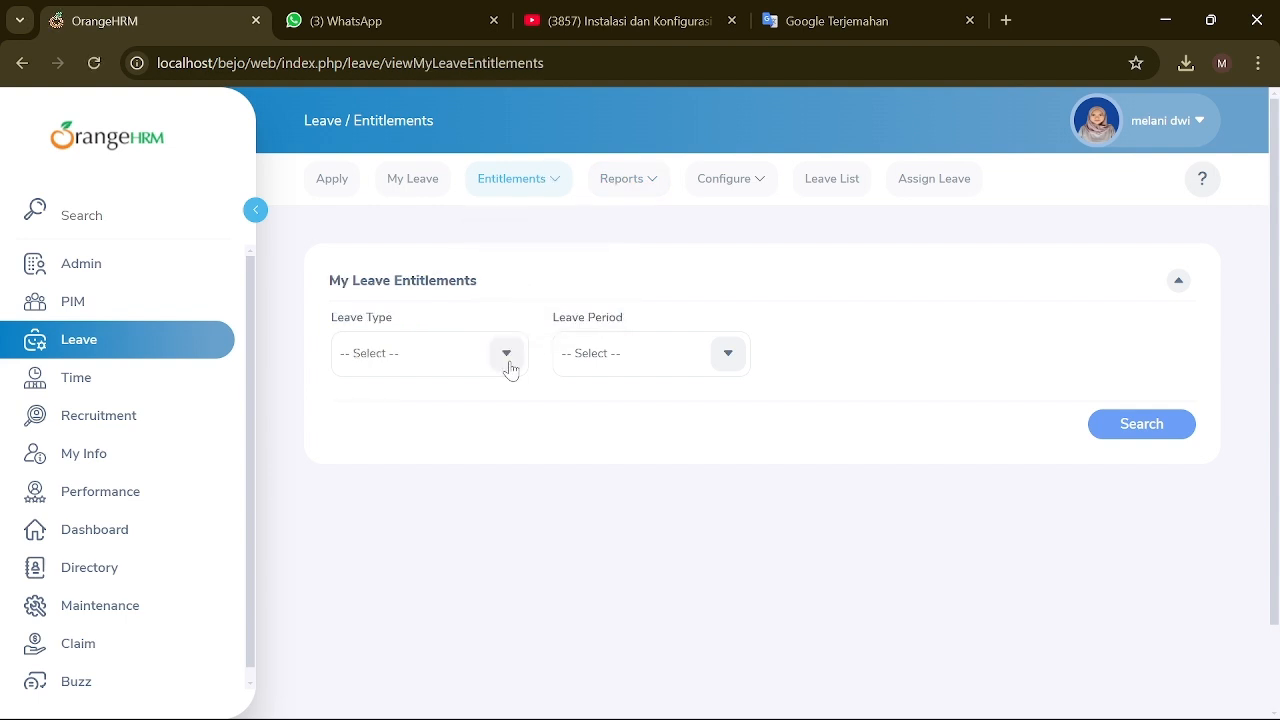
left_click(500, 355)
left_click(660, 462)
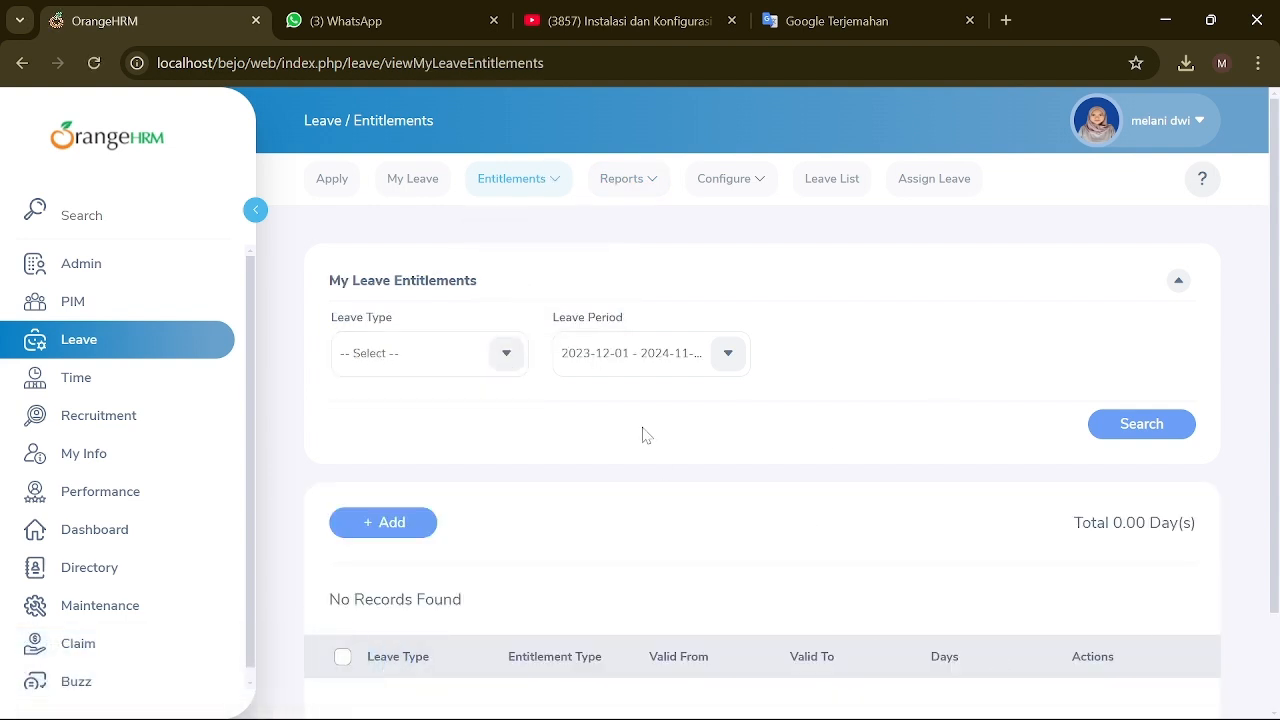
scroll(640, 434, "down", 1)
scroll(634, 407, "up", 1)
Step: Open the Leave Entitlements and Usage Report, then My Leave Entitlements and Usage Report
left_click(552, 178)
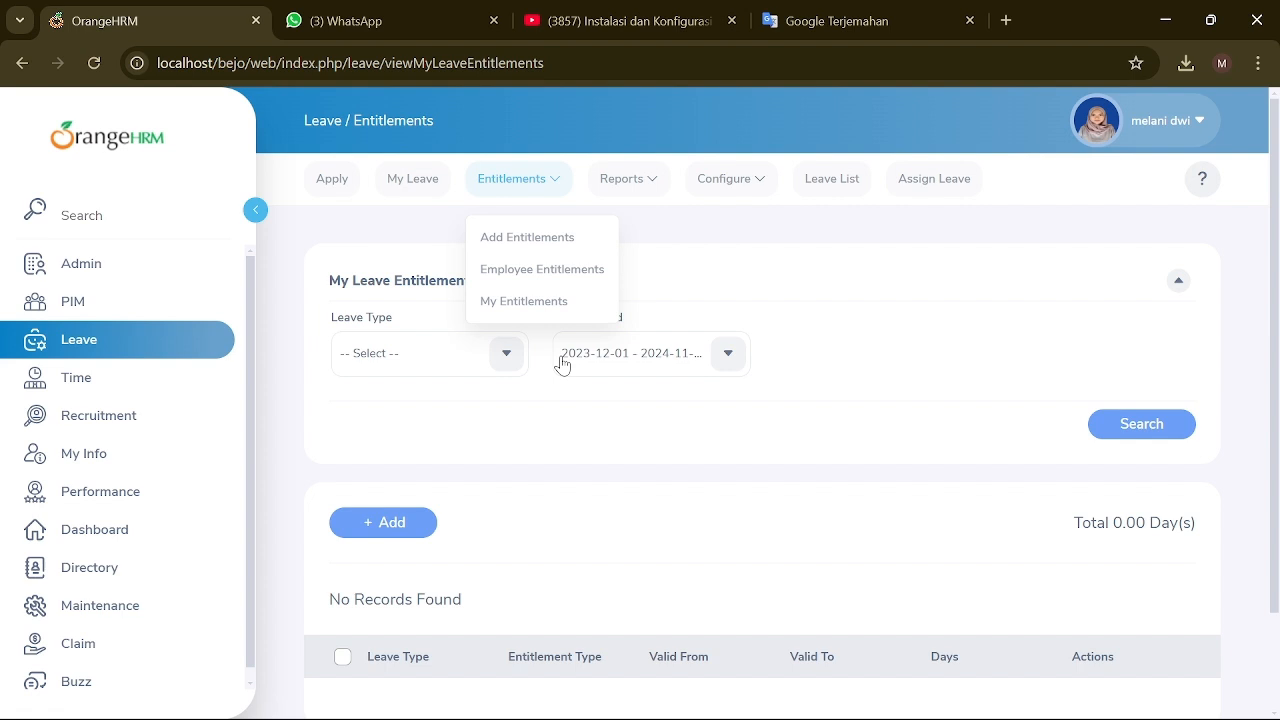
left_click(658, 182)
left_click(640, 245)
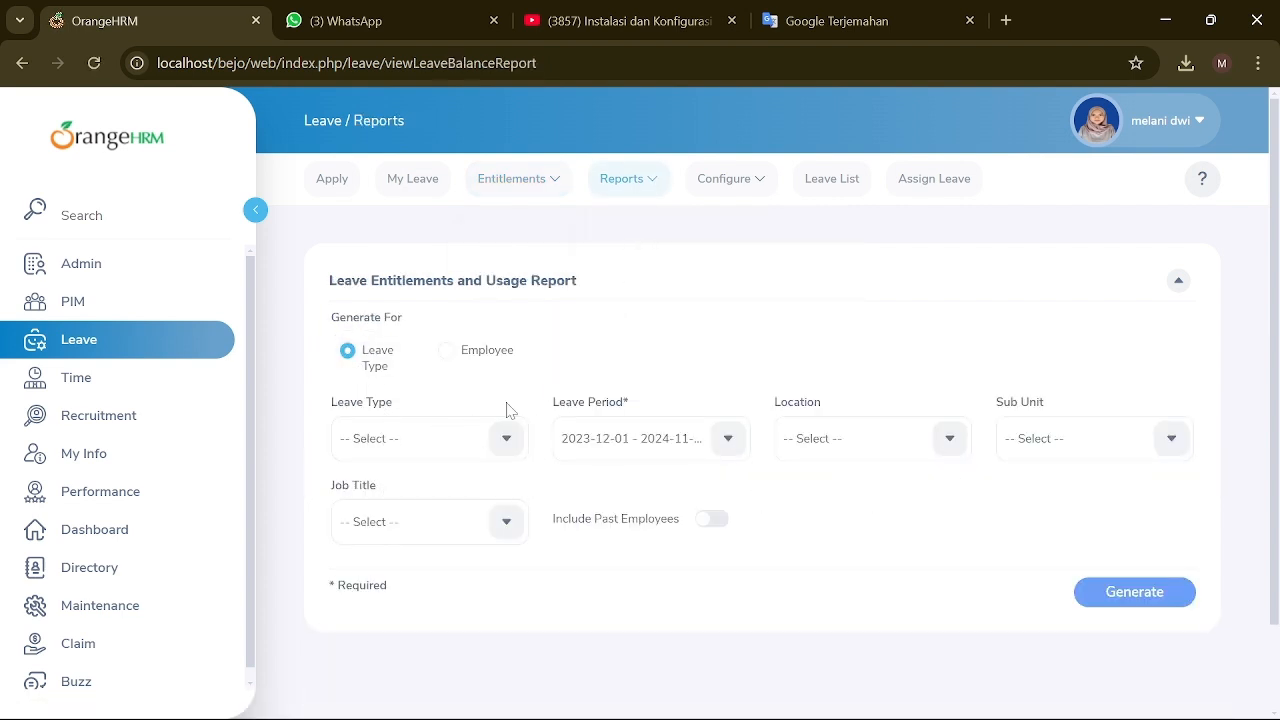
left_click(655, 182)
left_click(655, 269)
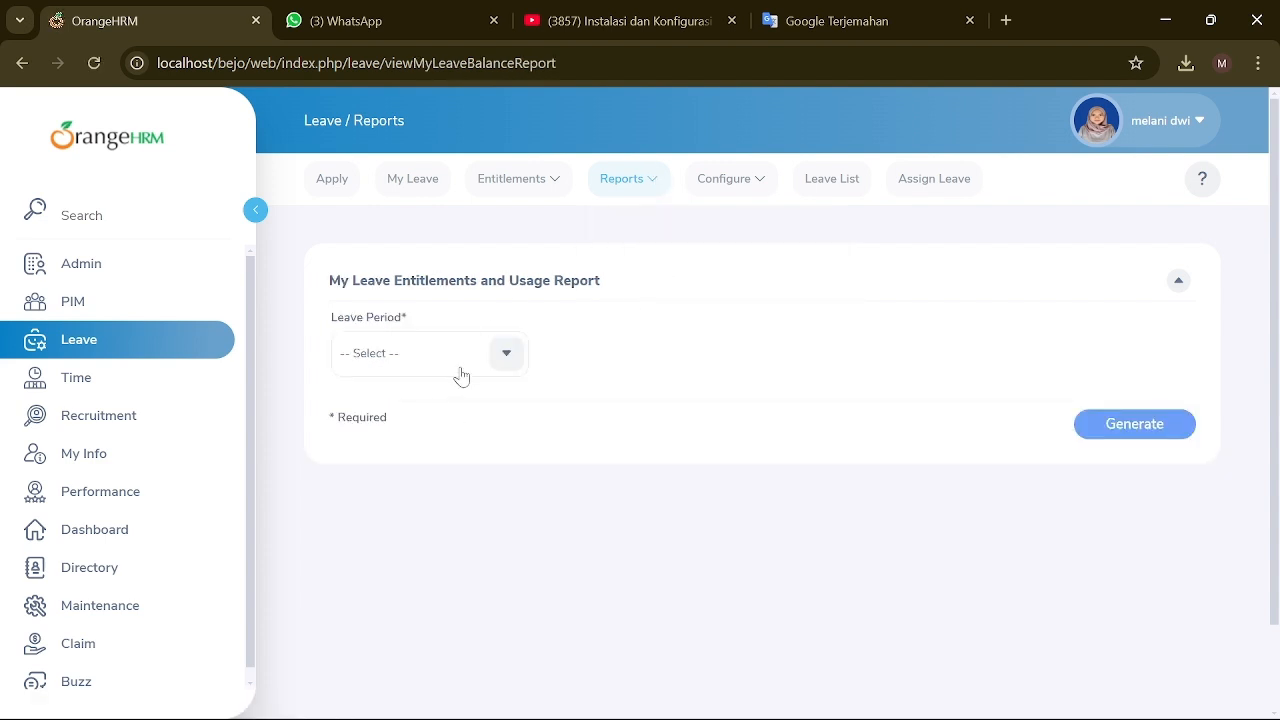
left_click(482, 354)
scroll(427, 476, "down", 2)
scroll(600, 347, "up", 2)
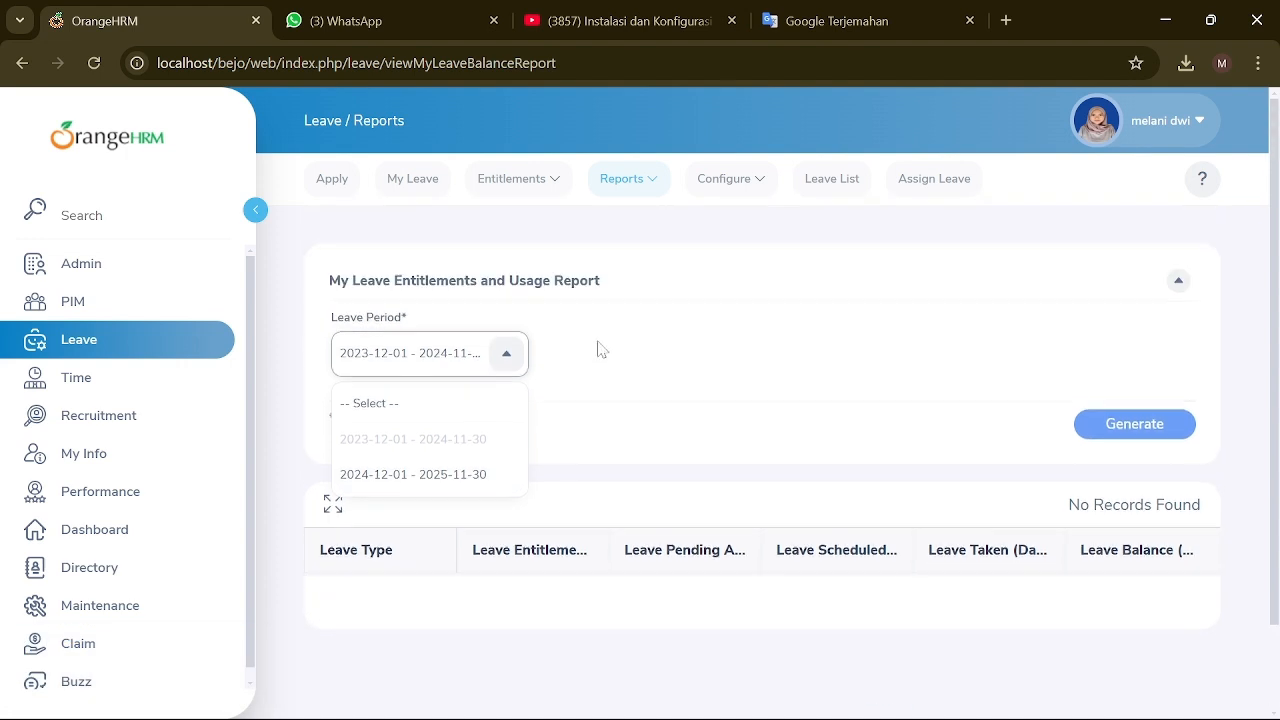
left_click(608, 430)
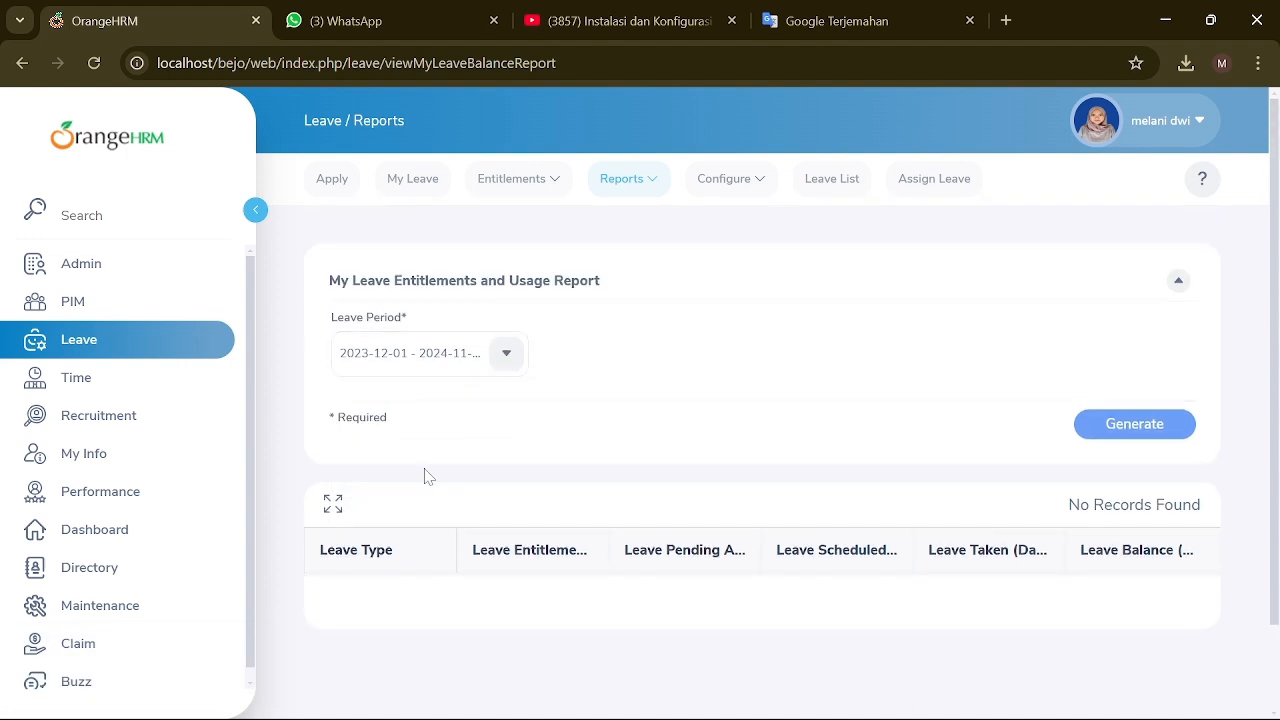
left_click(769, 184)
Step: Set the leave period to start on January 02 and save it
left_click(758, 233)
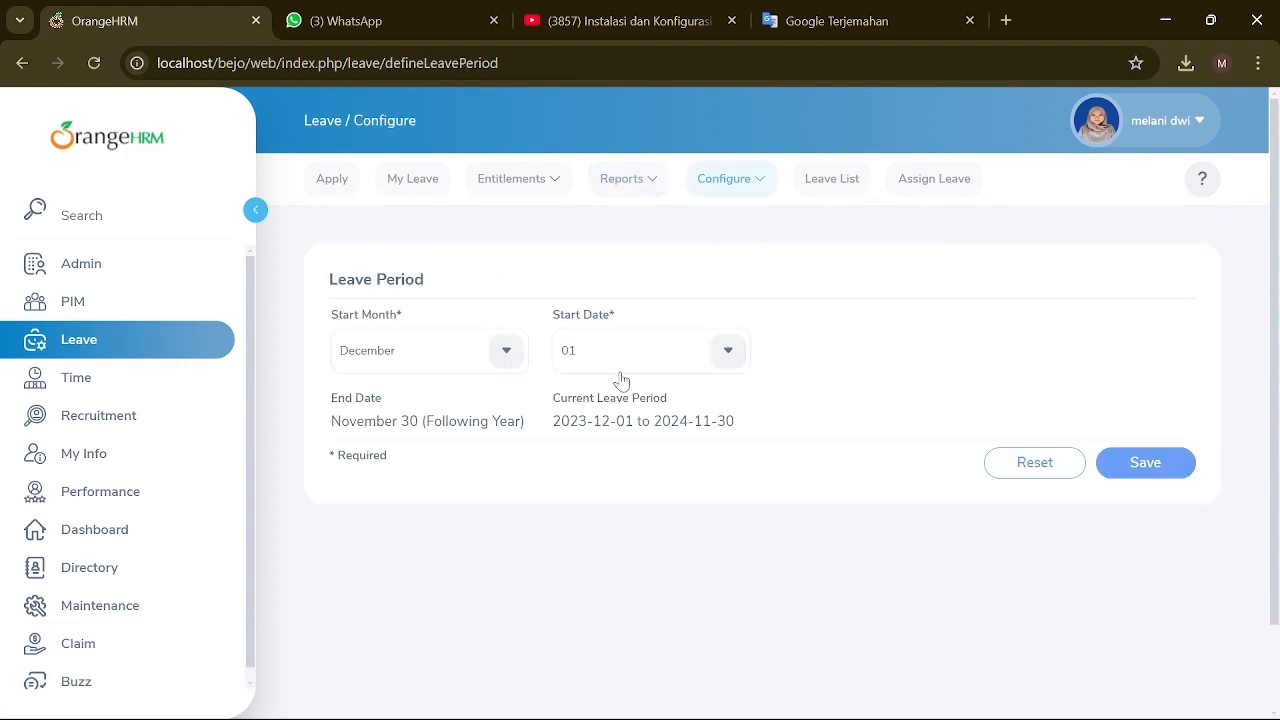
left_click(504, 350)
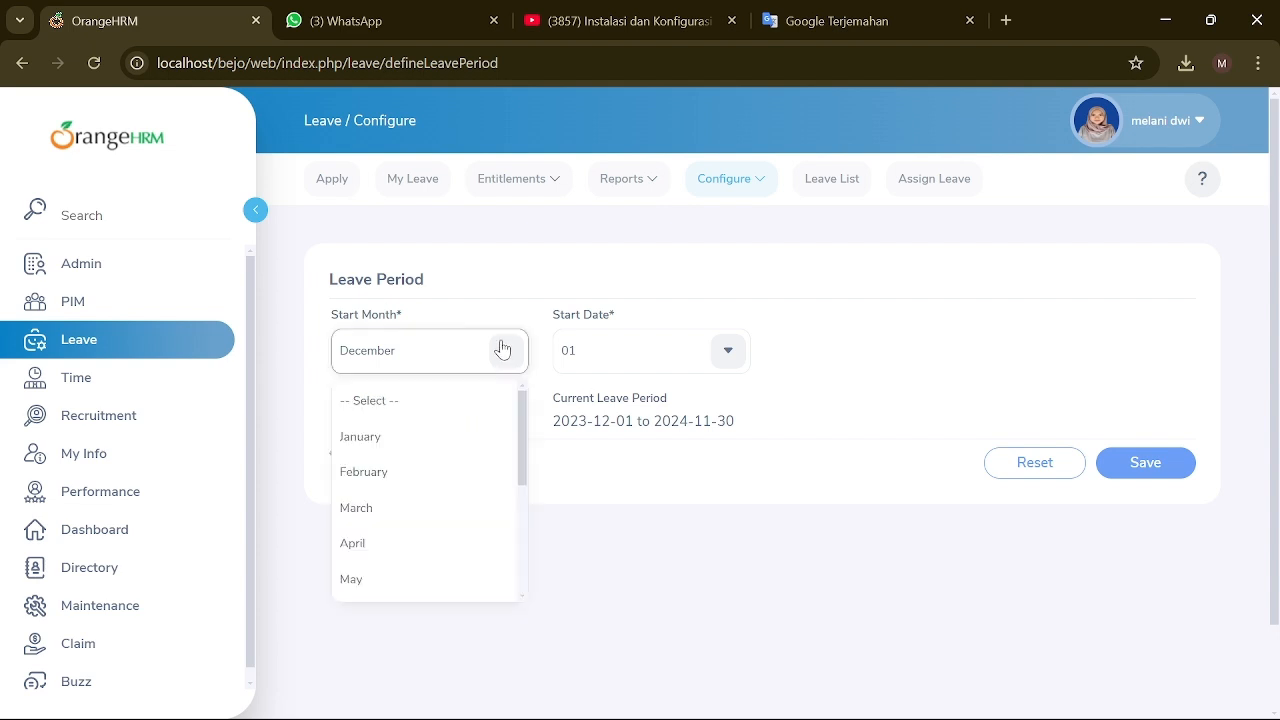
left_click(409, 446)
left_click(730, 362)
left_click(600, 468)
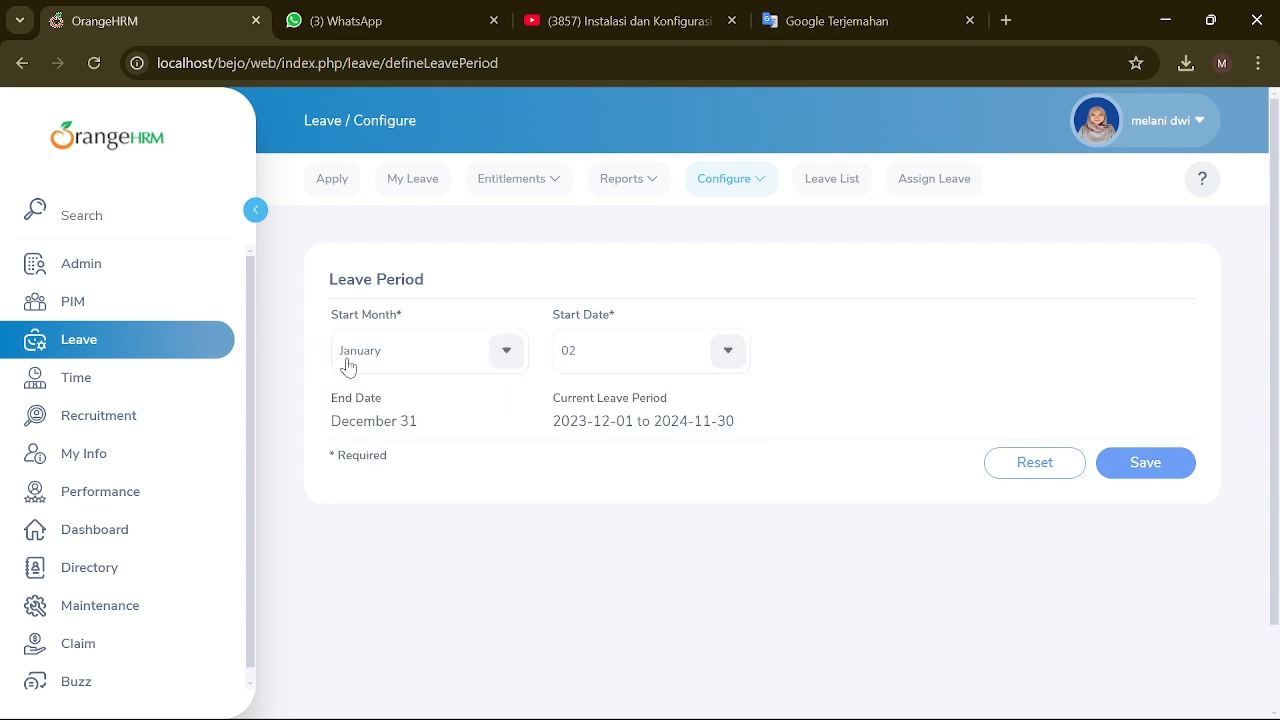
left_click(1143, 470)
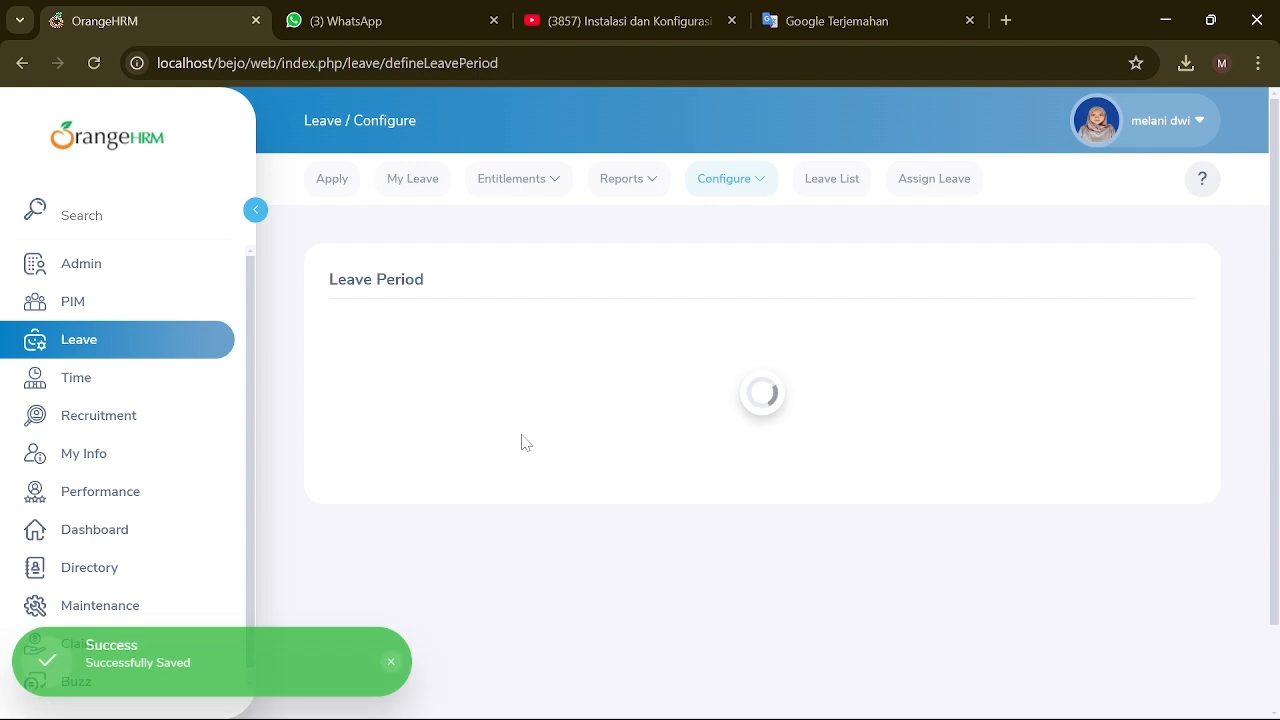
Step: Add a new leave type with situational entitlement set to Yes and save it
left_click(761, 188)
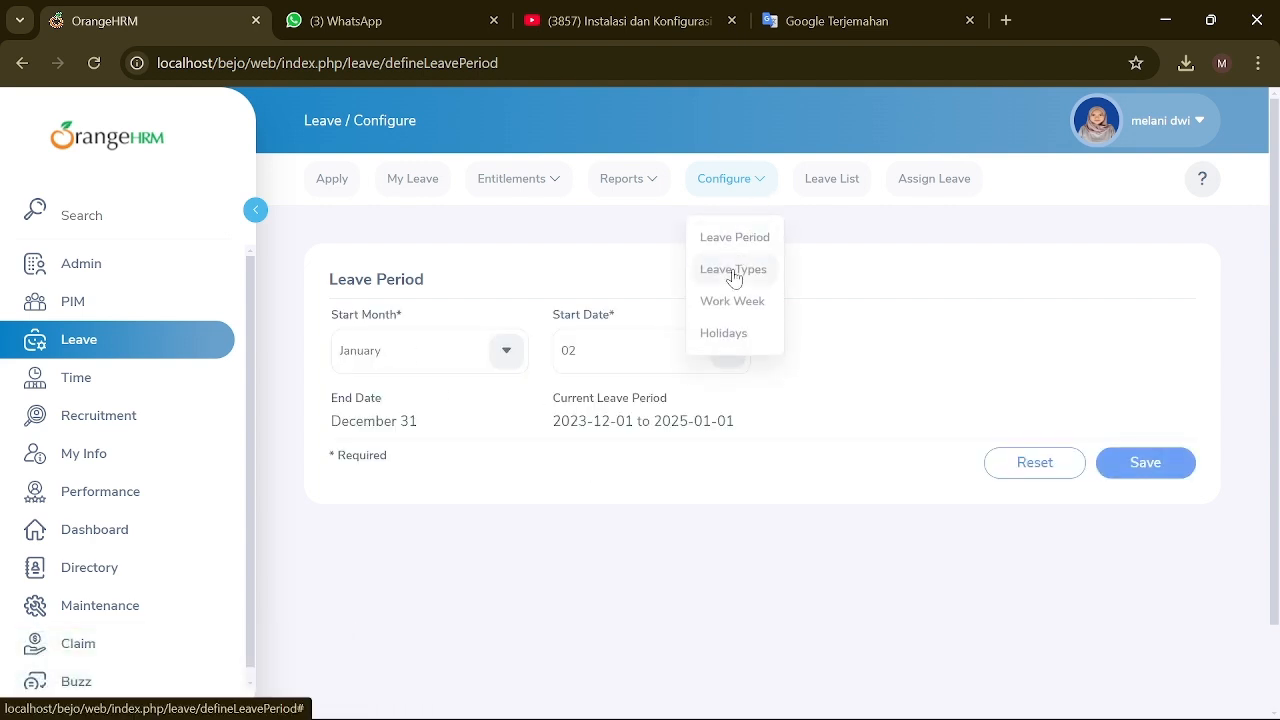
left_click(734, 268)
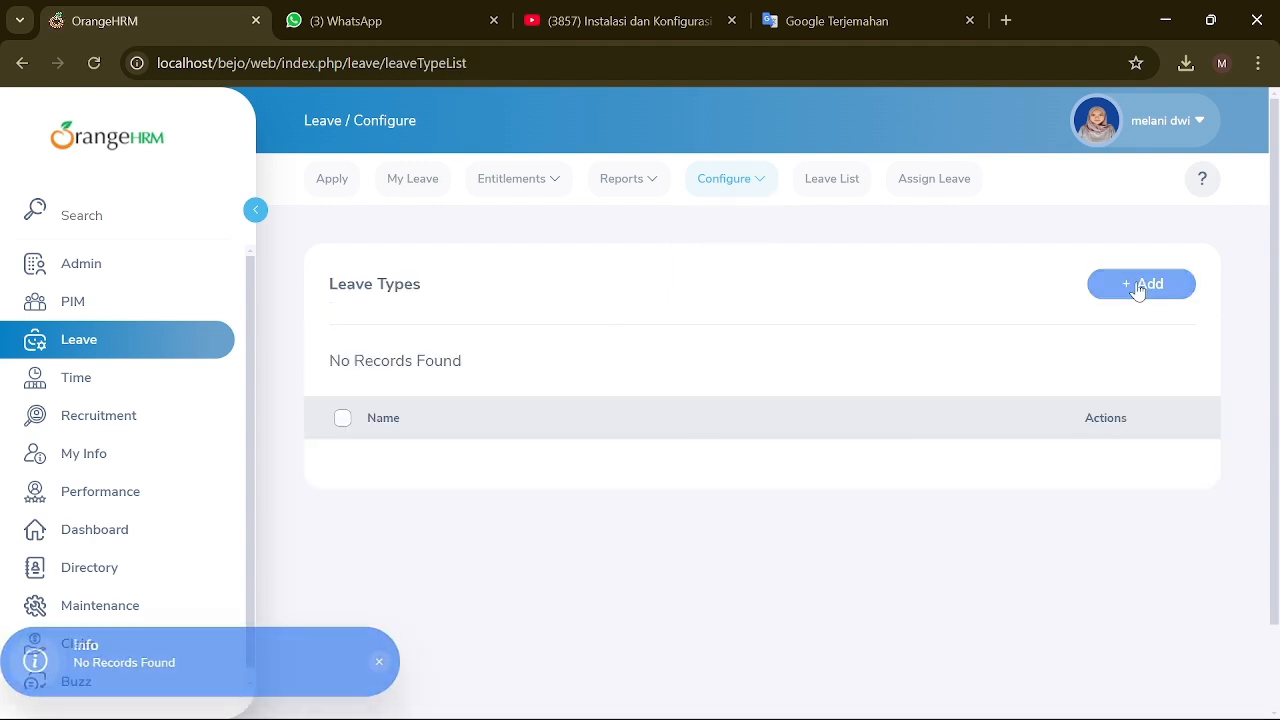
left_click(1139, 288)
left_click(431, 340)
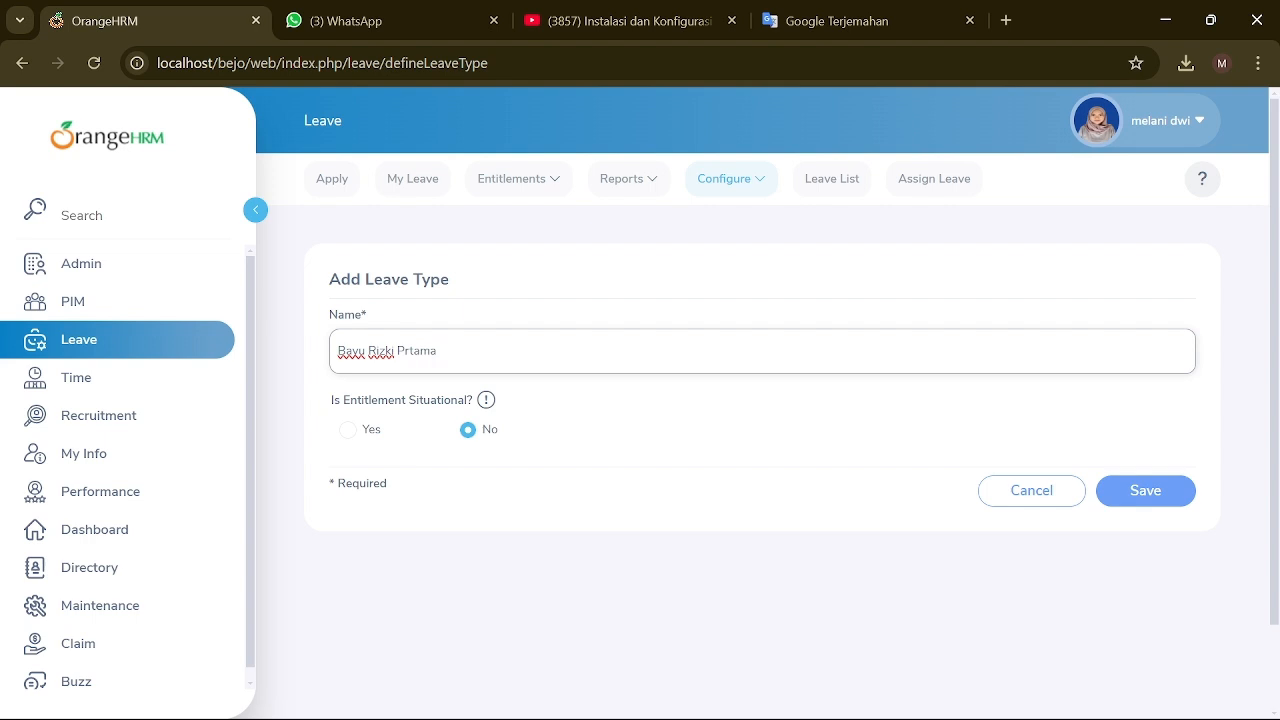
key("BackSpace")
left_click(362, 444)
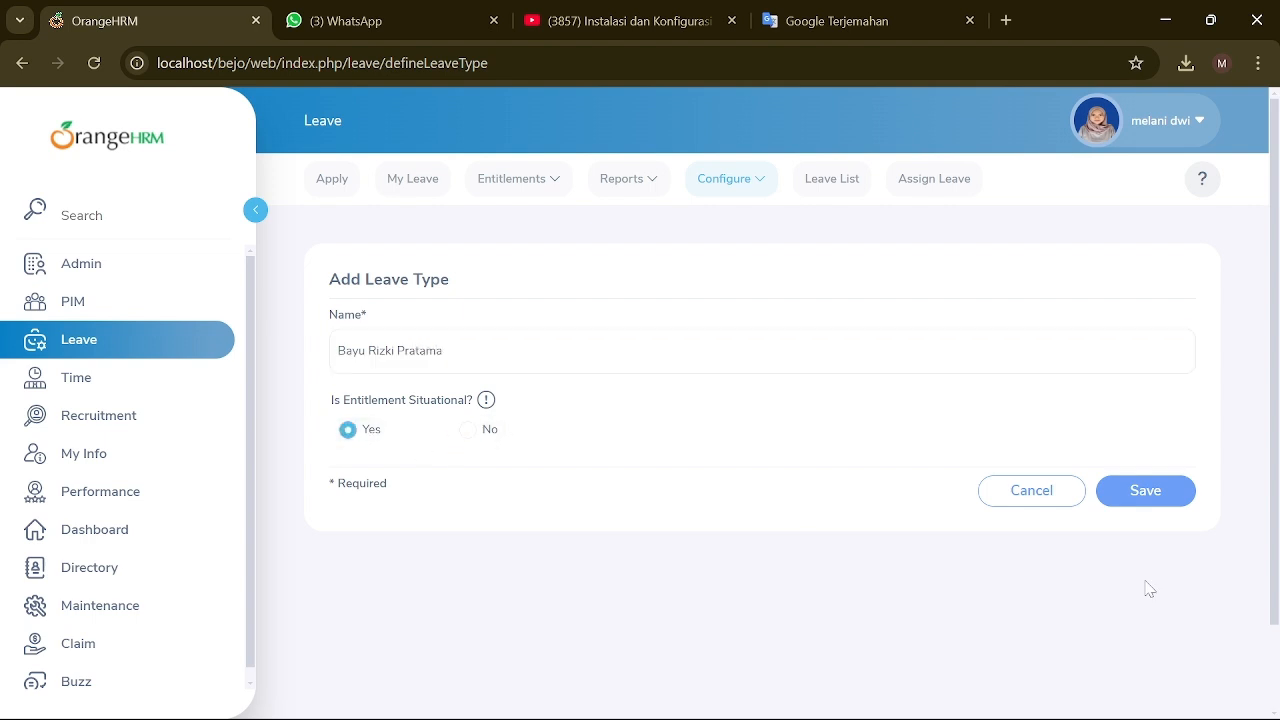
left_click(1150, 491)
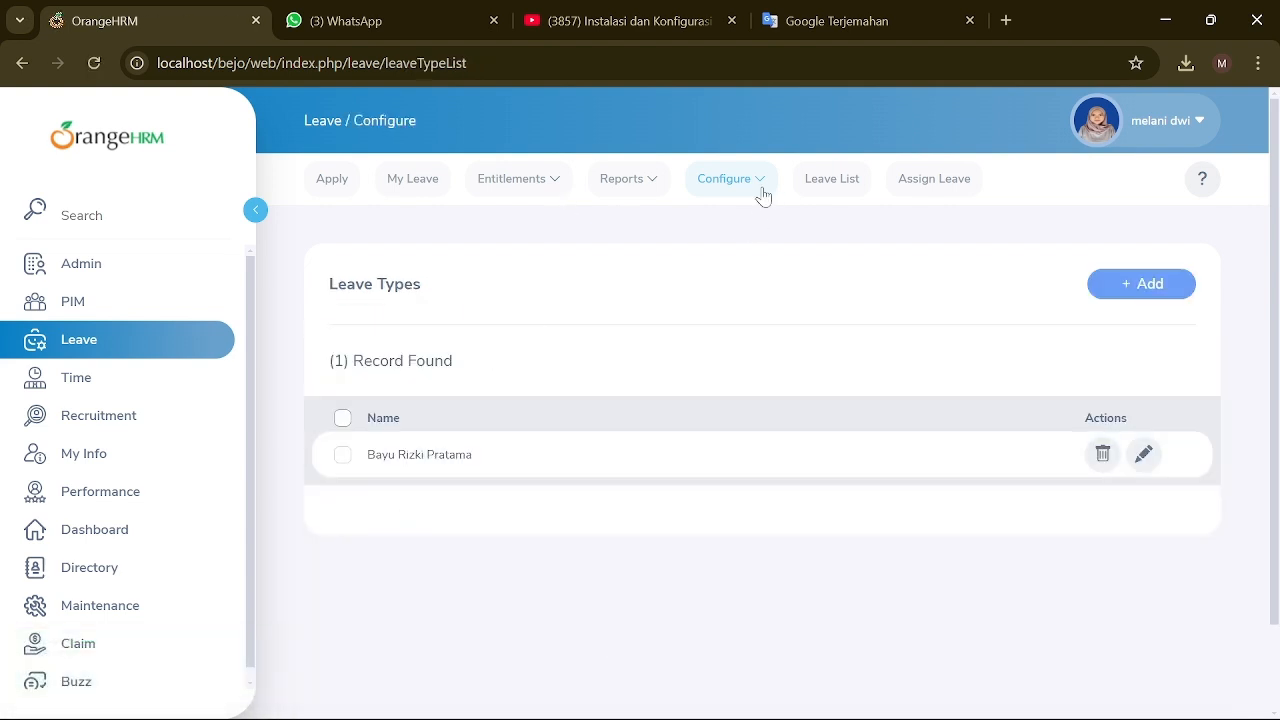
left_click(763, 196)
Step: Set Friday to Half Day in the Work Week and save
left_click(735, 303)
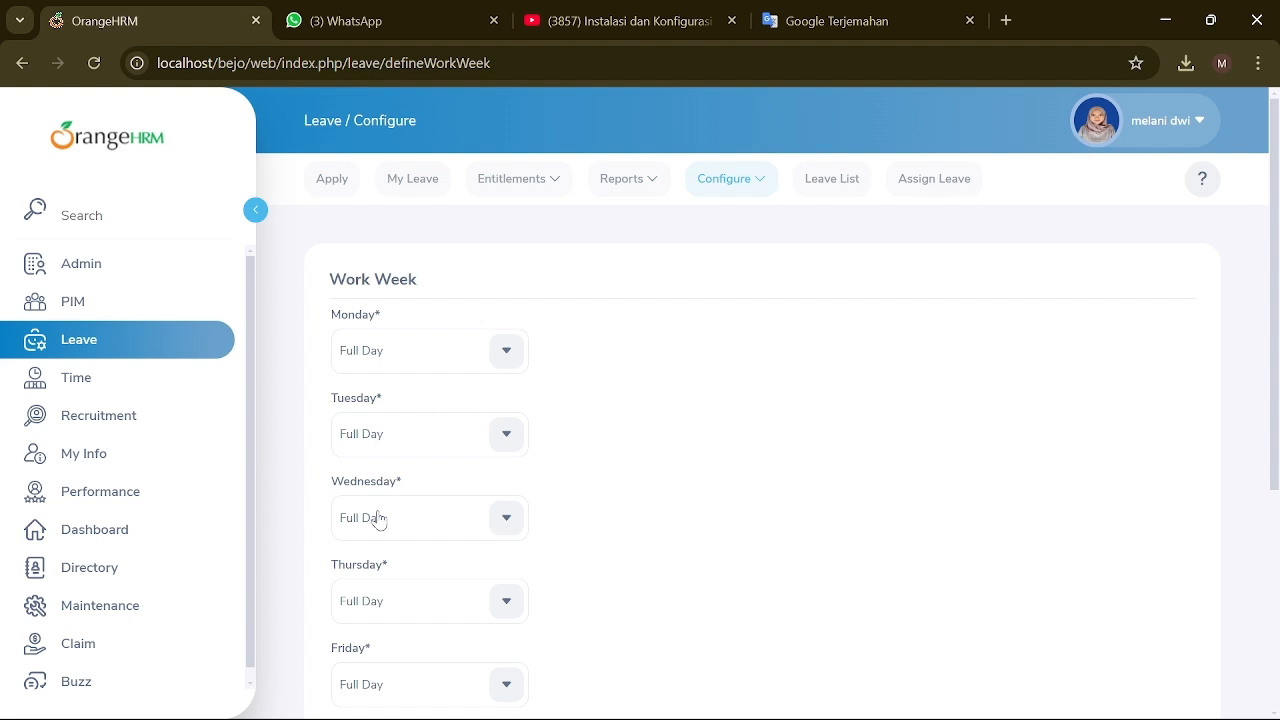
scroll(416, 393, "down", 3)
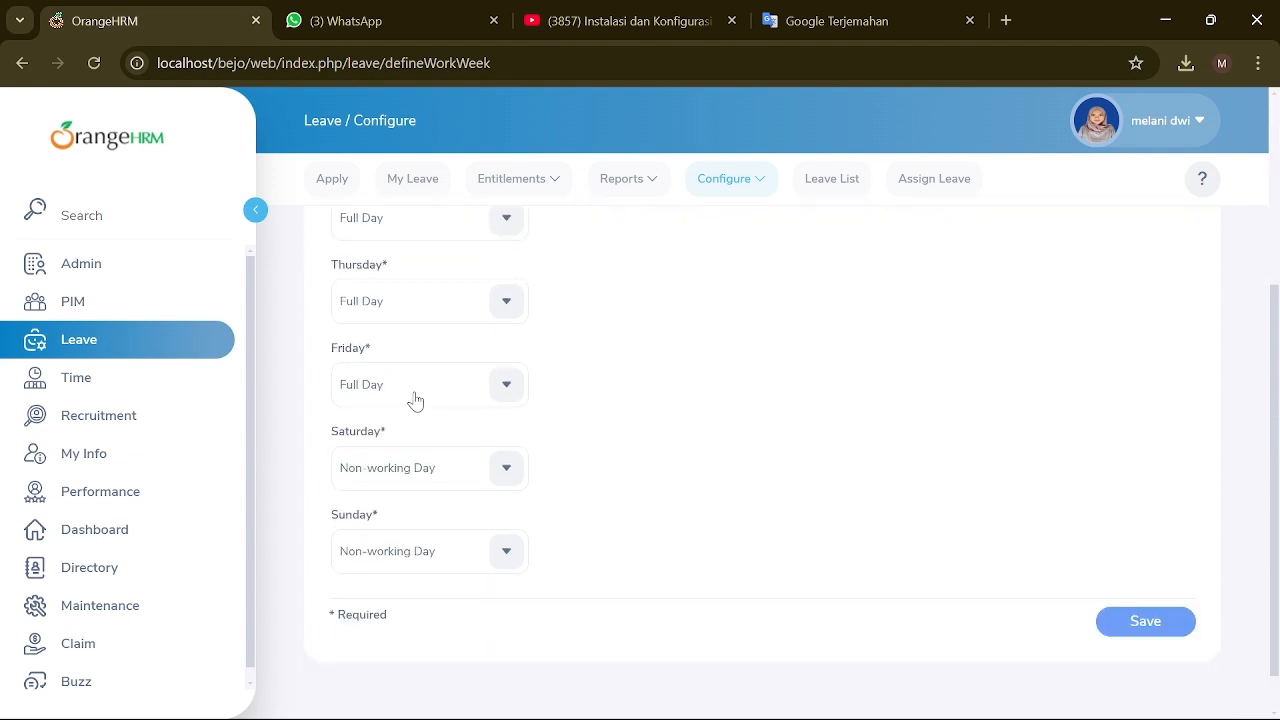
scroll(415, 400, "up", 1)
left_click(518, 488)
left_click(429, 606)
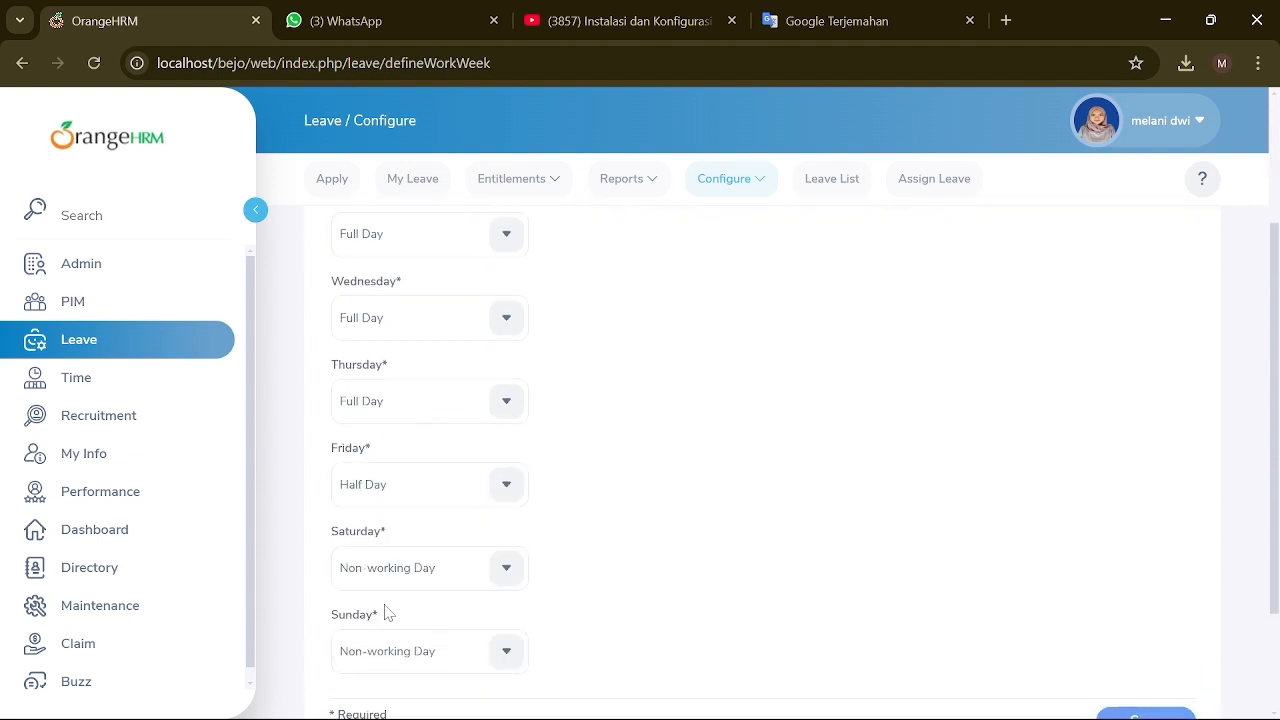
scroll(392, 560, "up", 1)
scroll(440, 510, "down", 2)
left_click(1150, 624)
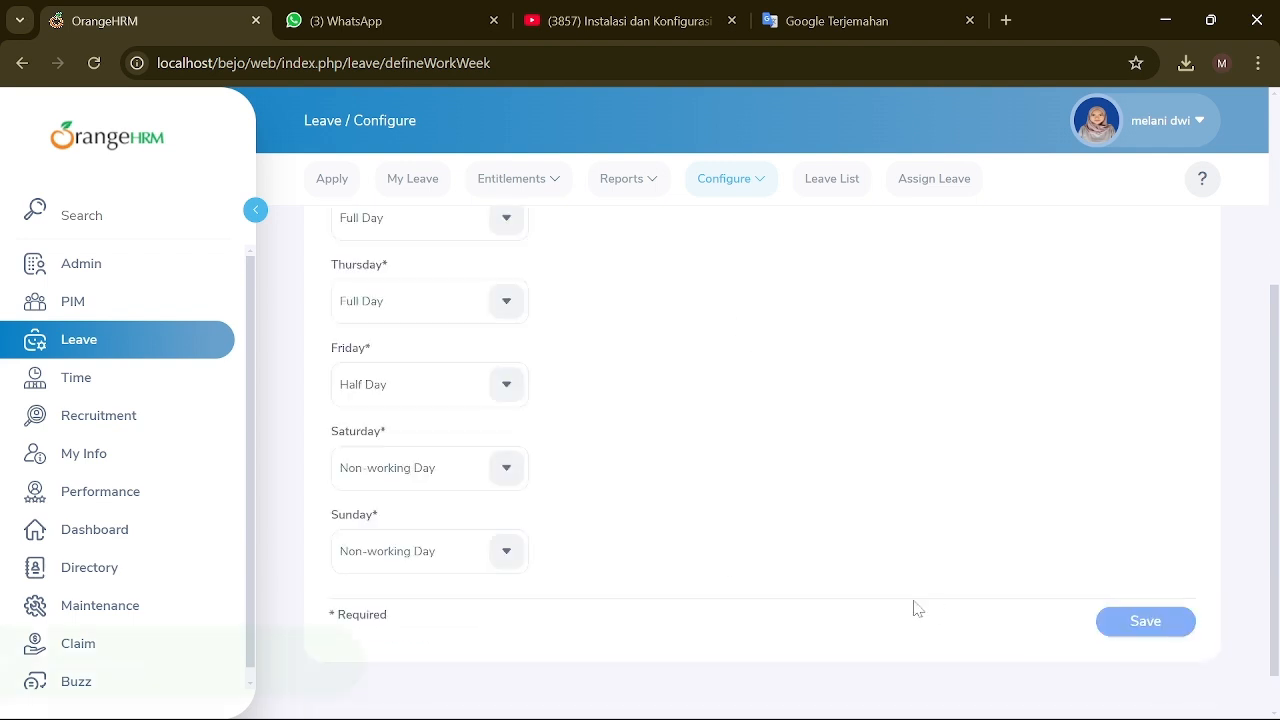
Step: Go to the Holidays list in leave configuration
left_click(758, 182)
left_click(723, 333)
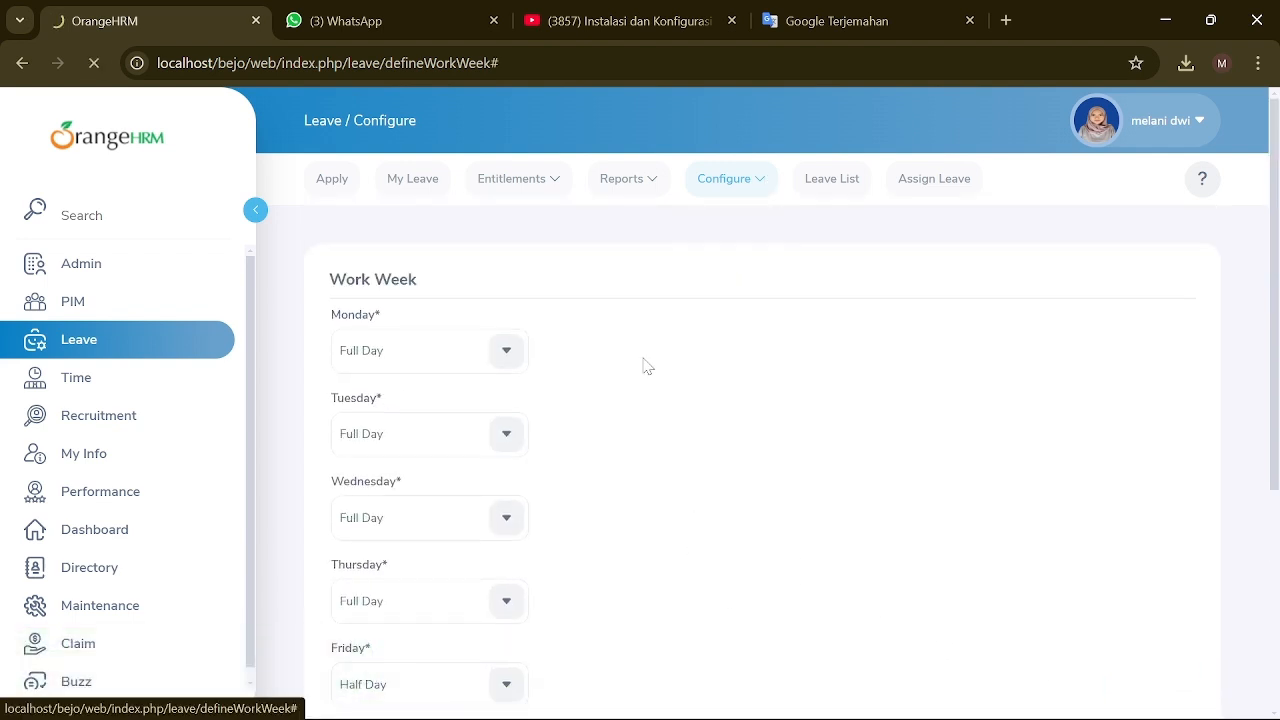
scroll(560, 450, "down", 1)
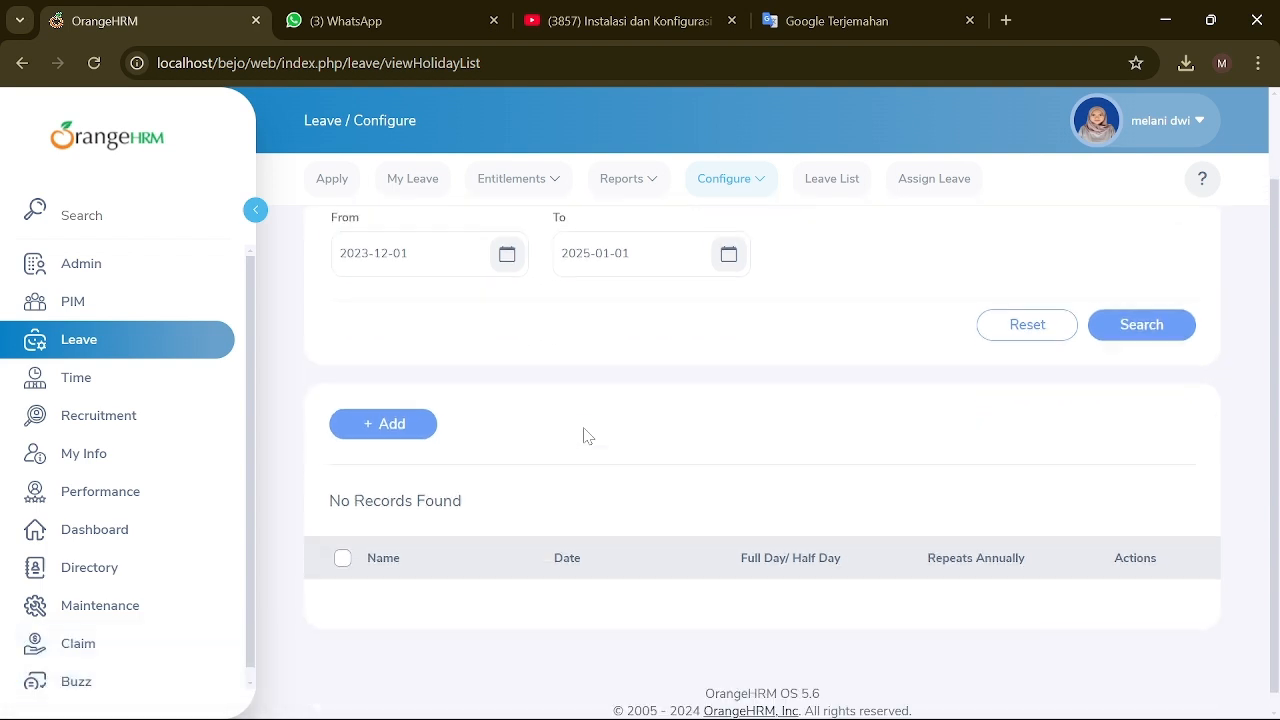
scroll(480, 429, "up", 1)
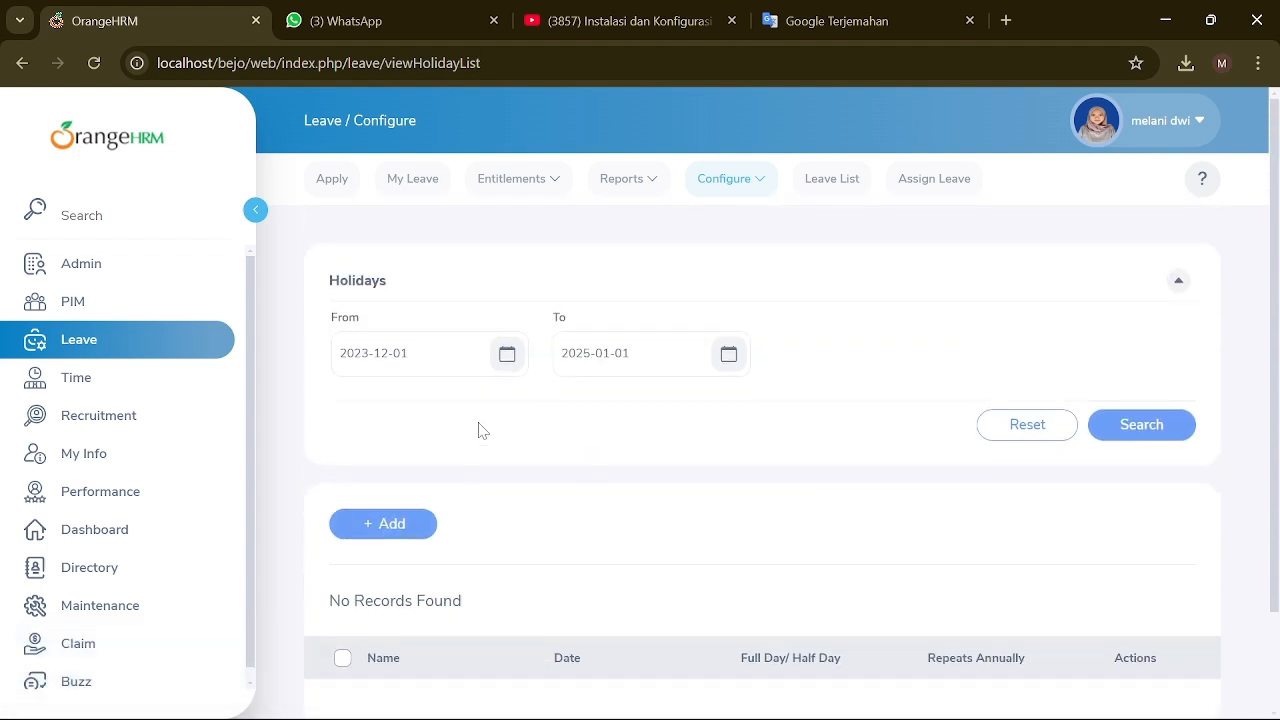
scroll(480, 429, "down", 1)
Step: Start a new holiday and enter the name EID MUBARAK
left_click(400, 428)
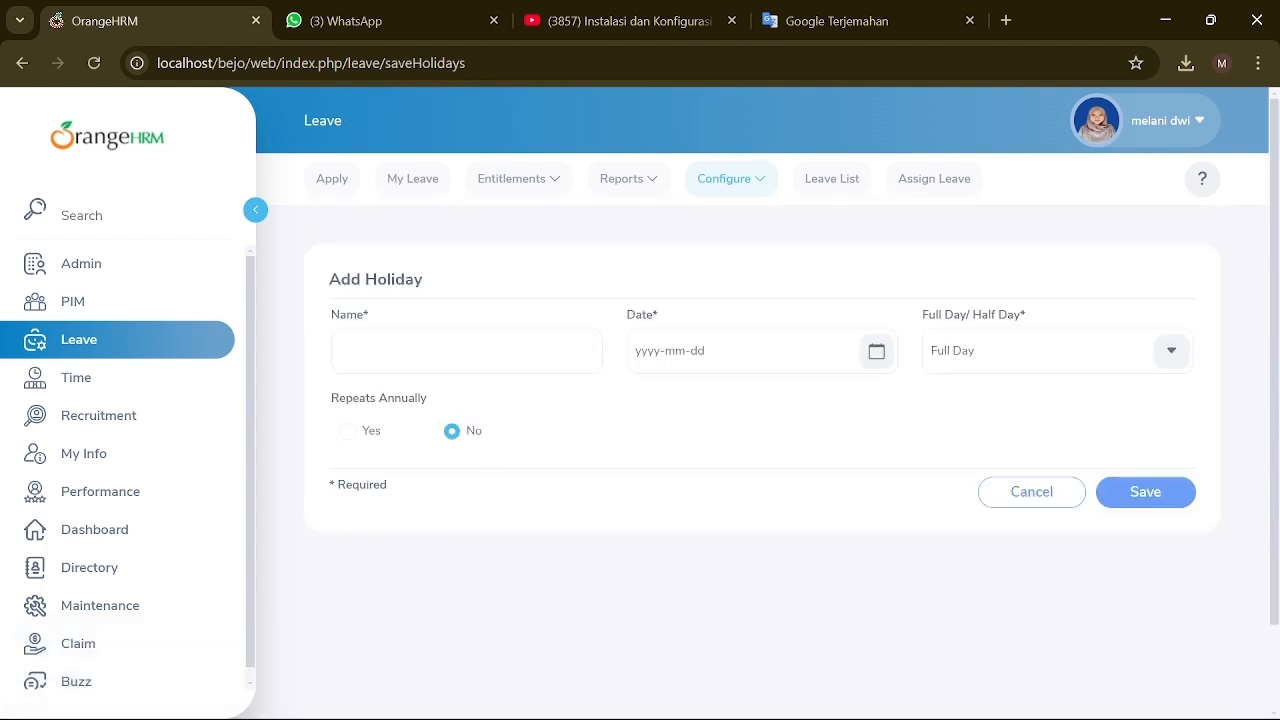
left_click(466, 352)
type("eid")
key("BackSpace")
key("BackSpace")
key("BackSpace")
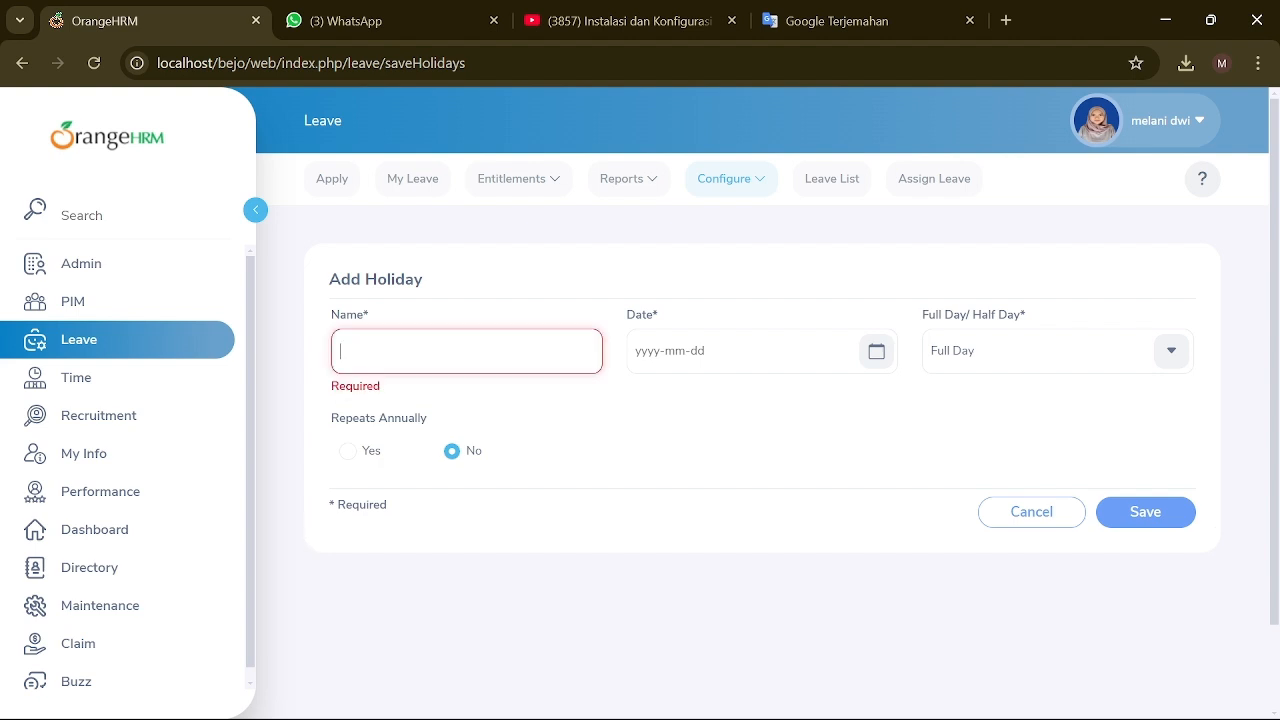
type("EID MUBARAK")
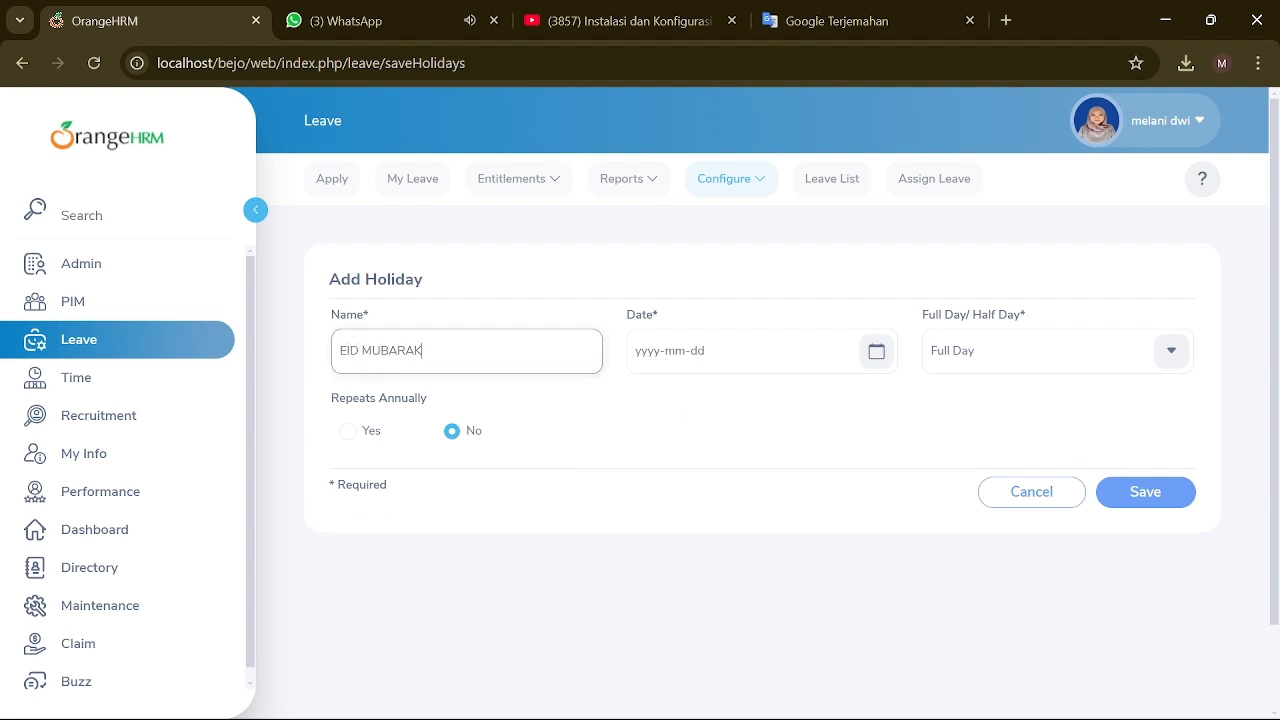
key("Tab")
Step: Date the holiday 2025-03-27 as a Full Day and save it
left_click(863, 413)
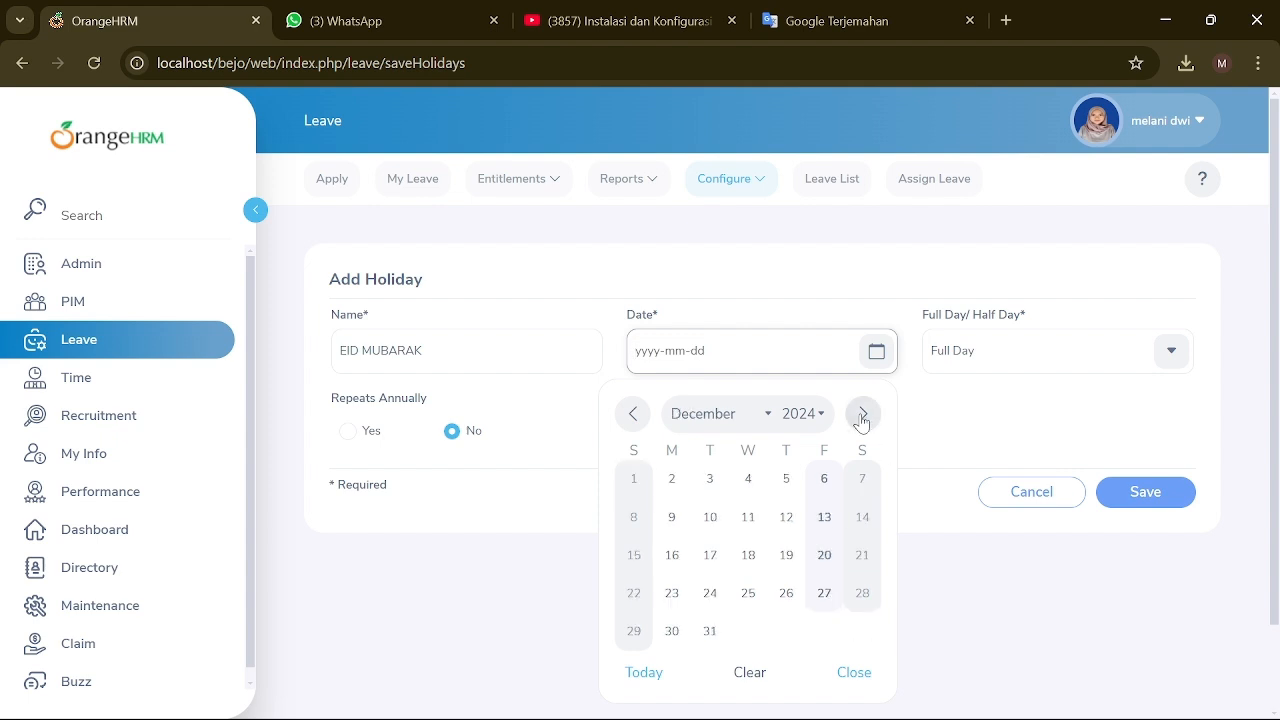
left_click(863, 413)
left_click(863, 413)
left_click(863, 413)
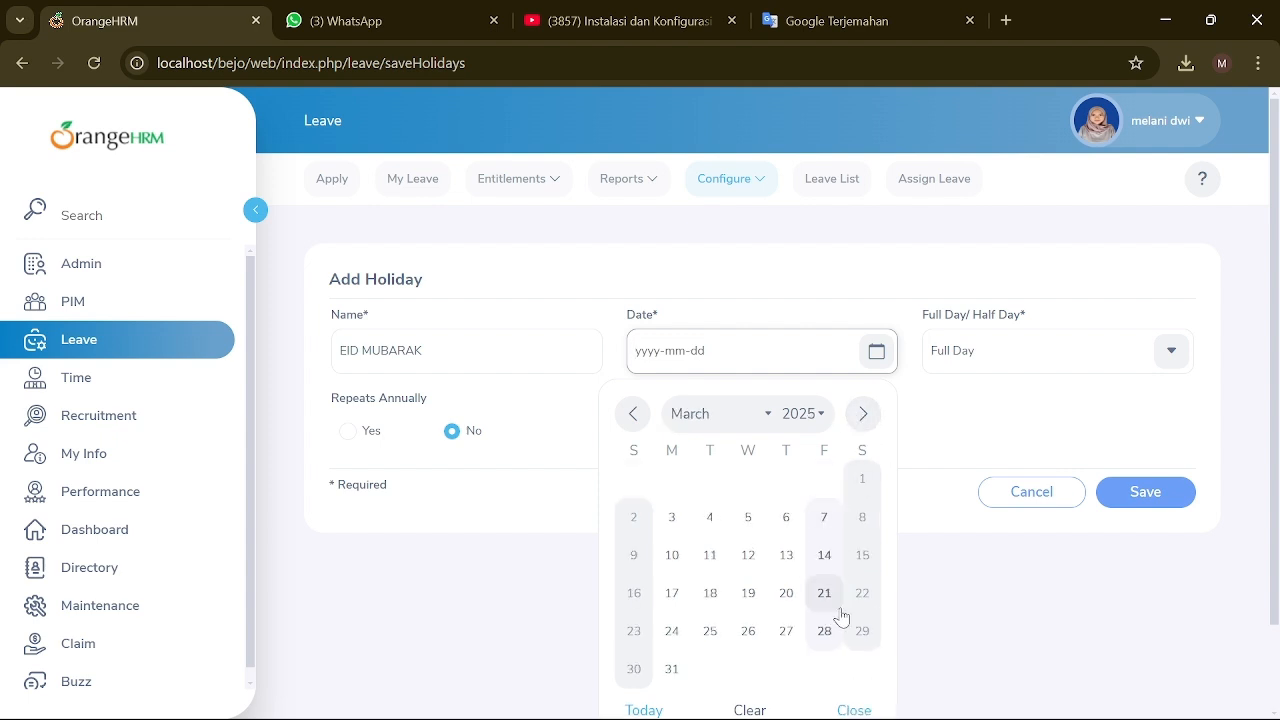
left_click(786, 631)
left_click(1168, 350)
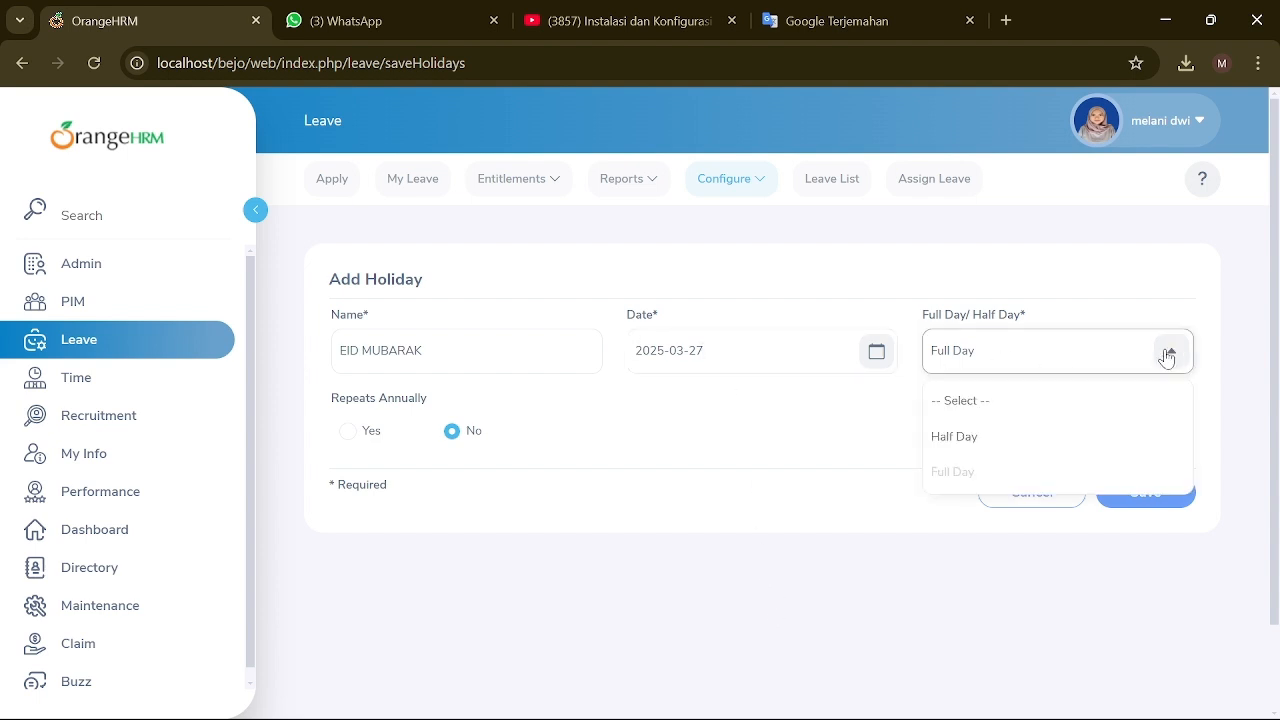
left_click(979, 378)
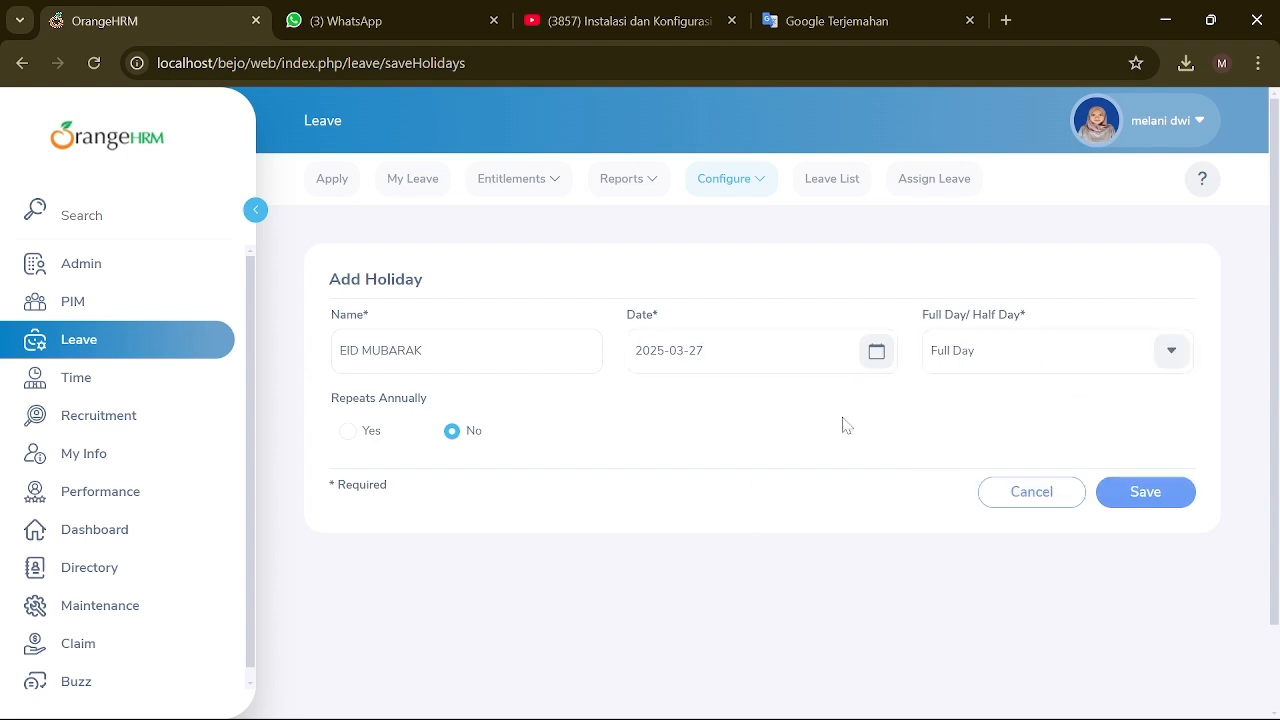
left_click(1176, 492)
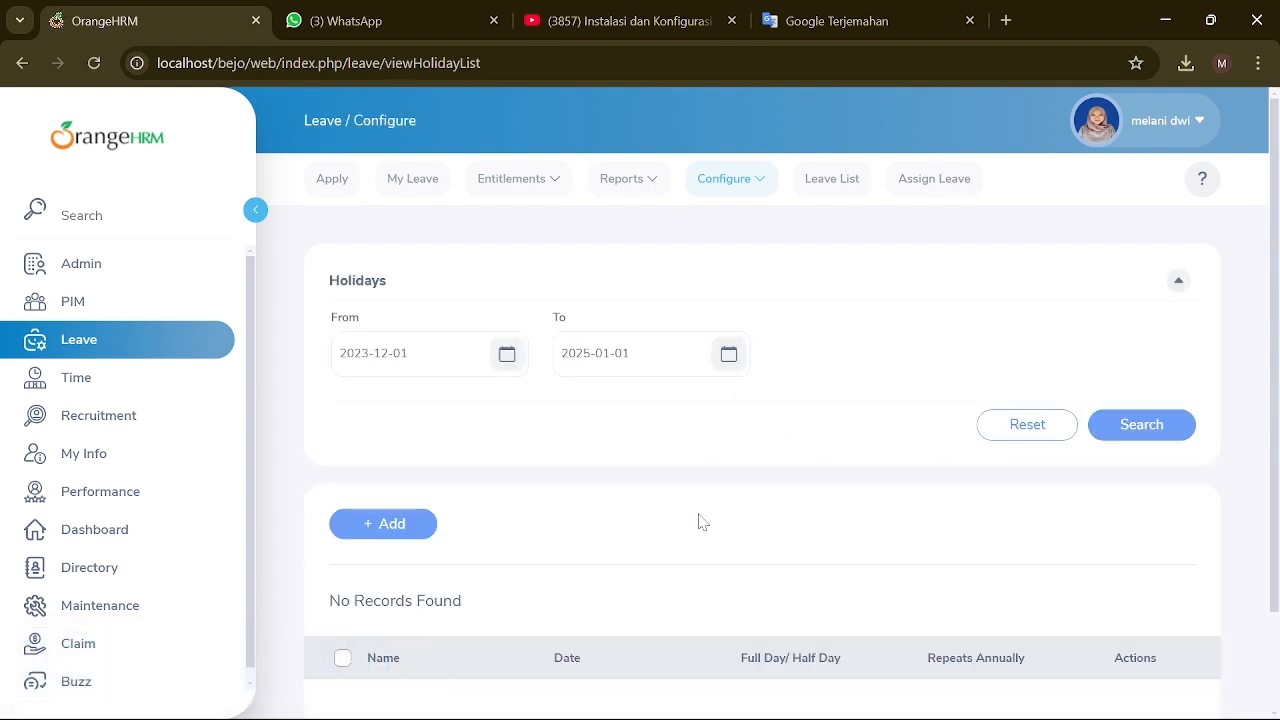
scroll(705, 525, "down", 2)
scroll(722, 530, "up", 1)
scroll(724, 526, "up", 1)
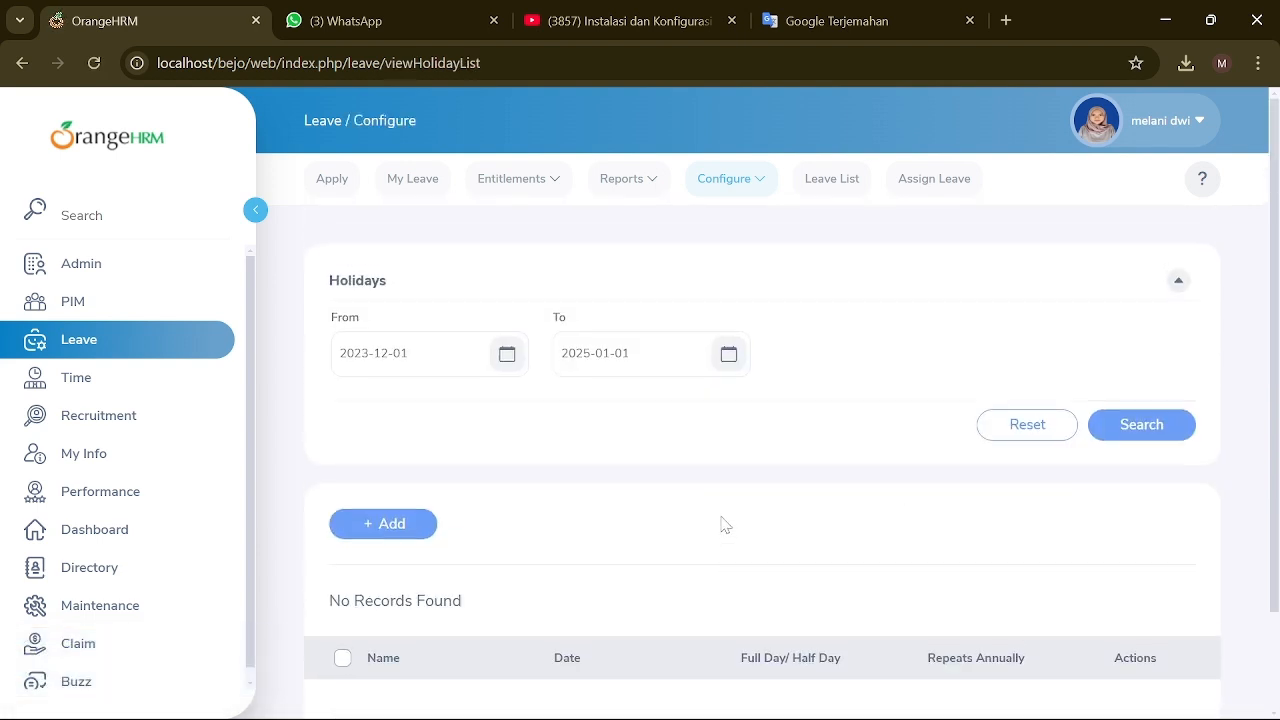
left_click(745, 172)
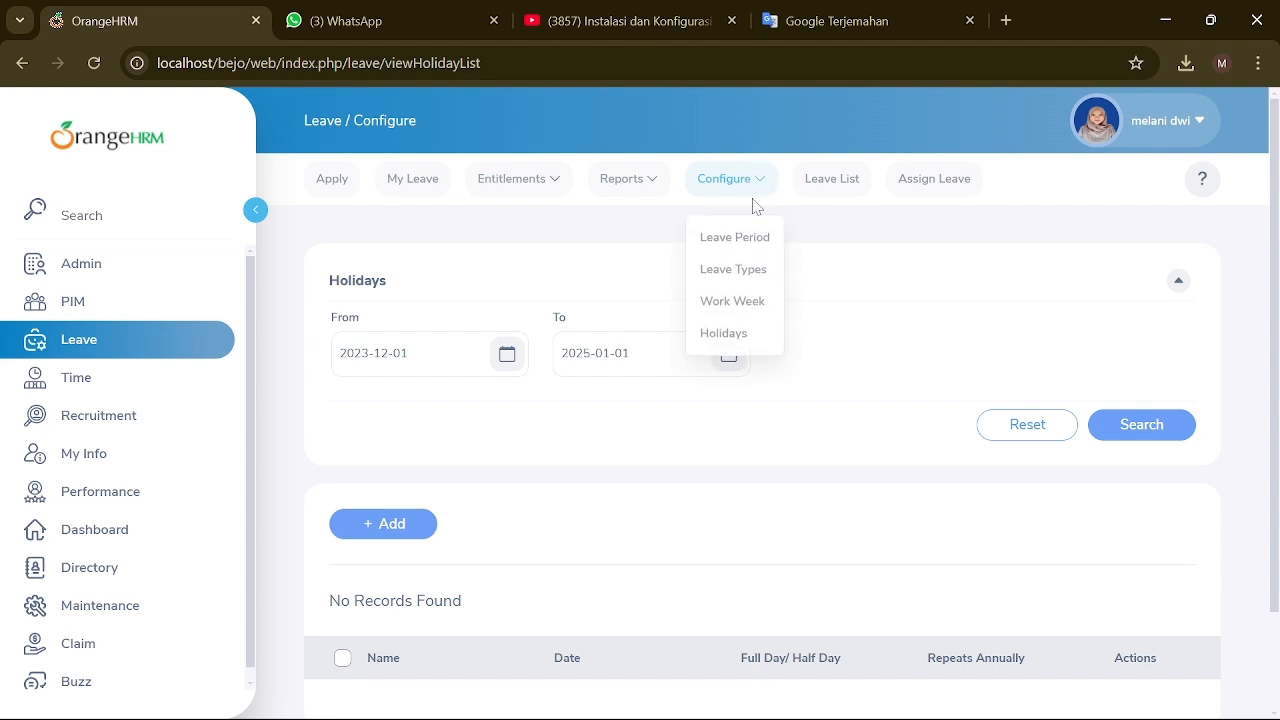
Step: Filter the leave list by an employee name and sub unit, then reset the filters
left_click(823, 180)
scroll(723, 334, "down", 2)
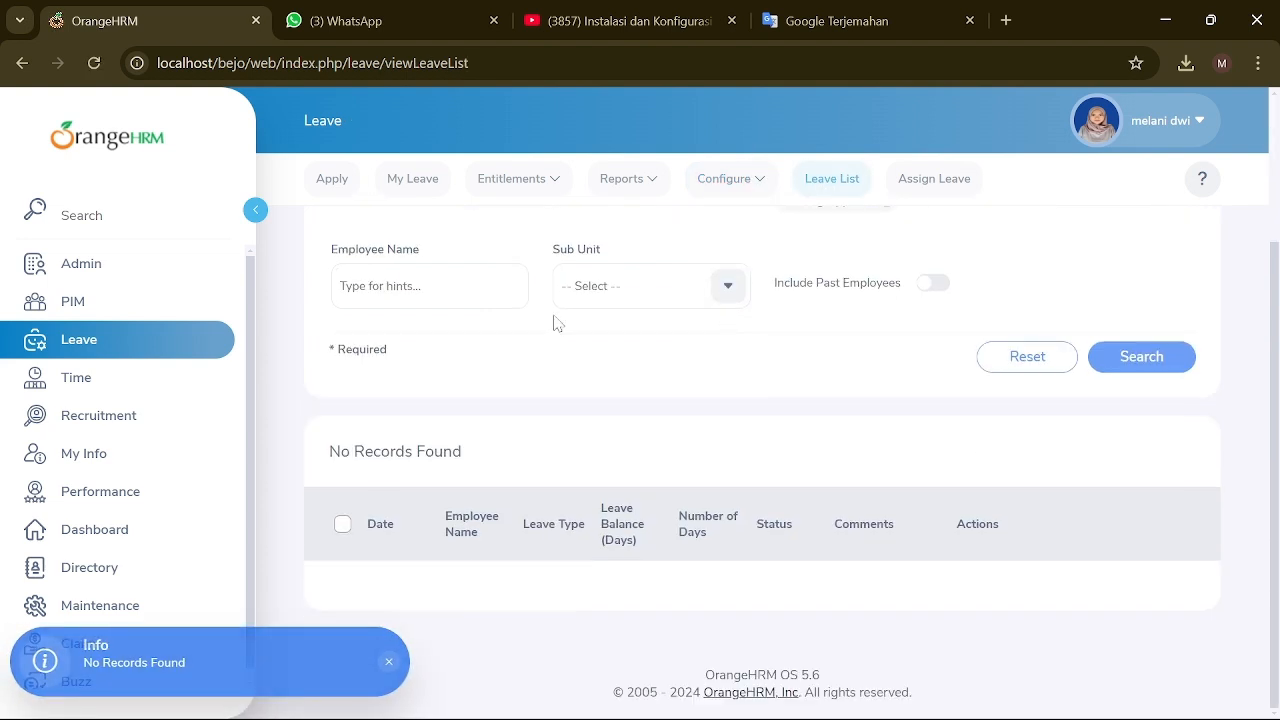
scroll(537, 337, "up", 2)
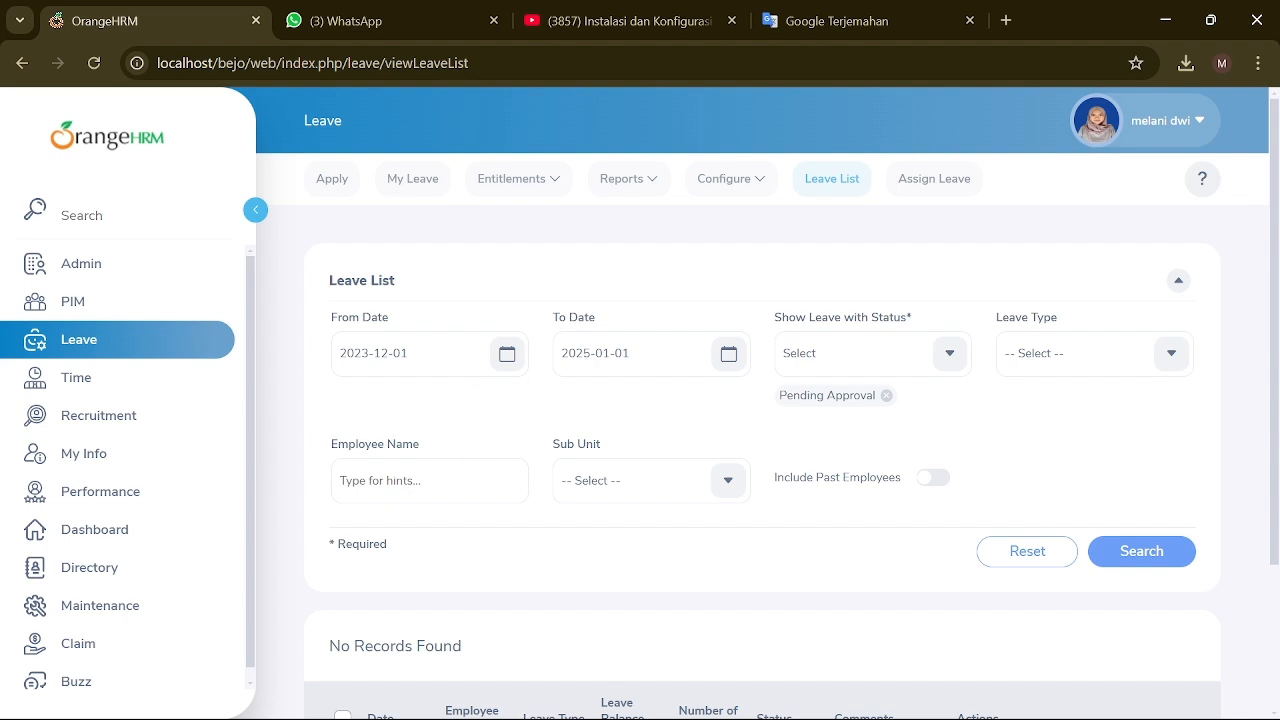
left_click(430, 481)
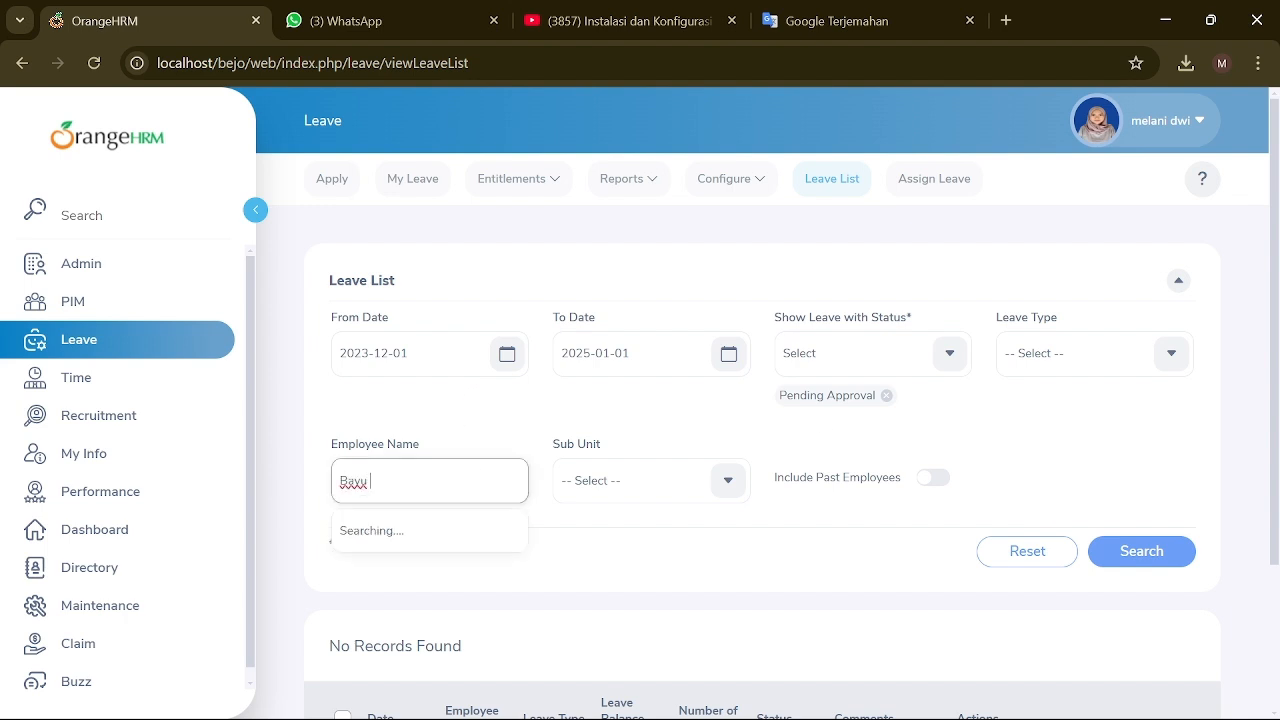
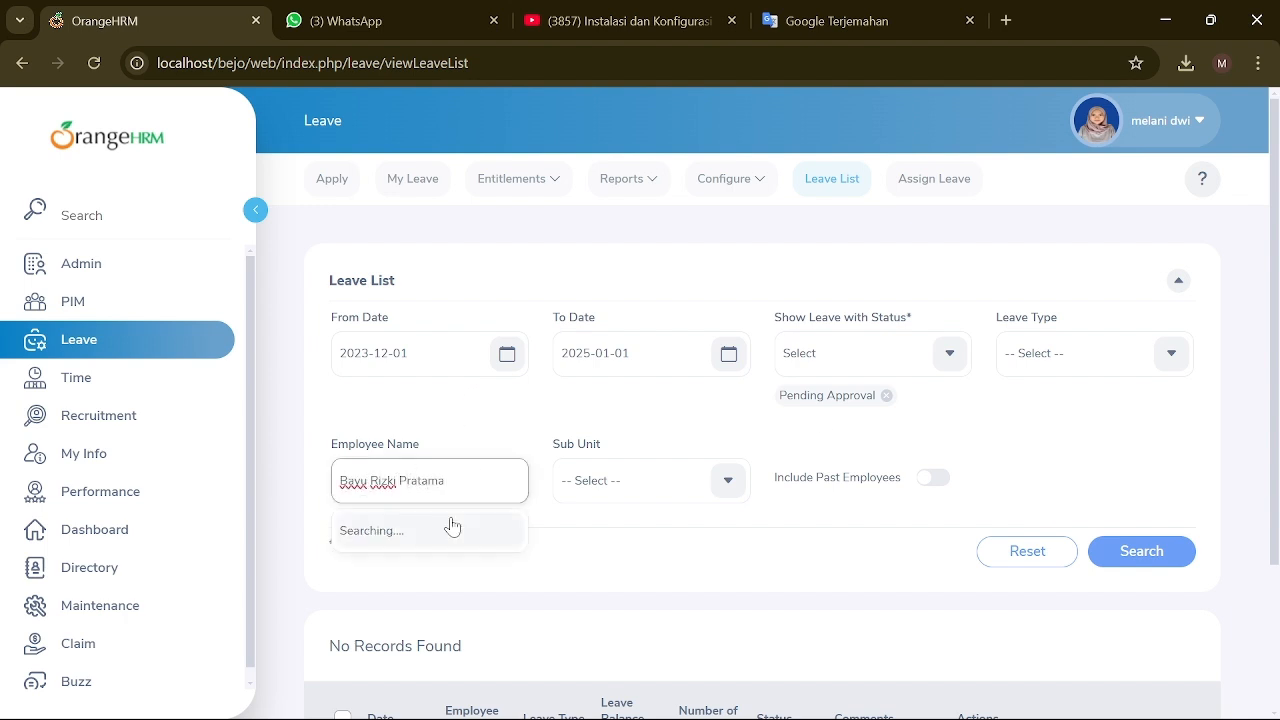
left_click(728, 480)
left_click(640, 605)
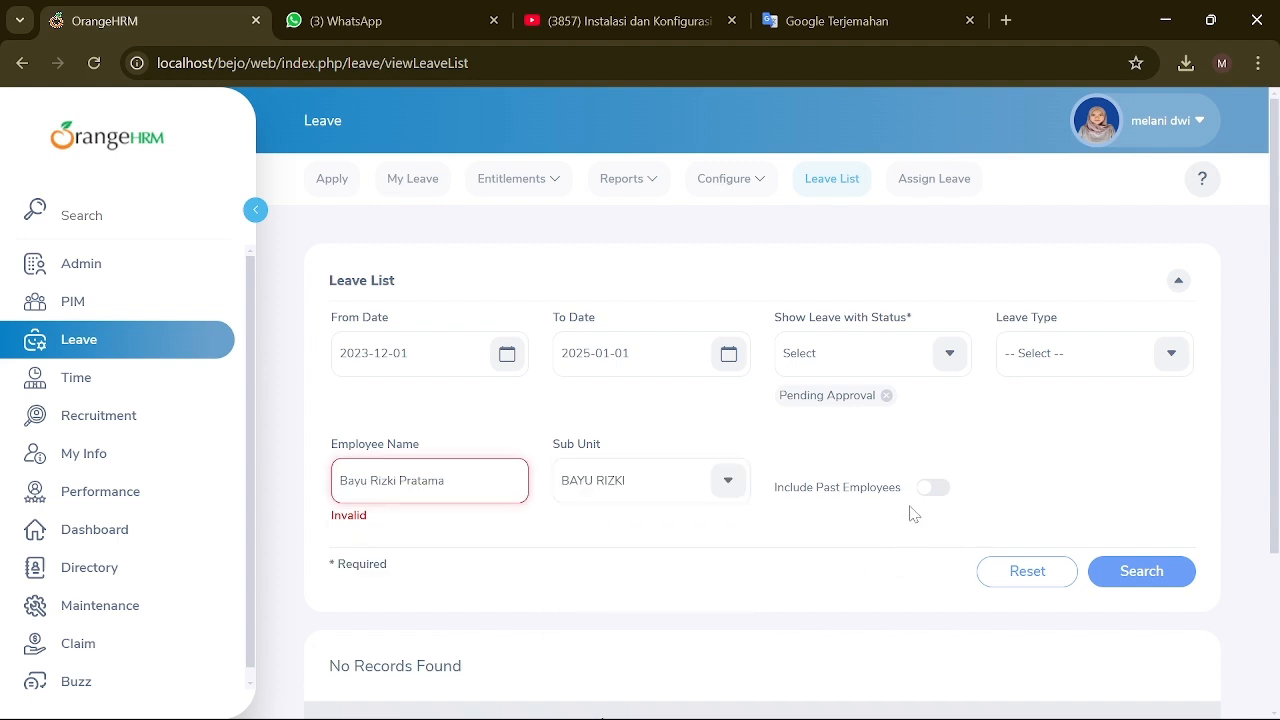
left_click_drag(450, 481, 328, 490)
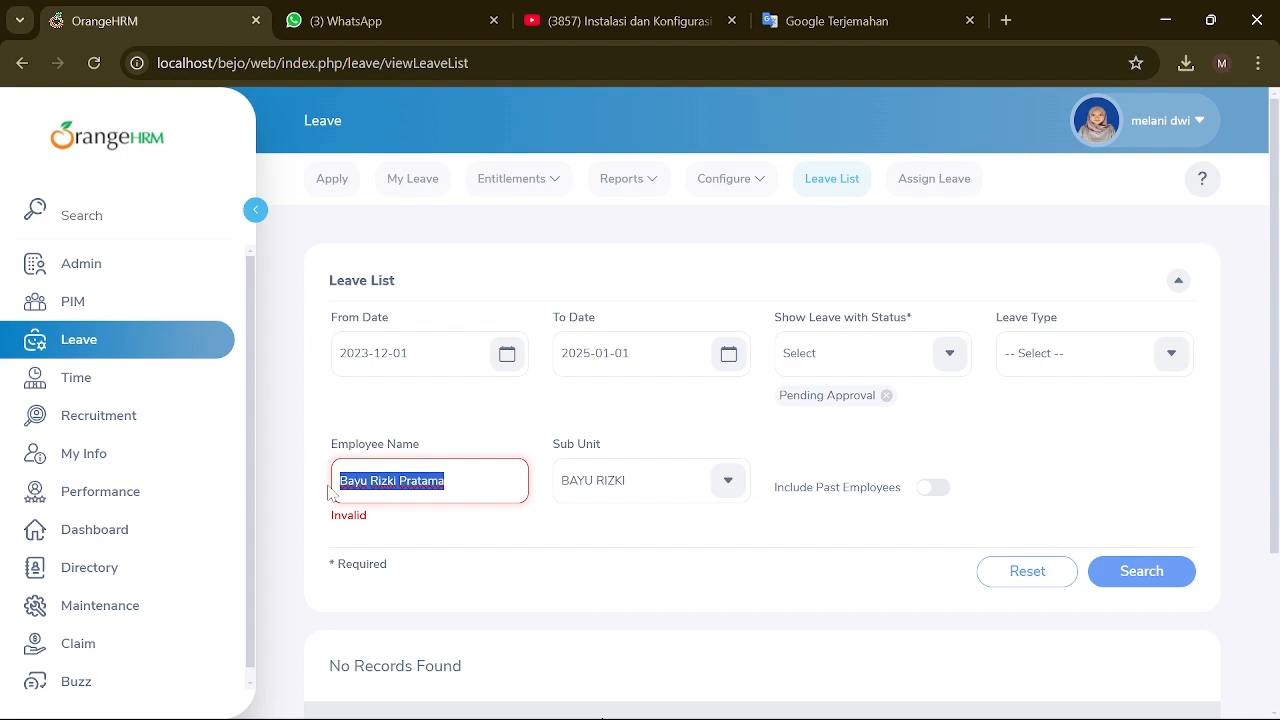
type("MANAGE")
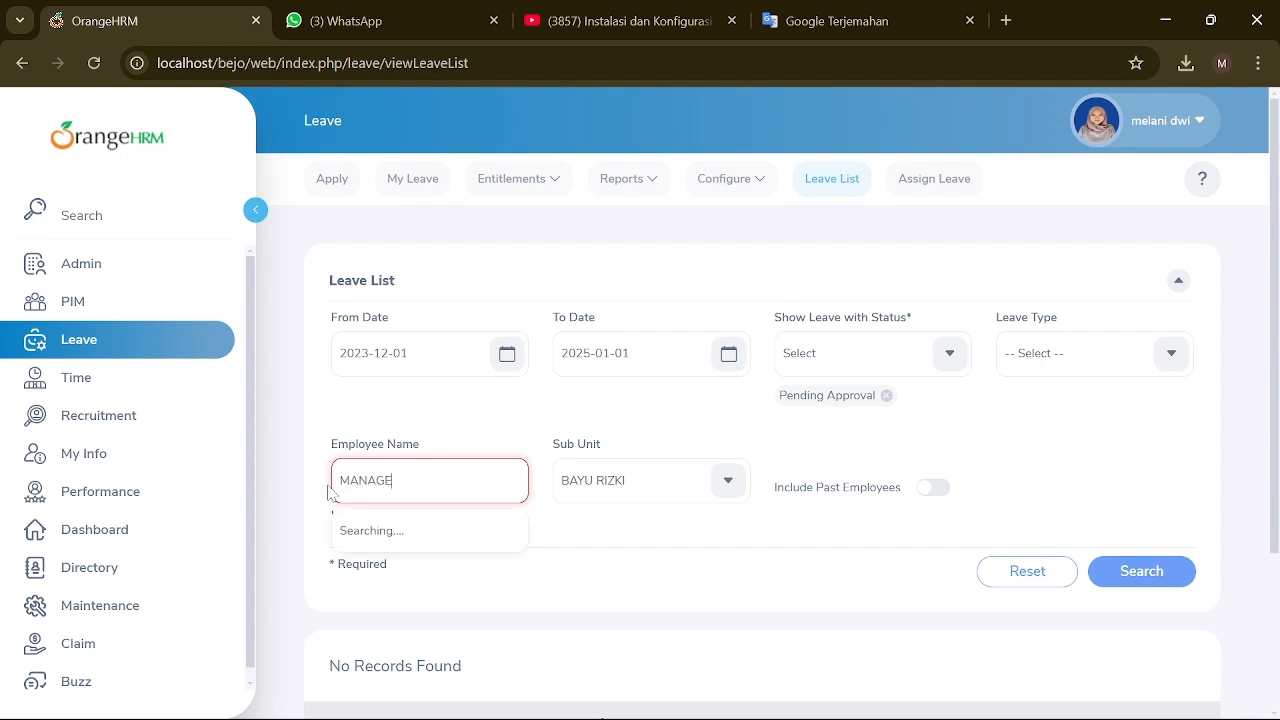
left_click_drag(473, 639, 575, 562)
scroll(577, 562, "down", 3)
left_click(991, 451)
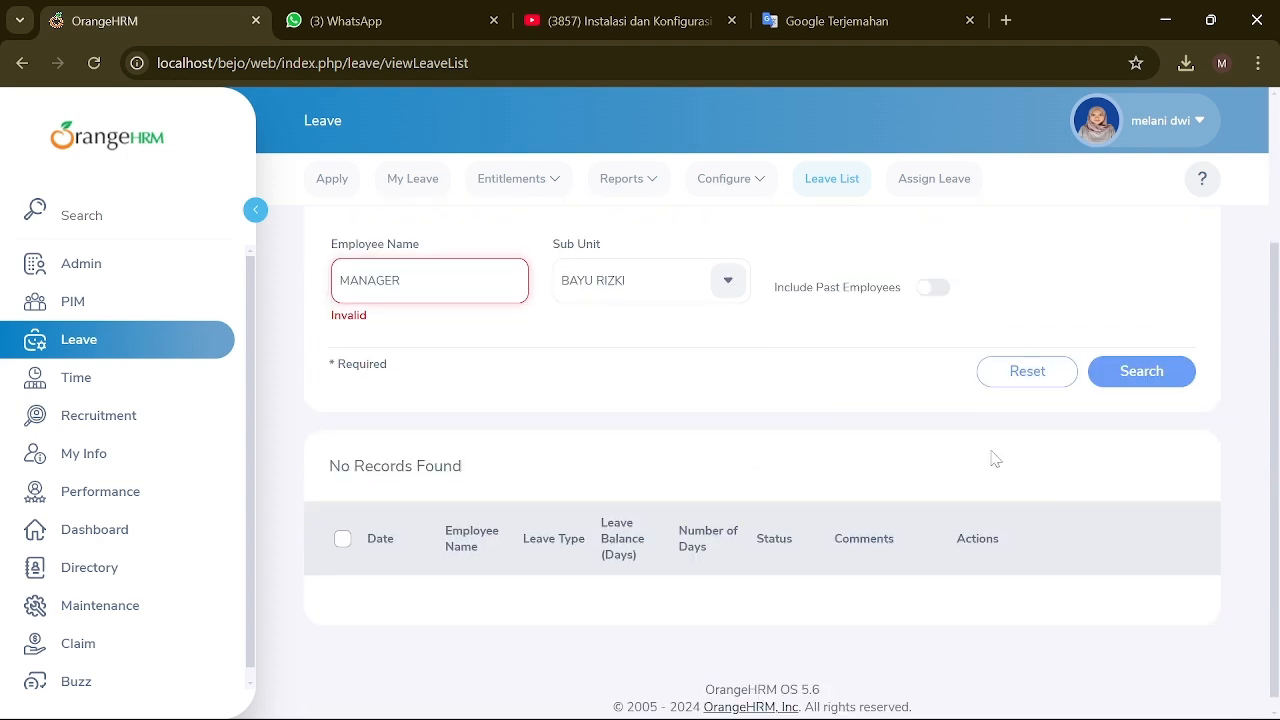
left_click(1062, 374)
scroll(694, 374, "up", 3)
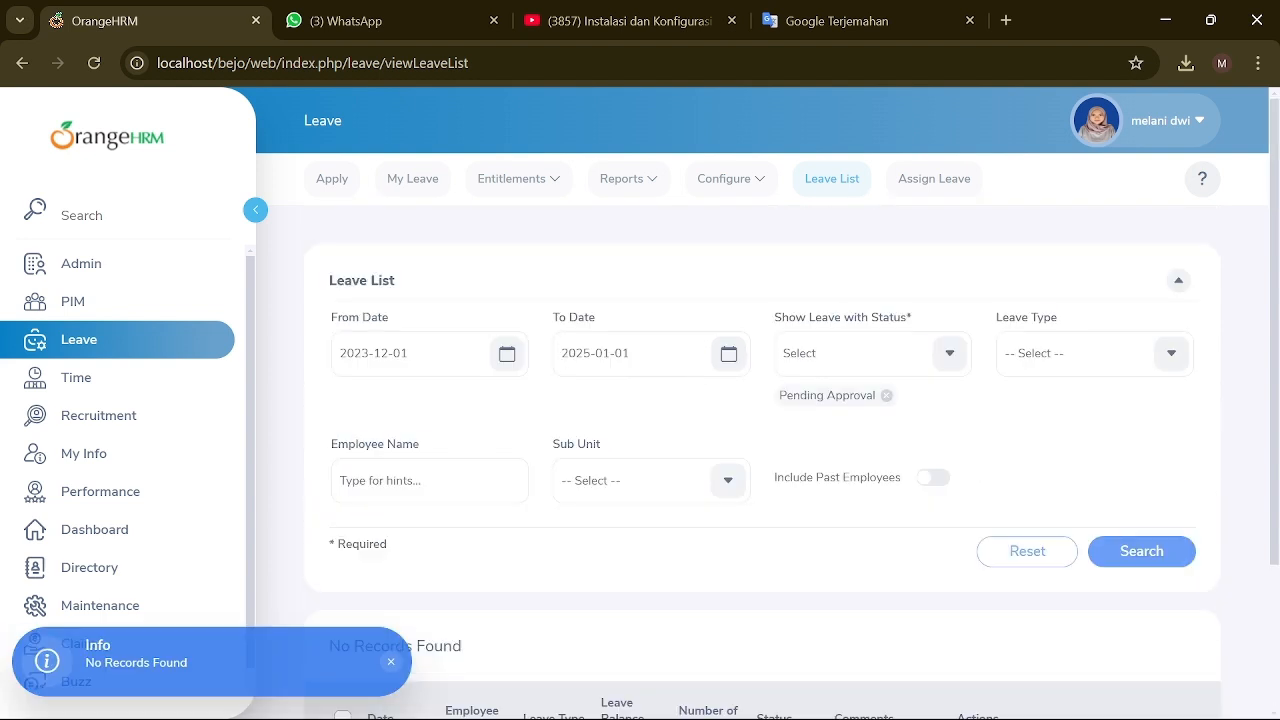
Step: In Assign Leave, choose the employee, replacing the first suggestion picked with another employee
left_click(924, 195)
scroll(537, 388, "down", 2)
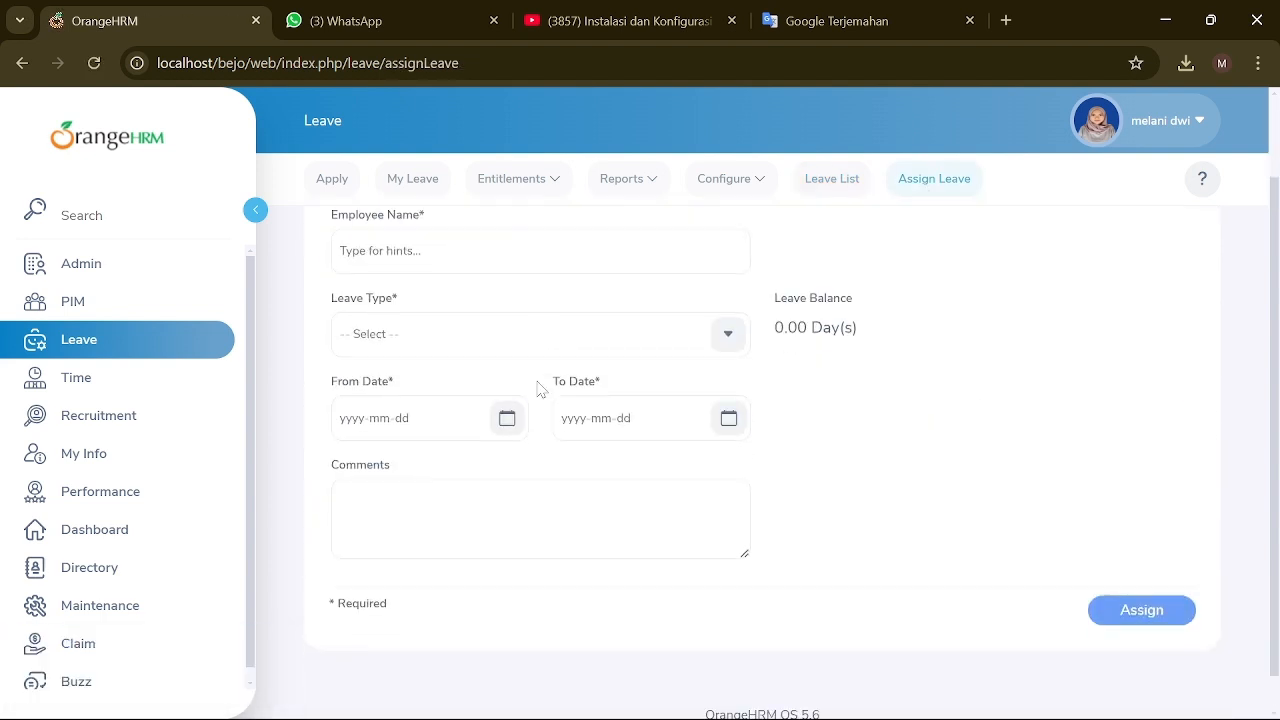
scroll(470, 290, "up", 1)
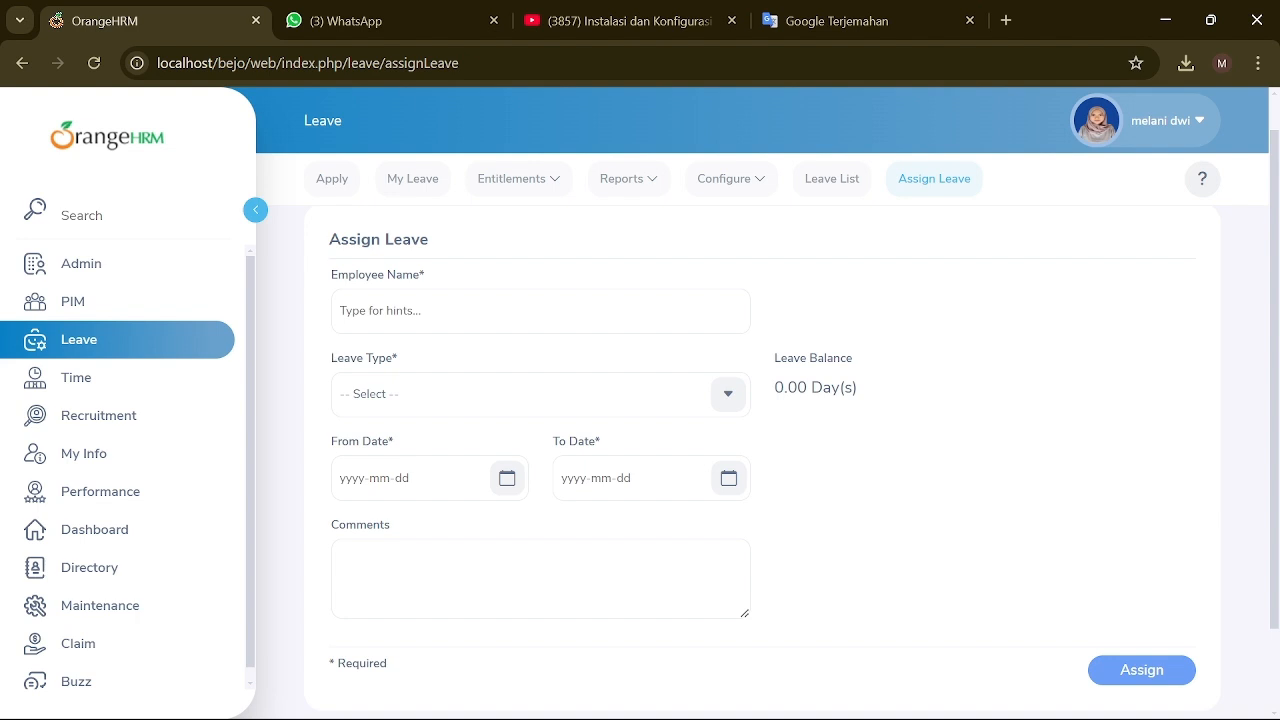
left_click(540, 311)
type("melani")
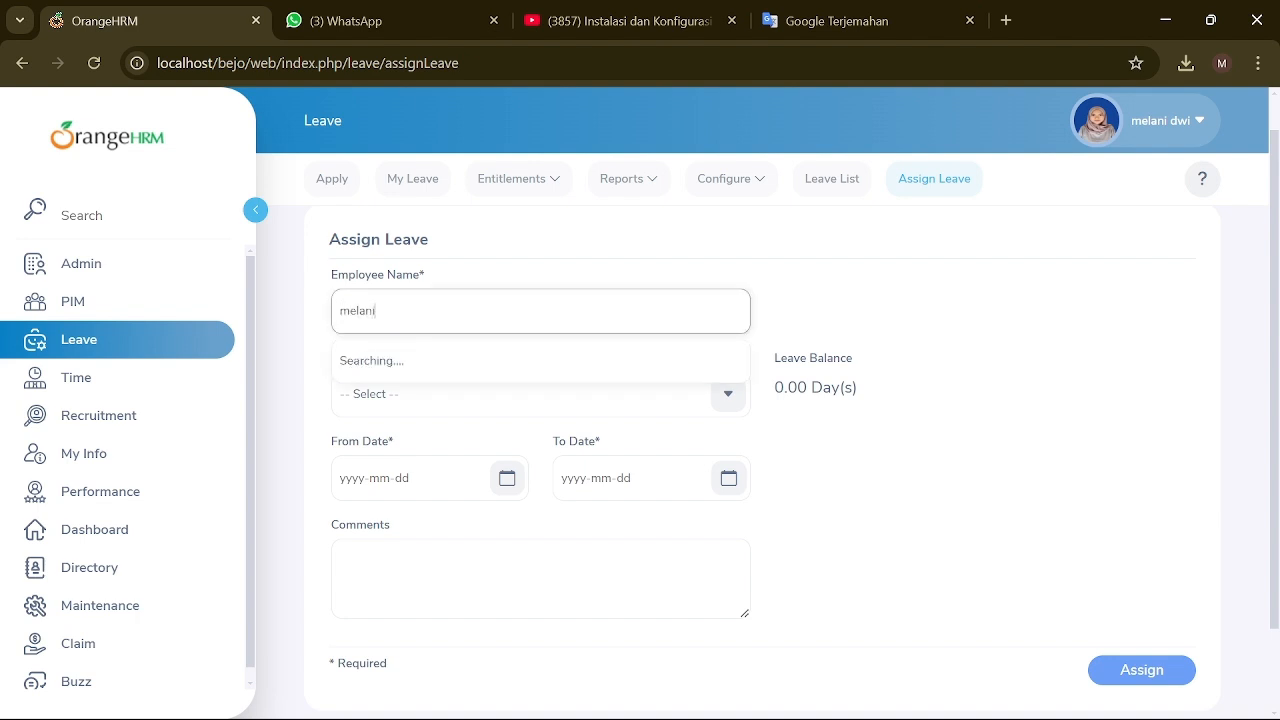
left_click(407, 364)
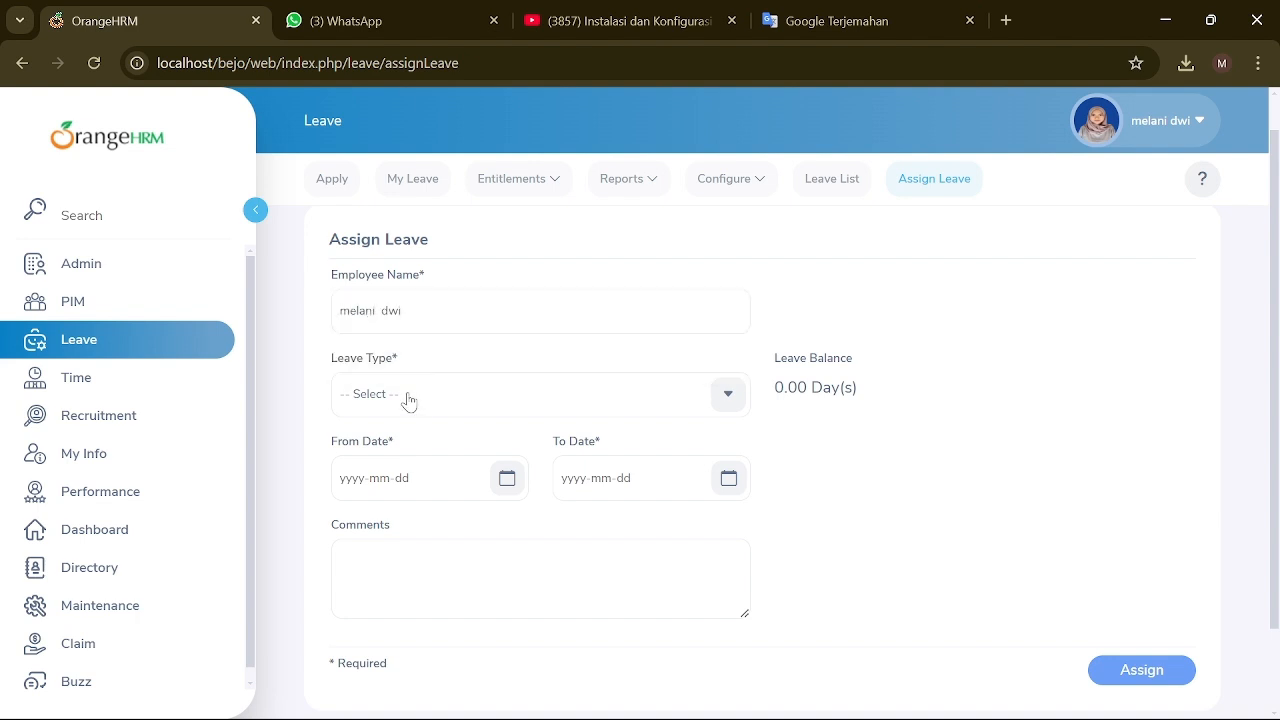
left_click(408, 398)
left_click(437, 443)
left_click(730, 398)
left_click_drag(410, 311, 326, 309)
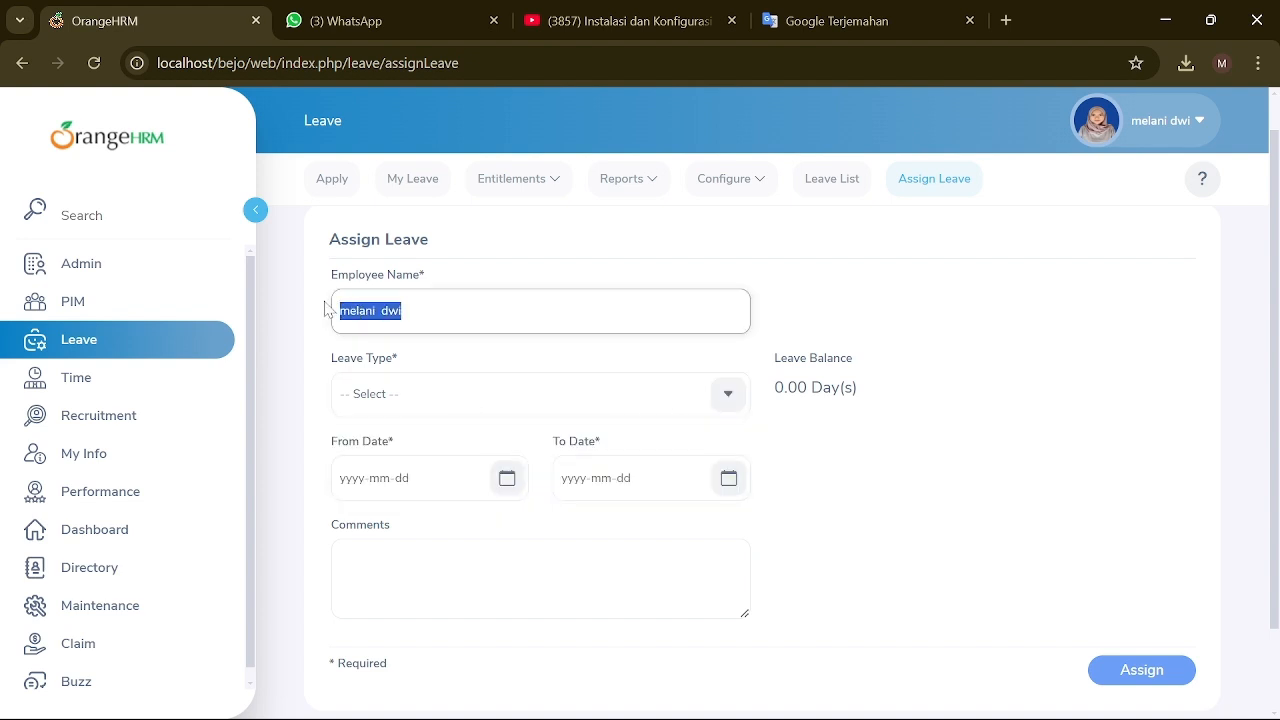
type("b")
key("BackSpace")
type("B")
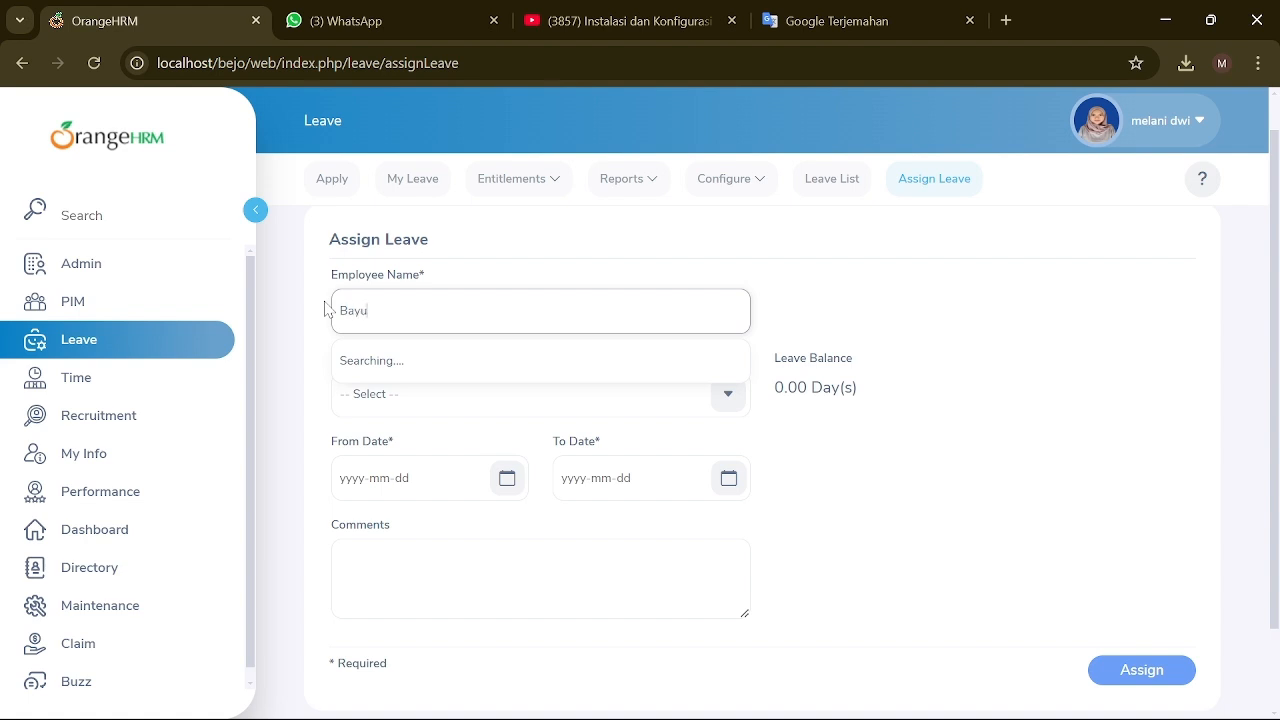
type("ayu")
left_click(400, 360)
Step: Choose the only leave type and set the dates 2024-11-28 to 2024-12-19
left_click(640, 405)
left_click(430, 480)
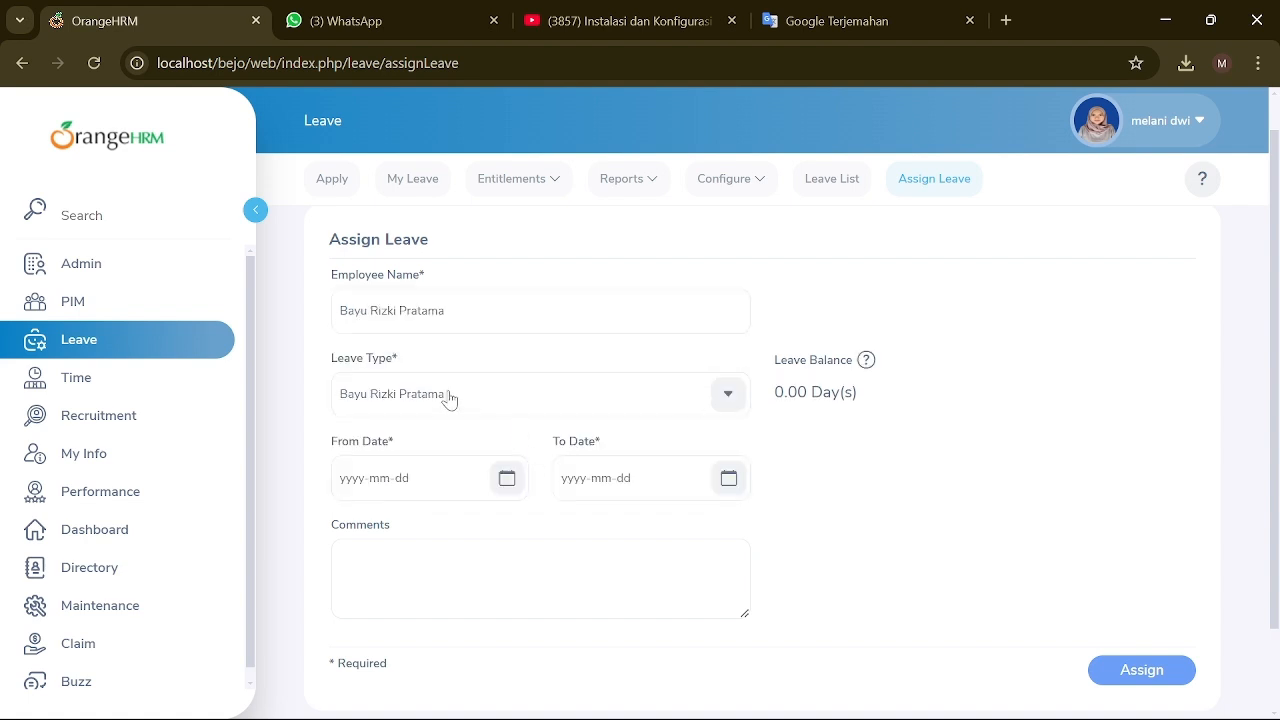
left_click(507, 481)
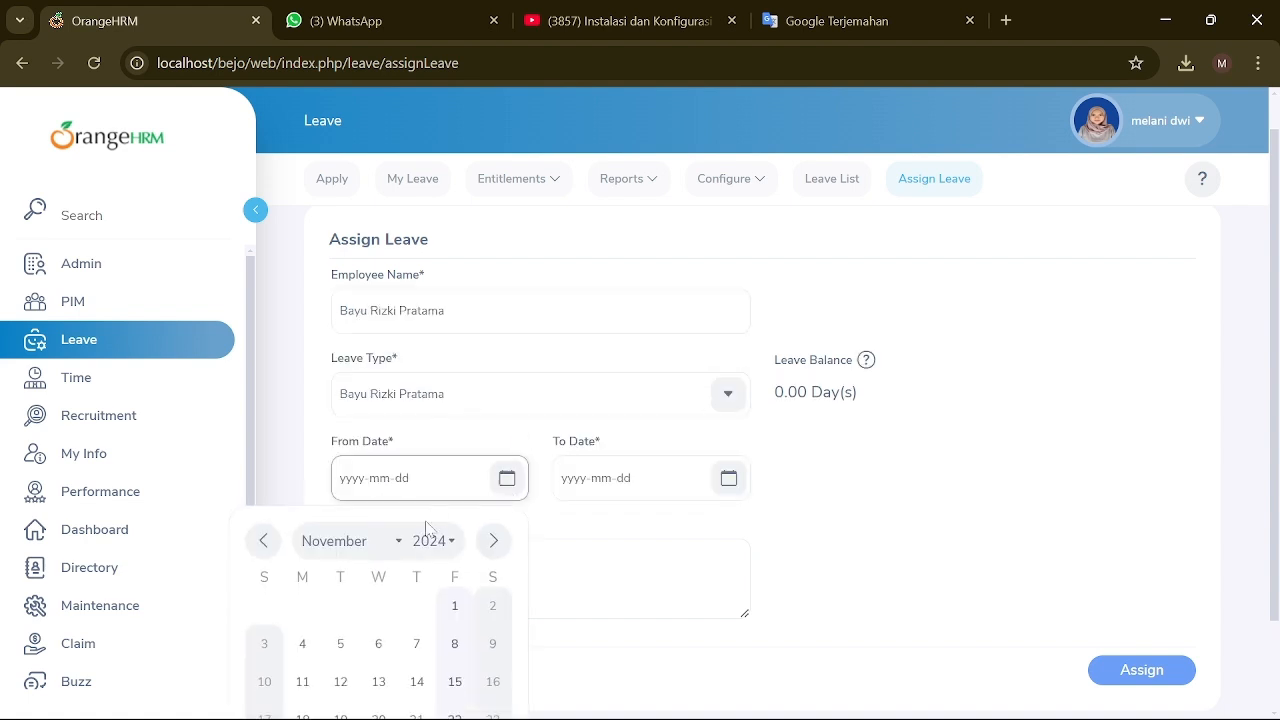
left_click(414, 644)
scroll(517, 463, "down", 1)
left_click(507, 380)
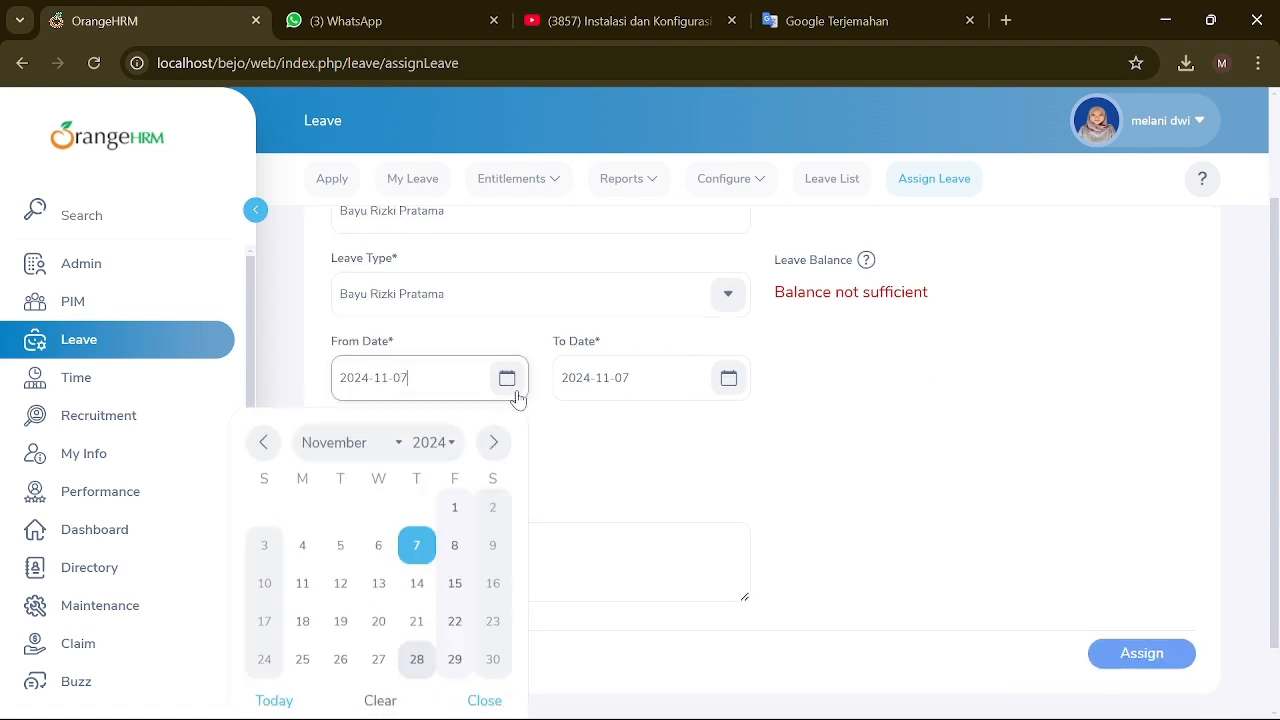
left_click(420, 657)
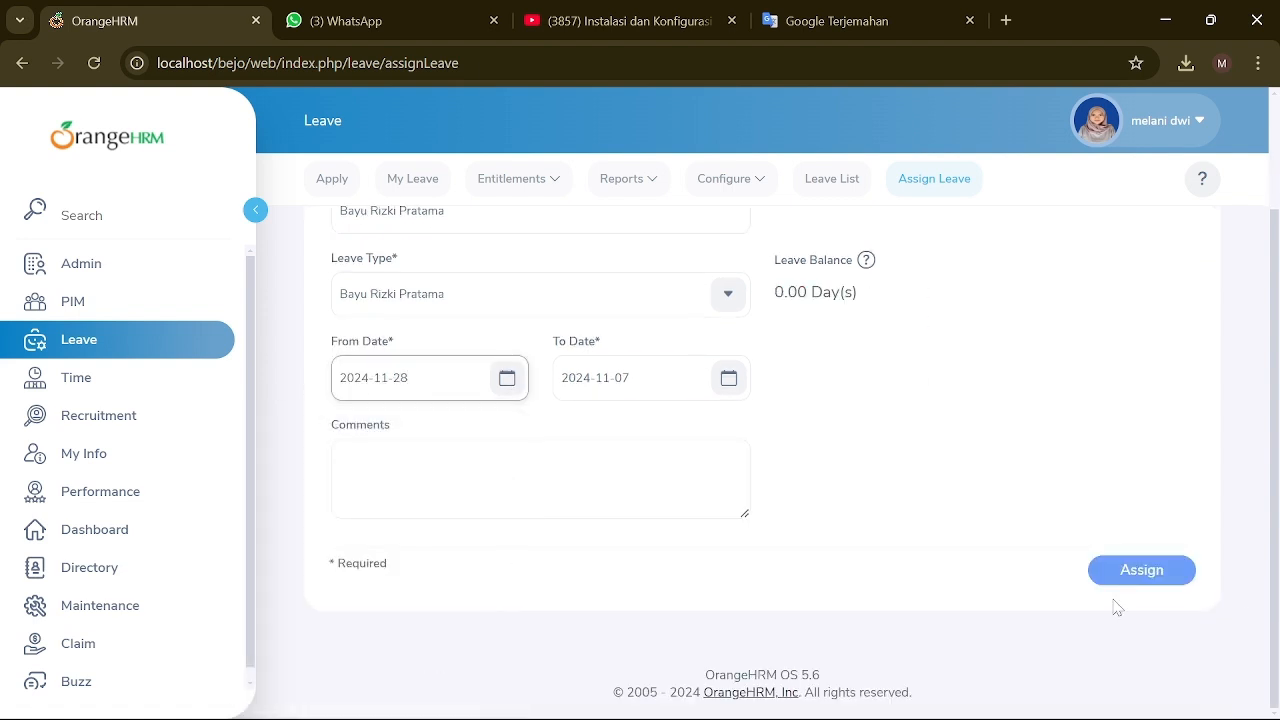
left_click(1090, 570)
left_click(731, 384)
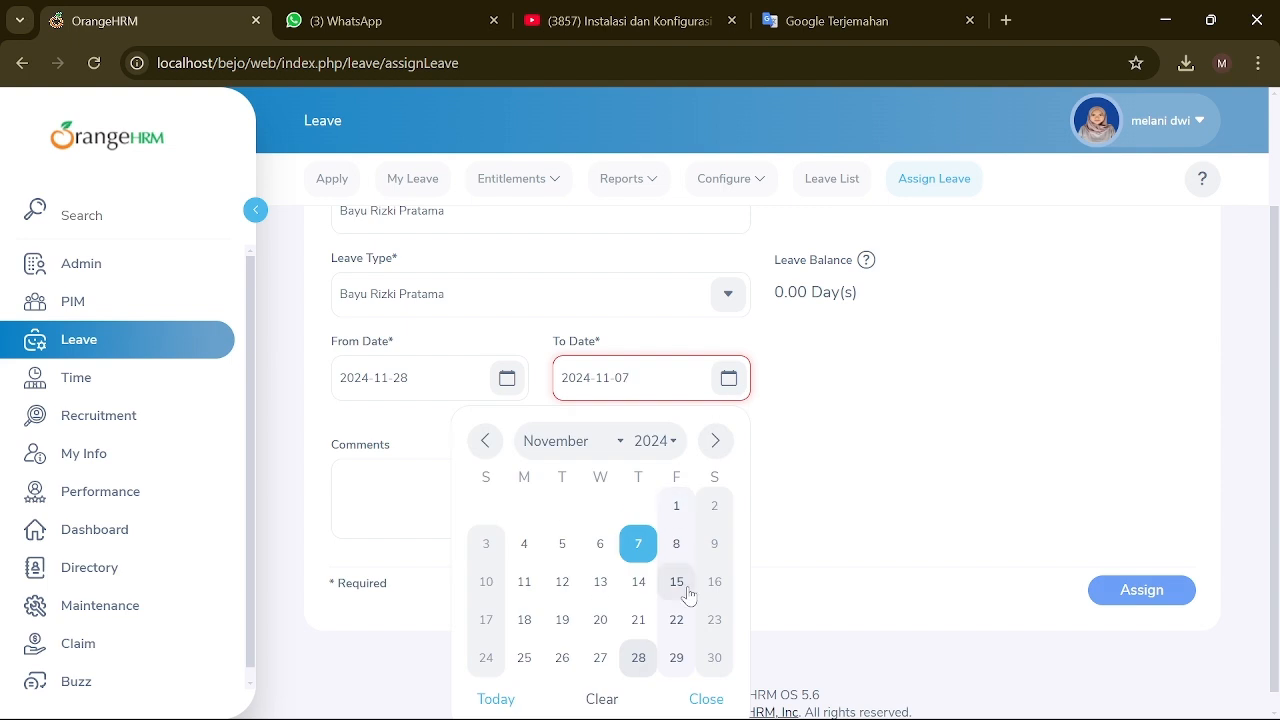
left_click(715, 441)
left_click(662, 582)
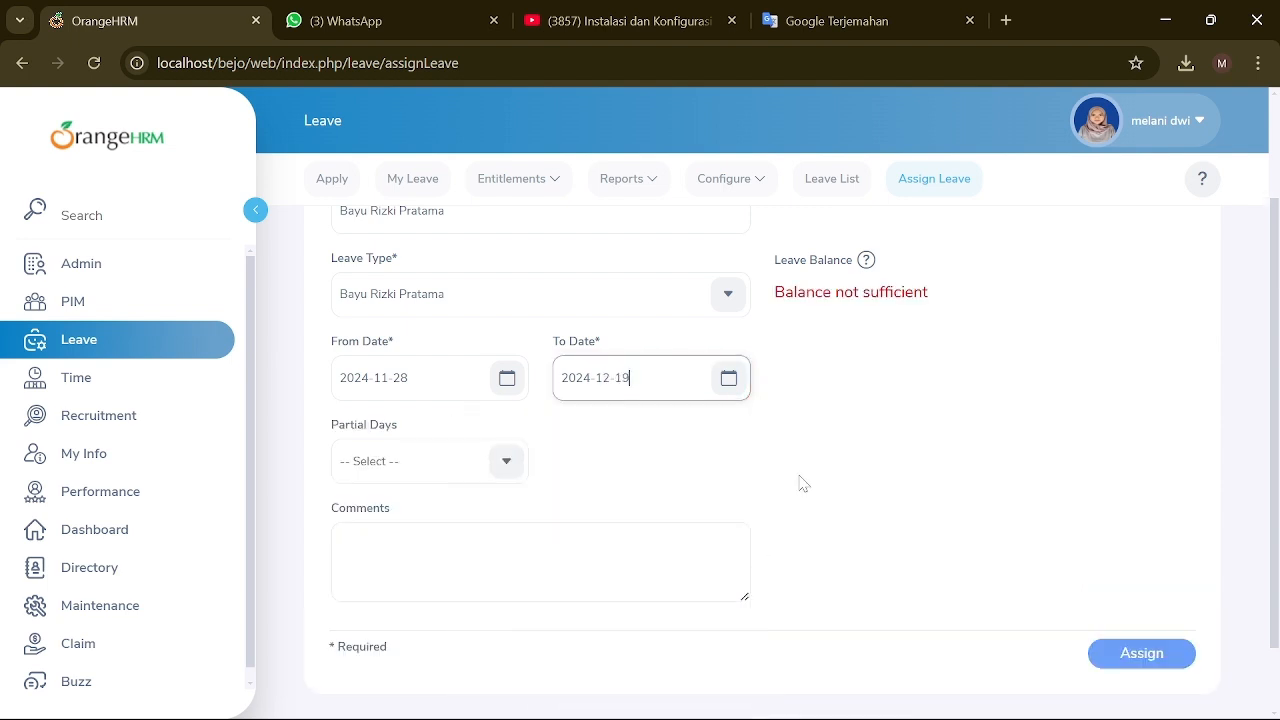
Step: Submit the leave assignment, cancel at the confirmation, and go to the Time module
left_click(1106, 650)
left_click(597, 326)
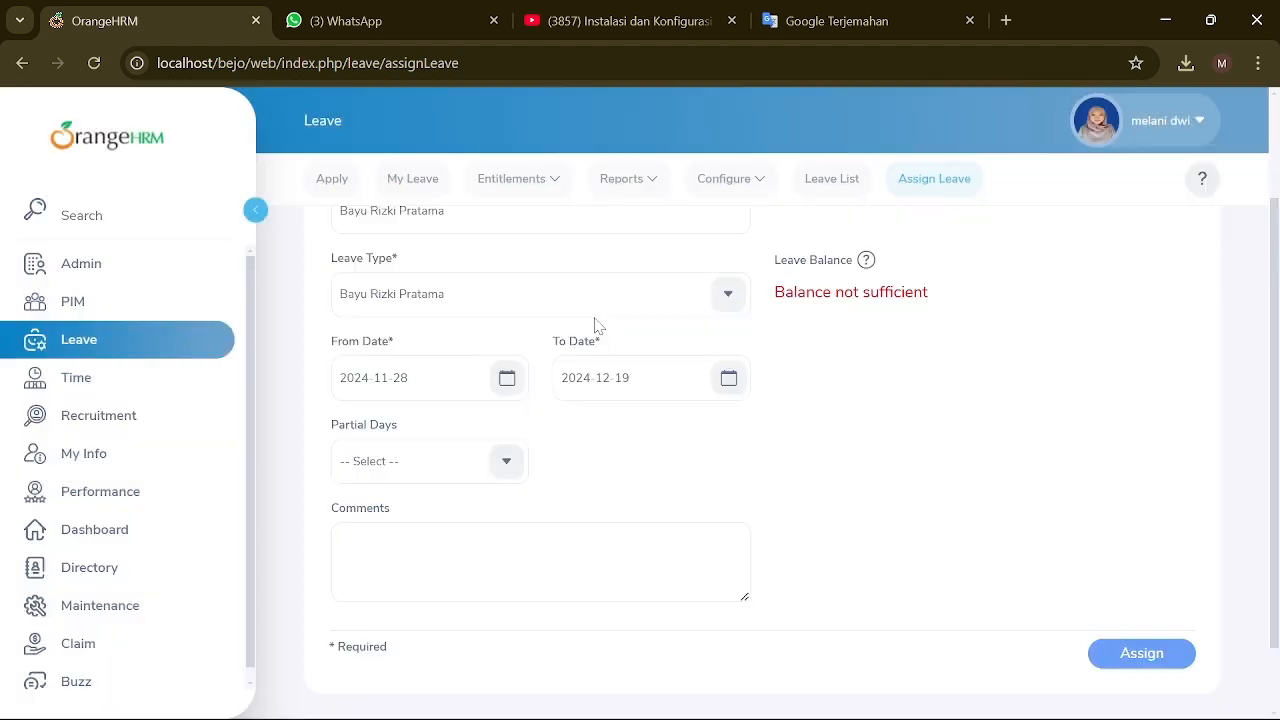
scroll(830, 548, "up", 2)
scroll(967, 578, "down", 2)
scroll(967, 580, "up", 2)
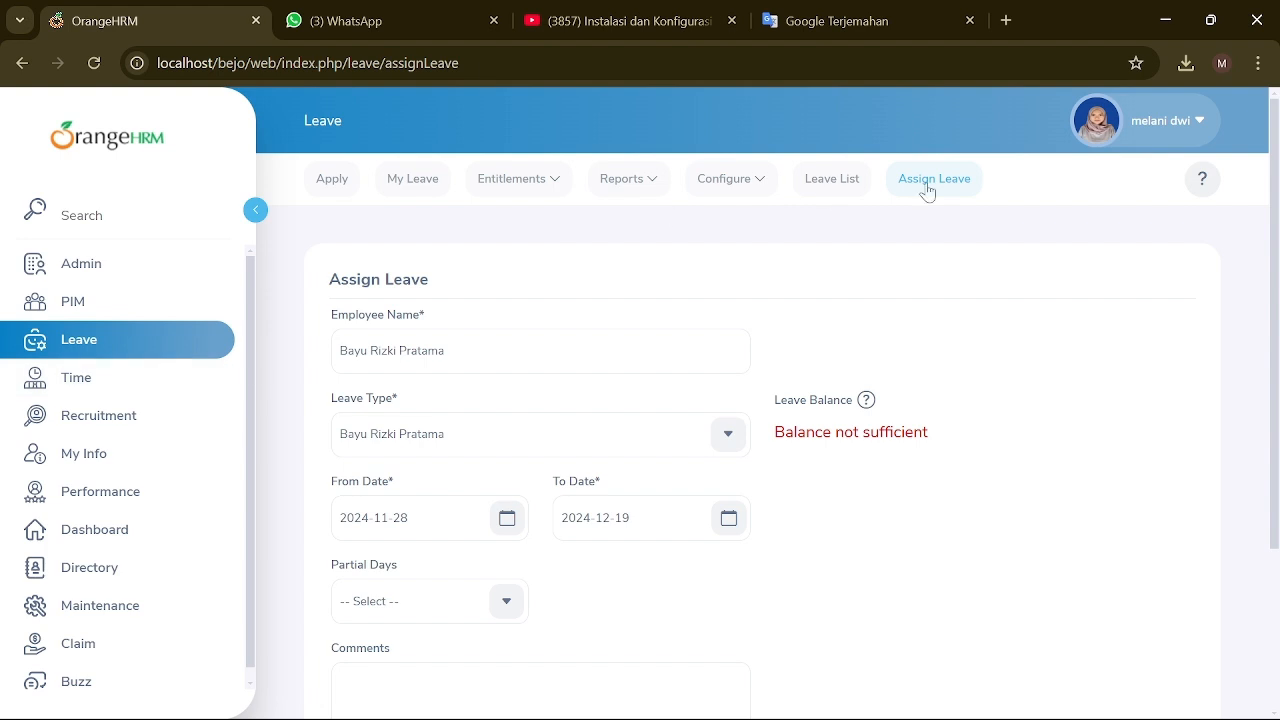
left_click(75, 383)
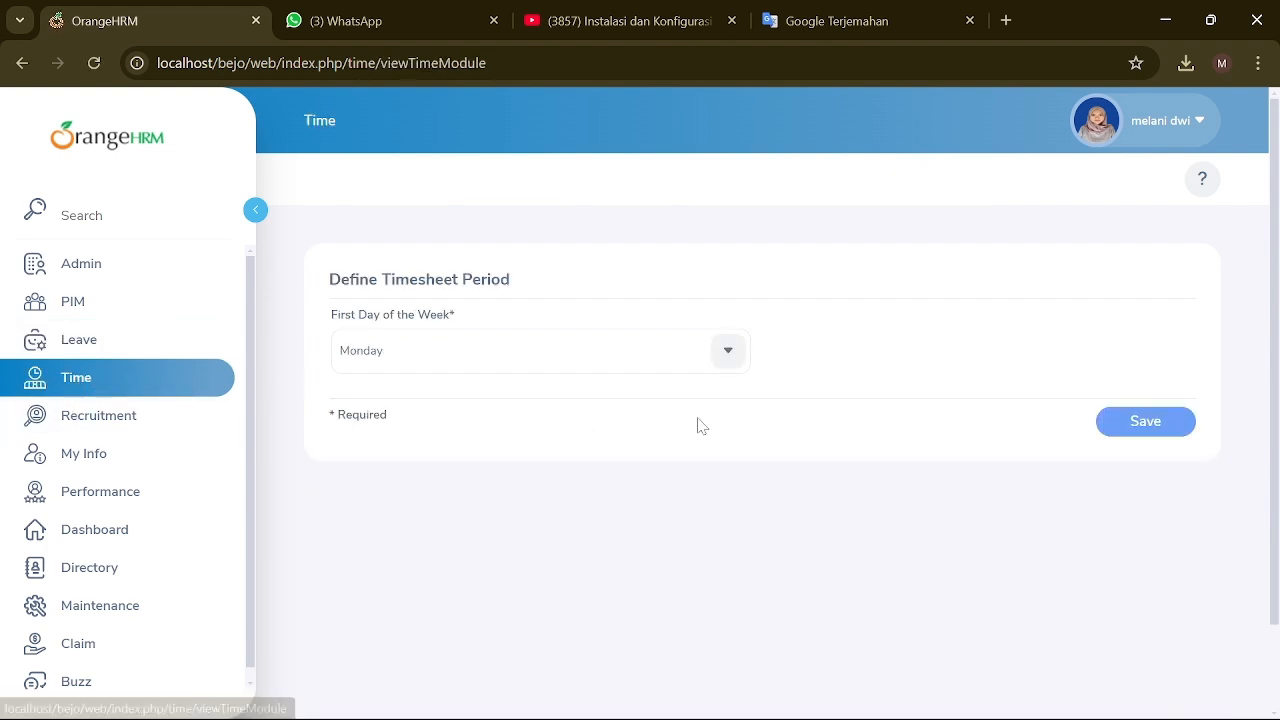
Step: Create and save a new customer named 'PT BARBER' under Project Info > Customers
left_click(686, 186)
left_click(680, 237)
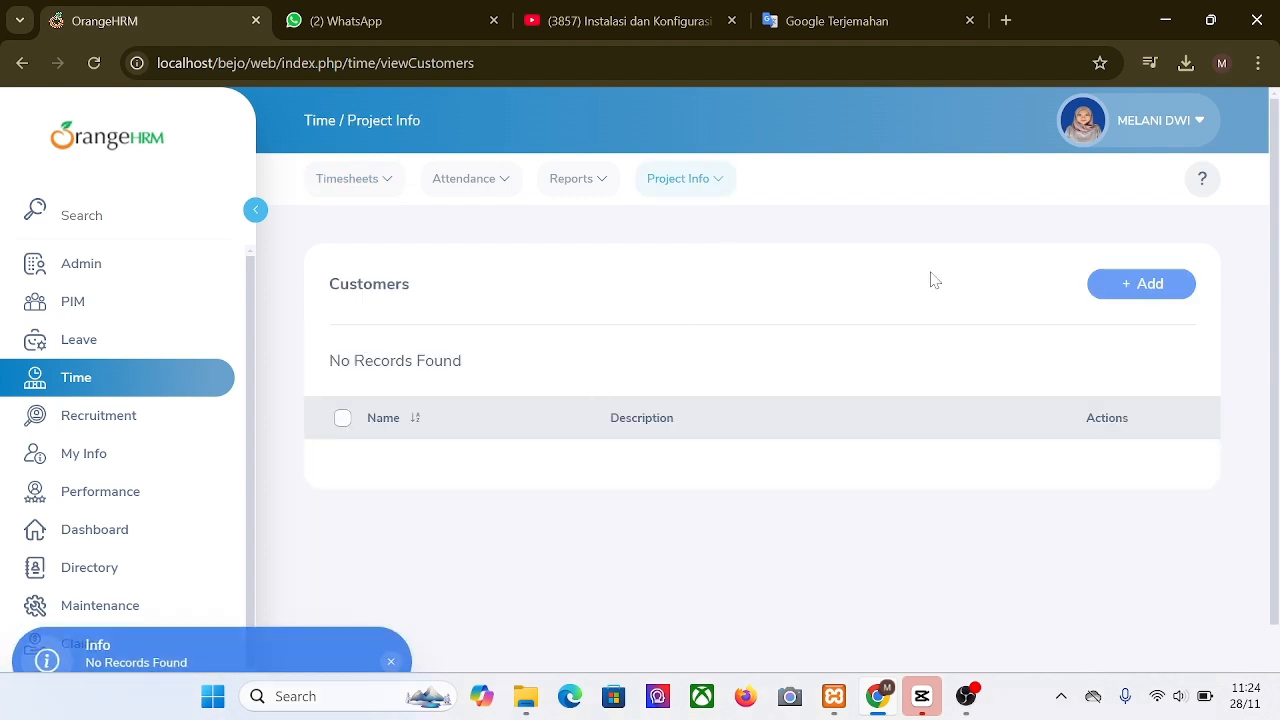
left_click(1145, 283)
left_click(762, 352)
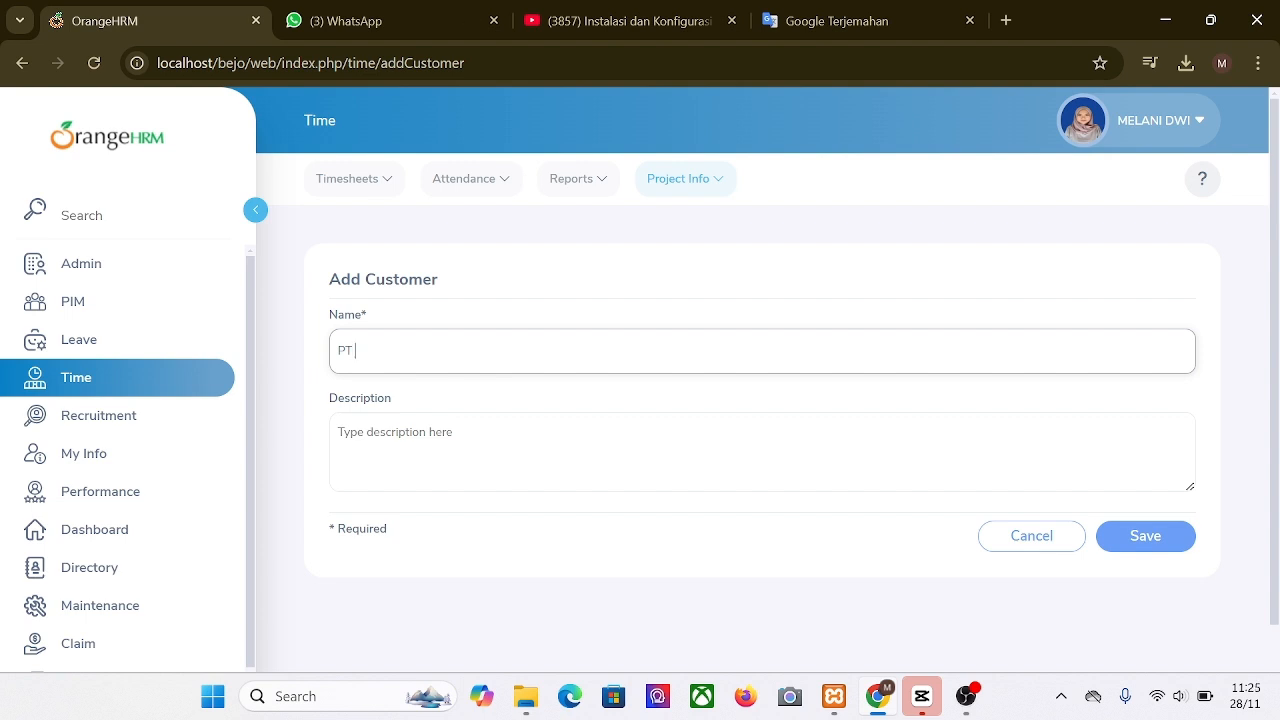
type("PT BARBER")
left_click(1143, 545)
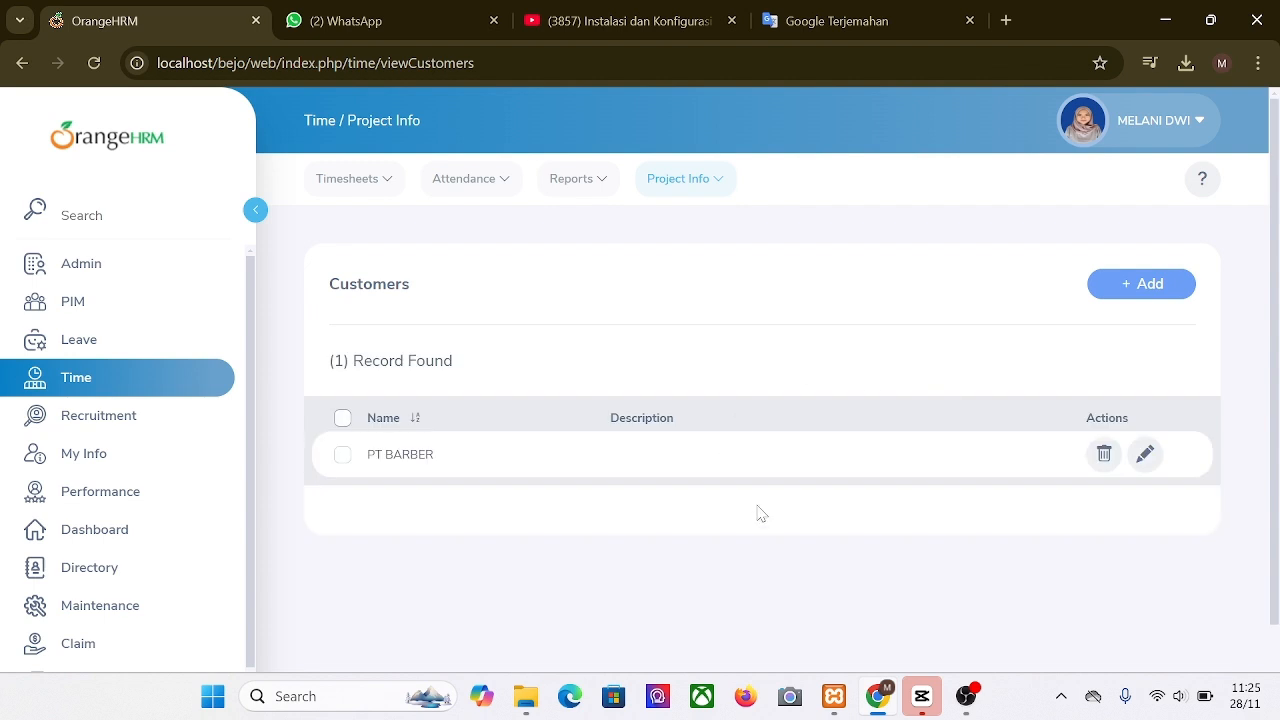
Step: Filter projects by customer PT BARBER and a project name, then abandon an Add Project form
left_click(702, 190)
left_click(691, 272)
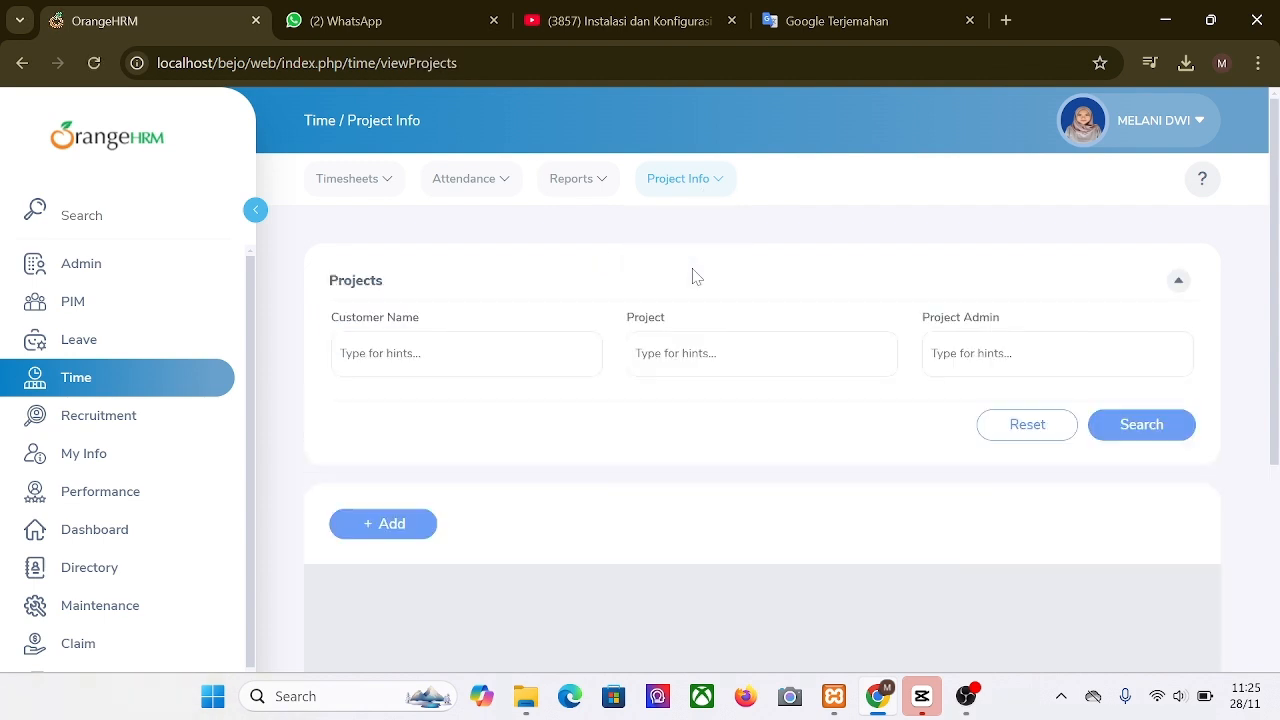
left_click(530, 365)
type("PT")
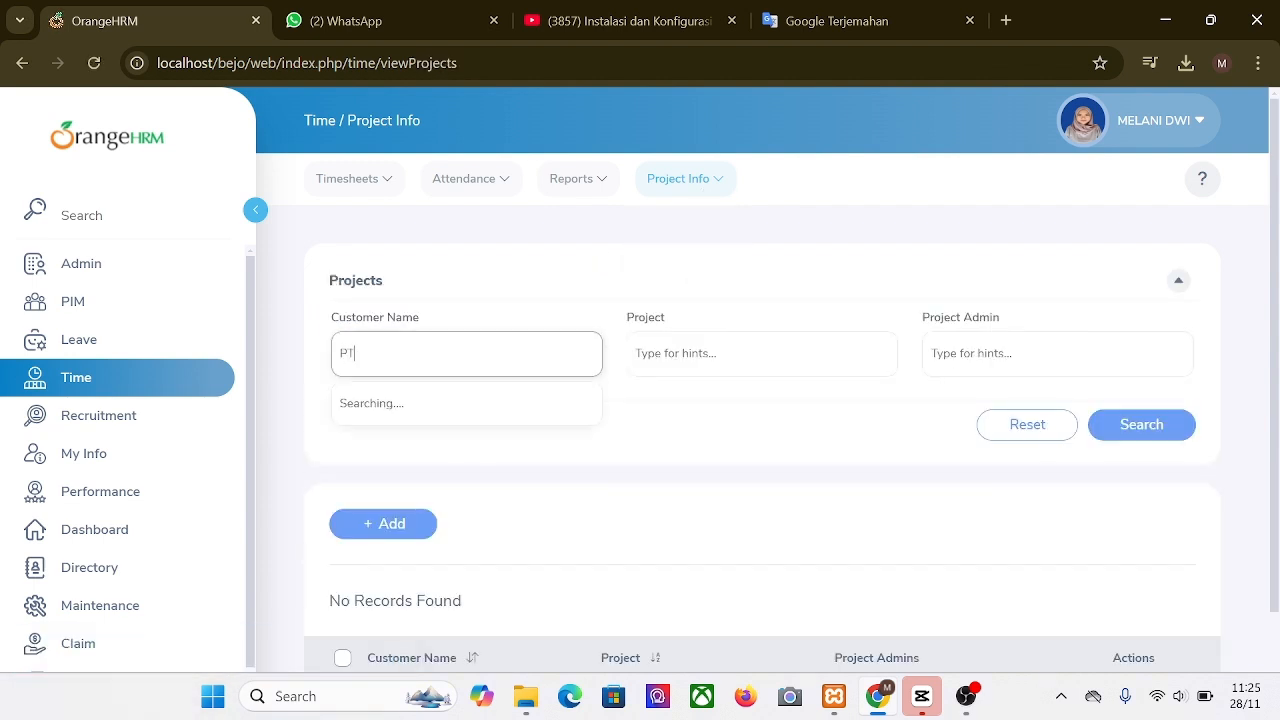
left_click(426, 415)
key("Tab")
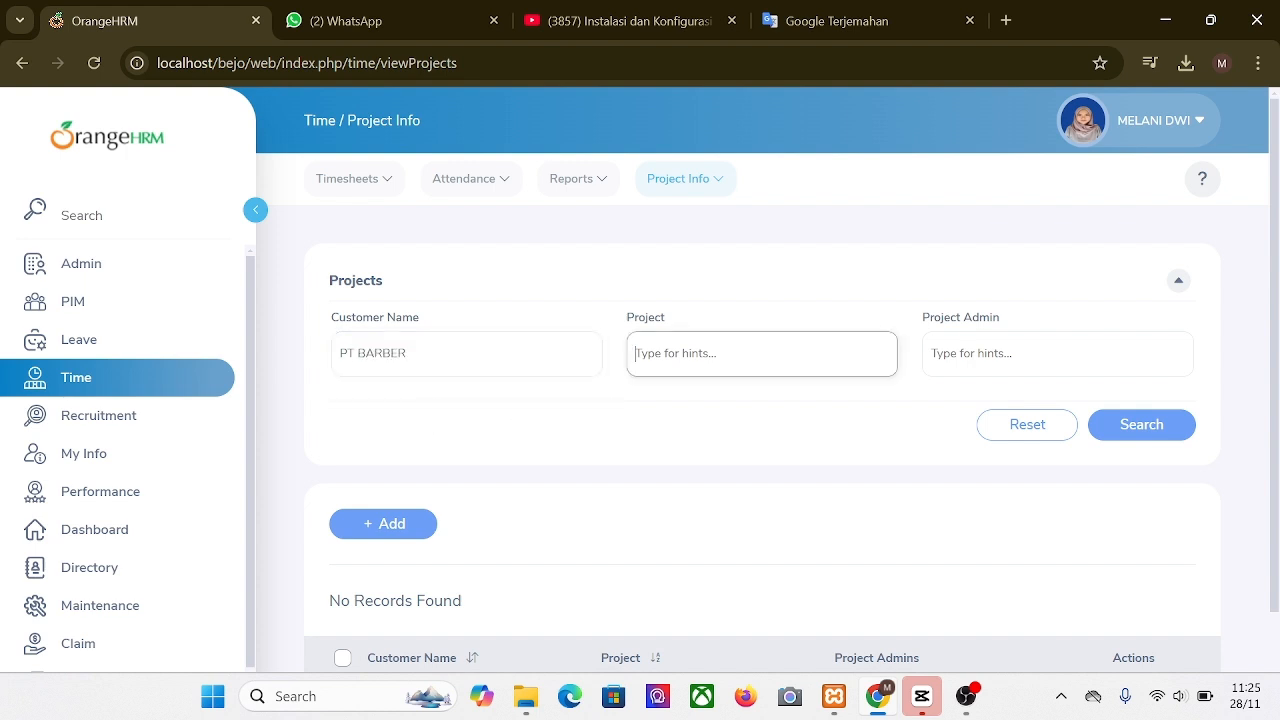
type("MARKETING")
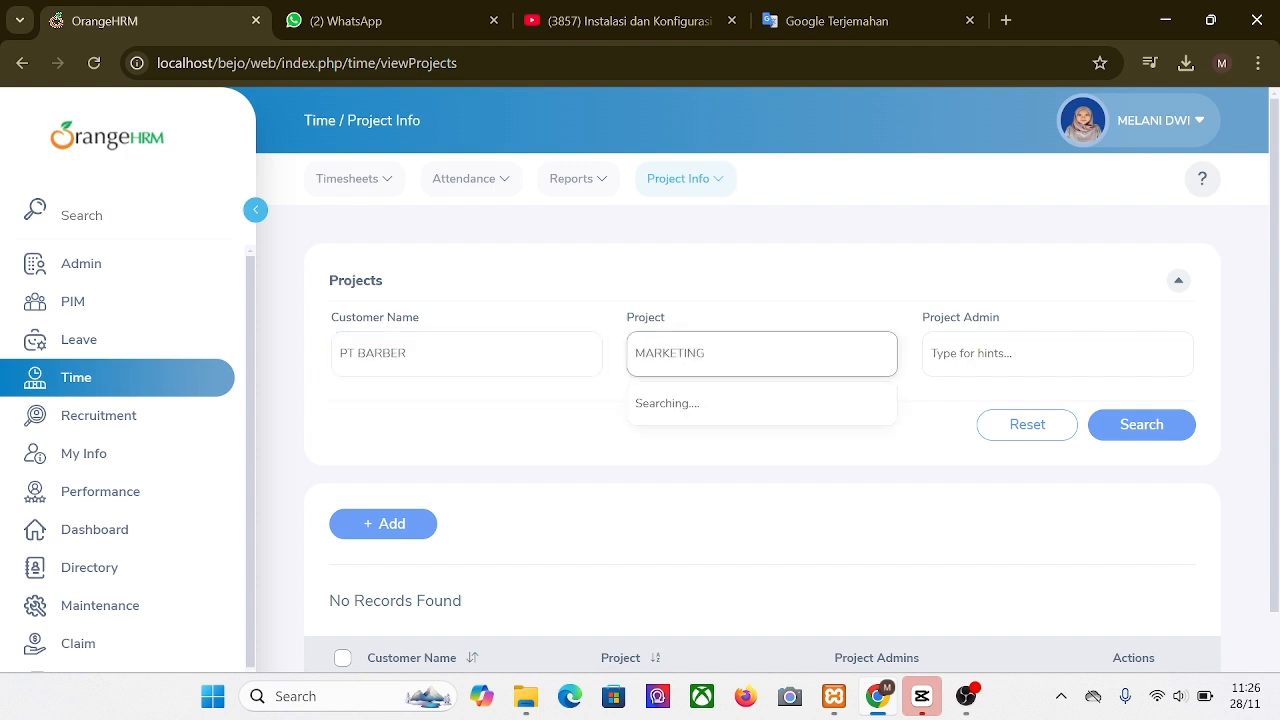
left_click(916, 394)
double_click(670, 354)
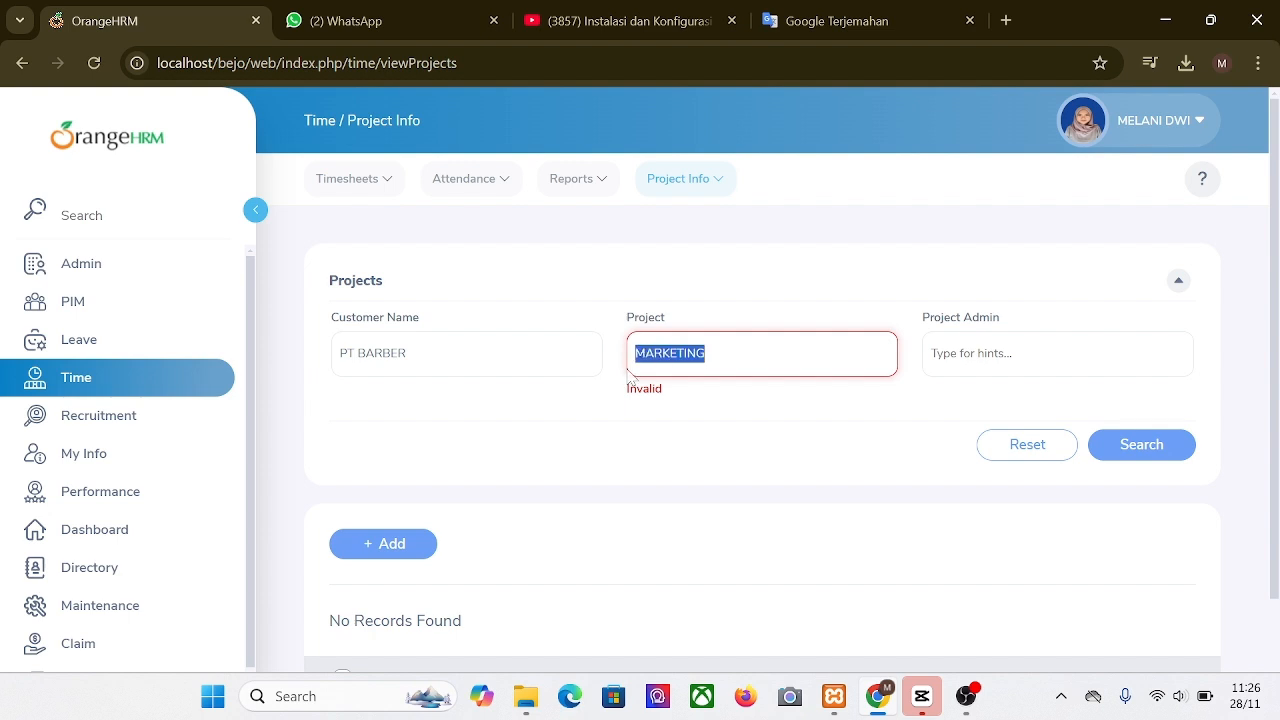
type("ma")
scroll(386, 408, "down", 2)
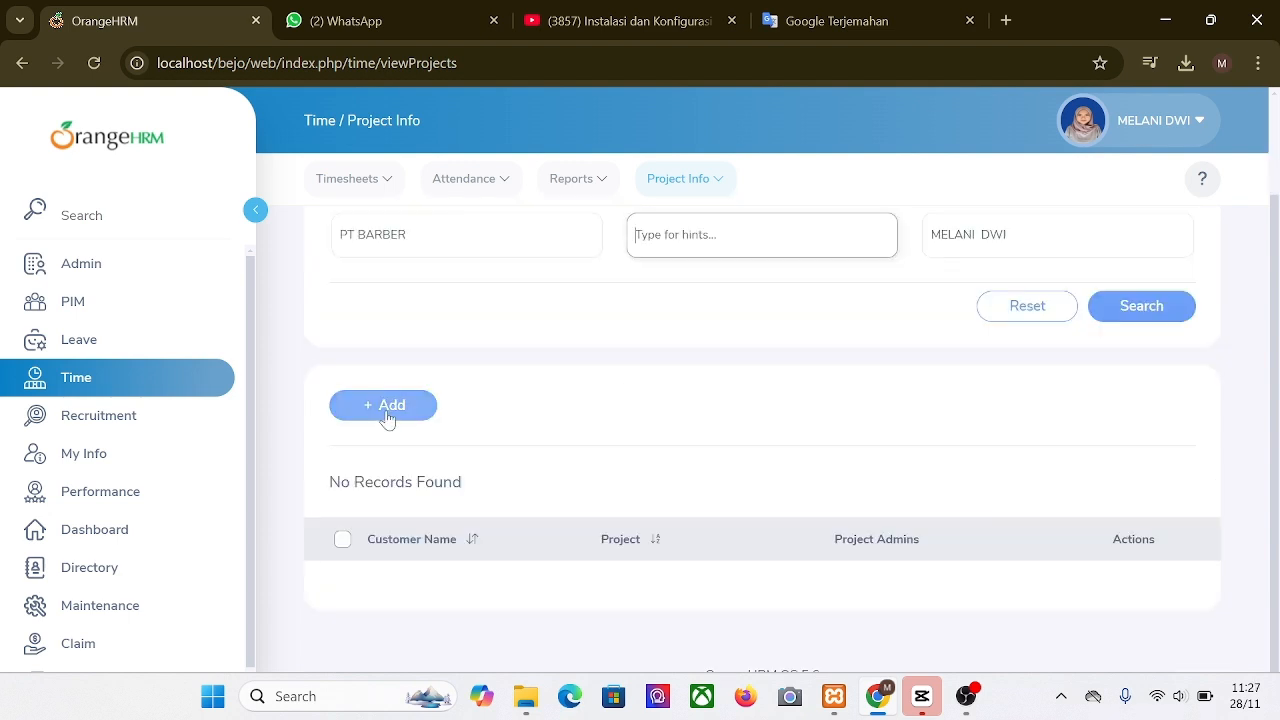
left_click(386, 407)
left_click(540, 352)
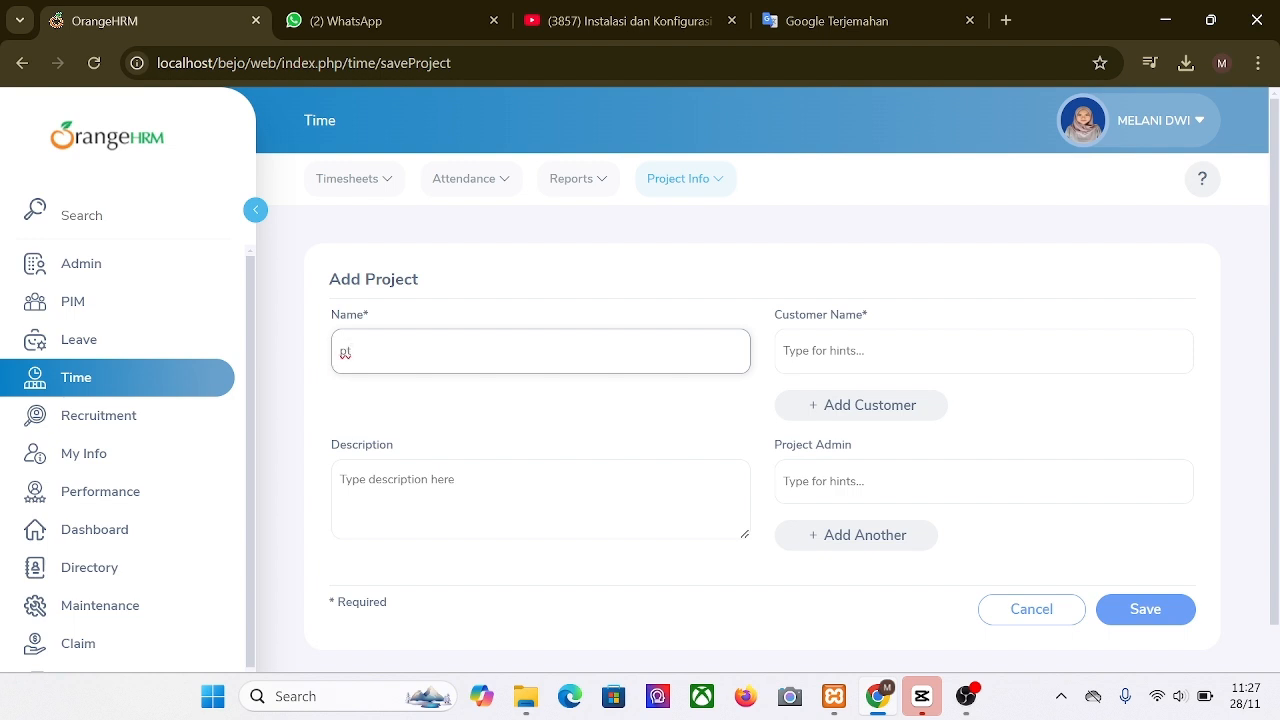
key("BackSpace")
left_click(1031, 609)
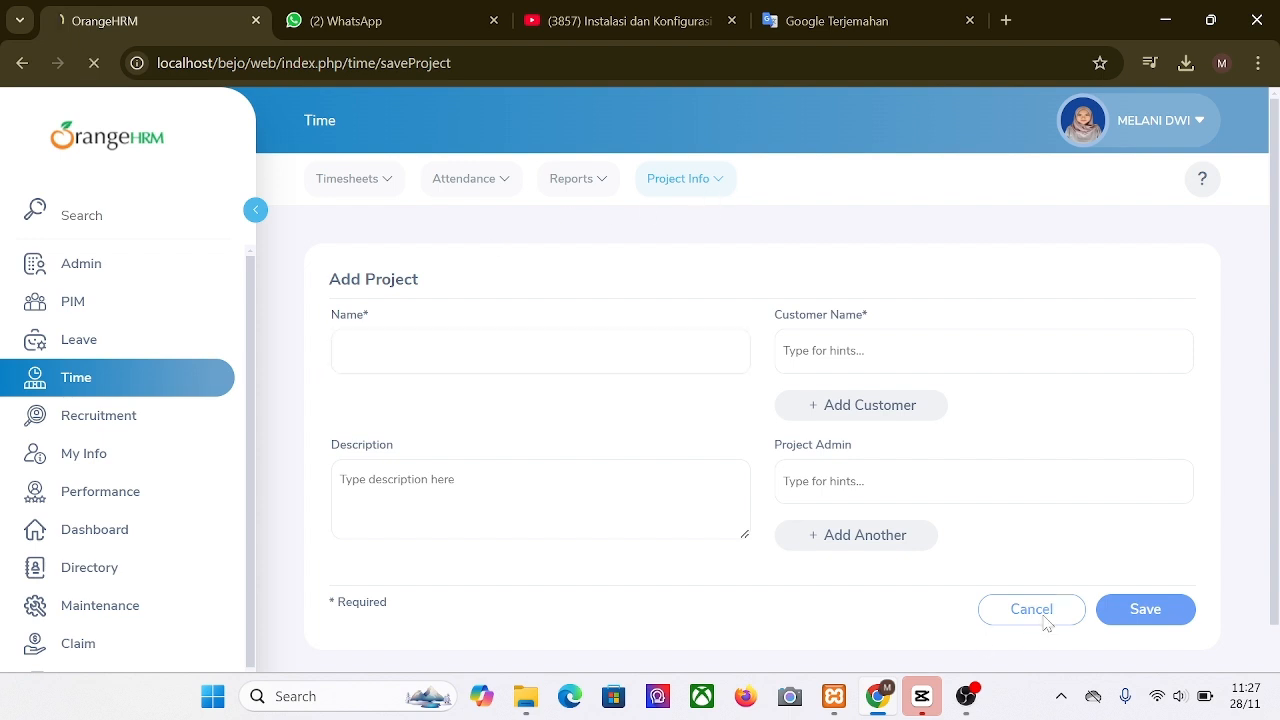
Step: Search projects for customer PT BARBER with a project admin, finding none, then open Add Project
scroll(769, 474, "down", 2)
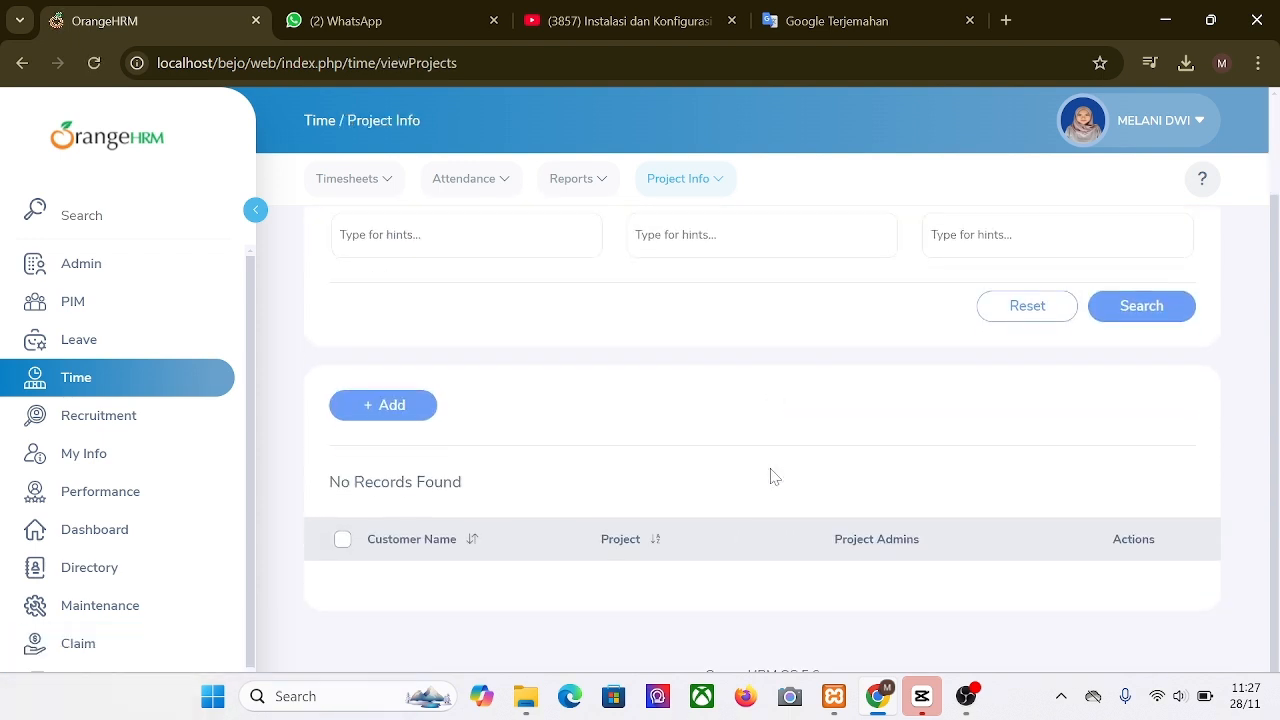
scroll(770, 477, "up", 2)
left_click(440, 354)
type("pt")
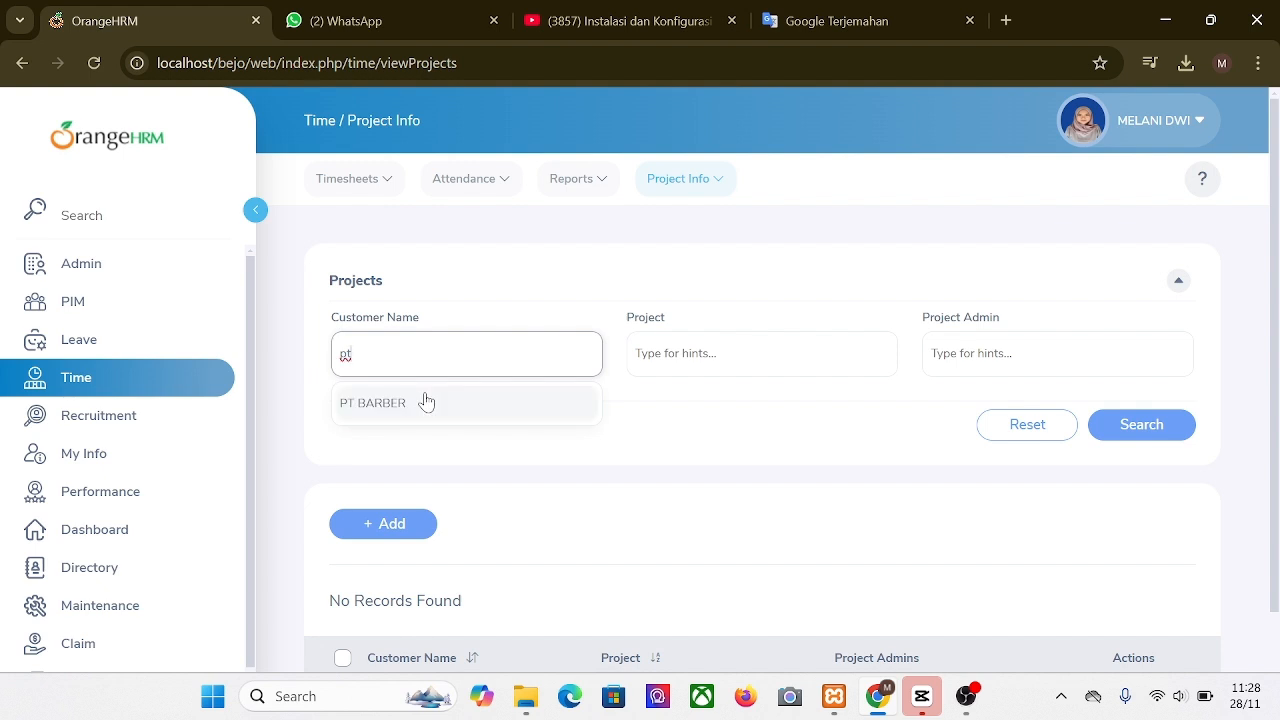
left_click(426, 402)
key("Tab")
key("Tab")
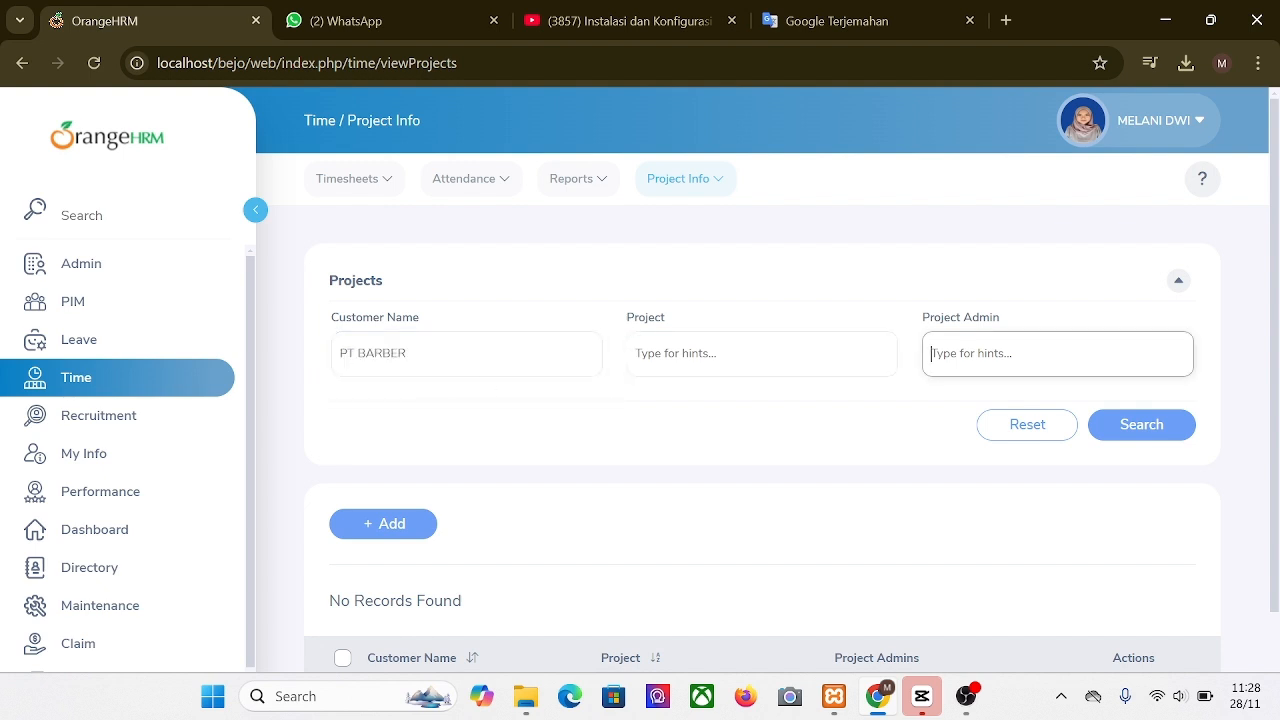
type("mel")
left_click(990, 404)
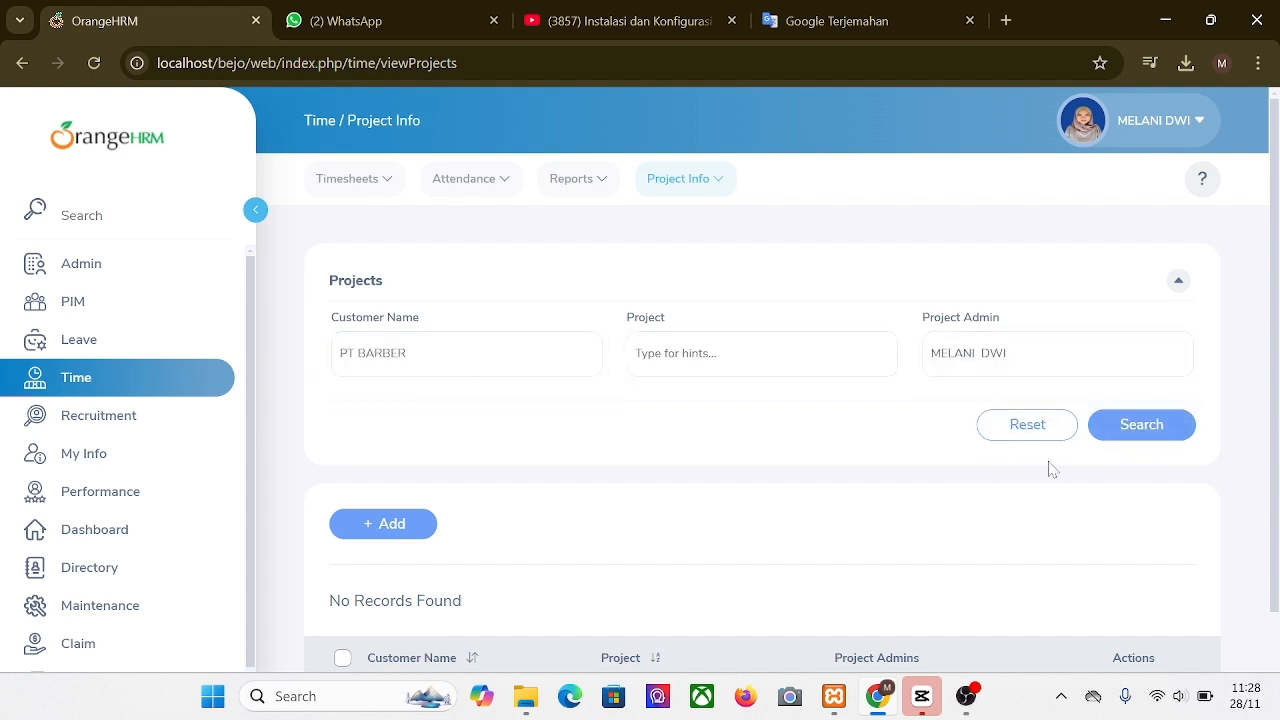
left_click(1126, 438)
scroll(928, 485, "down", 1)
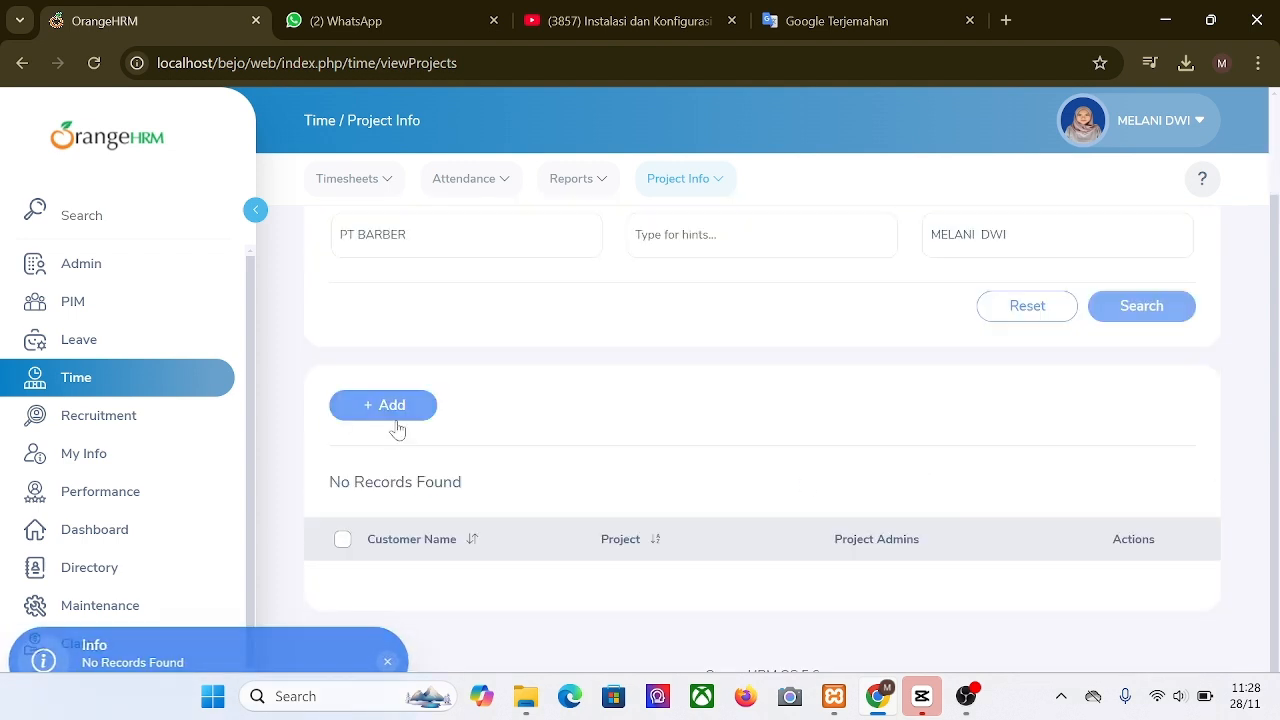
scroll(397, 429, "up", 1)
left_click(378, 526)
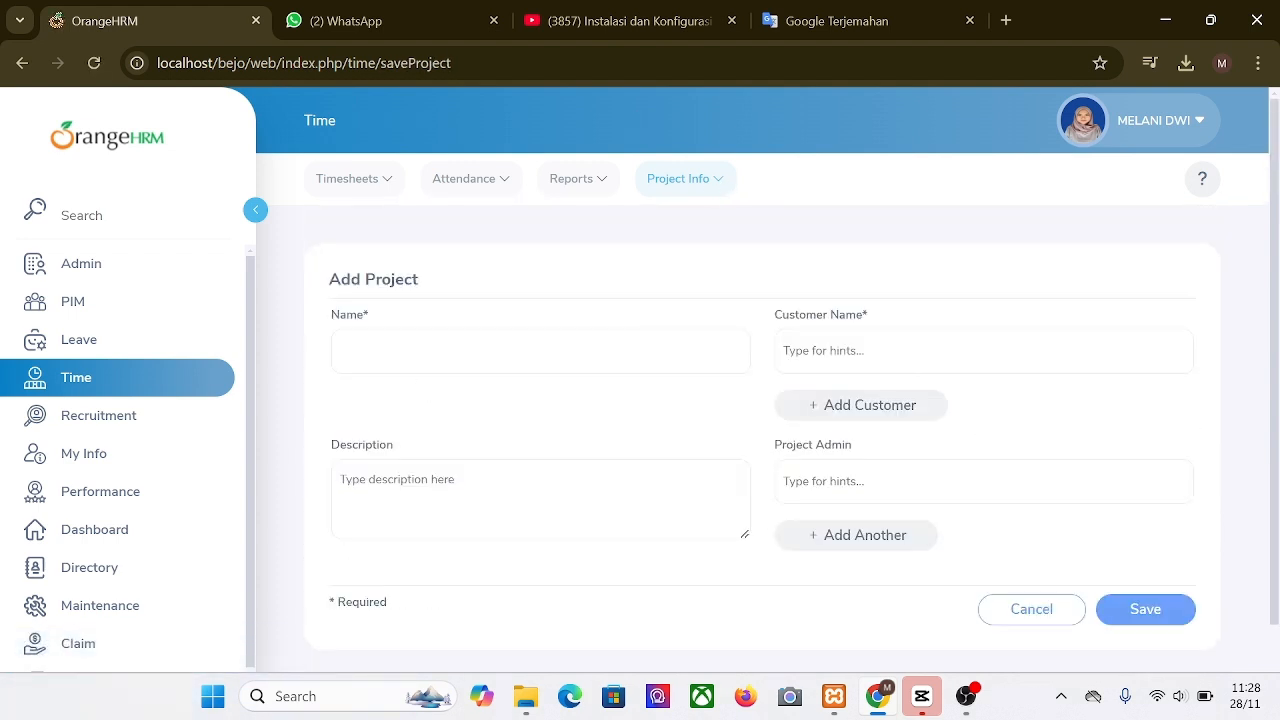
Step: Add a 'launching brand' activity to the PT BARBER marketing project and save the project
left_click(540, 352)
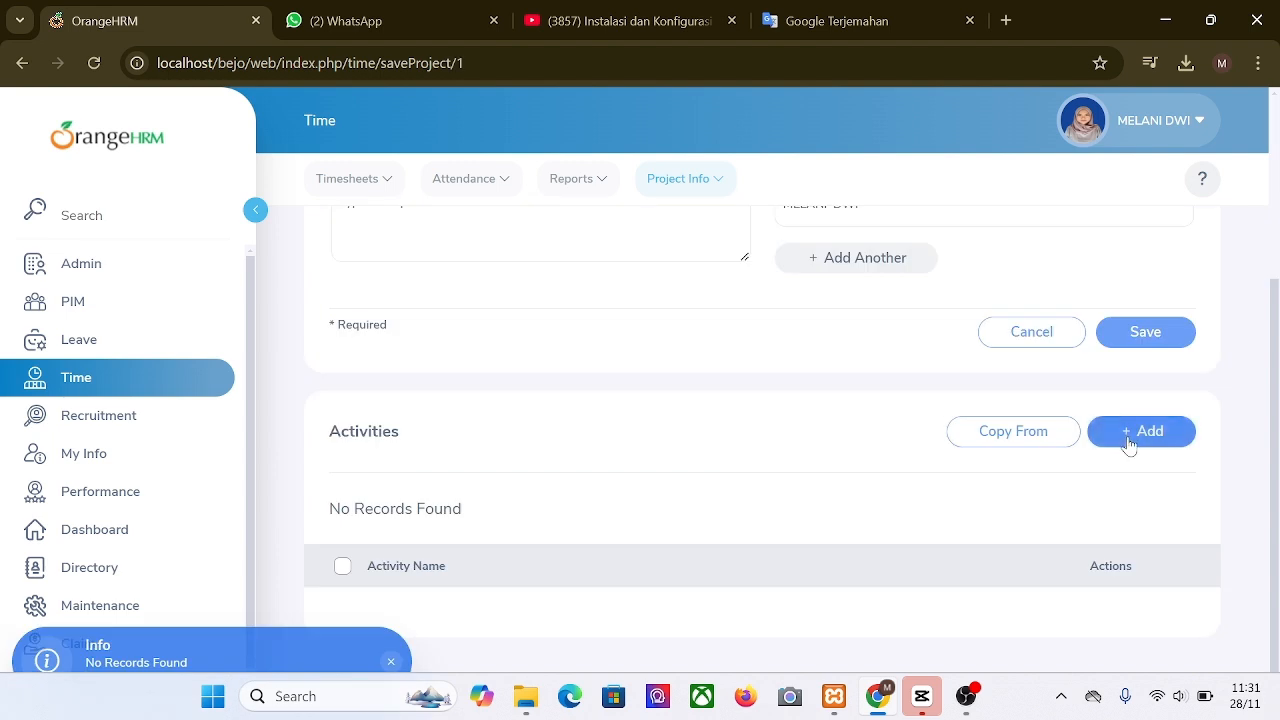
left_click(1129, 443)
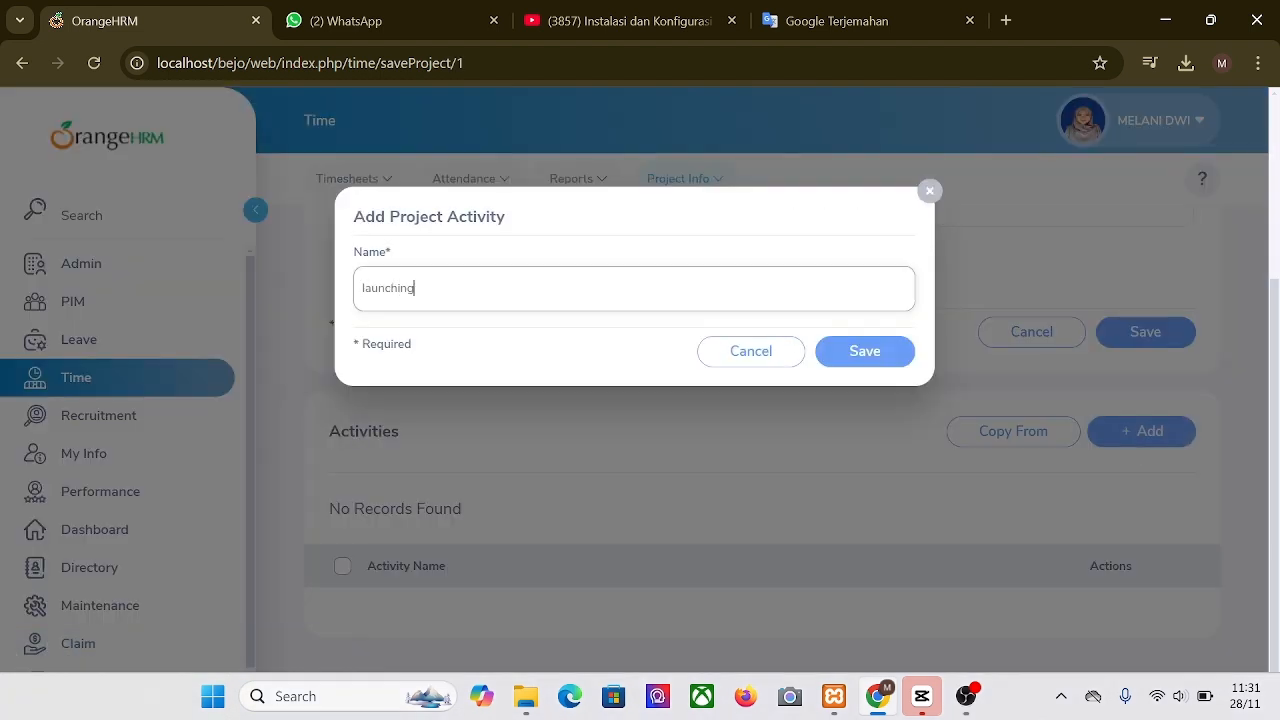
left_click(866, 351)
scroll(814, 488, "up", 4)
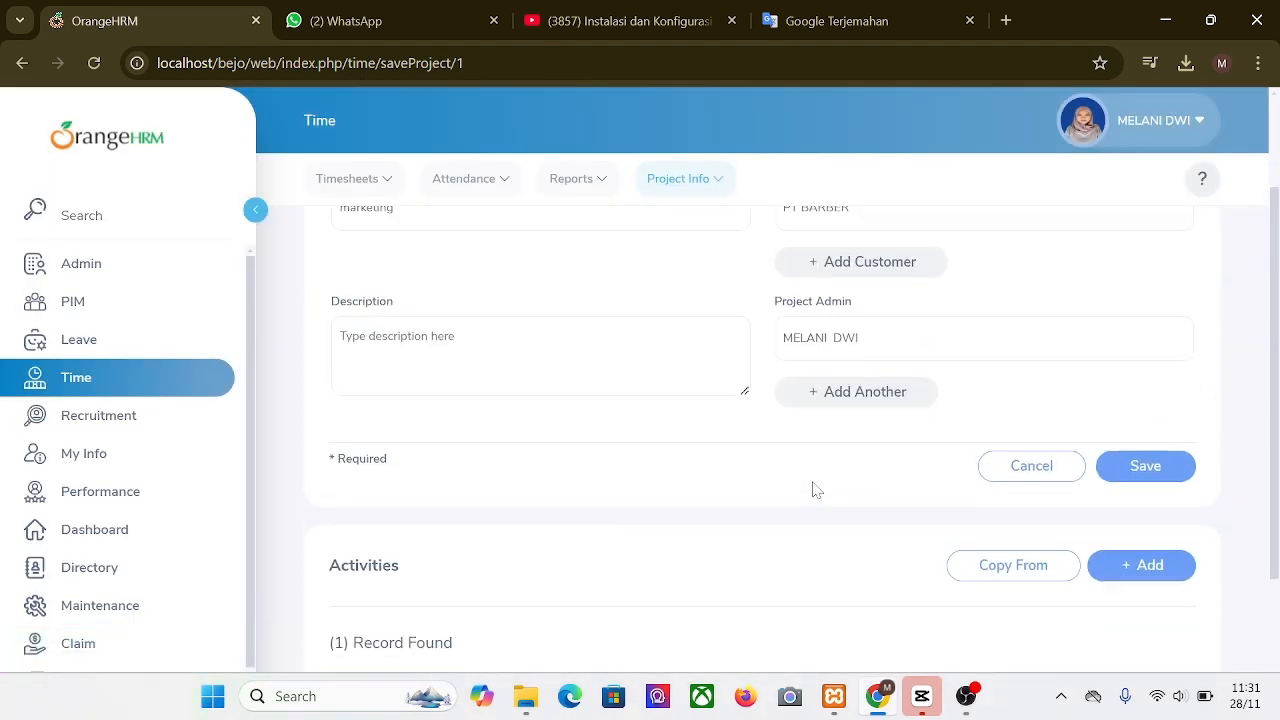
left_click(1145, 609)
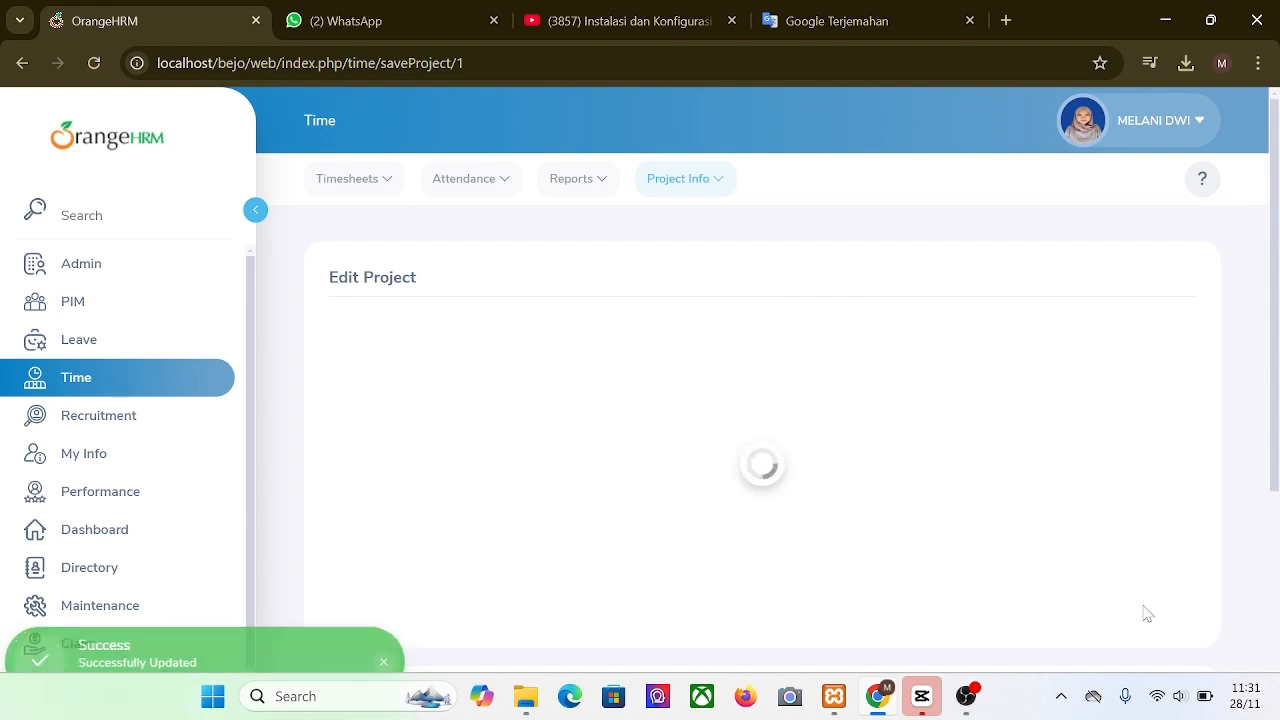
scroll(971, 563, "down", 3)
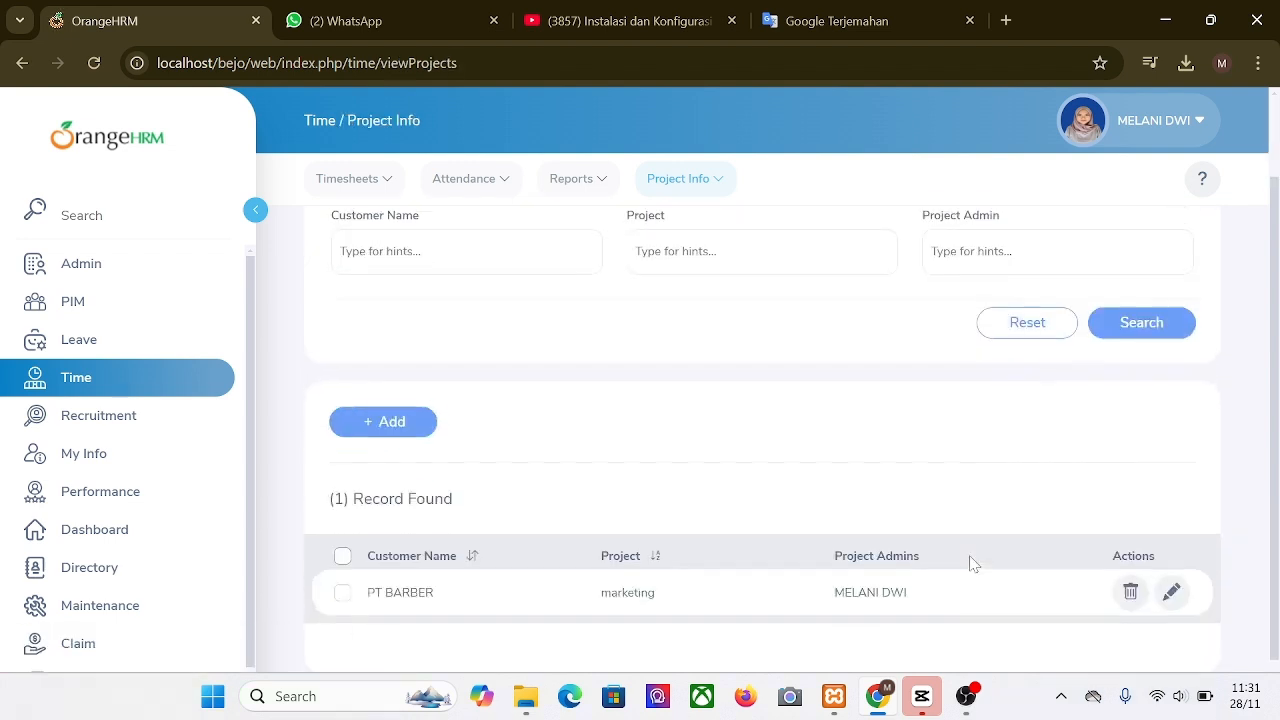
left_click(595, 186)
Step: Run the approved-only PT BARBER - marketing project report for 2024-11-29 to 2024-12-03
left_click(637, 249)
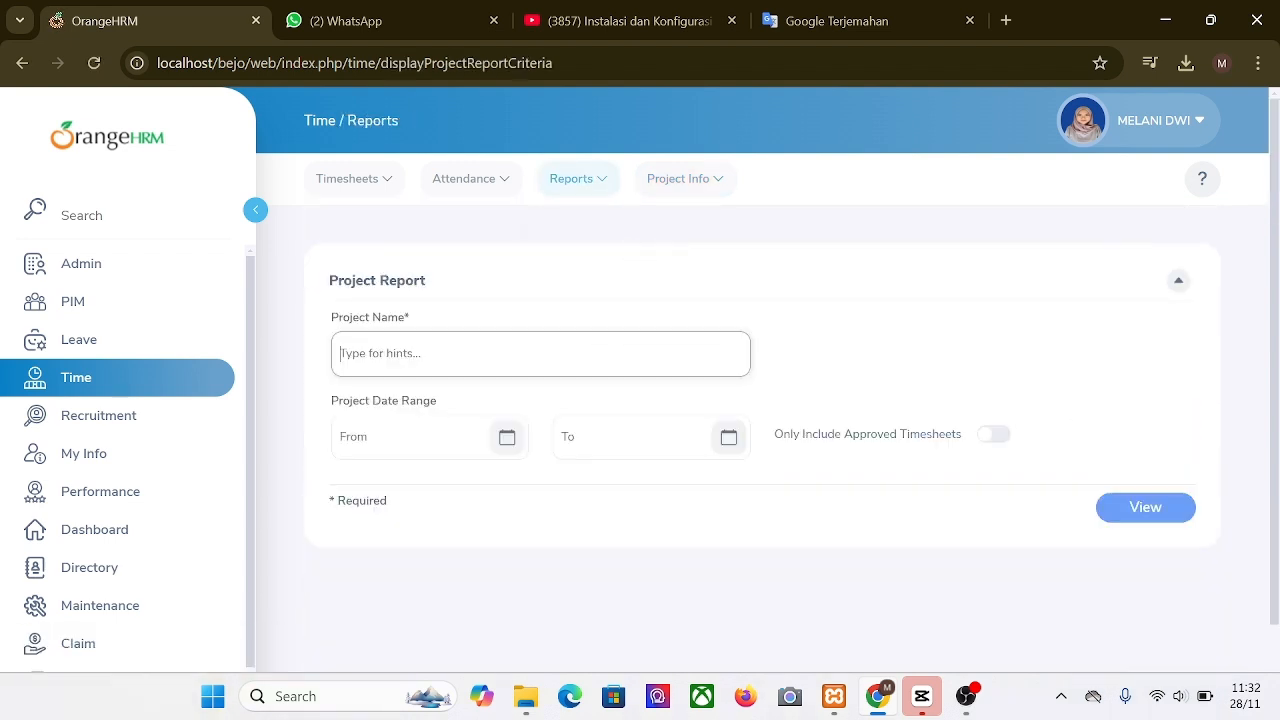
type("pt")
left_click(434, 403)
left_click(425, 437)
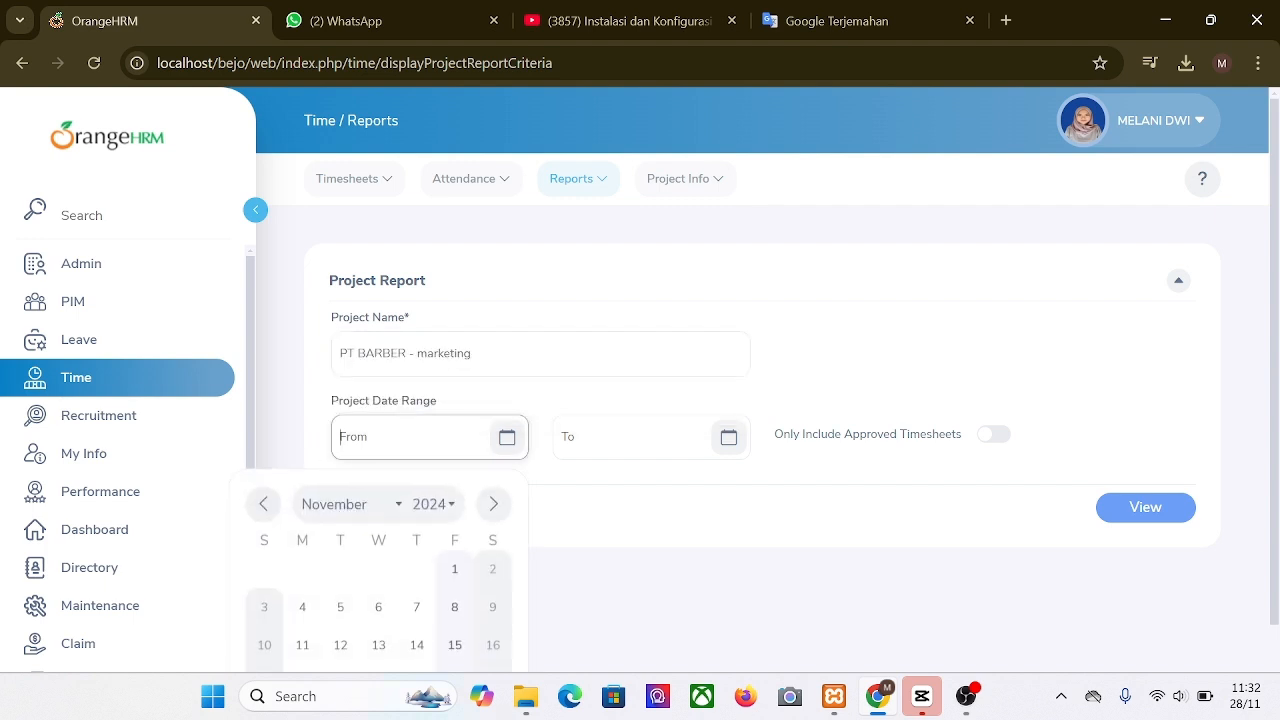
scroll(415, 591, "down", 1)
left_click(454, 617)
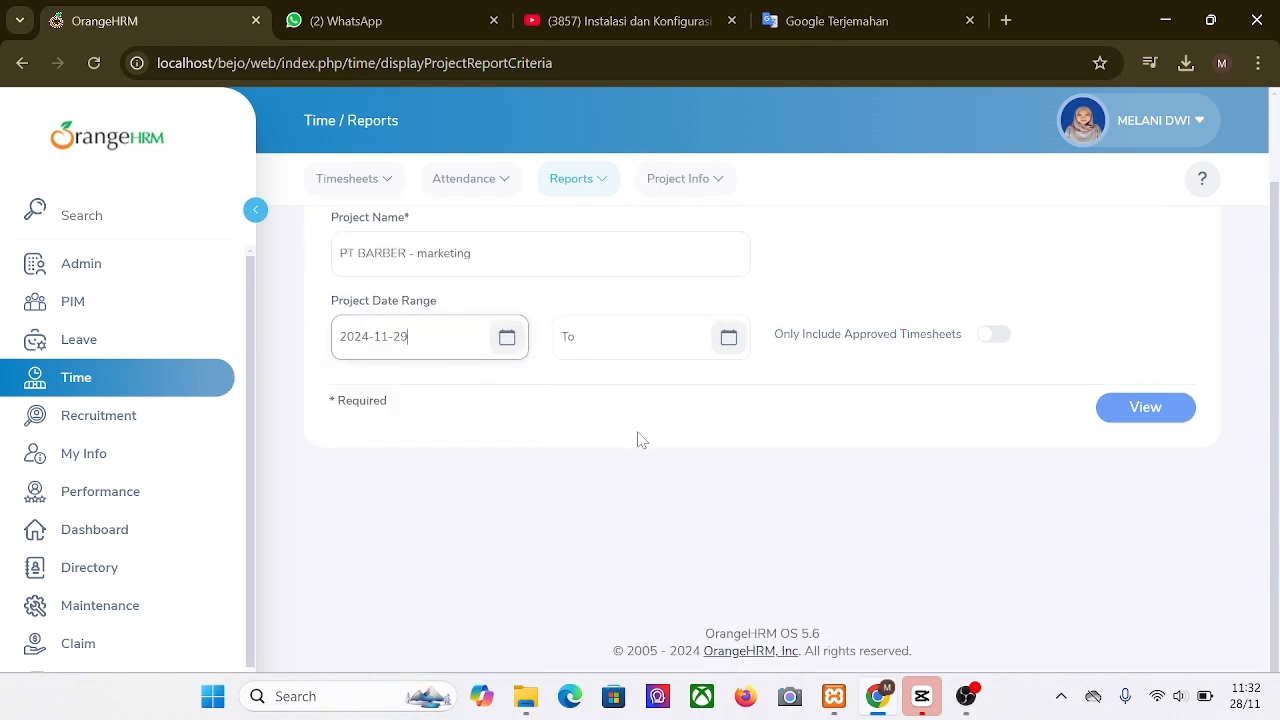
left_click(729, 337)
left_click(715, 400)
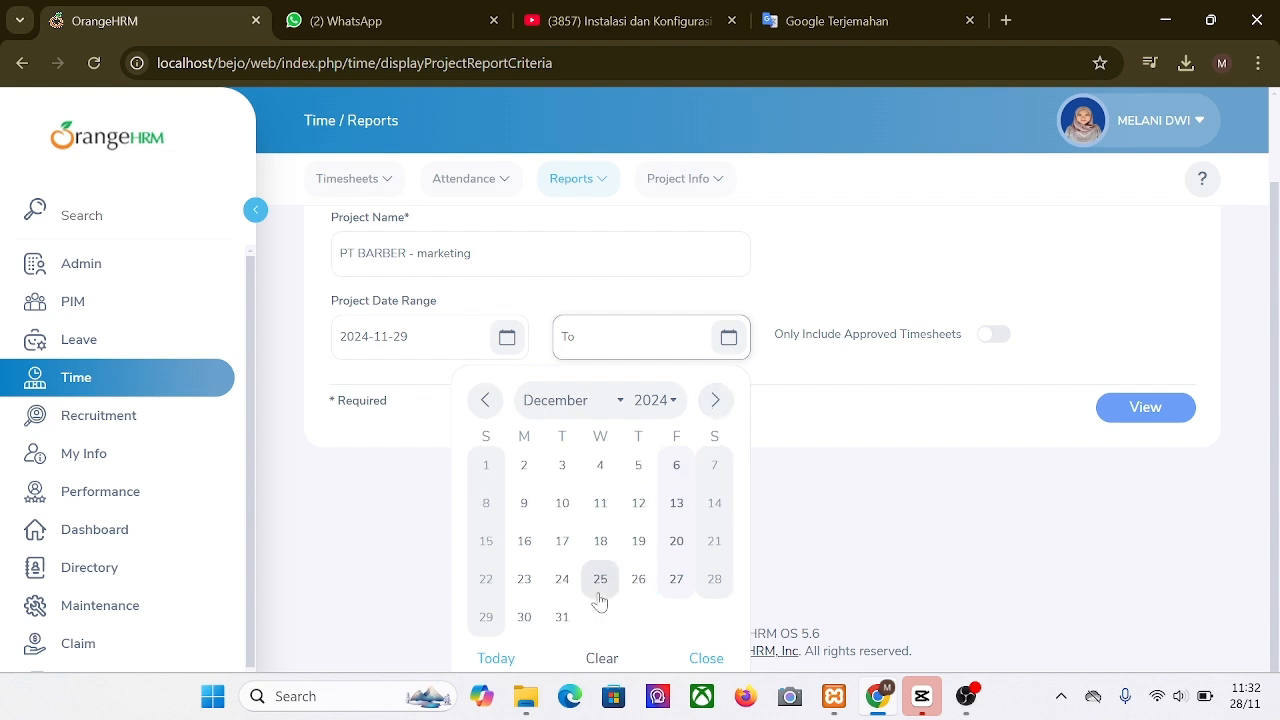
left_click(562, 466)
scroll(897, 456, "up", 1)
left_click(994, 395)
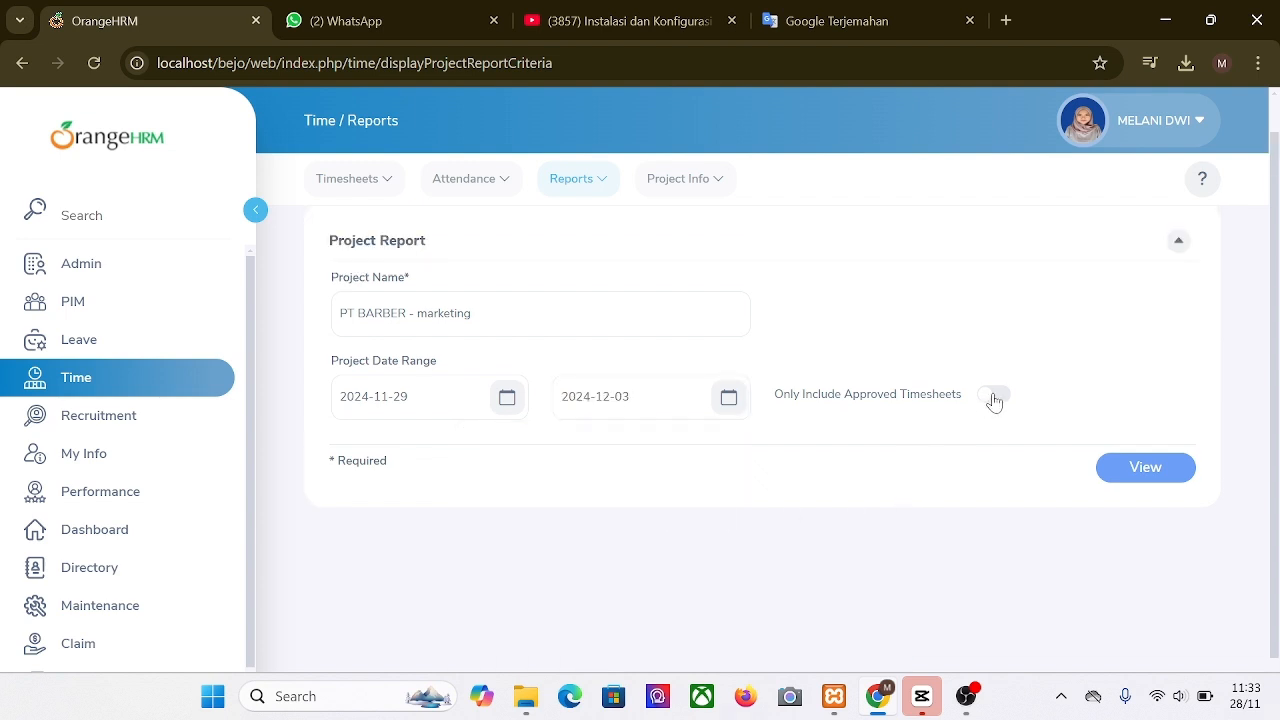
left_click(1135, 475)
scroll(963, 586, "down", 1)
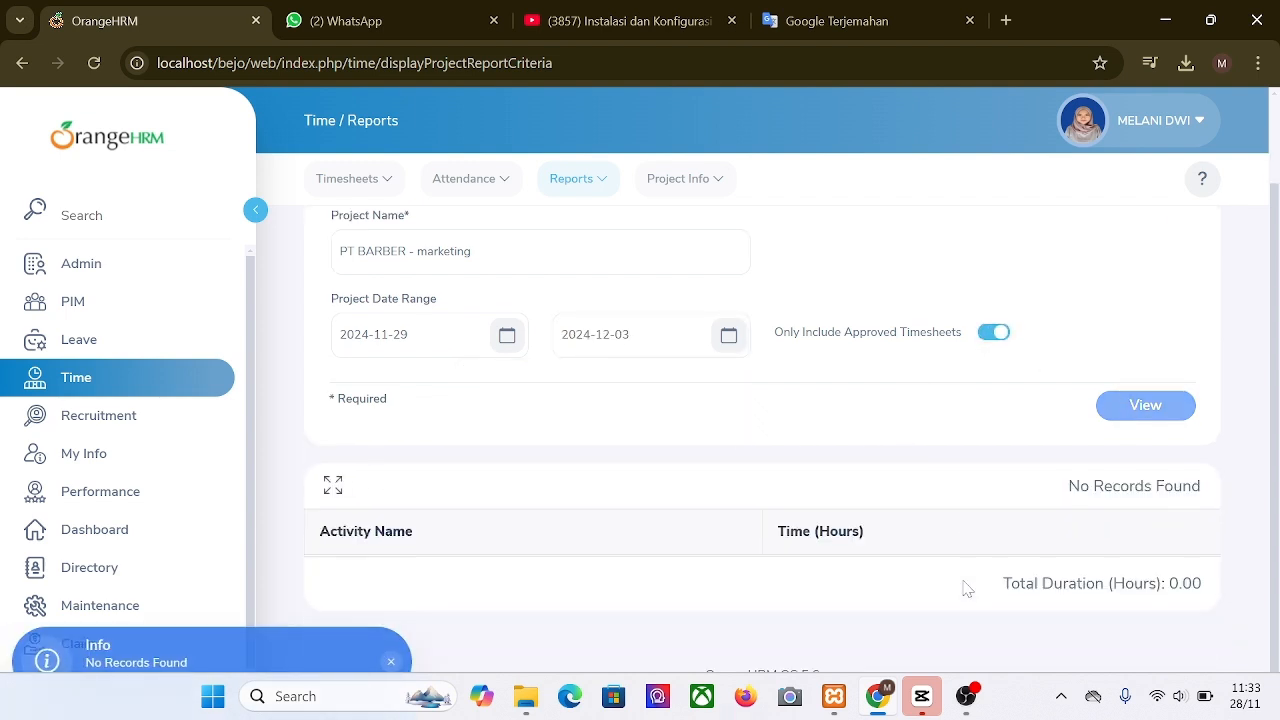
scroll(963, 586, "up", 2)
Step: Submit the current week's timesheet from My Timesheets
left_click(350, 180)
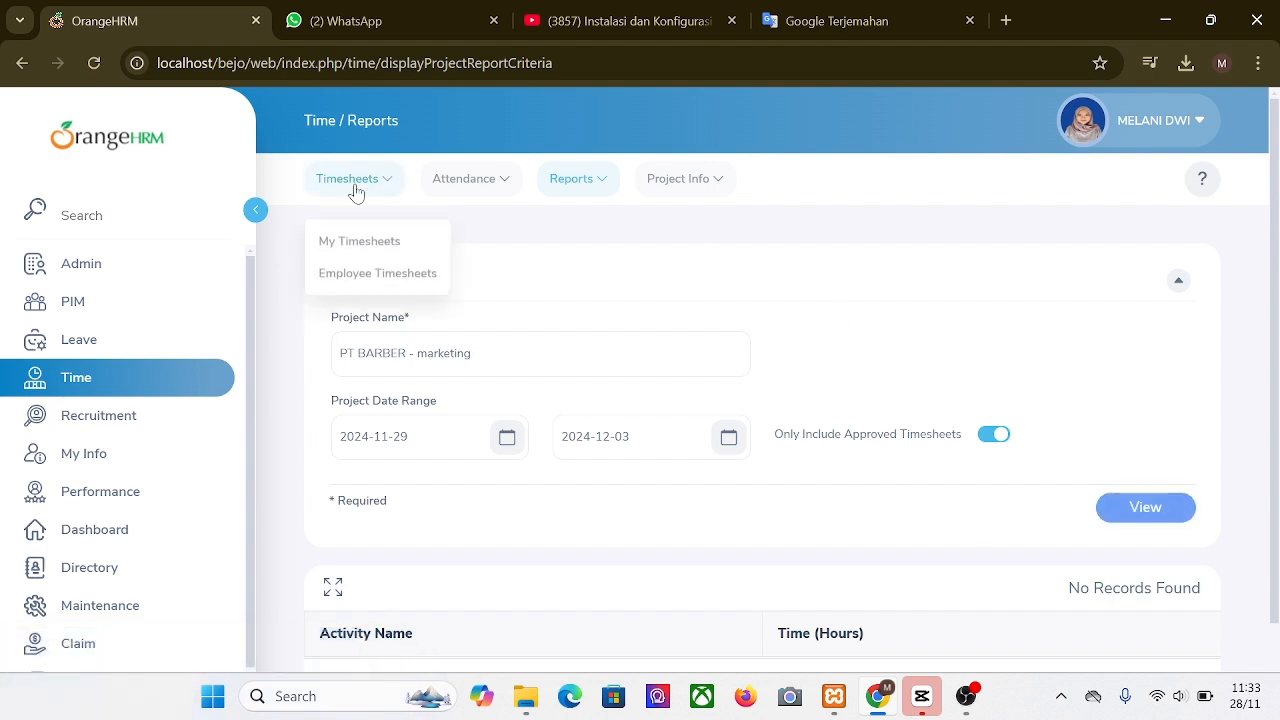
left_click(386, 240)
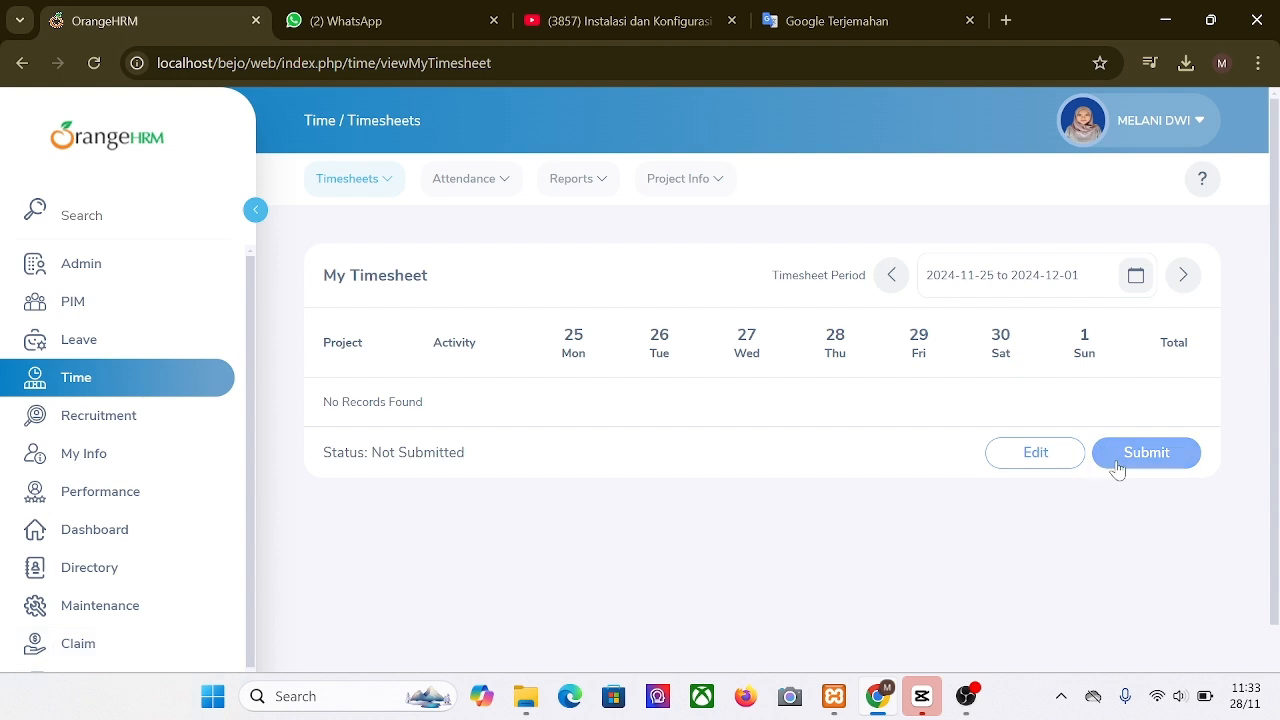
left_click(1116, 464)
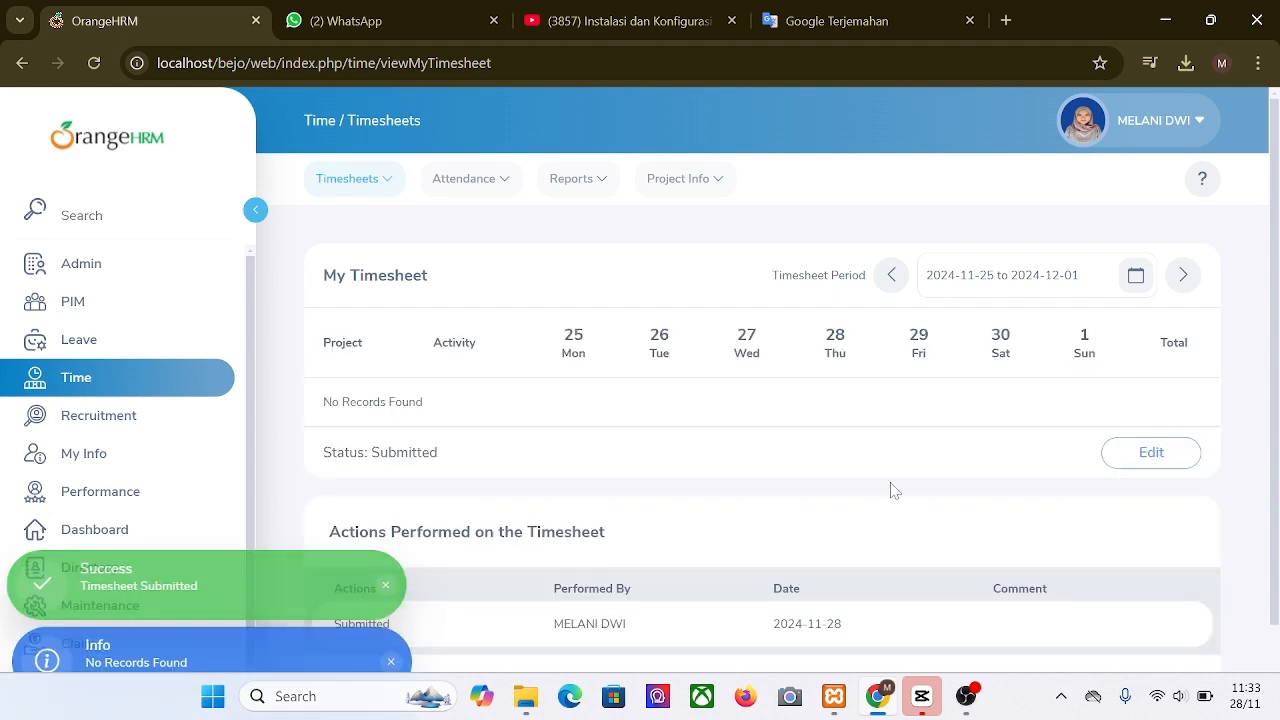
scroll(889, 486, "down", 1)
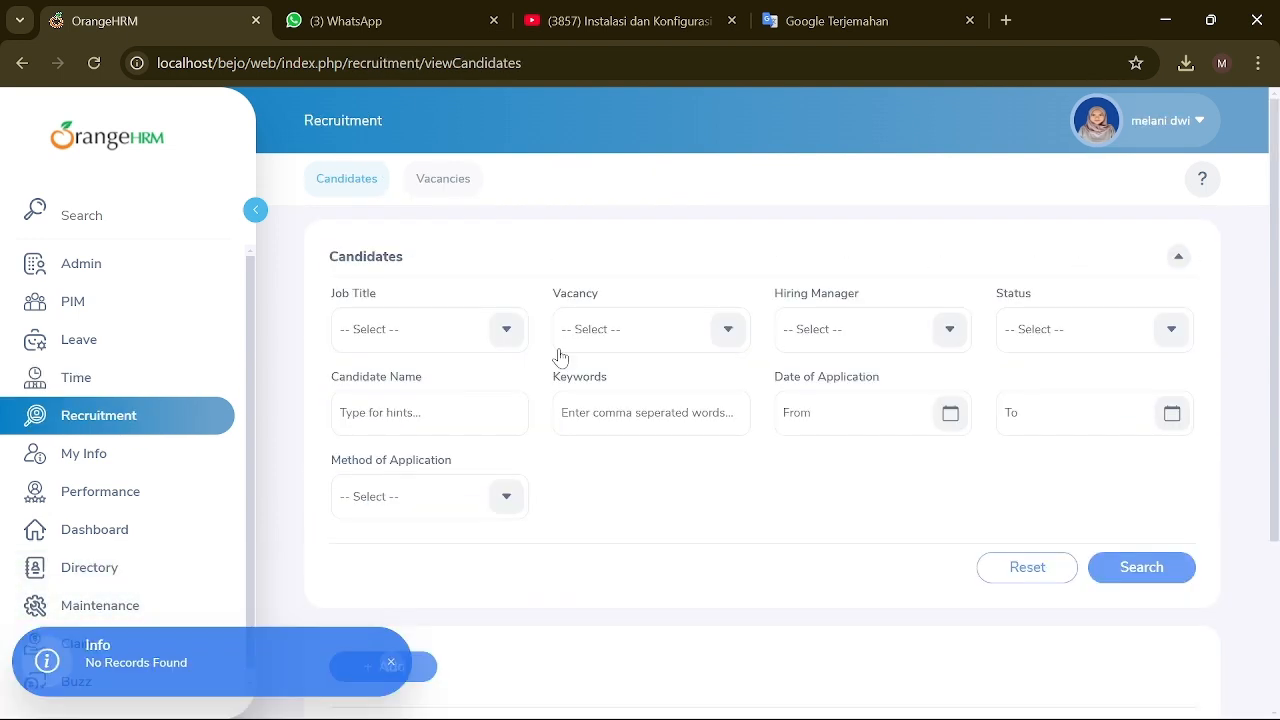
left_click(507, 331)
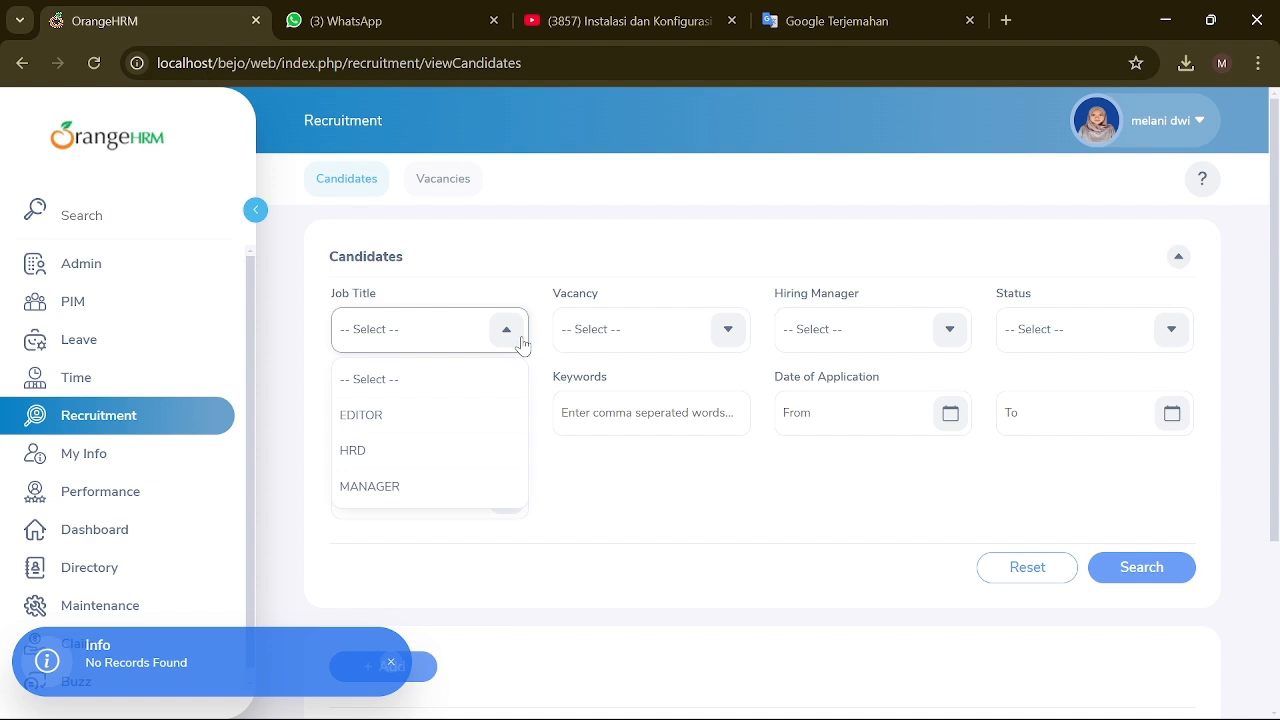
Step: Set the Job Title filter to EDITOR, leaving the candidate name filter empty after trying several names
left_click(406, 450)
left_click(432, 340)
left_click(420, 414)
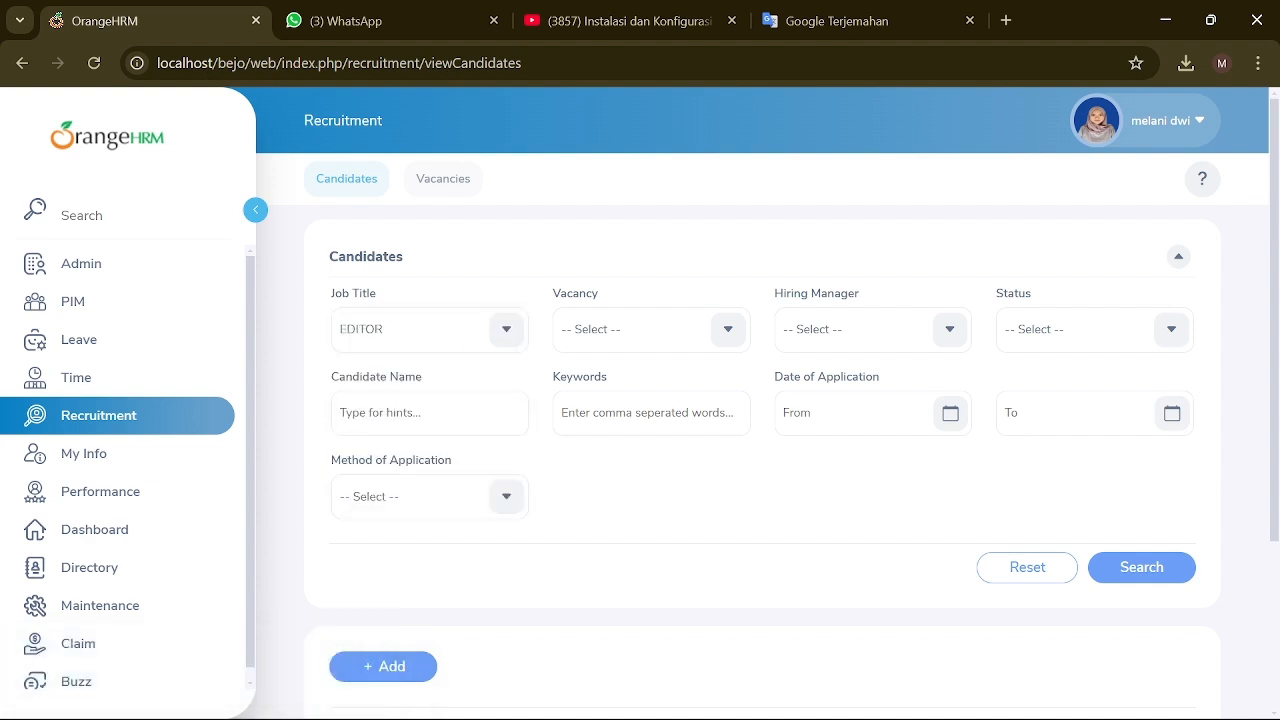
left_click(724, 337)
left_click(495, 396)
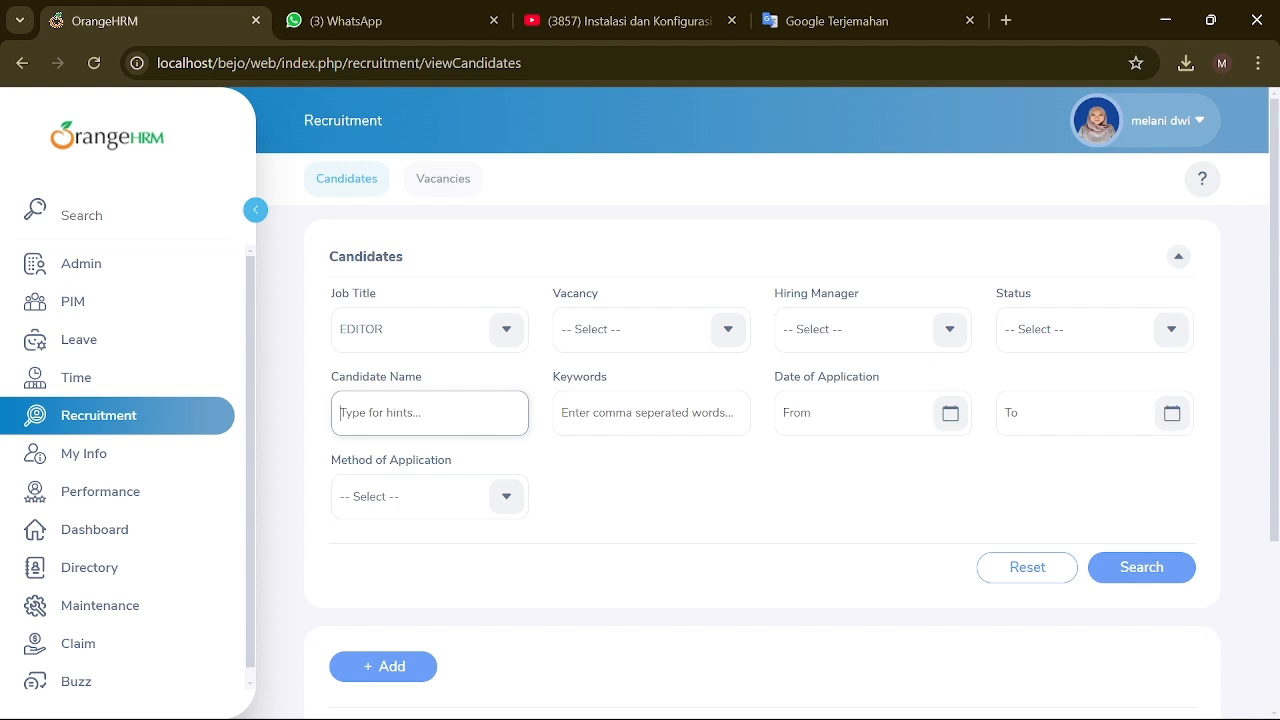
type("Henr")
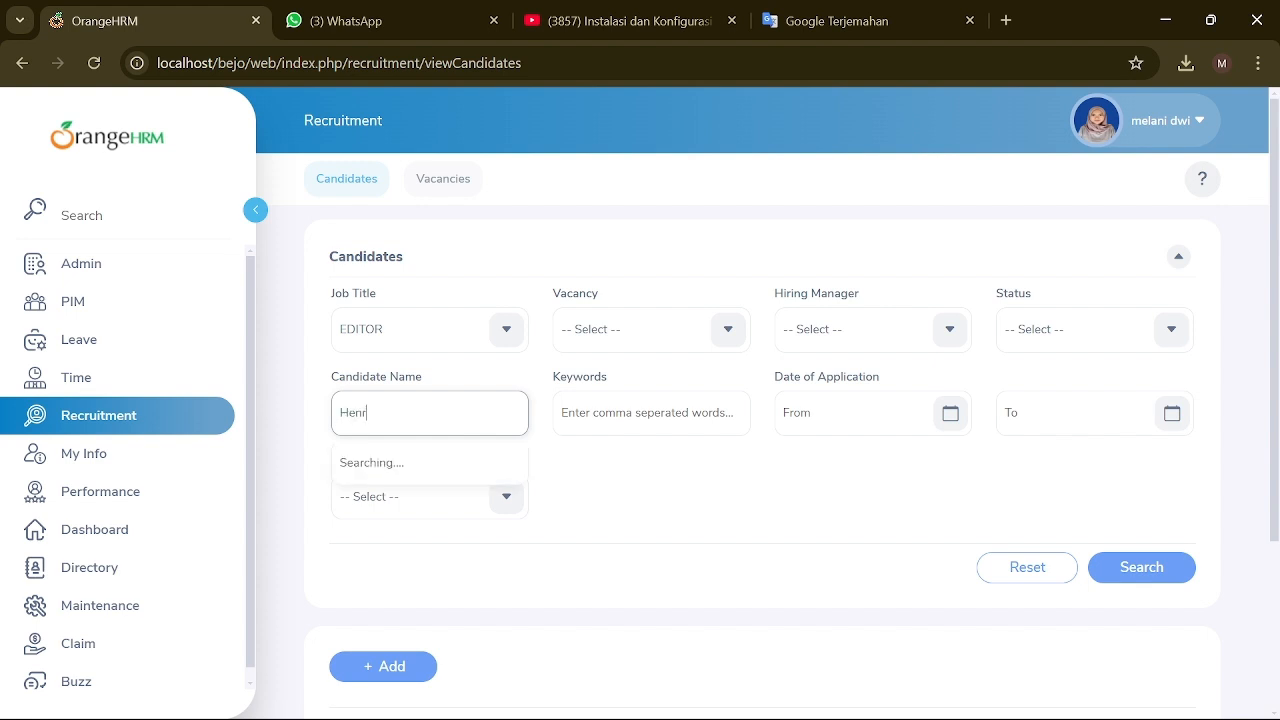
left_click(660, 587)
key("BackSpace")
key("BackSpace")
key("BackSpace")
key("BackSpace")
key("BackSpace")
key("BackSpace")
key("BackSpace")
key("BackSpace")
key("BackSpace")
key("BackSpace")
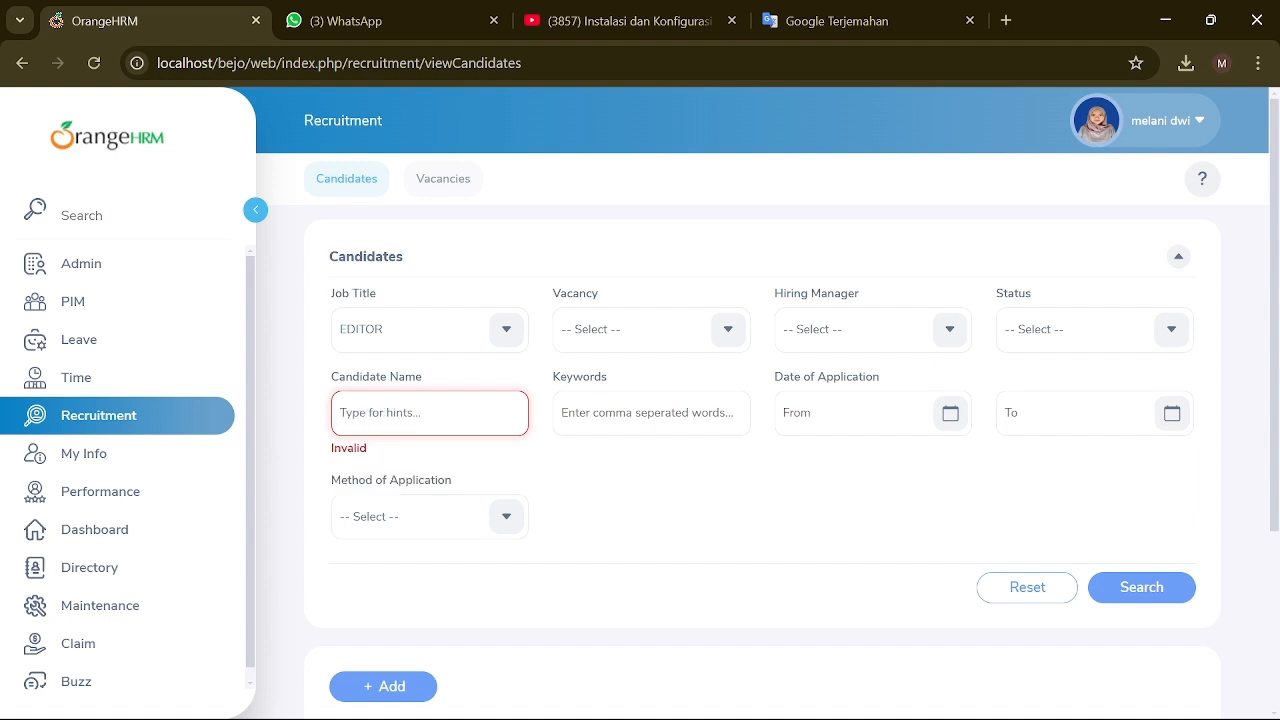
type("melani")
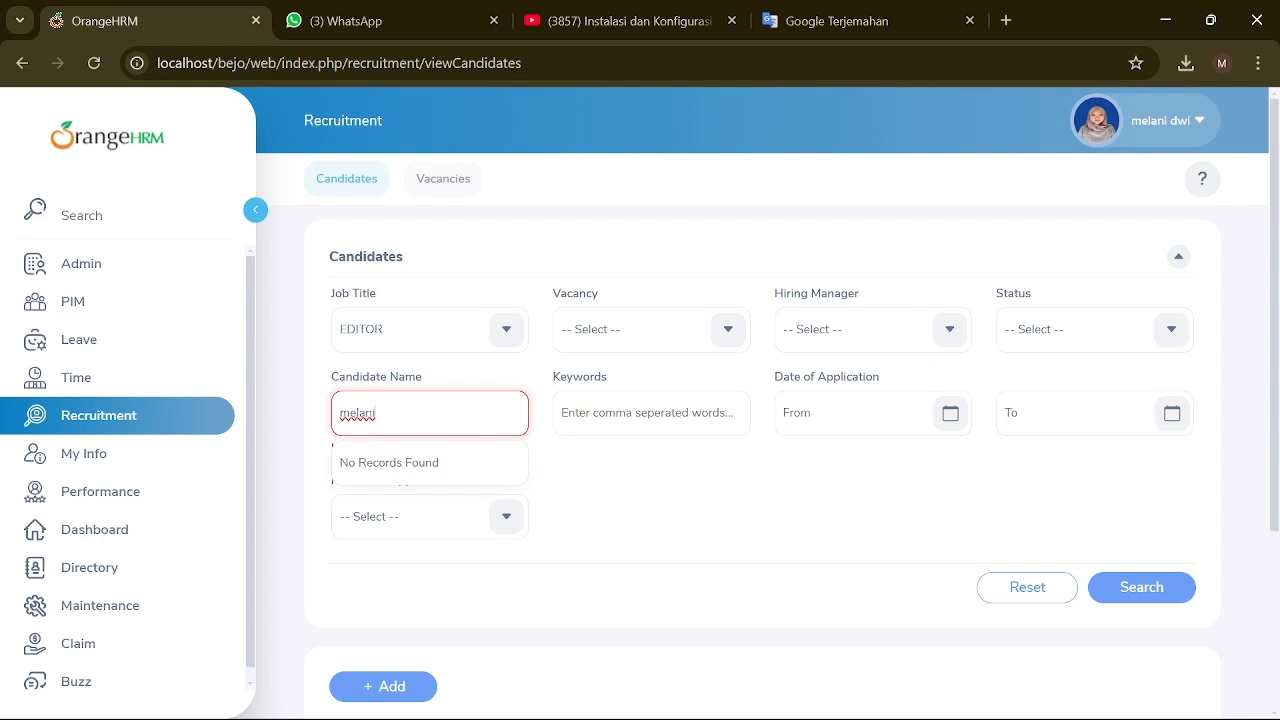
key("BackSpace")
key("BackSpace")
key("BackSpace")
key("BackSpace")
key("BackSpace")
key("BackSpace")
type("Byu")
key("BackSpace")
key("BackSpace")
type("ay")
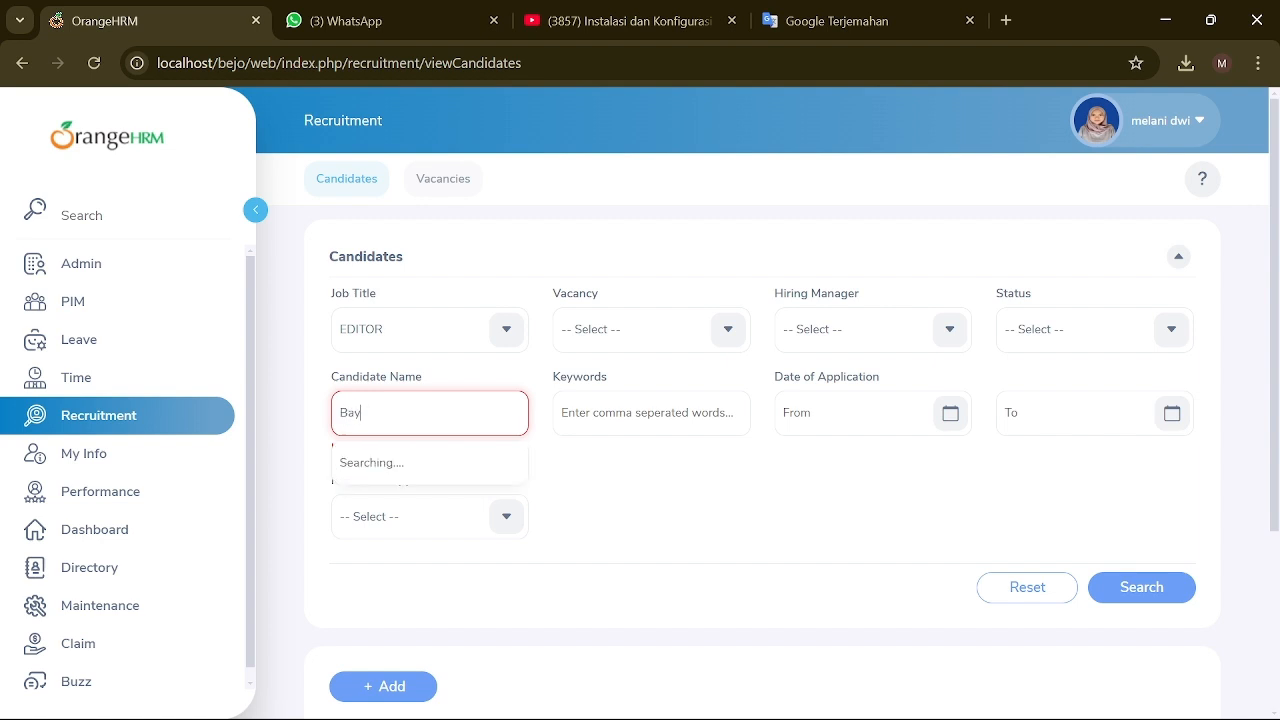
key("BackSpace")
key("BackSpace")
key("BackSpace")
key("BackSpace")
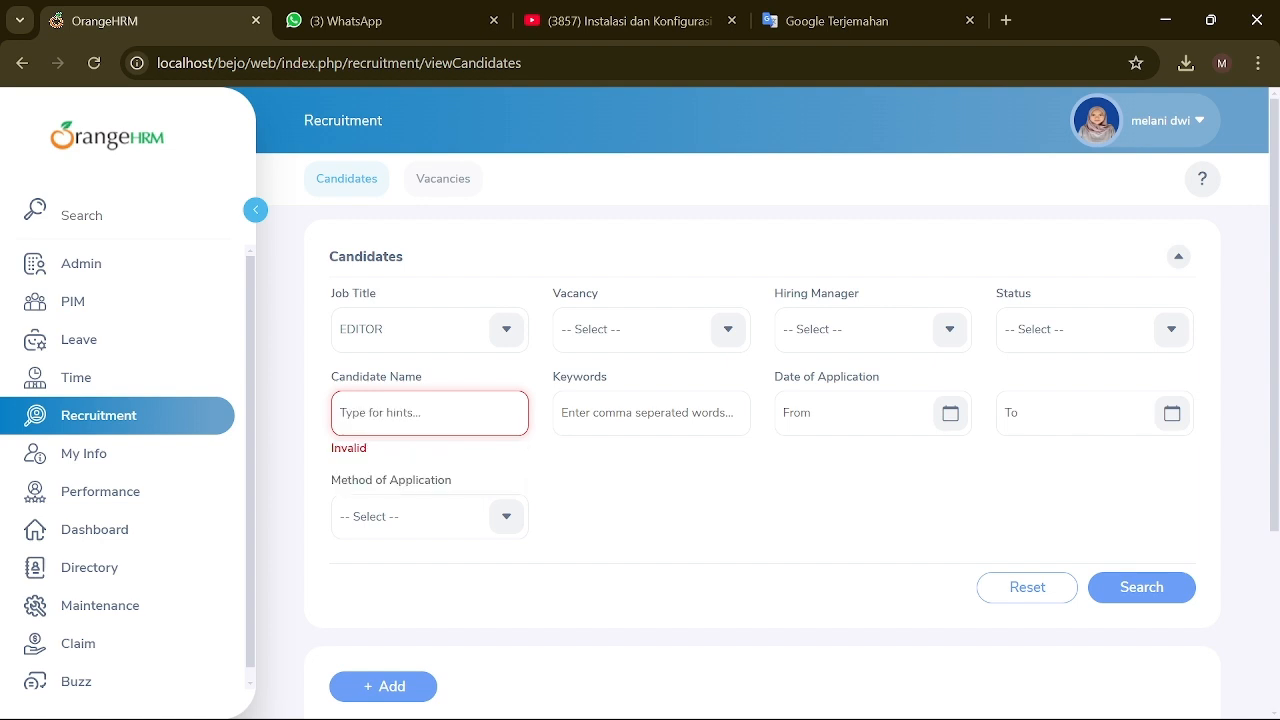
Step: Set Method of Application to Manual and enter the keyword 'editing'
left_click(503, 498)
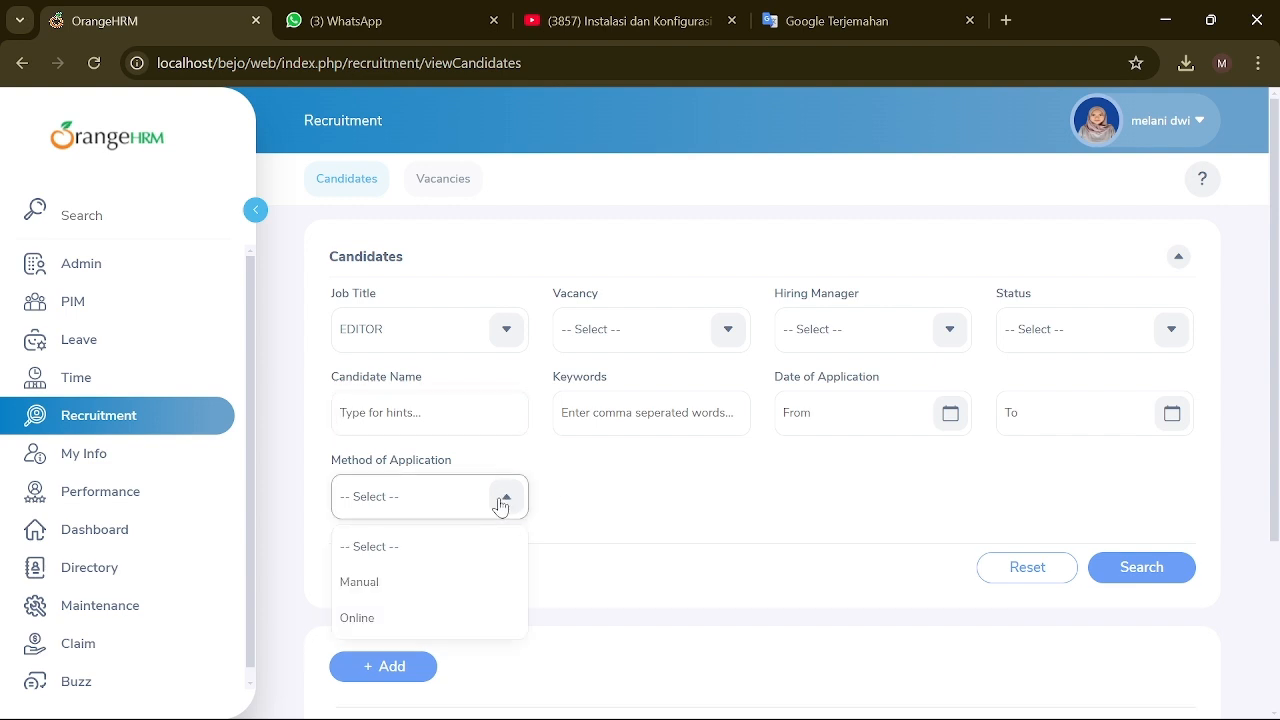
left_click(427, 588)
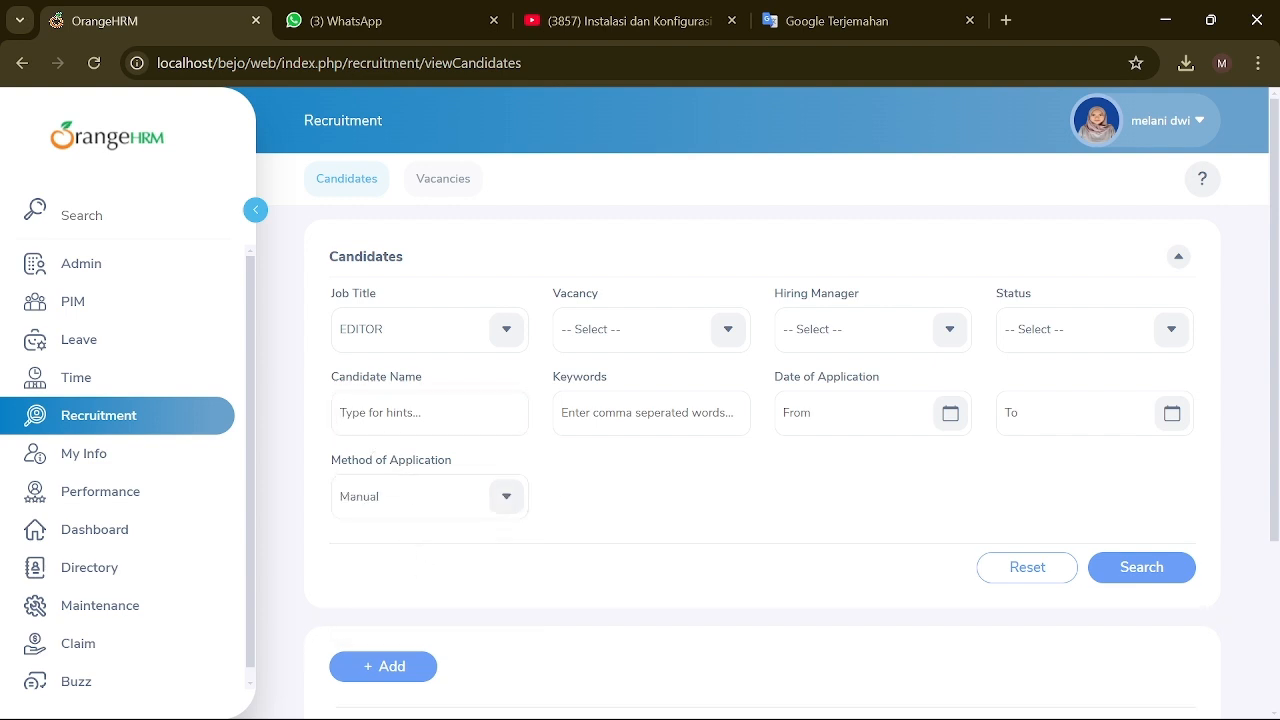
left_click(723, 329)
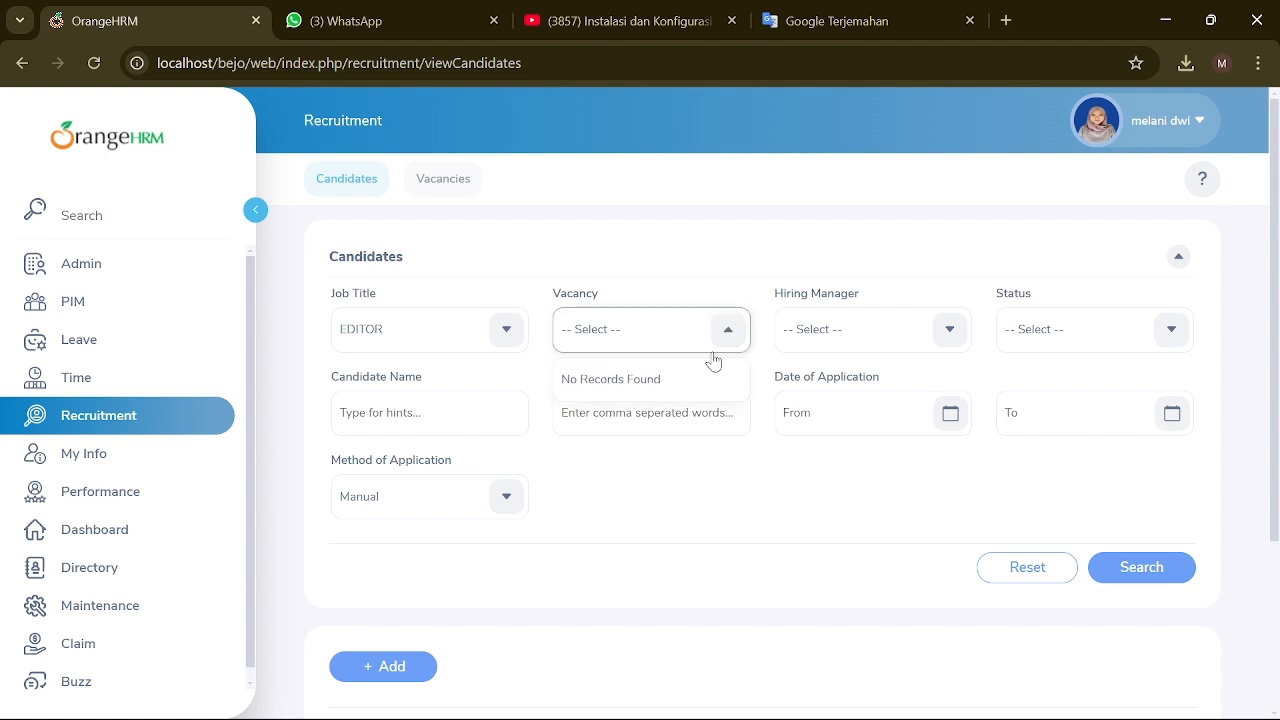
left_click(645, 390)
left_click(650, 412)
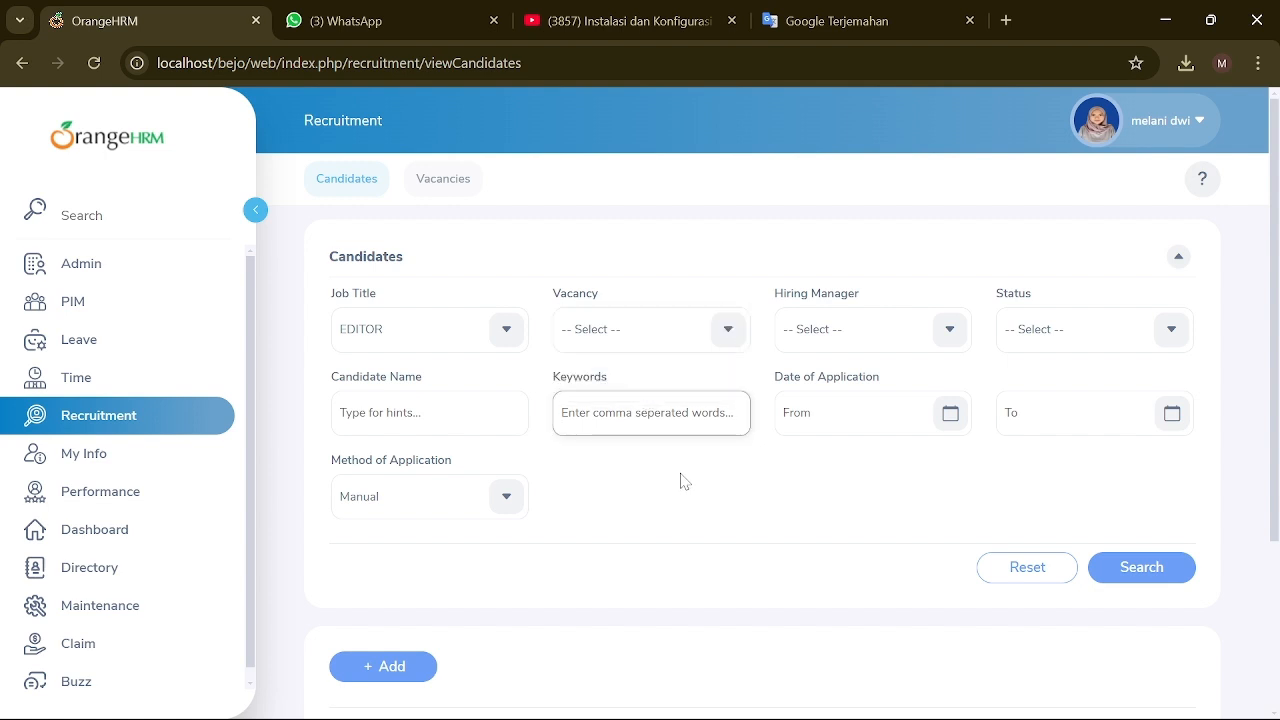
type("editing")
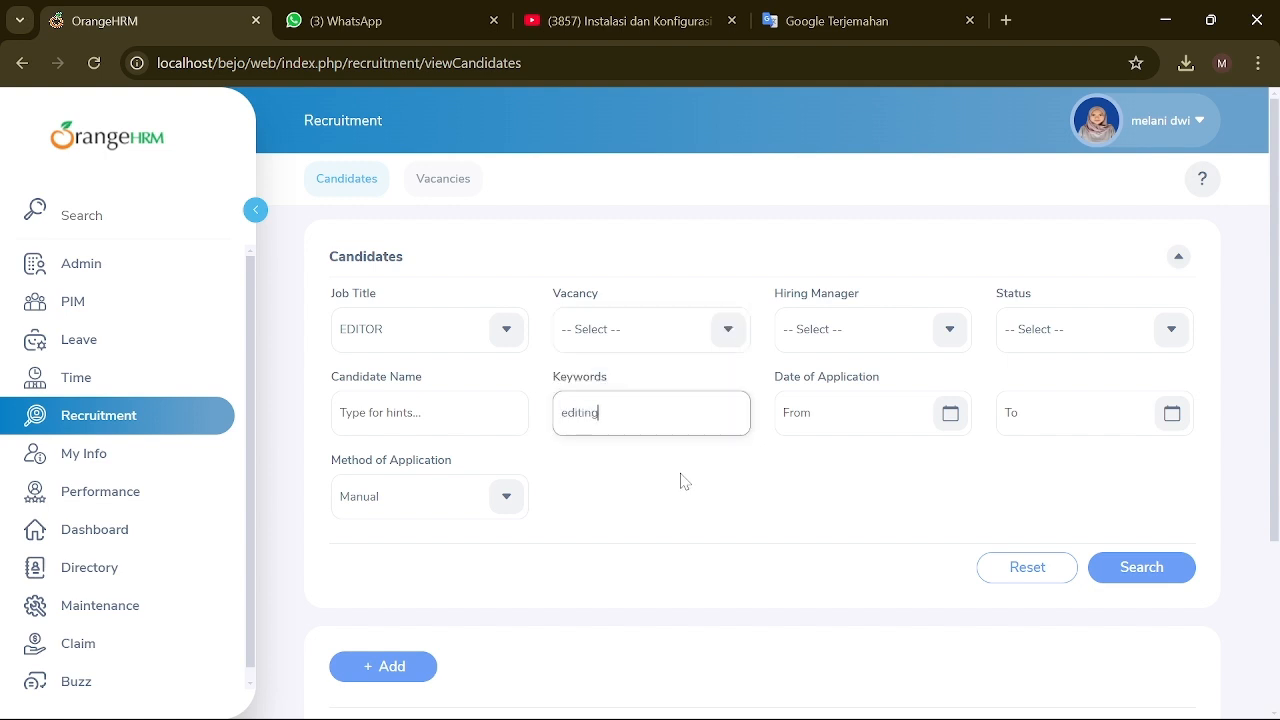
left_click(950, 329)
left_click(946, 494)
Step: Set the application date range to 2024-11-29 through 2024-12-24 with the date picker
left_click(952, 416)
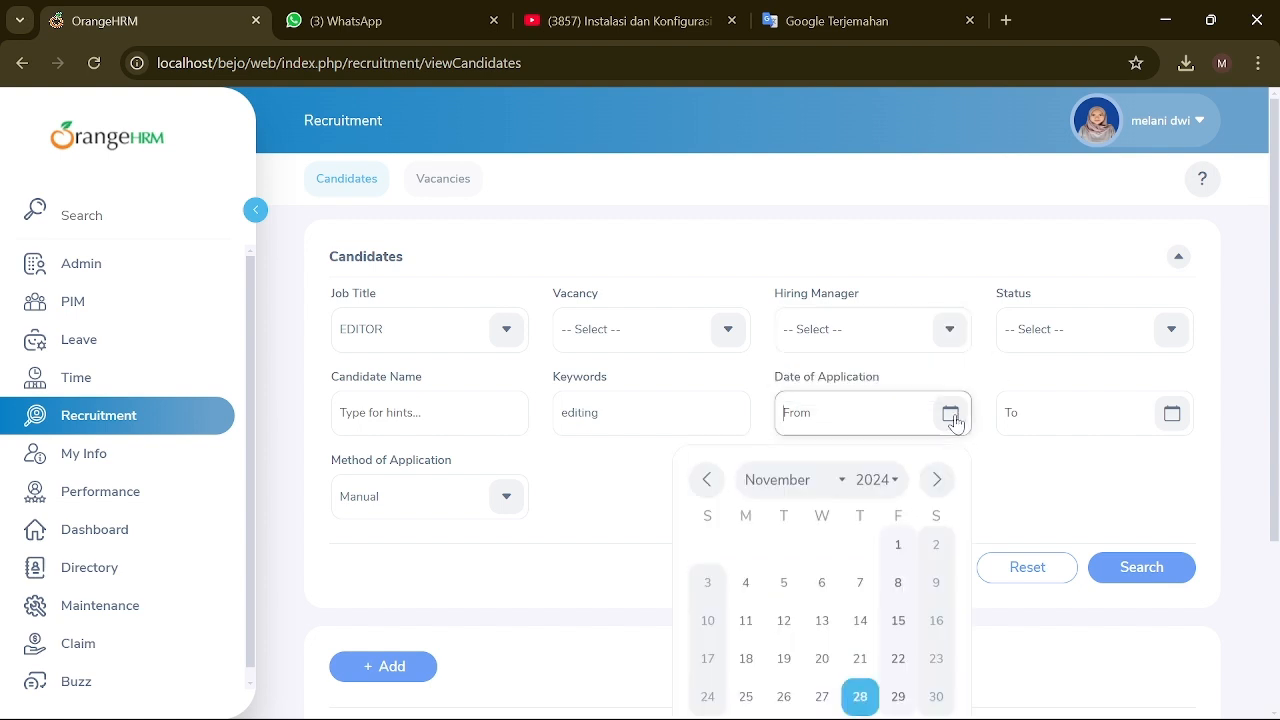
left_click(897, 693)
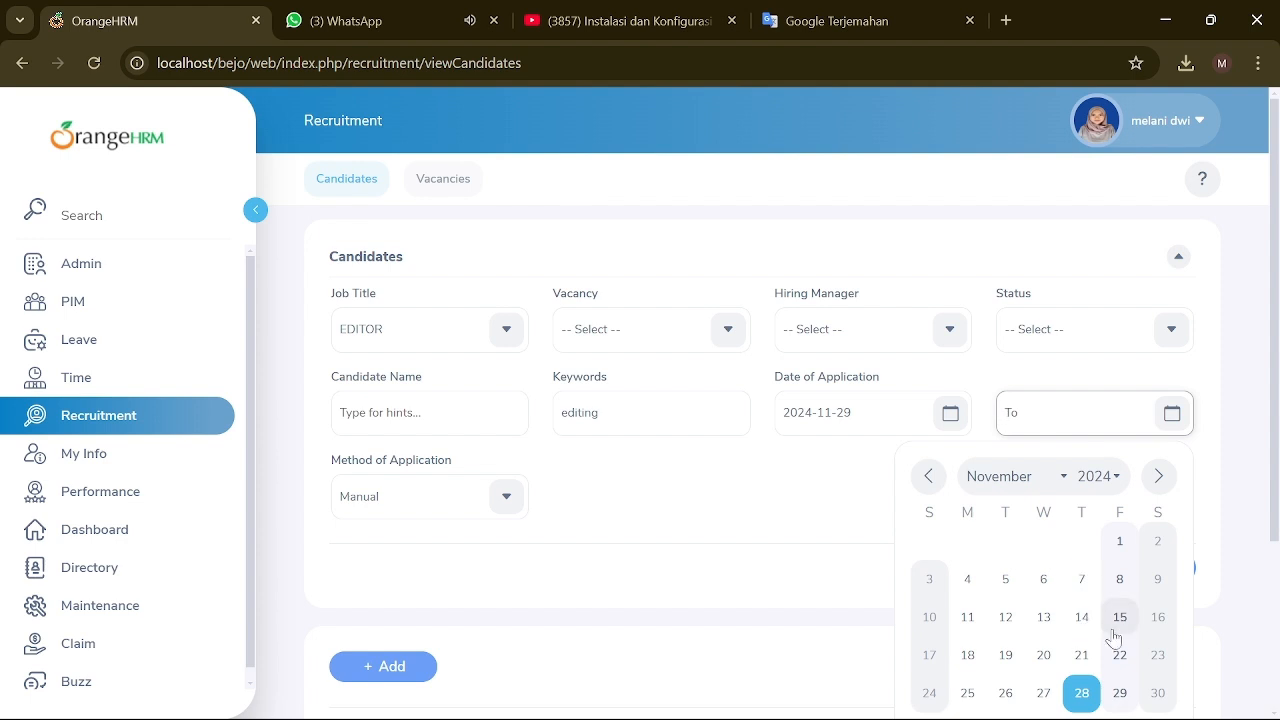
scroll(1120, 600, "down", 2)
left_click(1158, 276)
left_click(1005, 455)
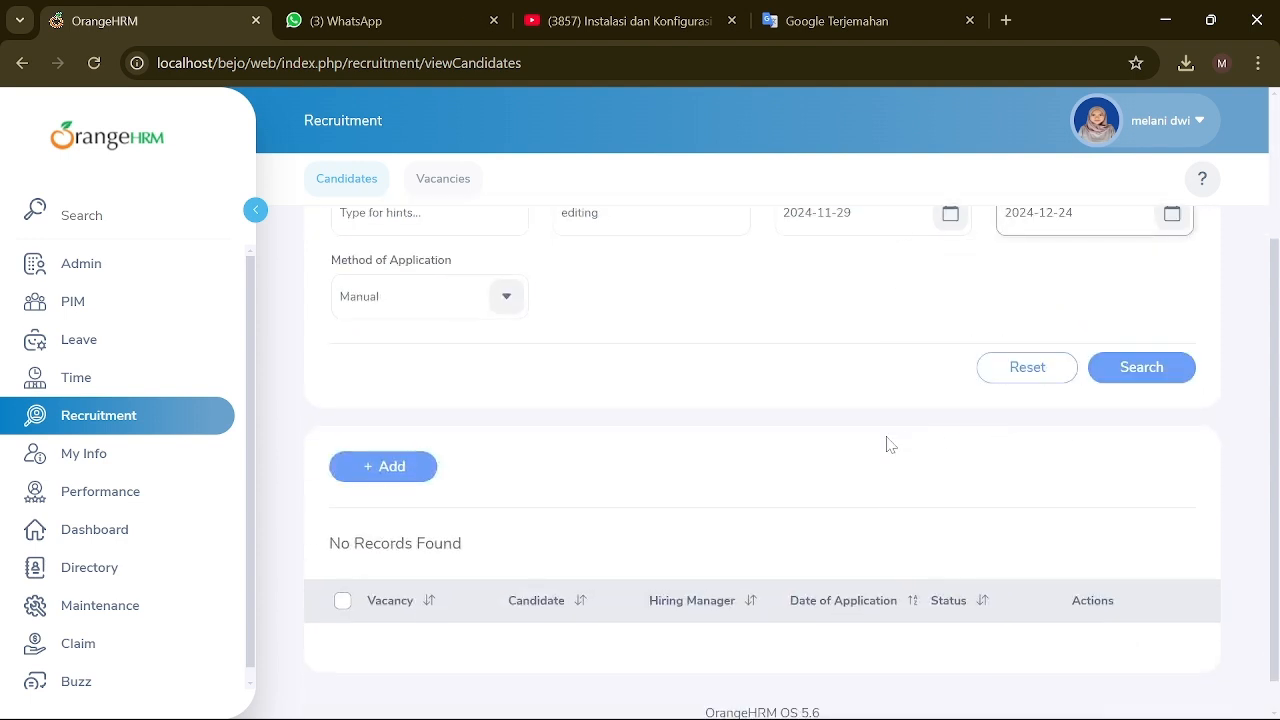
scroll(900, 400, "up", 2)
scroll(641, 414, "up", 1)
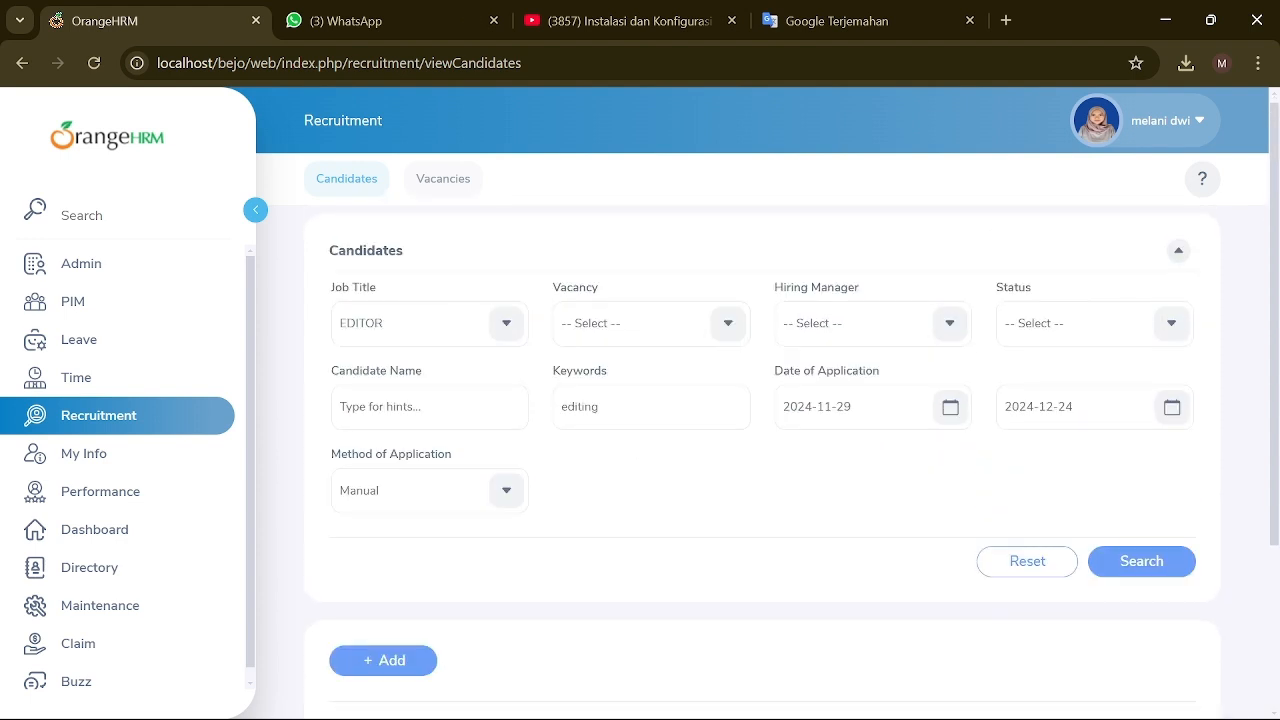
scroll(534, 449, "down", 2)
scroll(677, 389, "up", 2)
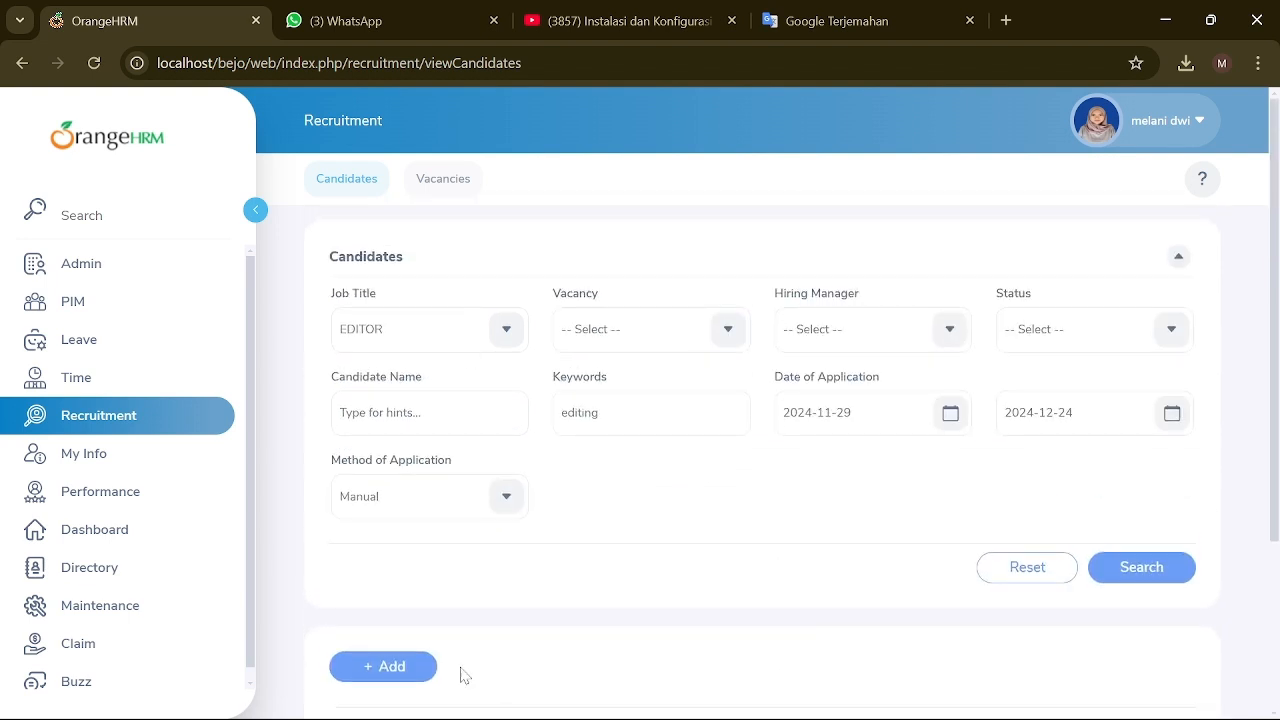
Step: Start a new candidate and enter the candidate's first and last name, leaving the empty vacancy unset
left_click(421, 666)
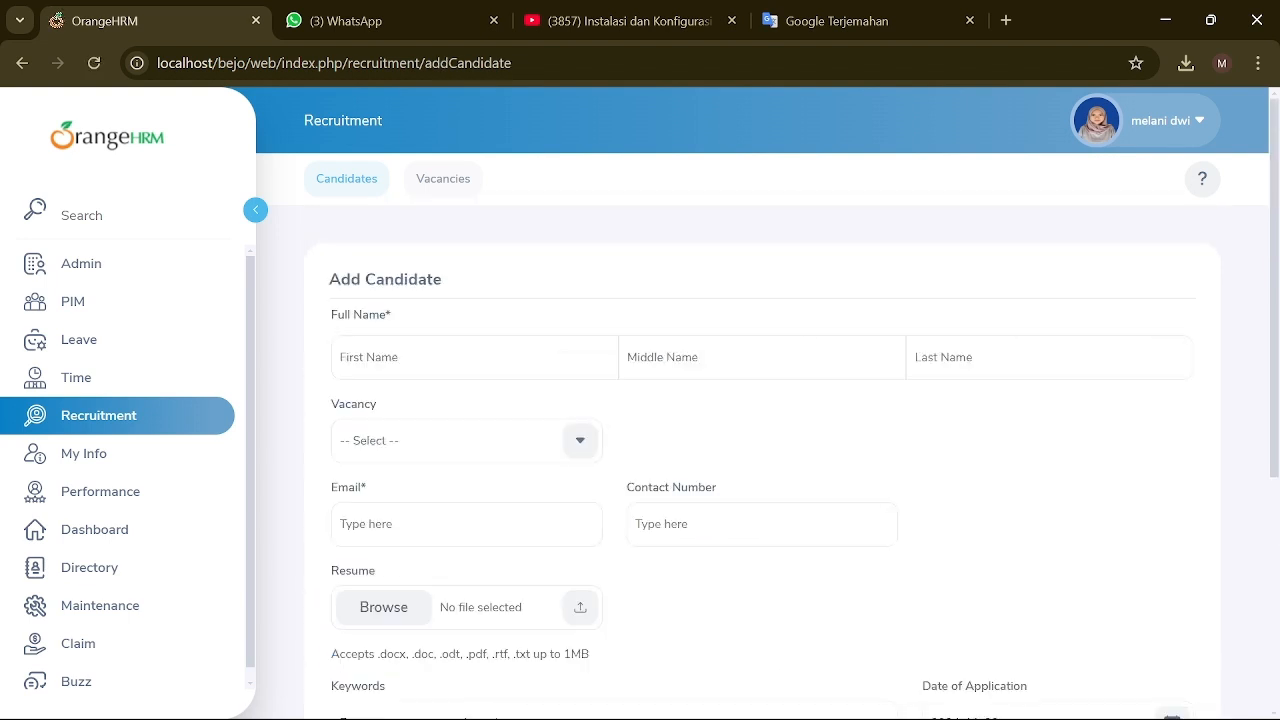
left_click(450, 358)
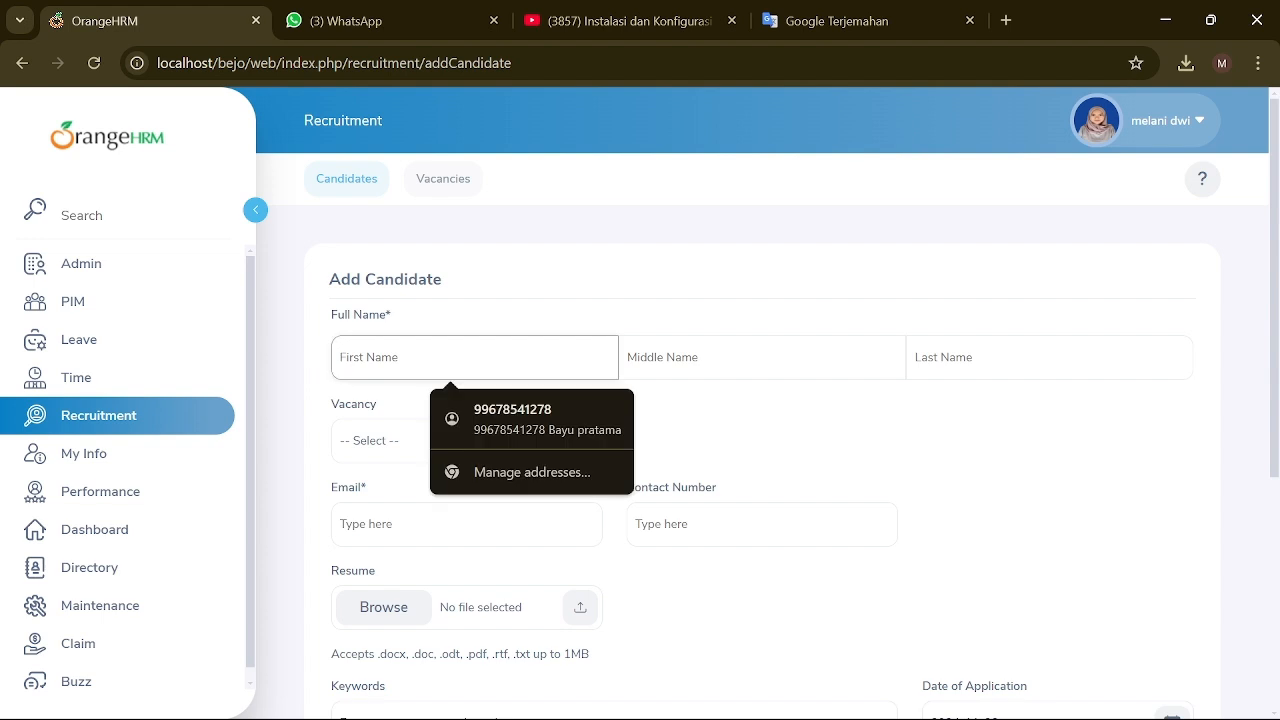
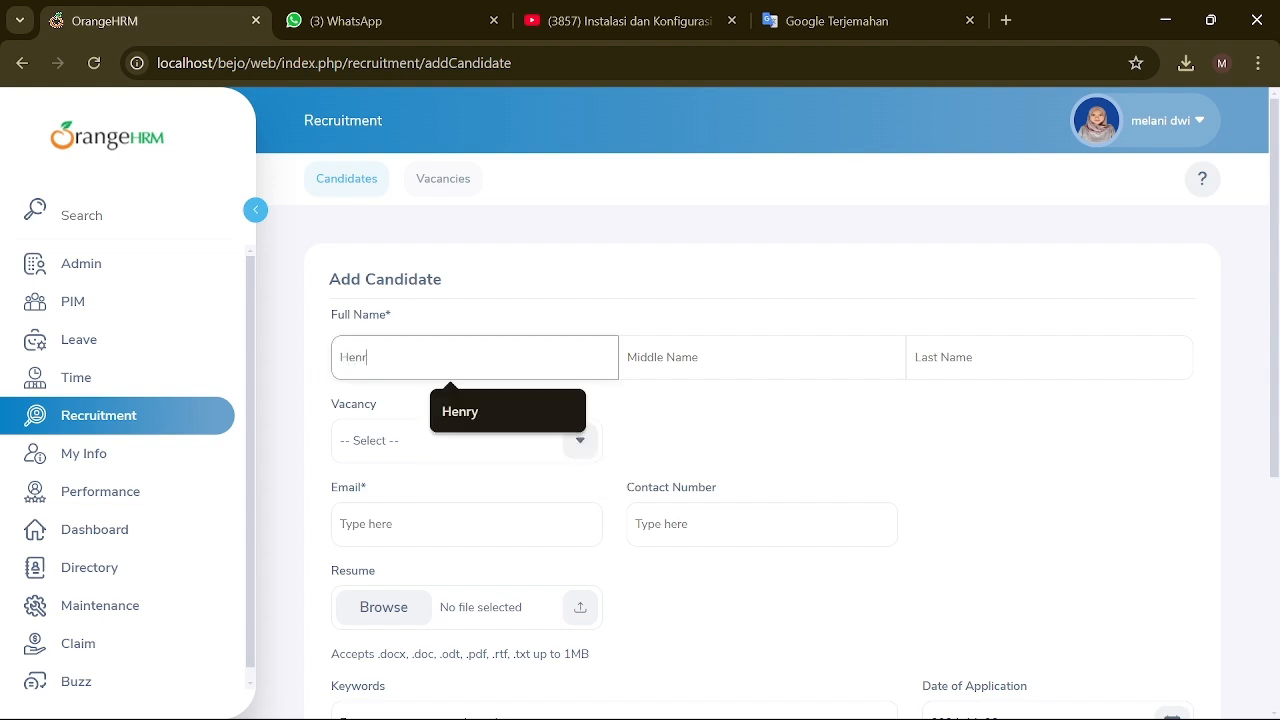
left_click(586, 437)
left_click(414, 437)
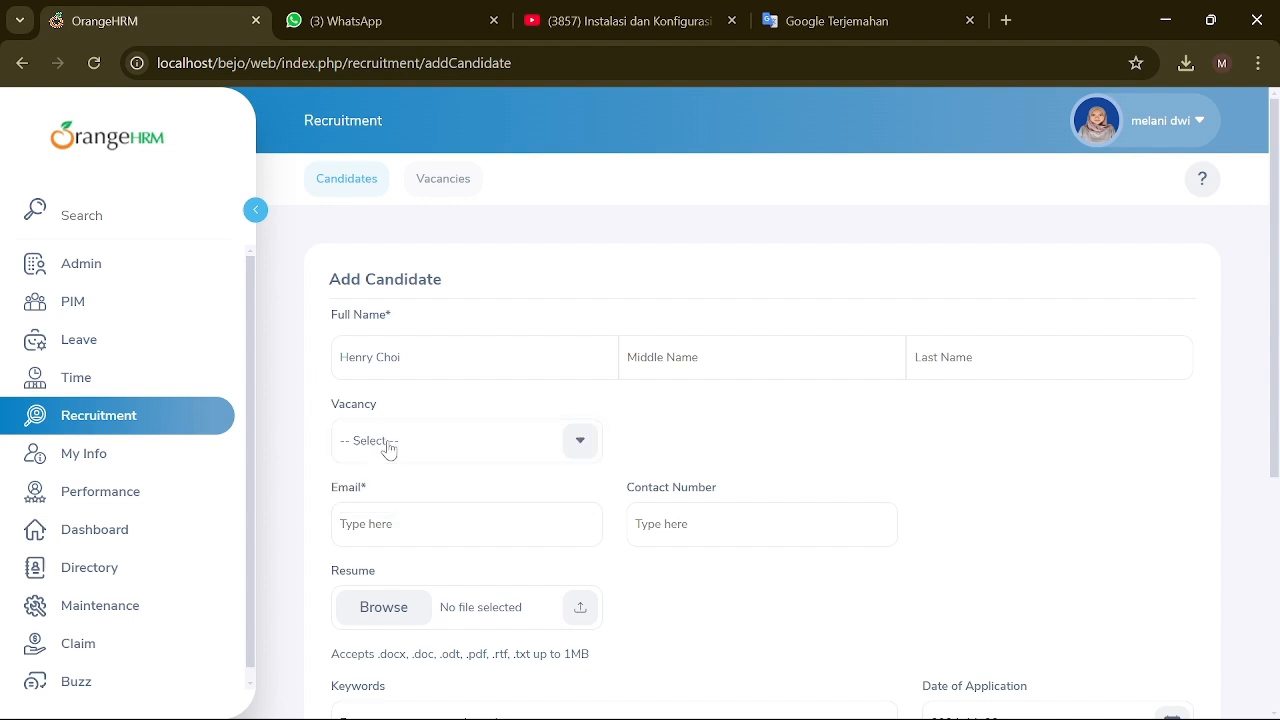
left_click(388, 449)
left_click(424, 490)
left_click(401, 357)
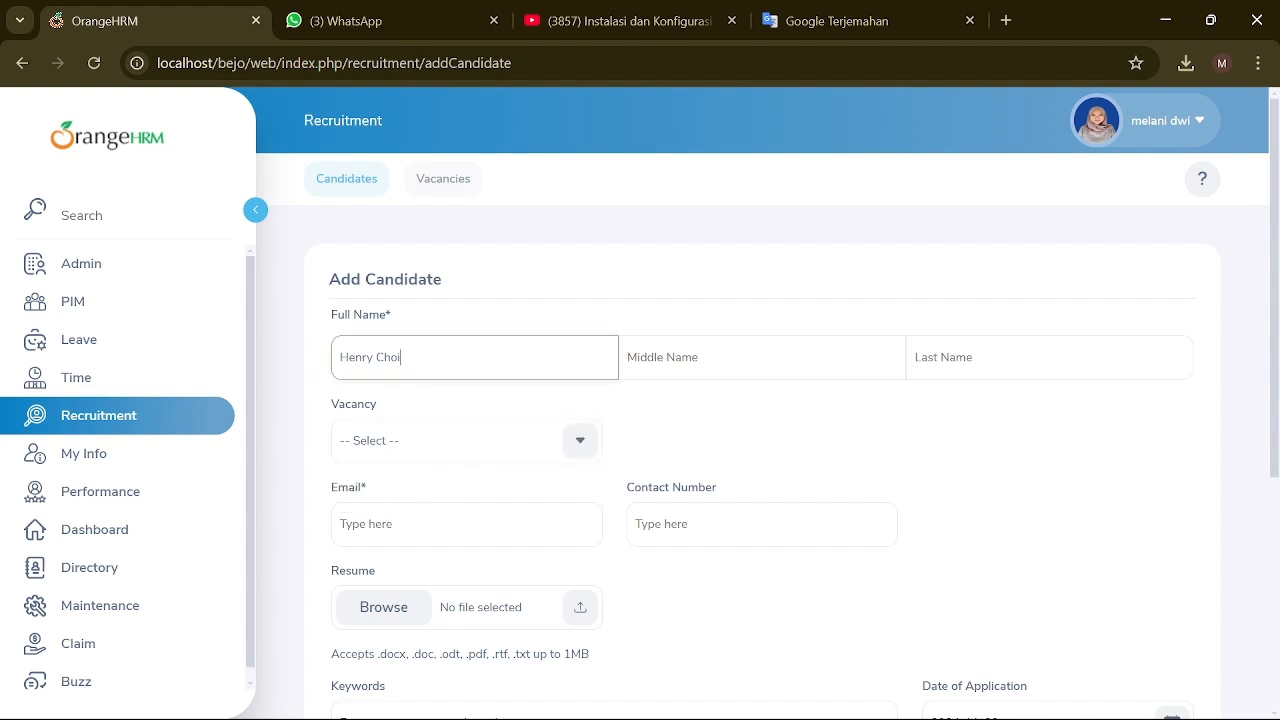
left_click(916, 365)
type("Choi")
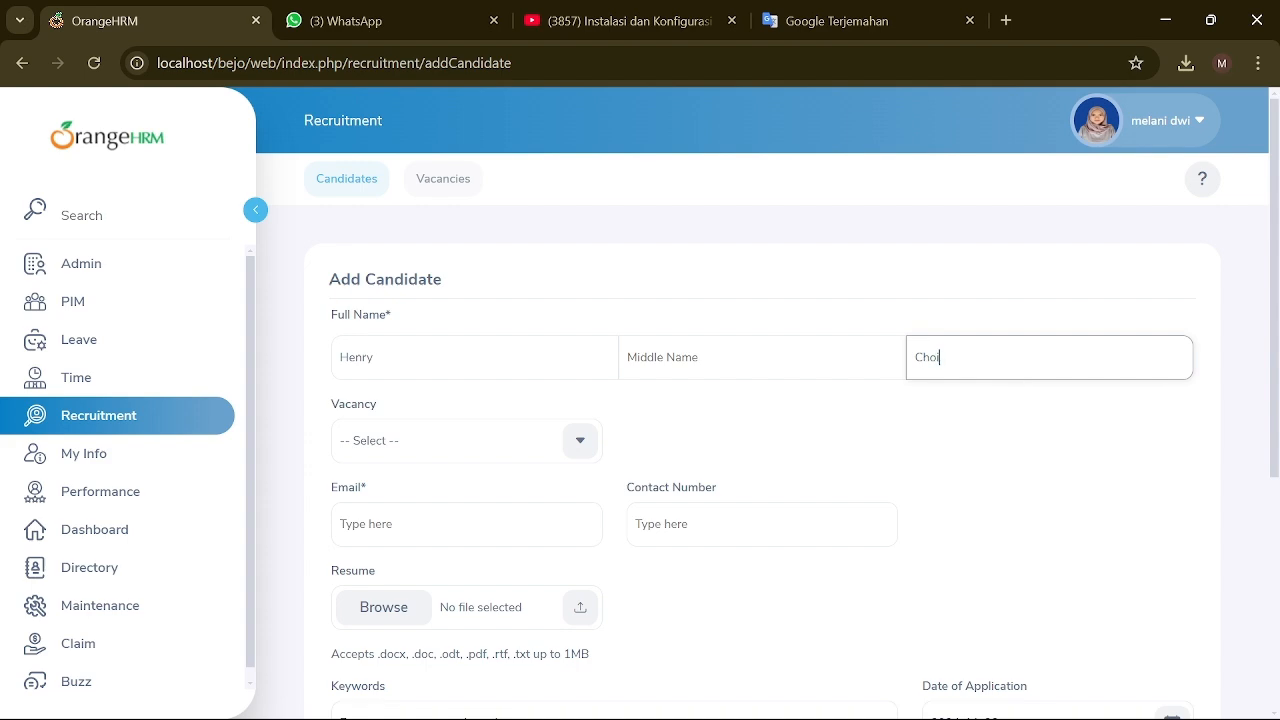
Step: Fill in the candidate's contact number and attach the Pembagian Wawancara file as the resume
scroll(786, 377, "down", 3)
left_click(640, 224)
type("123456")
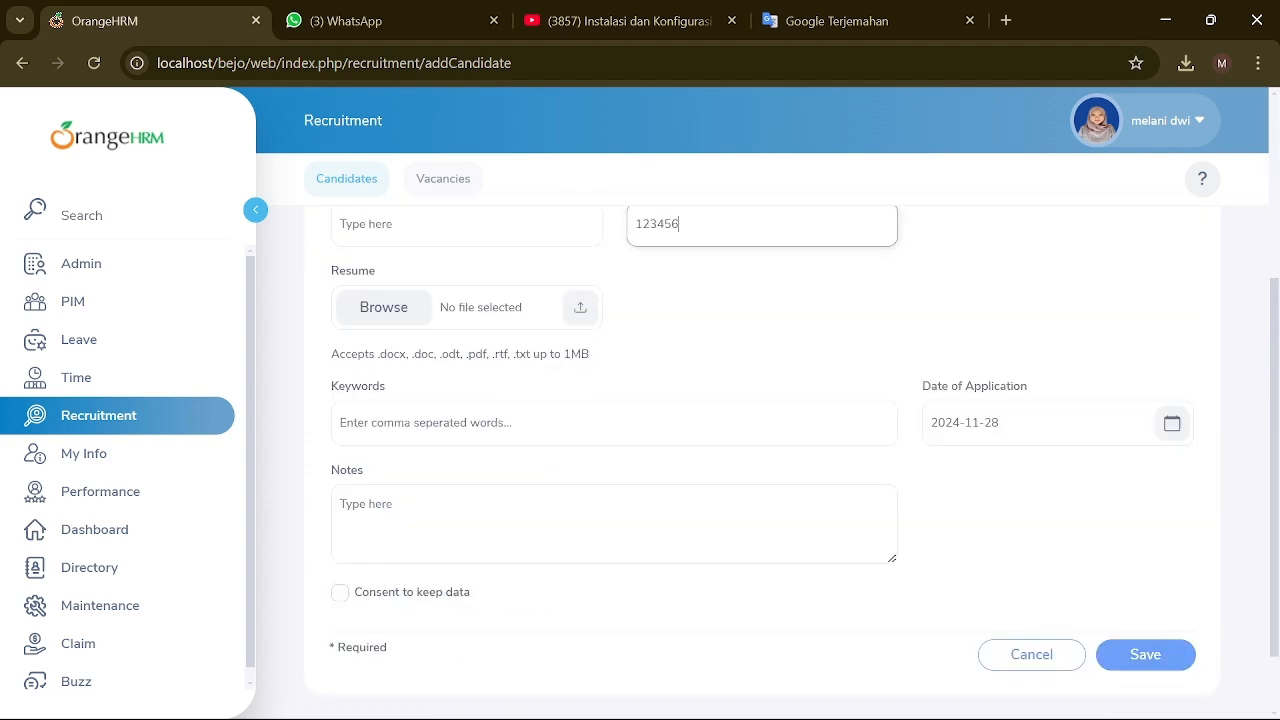
left_click(581, 307)
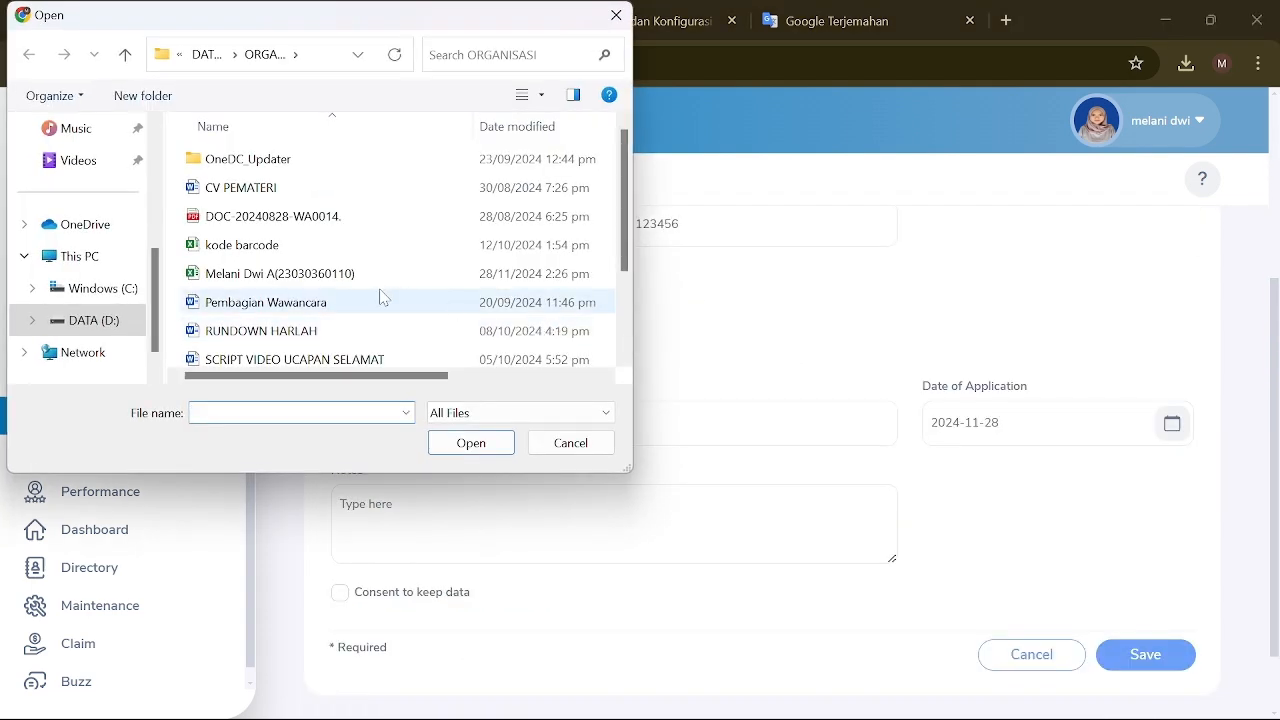
scroll(350, 316, "down", 1)
scroll(350, 316, "down", 1)
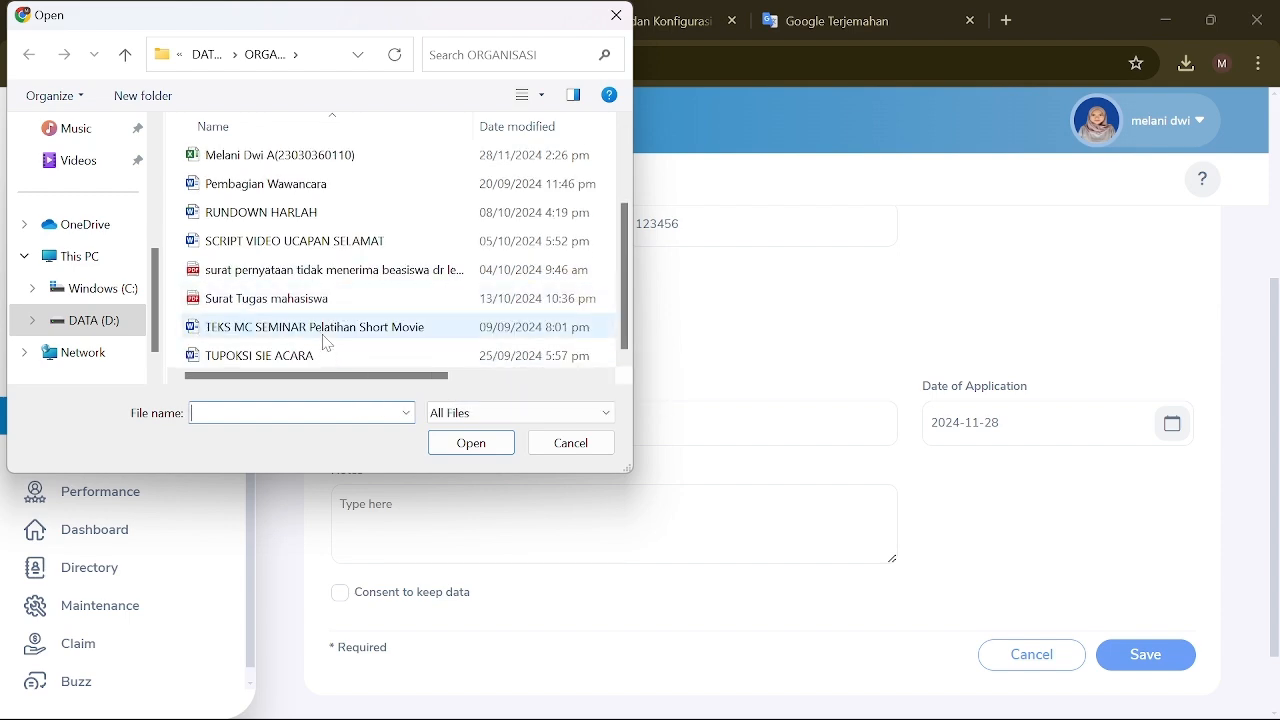
left_click(300, 184)
left_click(472, 448)
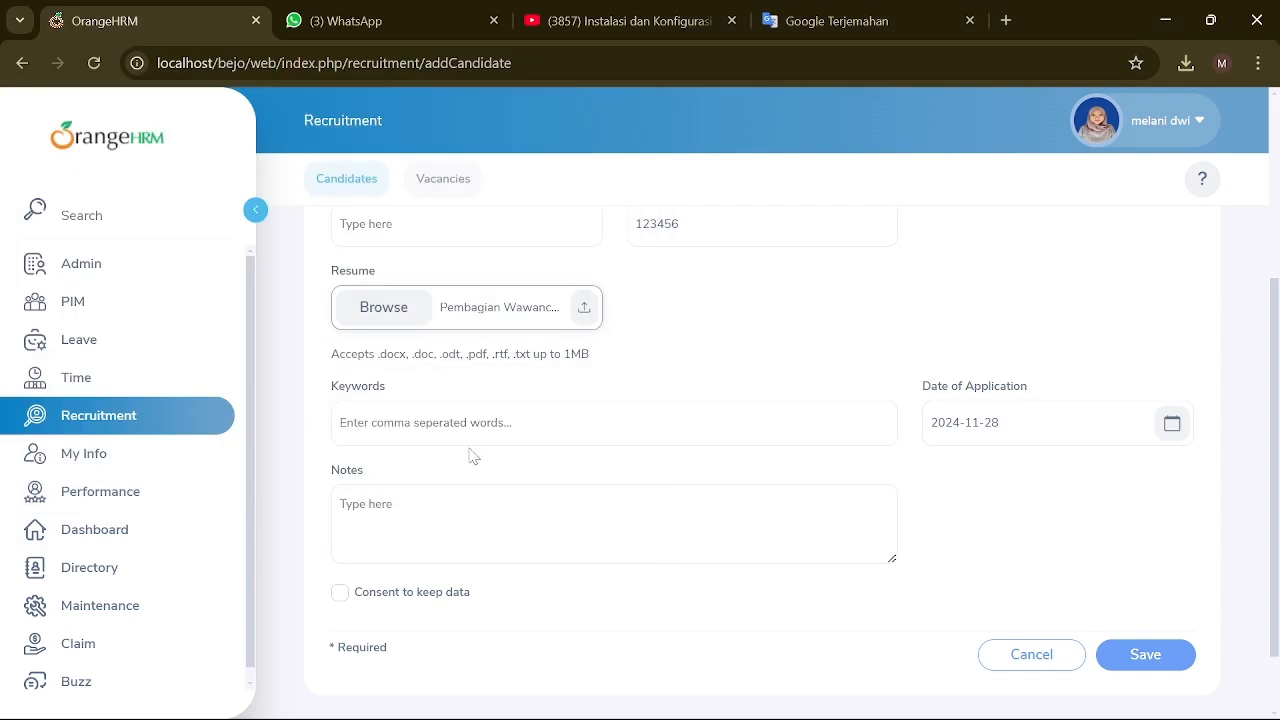
Step: Add the keyword editing, tick data-keeping consent, fill in the candidate's e-mail, and save
left_click(520, 422)
type("editing")
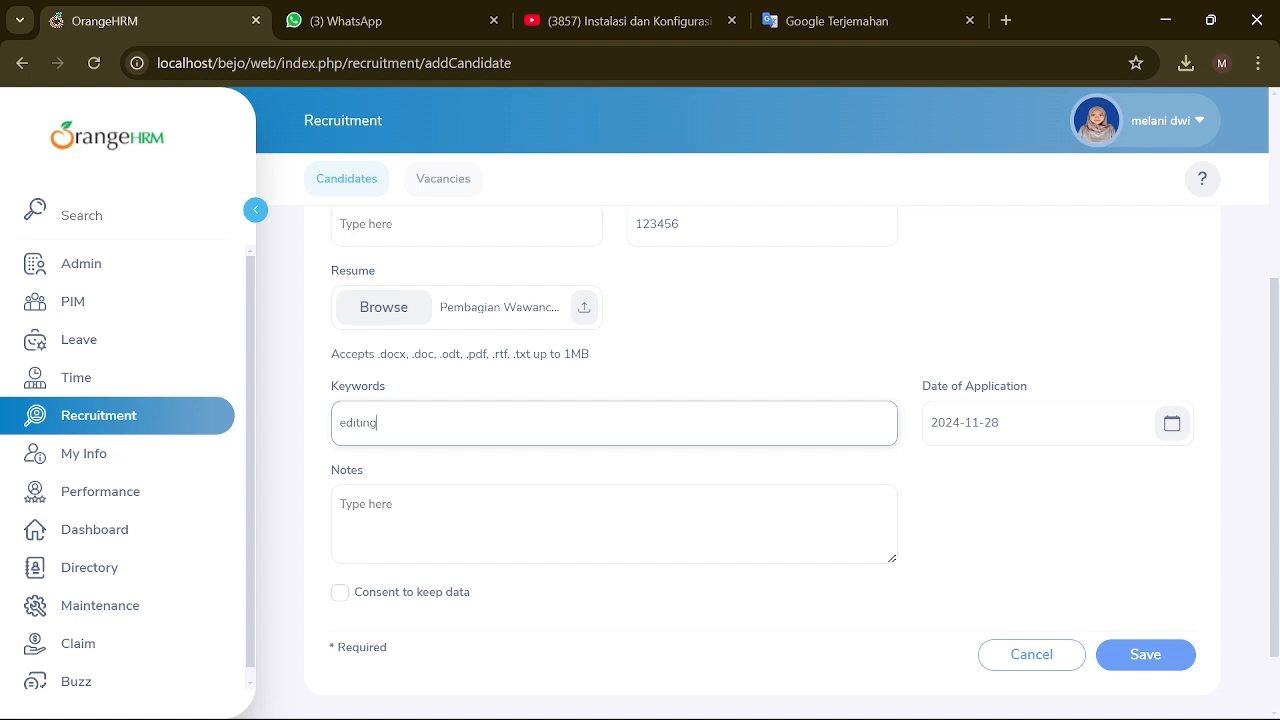
left_click(340, 592)
left_click(1108, 662)
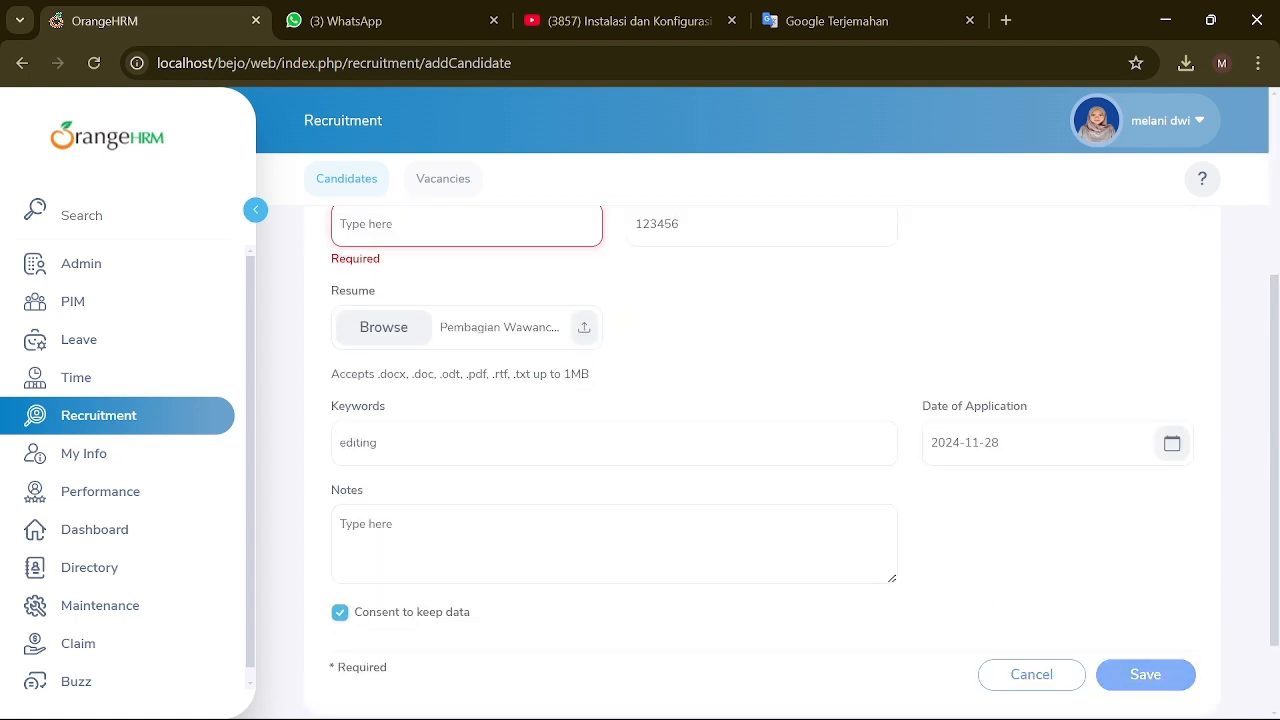
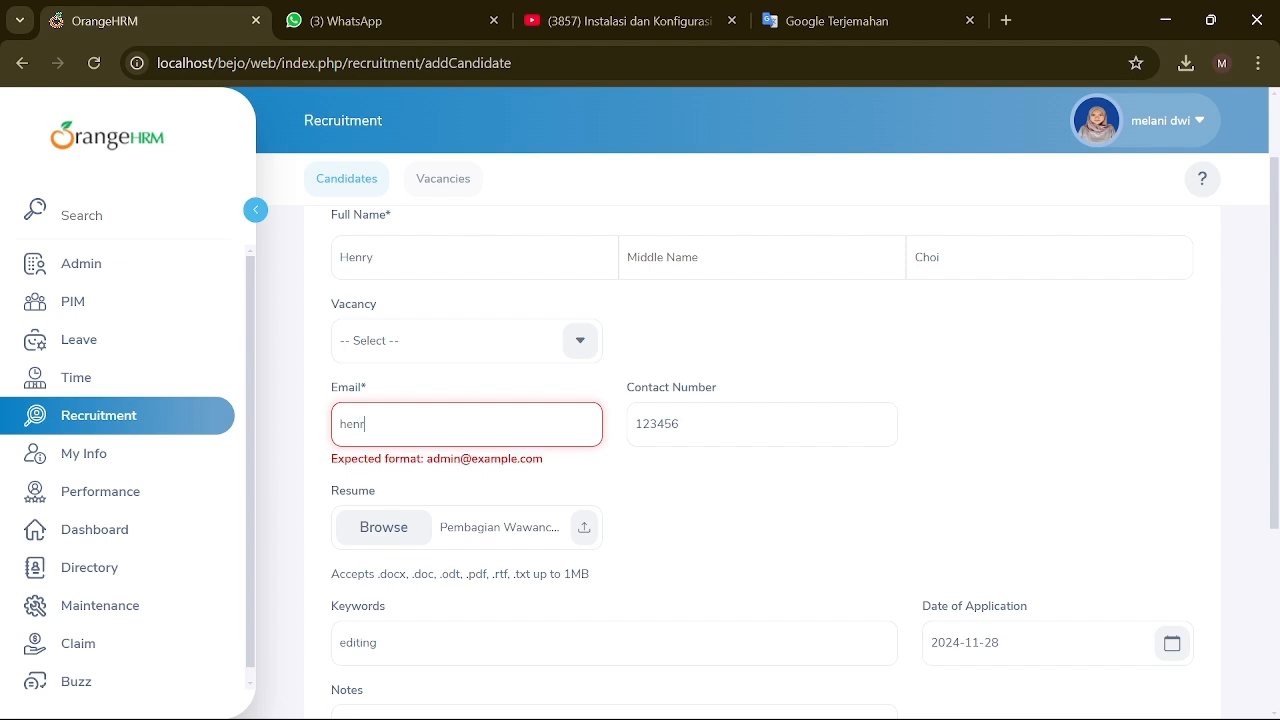
scroll(928, 578, "down", 3)
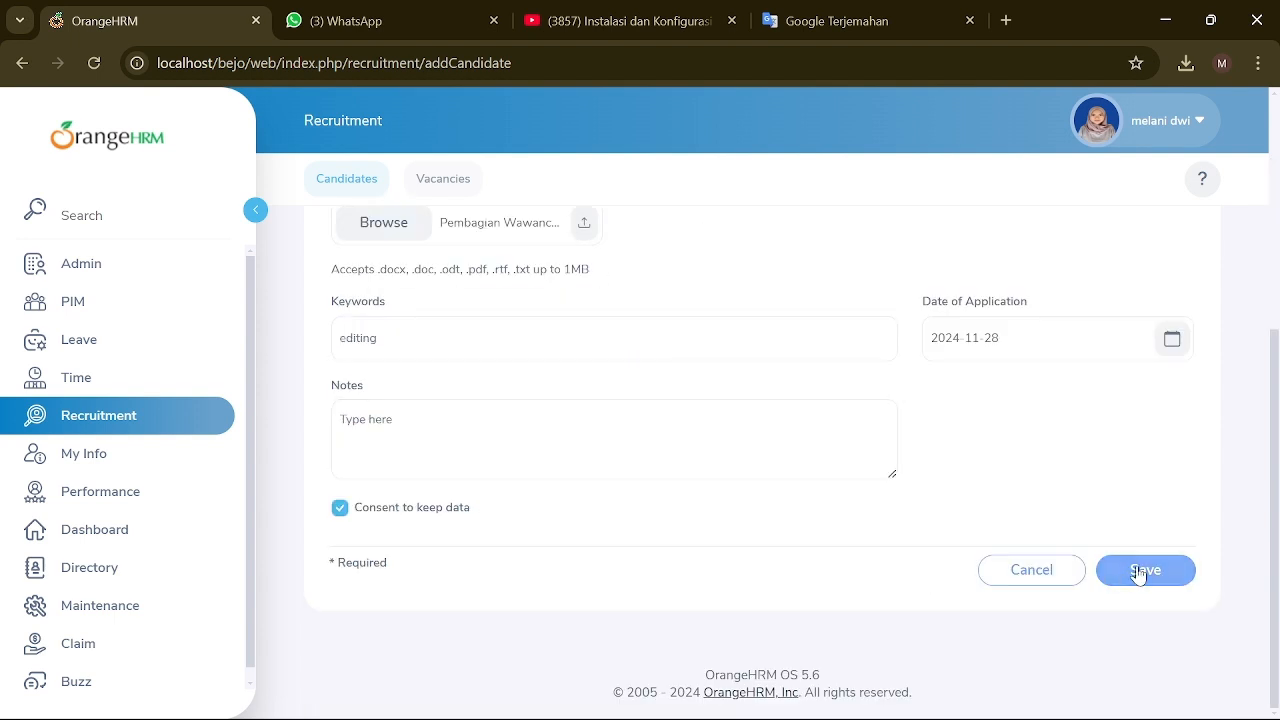
left_click(1142, 570)
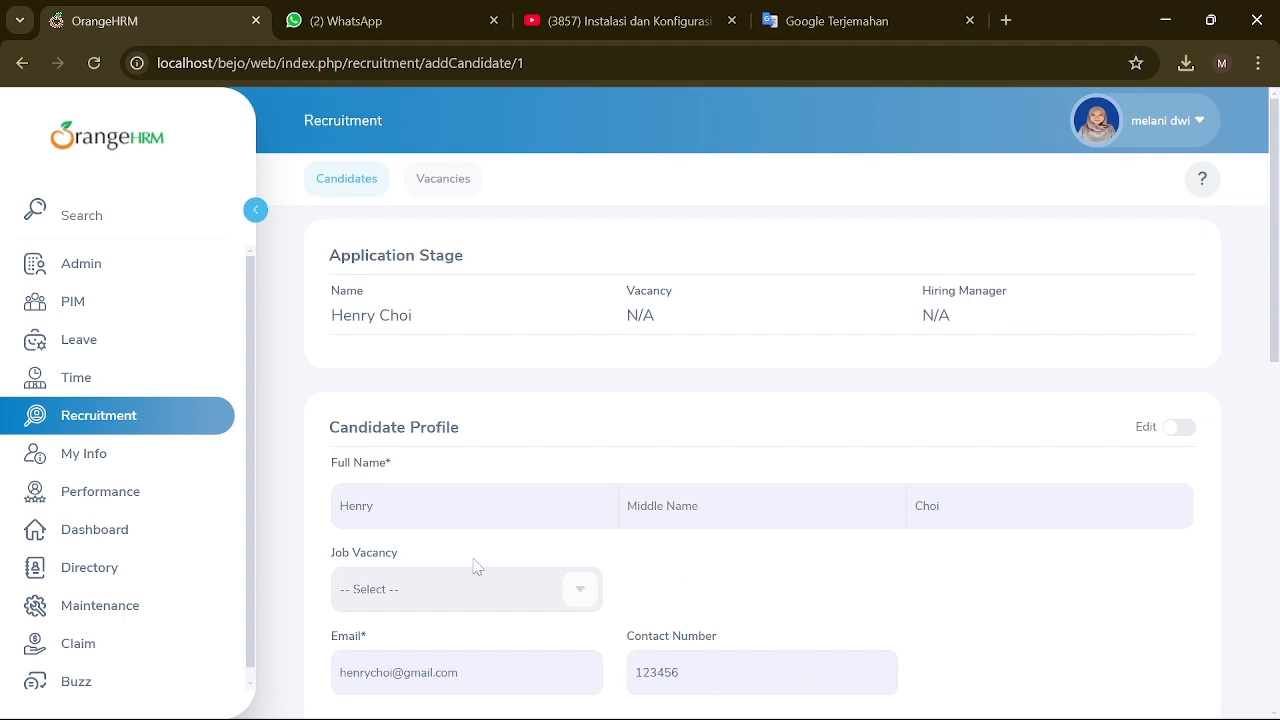
Step: Review the saved candidate's profile and Candidate History, then go to the still-empty Vacancies list
scroll(481, 566, "down", 1)
scroll(481, 566, "down", 7)
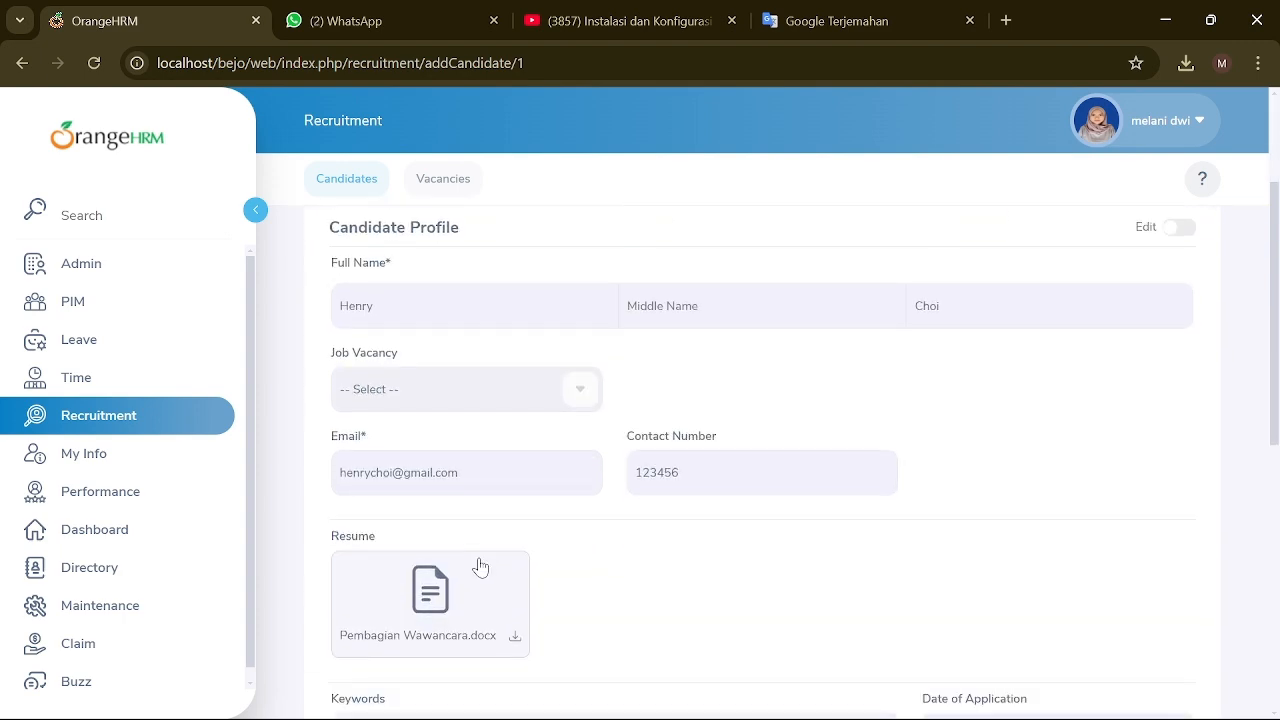
scroll(500, 583, "up", 1)
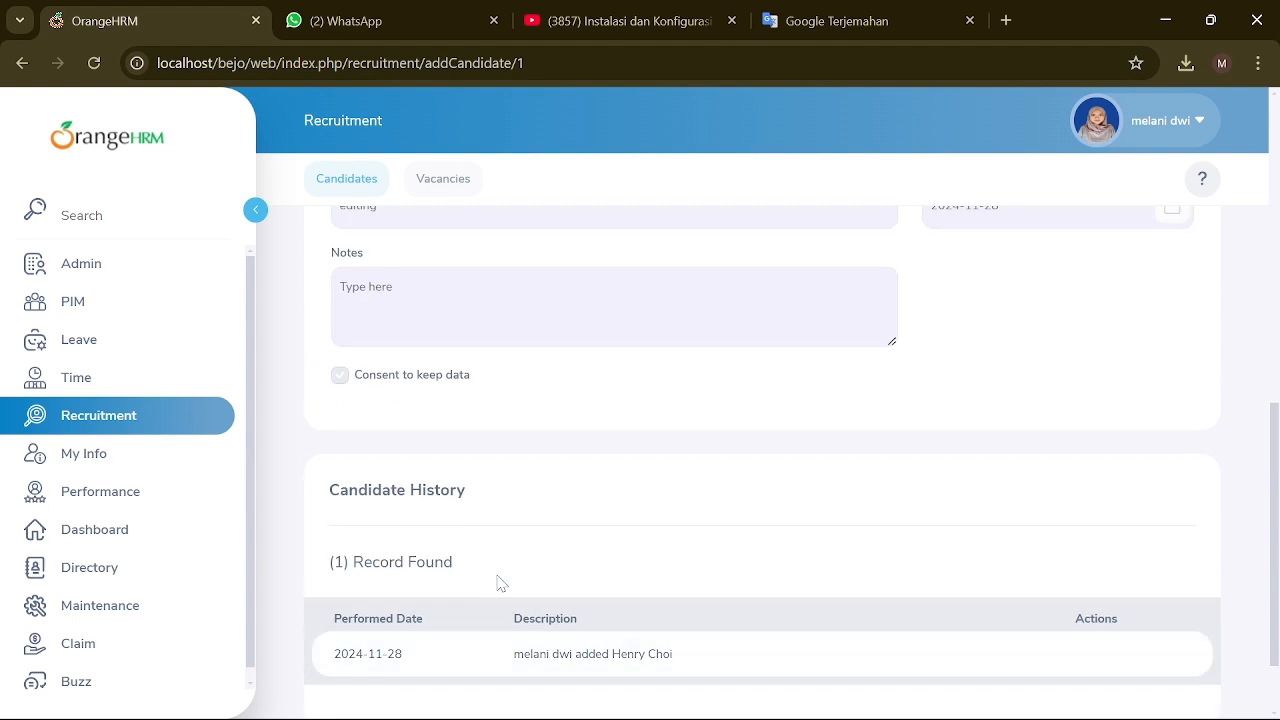
scroll(600, 640, "up", 10)
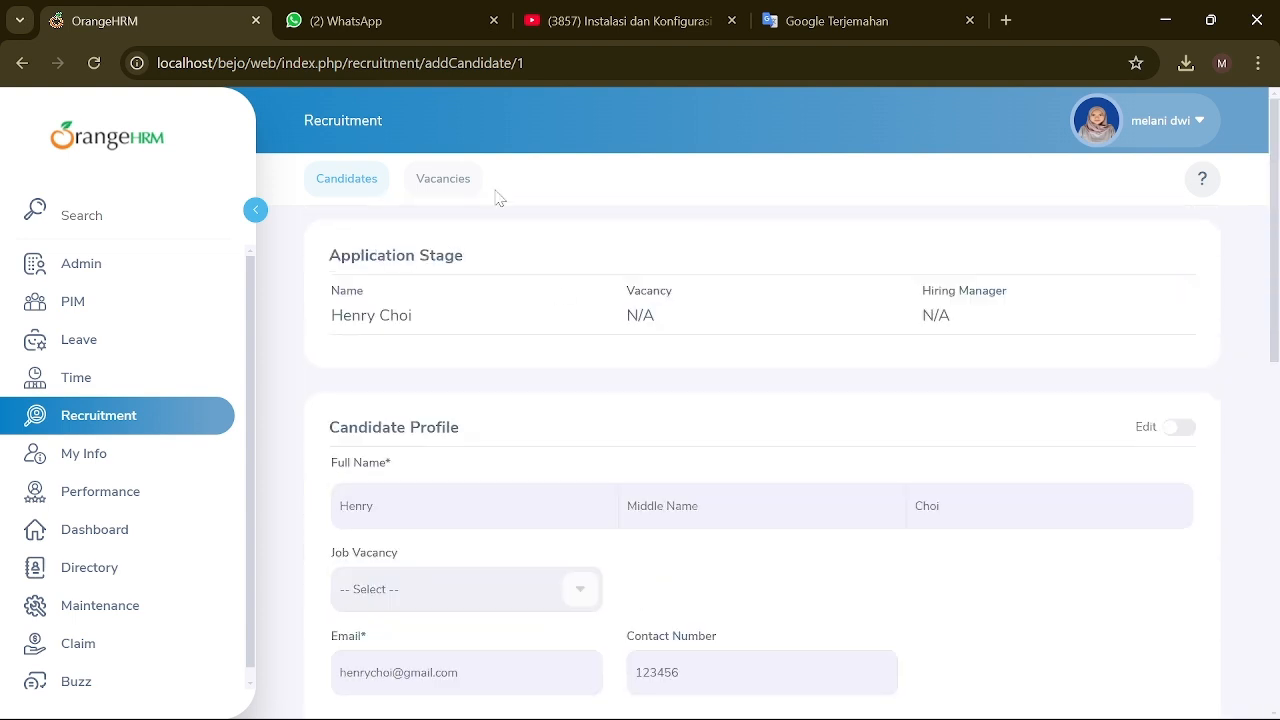
left_click(420, 177)
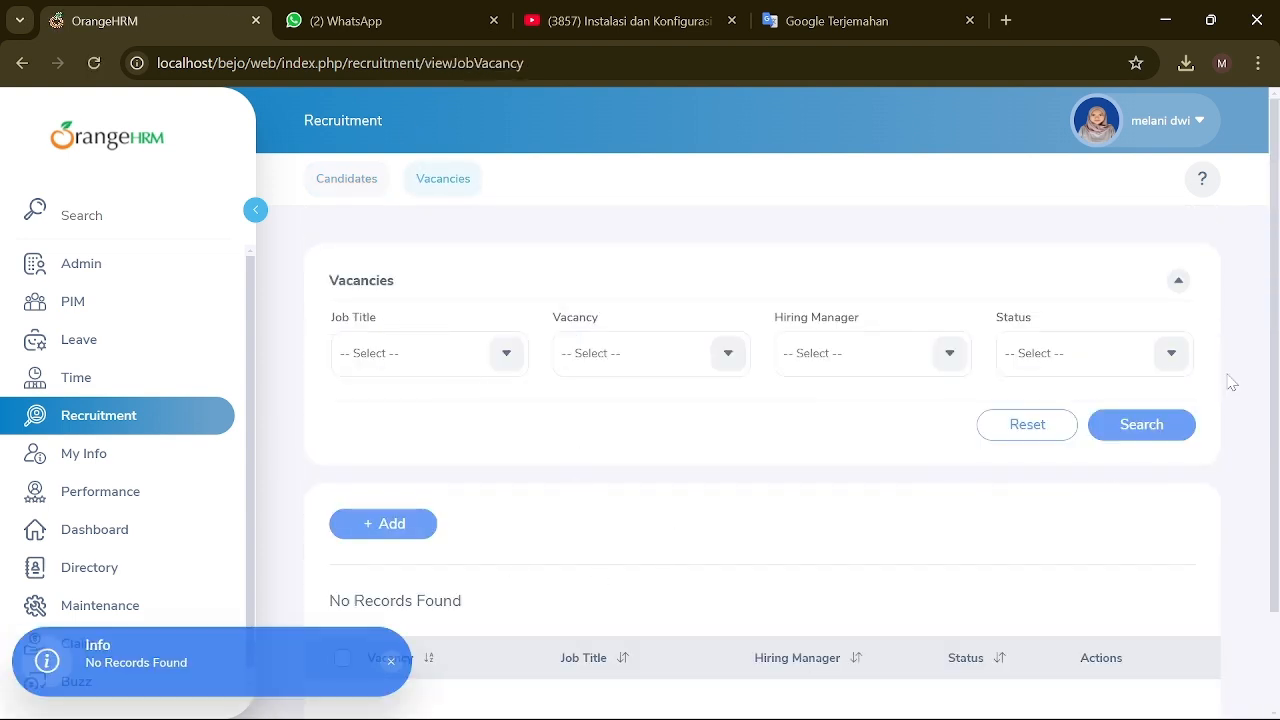
Step: Start a vacancy named OPRECT with job title EDITOR and a description beginning 'WE N'
scroll(831, 477, "down", 1)
left_click(378, 432)
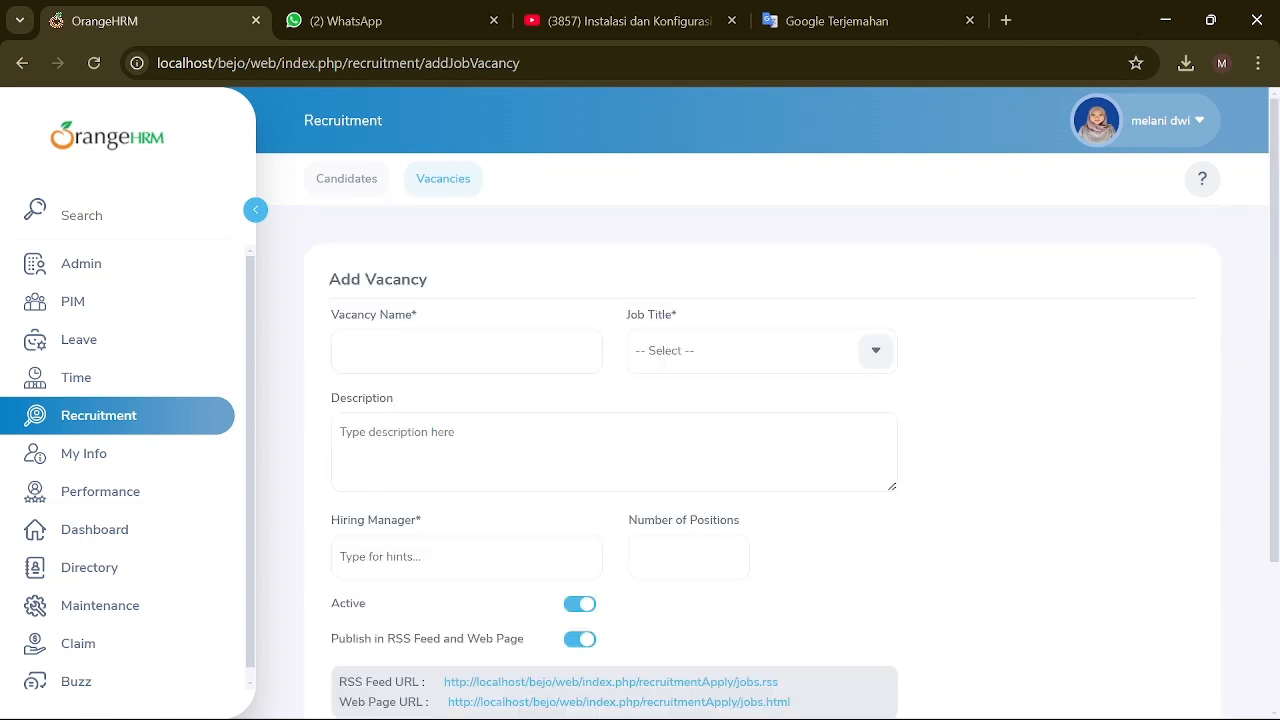
left_click(466, 352)
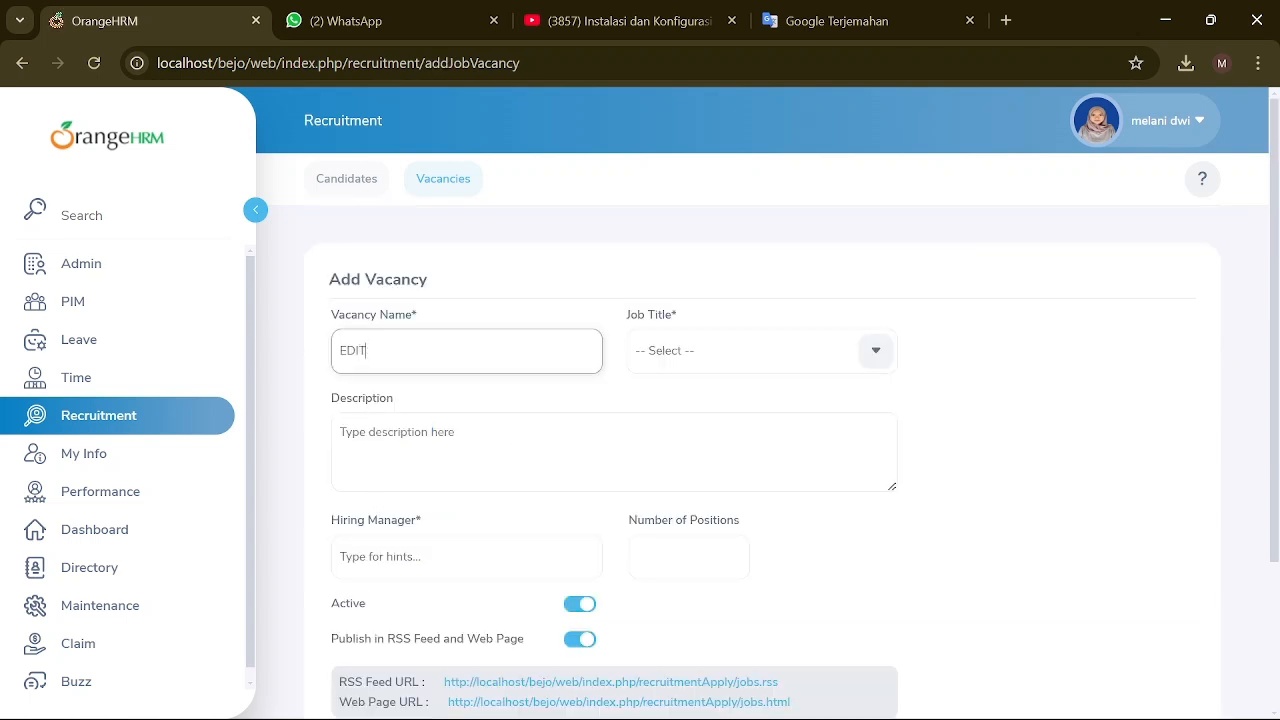
key("BackSpace")
key("BackSpace")
key("BackSpace")
key("BackSpace")
key("BackSpace")
left_click(881, 352)
left_click(690, 437)
left_click(614, 450)
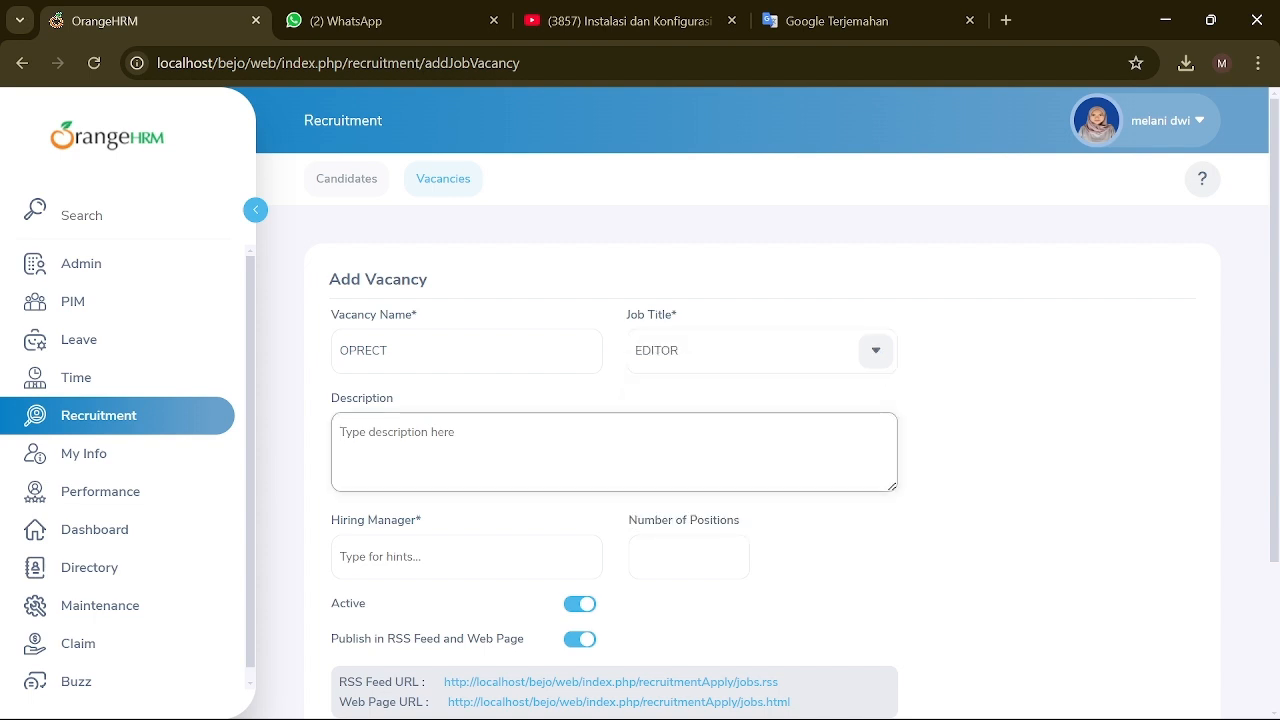
type("WE NEED A EDITOR FOR US")
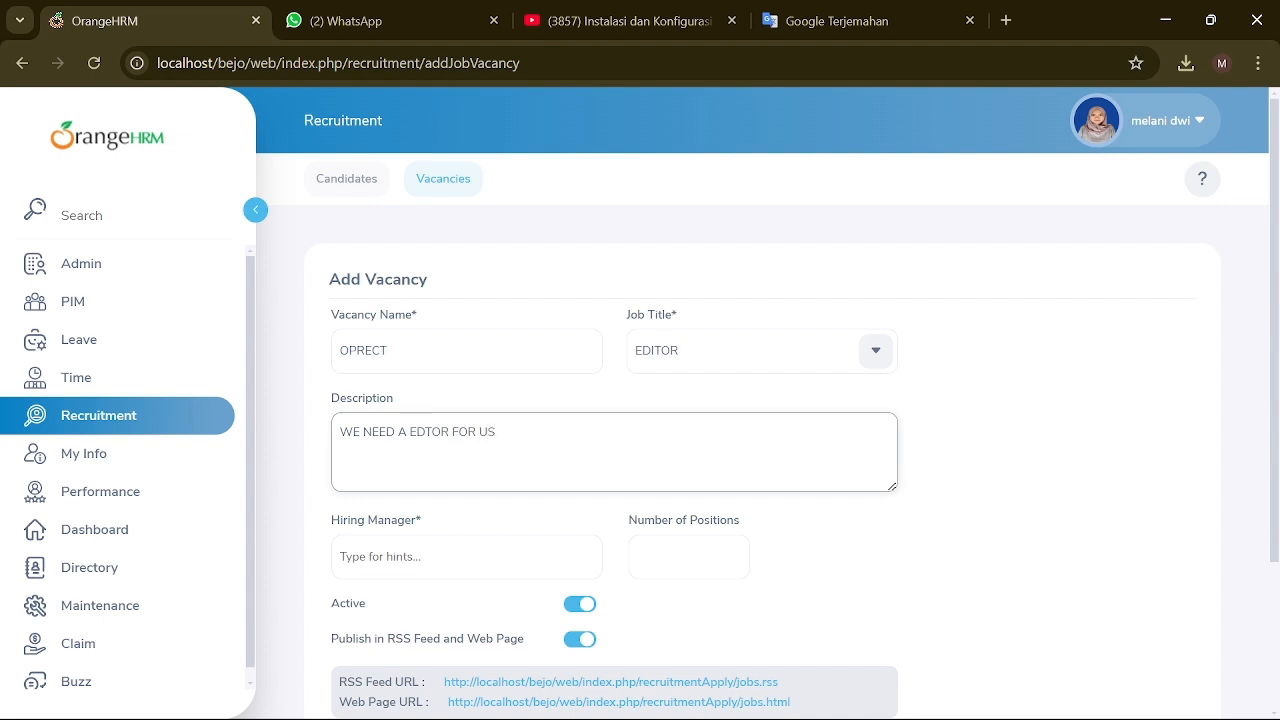
Step: Correct the vacancy description to EDITOR and enter 3 as the number of positions
type("I")
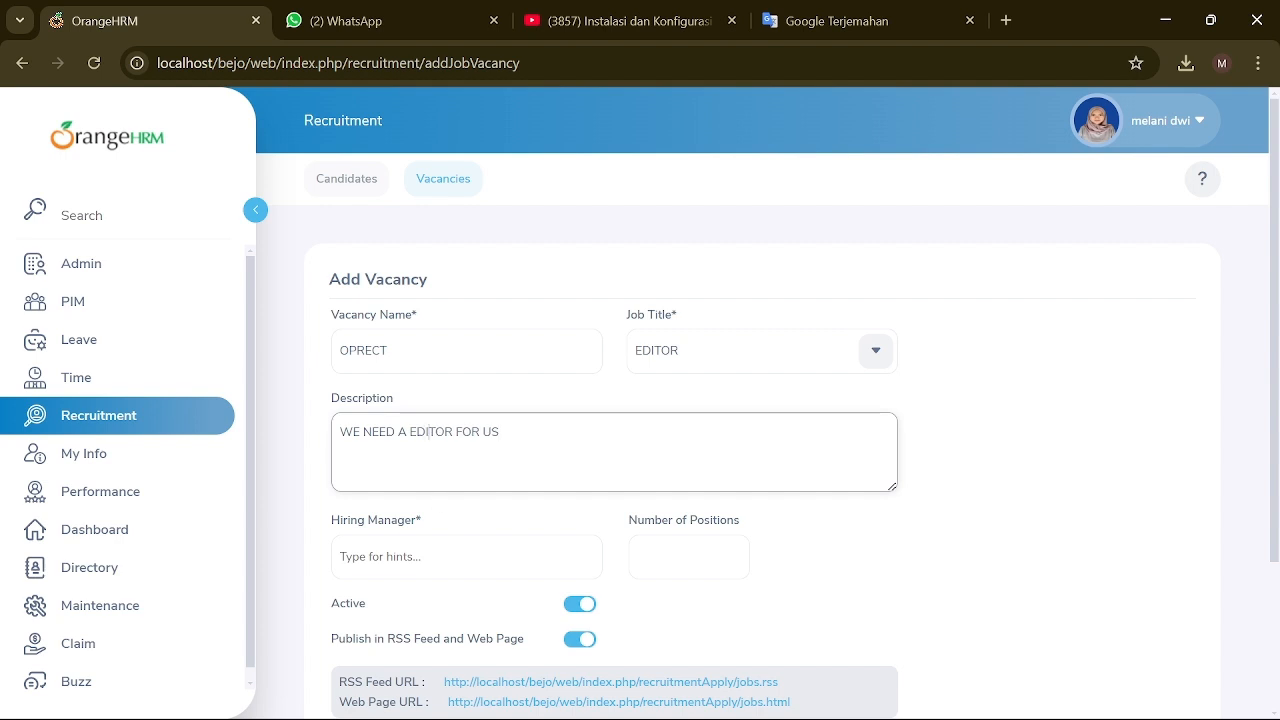
scroll(762, 450, "down", 2)
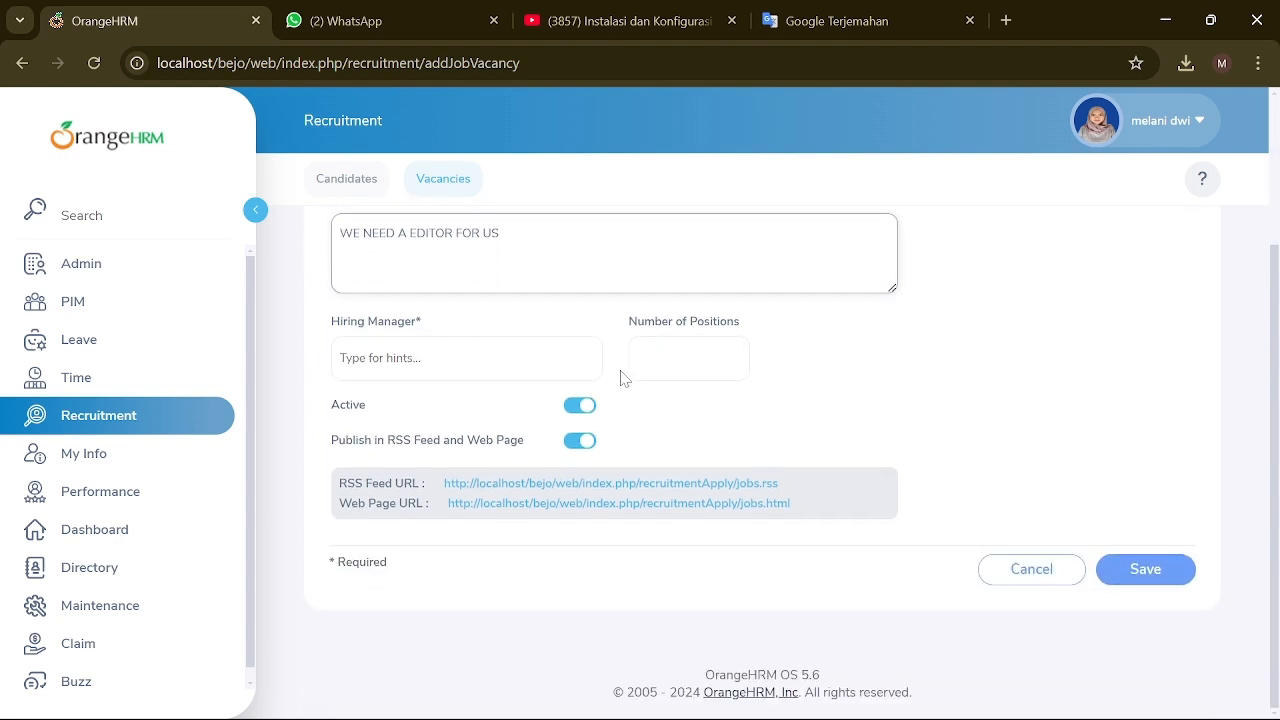
left_click(660, 360)
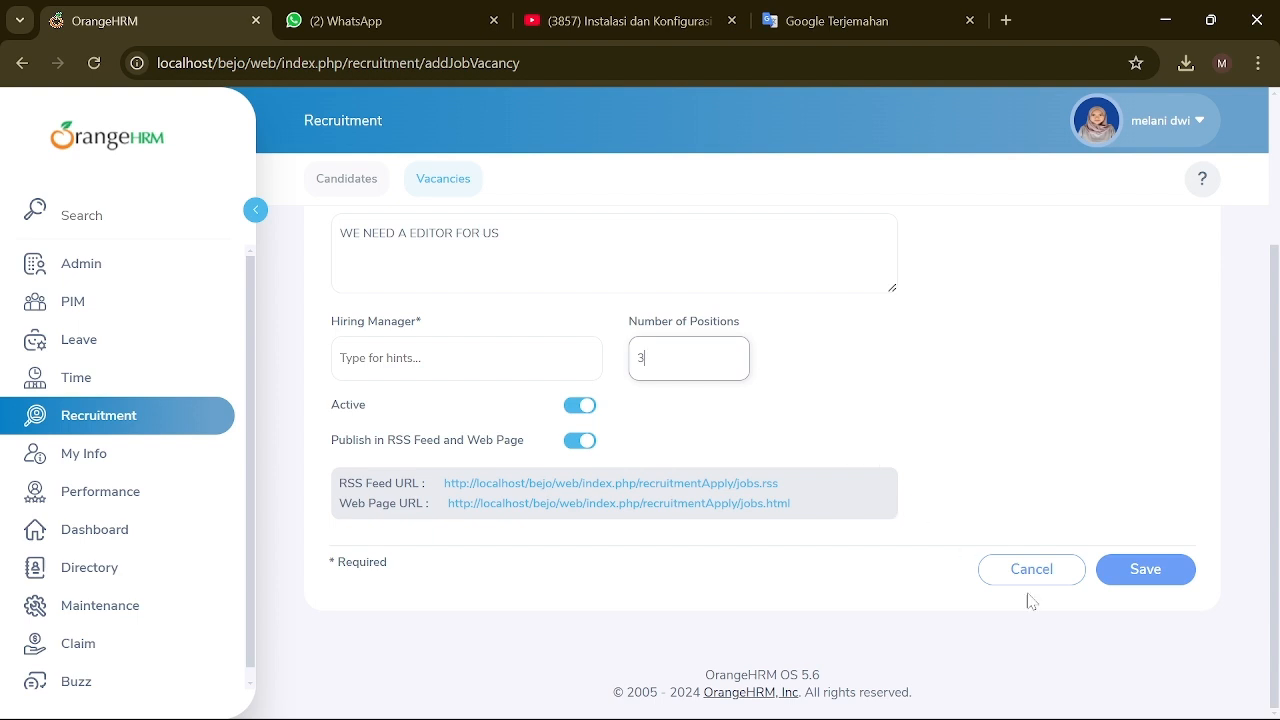
left_click(1120, 578)
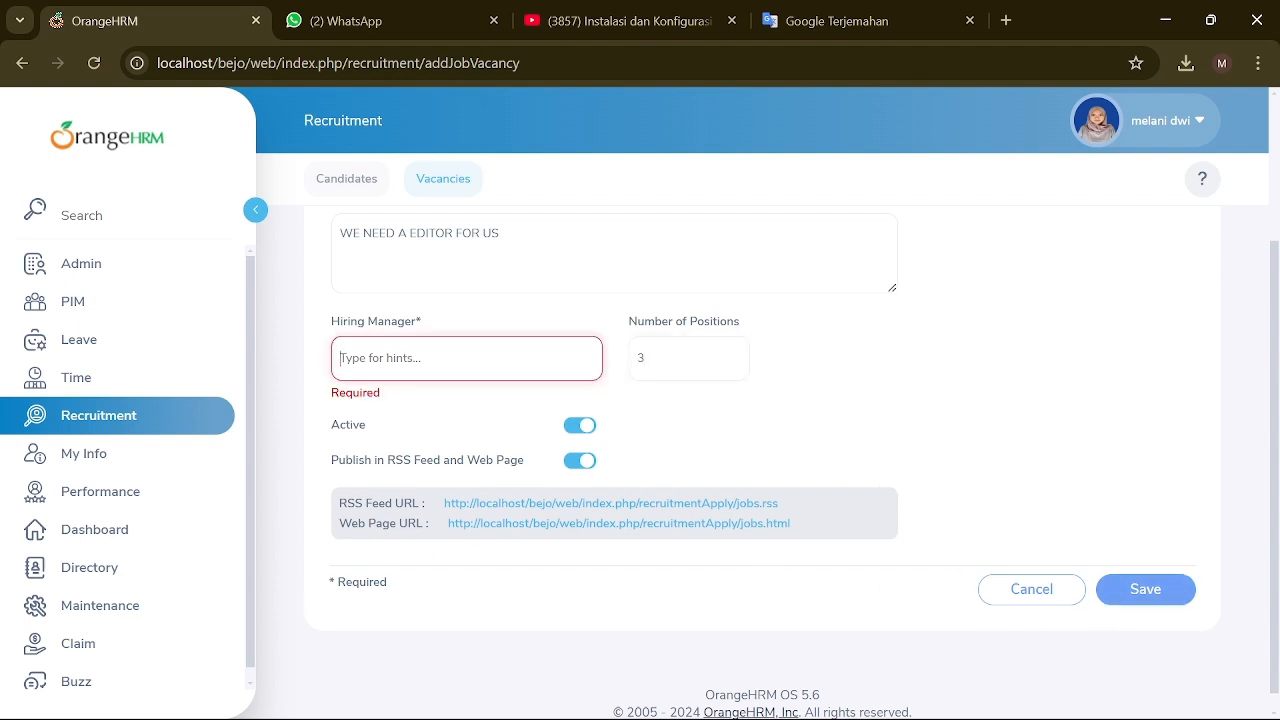
Step: Choose the hiring manager from the employee suggestions and save the OPRECT vacancy
type("yes")
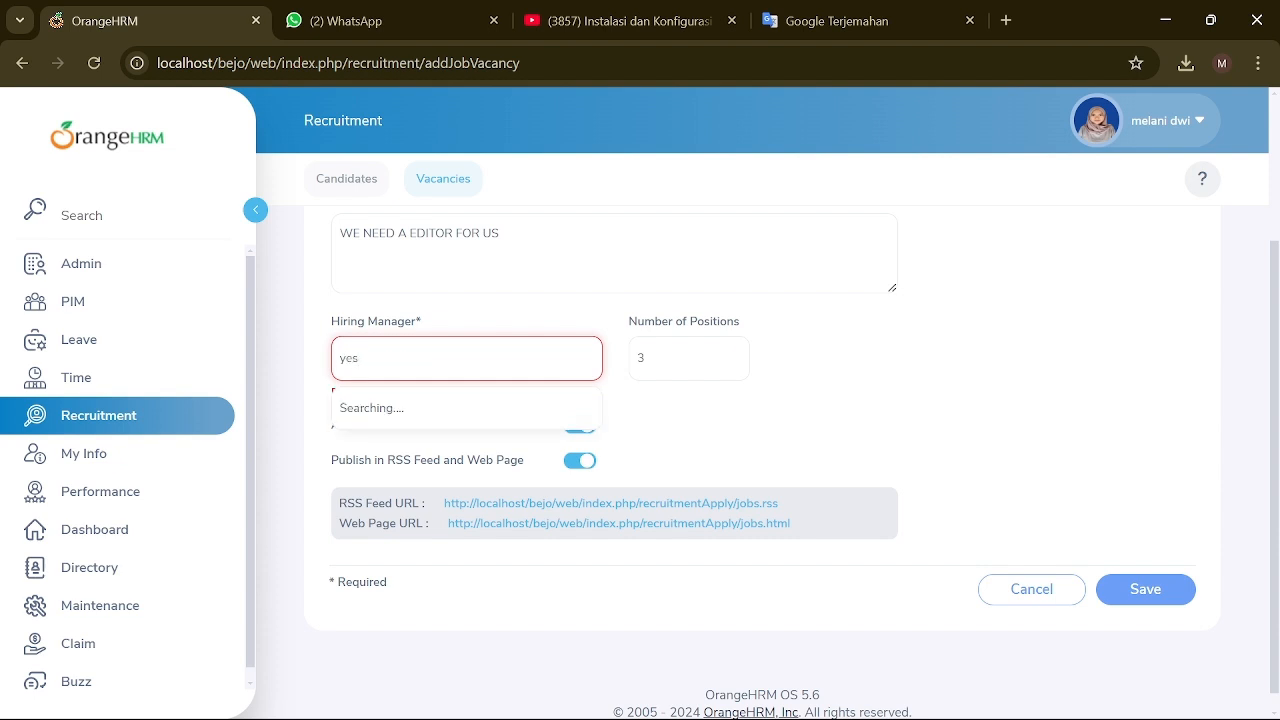
key("BackSpace")
key("BackSpace")
key("BackSpace")
type("me")
key("BackSpace")
key("BackSpace")
type("b")
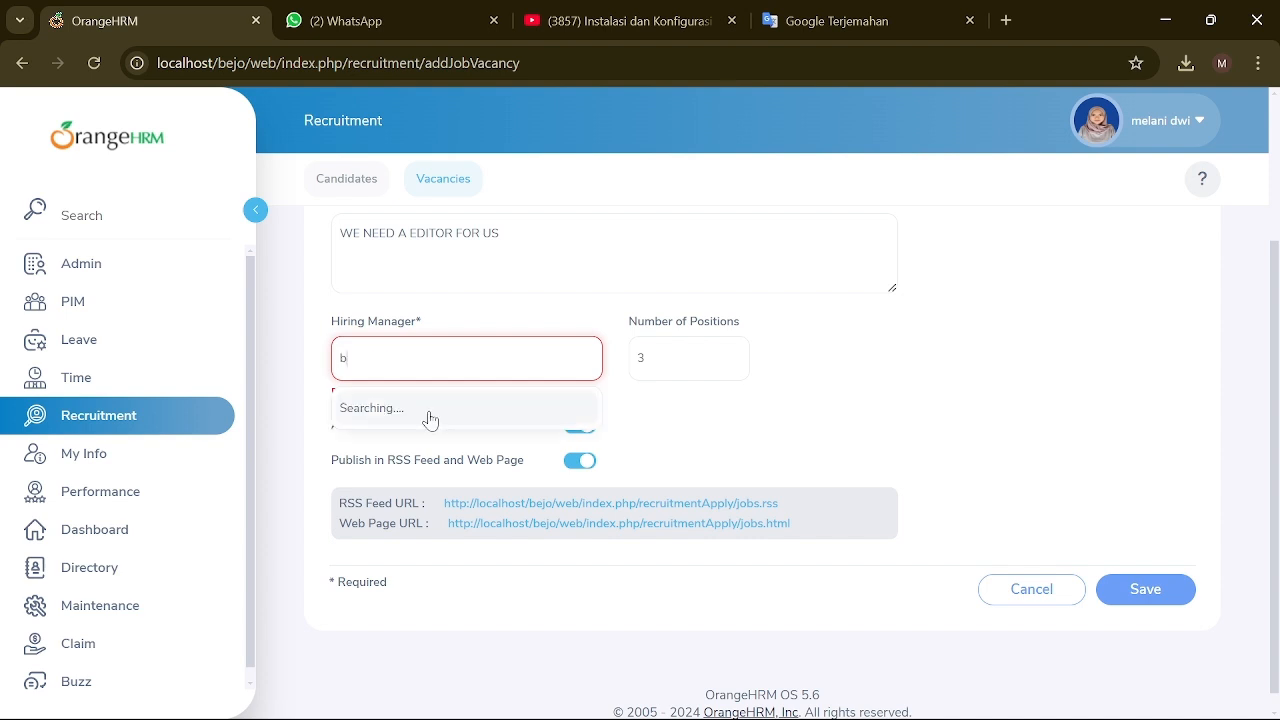
type("ayu")
left_click(430, 412)
left_click(1139, 569)
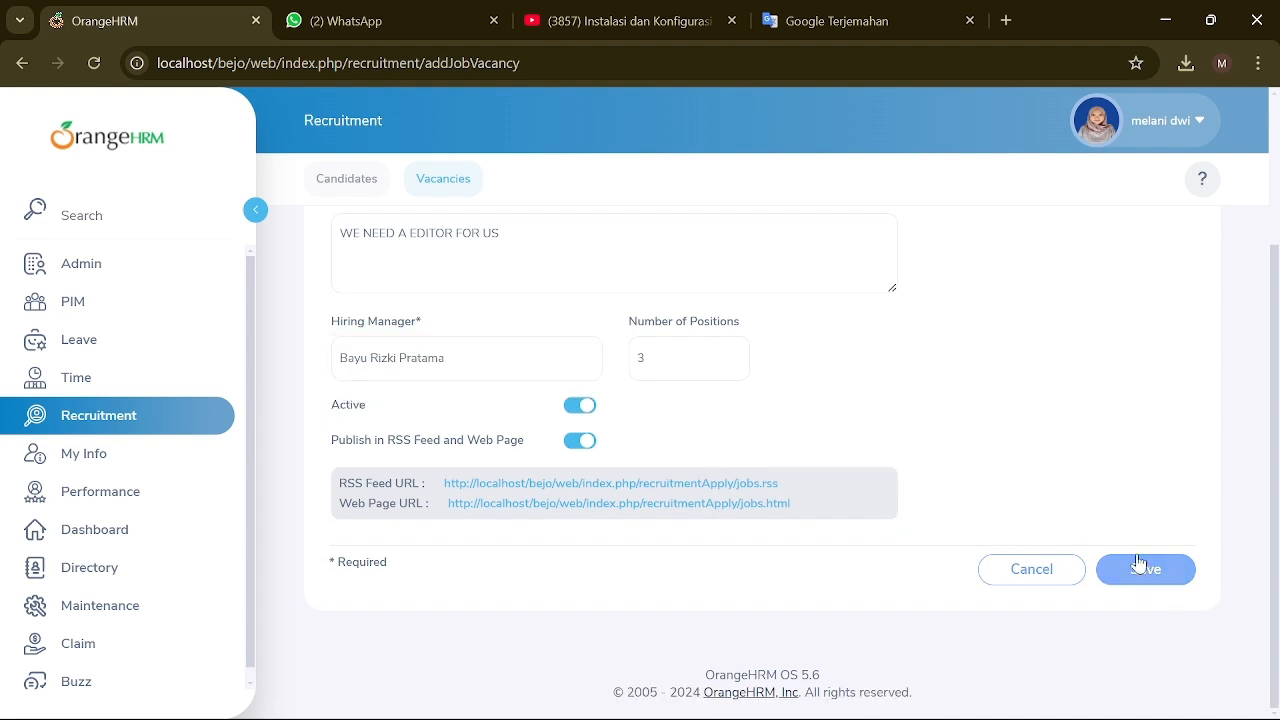
scroll(670, 500, "down", 1)
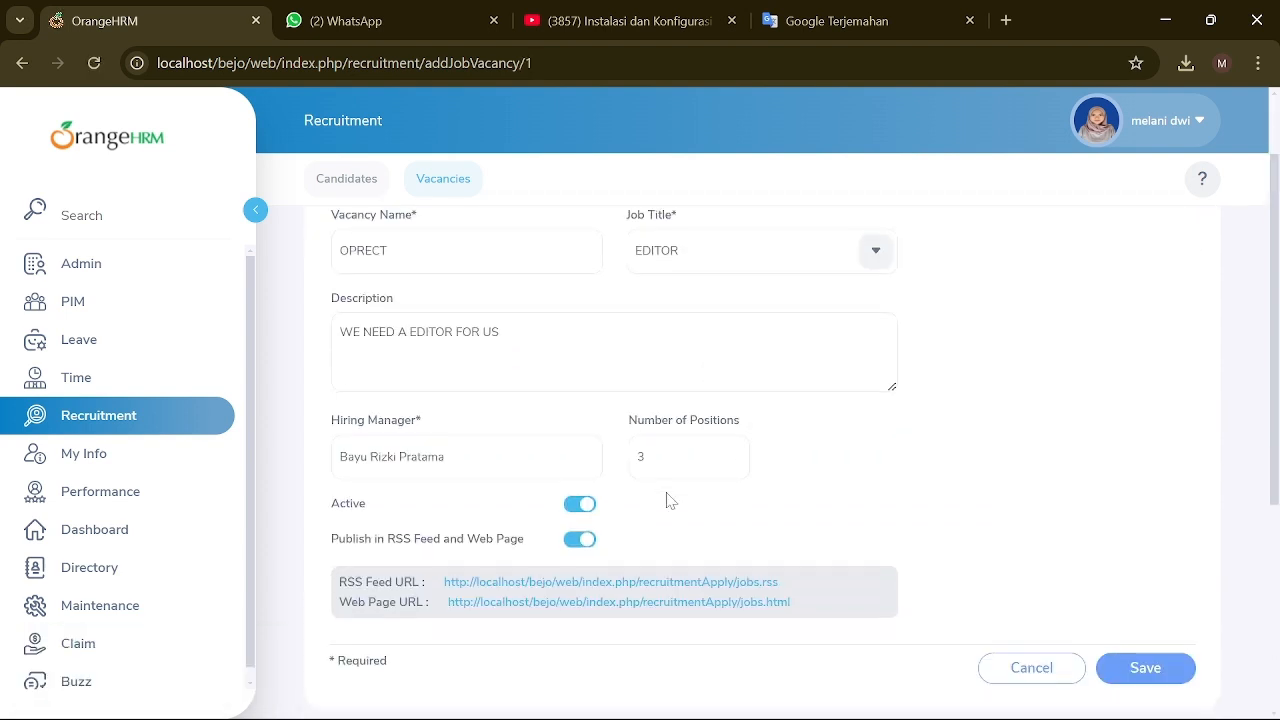
scroll(845, 578, "down", 3)
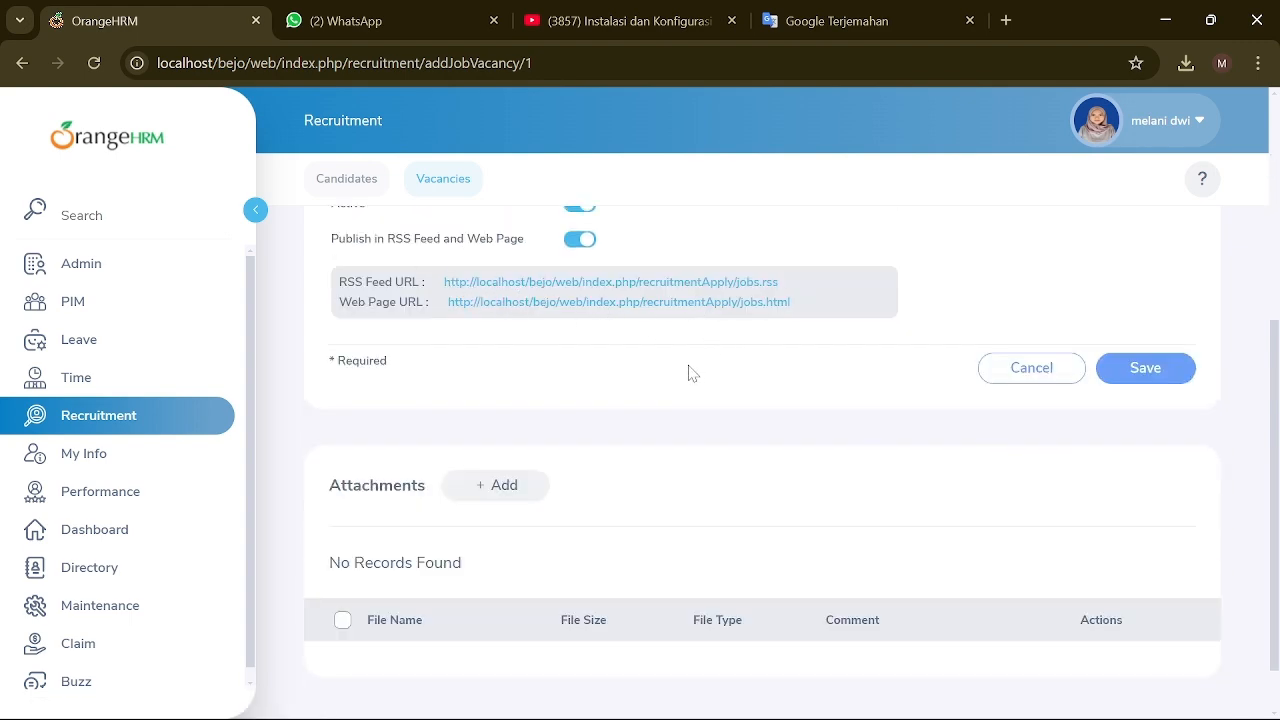
scroll(690, 380, "up", 2)
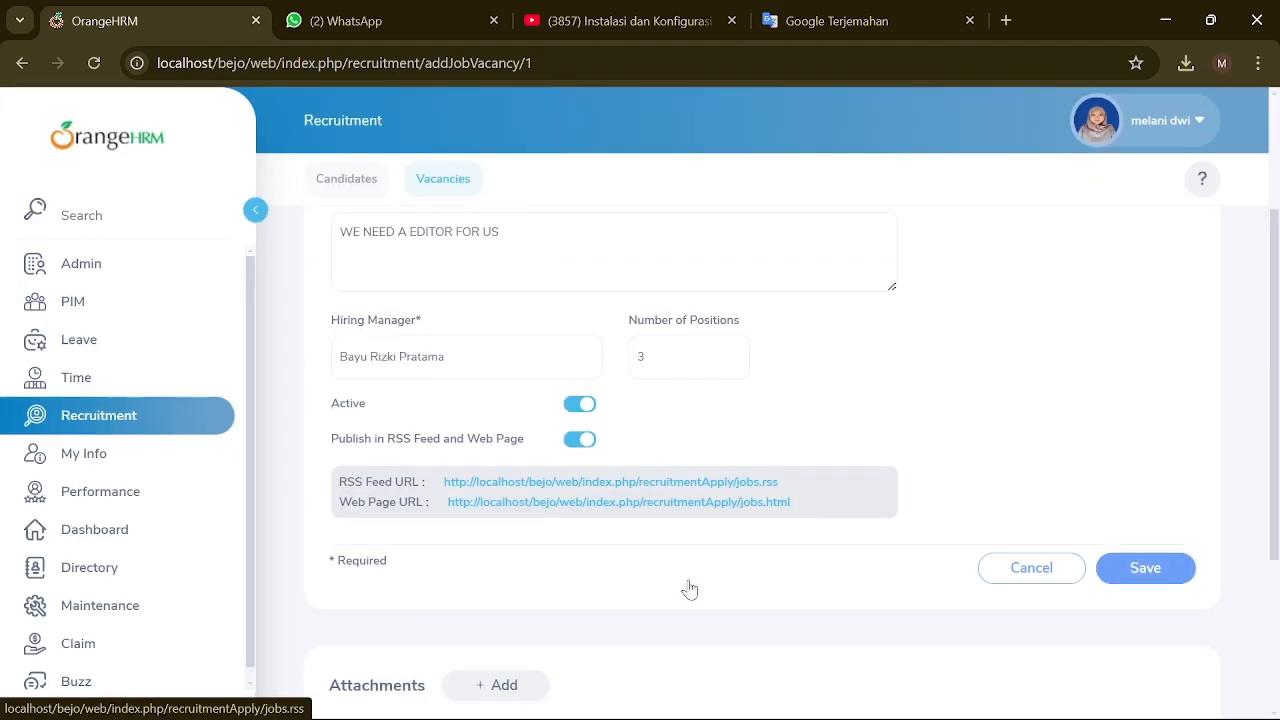
scroll(688, 588, "down", 1)
scroll(650, 390, "up", 3)
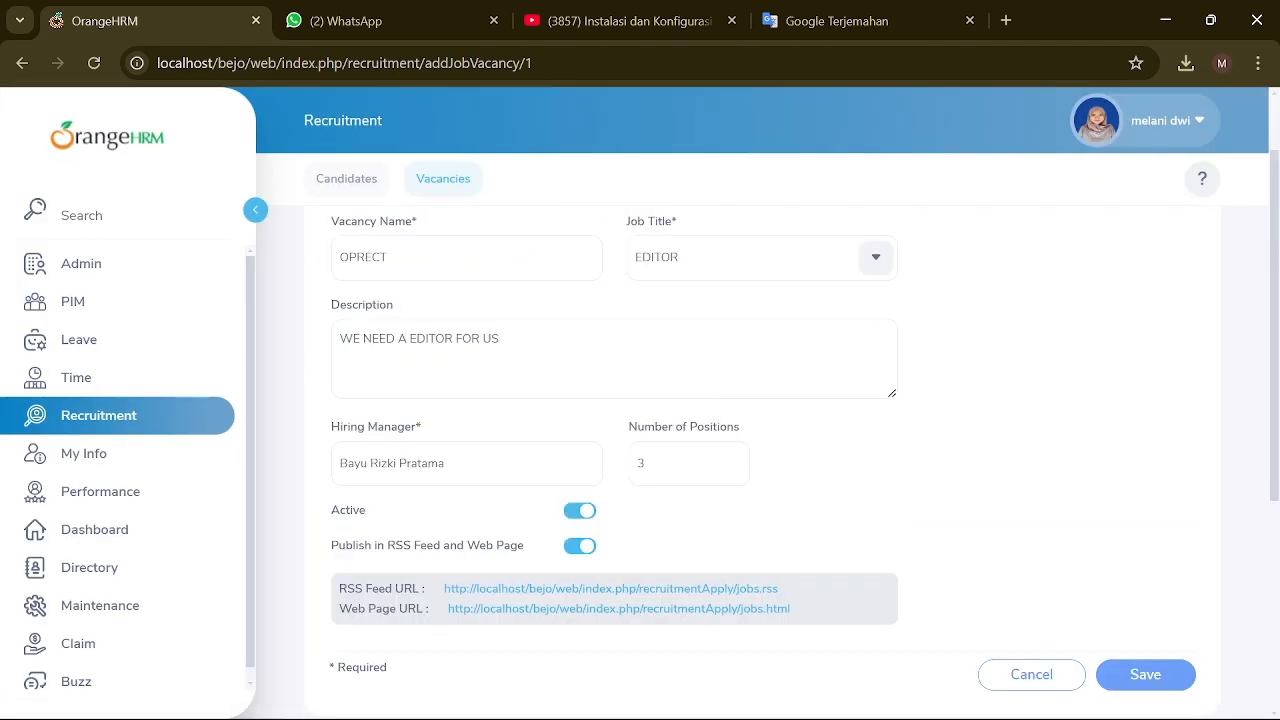
Step: In My Info, retype the first and last name in capitals and add a nickname
left_click(107, 455)
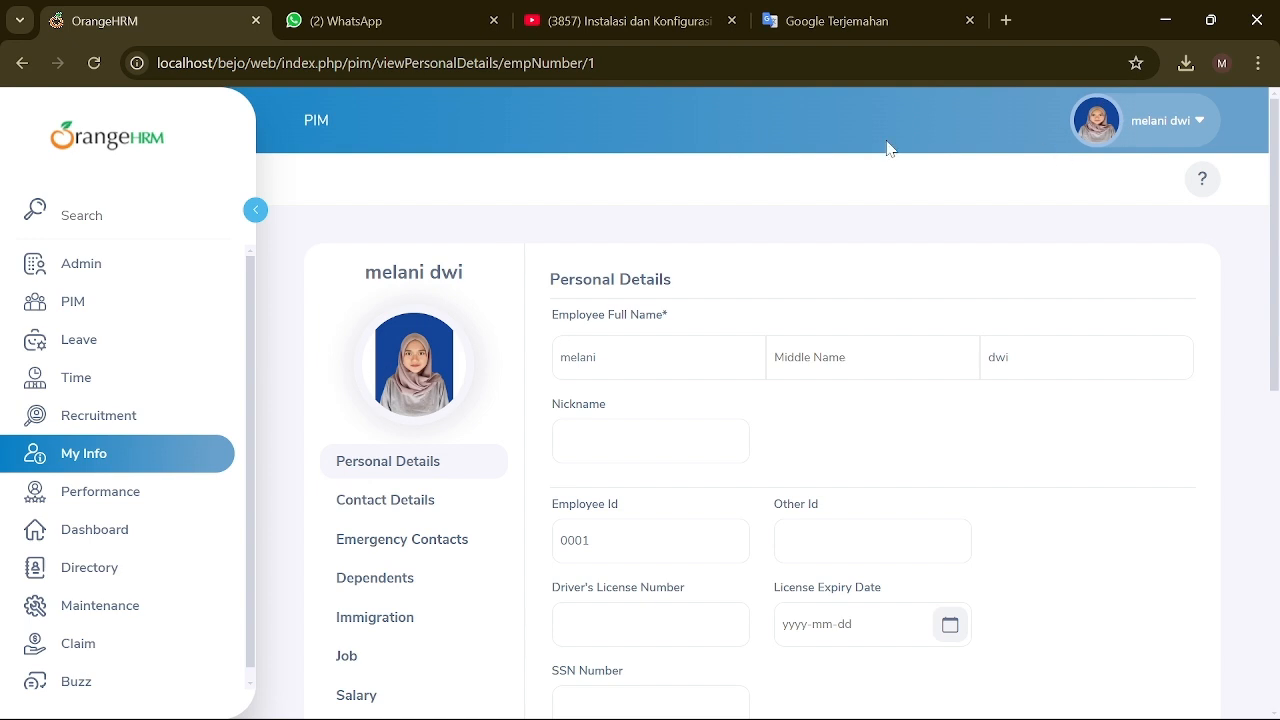
left_click(620, 358)
key("ctrl+a")
key("BackSpace")
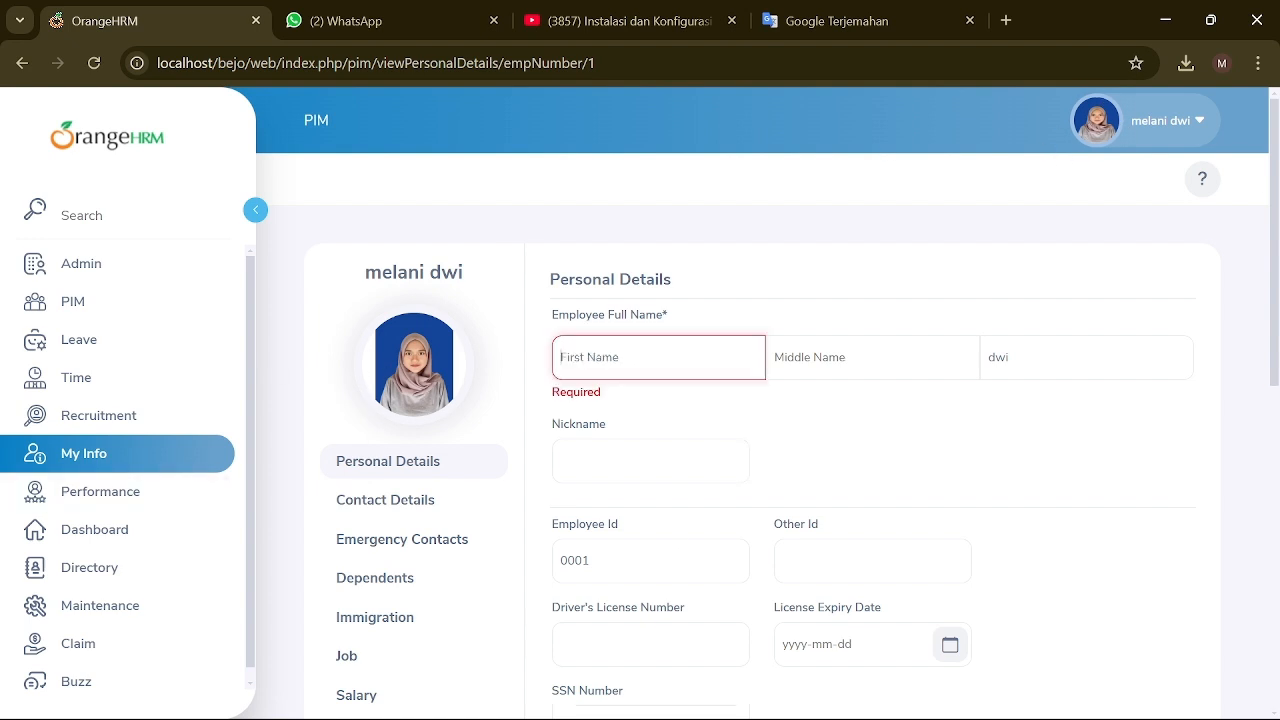
left_click(995, 358)
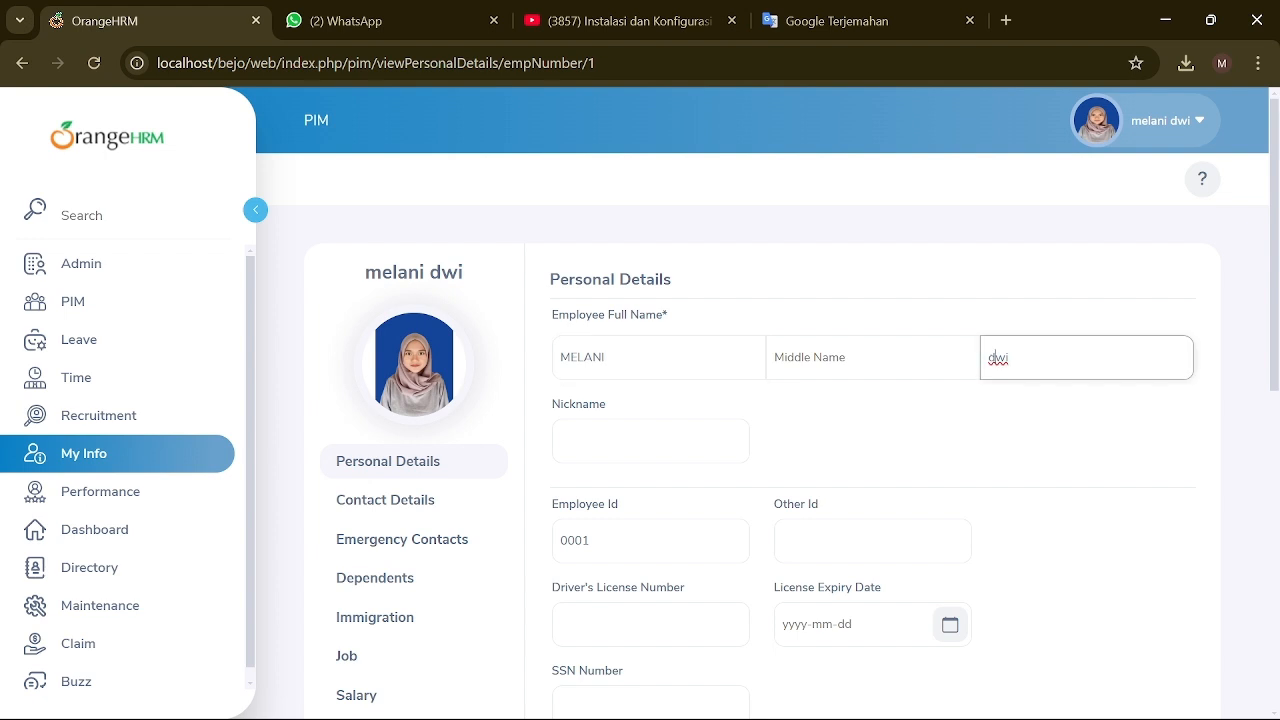
key("ctrl+a")
left_click(650, 455)
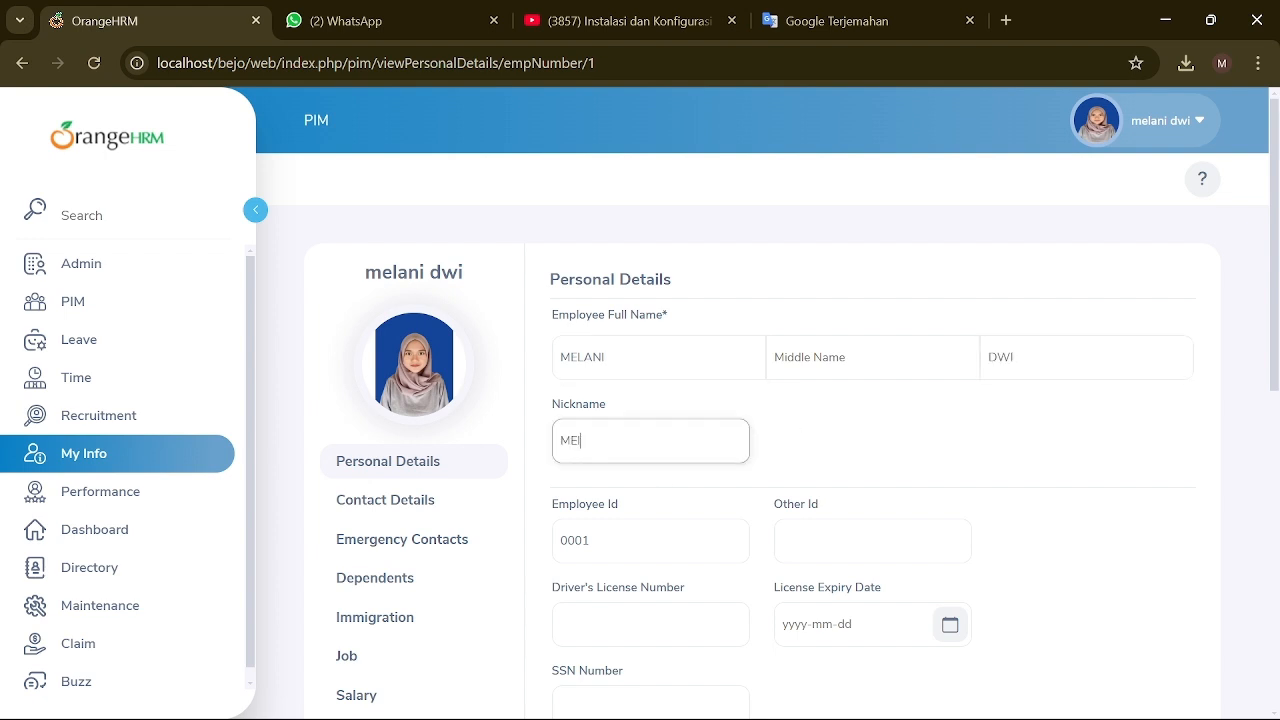
scroll(676, 557, "down", 2)
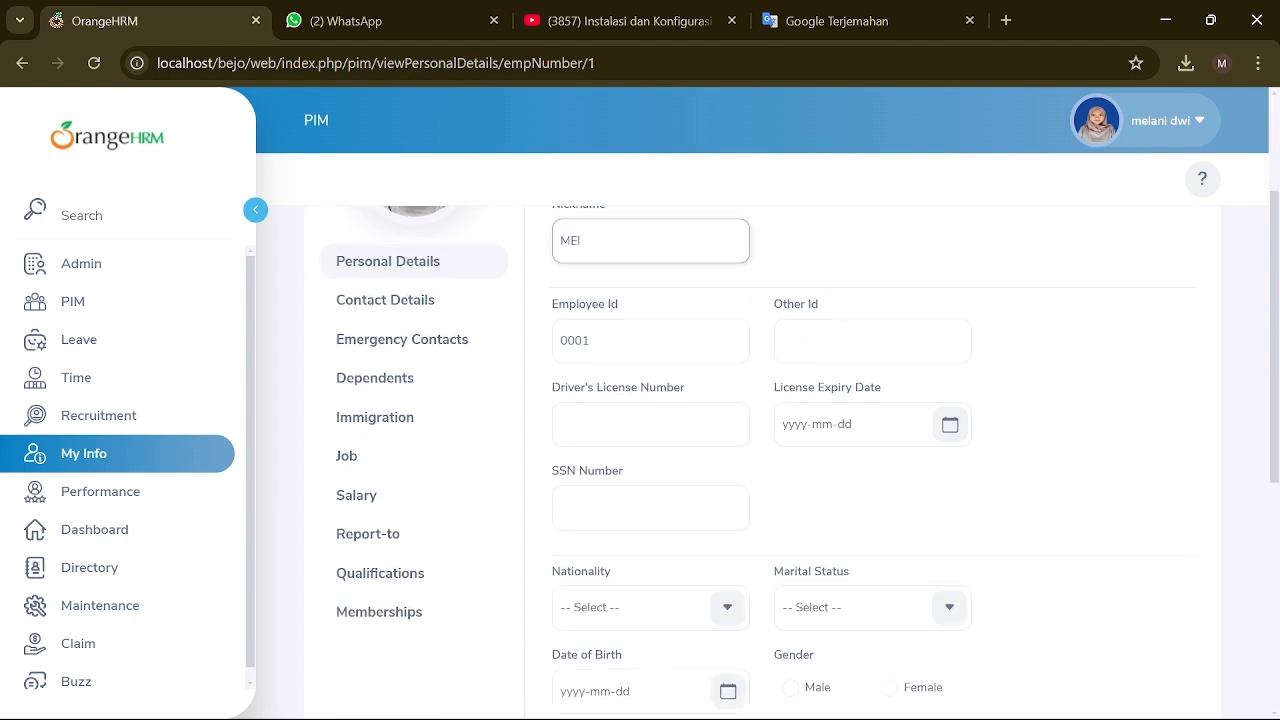
scroll(671, 630, "down", 2)
Step: Set the date of birth to 27 February 2004 using the calendar
left_click(726, 489)
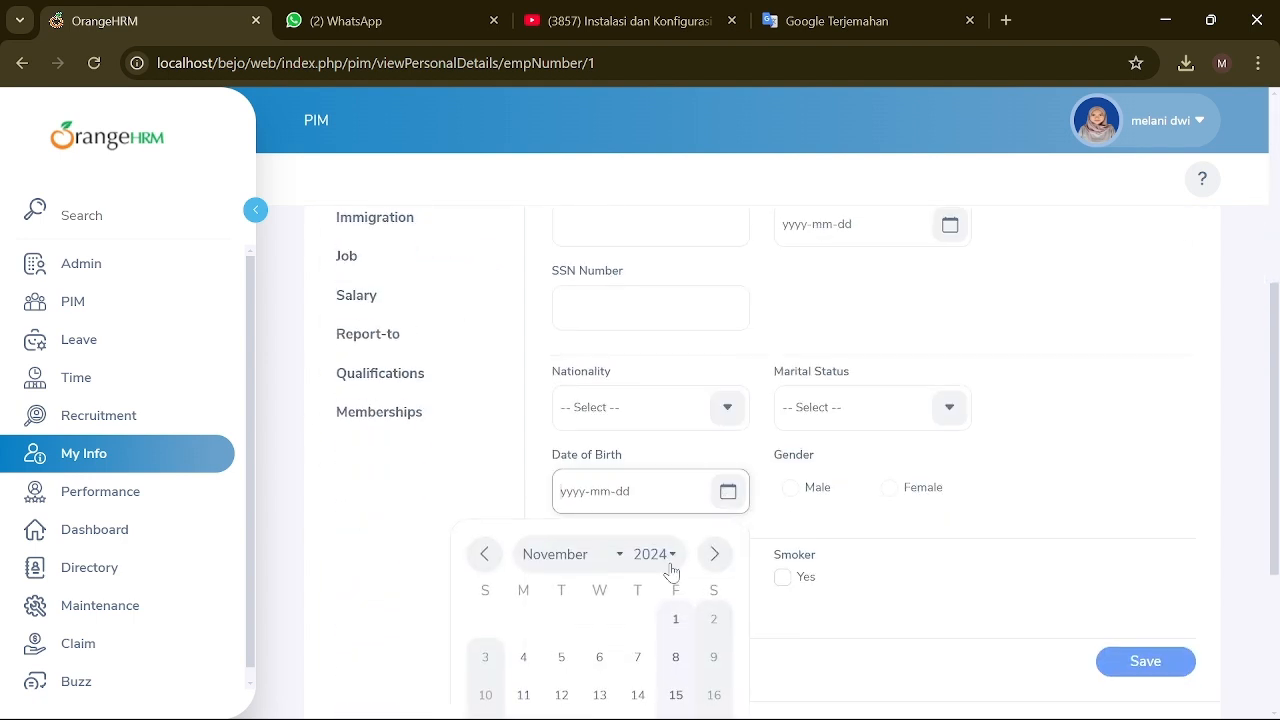
left_click(660, 556)
scroll(569, 360, "up", 8)
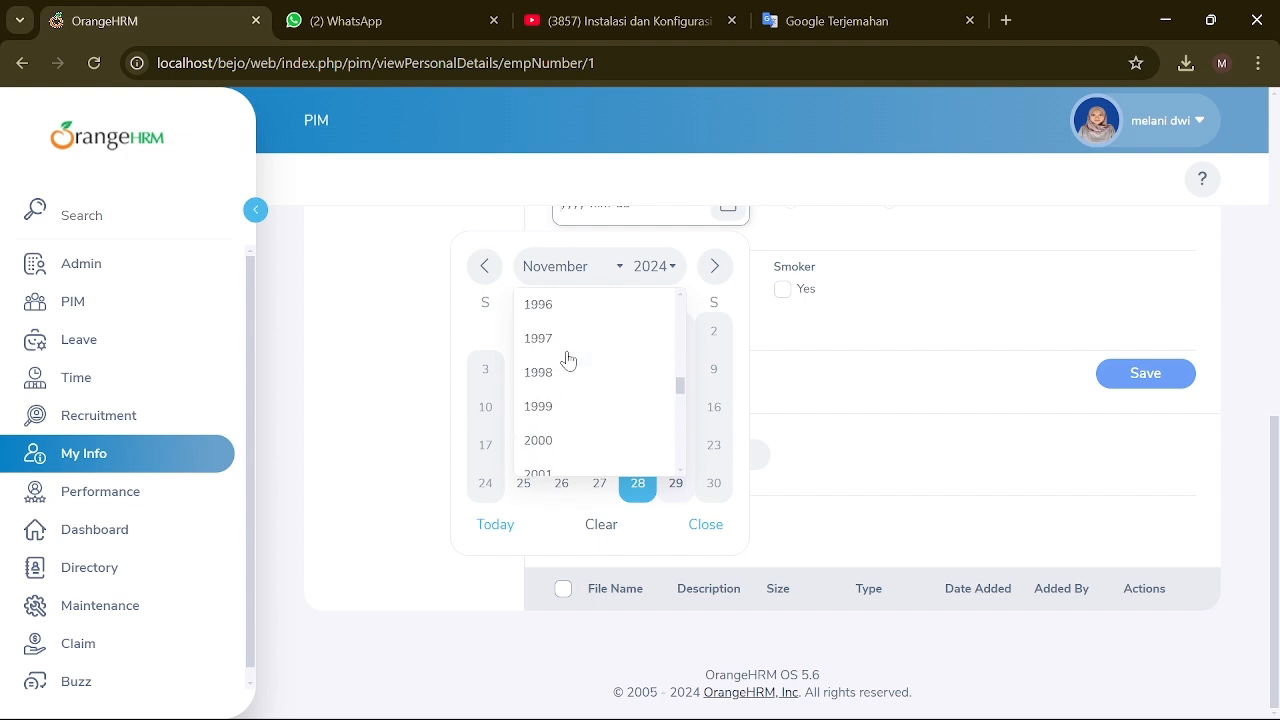
scroll(571, 426, "down", 3)
scroll(567, 343, "up", 1)
left_click(556, 374)
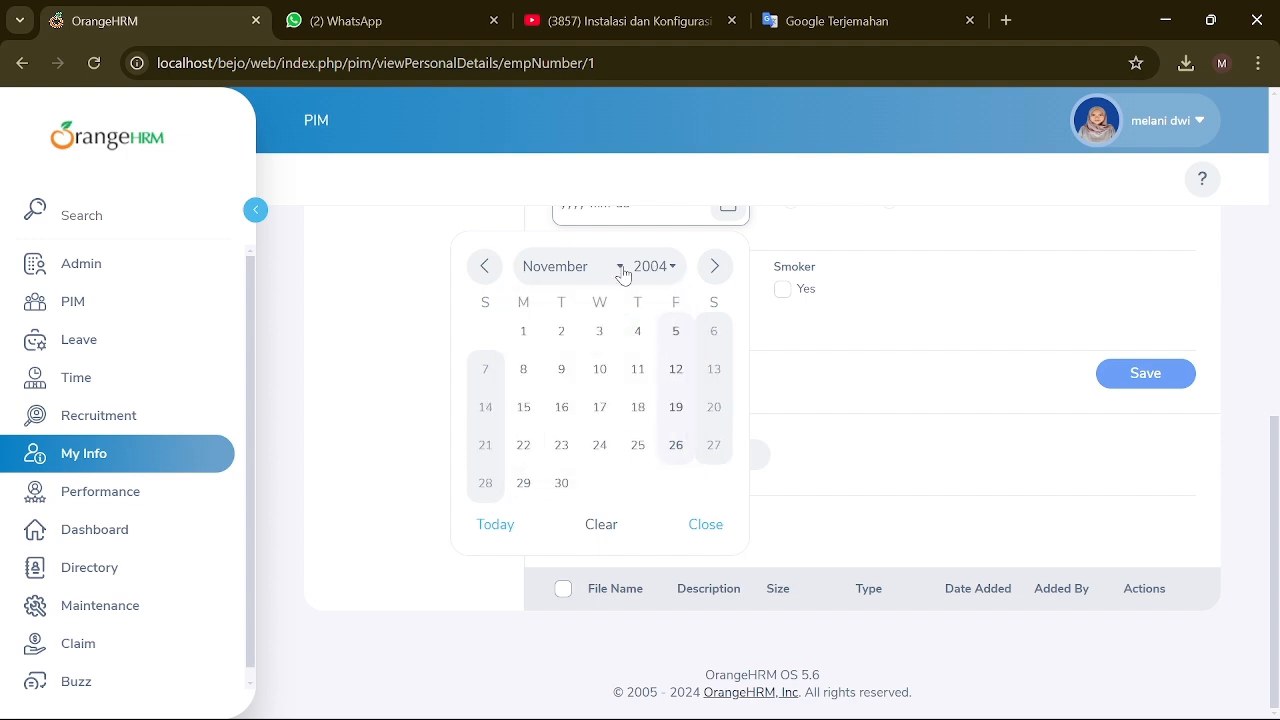
left_click(619, 266)
scroll(580, 331, "up", 2)
left_click(580, 331)
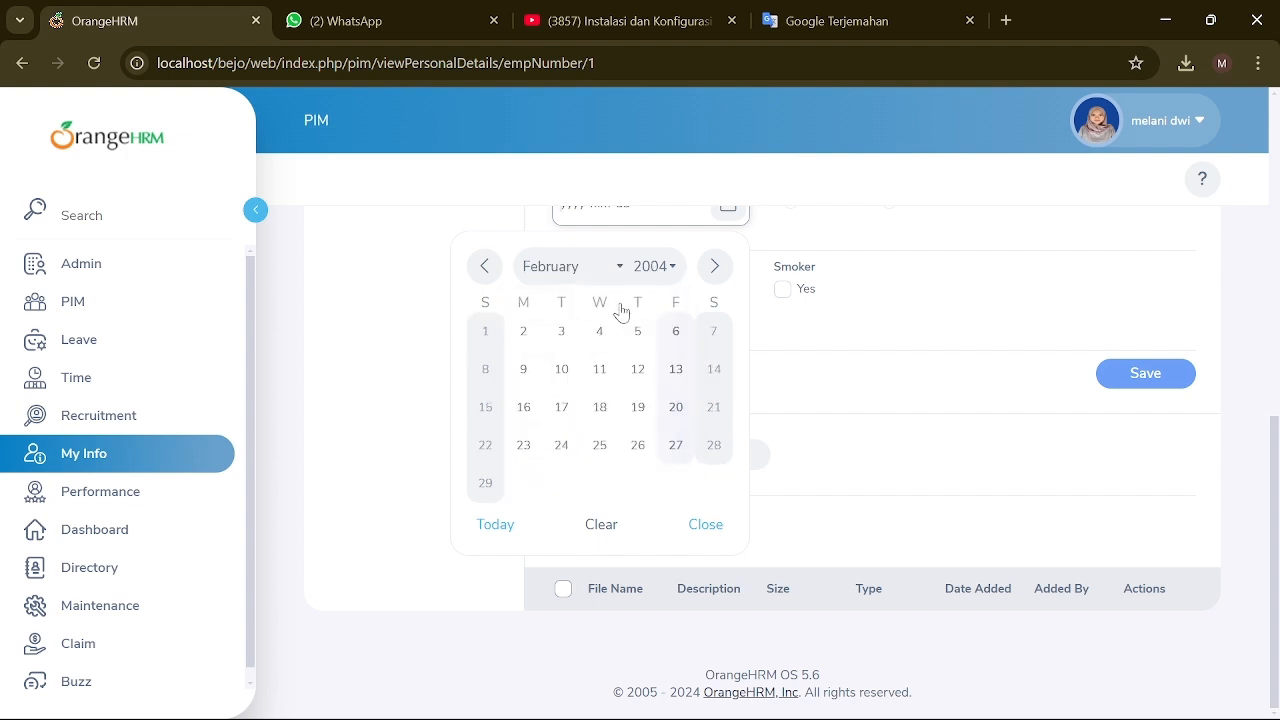
left_click(605, 366)
scroll(744, 560, "up", 3)
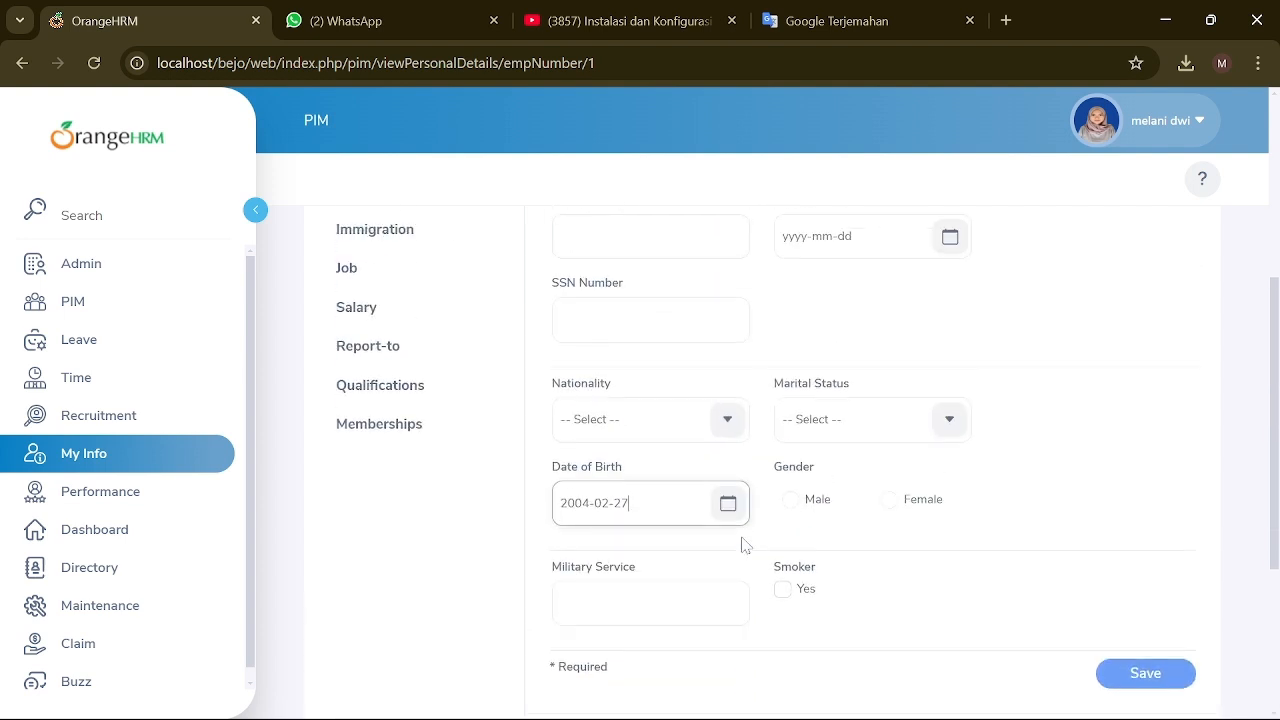
Step: Select Female as gender and save the personal details
left_click(889, 500)
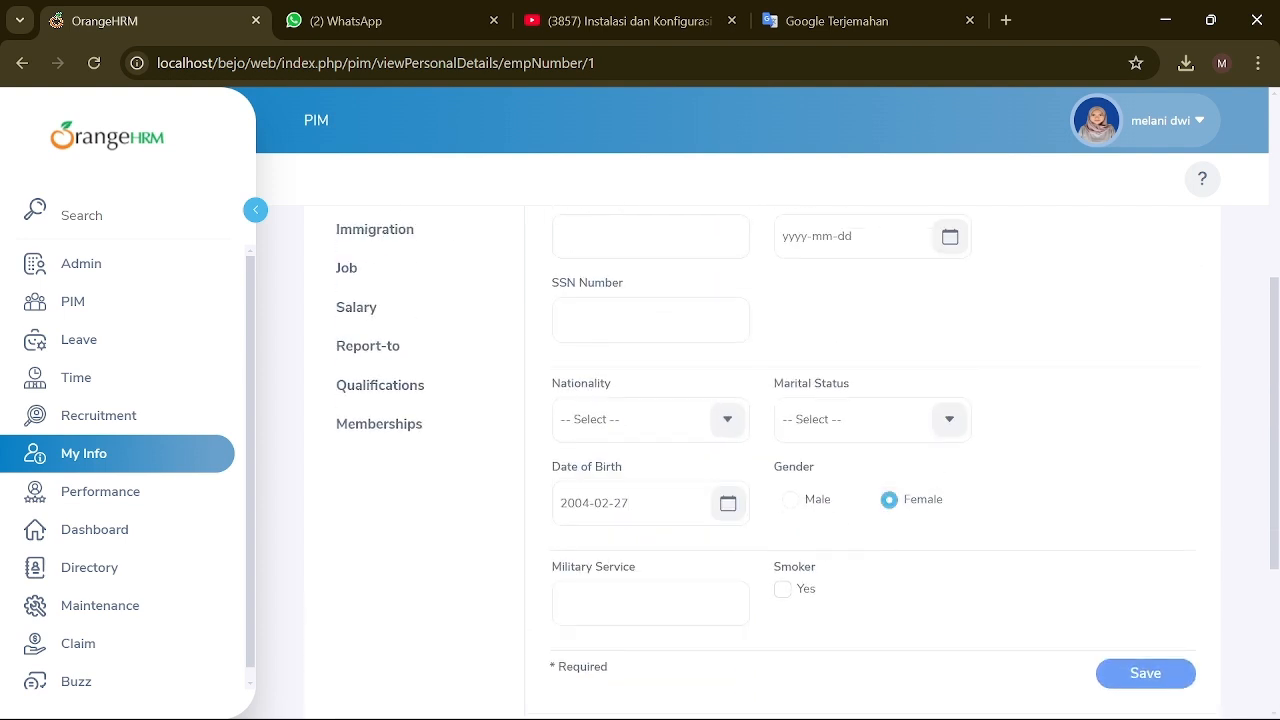
scroll(660, 600, "down", 2)
scroll(663, 583, "up", 6)
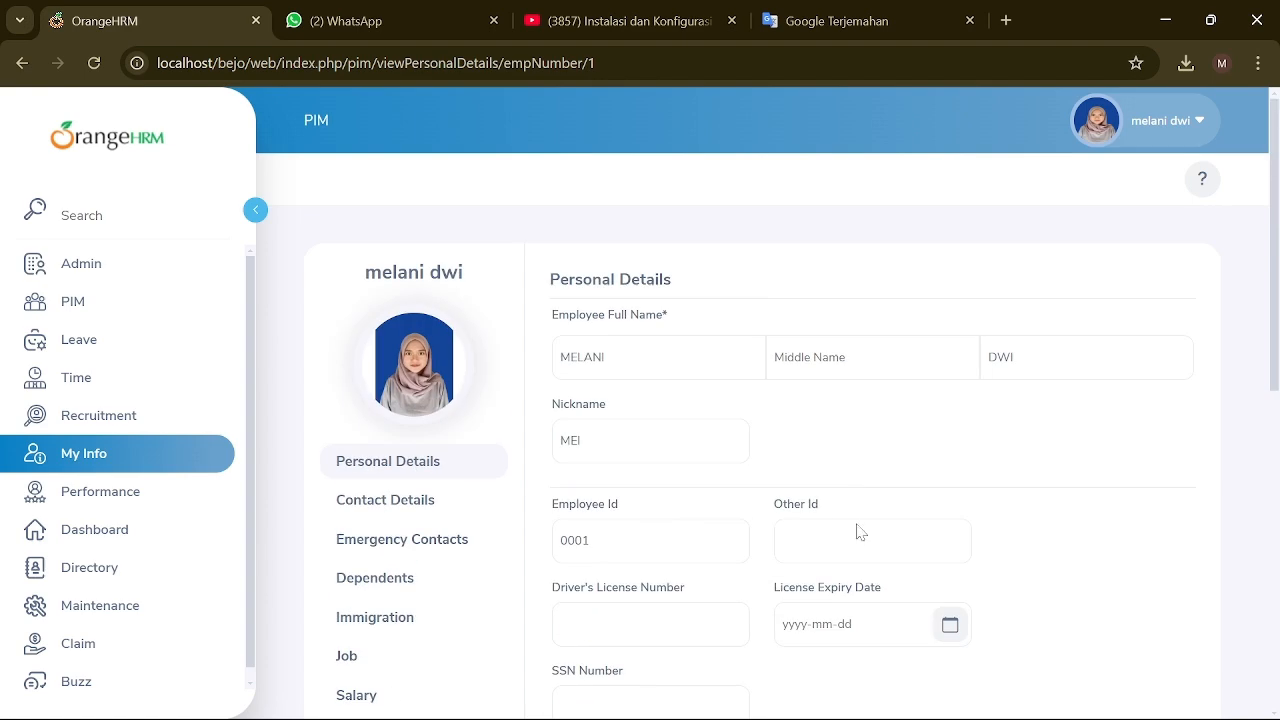
scroll(991, 380, "down", 3)
scroll(1029, 386, "up", 3)
scroll(1034, 537, "down", 6)
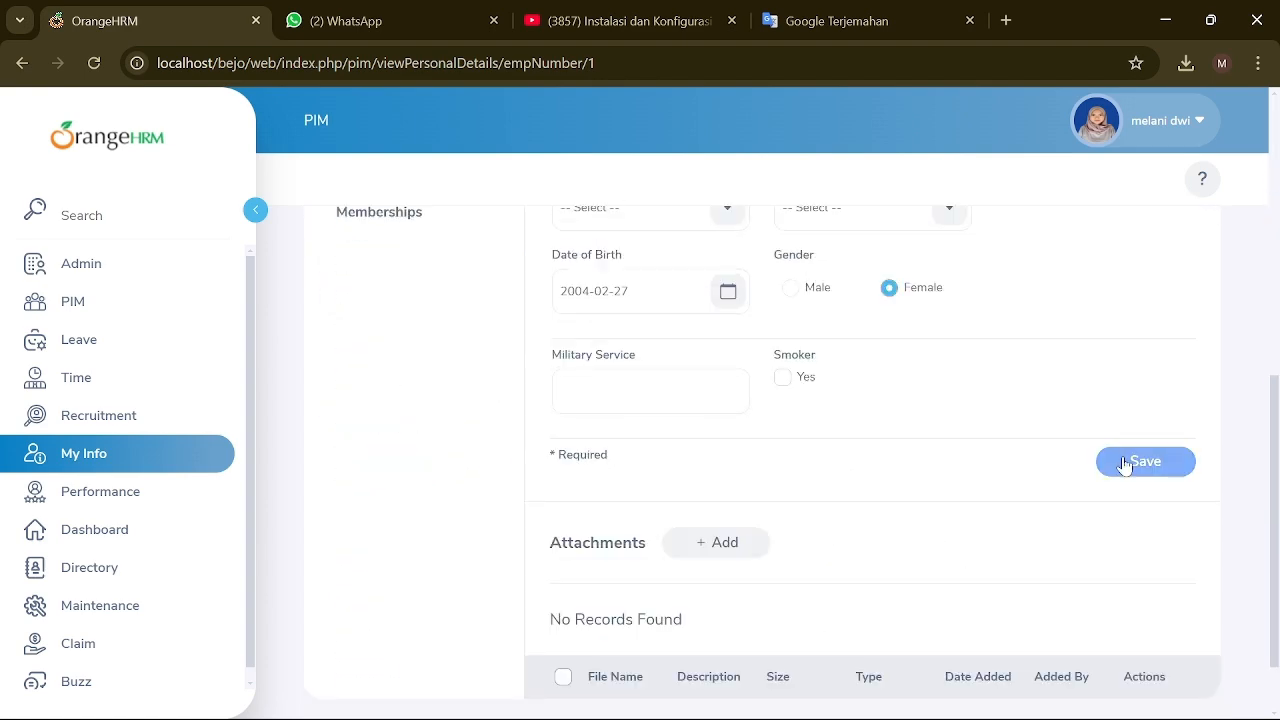
left_click(1123, 465)
scroll(706, 466, "up", 4)
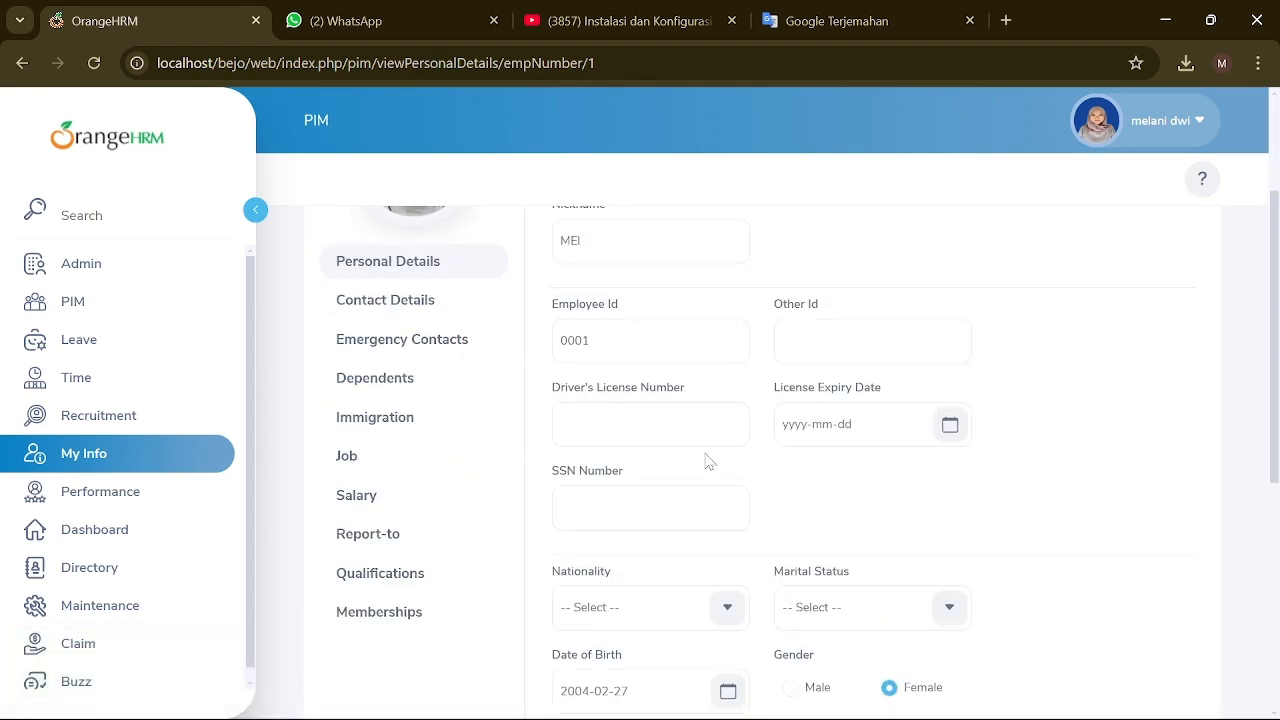
scroll(707, 461, "up", 2)
Step: Browse the Contact Details and Emergency Contacts pages of the profile
left_click(470, 500)
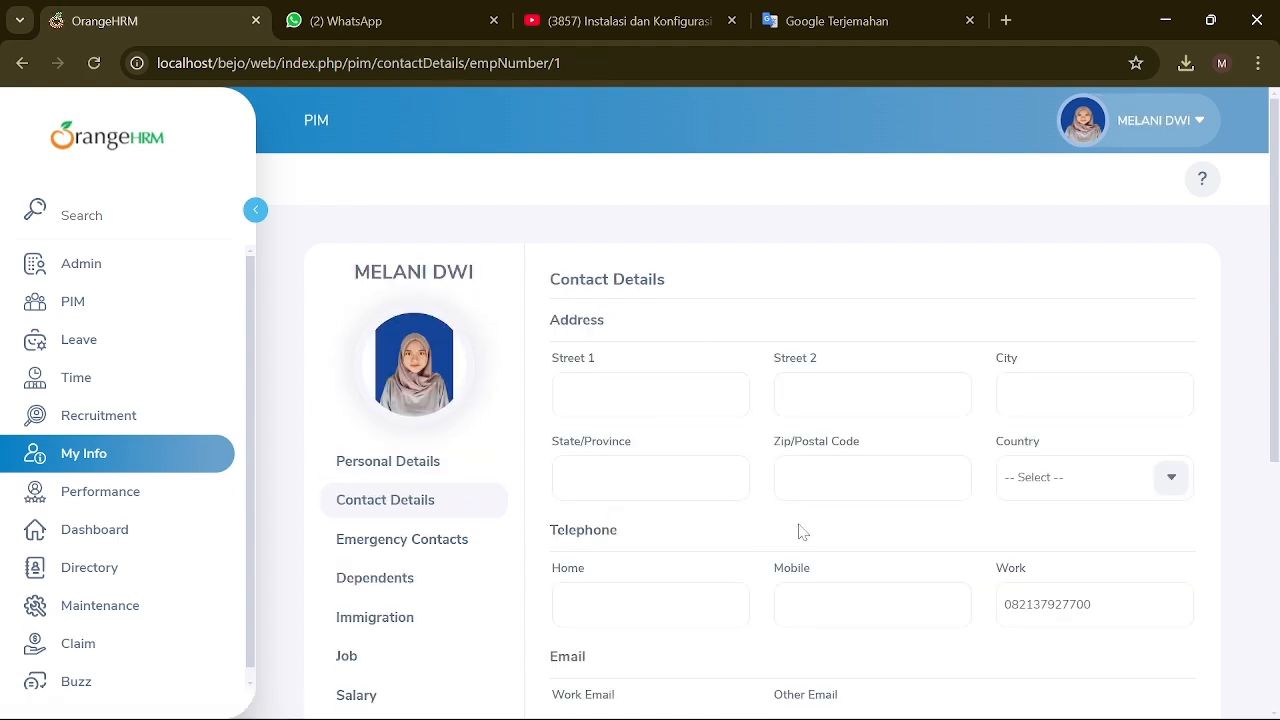
scroll(957, 515, "down", 1)
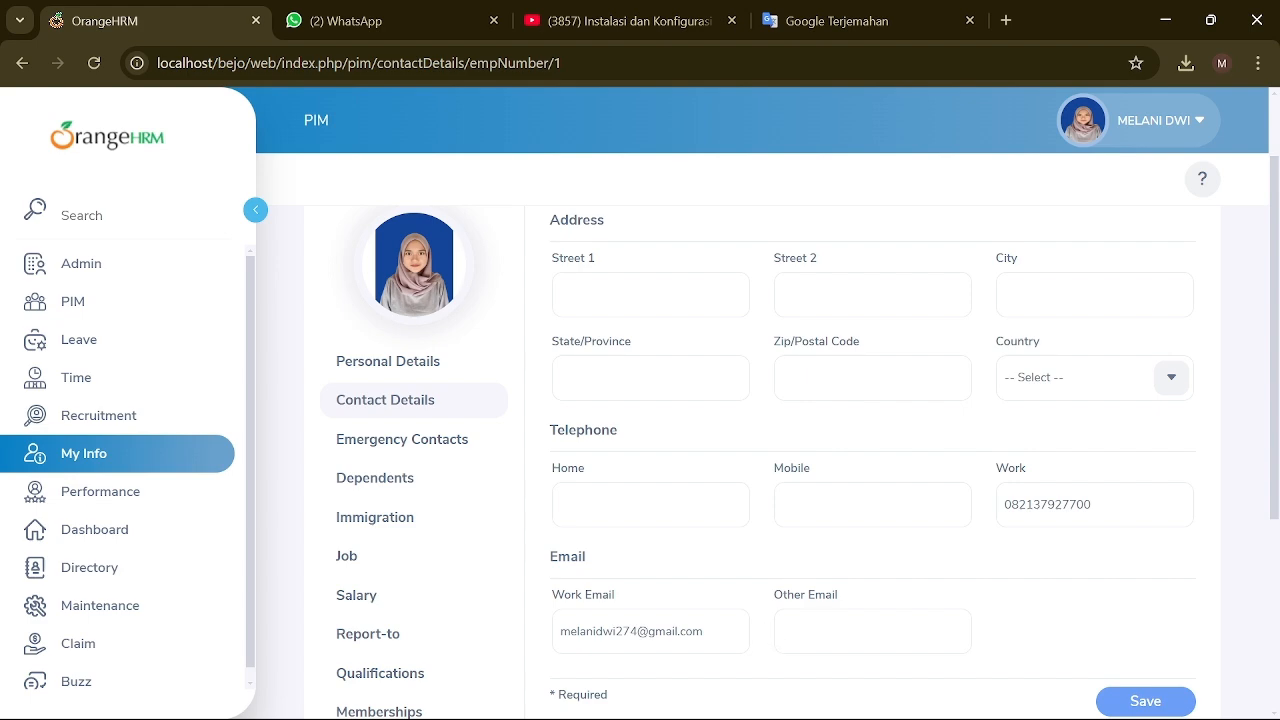
scroll(666, 614, "down", 3)
scroll(811, 566, "up", 2)
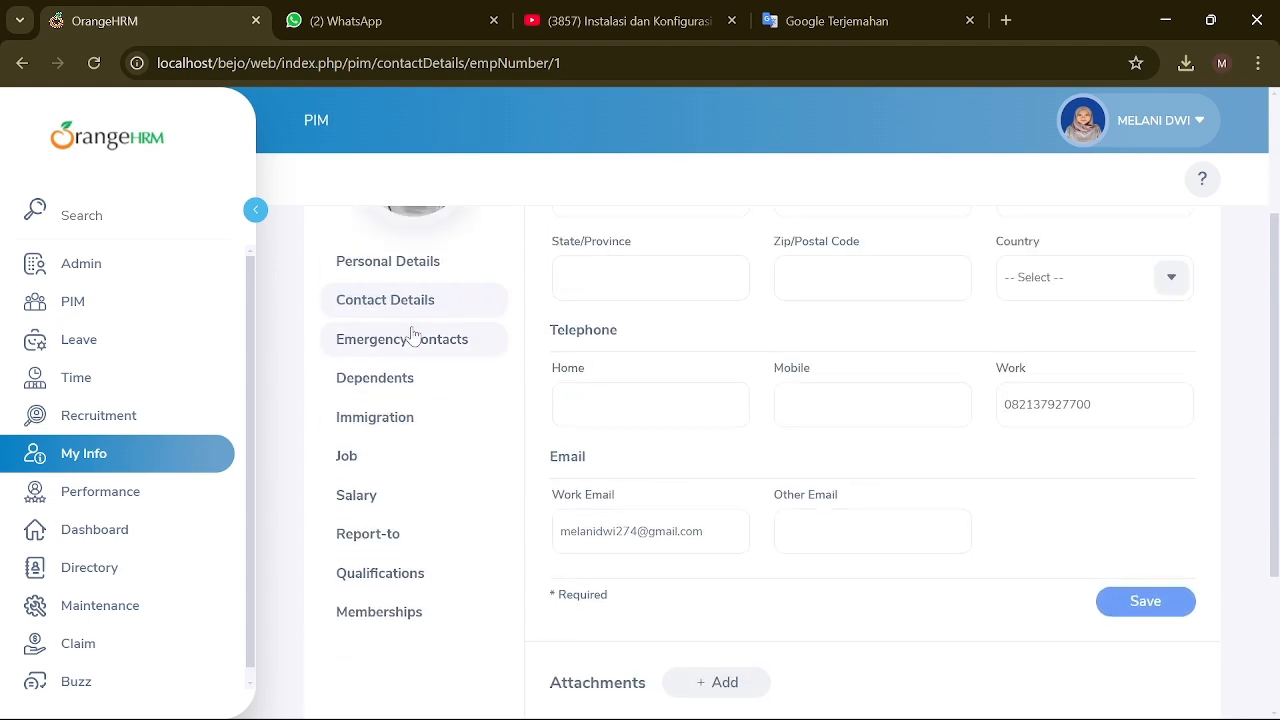
left_click(413, 338)
scroll(660, 582, "down", 2)
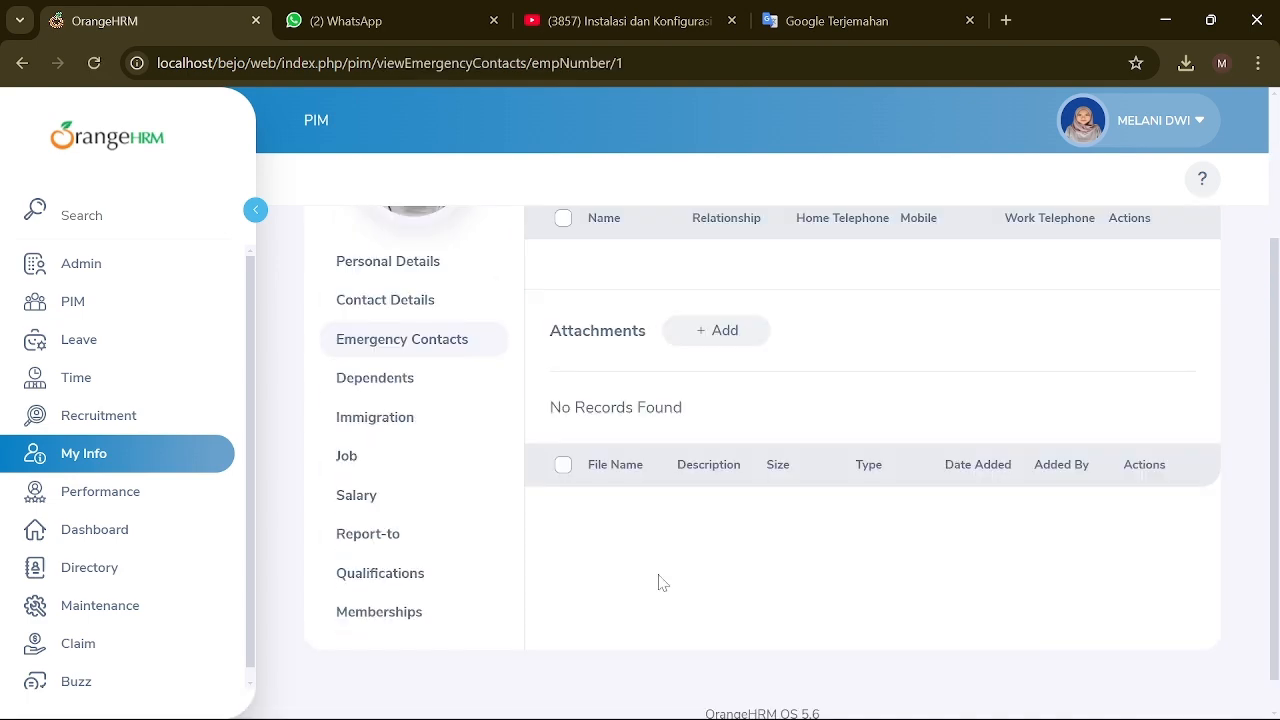
scroll(660, 582, "up", 2)
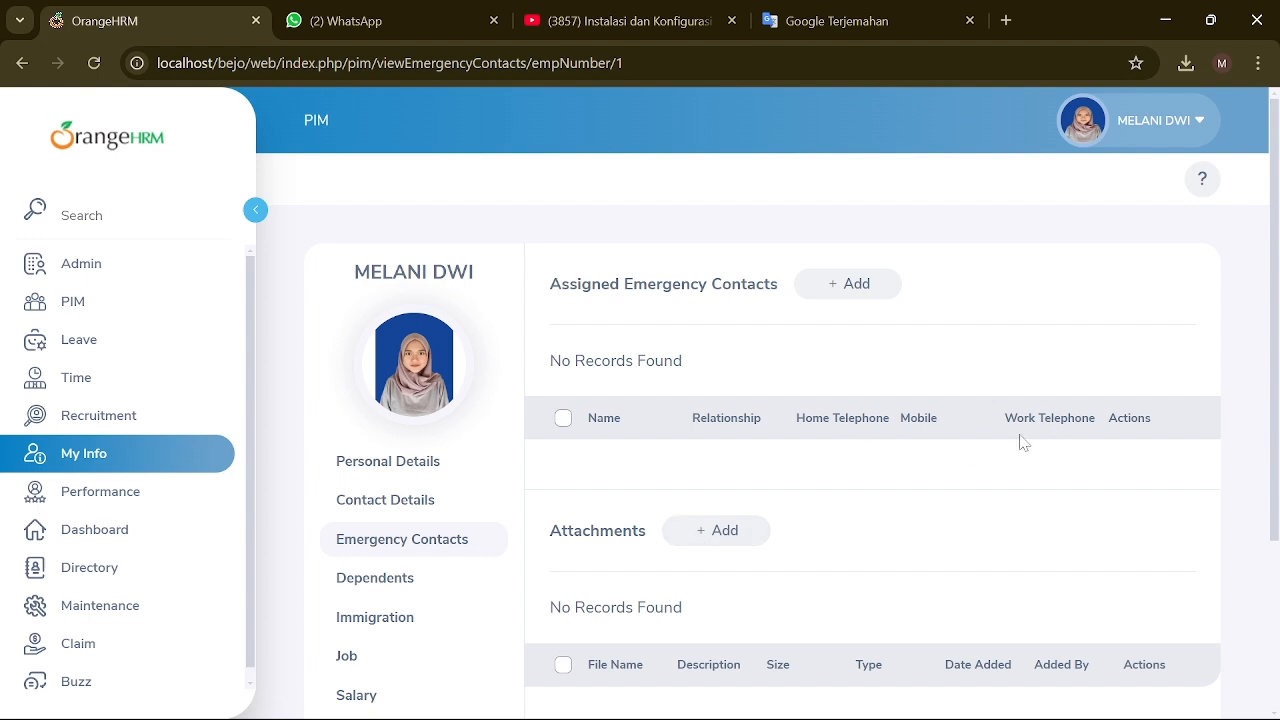
Step: View the Dependents, Immigration and Job pages
left_click(375, 578)
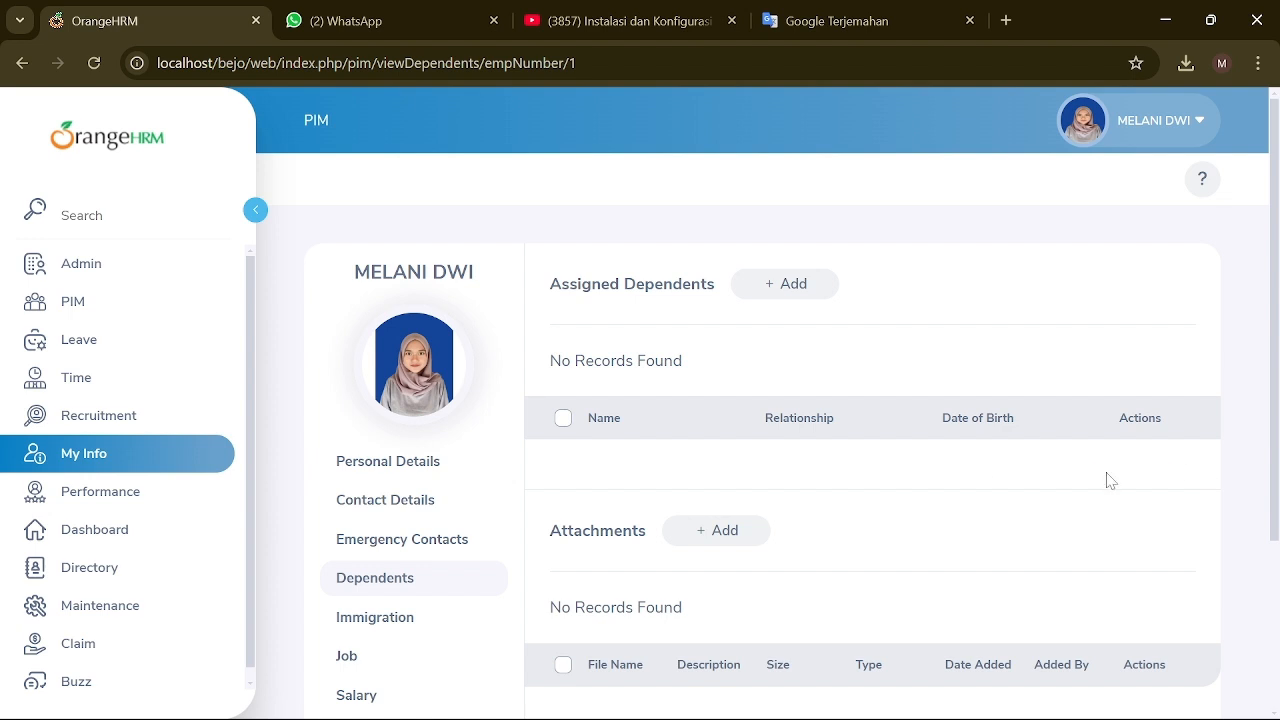
left_click(466, 616)
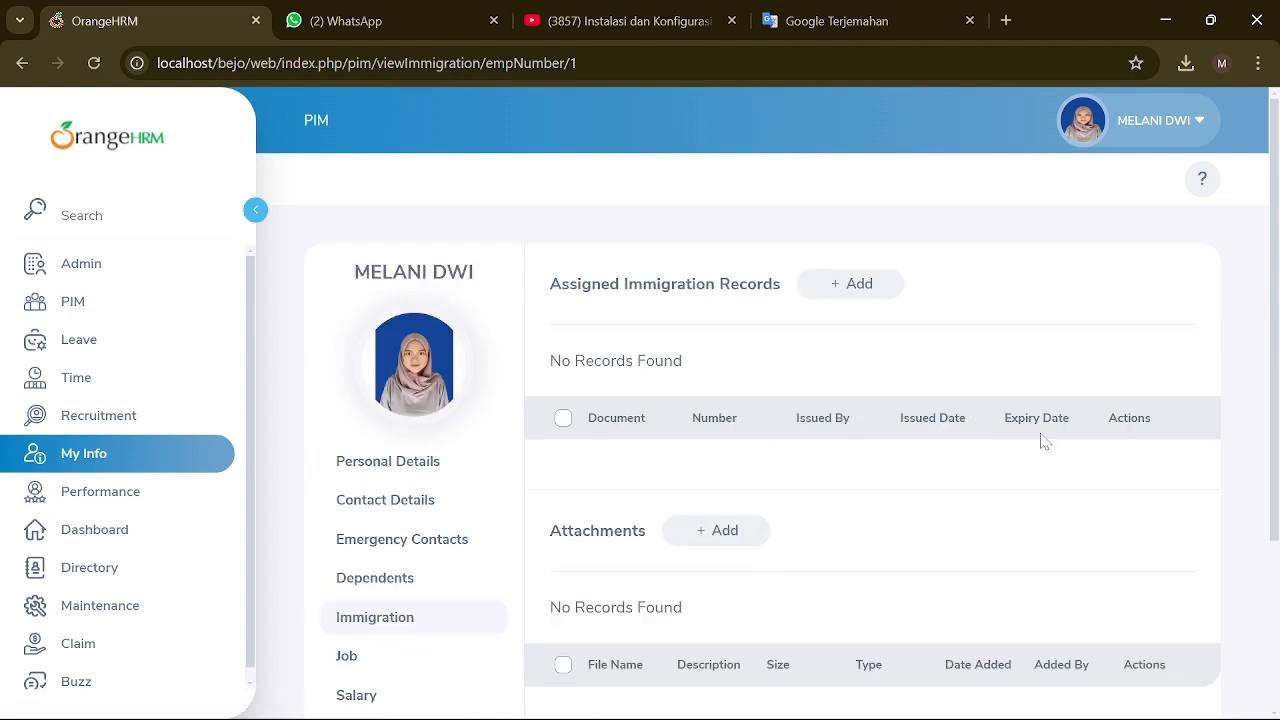
scroll(870, 522, "down", 2)
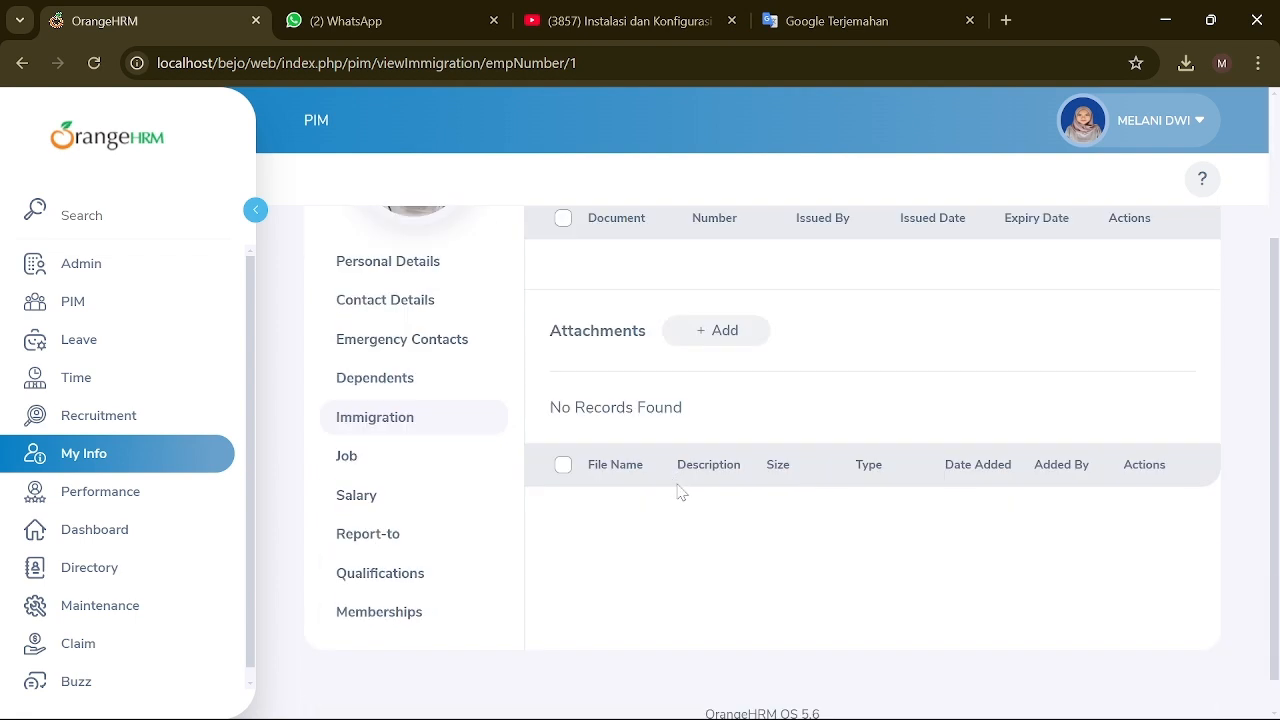
left_click(341, 456)
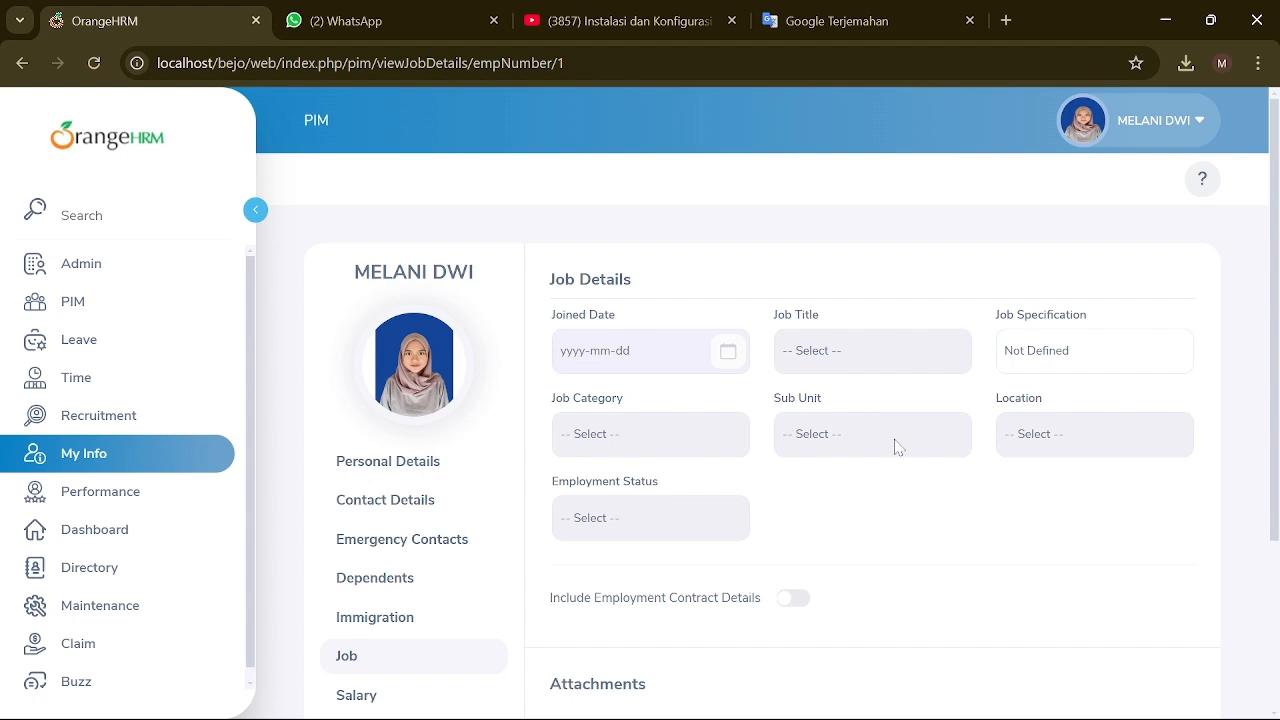
scroll(894, 445, "down", 2)
scroll(894, 445, "up", 2)
scroll(392, 651, "down", 2)
Step: Check the Salary page, then finish on the Memberships page
left_click(397, 497)
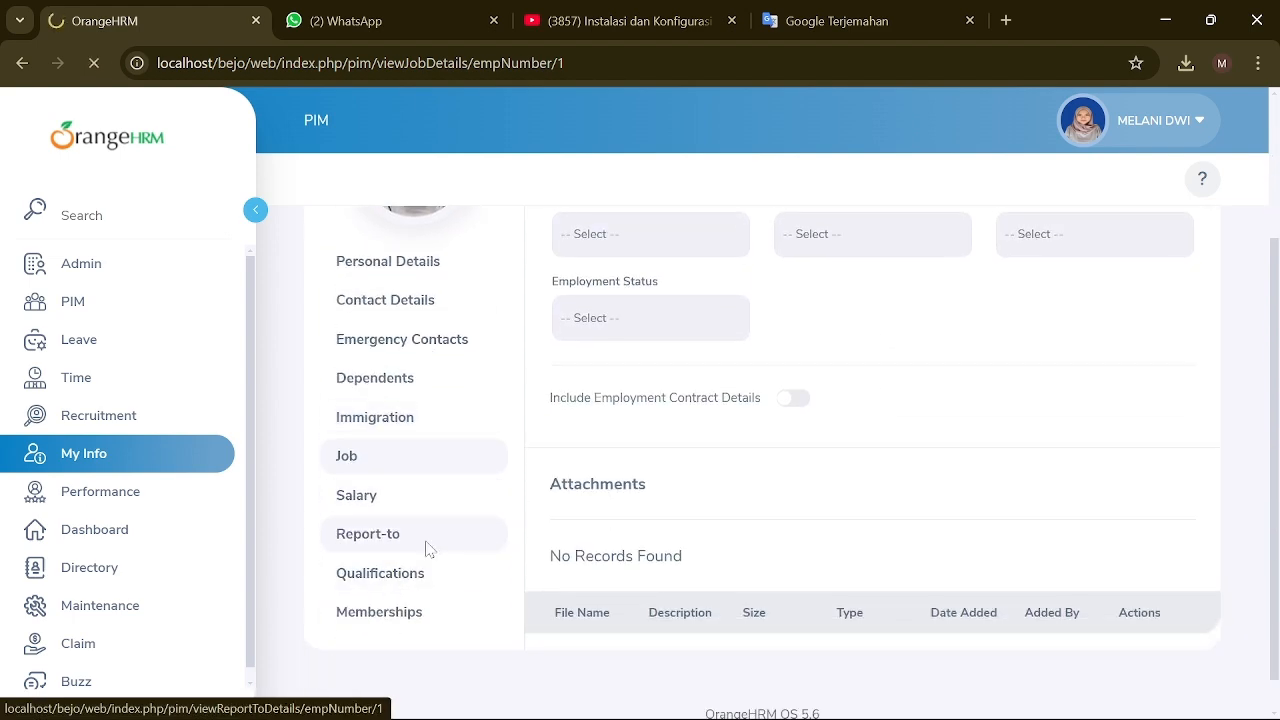
scroll(838, 535, "down", 2)
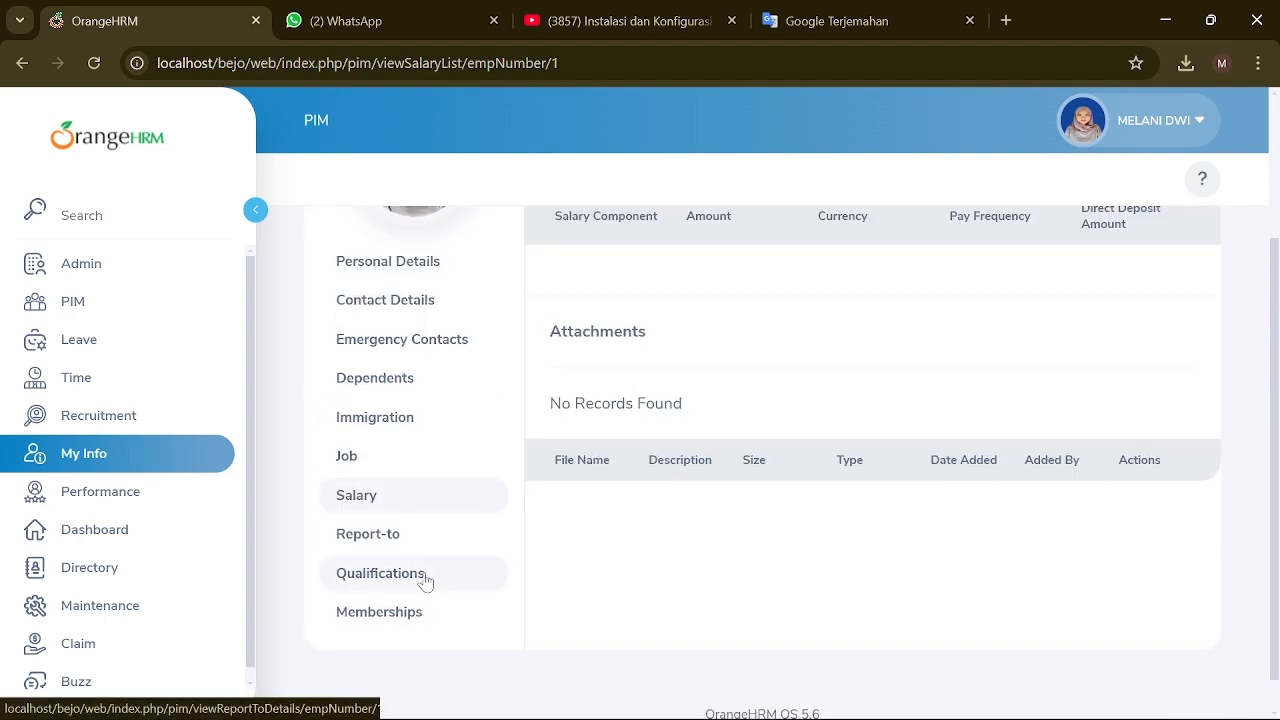
left_click(405, 617)
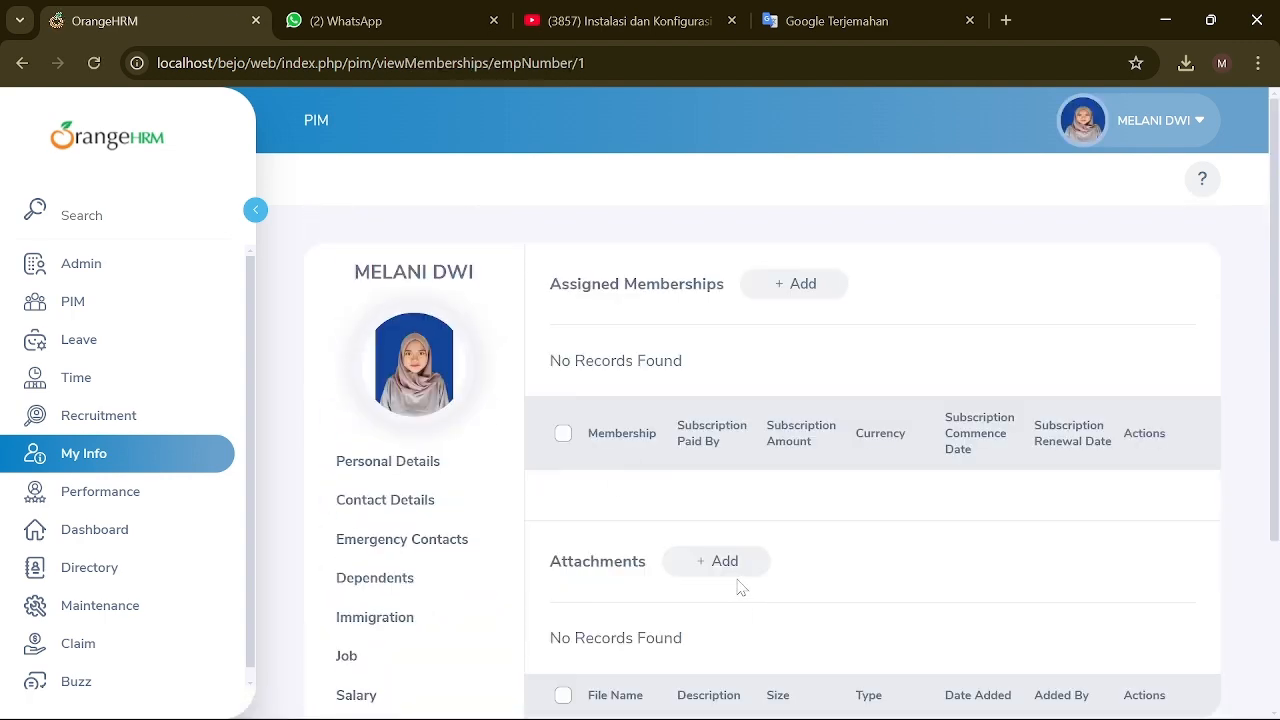
scroll(737, 570, "down", 3)
scroll(545, 395, "up", 3)
Step: Go to Performance > Configure > KPIs and expand the Job Title filter
left_click(86, 500)
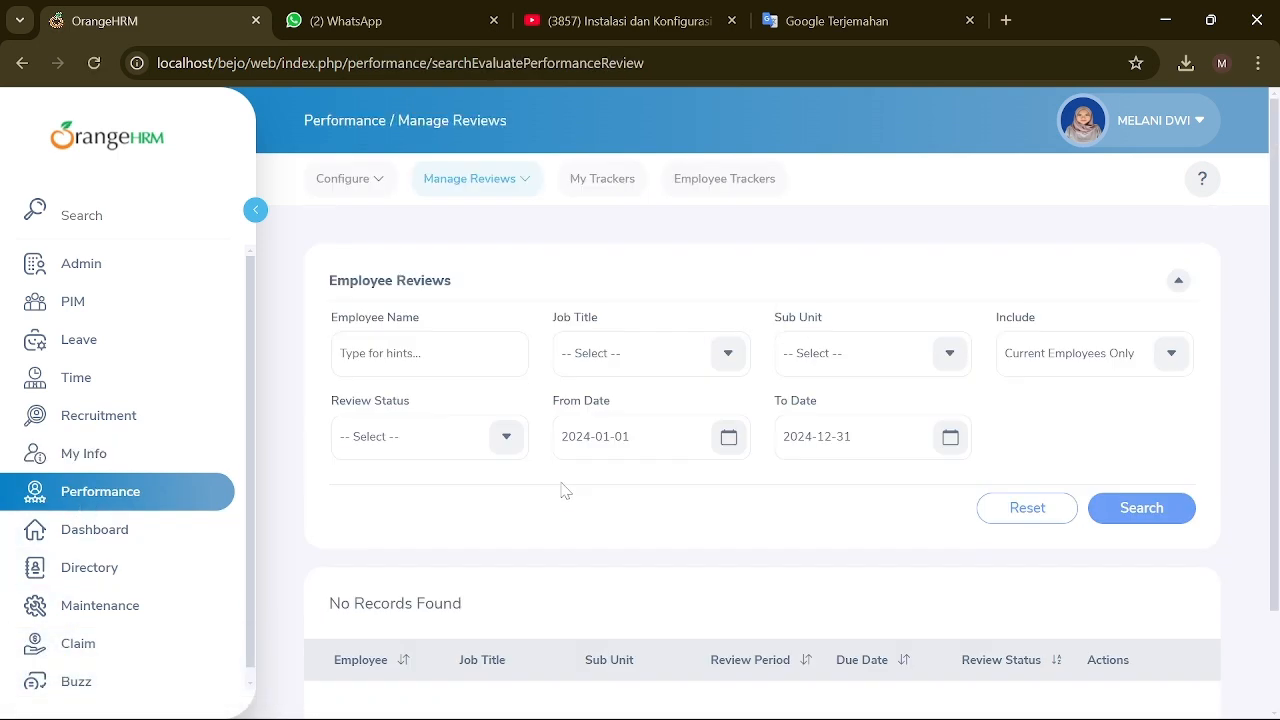
left_click(365, 178)
left_click(362, 240)
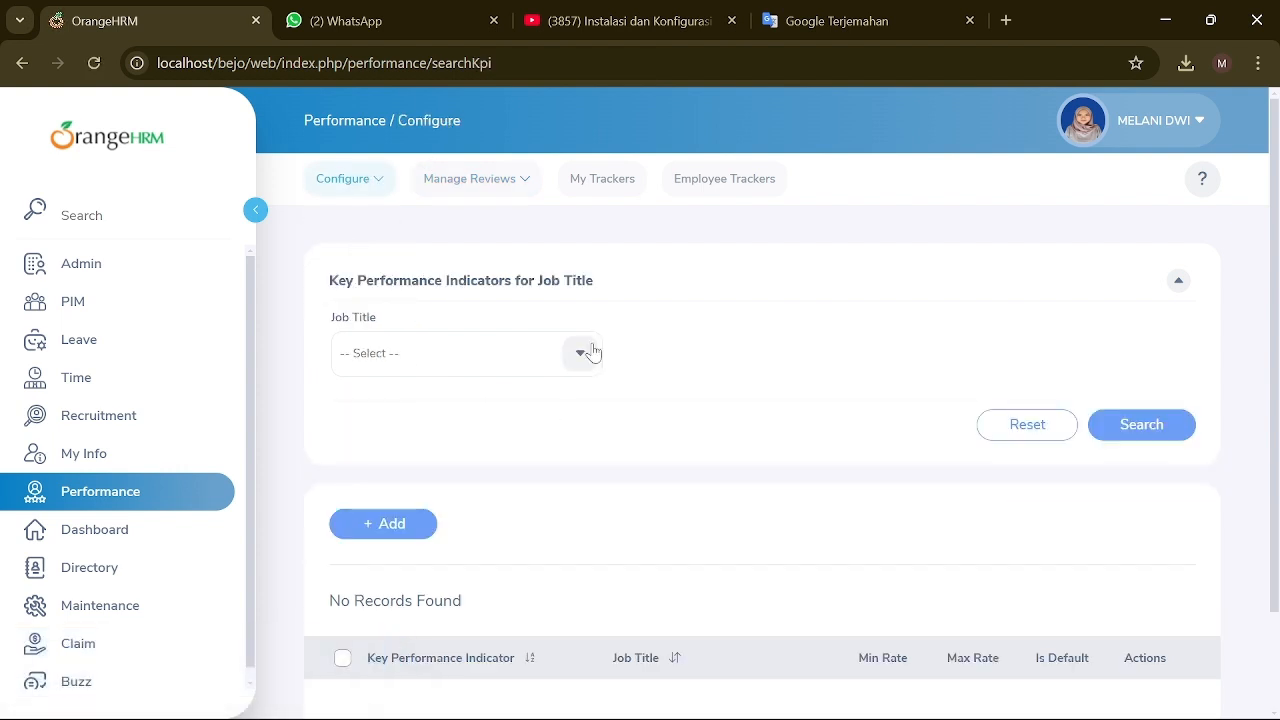
left_click(585, 352)
Step: Filter by HRD, then add KPI 'HRD' for job title HRD rated 7 to 10
left_click(430, 469)
scroll(534, 555, "down", 1)
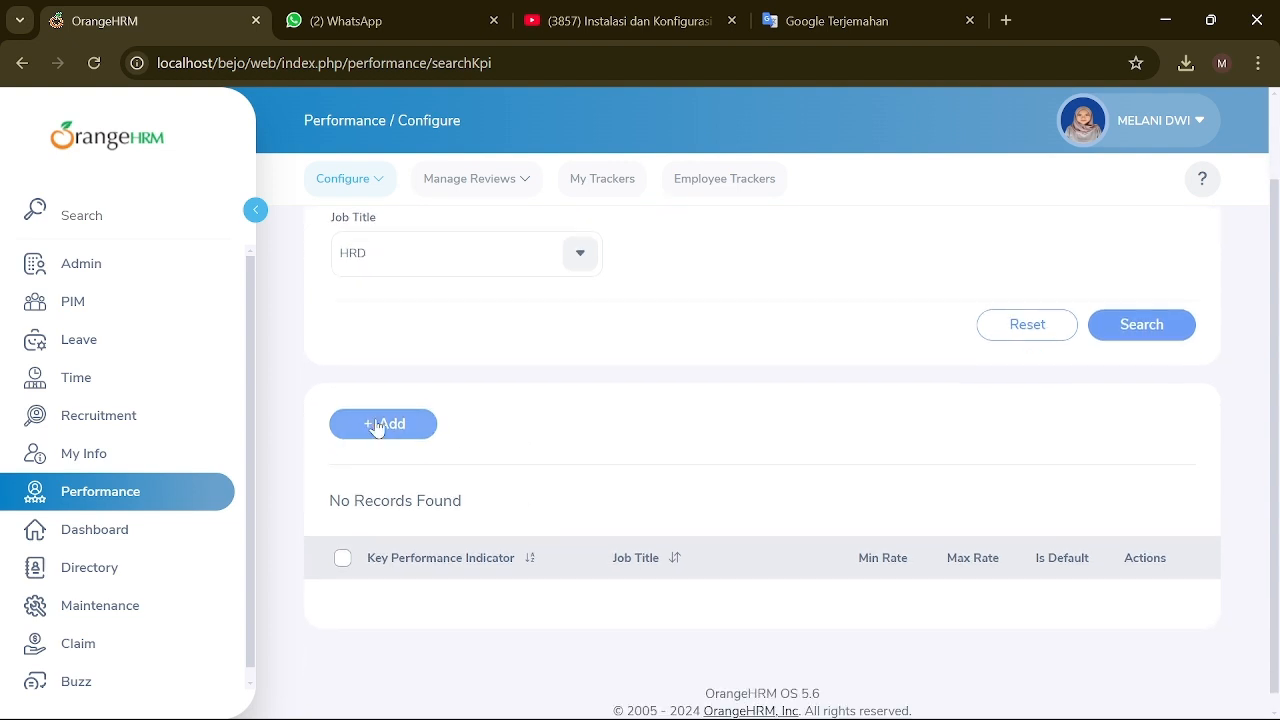
left_click(380, 423)
left_click(486, 352)
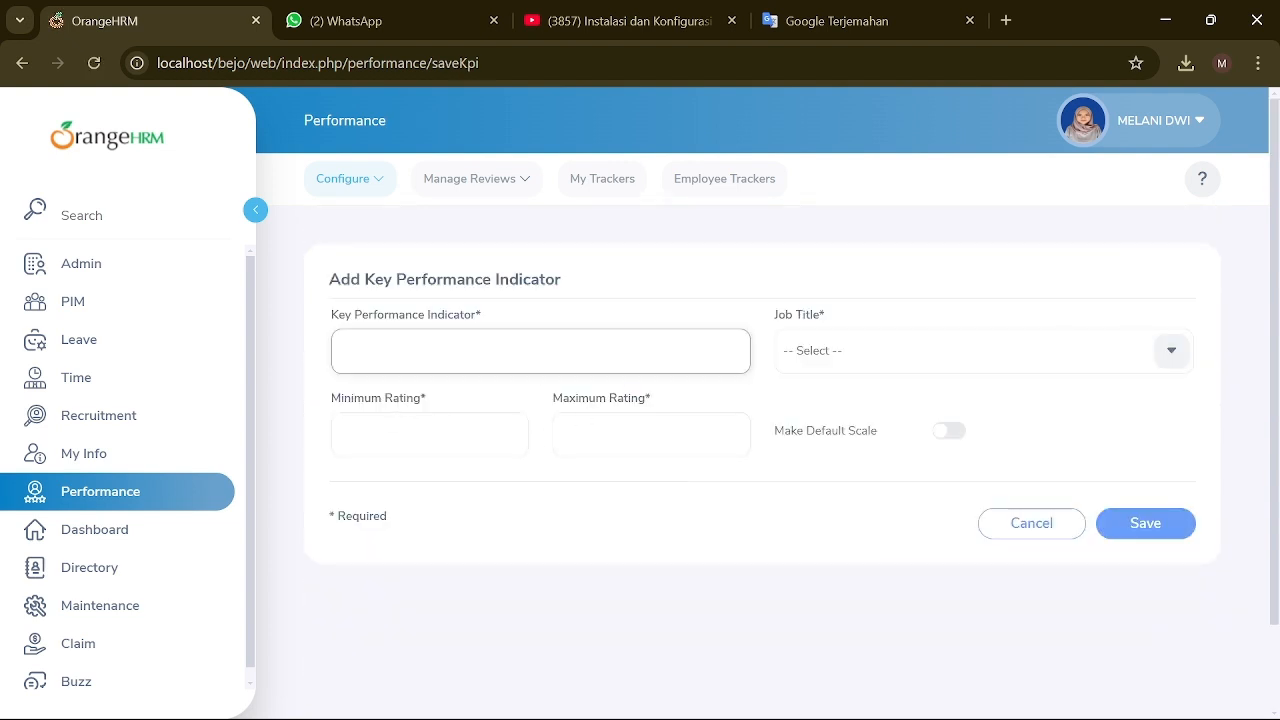
left_click(430, 435)
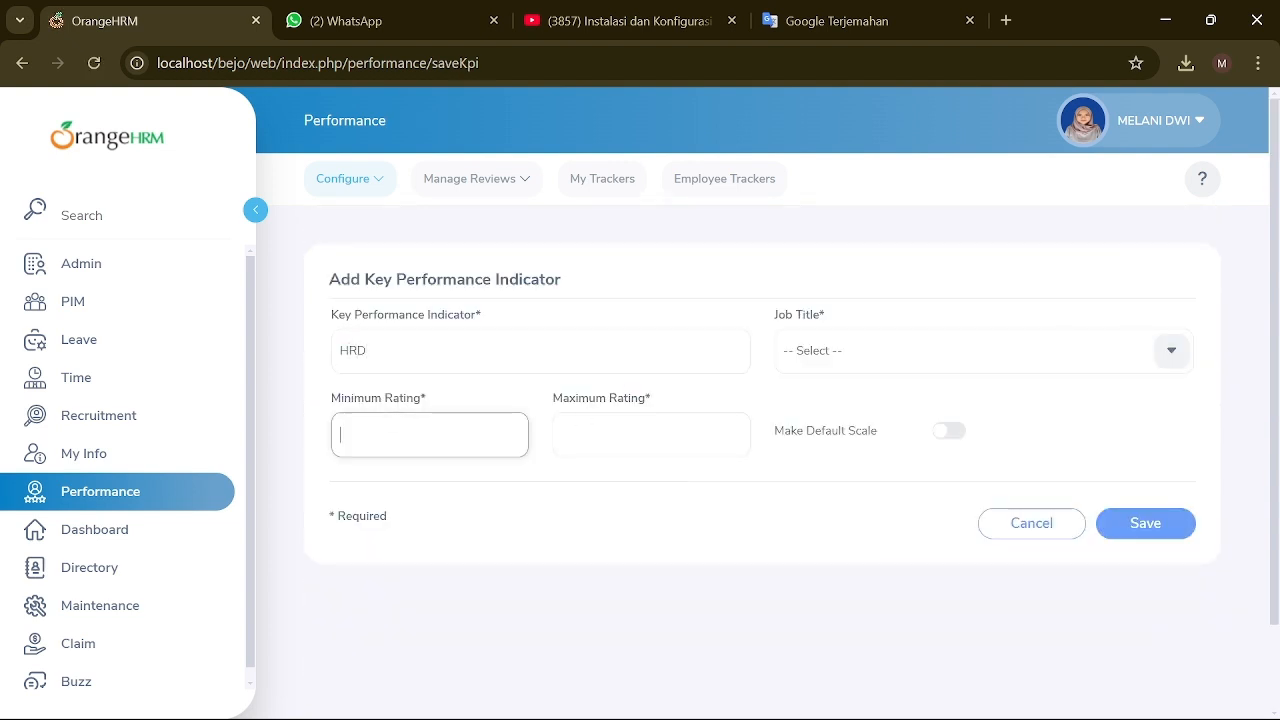
key("Tab")
type("10")
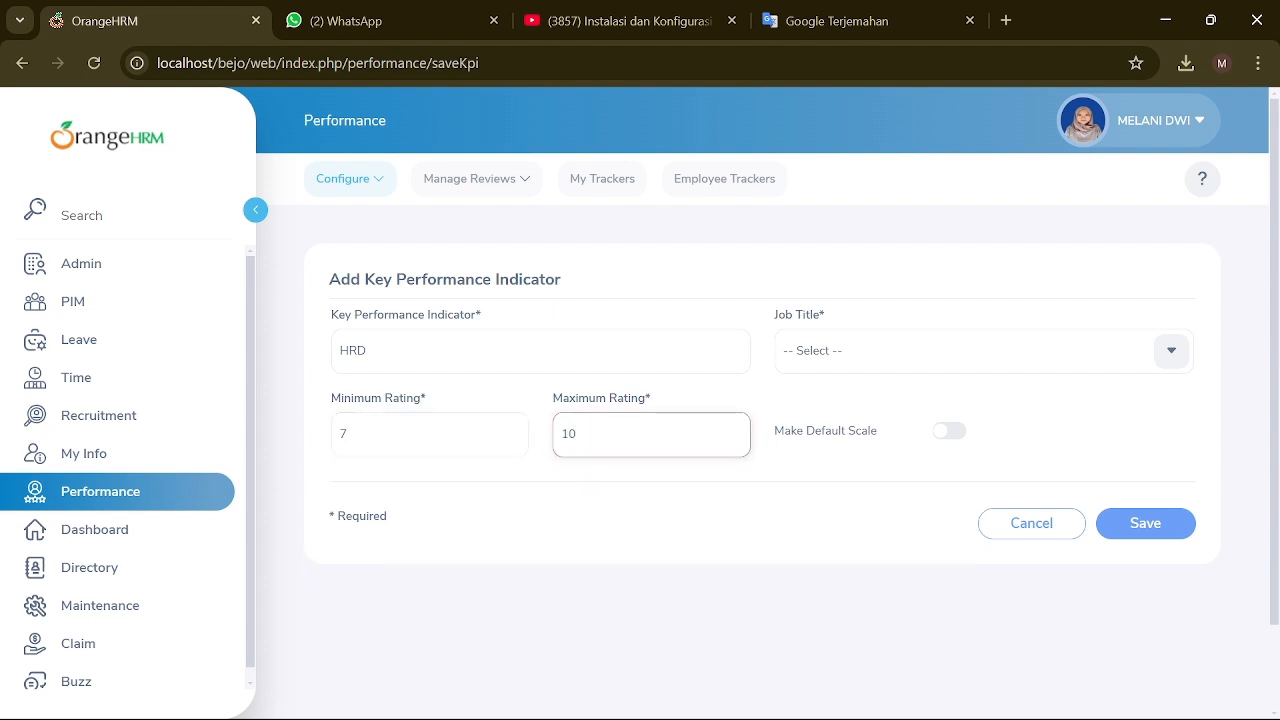
left_click(1172, 356)
left_click(876, 468)
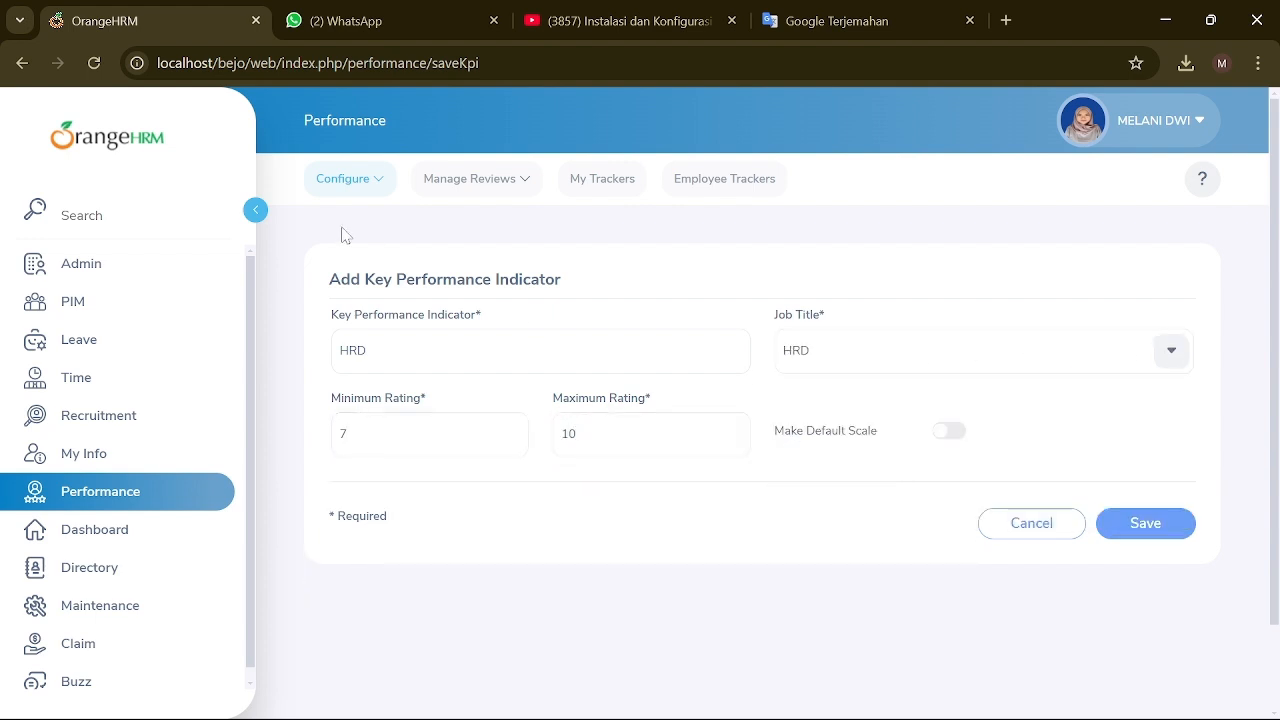
left_click(1111, 528)
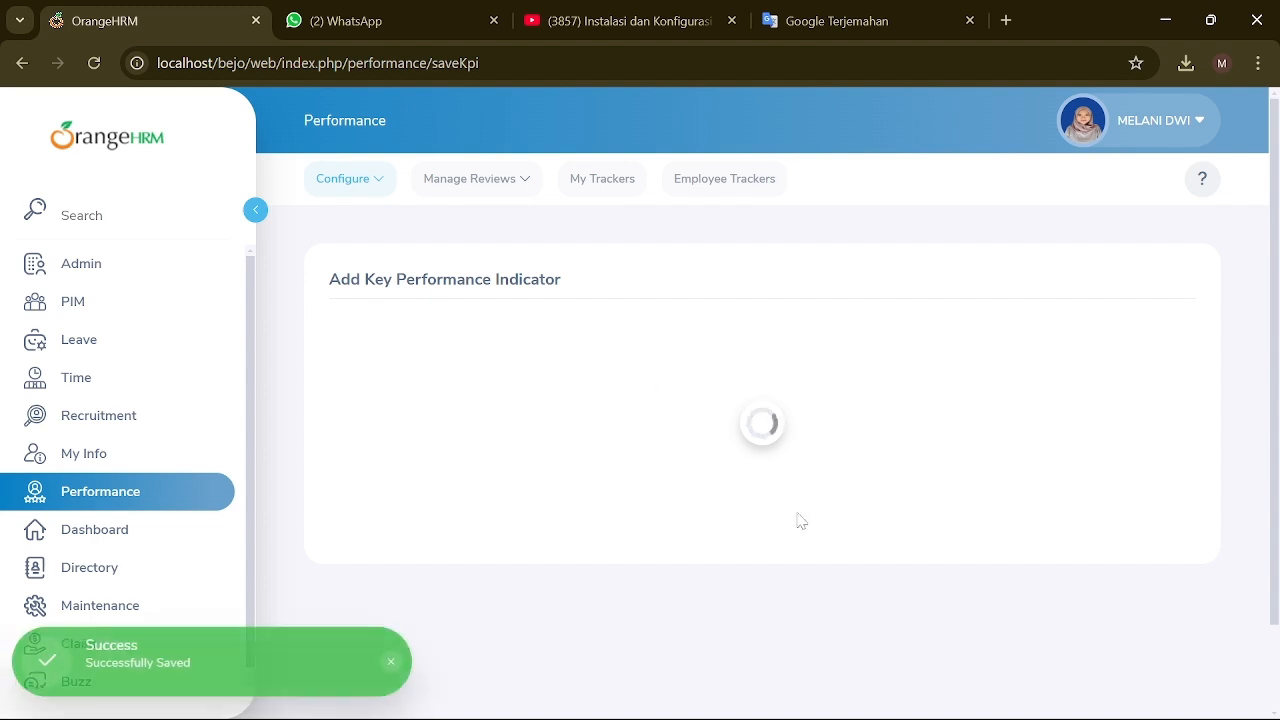
scroll(700, 490, "down", 2)
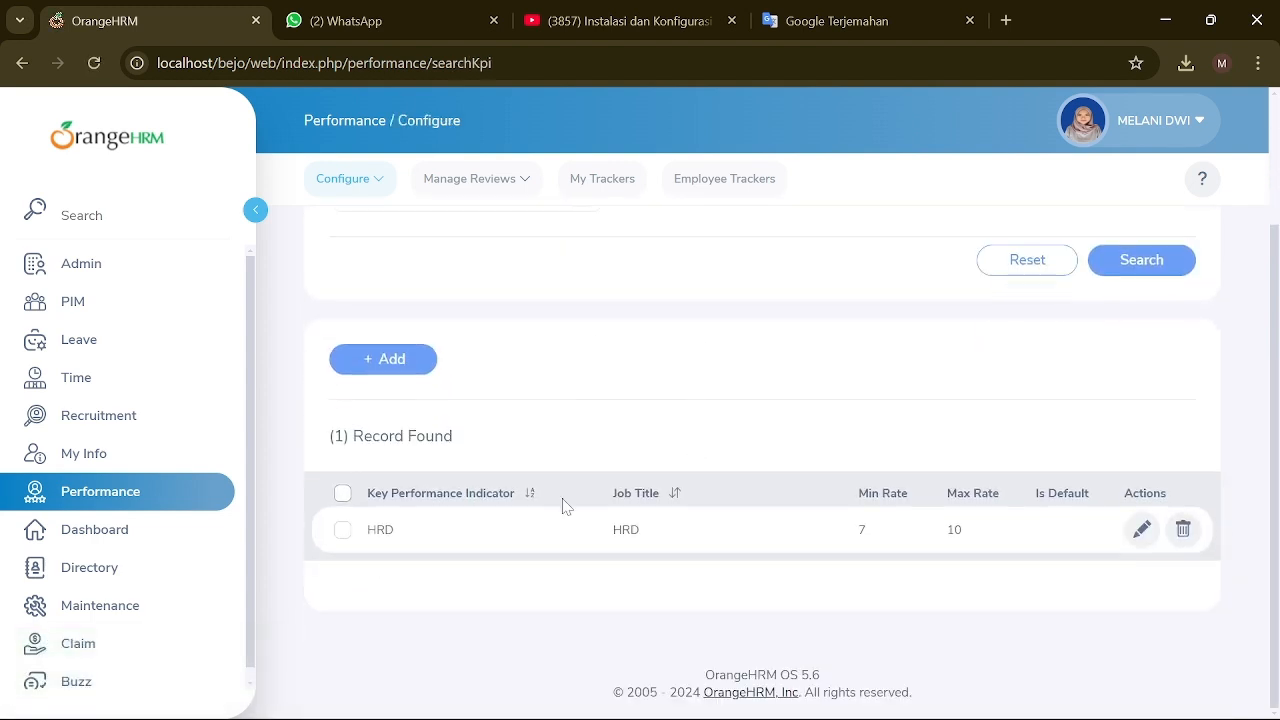
scroll(910, 530, "up", 2)
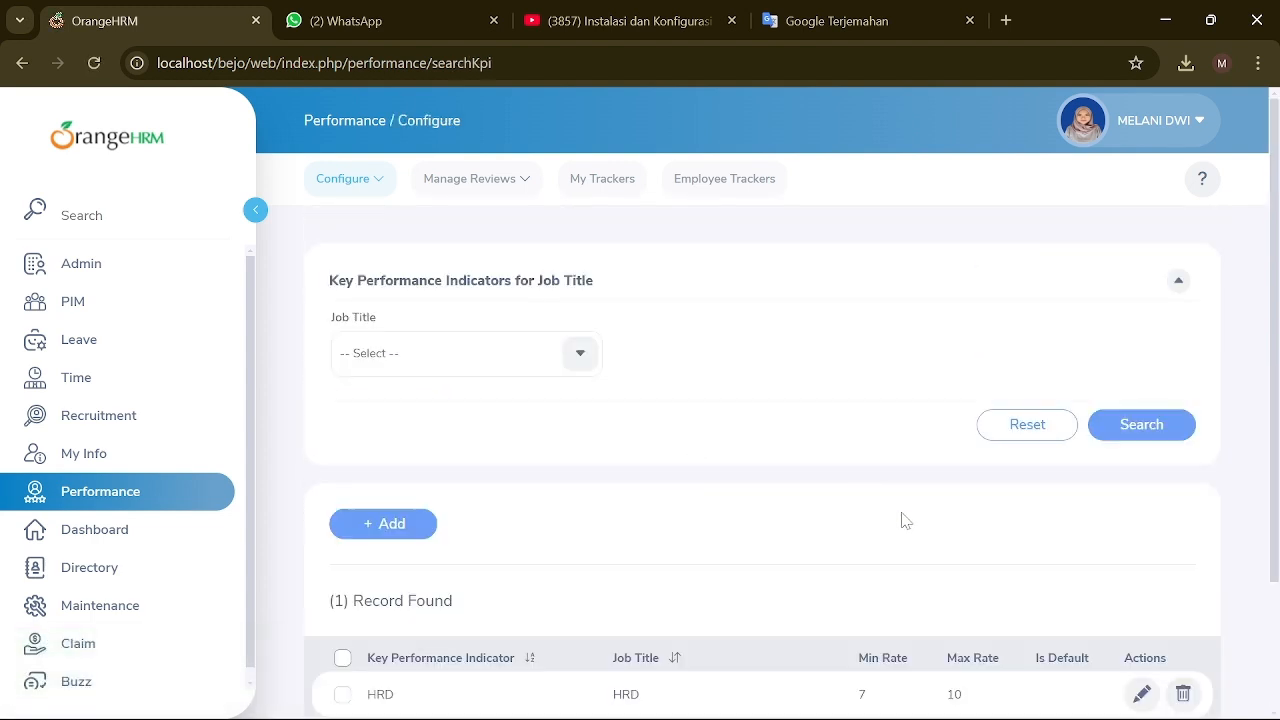
Step: Open the Performance Trackers list under Configure to add a new tracker
left_click(380, 178)
left_click(362, 271)
scroll(505, 382, "down", 2)
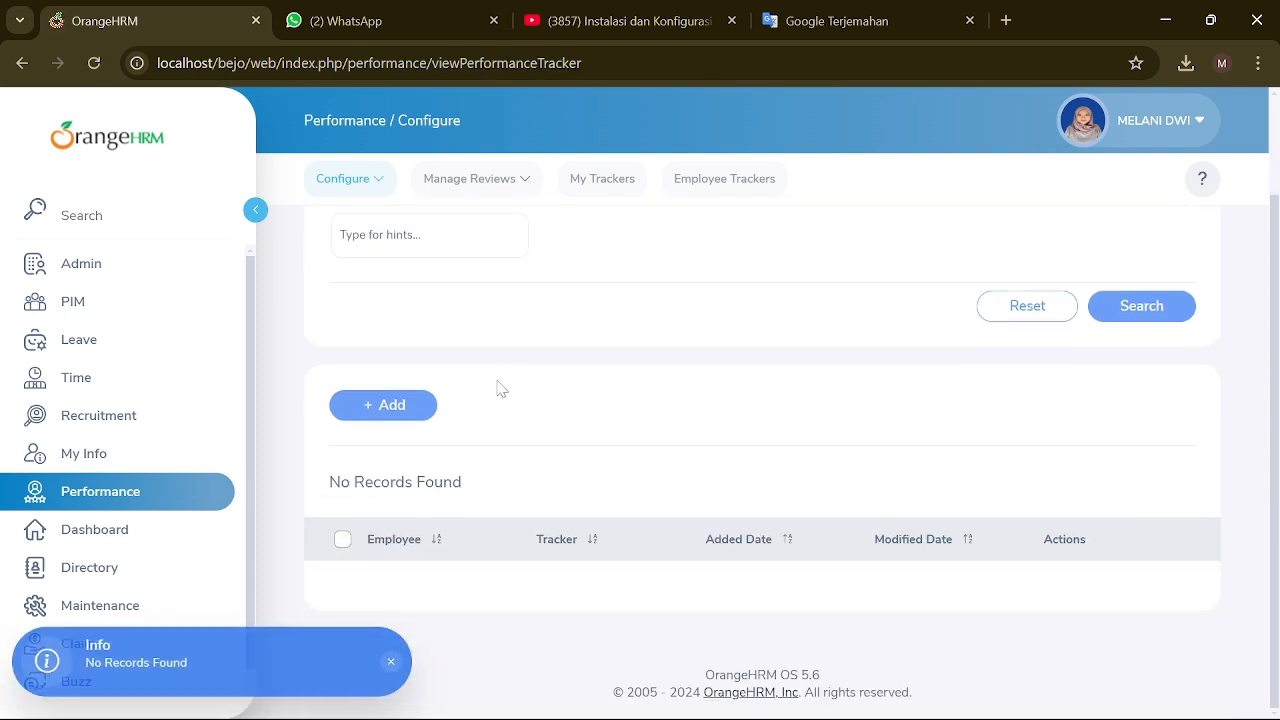
scroll(497, 384, "up", 1)
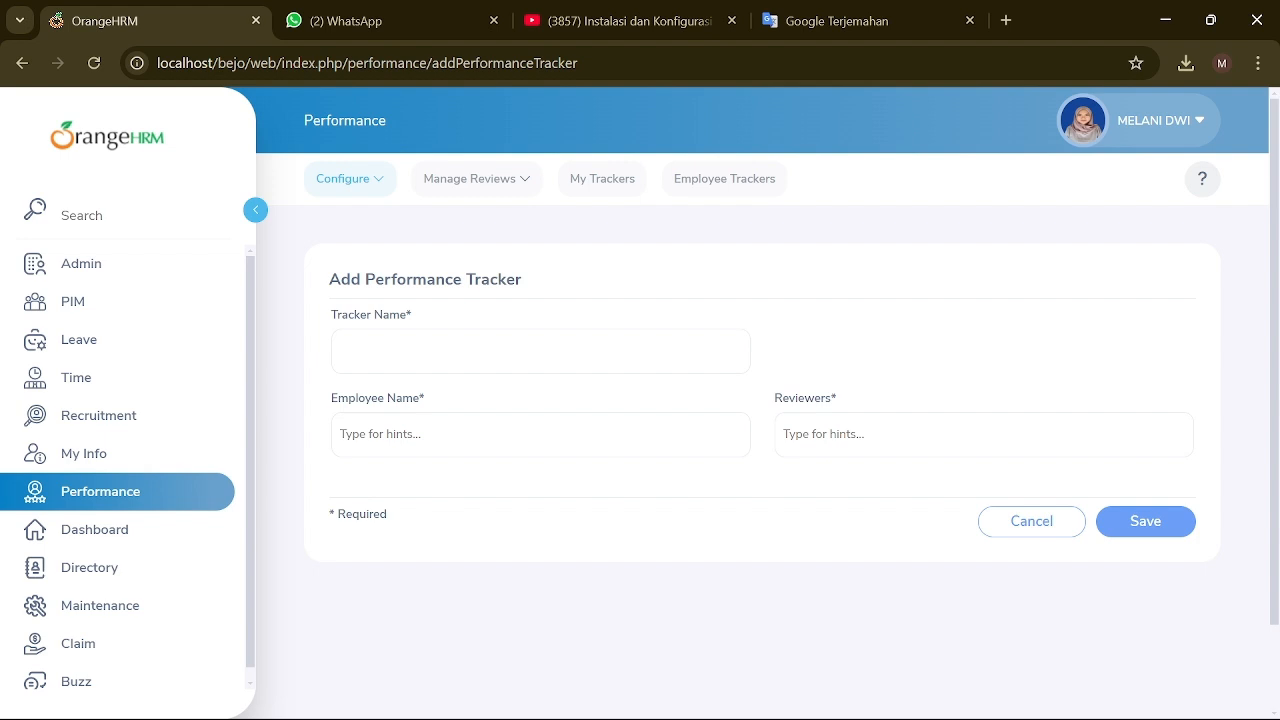
Step: Name the tracker Staff and pick the tracked employee from the suggestions
left_click(540, 352)
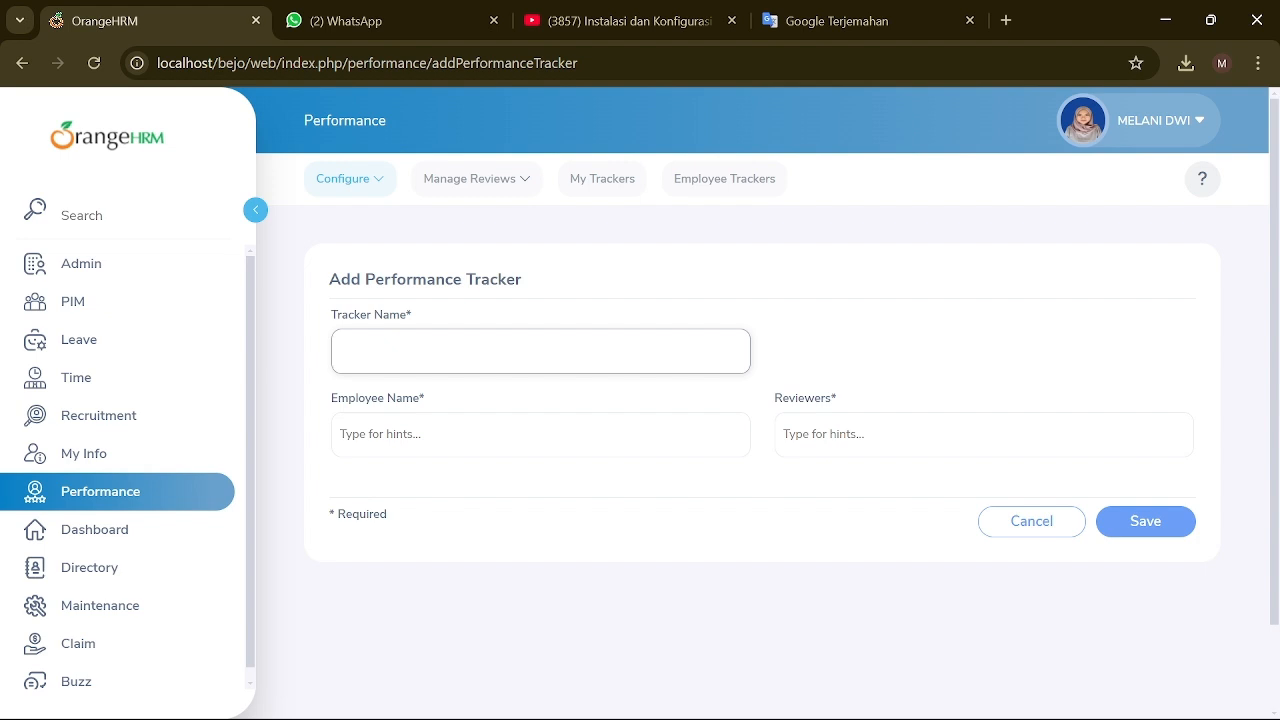
type("Staff")
left_click(540, 435)
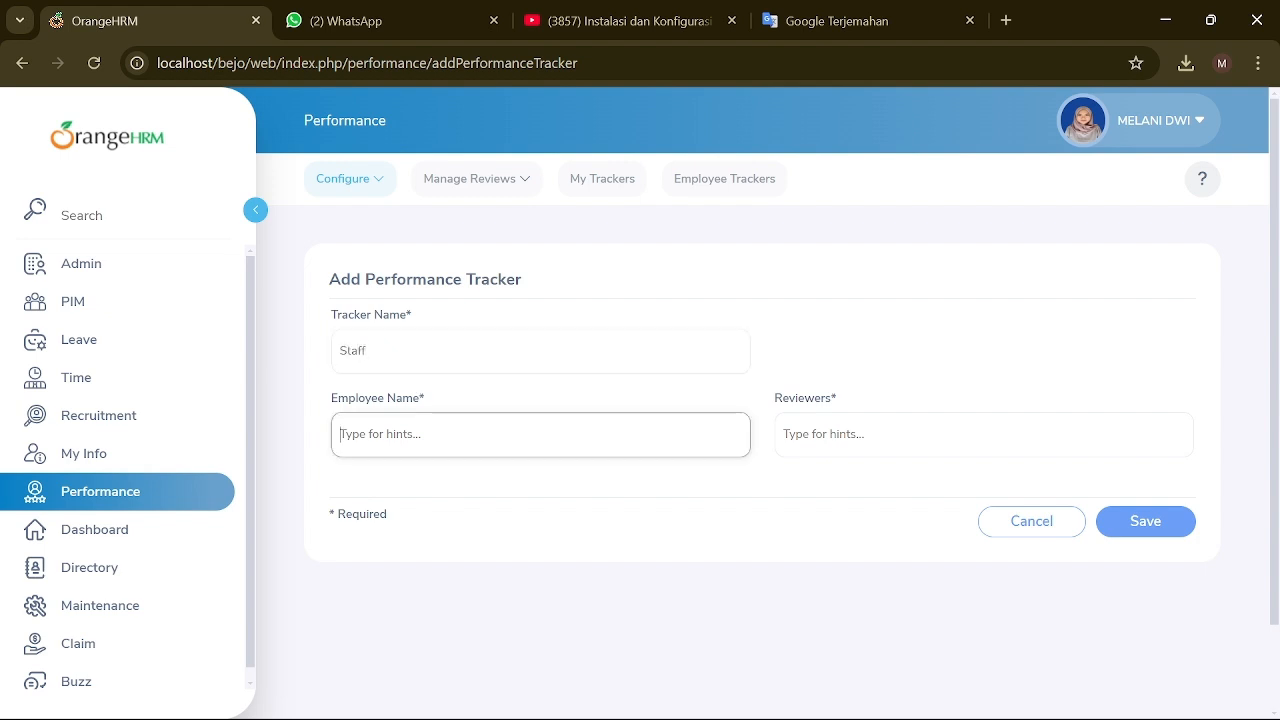
type("bay")
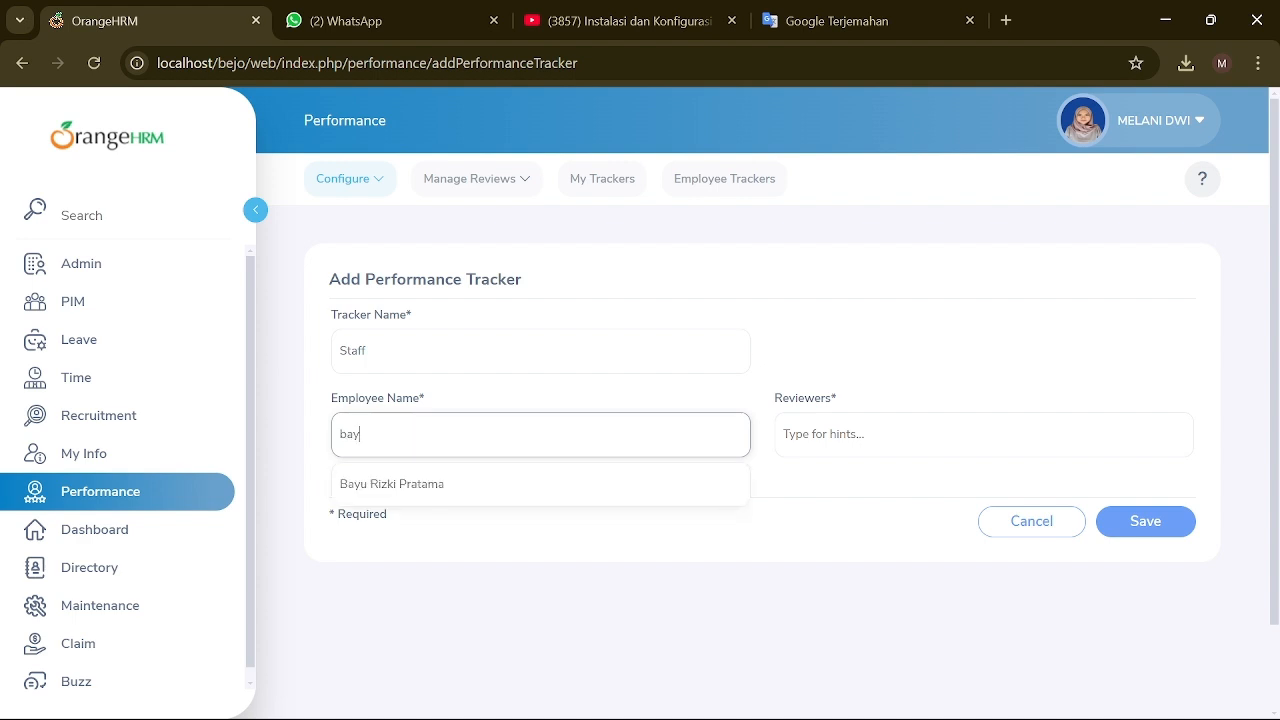
left_click(418, 485)
Step: Try 'pengamat' as reviewer, attempt saving, then clear the unmatched text
key("Tab")
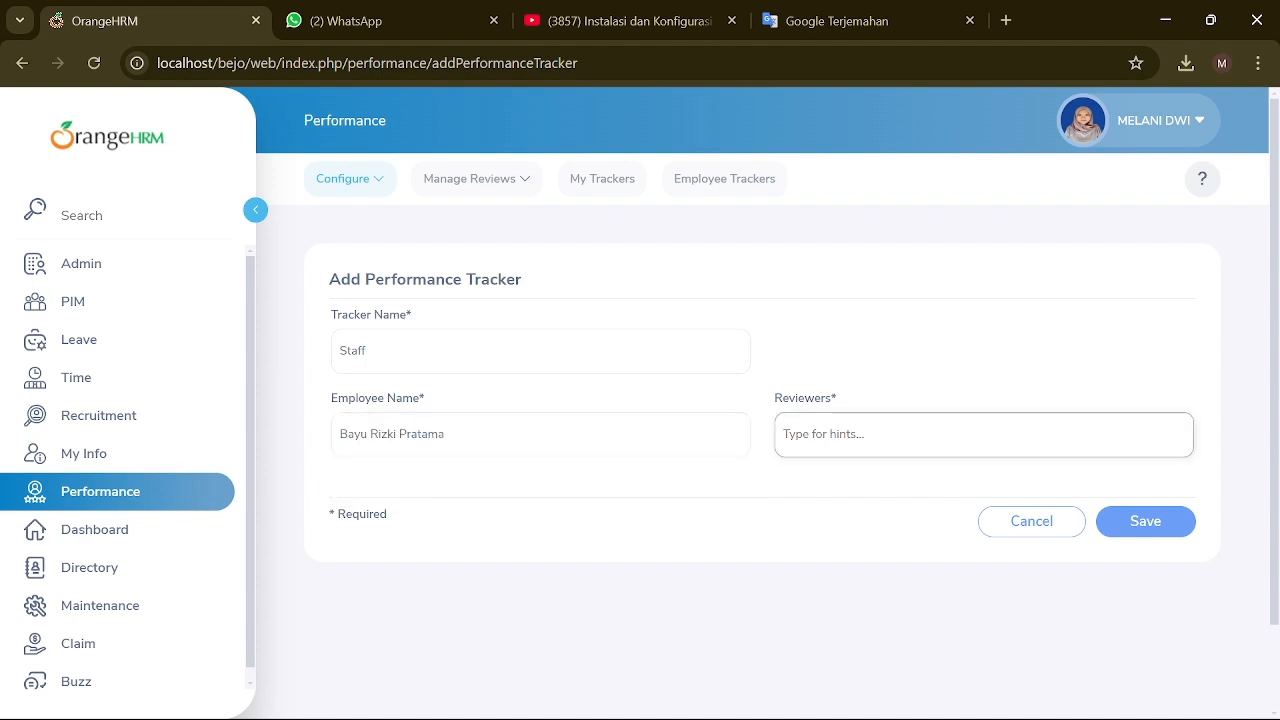
type("pengamat")
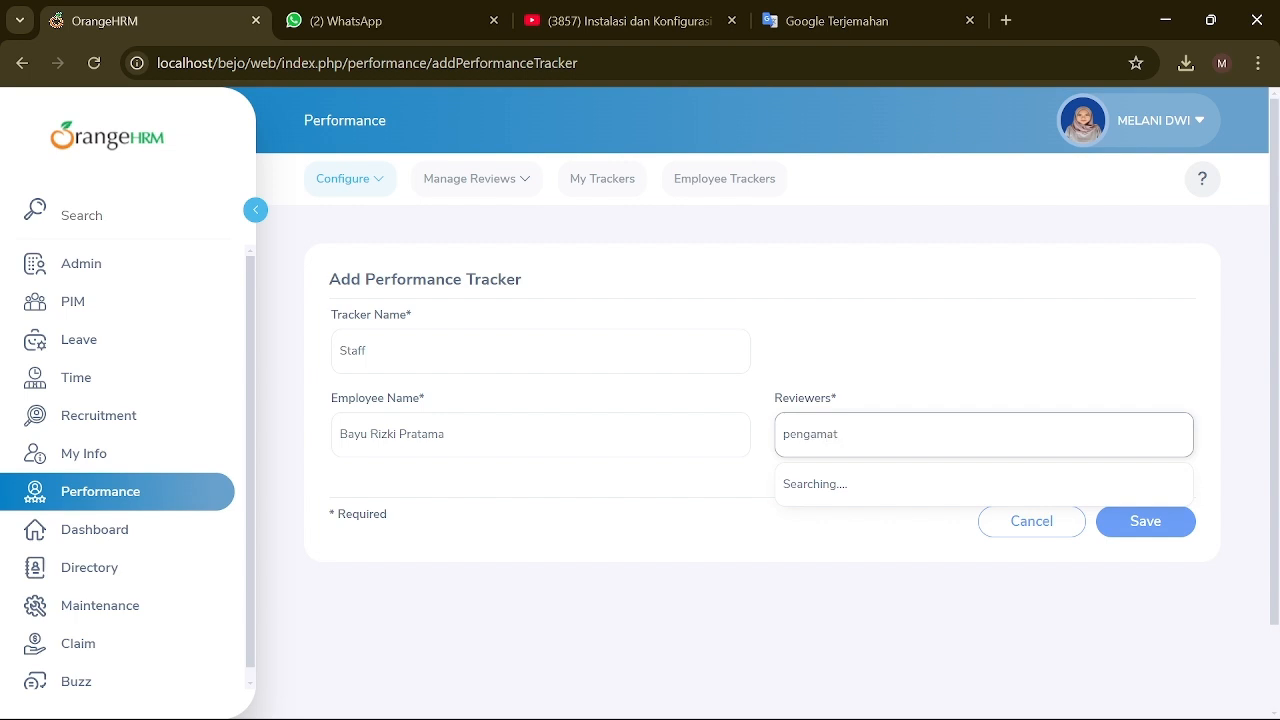
left_click(1142, 524)
left_click_drag(840, 434, 767, 445)
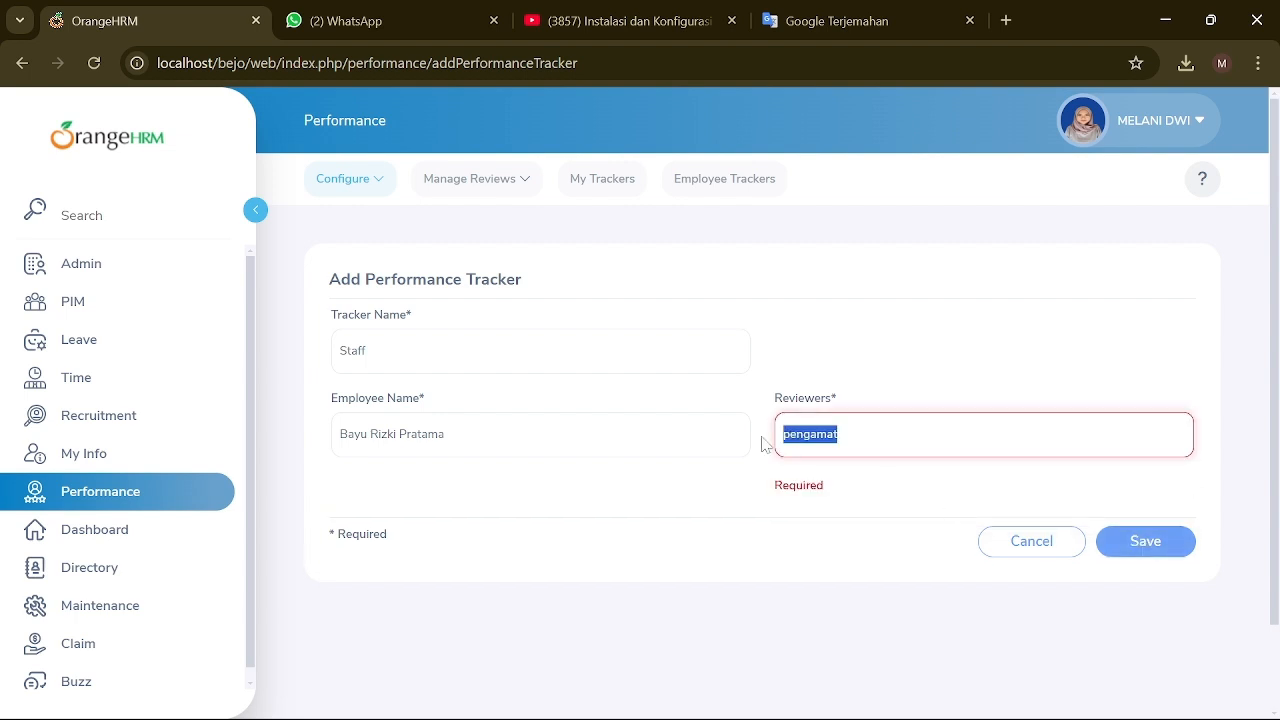
key("BackSpace")
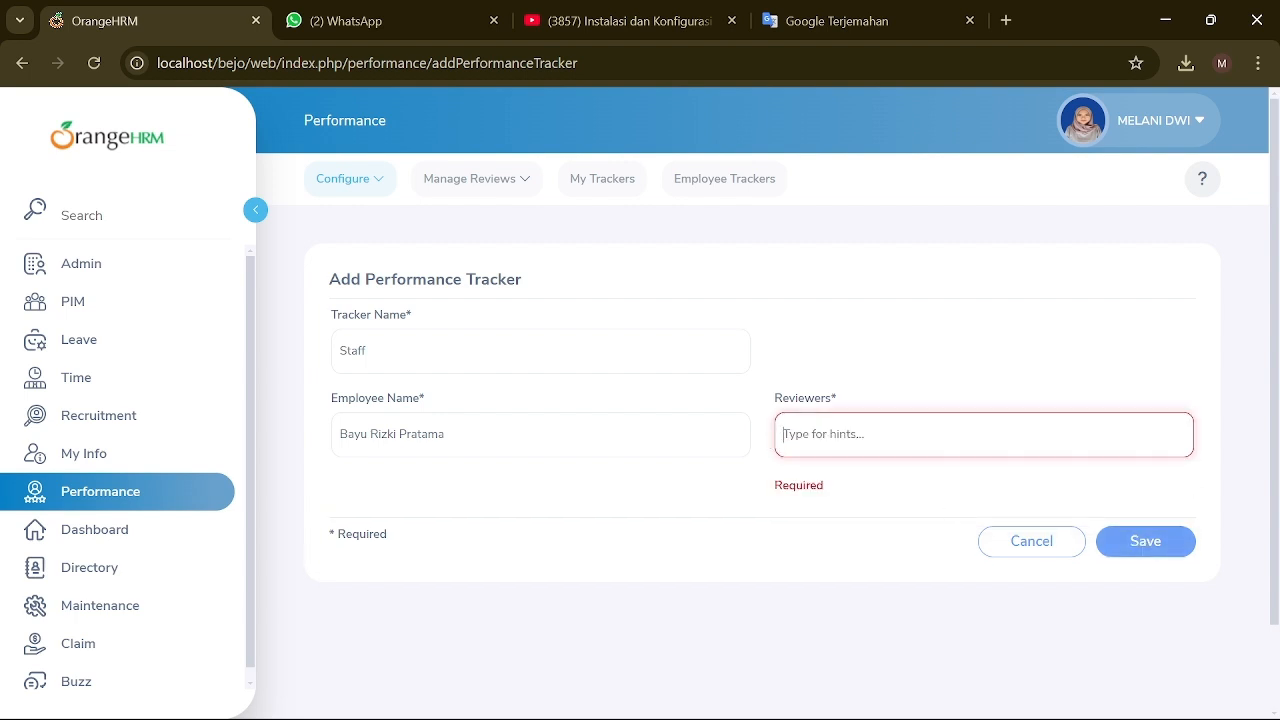
Step: Search reviewers for 'MAN', 'man', 'b', 'peninjau', 'rev' and 'Reviewers', none matching
type("MAN")
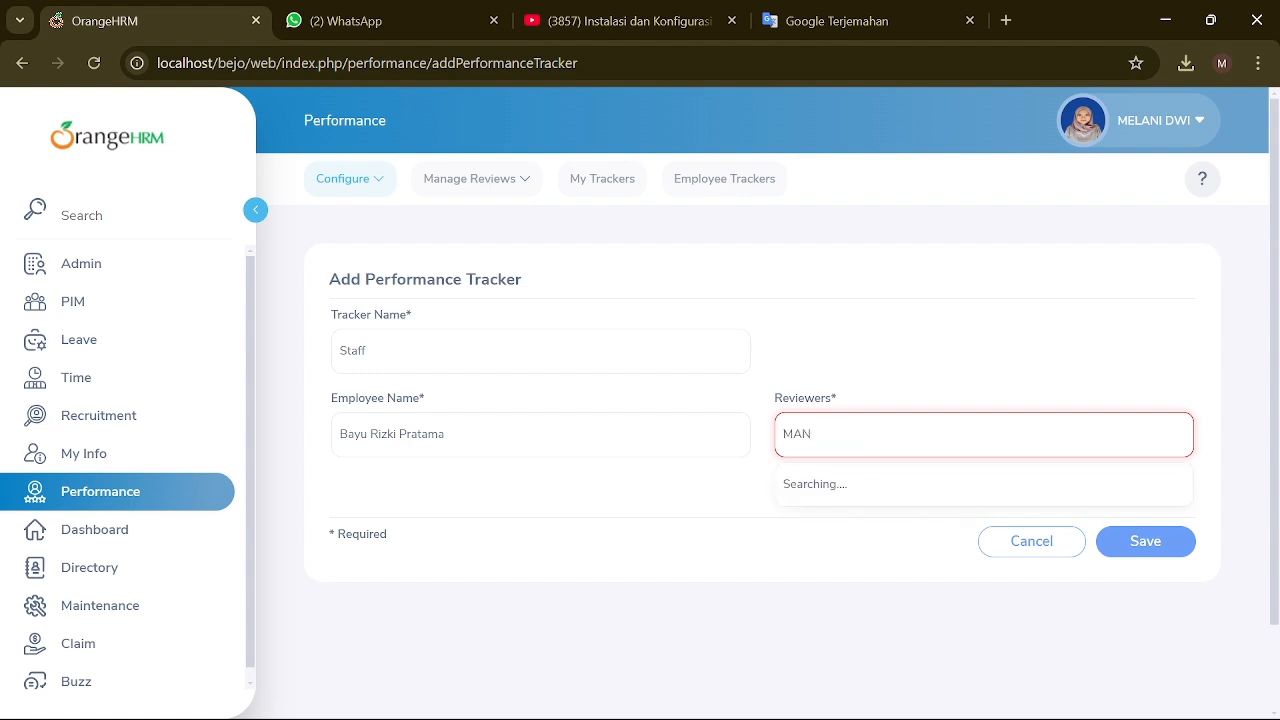
key("BackSpace")
key("BackSpace")
key("BackSpace")
type("man")
key("BackSpace")
key("BackSpace")
key("BackSpace")
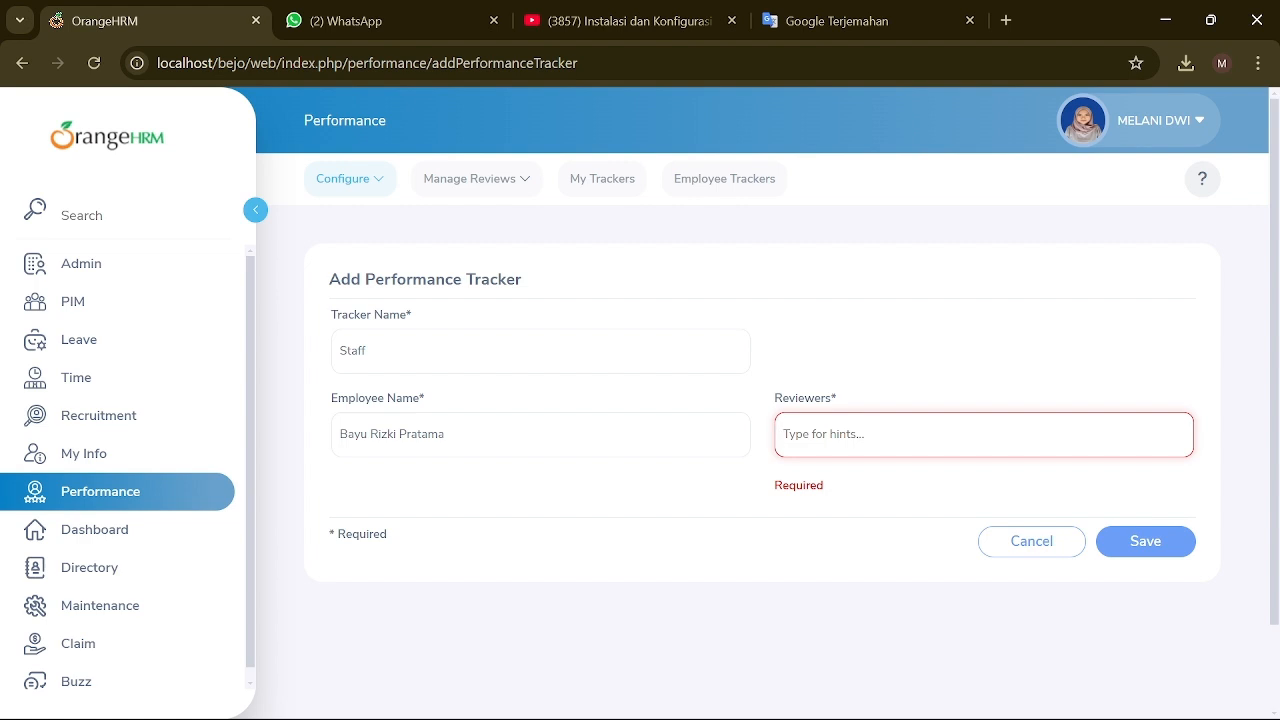
type("bay")
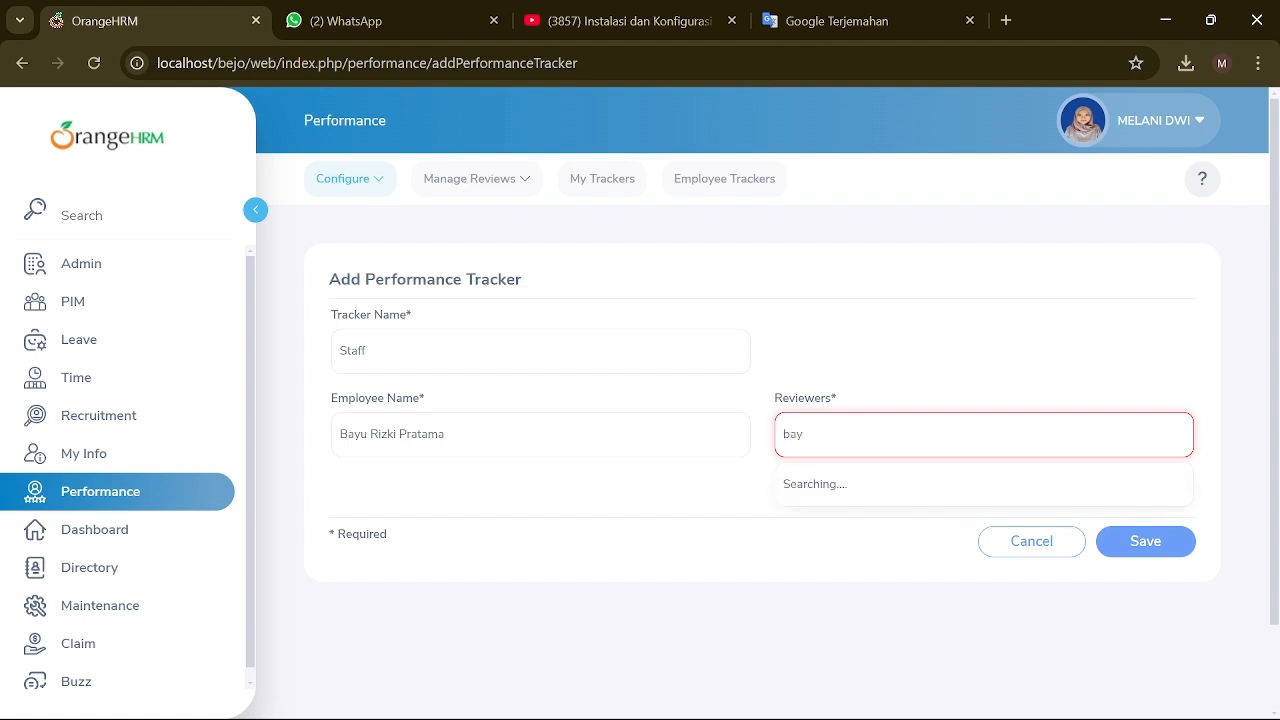
key("BackSpace")
key("BackSpace")
key("BackSpace")
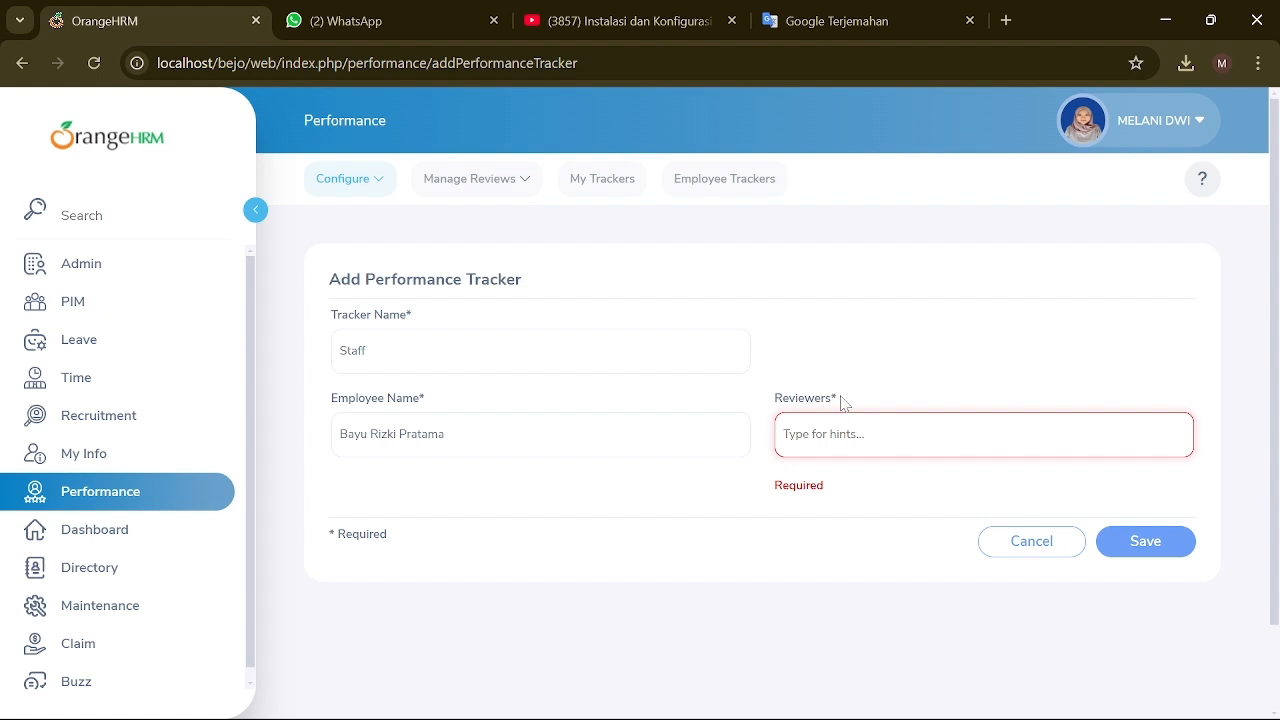
type("peninjau")
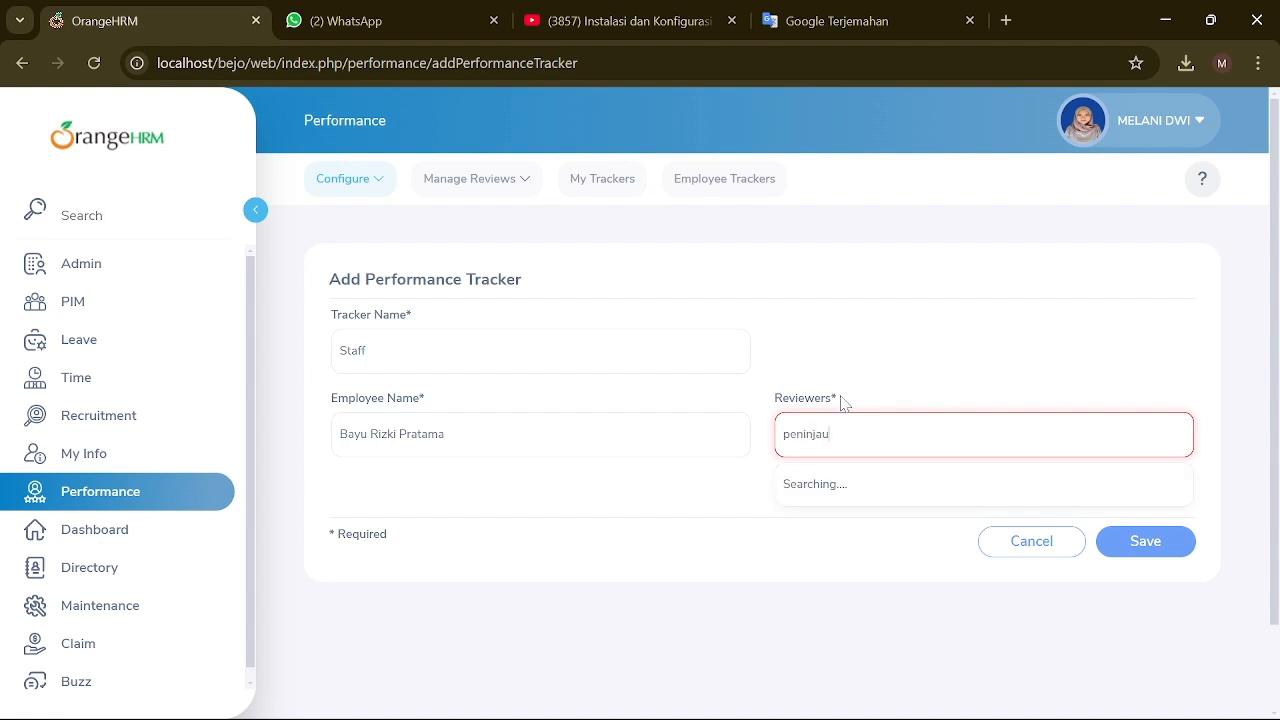
key("Return")
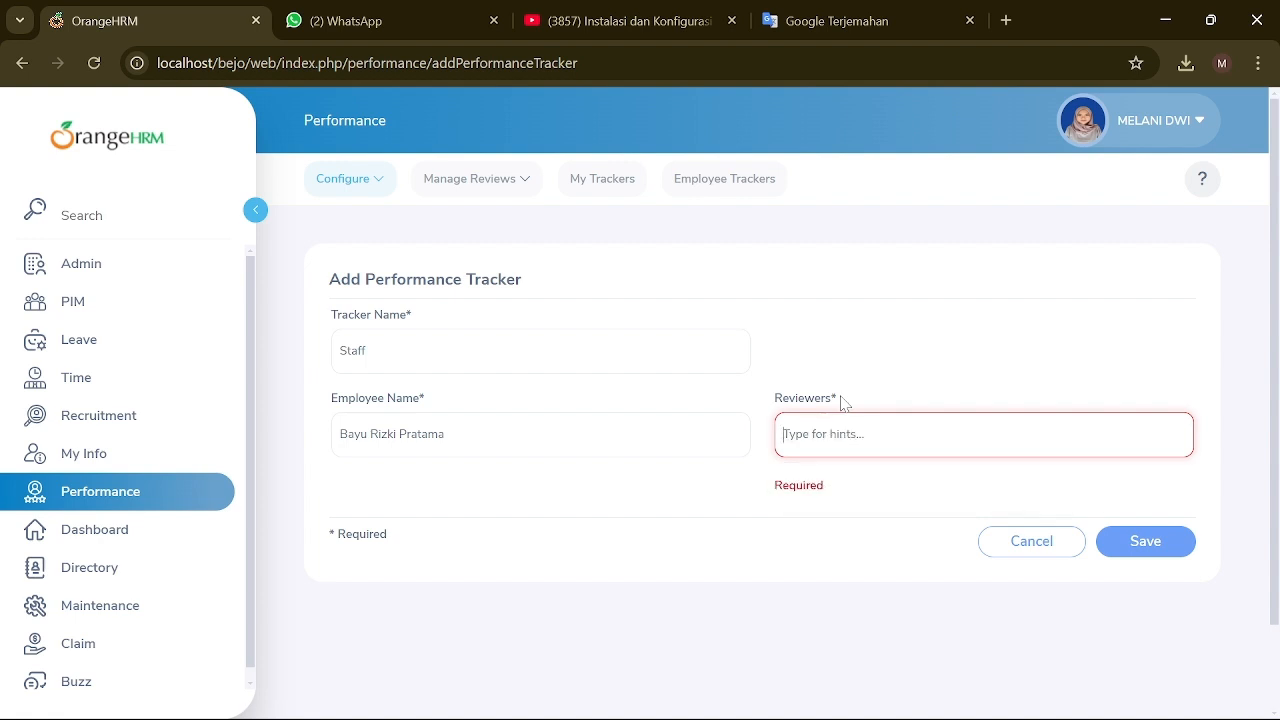
type("rev")
key("Return")
type("Reviewers")
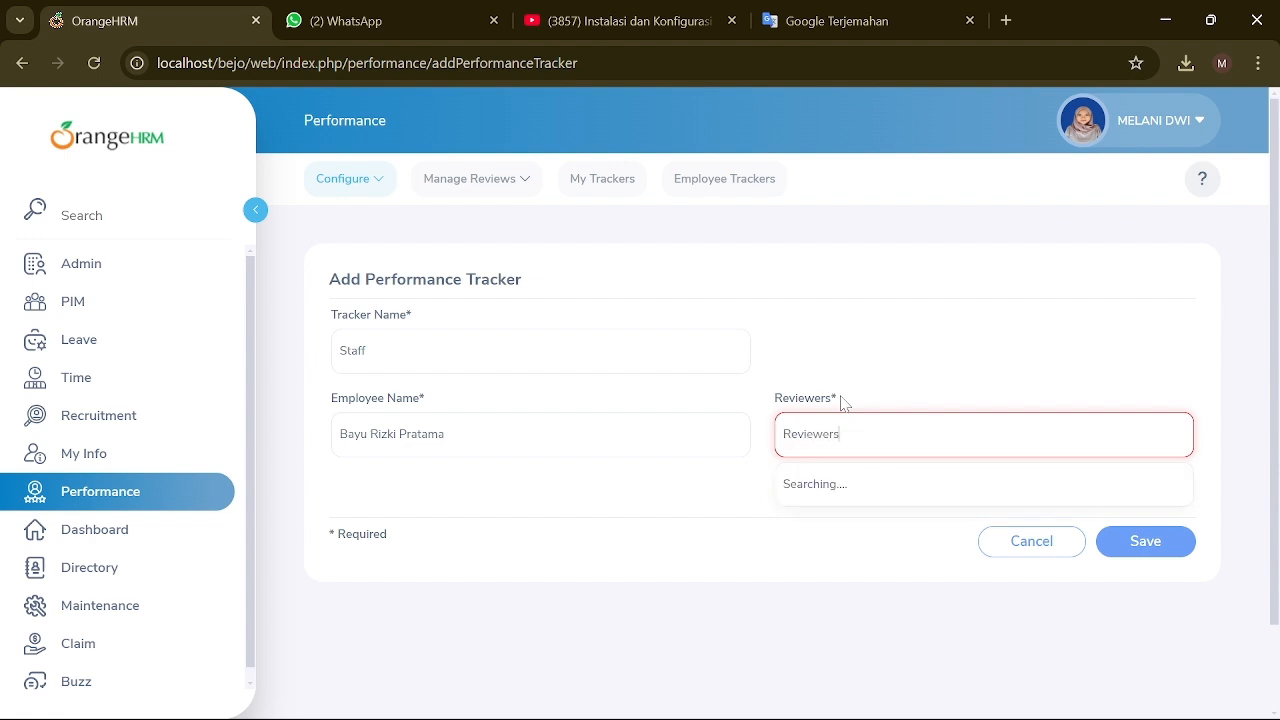
Step: Replace the reviewer search and select the suggested employee as reviewer
left_click(1137, 546)
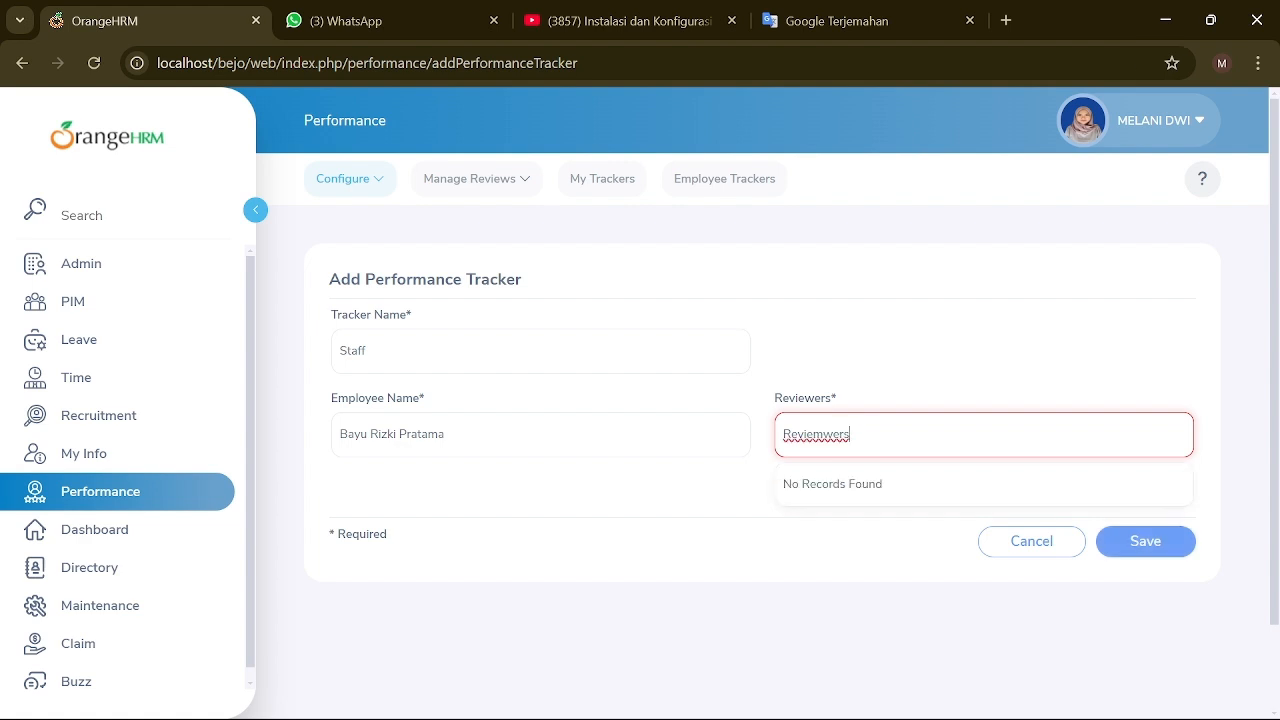
key("BackSpace")
key("BackSpace")
key("BackSpace")
key("BackSpace")
key("BackSpace")
key("BackSpace")
key("BackSpace")
key("BackSpace")
key("BackSpace")
key("BackSpace")
type("melani")
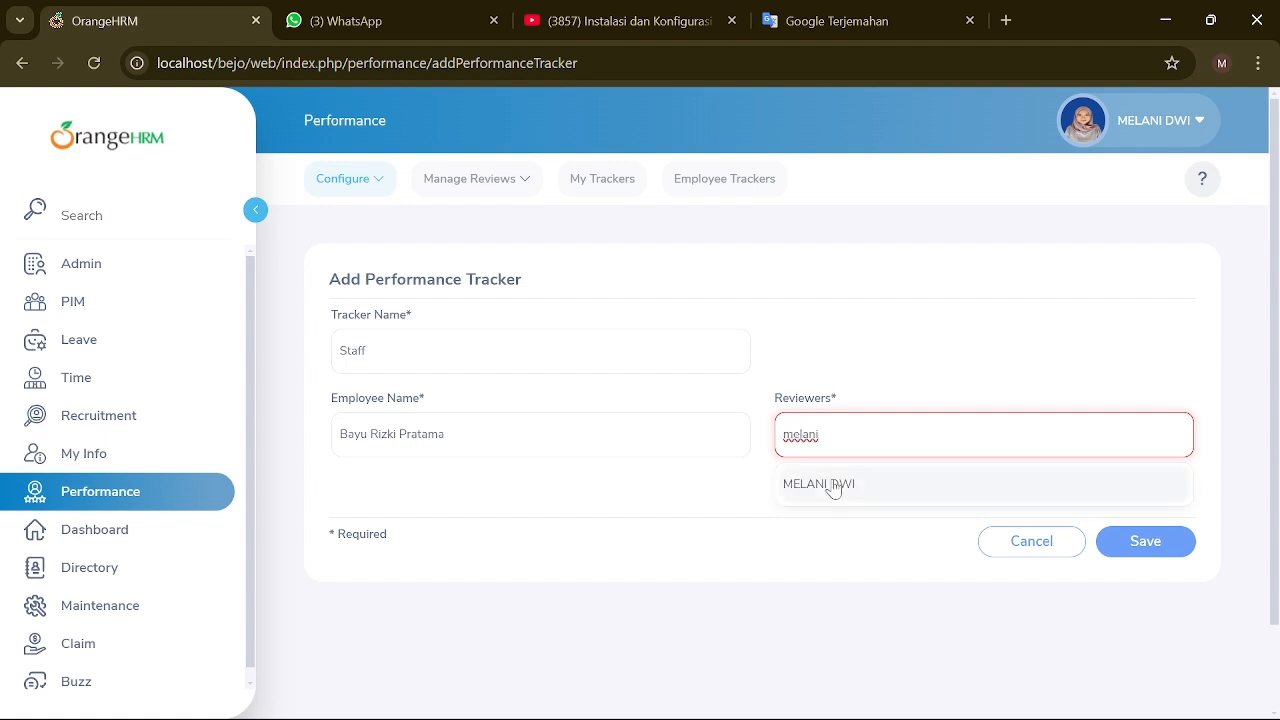
left_click(834, 486)
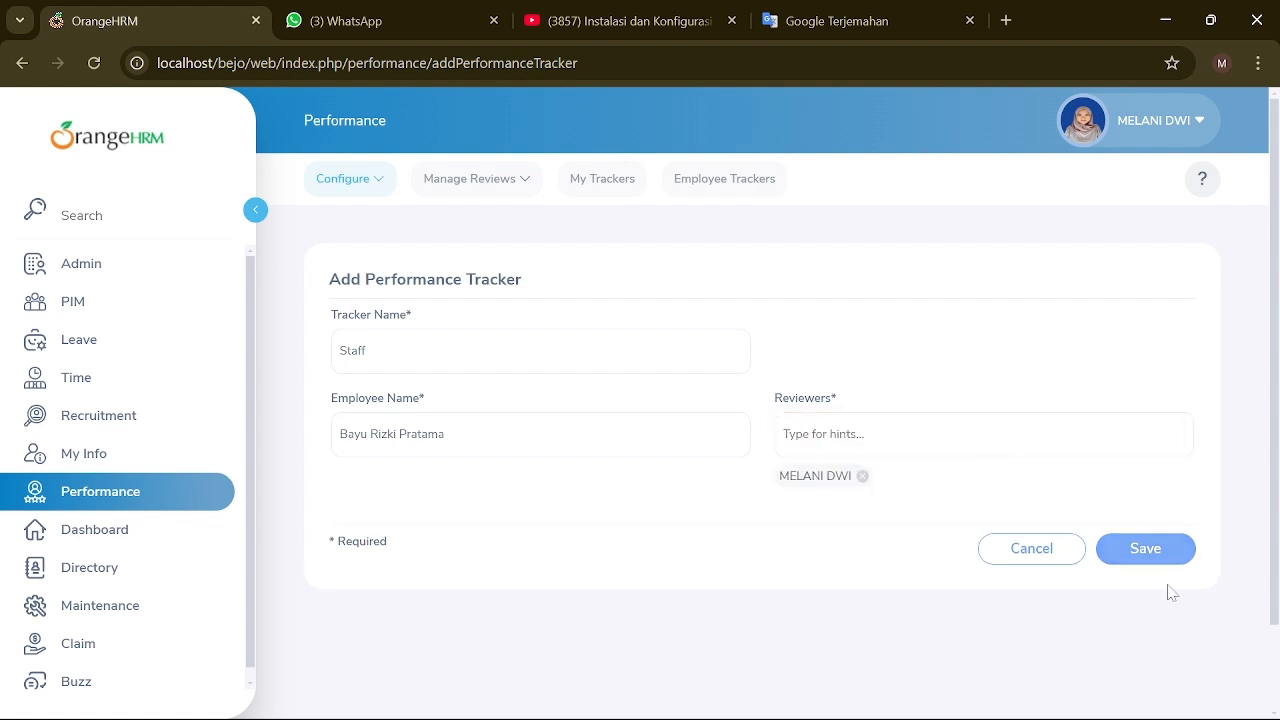
Step: Rename the tracker to GOOD and save it
left_click(550, 354)
key("ctrl+a")
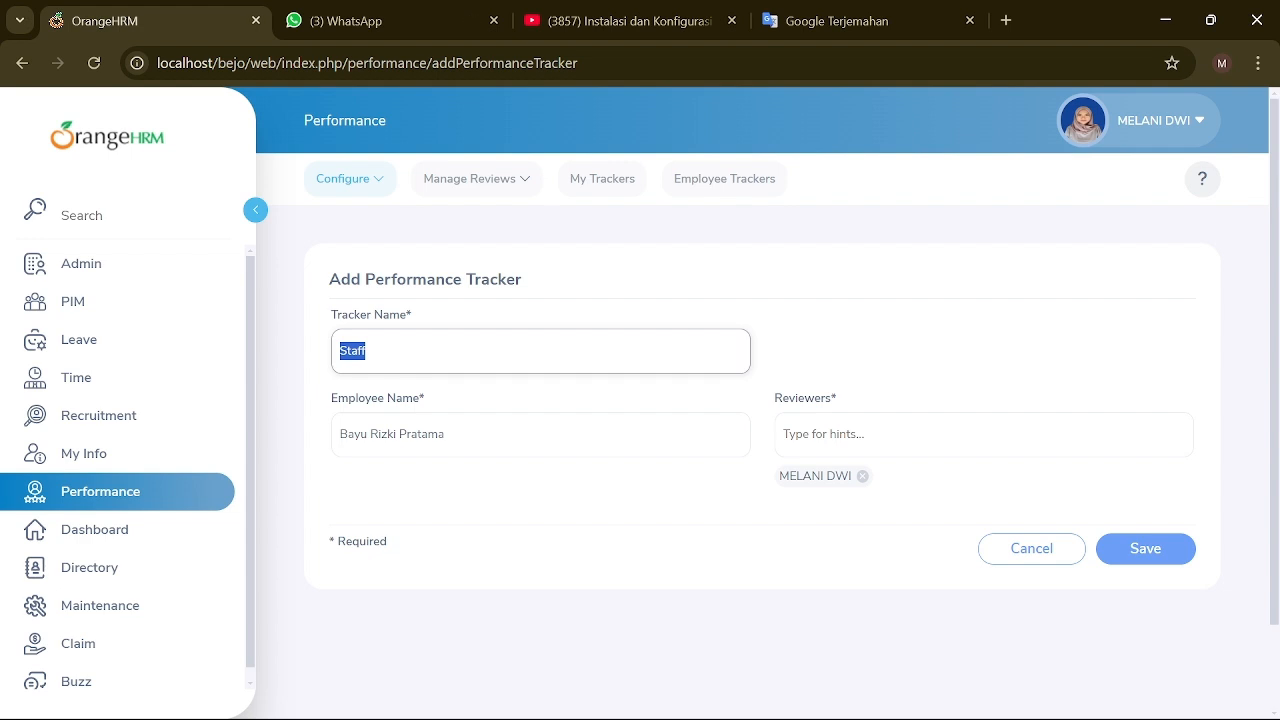
type("GOOD")
left_click(1130, 556)
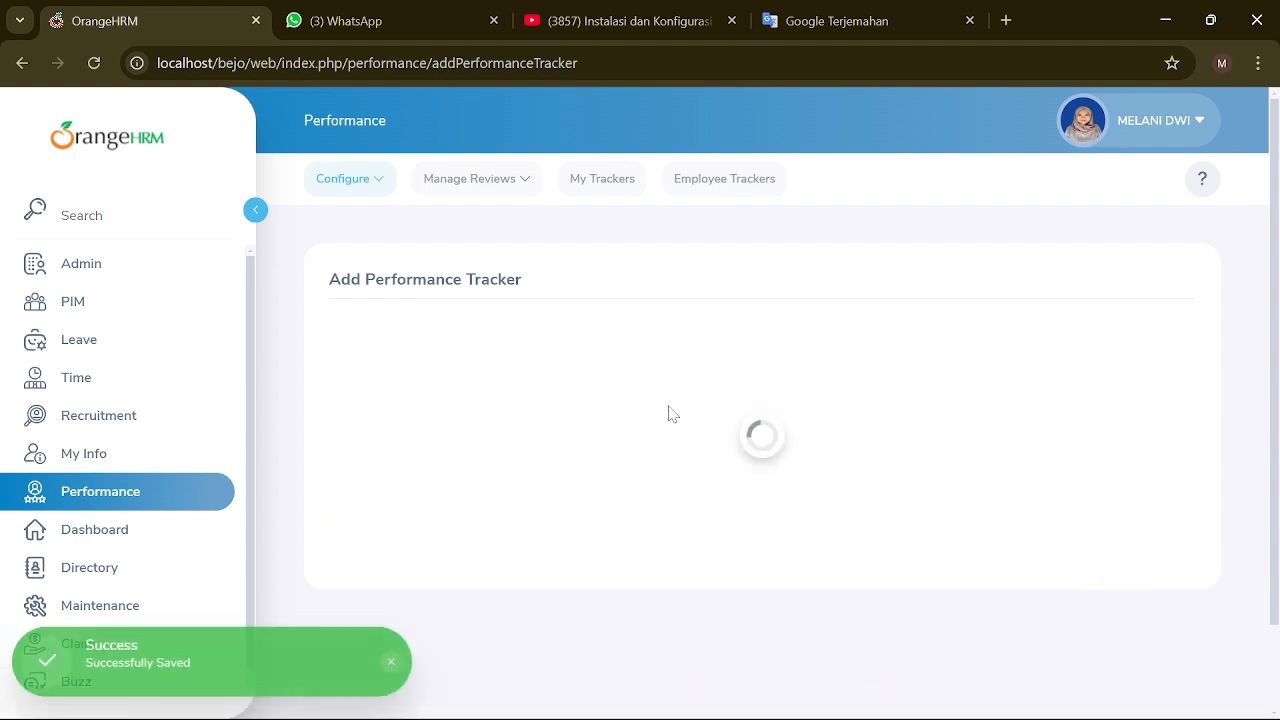
scroll(523, 586, "down", 3)
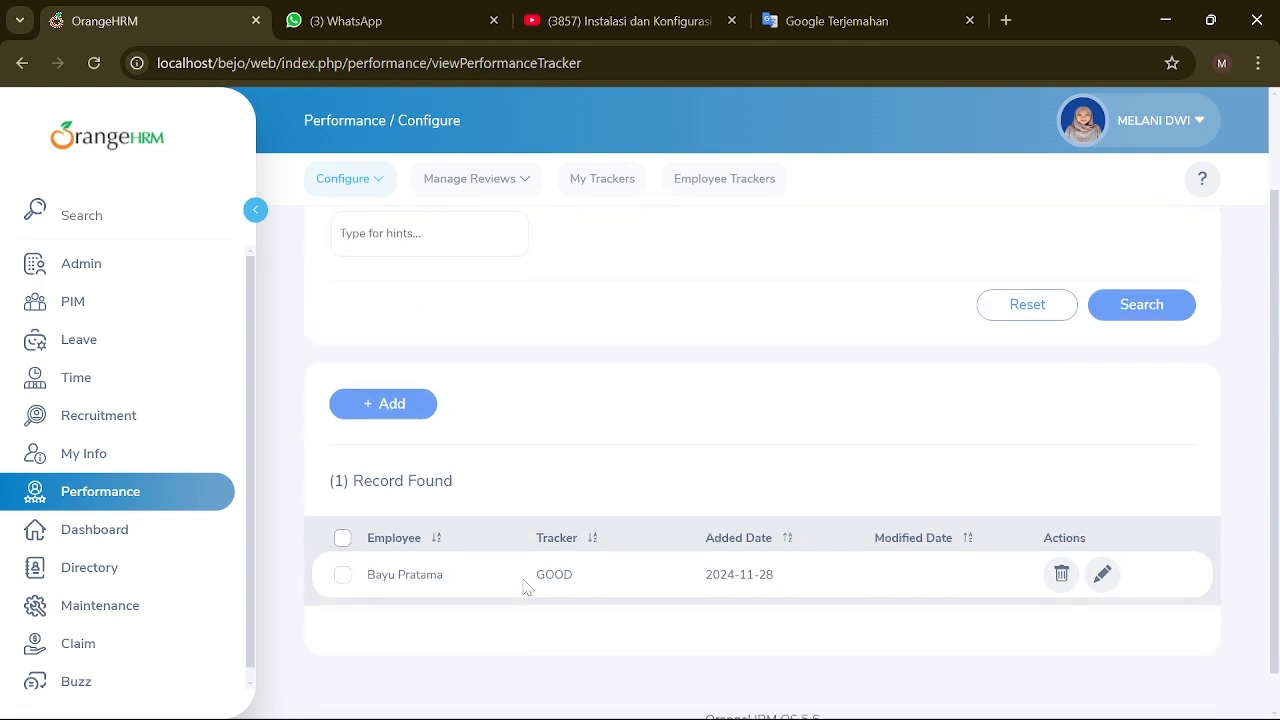
scroll(1073, 518, "up", 3)
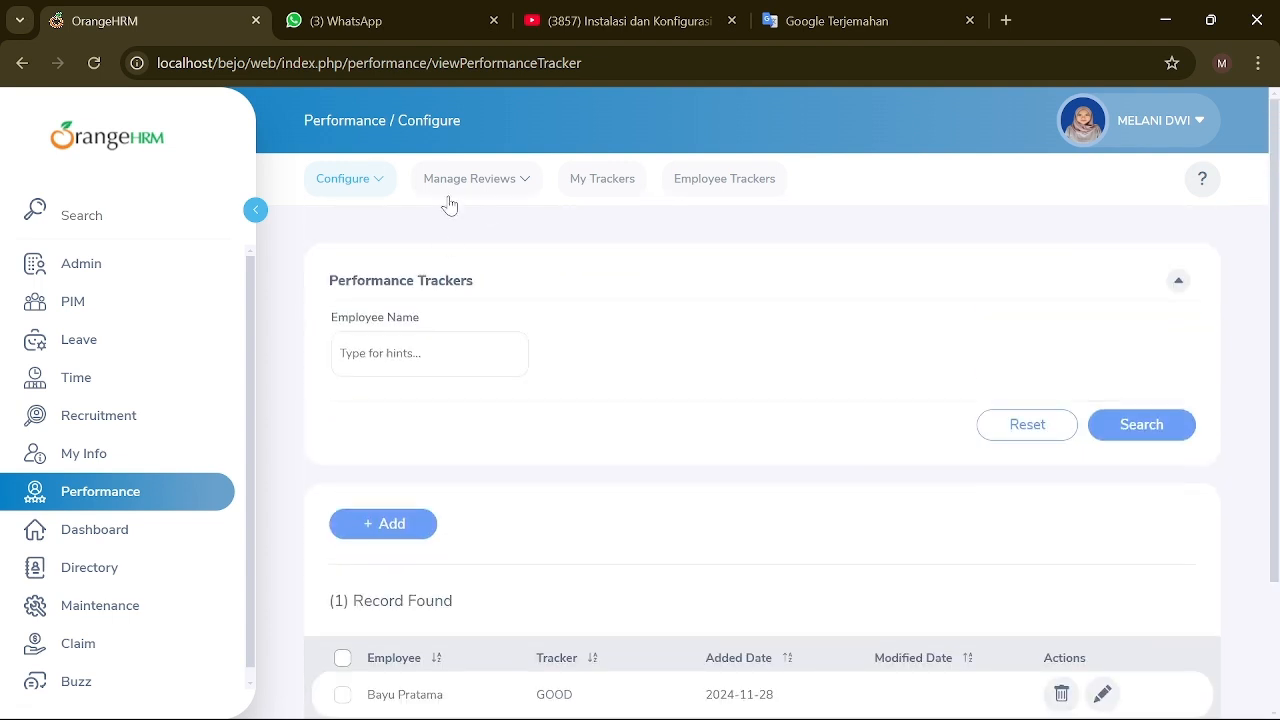
Step: Start a new performance review from Manage Reviews and choose the employee from the suggestions
left_click(512, 190)
left_click(519, 240)
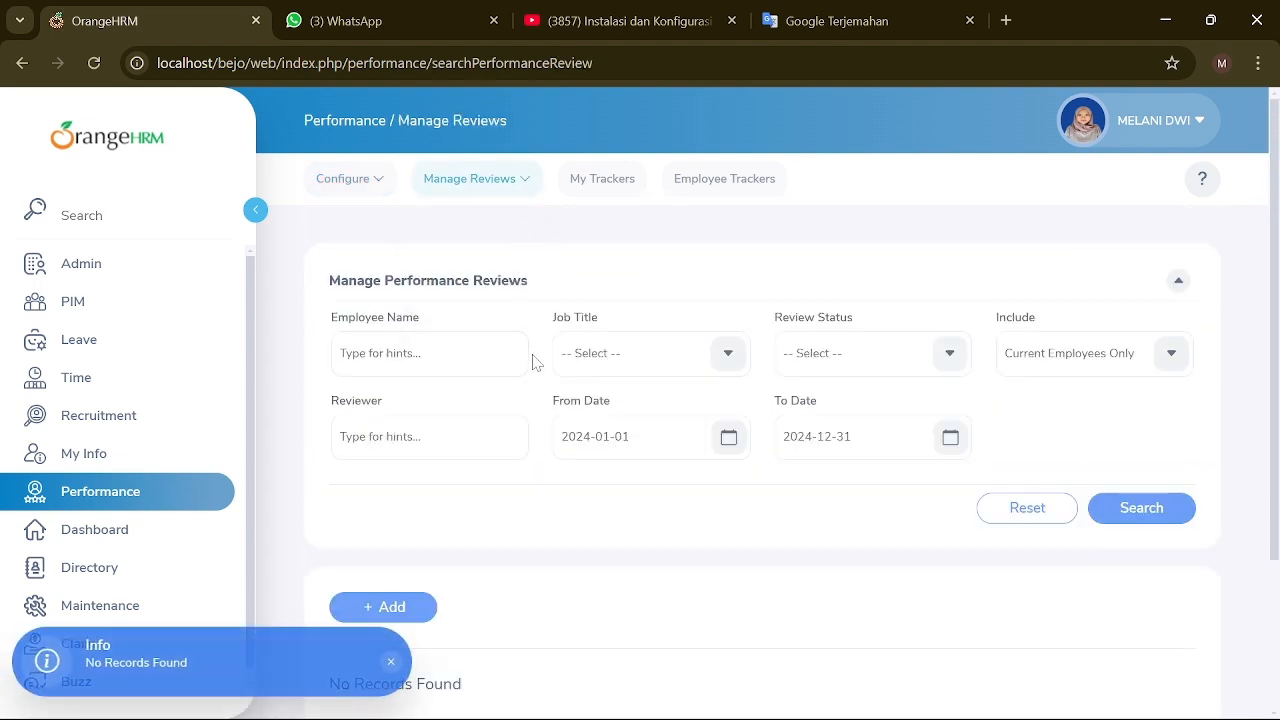
scroll(531, 360, "down", 2)
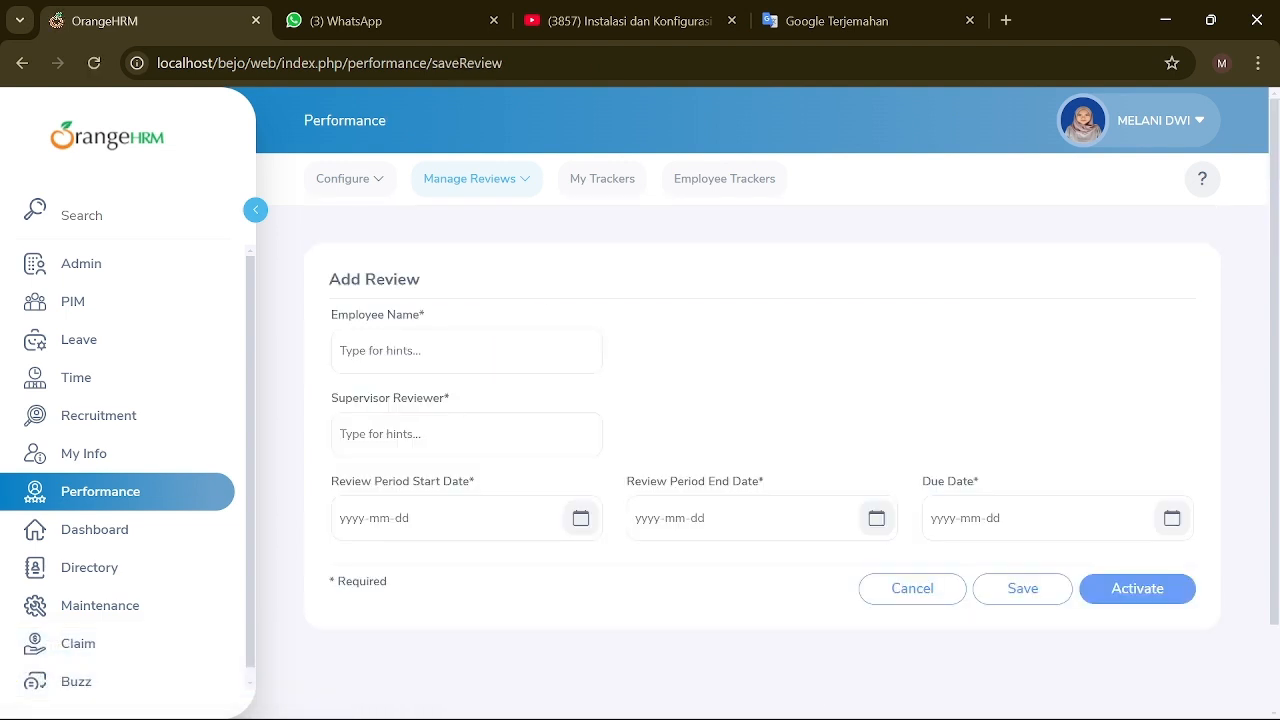
left_click(495, 340)
type("me")
left_click(454, 400)
left_click(450, 434)
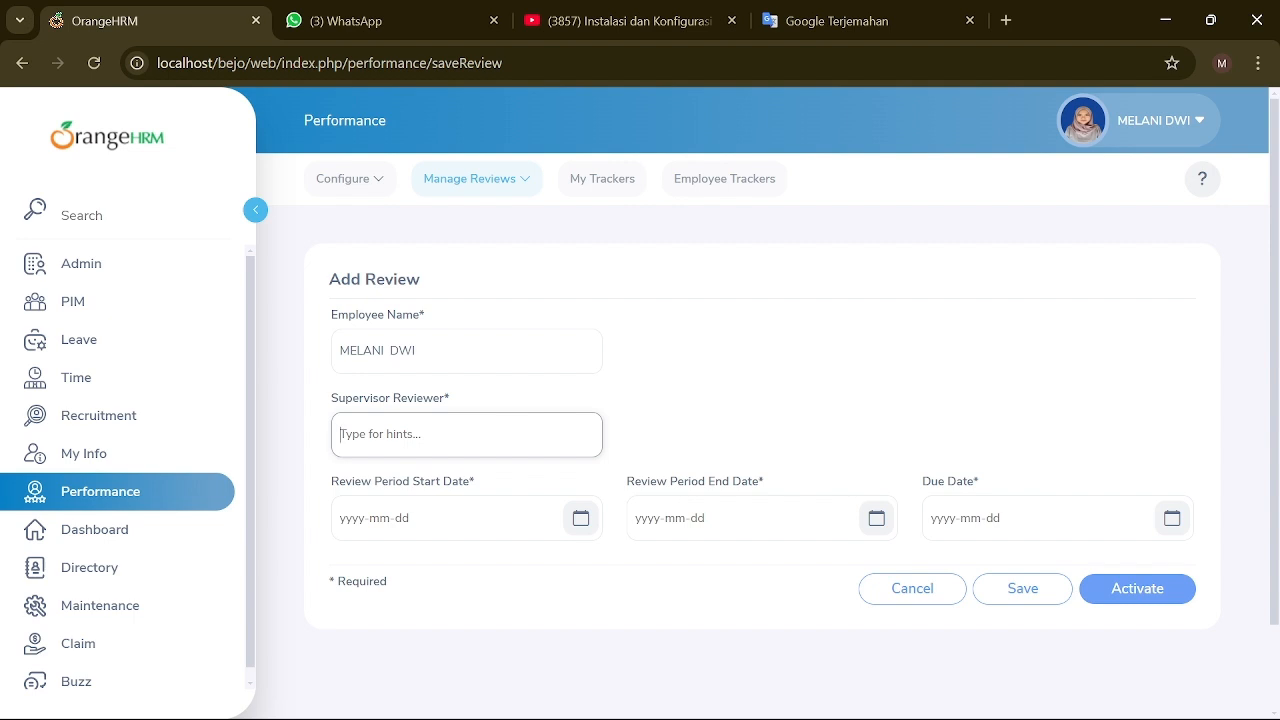
triple_click(327, 352)
type("bayu")
key("Down")
key("Return")
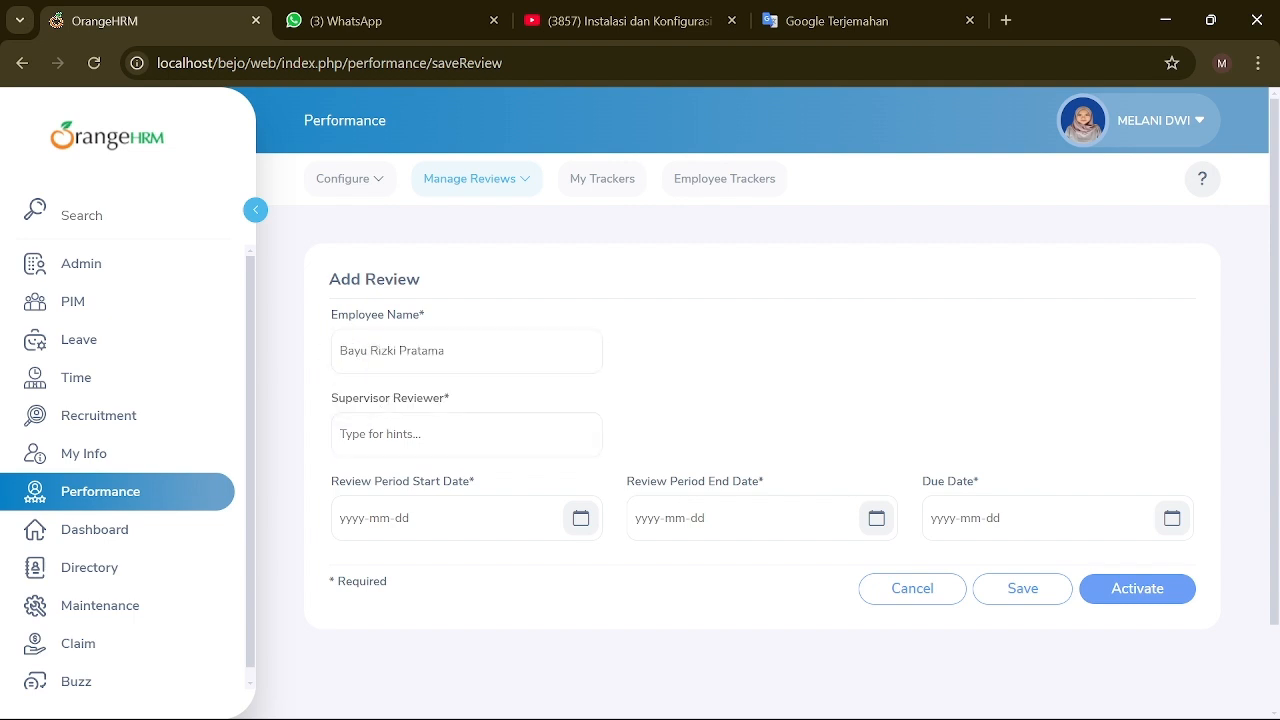
Step: Try several Supervisor Reviewer searches, find no match, and cancel the new review
left_click(400, 434)
type("melani")
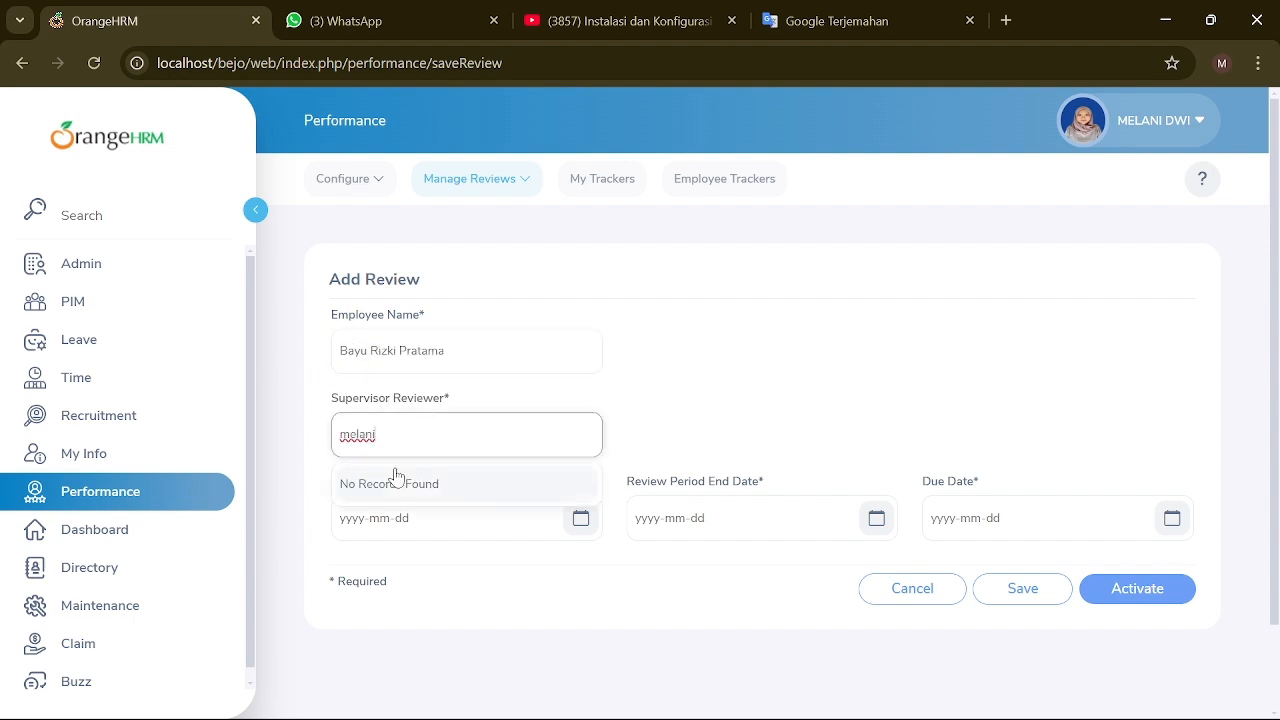
key("BackSpace")
key("BackSpace")
key("BackSpace")
key("BackSpace")
key("BackSpace")
key("BackSpace")
type("hrd")
key("BackSpace")
key("BackSpace")
key("BackSpace")
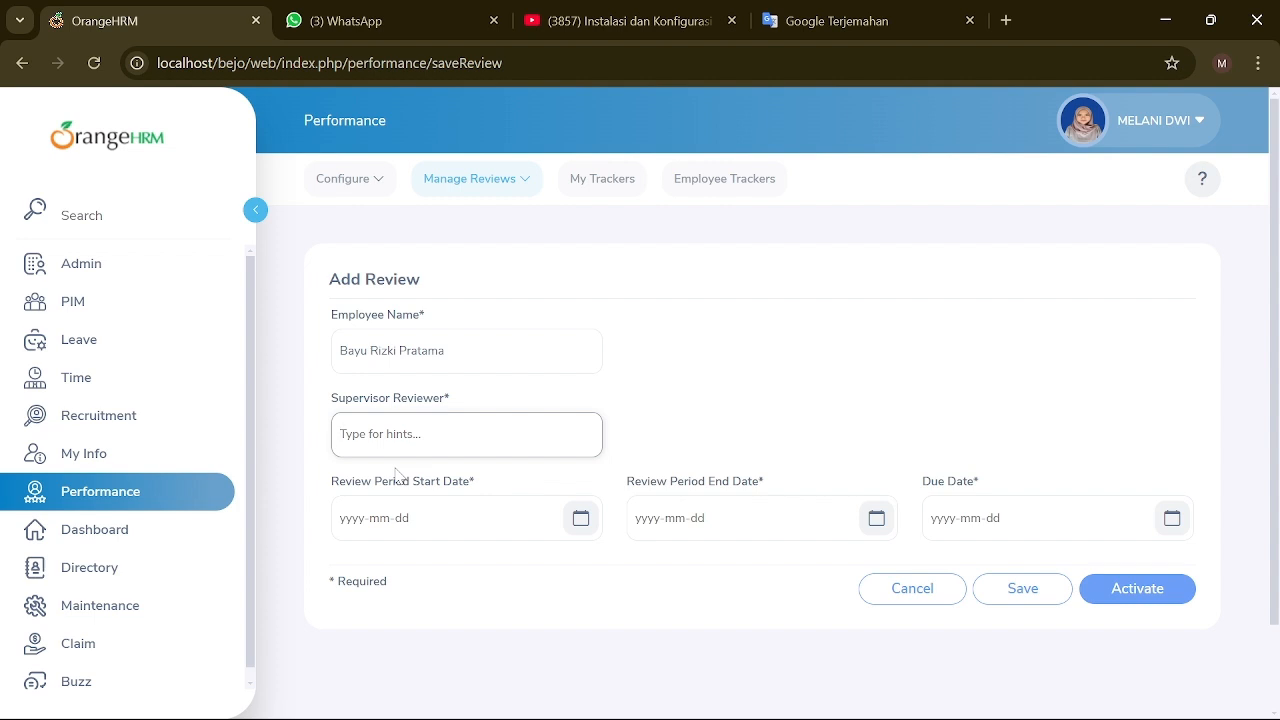
type("m")
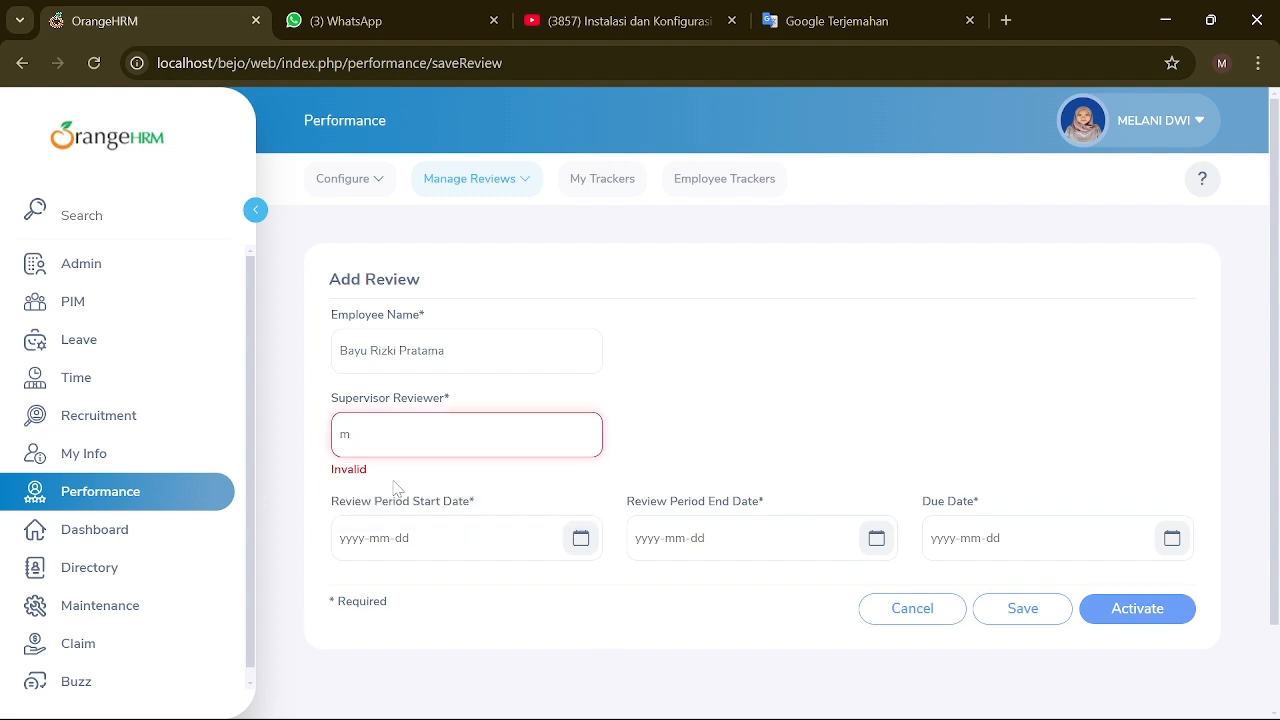
key("BackSpace")
type("m")
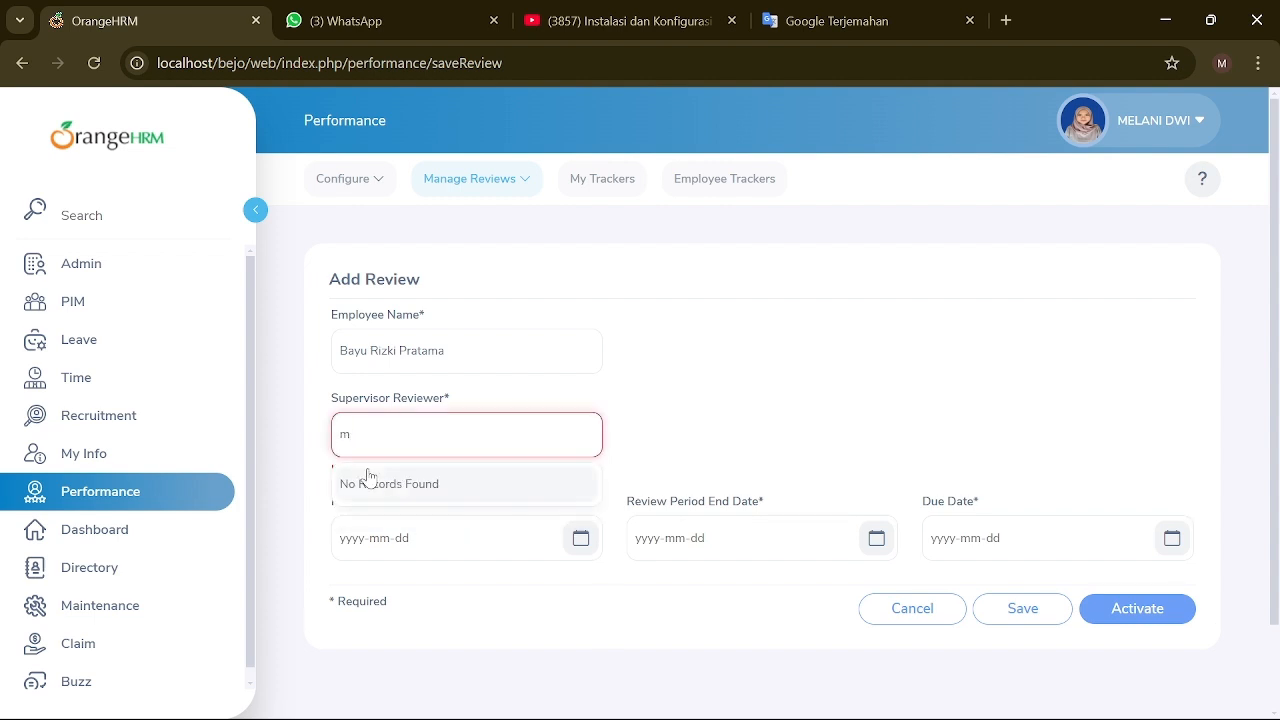
left_click(381, 472)
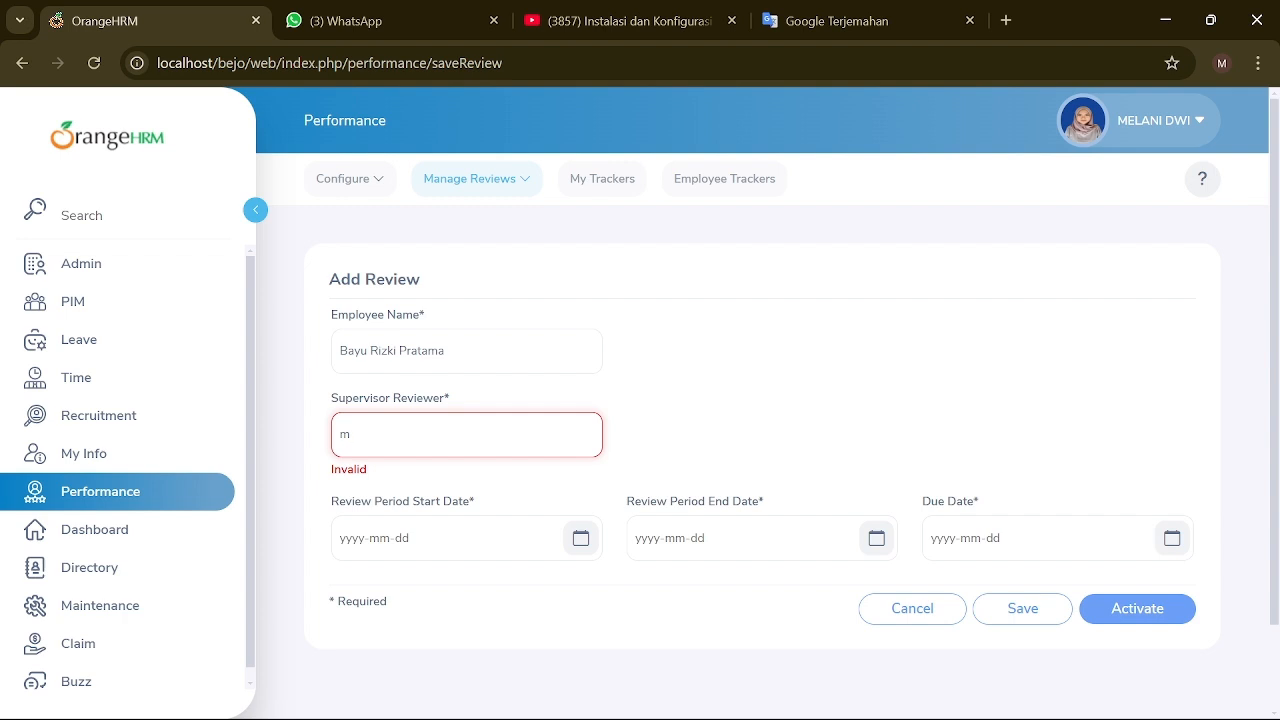
key("BackSpace")
type("direktur")
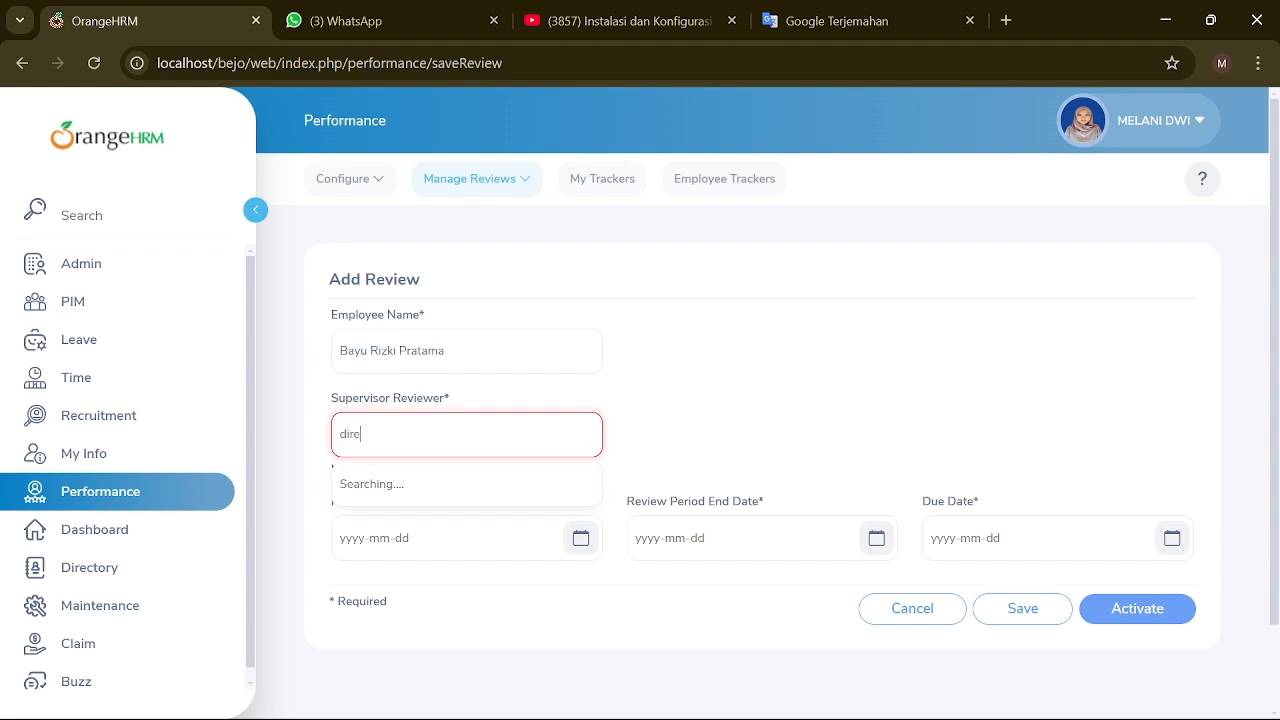
key("BackSpace")
key("BackSpace")
key("BackSpace")
key("BackSpace")
key("BackSpace")
key("BackSpace")
left_click(886, 612)
left_click(520, 186)
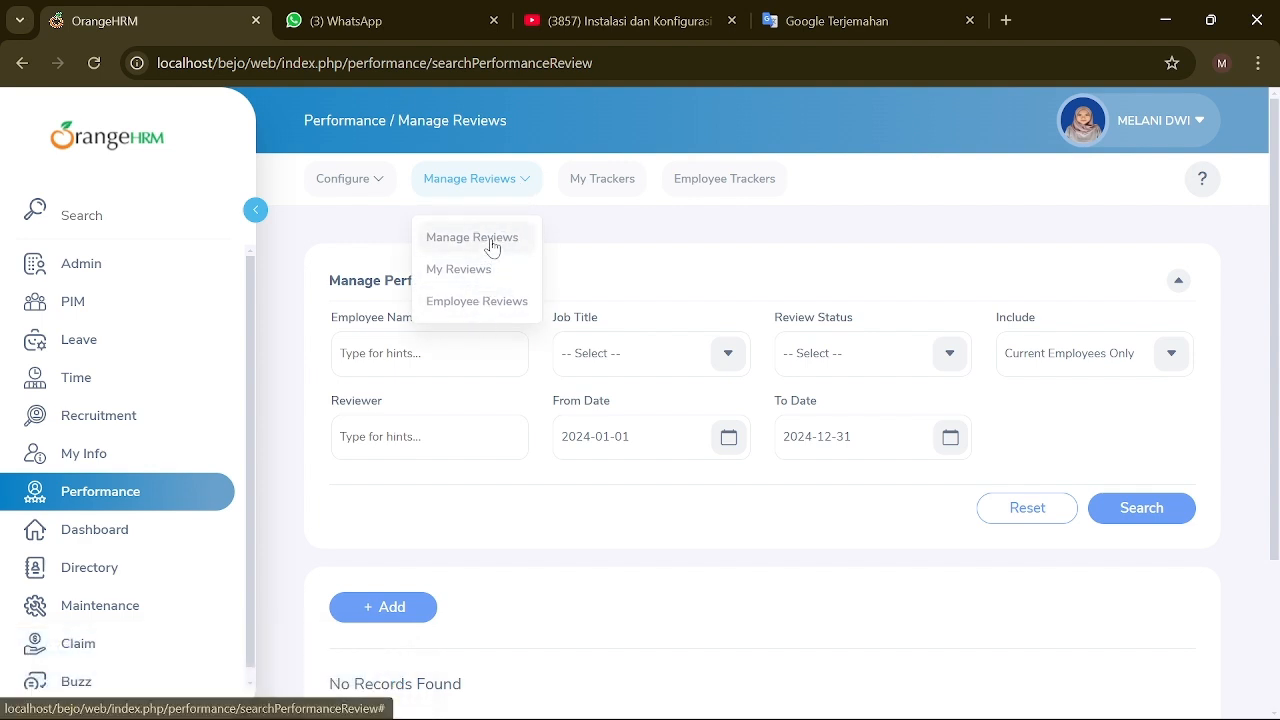
Step: Look through the My Reviews, Employee Reviews, Employee Trackers and My Trackers pages
left_click(500, 269)
left_click(512, 186)
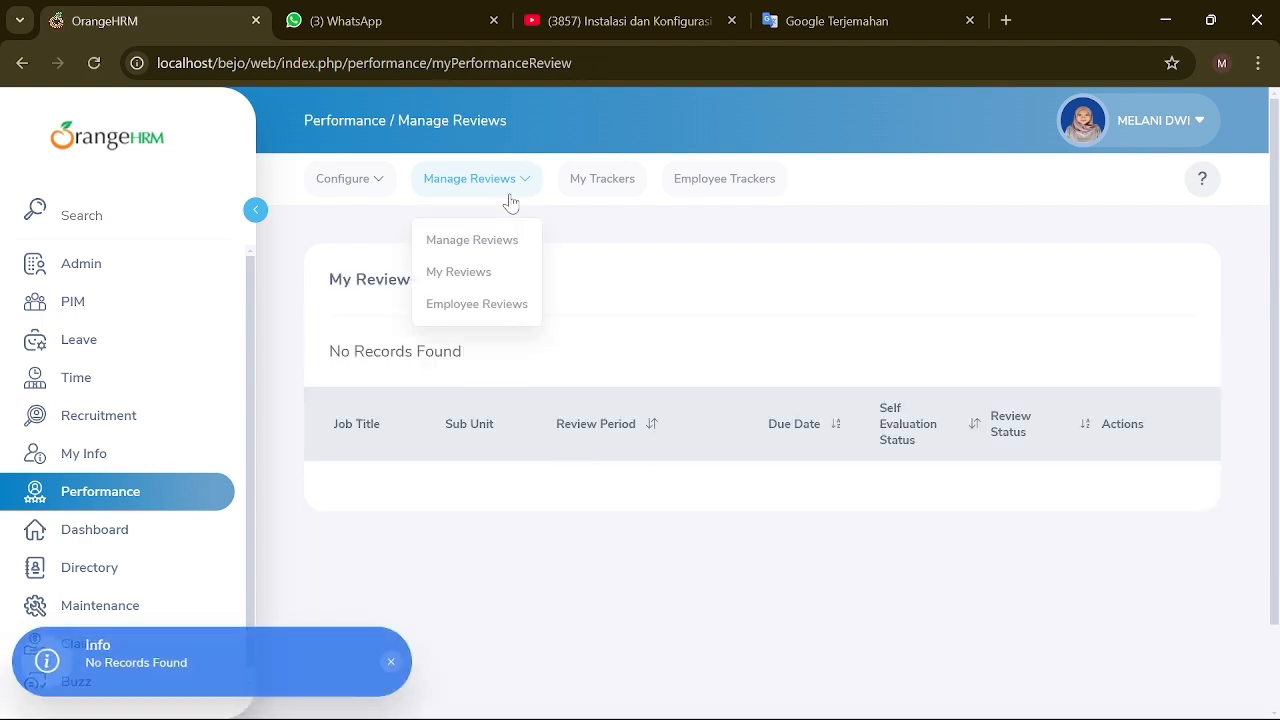
left_click(503, 297)
scroll(514, 191, "down", 1)
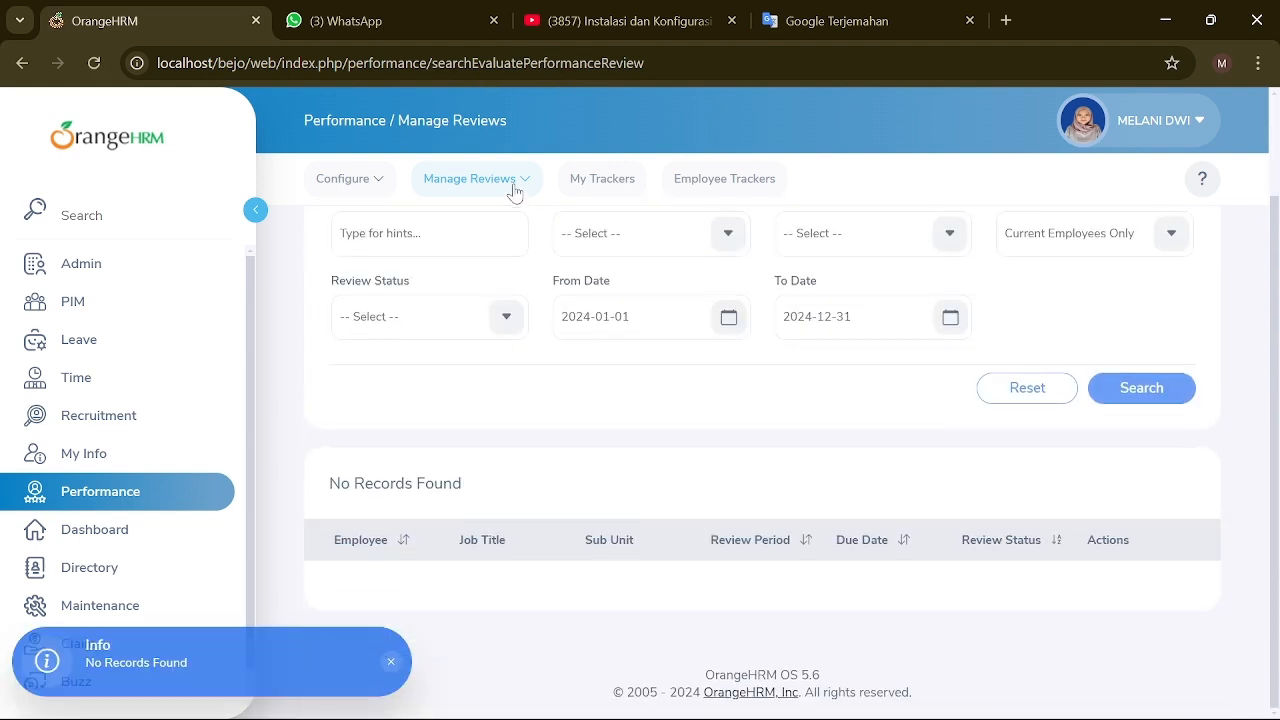
left_click(711, 180)
scroll(558, 428, "down", 1)
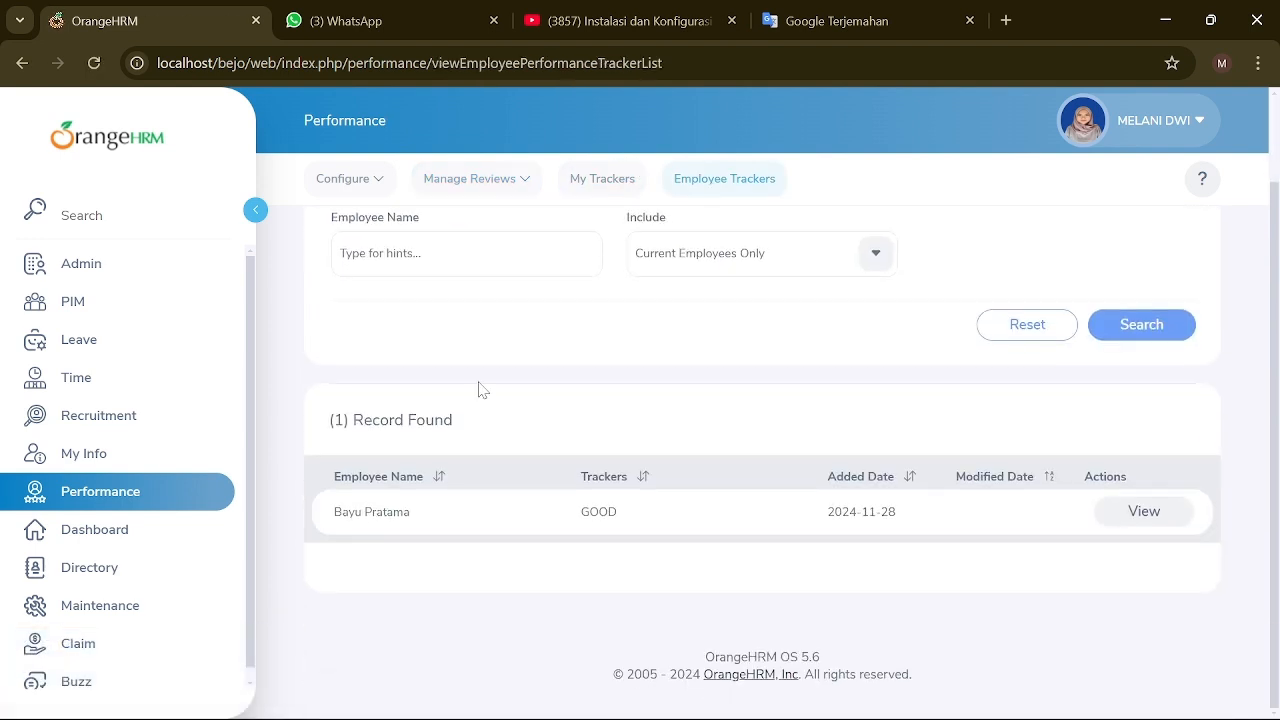
left_click(380, 180)
left_click(374, 317)
scroll(580, 243, "up", 2)
left_click(602, 178)
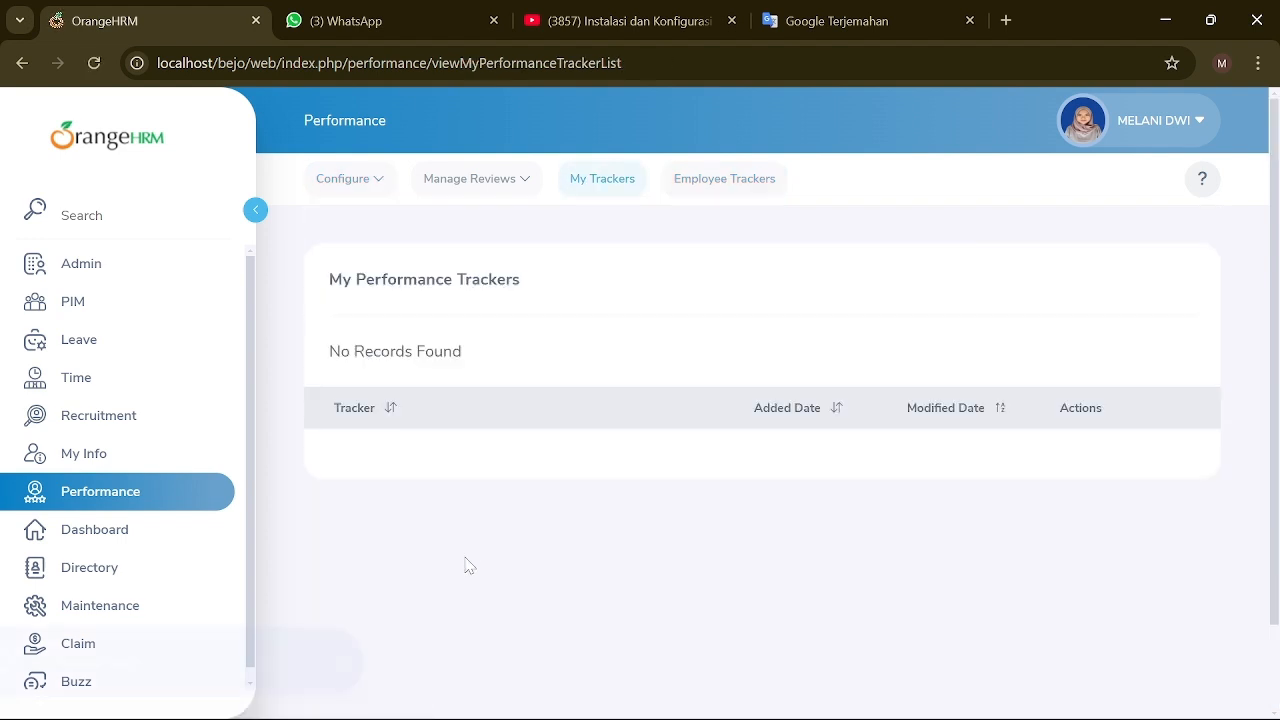
Step: In Configure > Trackers, add a new tracker named 'perfect'
left_click(371, 184)
left_click(345, 274)
left_click(417, 523)
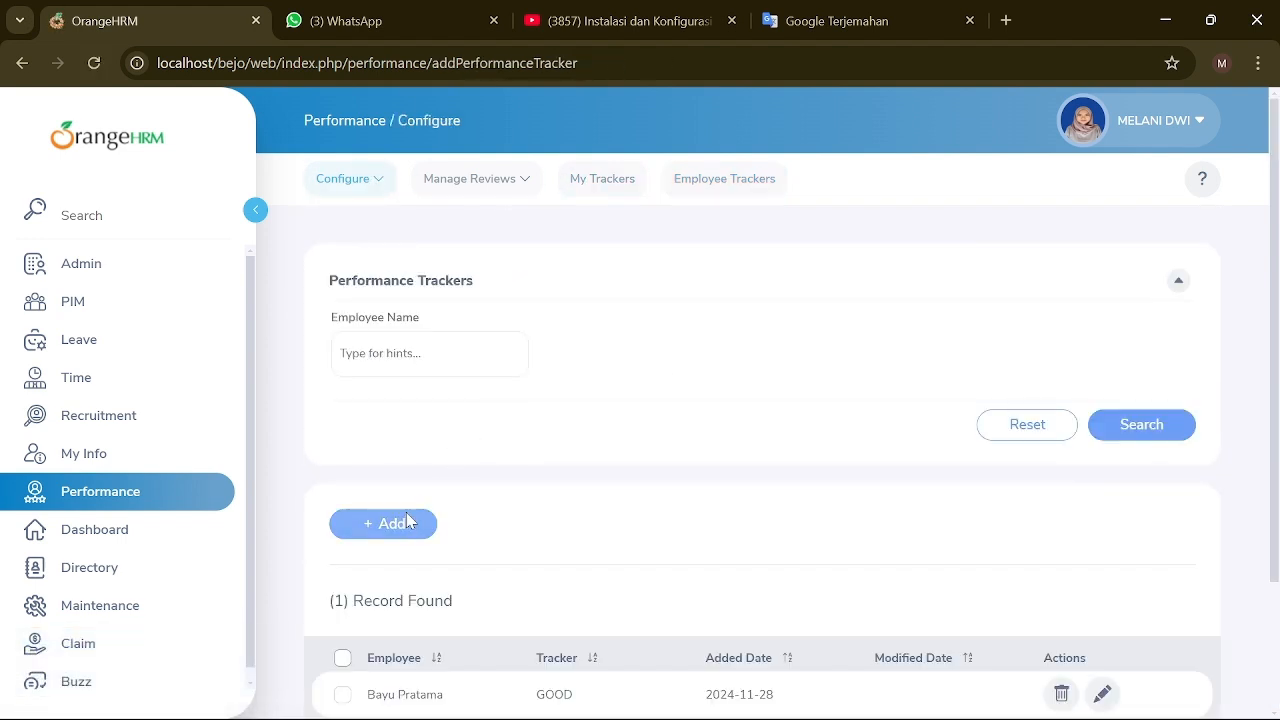
left_click(390, 352)
type("mel")
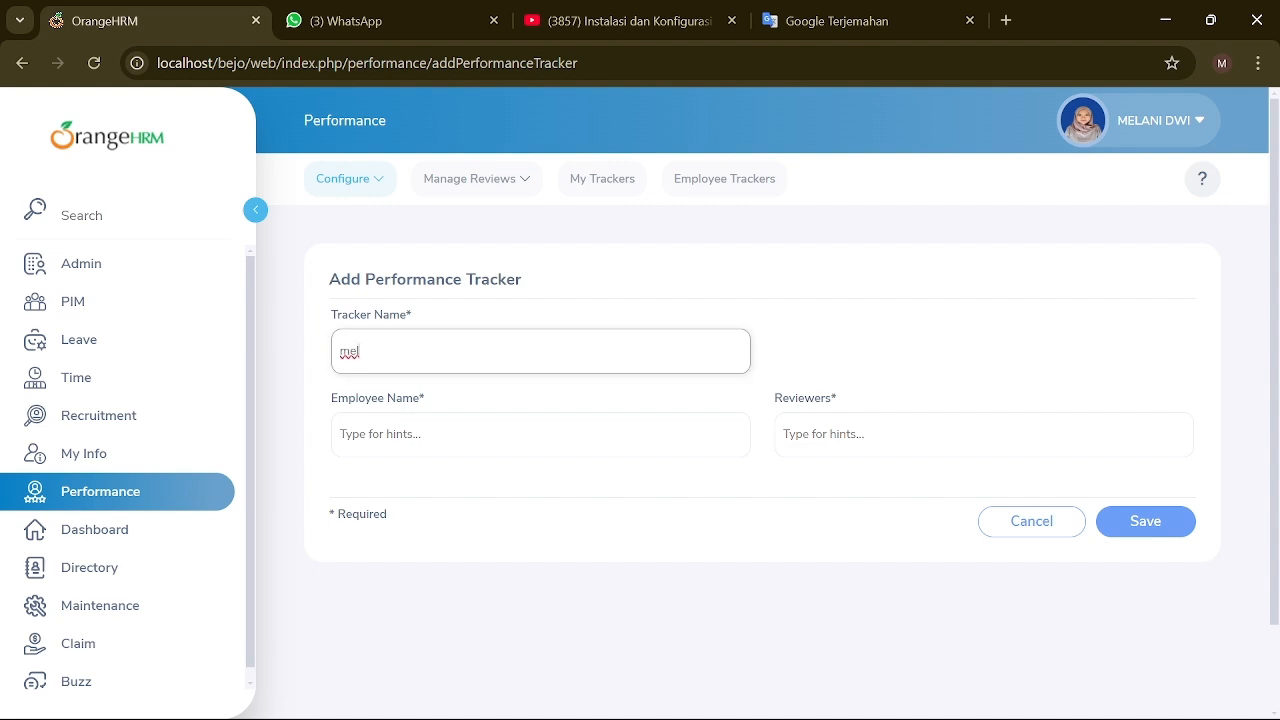
key("BackSpace")
key("BackSpace")
key("BackSpace")
type("perfect")
Step: Assign the employee and one reviewer from the suggestions, then save the tracker
left_click(390, 434)
type("MLE")
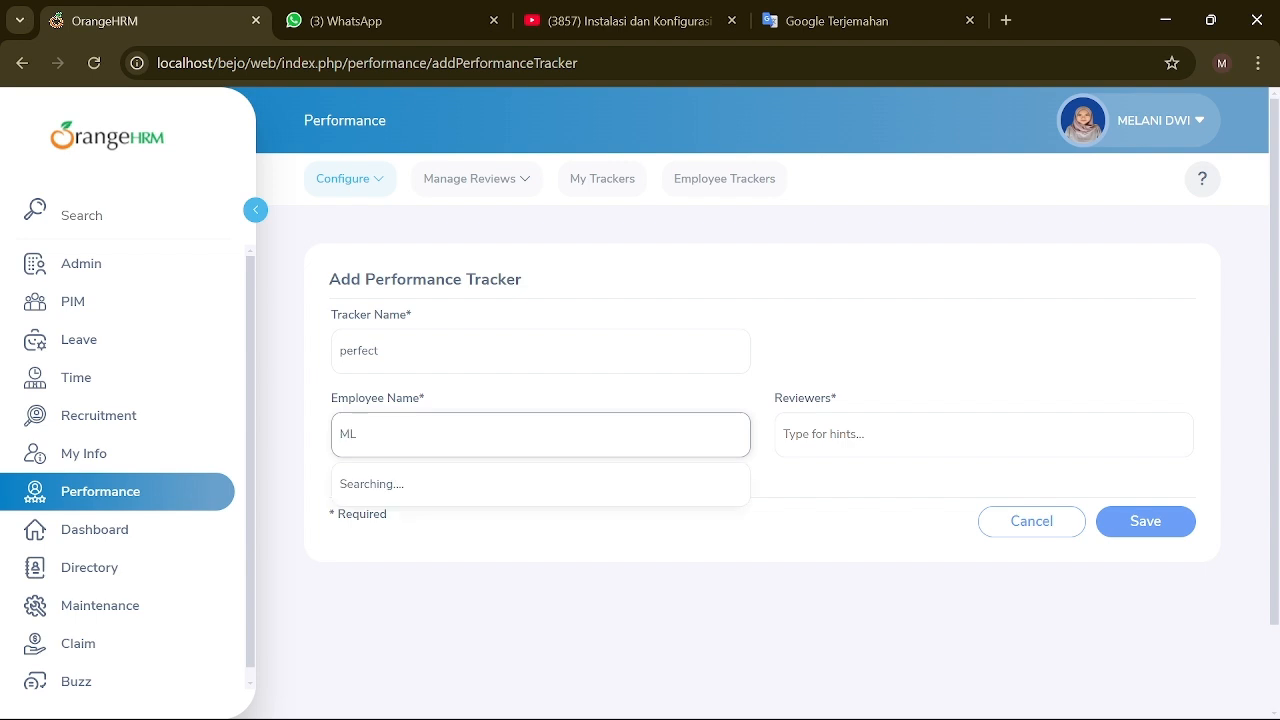
key("BackSpace")
key("BackSpace")
type("E")
left_click(400, 487)
left_click(850, 434)
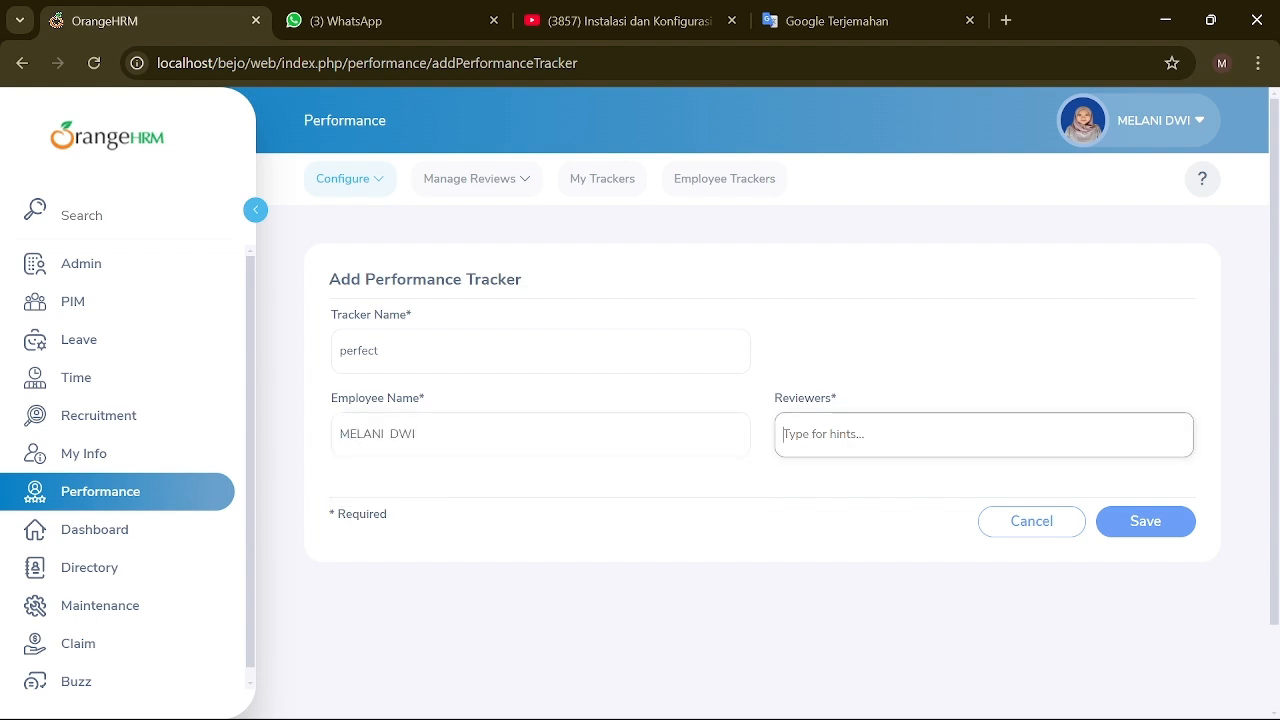
type("BAYU")
left_click(850, 486)
left_click(1158, 552)
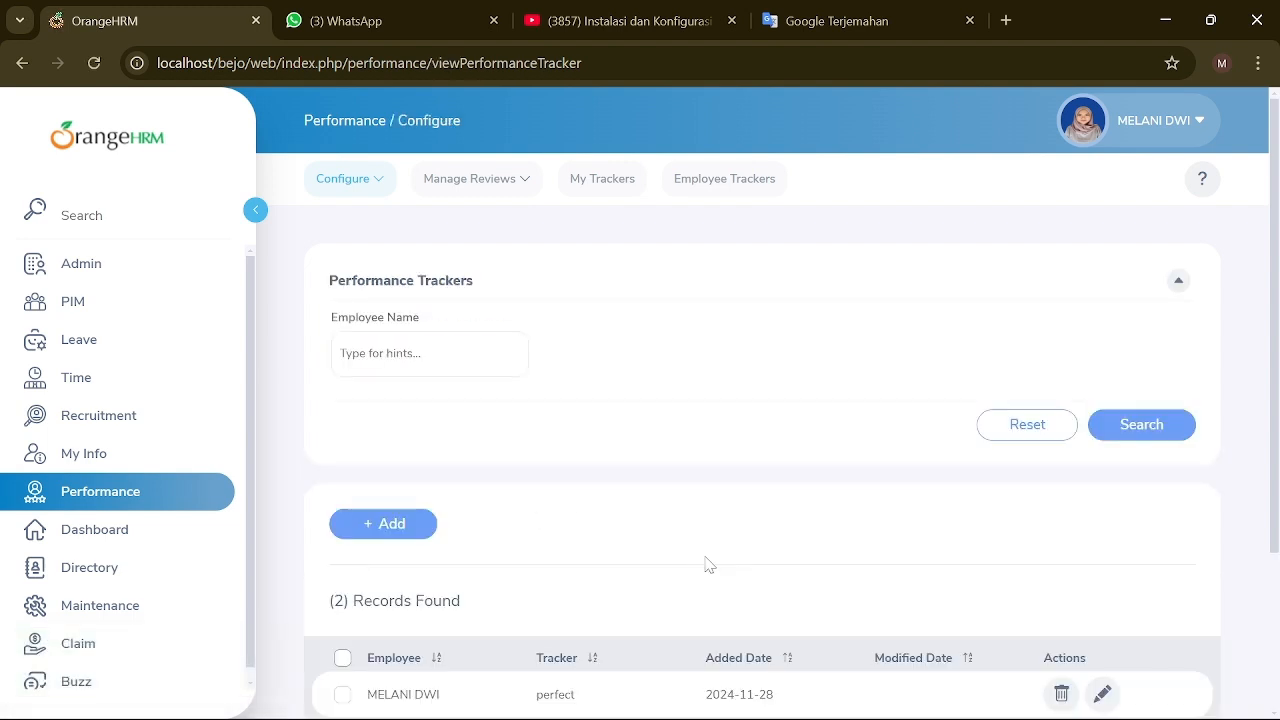
scroll(704, 562, "down", 3)
Step: Check the Employee Trackers list, then scroll through the Recruitment candidates list
left_click(681, 181)
scroll(670, 618, "down", 3)
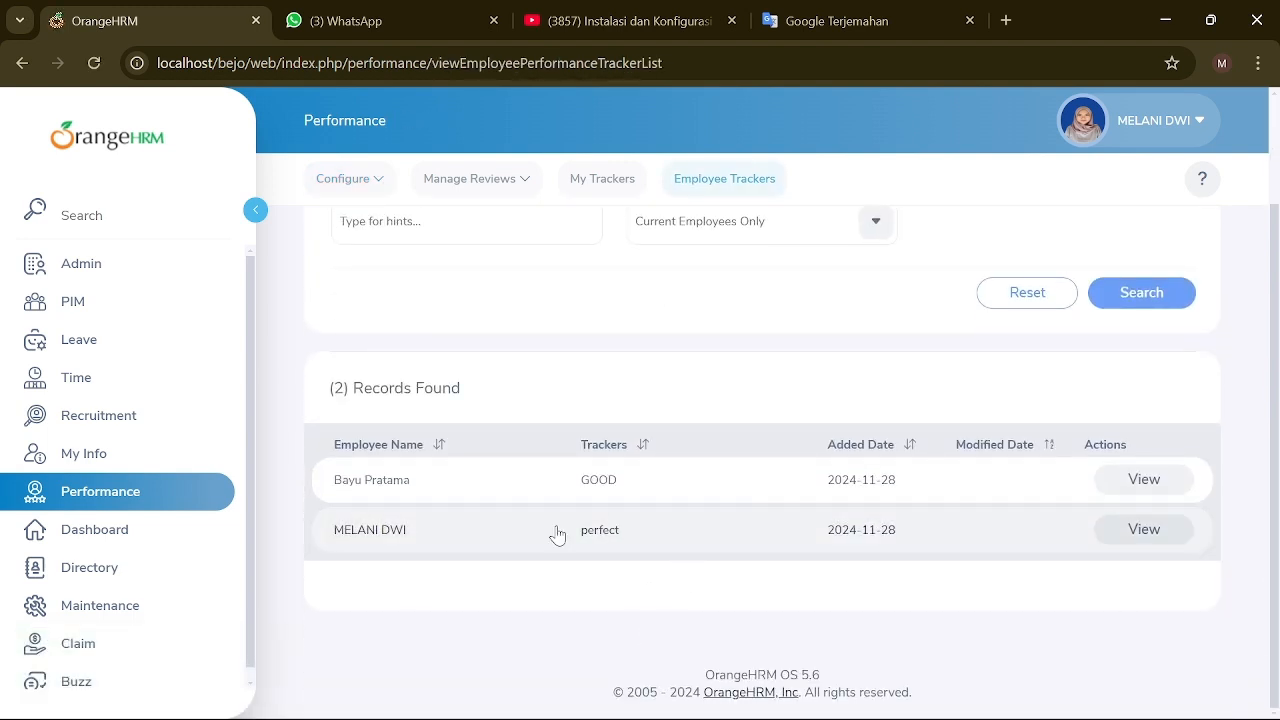
left_click(122, 423)
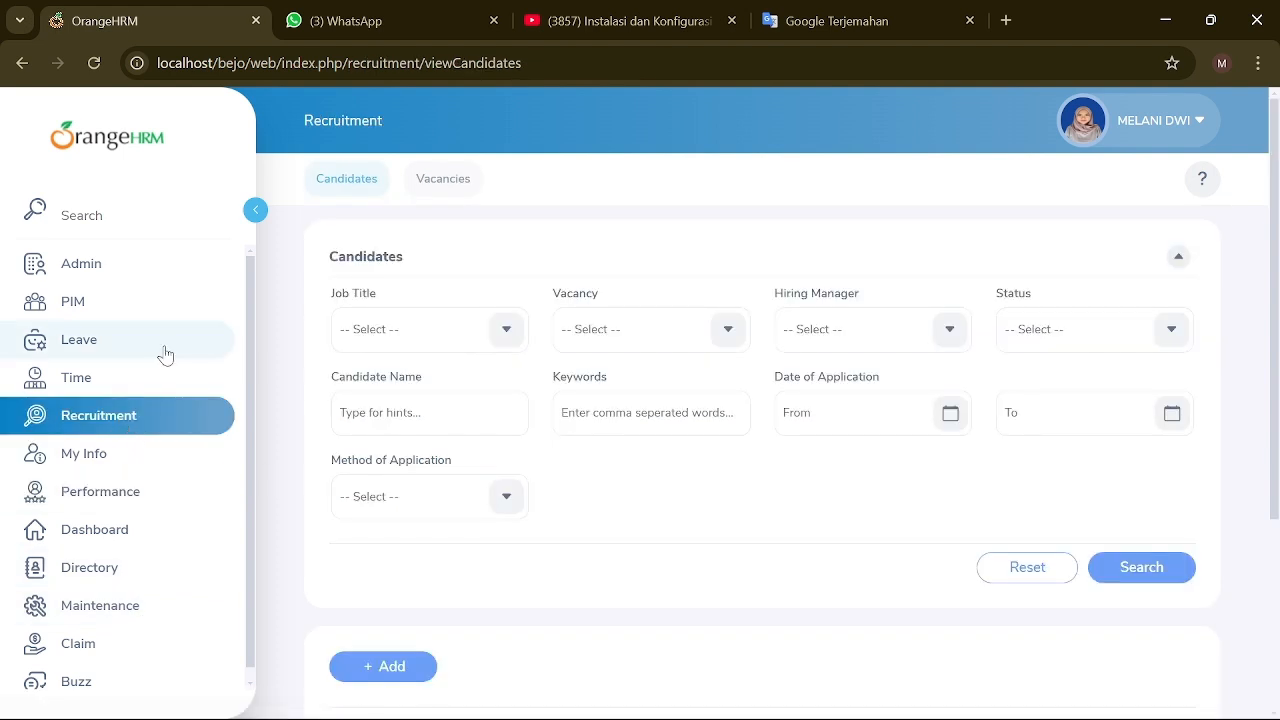
scroll(95, 520, "down", 1)
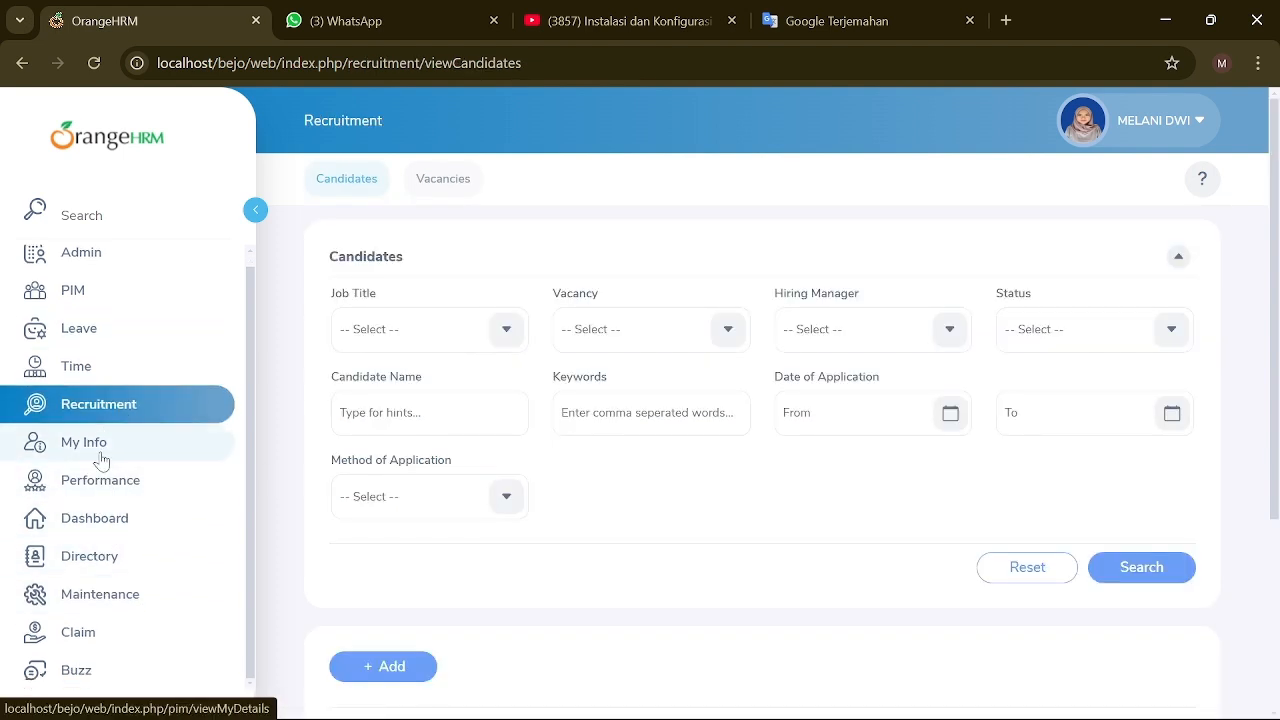
scroll(277, 532, "down", 3)
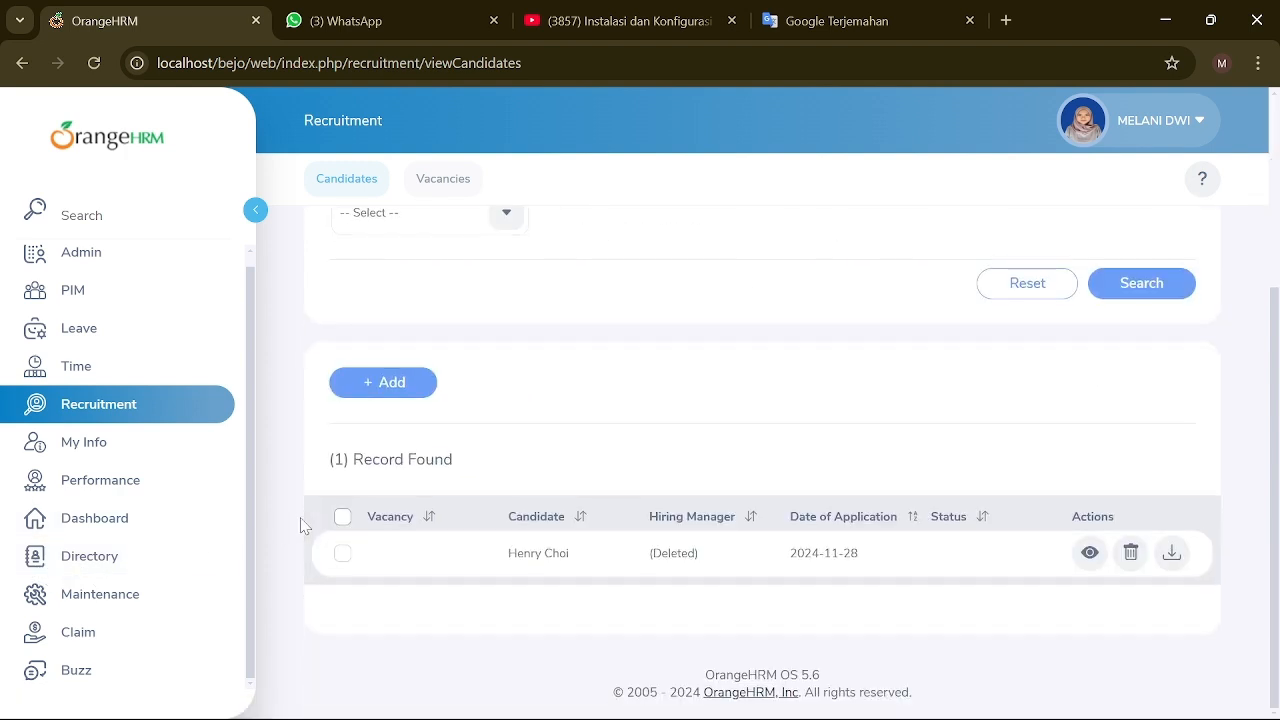
scroll(300, 523, "up", 1)
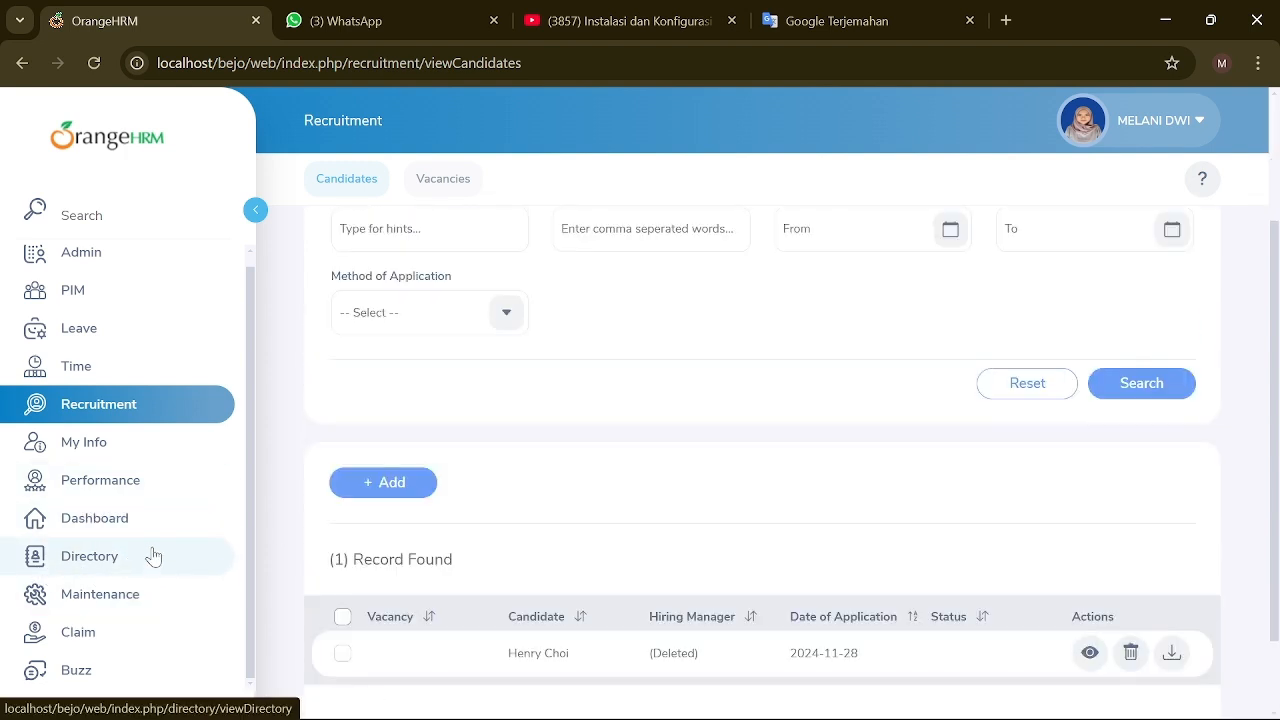
Step: Scroll through the Dashboard, then open the Directory showing its 3 employee records
left_click(140, 520)
scroll(605, 510, "down", 7)
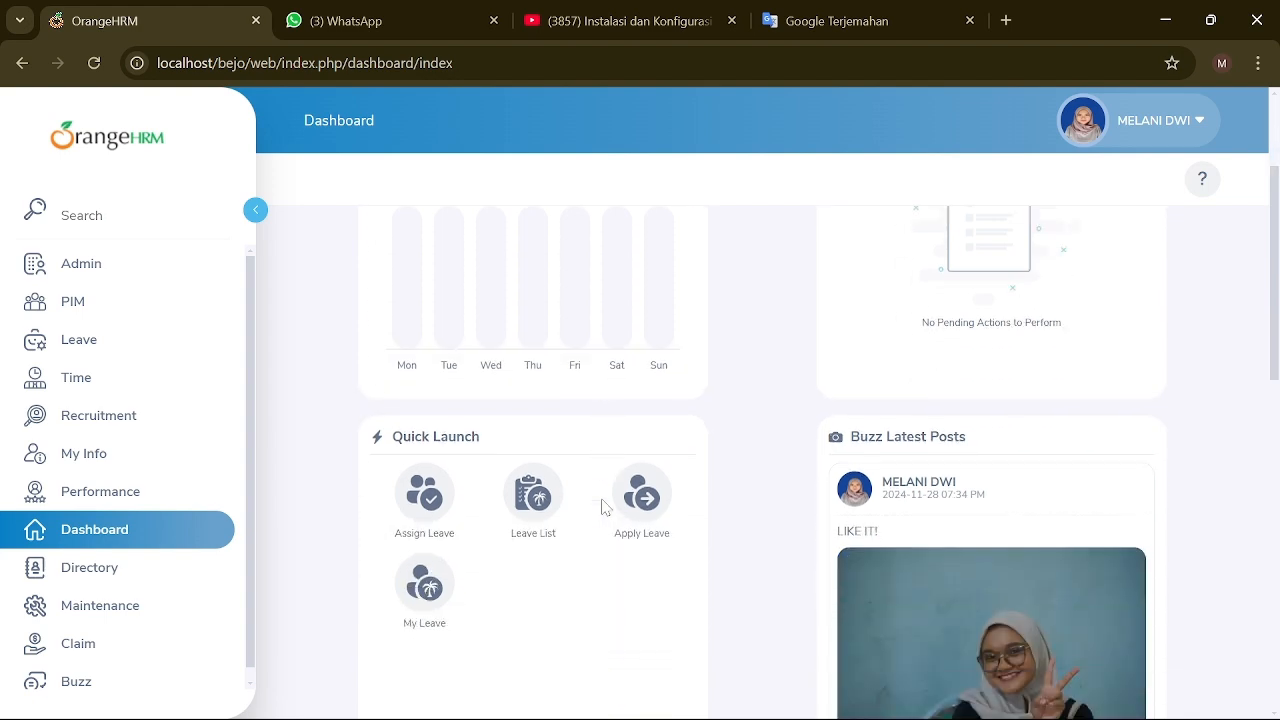
scroll(777, 520, "up", 4)
scroll(700, 540, "up", 1)
scroll(900, 530, "up", 2)
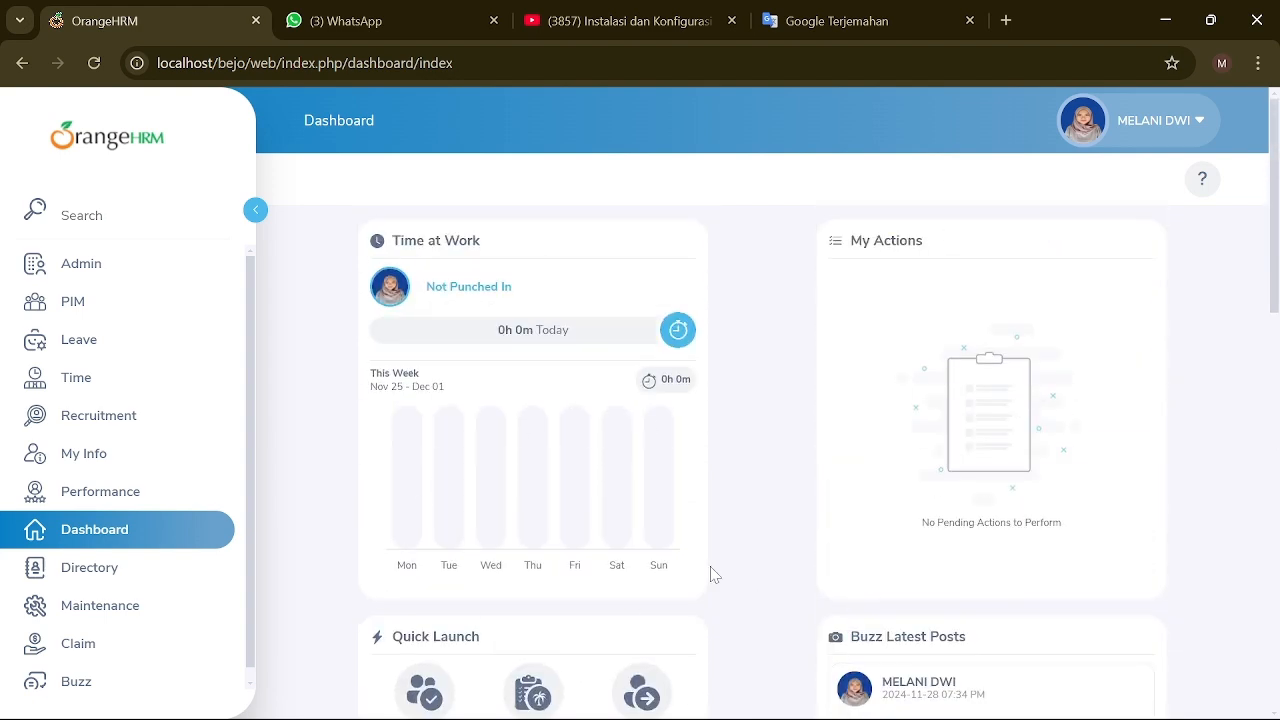
scroll(523, 509, "down", 2)
left_click(112, 569)
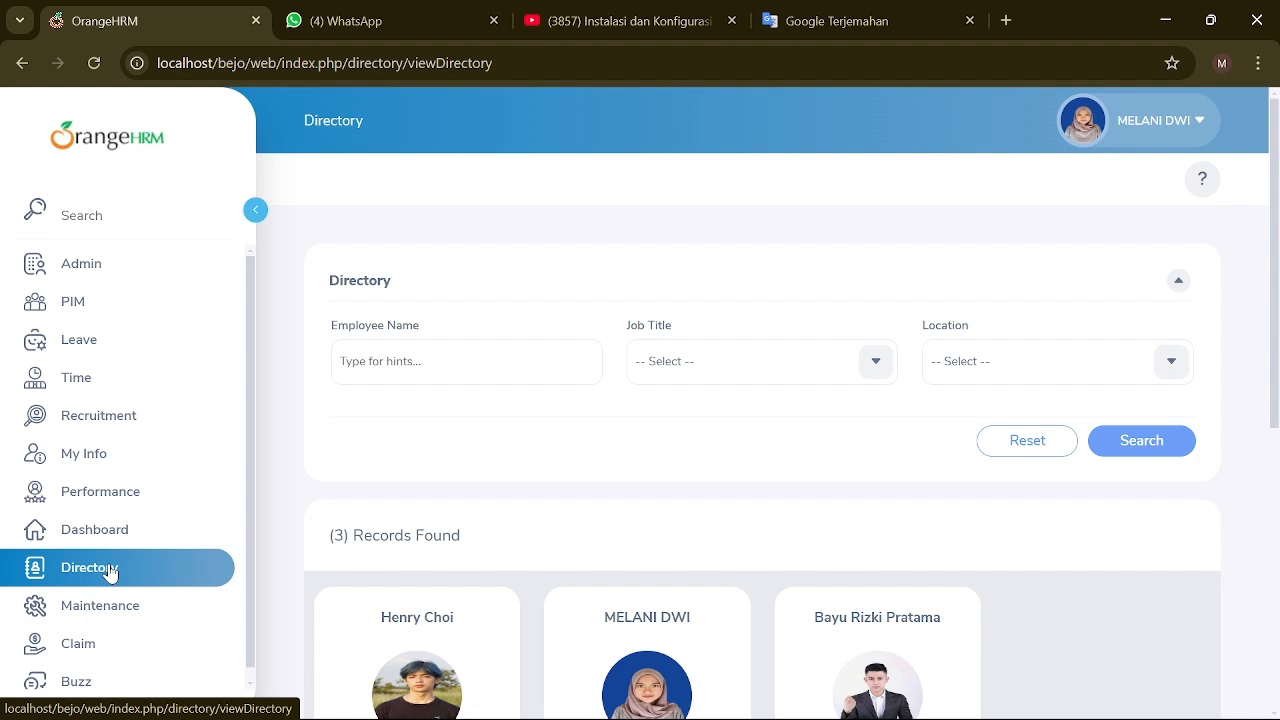
scroll(760, 491, "down", 4)
scroll(760, 491, "up", 3)
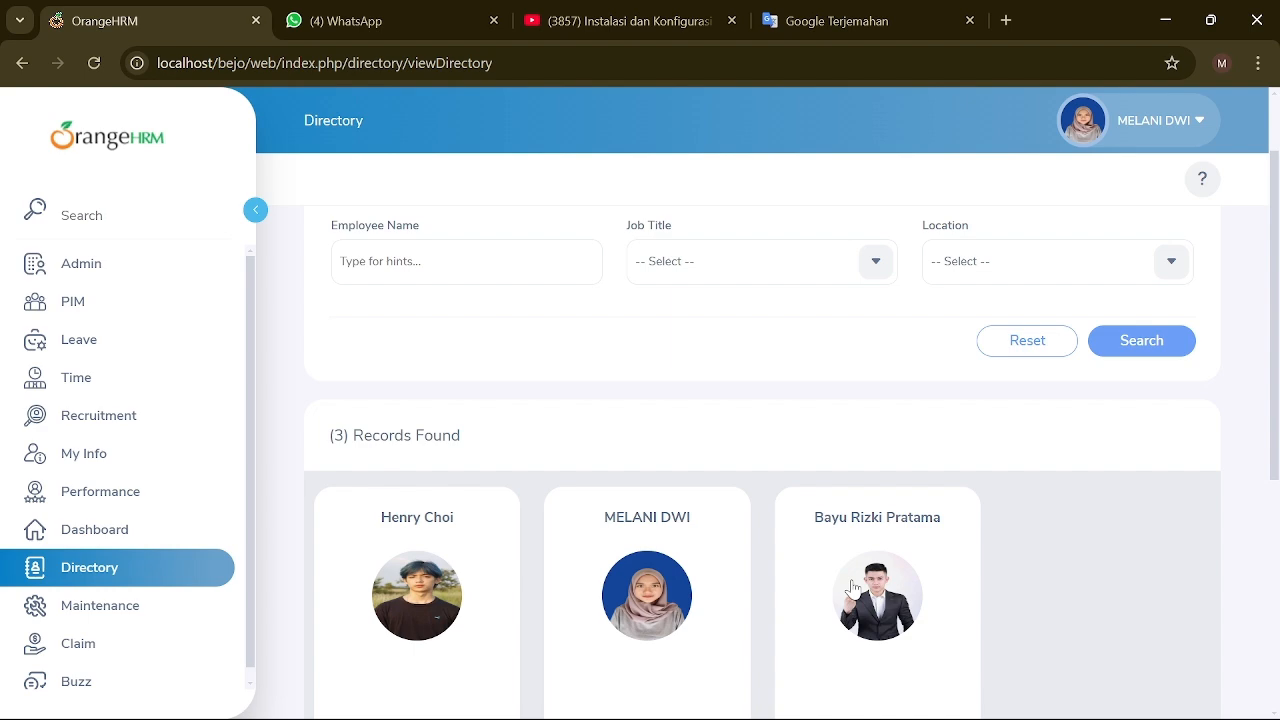
scroll(852, 590, "down", 1)
scroll(800, 560, "up", 2)
scroll(633, 405, "down", 3)
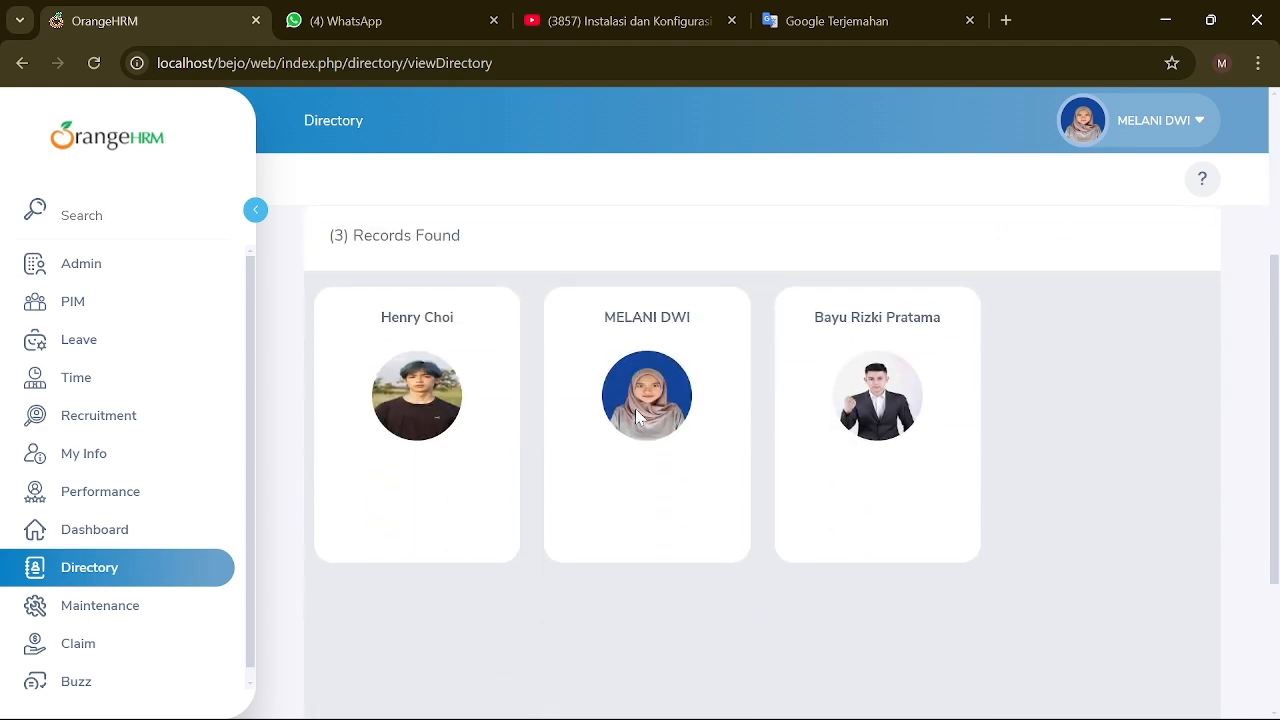
scroll(636, 412, "up", 3)
scroll(636, 415, "down", 3)
scroll(826, 468, "up", 3)
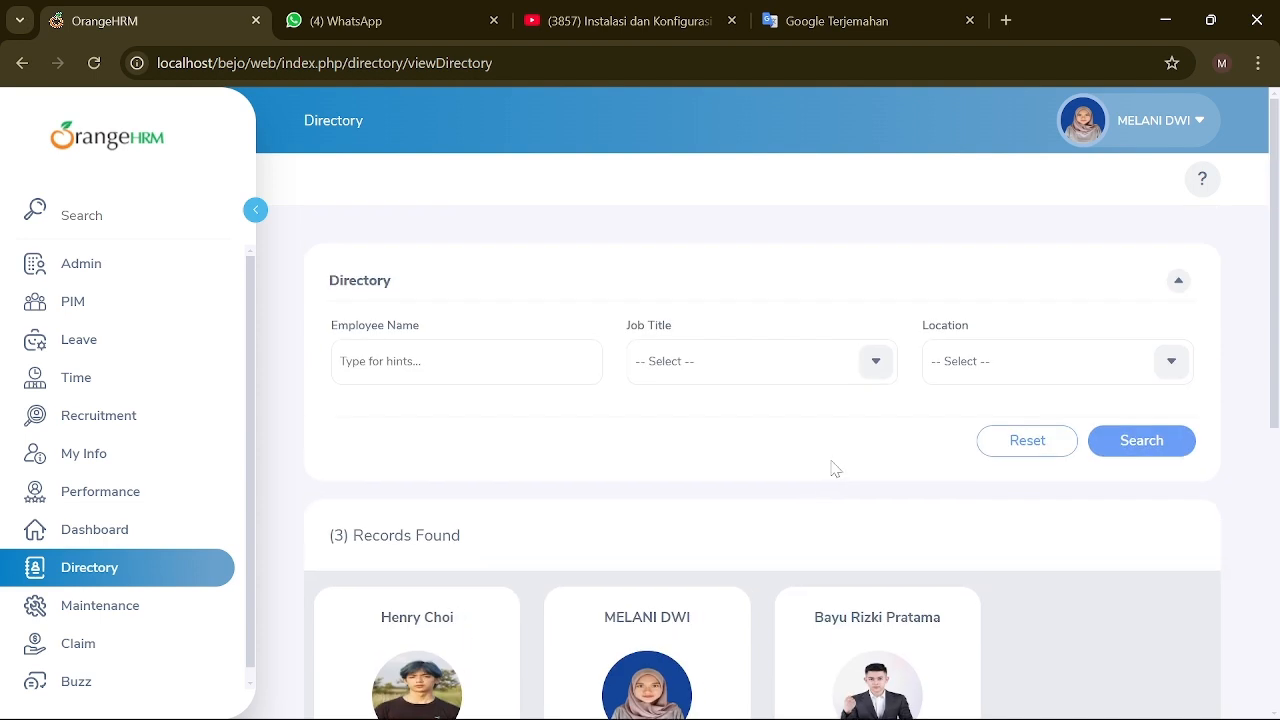
left_click(146, 618)
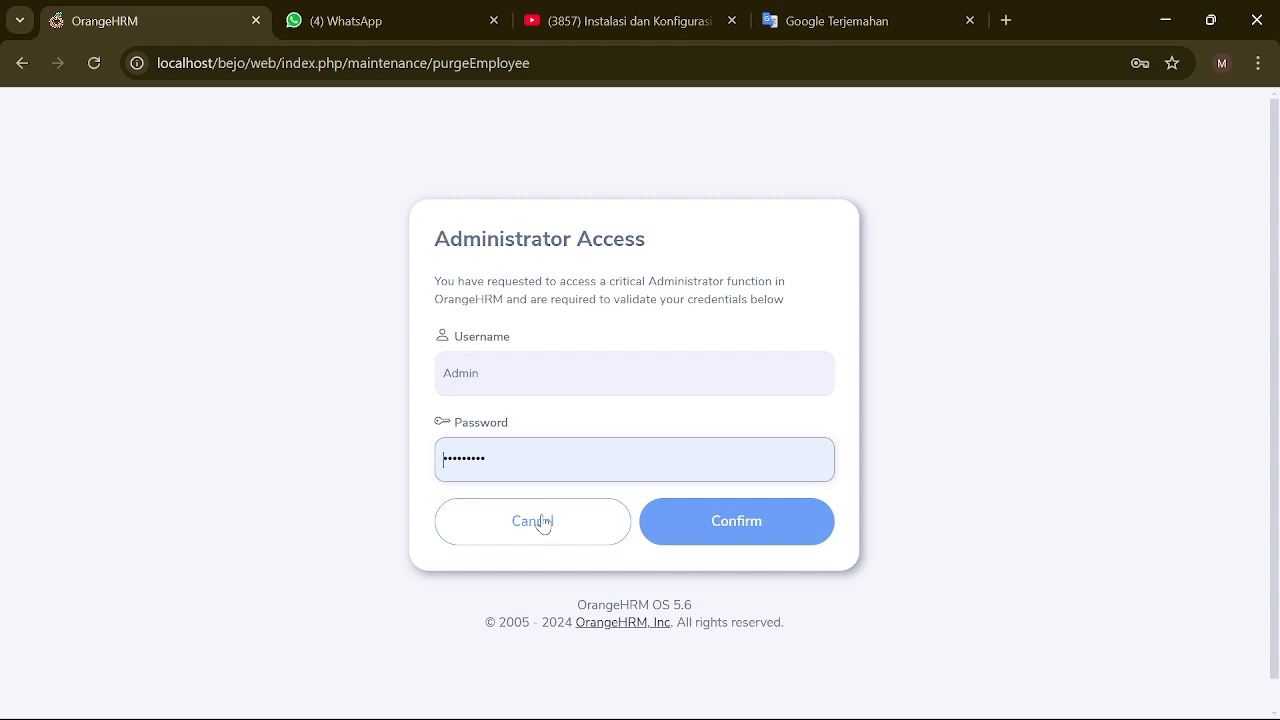
left_click(455, 528)
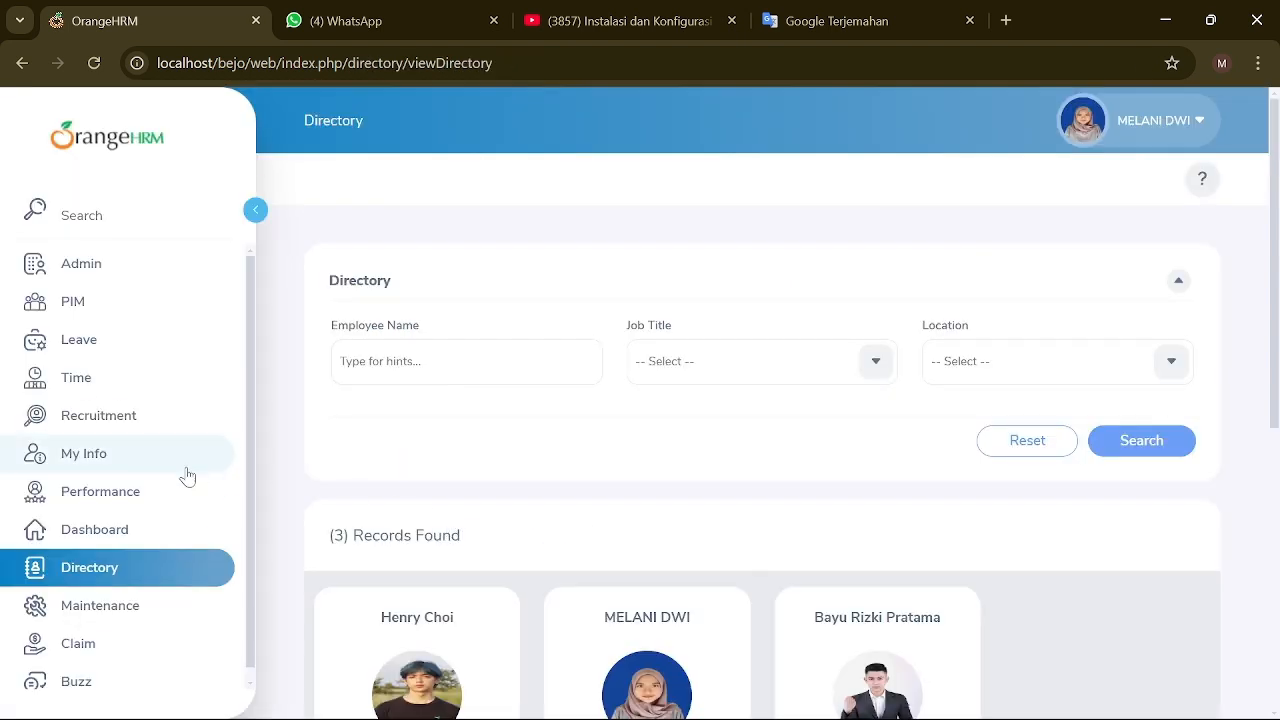
Step: Under Claim > Configuration > Events, save an active 'MARKET DAY' event with a description
left_click(236, 630)
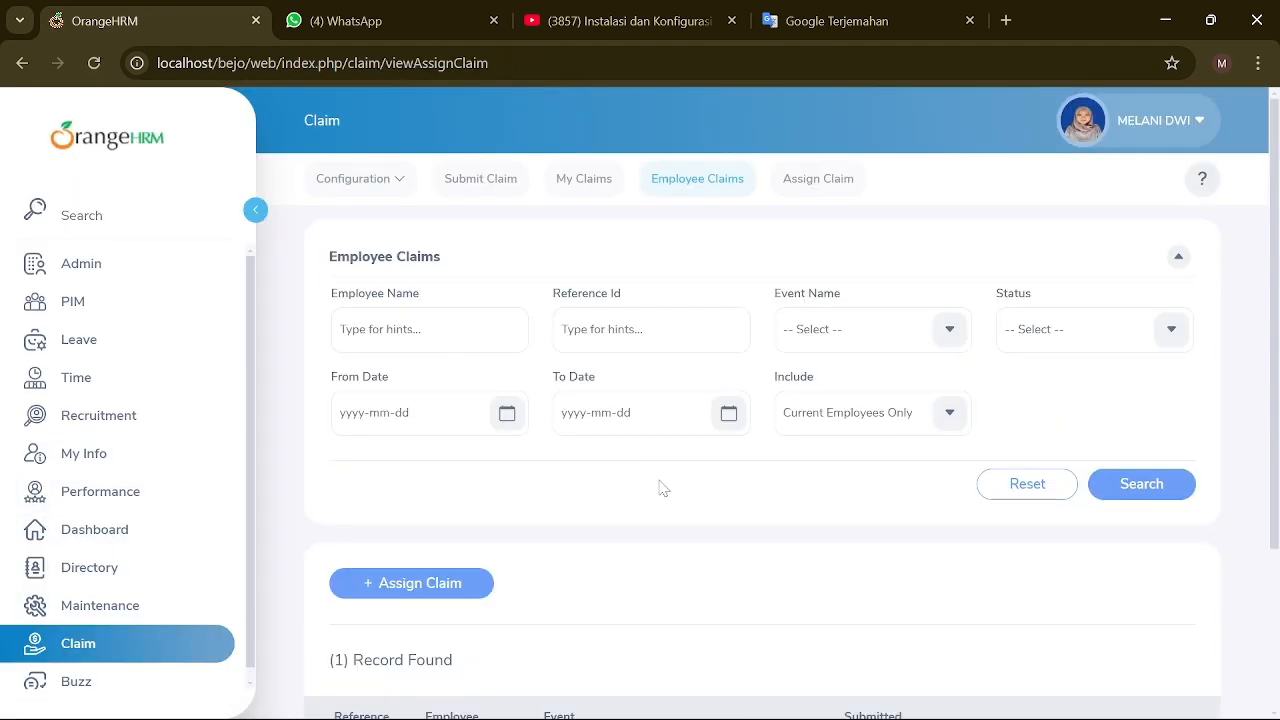
left_click(364, 182)
left_click(358, 240)
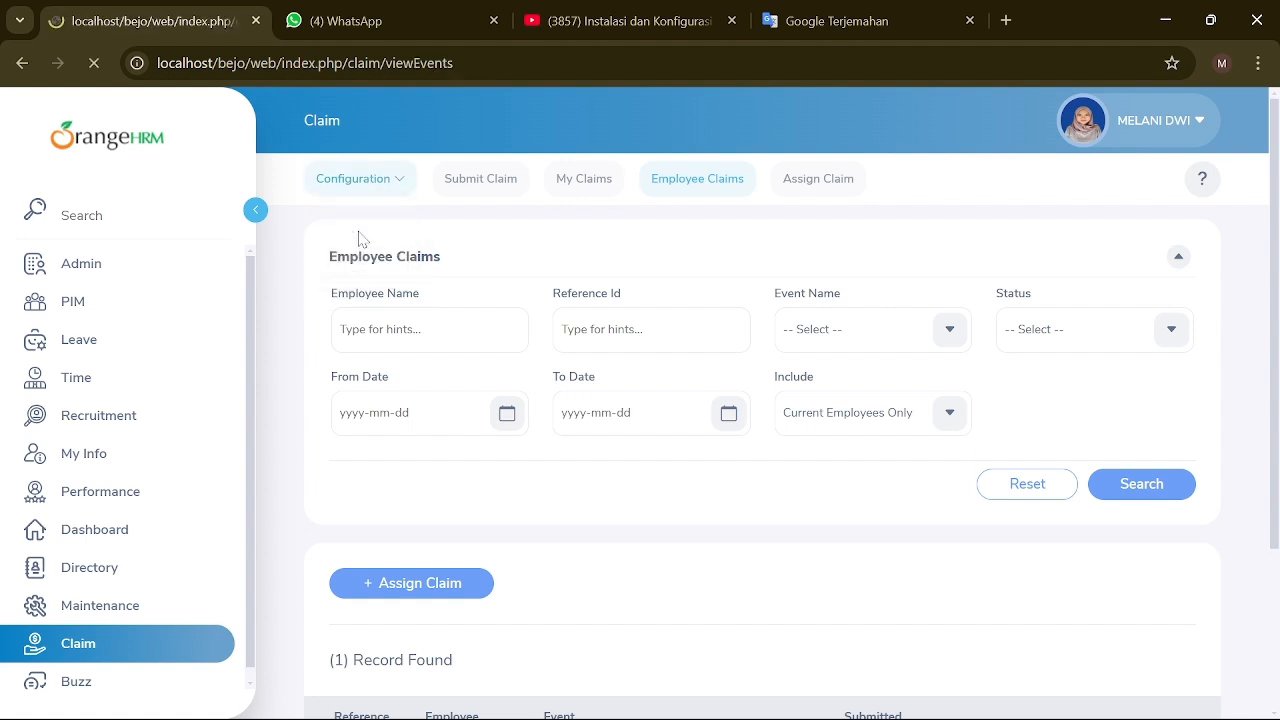
left_click(366, 503)
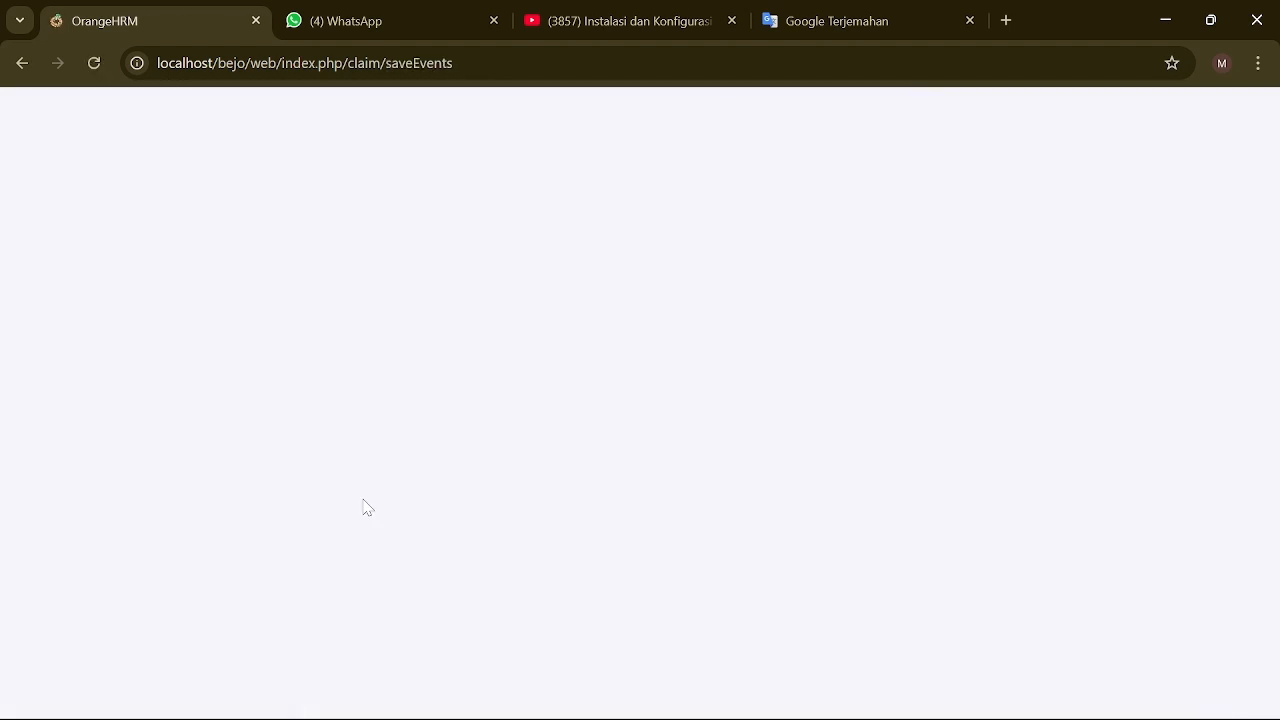
type("MAR")
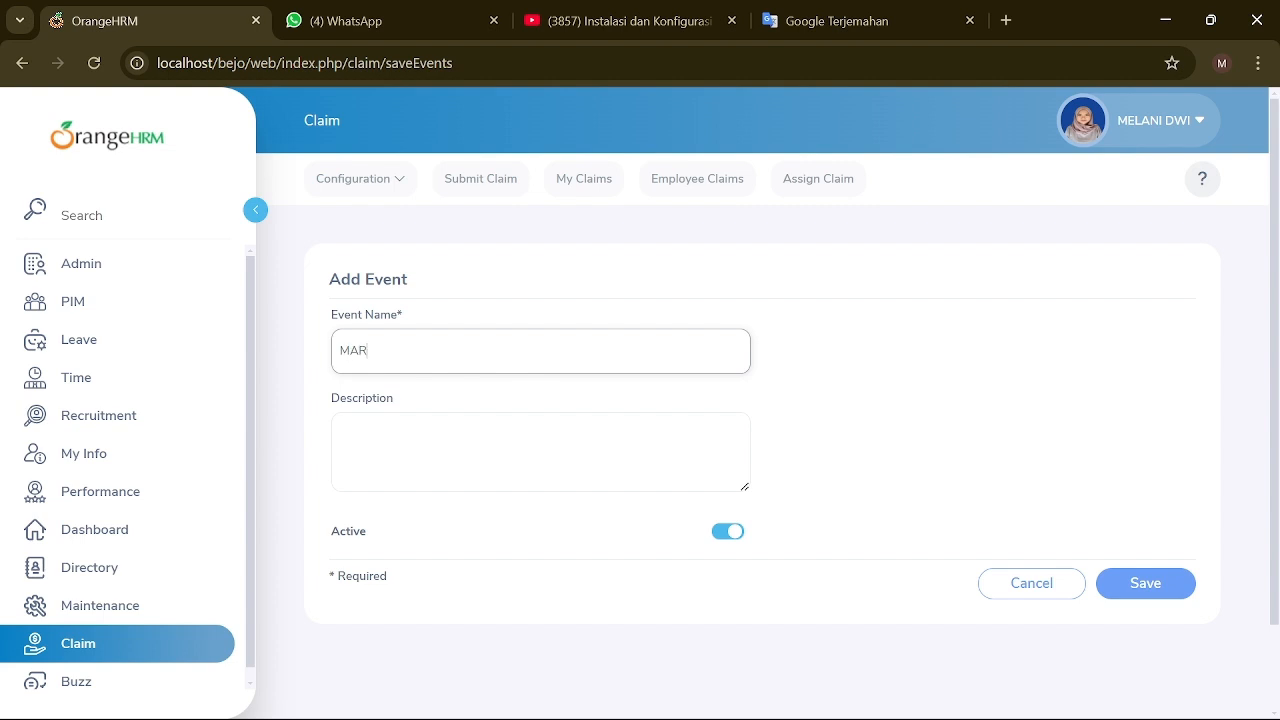
type("KET DAY")
left_click(363, 419)
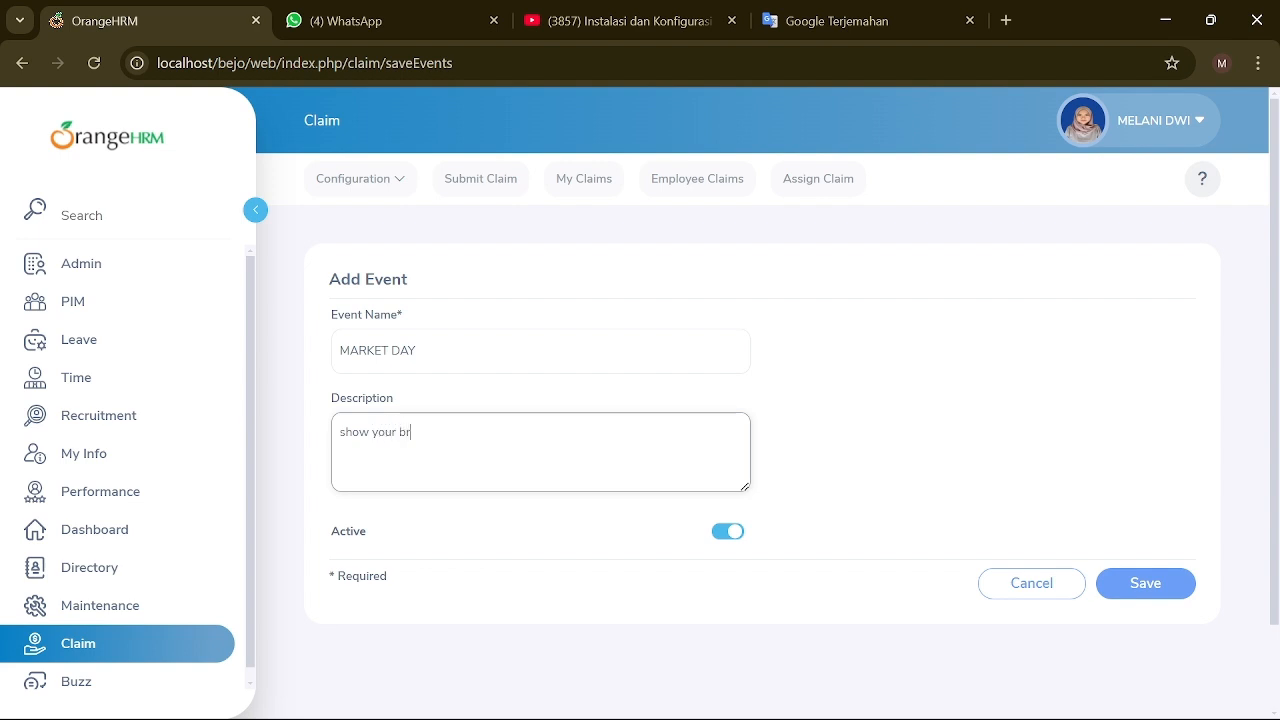
left_click(1145, 583)
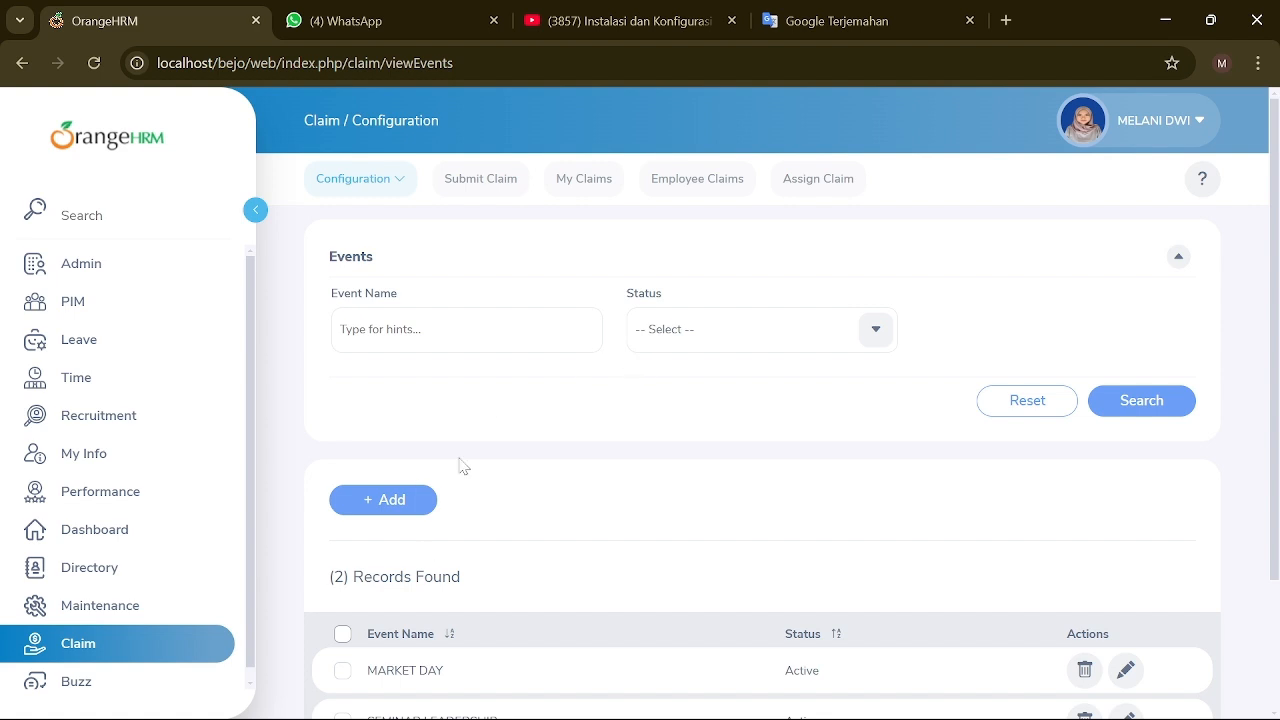
scroll(455, 548, "down", 2)
scroll(700, 490, "up", 2)
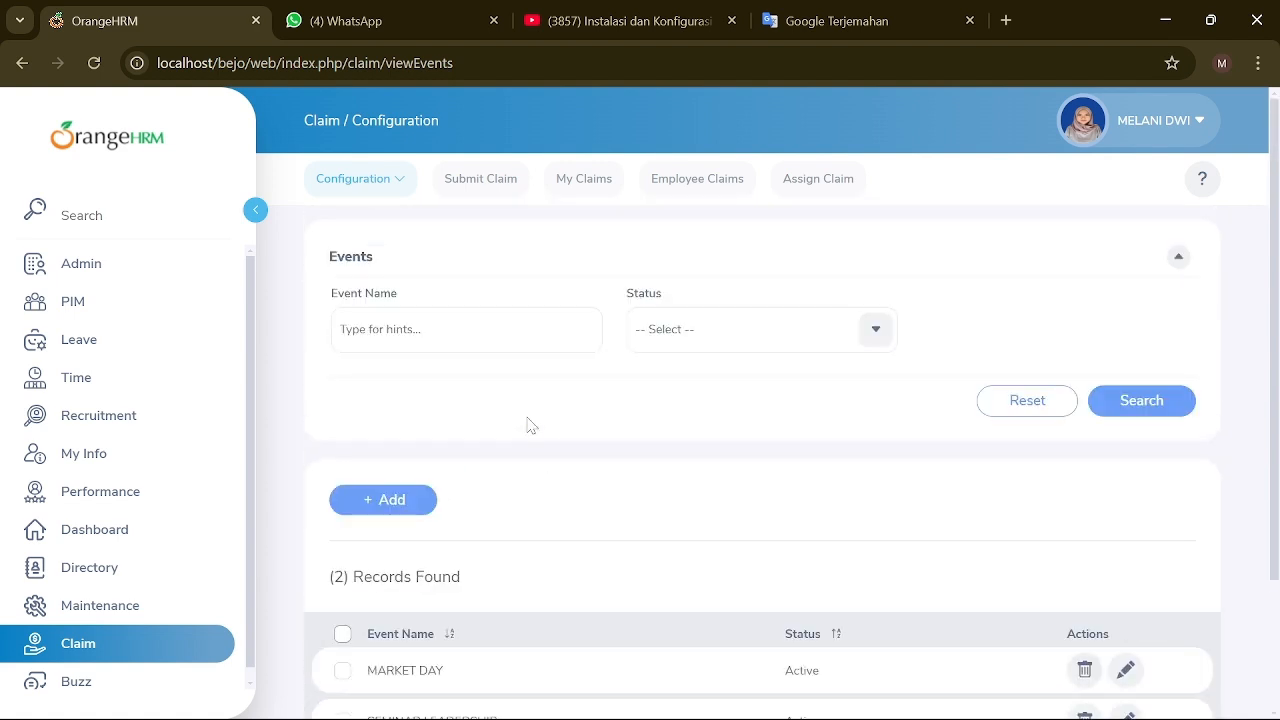
Step: Save an active expense type 'NEW BRAND' described 'Launching New Brand'
left_click(394, 190)
left_click(386, 270)
scroll(471, 380, "down", 1)
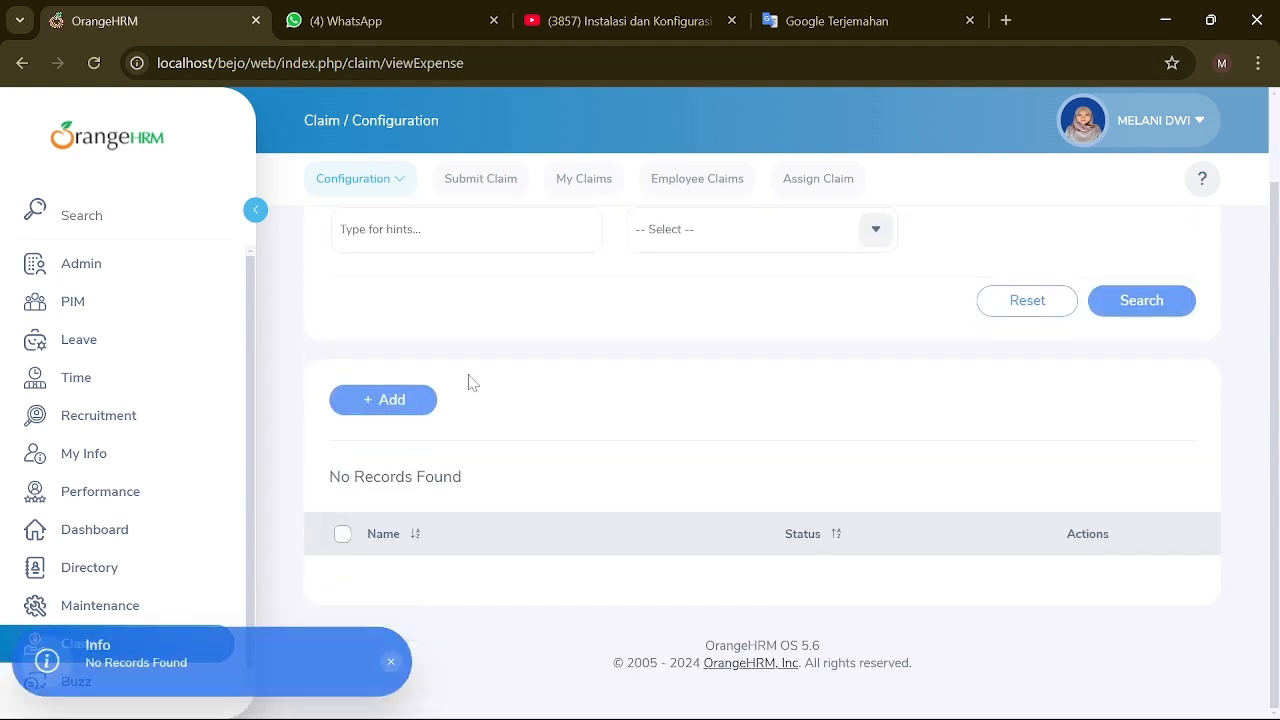
left_click(418, 398)
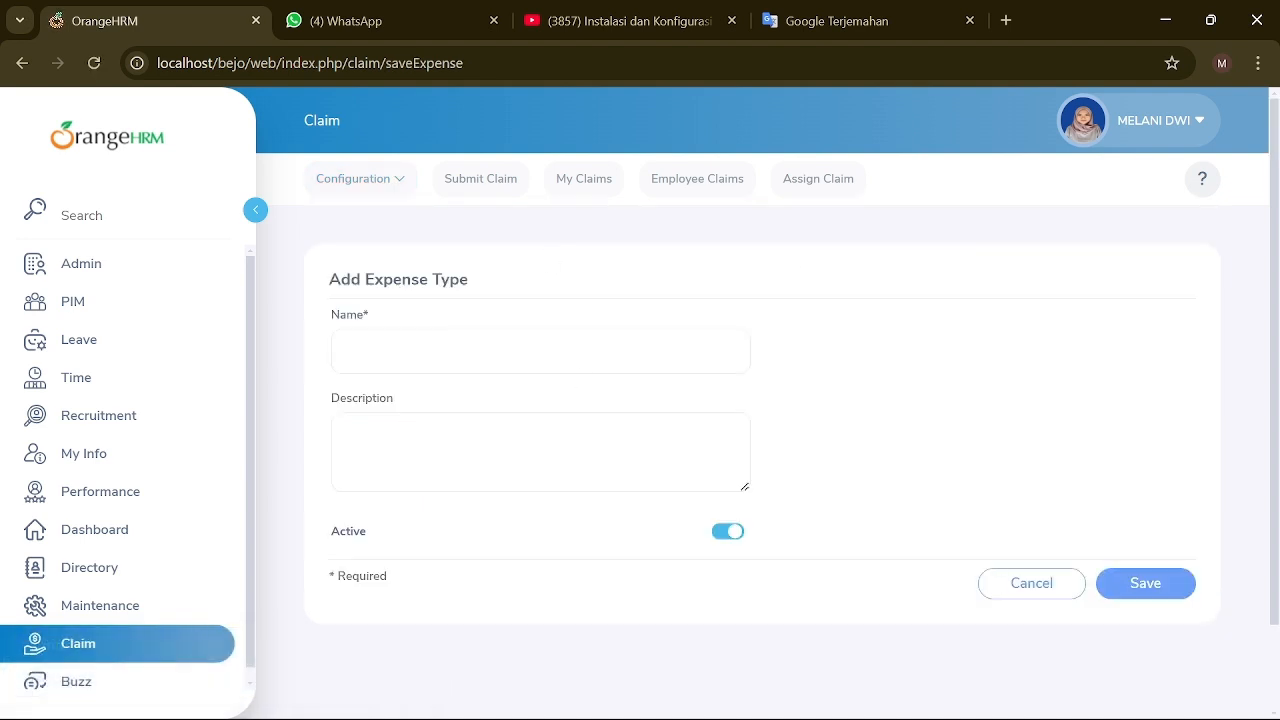
left_click(450, 352)
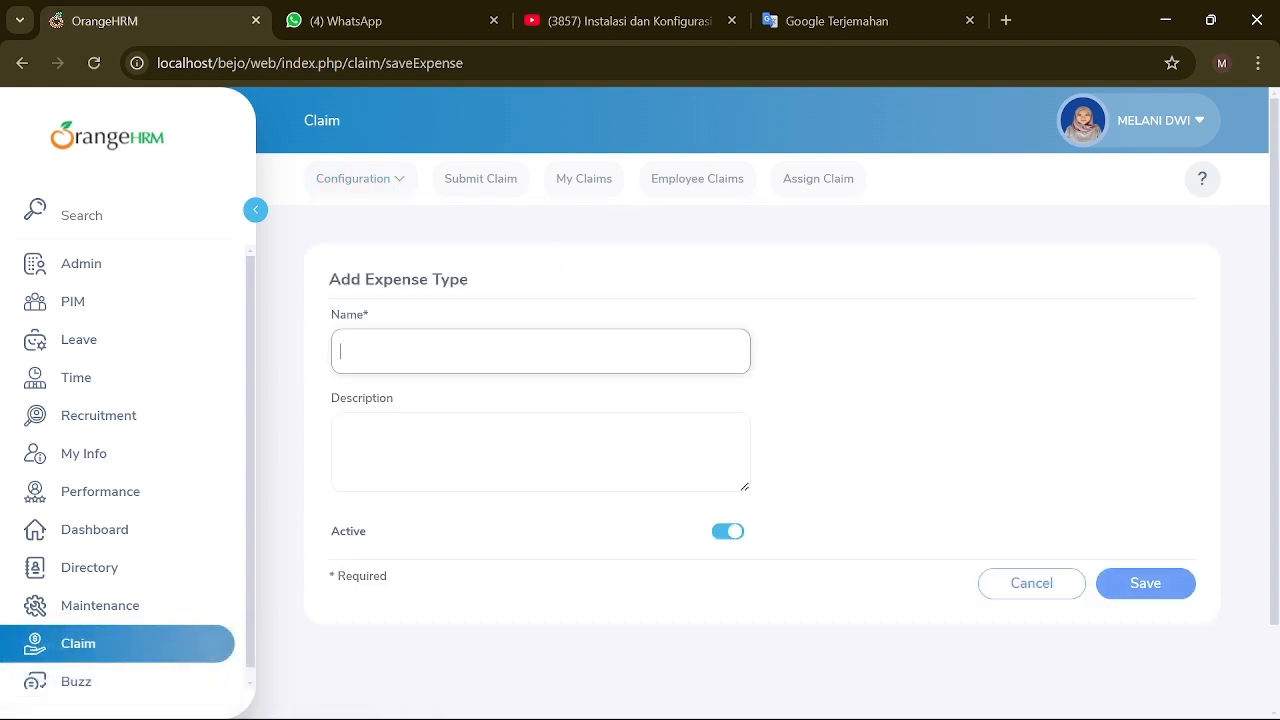
type("NEW BRAND")
left_click(450, 440)
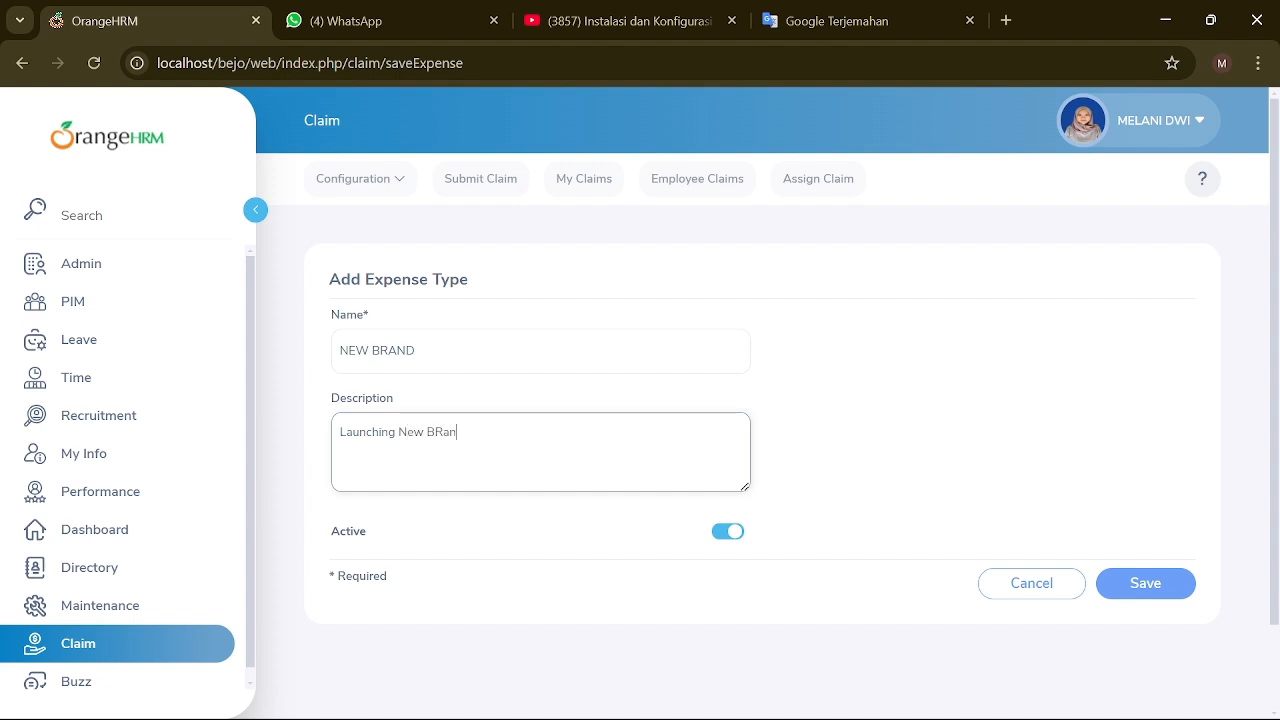
left_click(1148, 588)
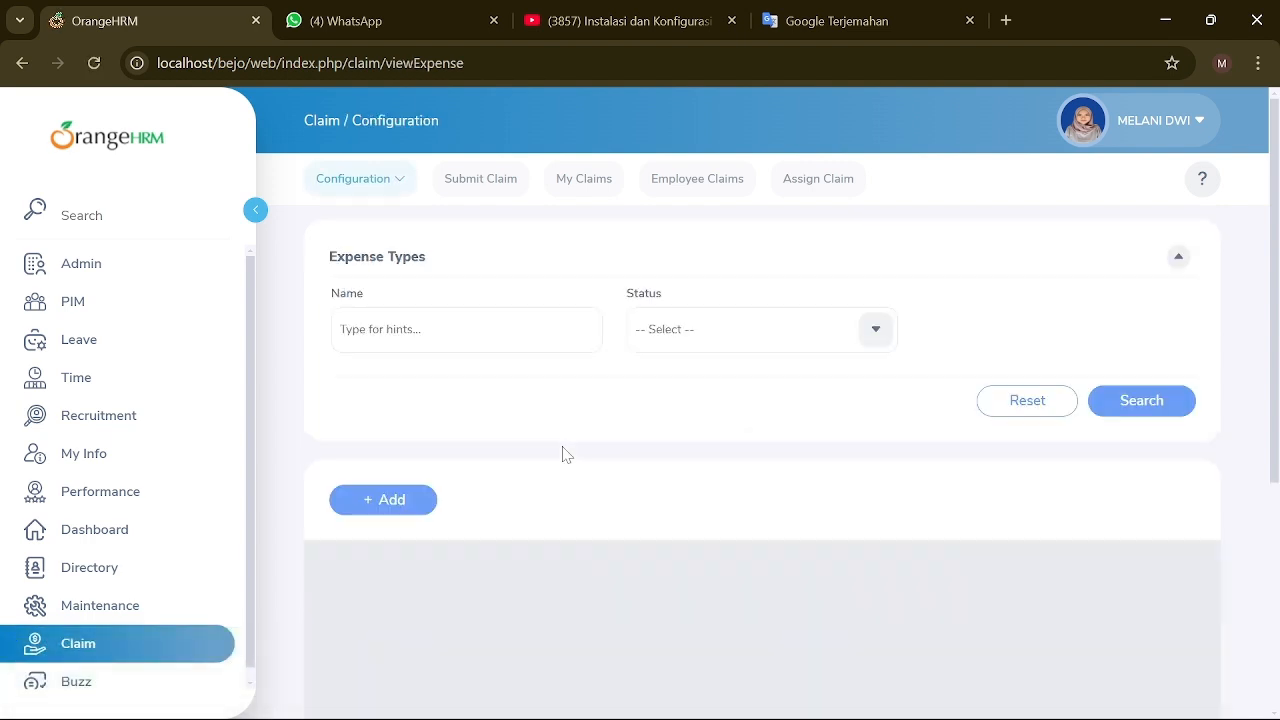
Step: Create a MARKET DAY claim in Indonesian Rupiah with remarks 800000
left_click(463, 190)
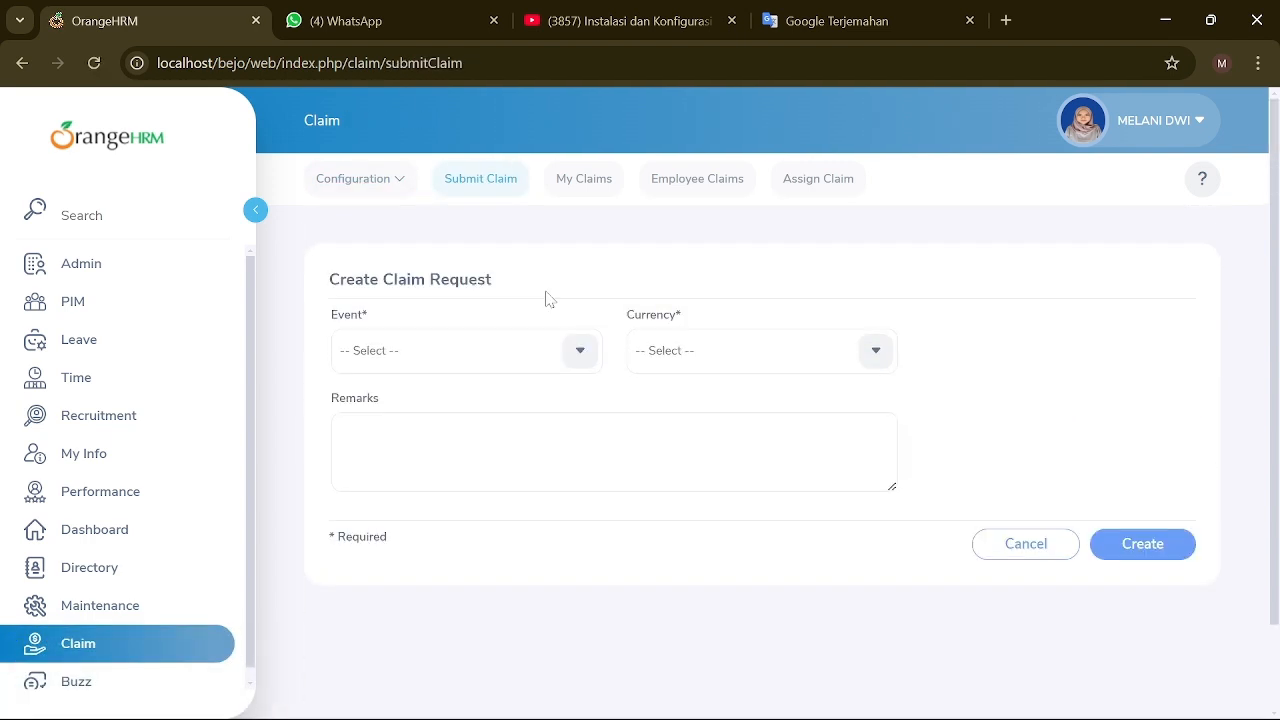
left_click(582, 354)
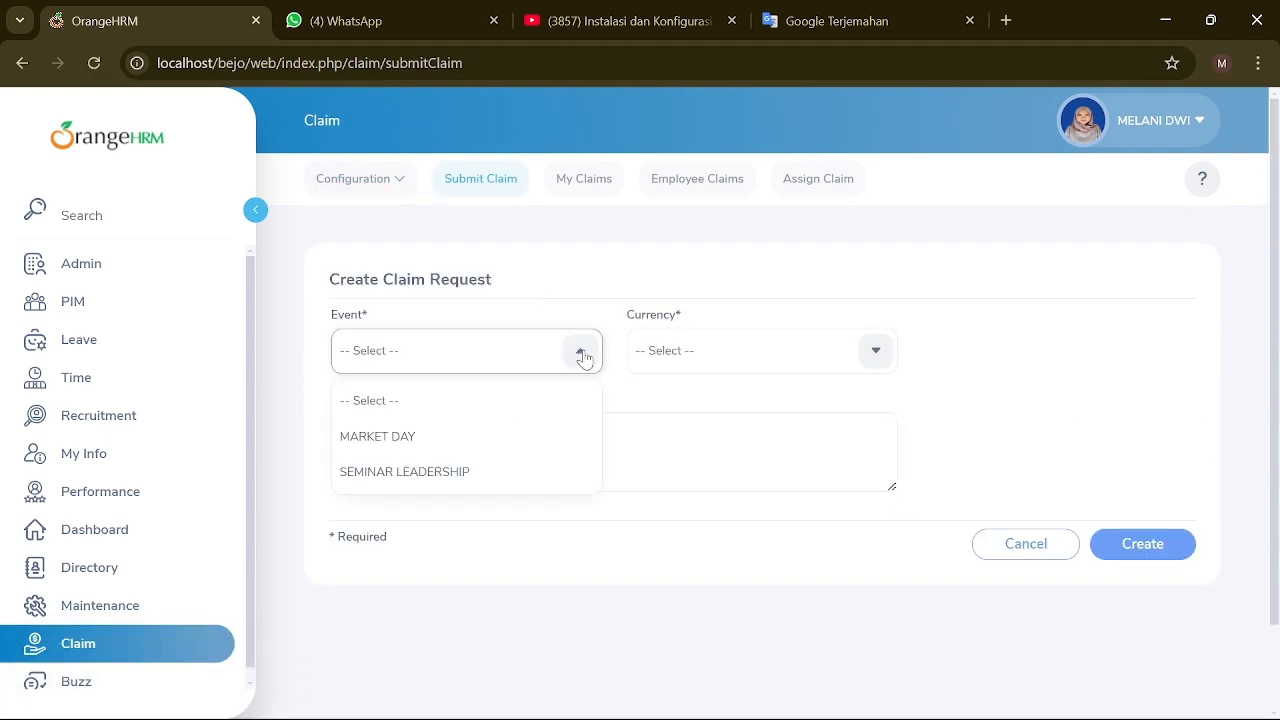
left_click(471, 438)
left_click(871, 358)
scroll(697, 485, "down", 10)
scroll(697, 485, "down", 15)
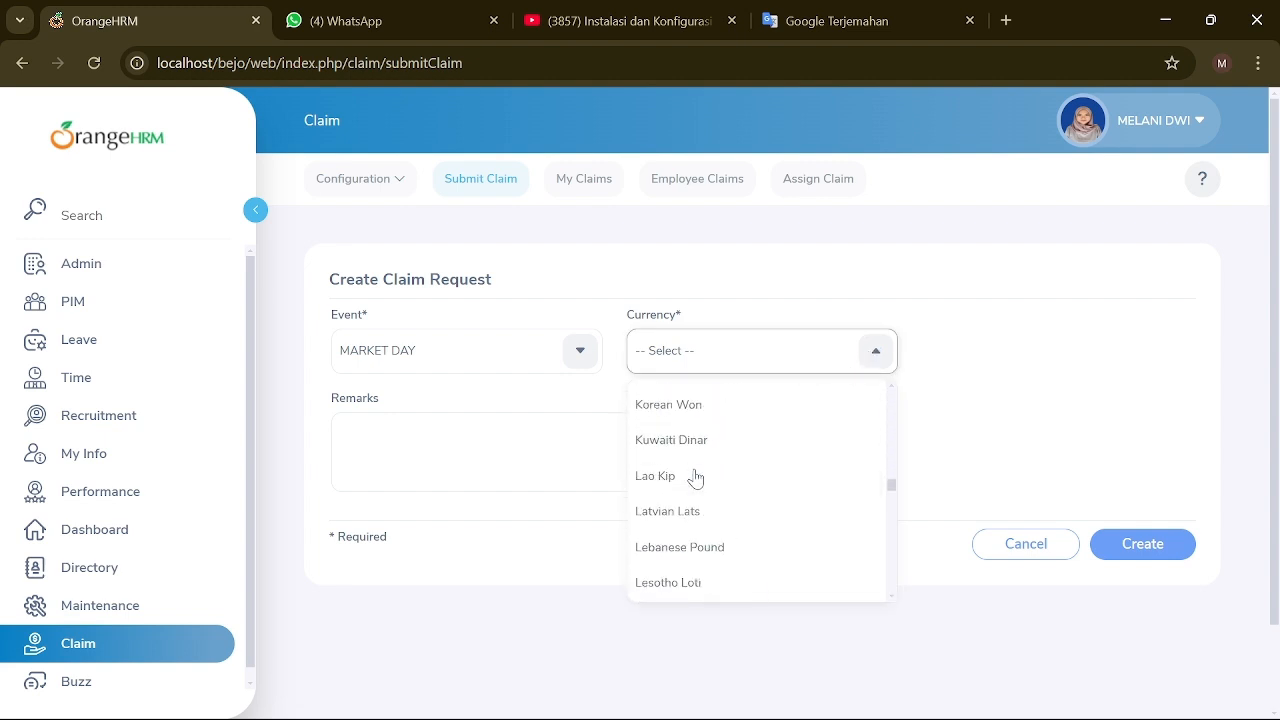
scroll(694, 478, "up", 5)
left_click(697, 448)
left_click(640, 450)
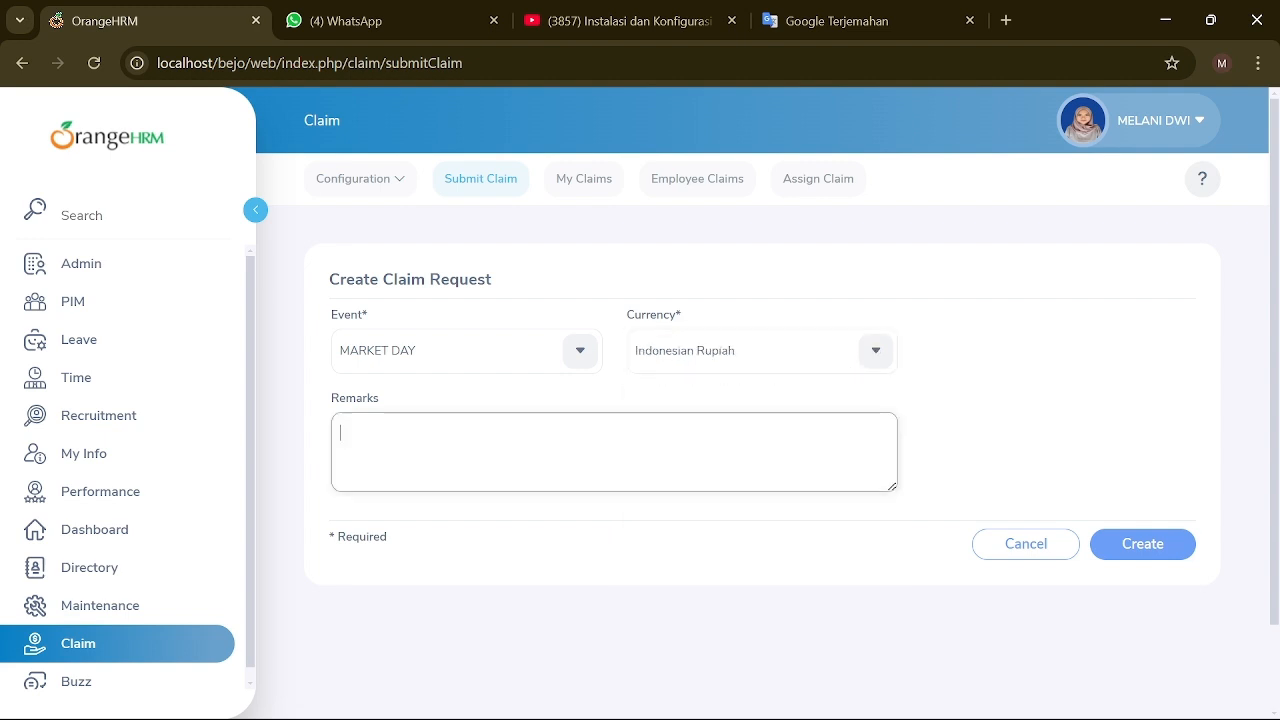
type("800000")
left_click(1121, 544)
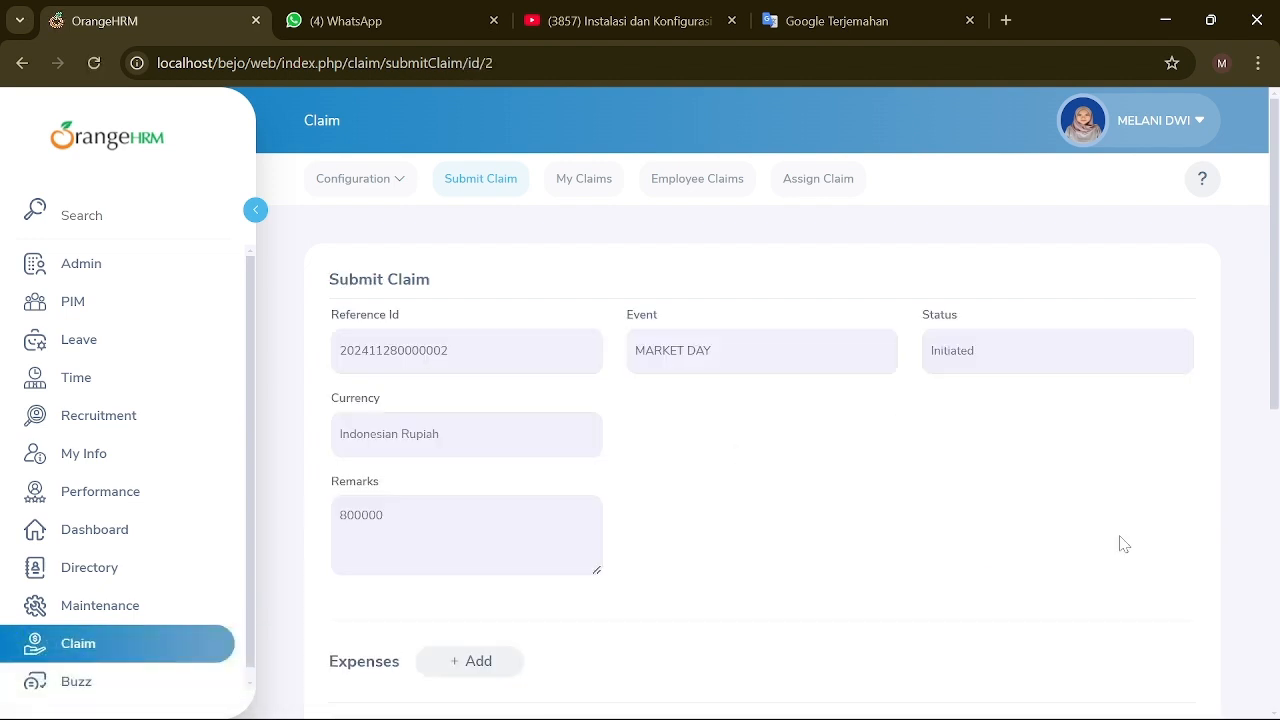
Step: Review the new claim in the My Claims and Employee Claims lists
scroll(400, 465, "down", 6)
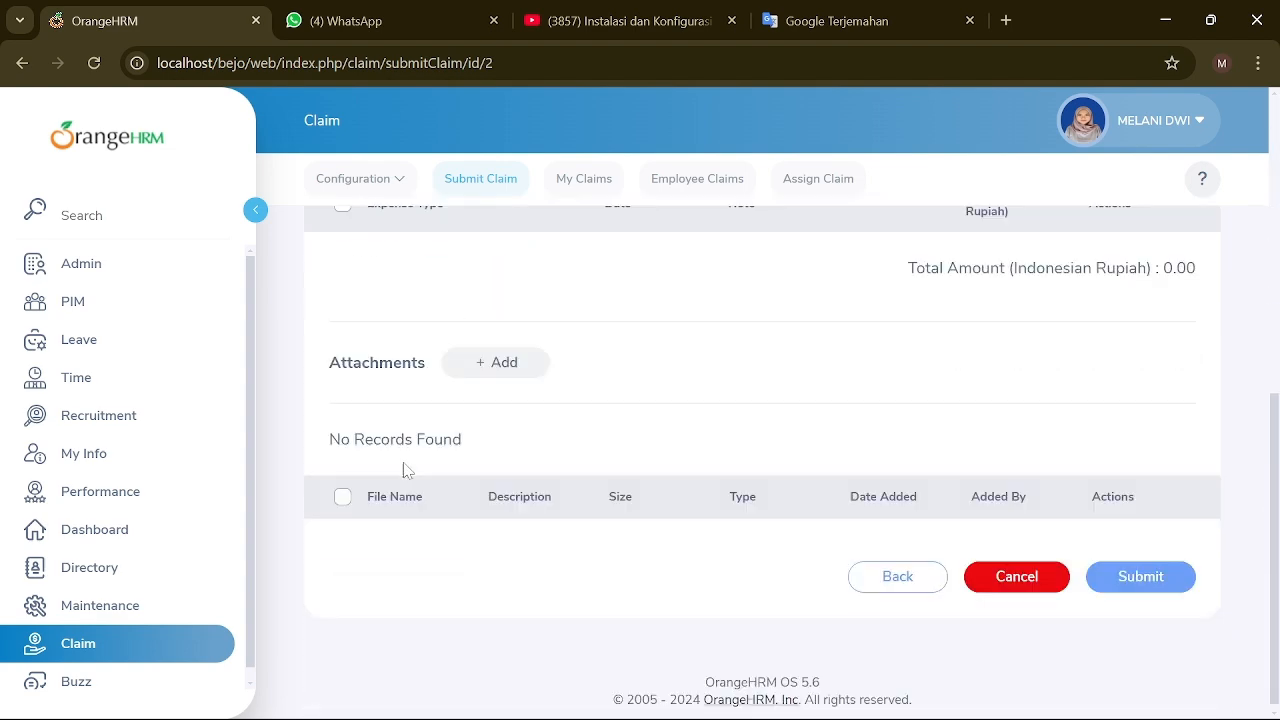
scroll(405, 468, "up", 1)
scroll(512, 495, "up", 5)
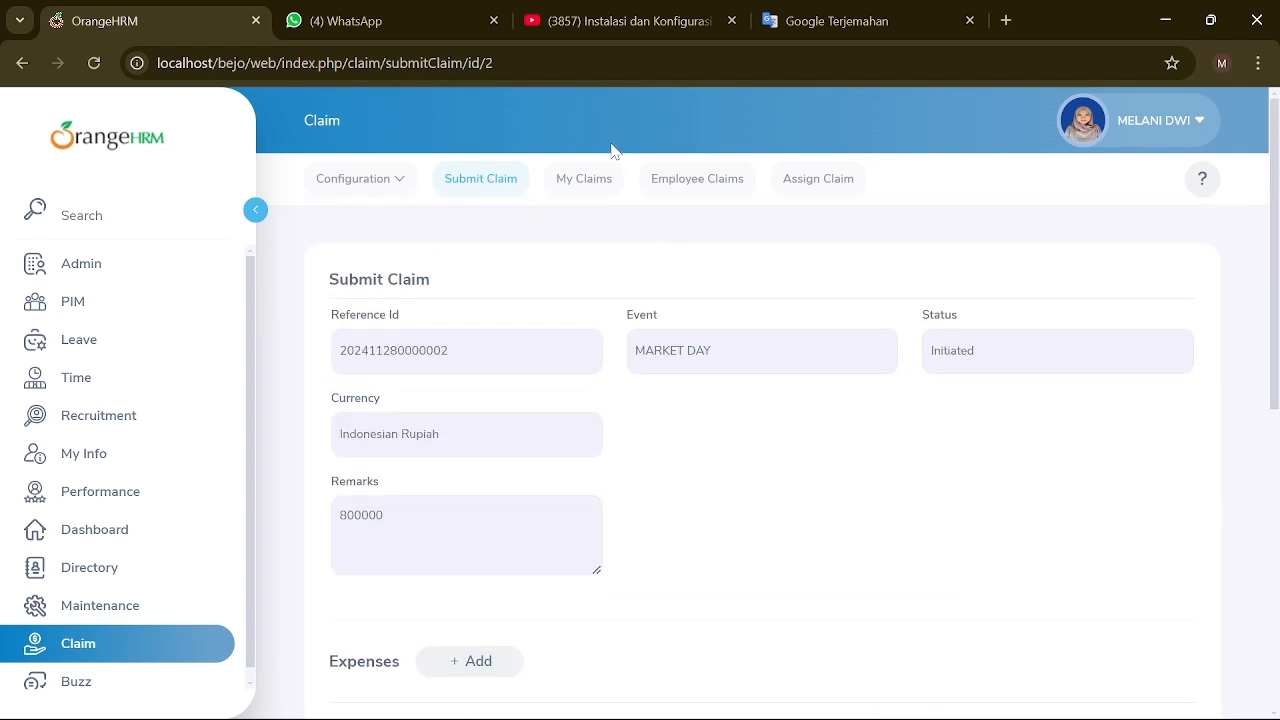
left_click(584, 178)
scroll(415, 485, "down", 3)
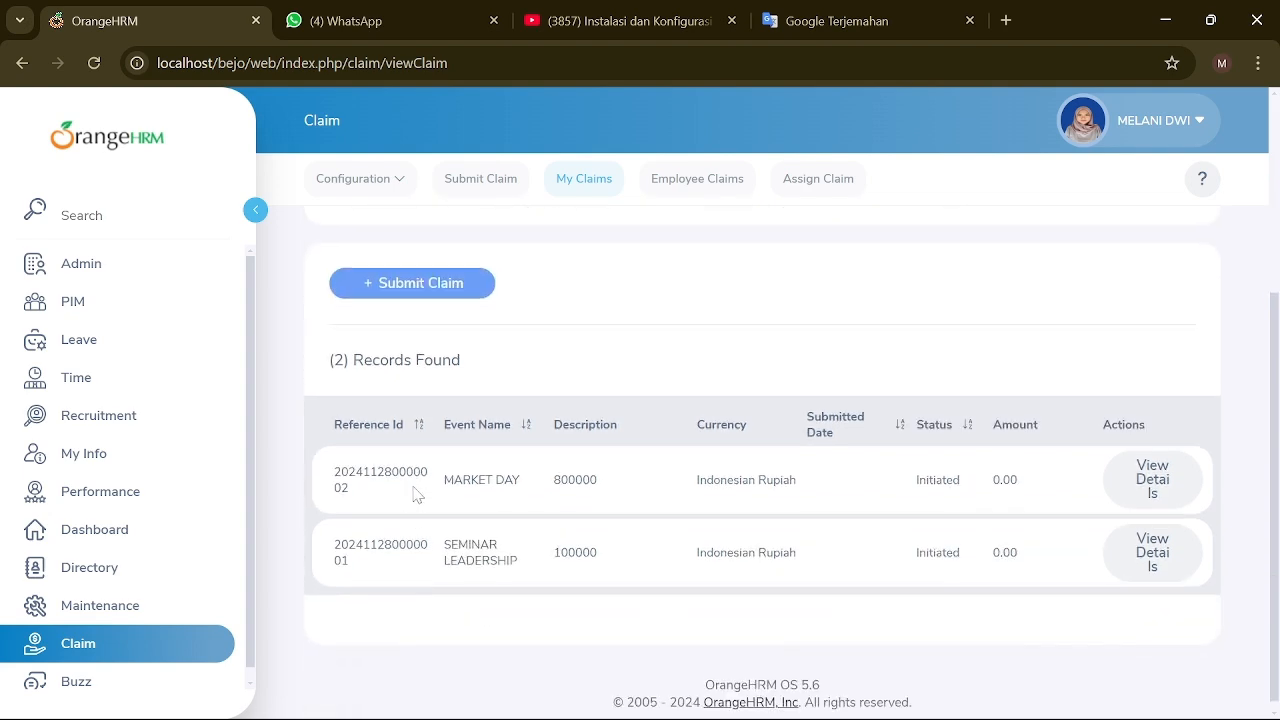
scroll(571, 471, "up", 3)
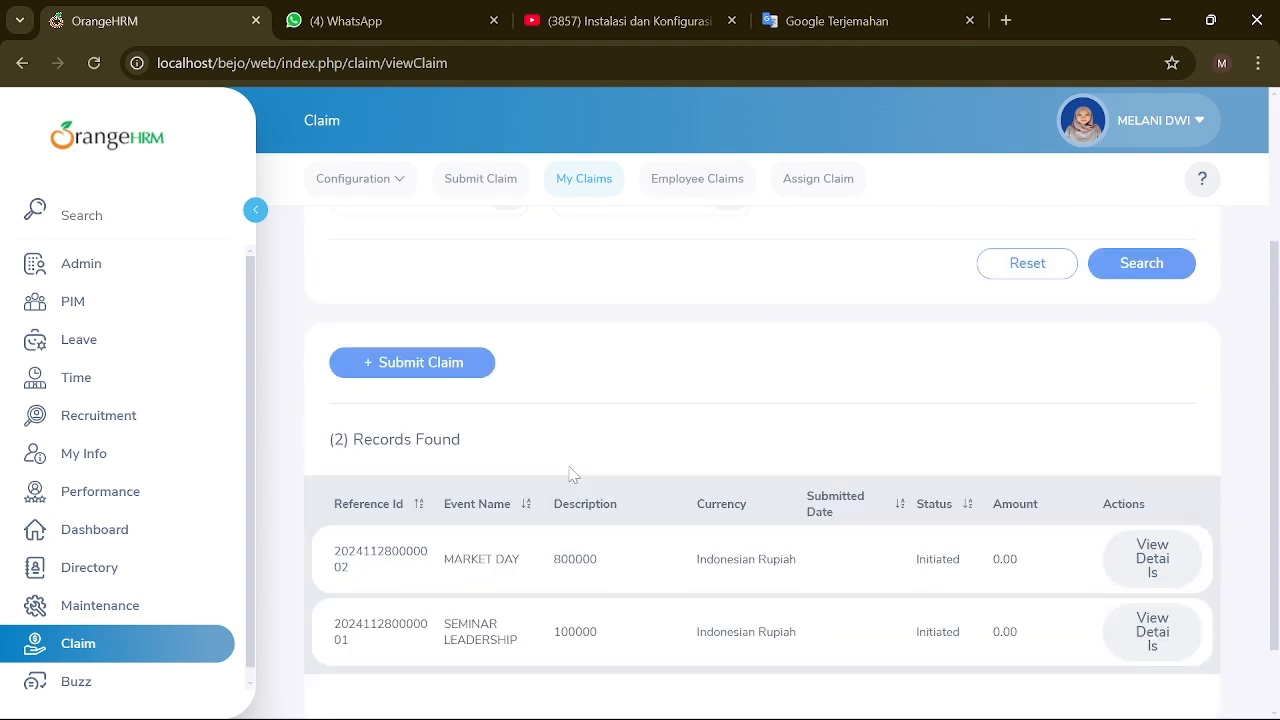
left_click(705, 182)
scroll(618, 481, "down", 3)
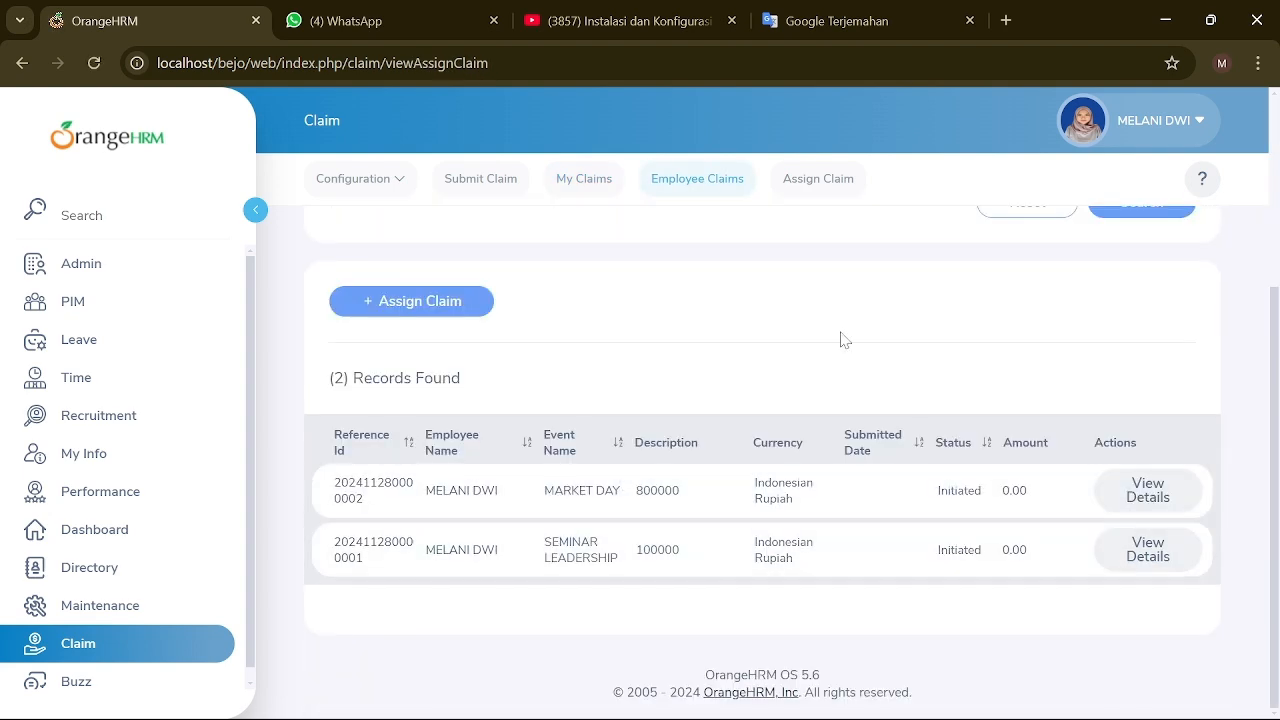
scroll(843, 337, "up", 3)
Step: Open the Assign Claim form, type an employee name, then erase it to leave it empty
left_click(828, 178)
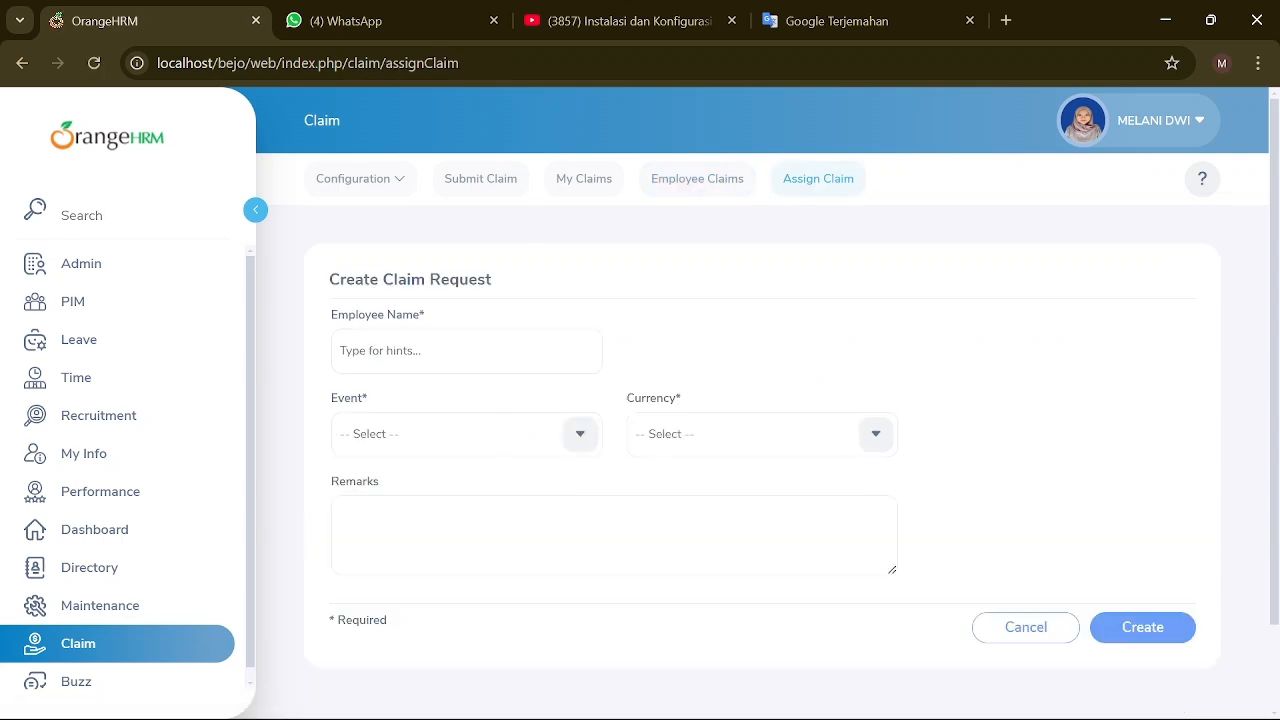
left_click(466, 351)
type("me")
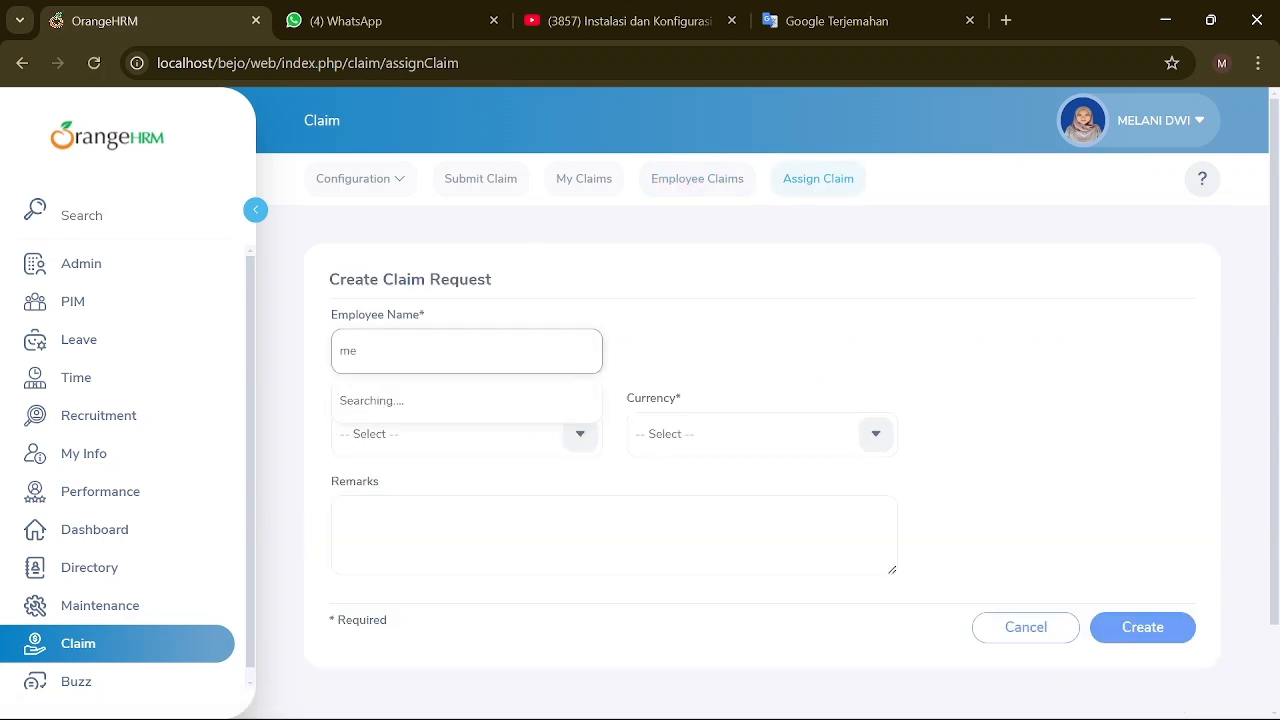
type("la")
key("BackSpace")
key("BackSpace")
key("BackSpace")
key("BackSpace")
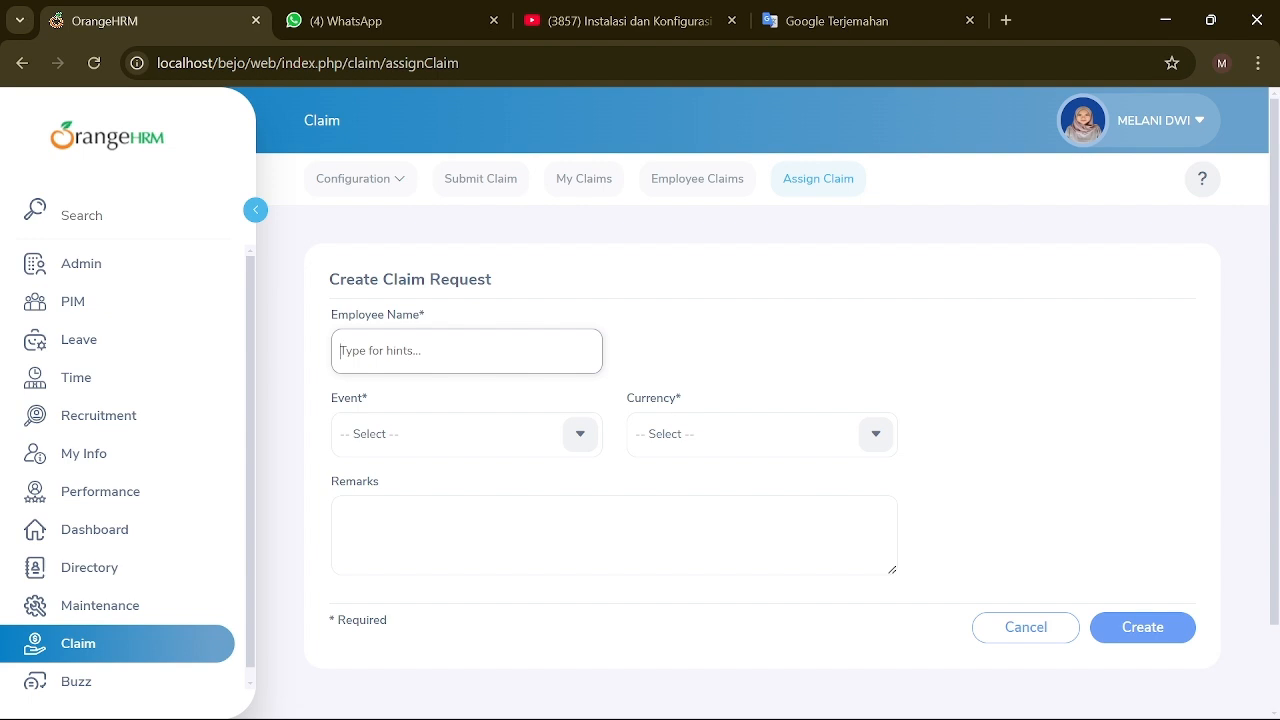
Step: Fill the Submit Claim form with event MARKET DAY and currency Indonesian Rupiah
left_click(500, 184)
scroll(588, 408, "down", 1)
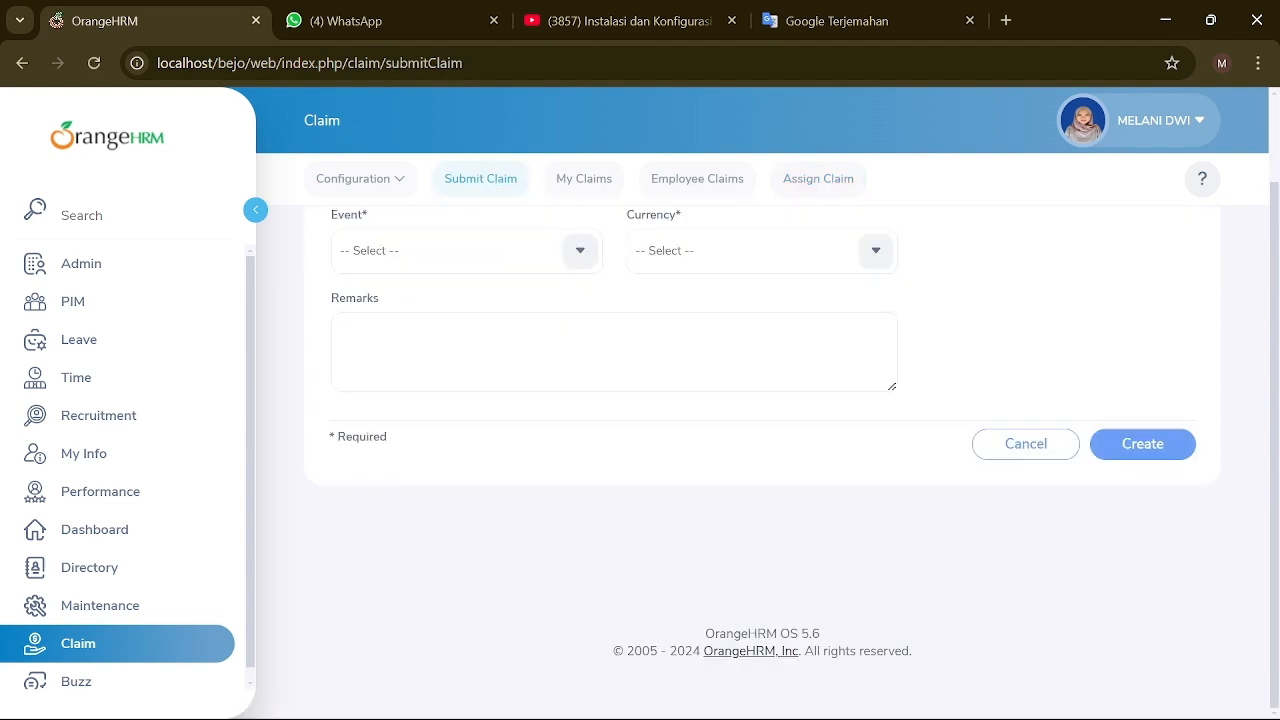
scroll(588, 408, "up", 1)
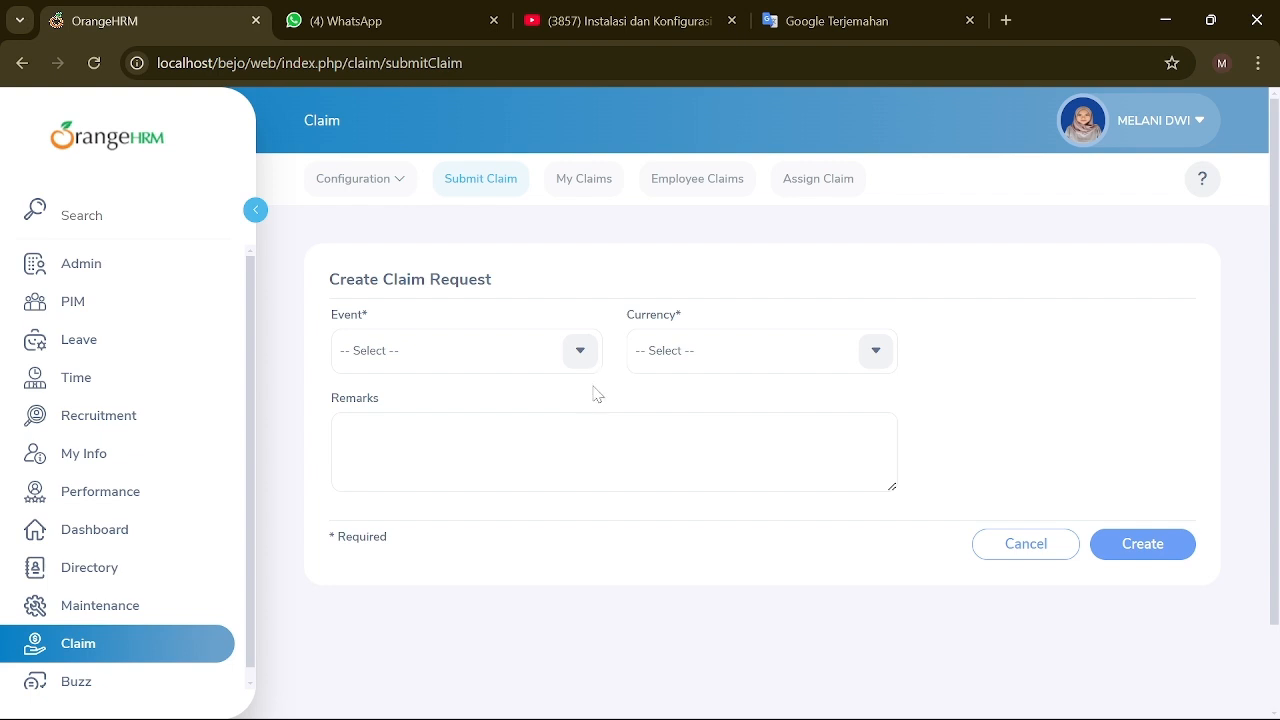
left_click(571, 354)
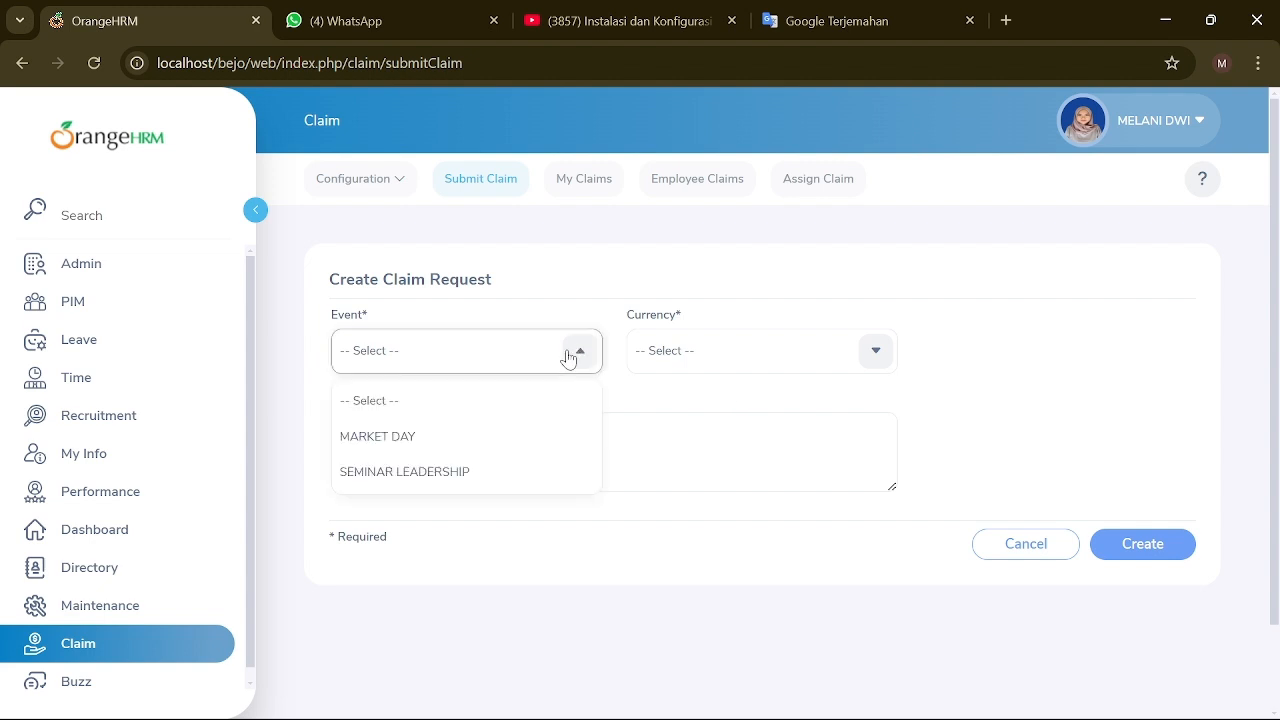
left_click(486, 435)
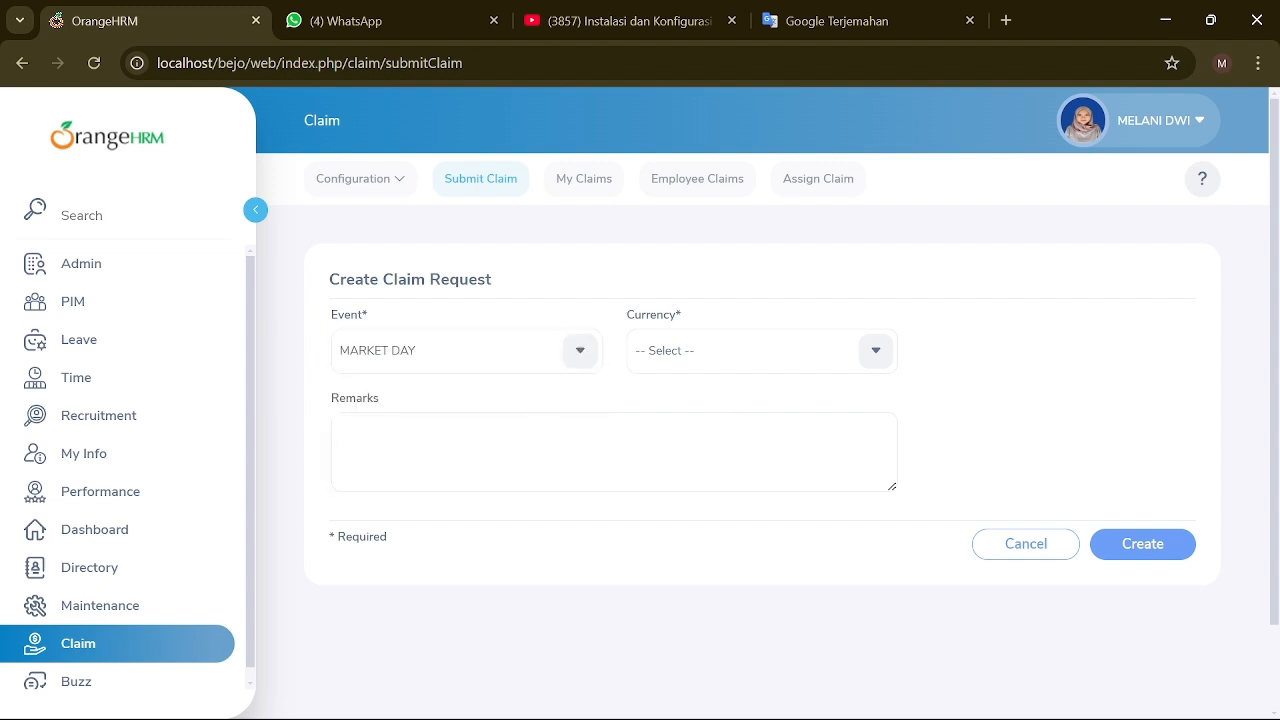
left_click(886, 361)
scroll(726, 489, "down", 10)
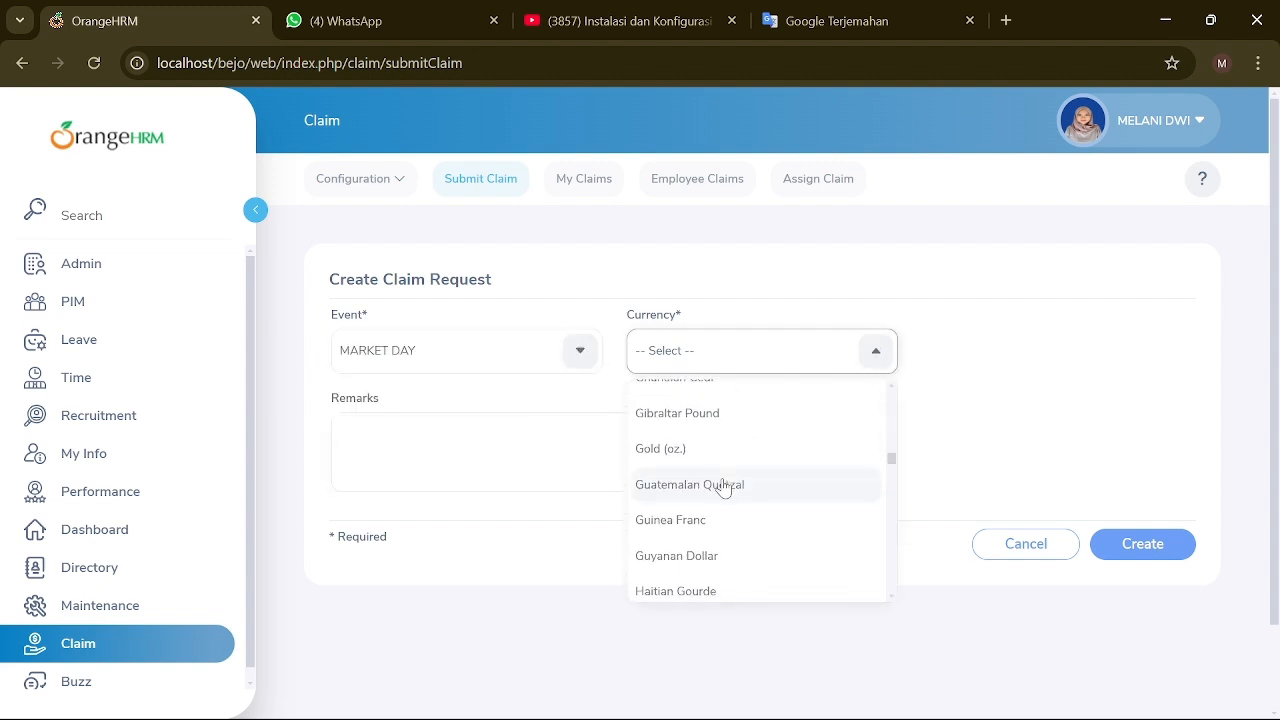
scroll(720, 500, "up", 1)
left_click(711, 534)
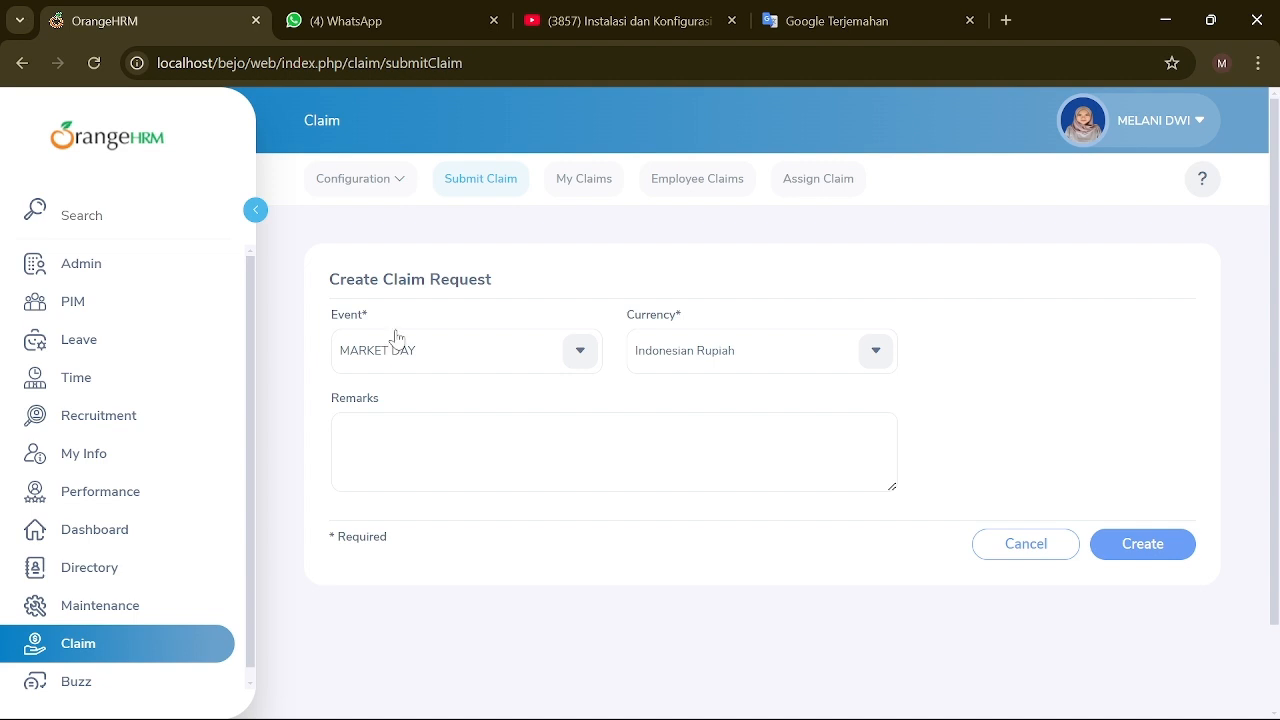
Step: Check the MARKET DAY entry in the configured claim events list, then return to Submit Claim
left_click(393, 186)
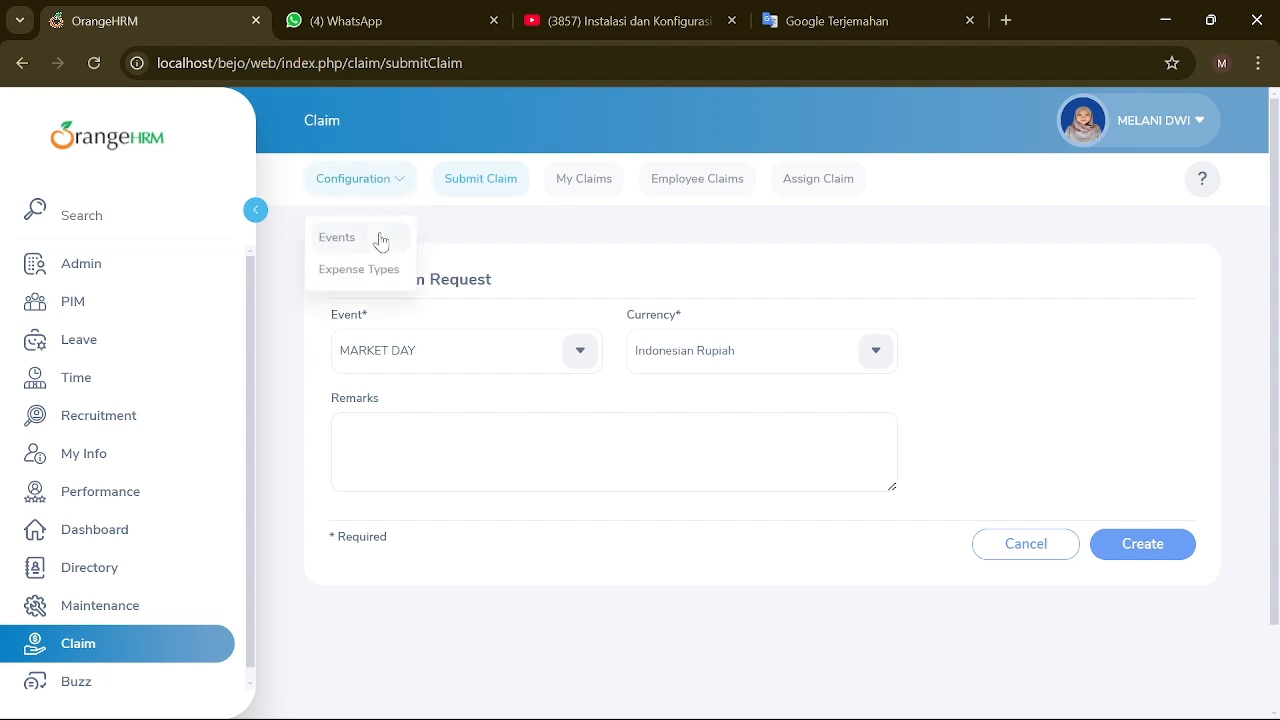
left_click(380, 242)
scroll(551, 452, "down", 3)
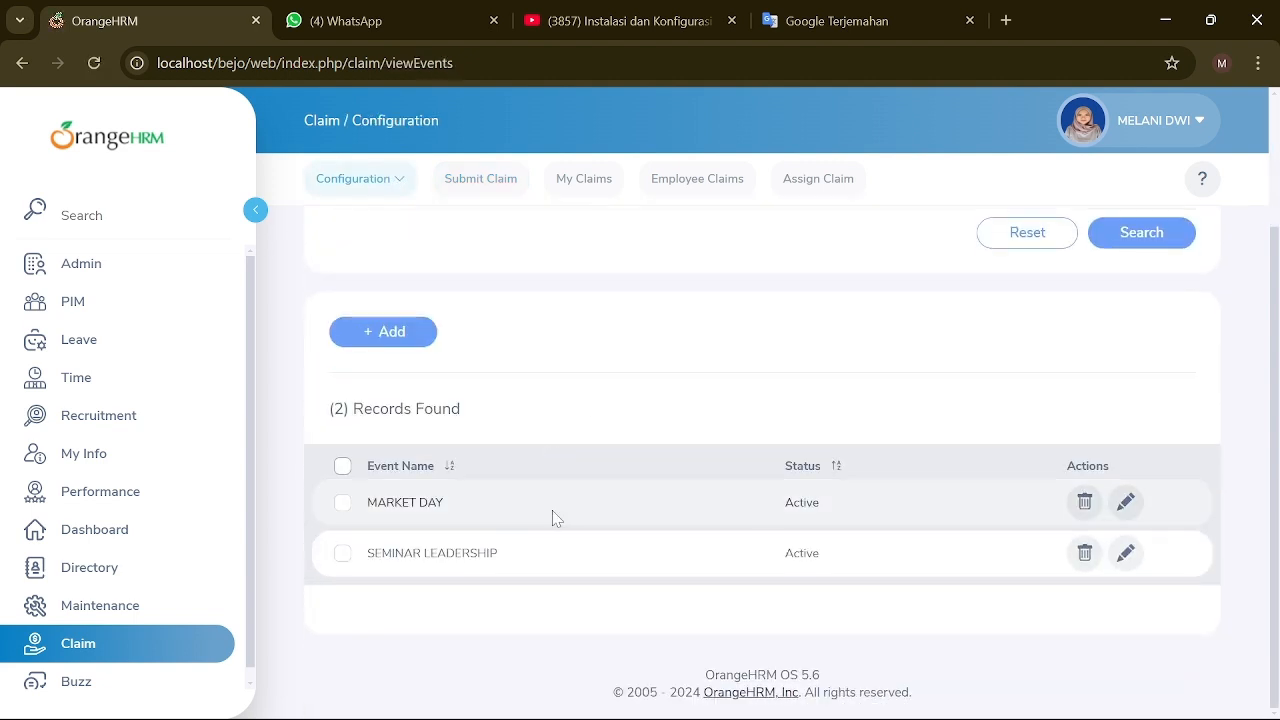
left_click(342, 503)
left_click(343, 511)
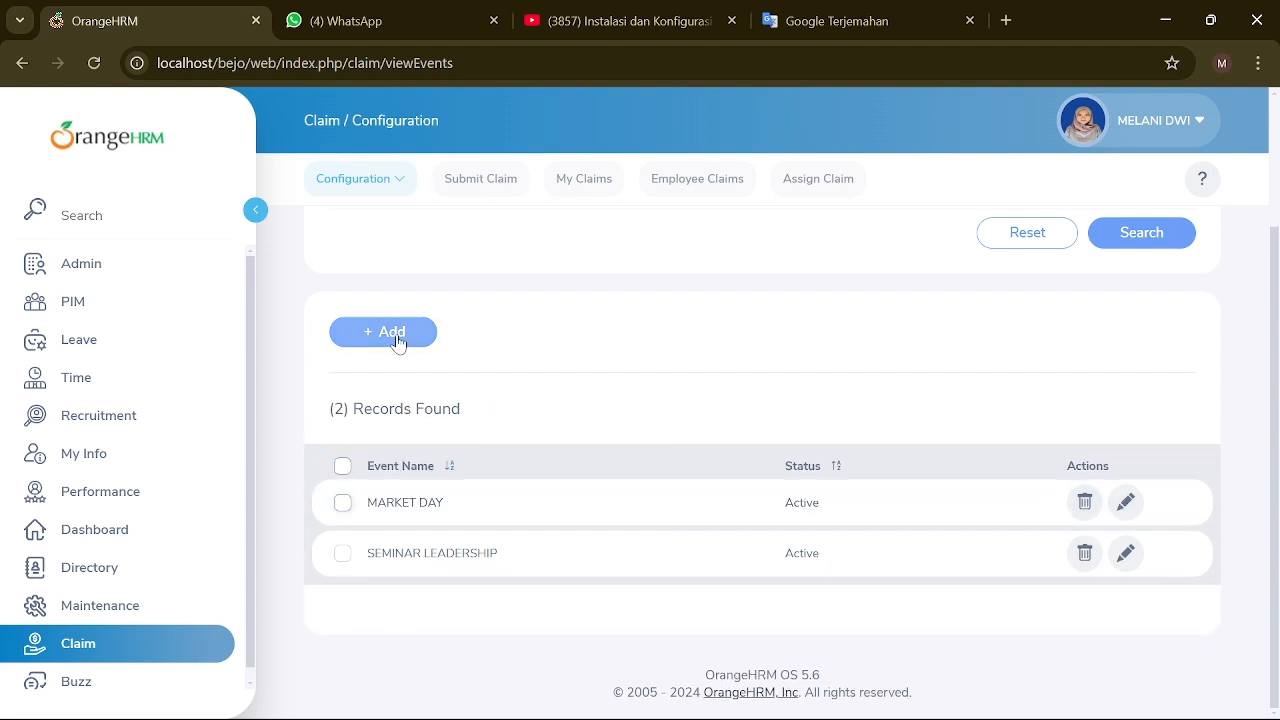
scroll(400, 330, "up", 3)
left_click(500, 178)
Step: Reselect MARKET DAY and Indonesian Rupiah, then create the claim without remarks
left_click(513, 342)
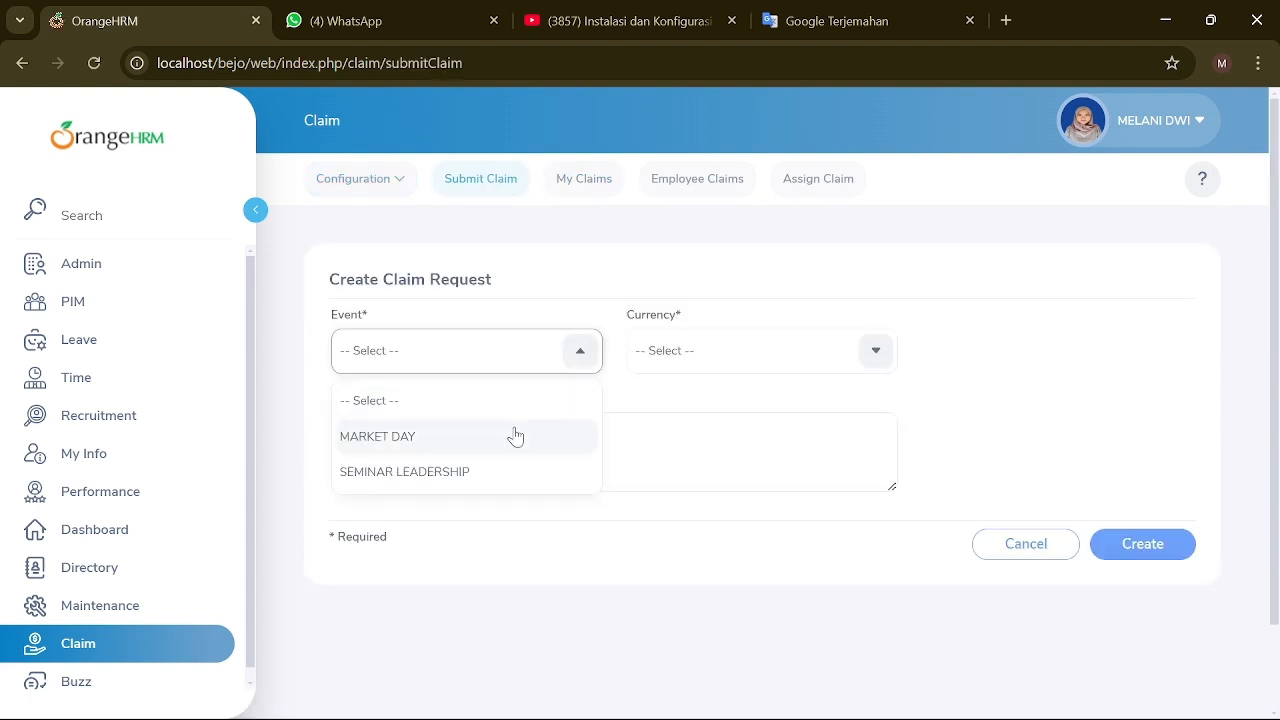
left_click(514, 437)
left_click(880, 352)
scroll(732, 483, "down", 8)
scroll(734, 480, "up", 4)
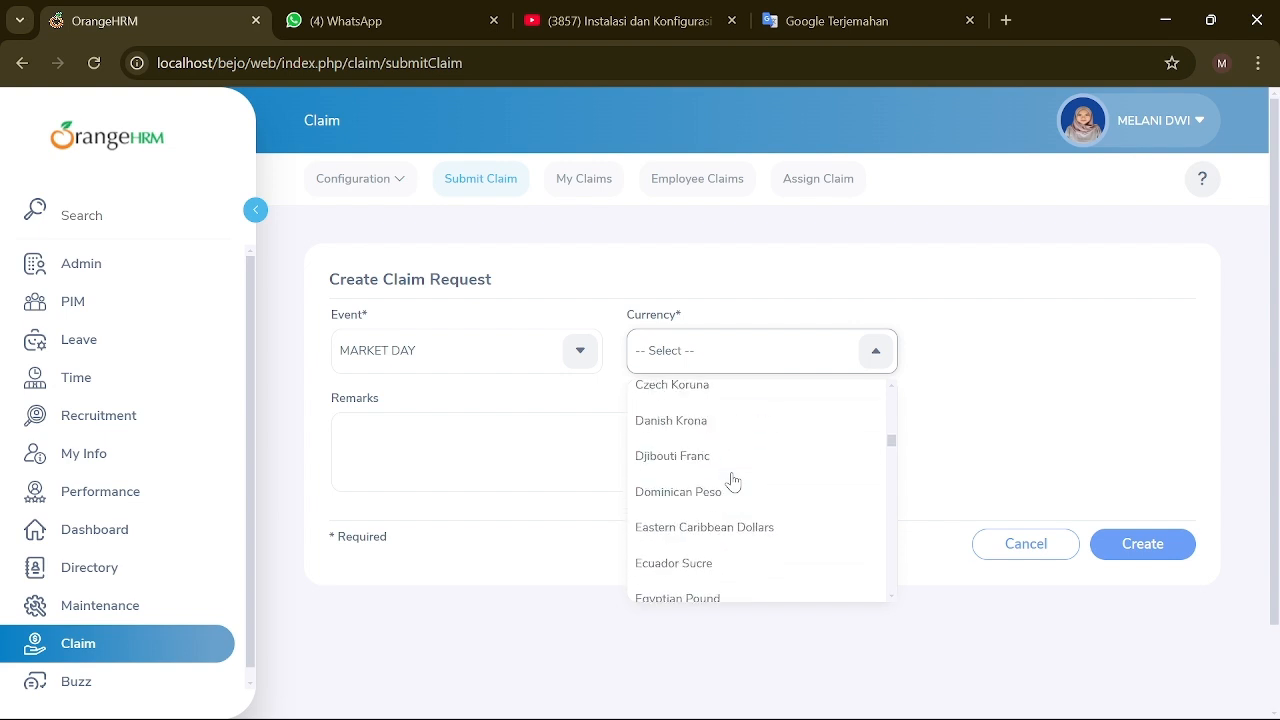
scroll(736, 480, "up", 2)
scroll(748, 480, "down", 12)
scroll(700, 543, "up", 2)
left_click(685, 447)
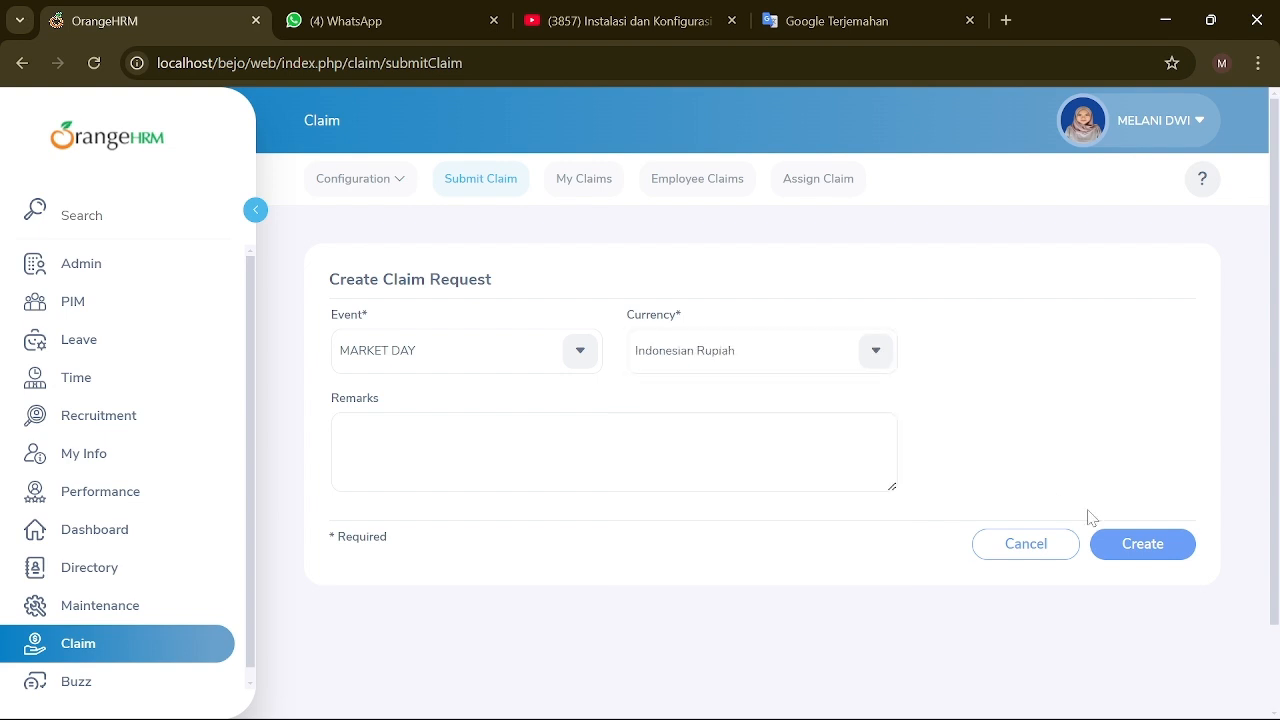
left_click(1120, 543)
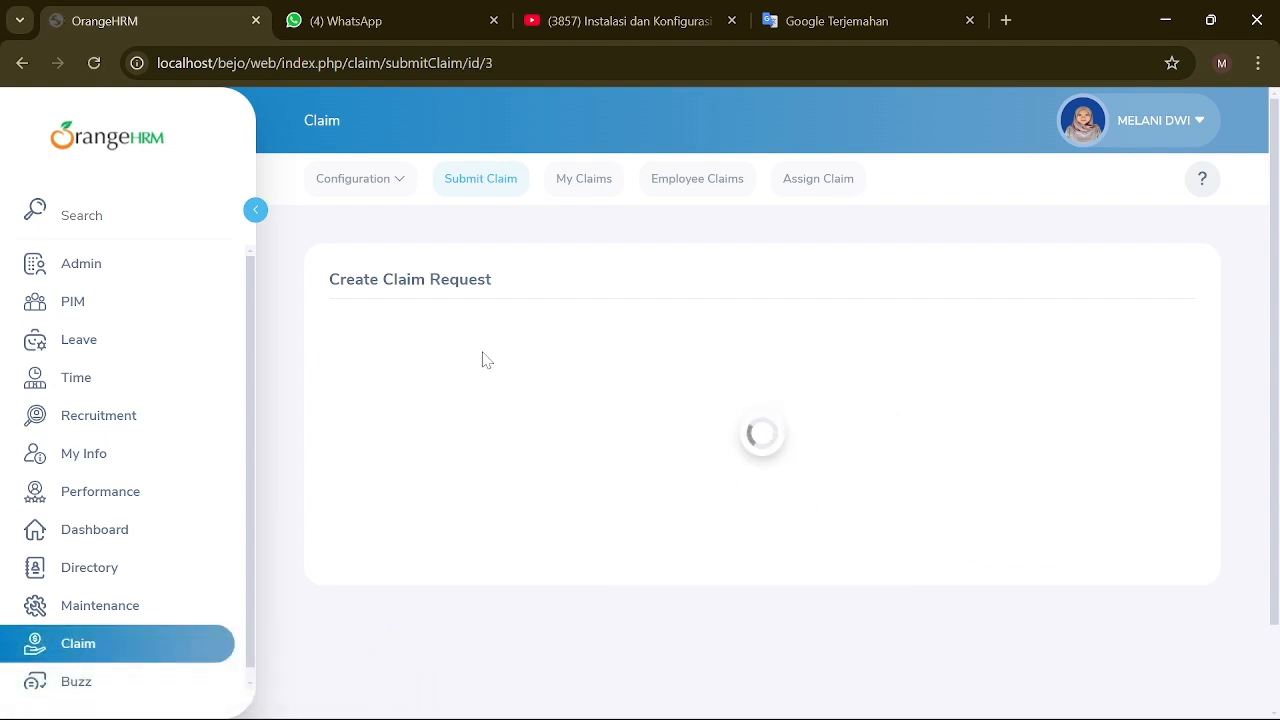
scroll(483, 355, "down", 2)
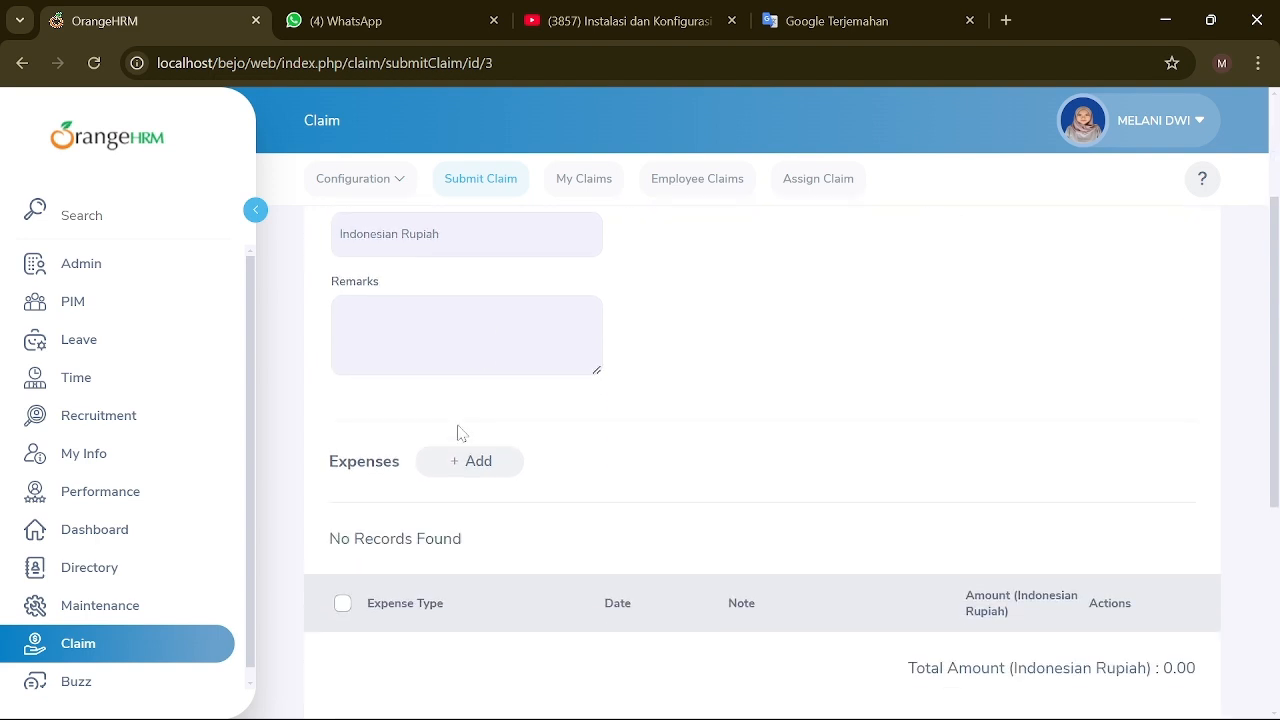
Step: Add a NEW BRAND expense of 800000 dated 2024-11-29 to the Market Day claim
left_click(466, 461)
left_click(846, 303)
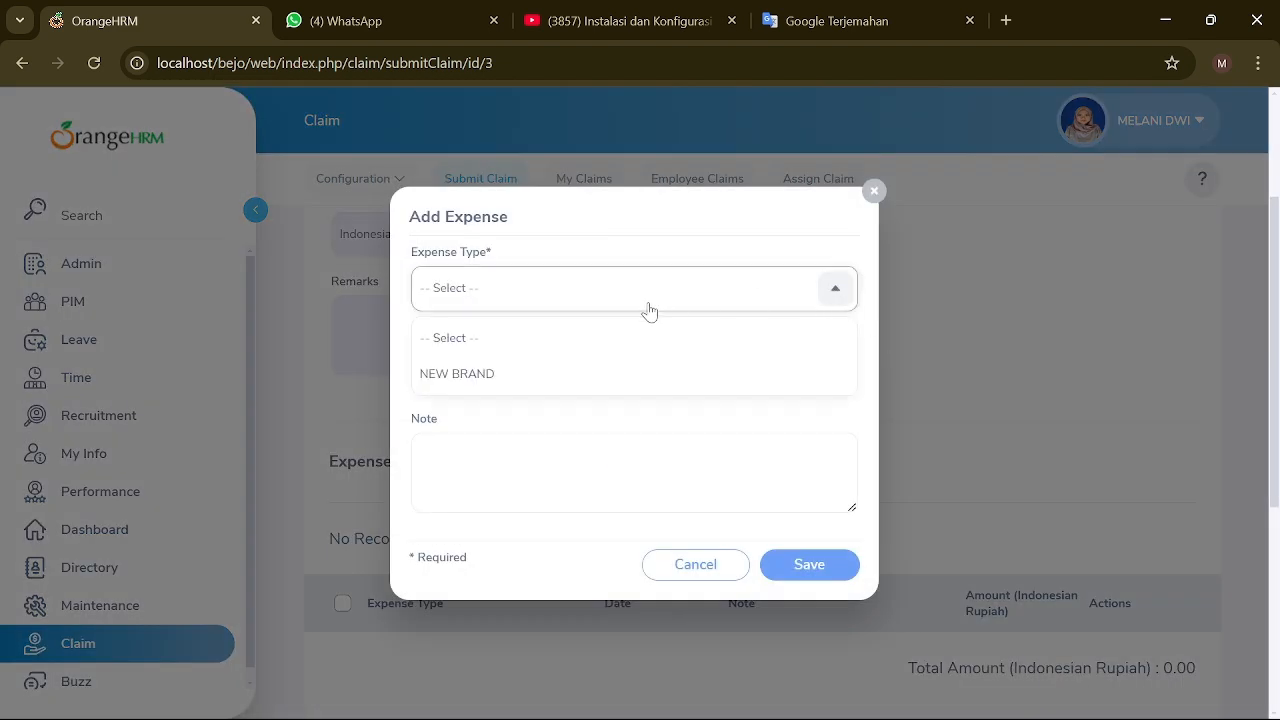
left_click(586, 371)
left_click(601, 372)
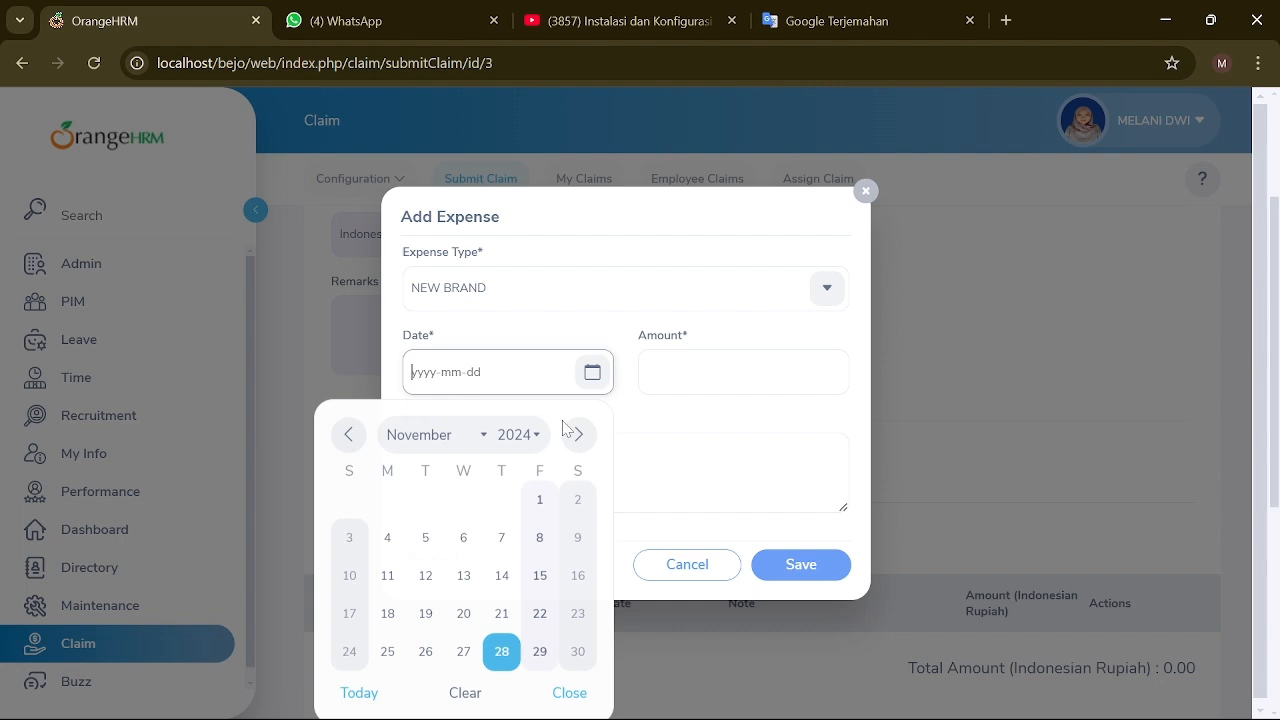
left_click(540, 652)
key("Tab")
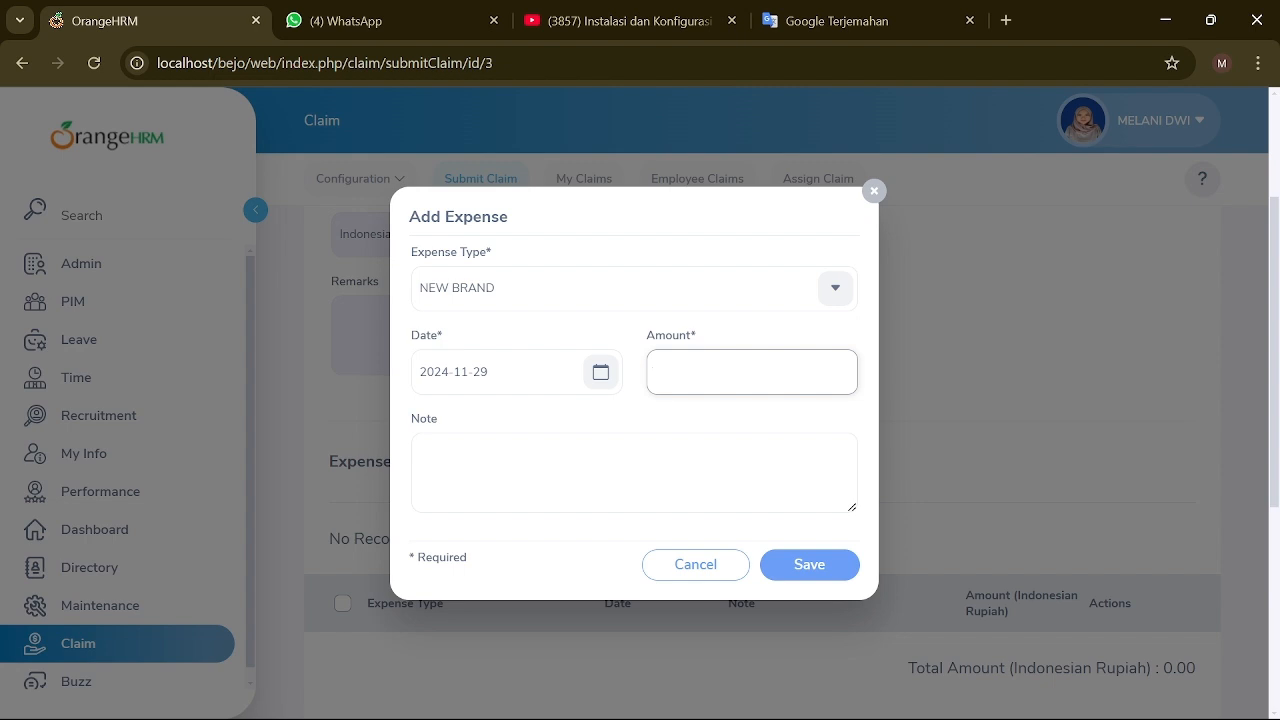
type("800000")
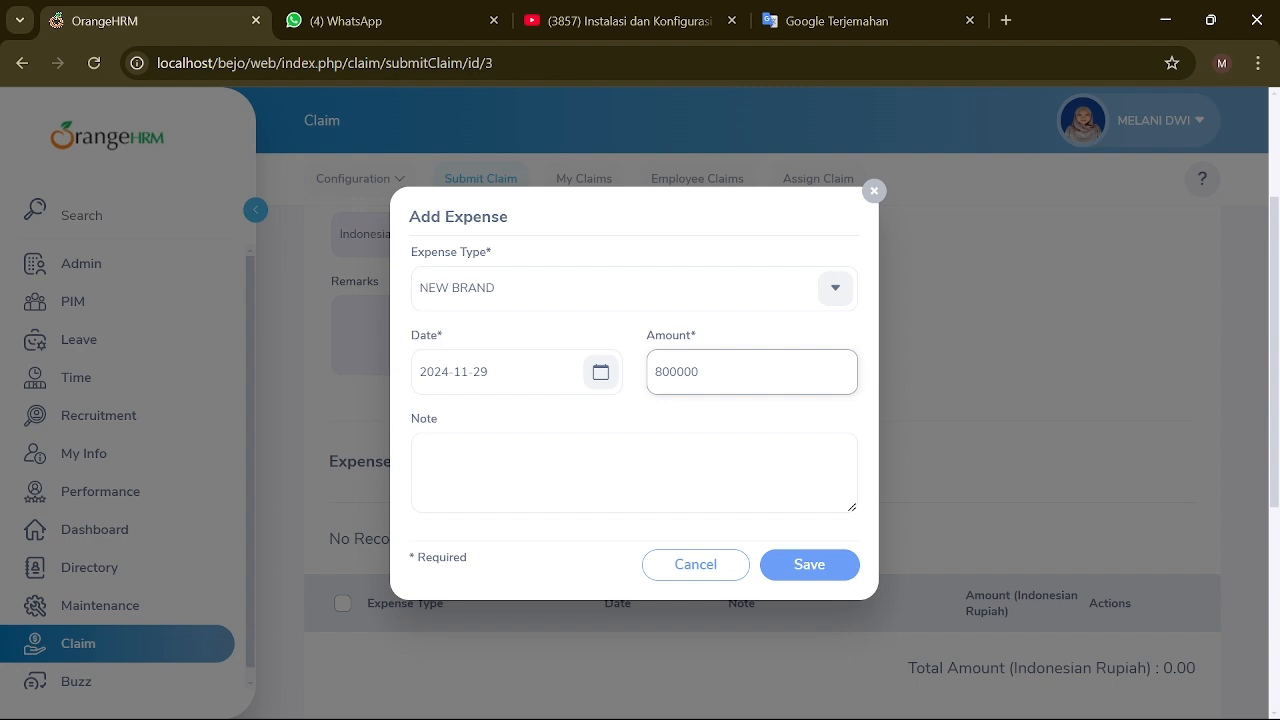
left_click(794, 568)
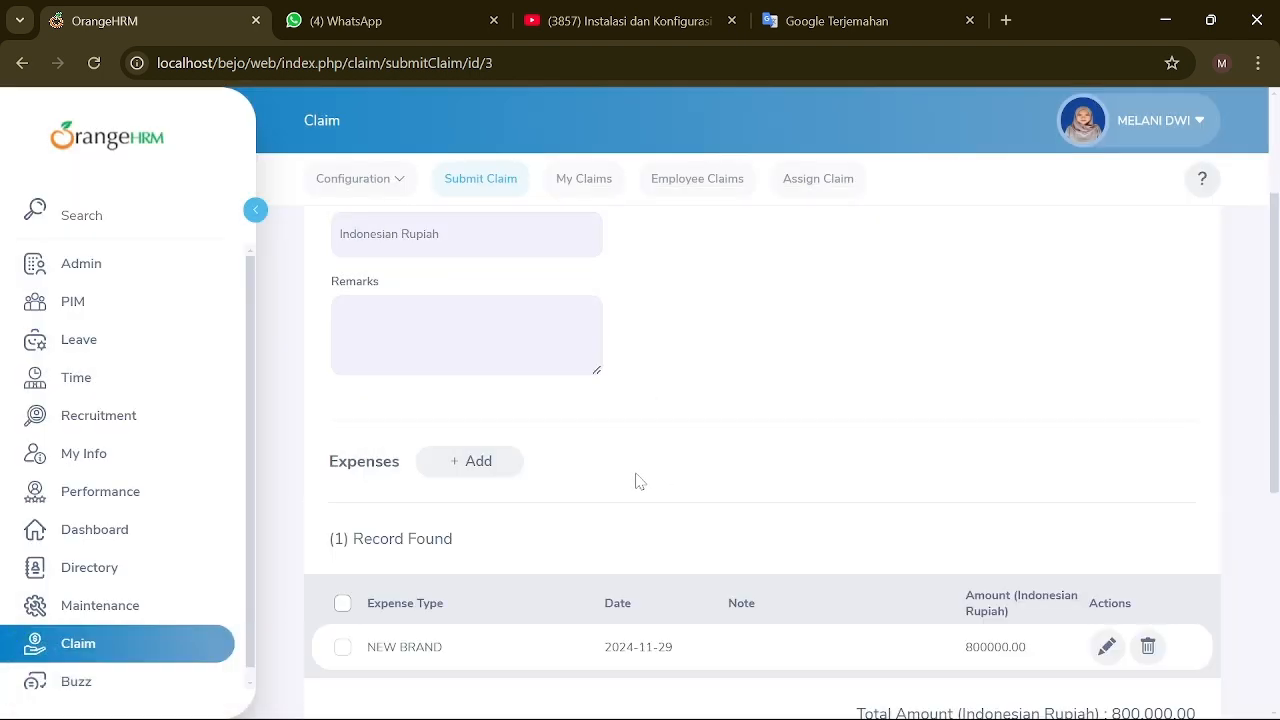
Step: Review the saved claim, then view the Employee Claims list showing three claims
scroll(638, 481, "down", 1)
scroll(1003, 601, "down", 1)
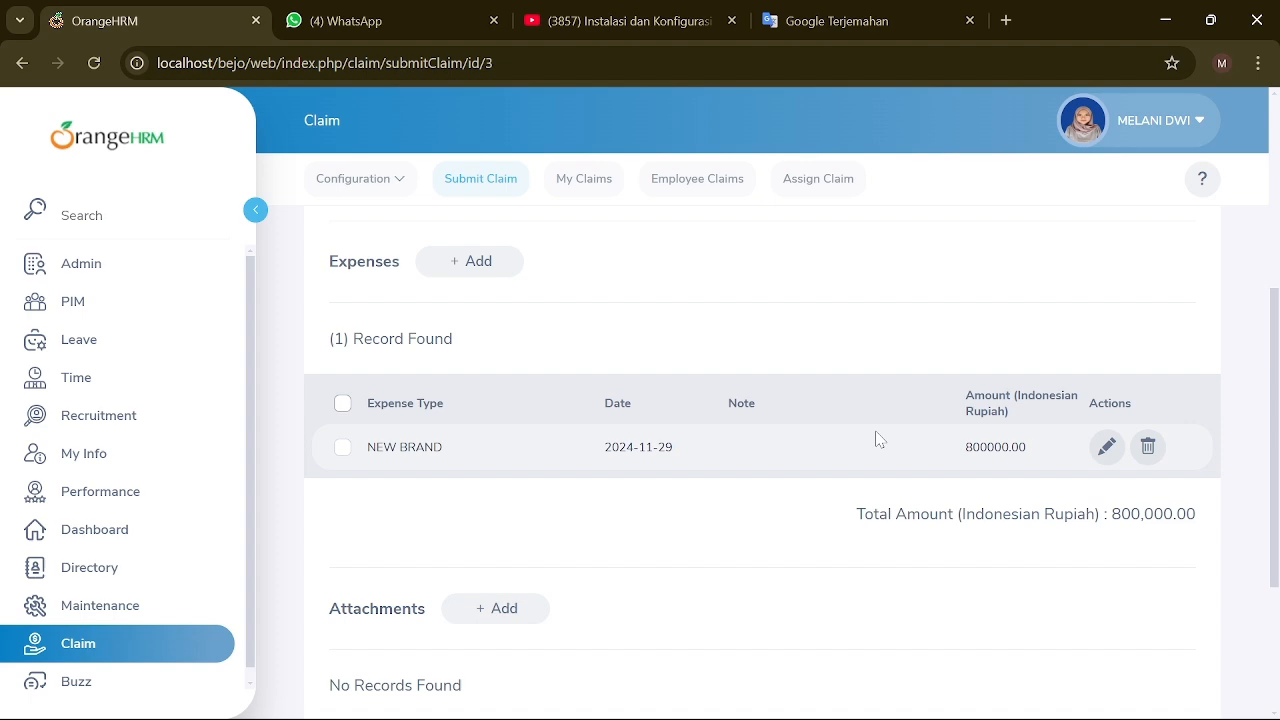
scroll(876, 439, "up", 4)
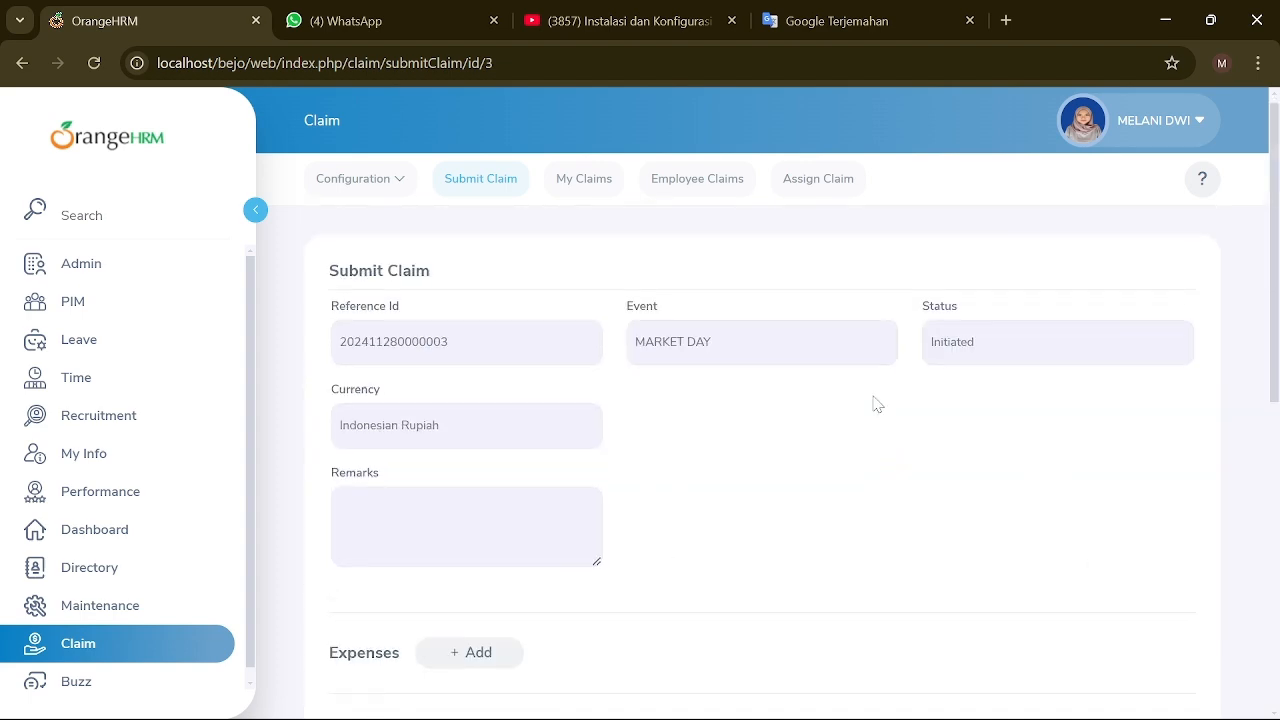
left_click(665, 178)
scroll(560, 495, "down", 3)
scroll(540, 510, "down", 1)
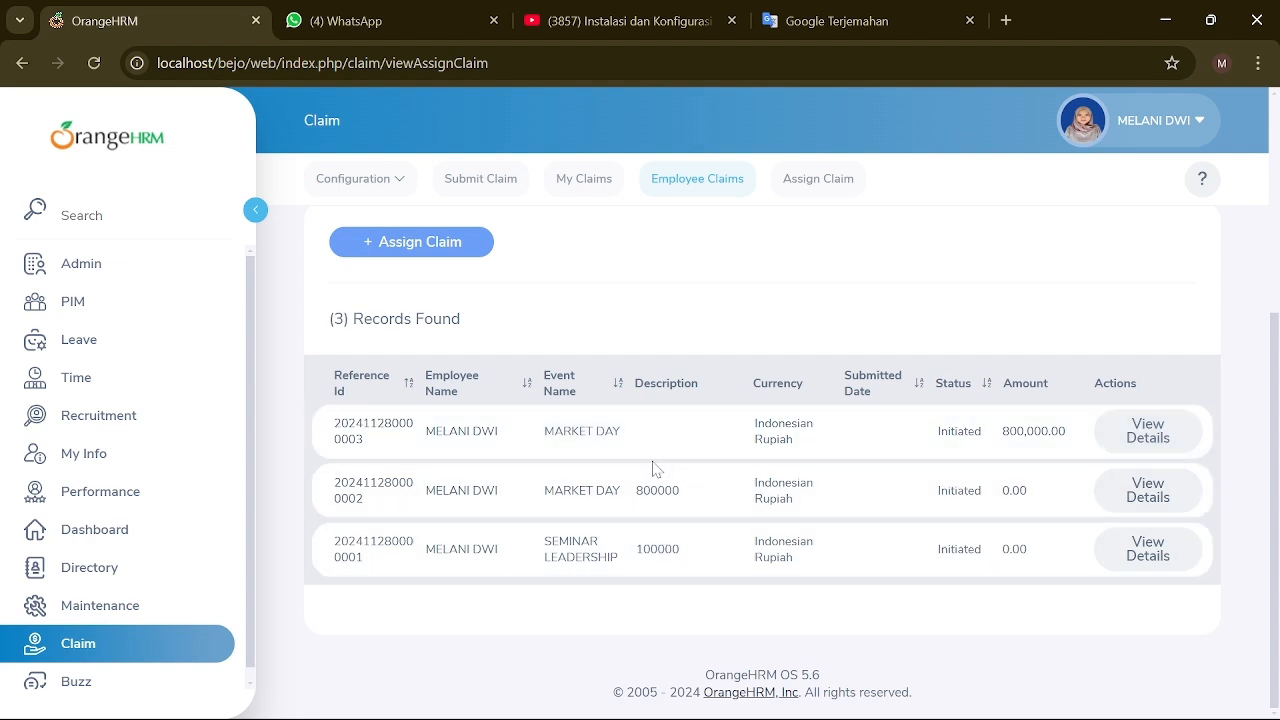
Step: Start assigning a new claim and select the employee from the name suggestions
scroll(520, 525, "up", 4)
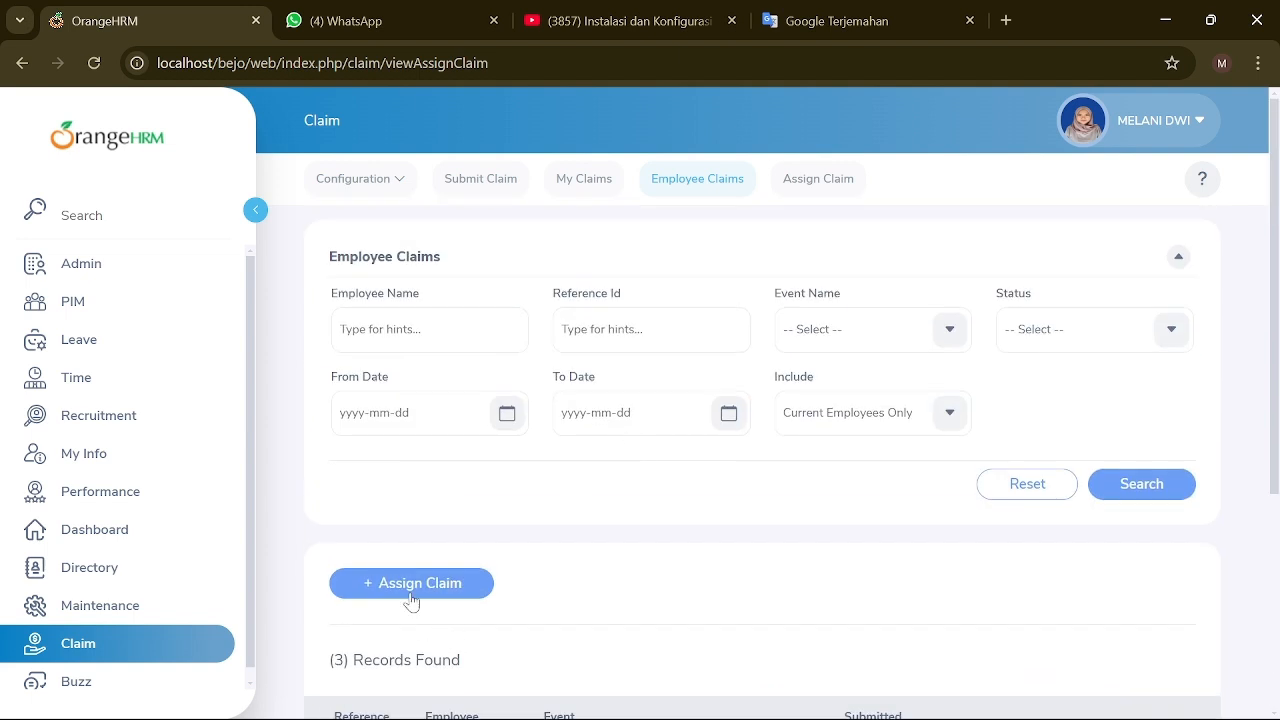
left_click(409, 584)
left_click(400, 350)
type("melan")
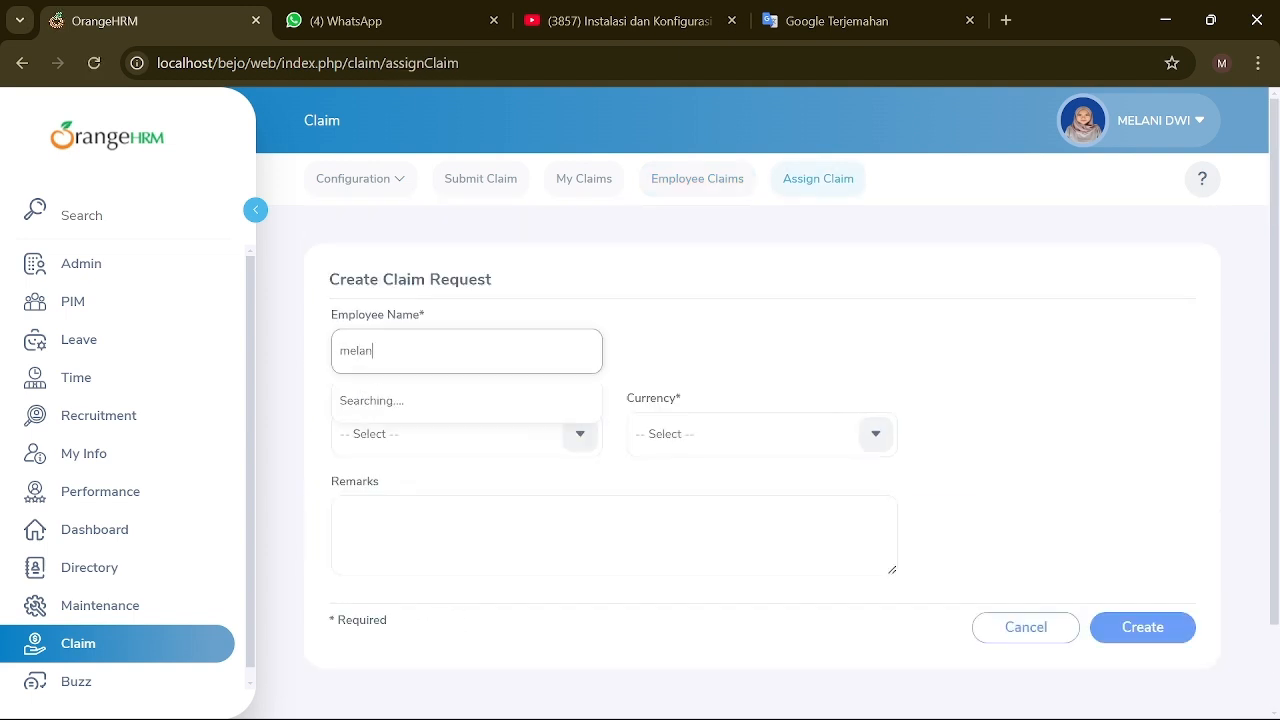
type("i")
key("ctrl+a")
type("ba")
left_click(408, 401)
Step: Create the claim with event MARKET DAY and currency Indonesian Rupiah
left_click(437, 436)
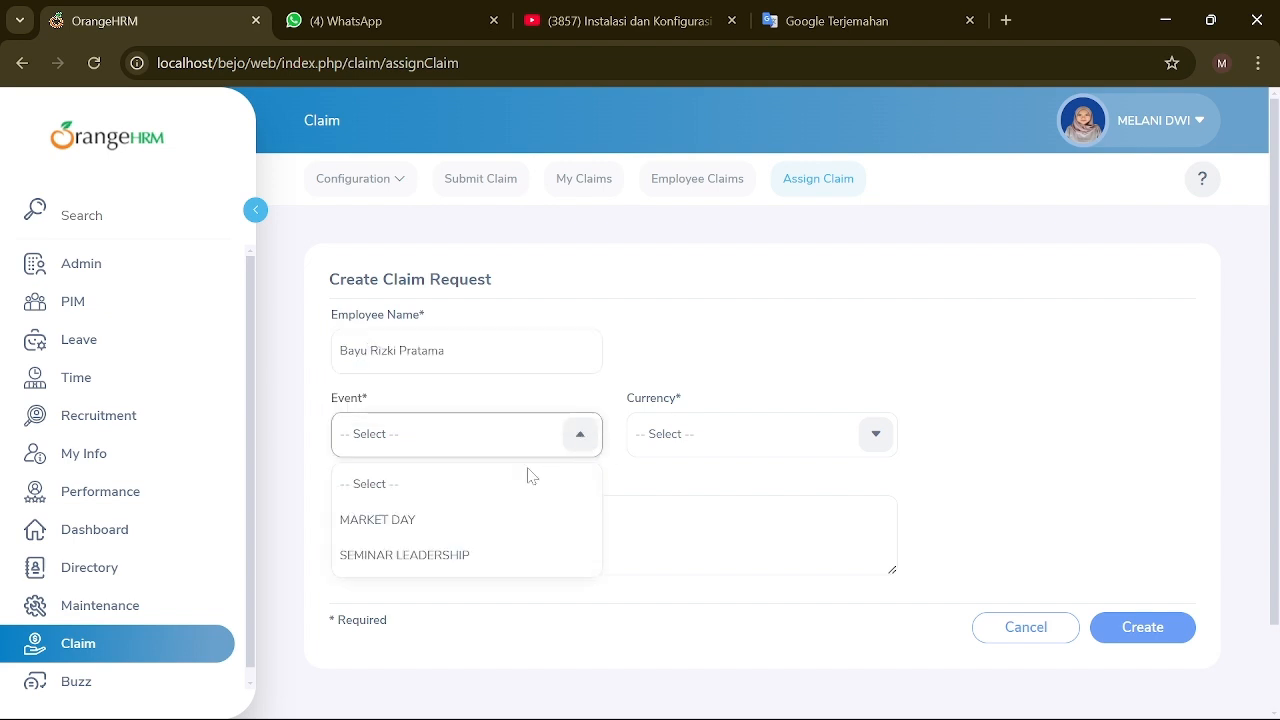
left_click(400, 517)
left_click(794, 420)
scroll(663, 578, "down", 20)
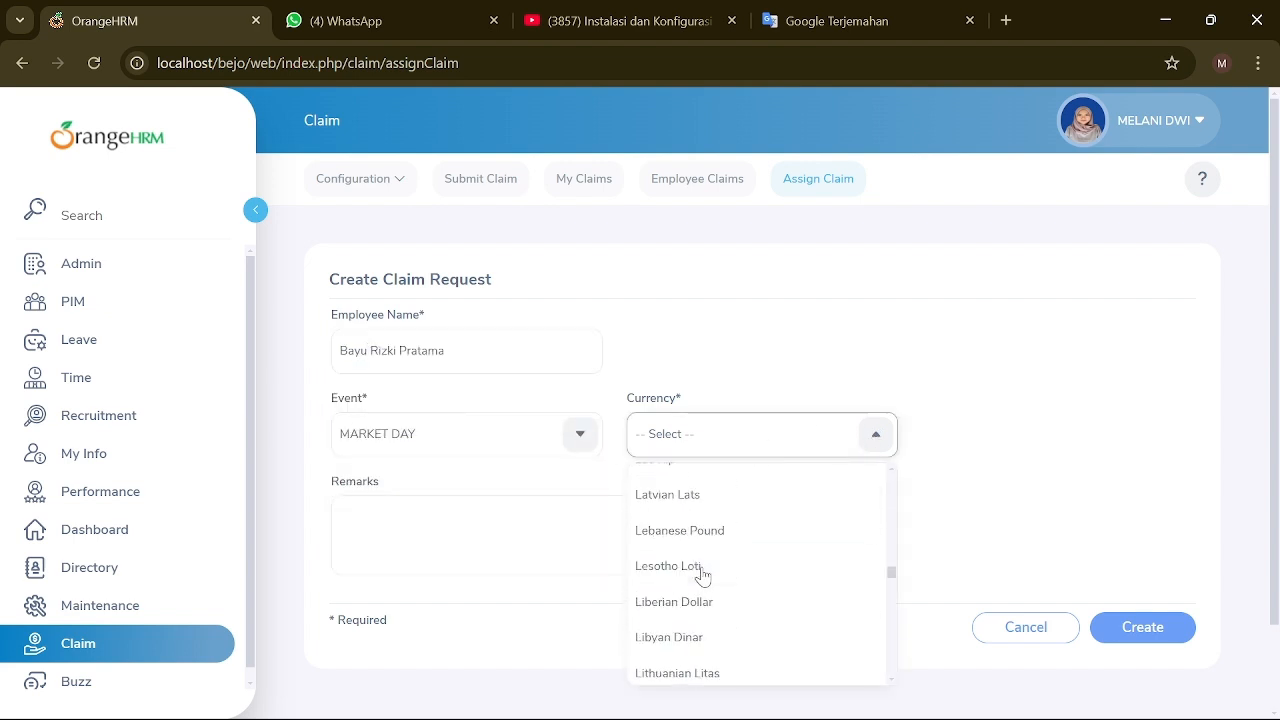
scroll(705, 561, "up", 4)
scroll(705, 561, "up", 3)
left_click(712, 645)
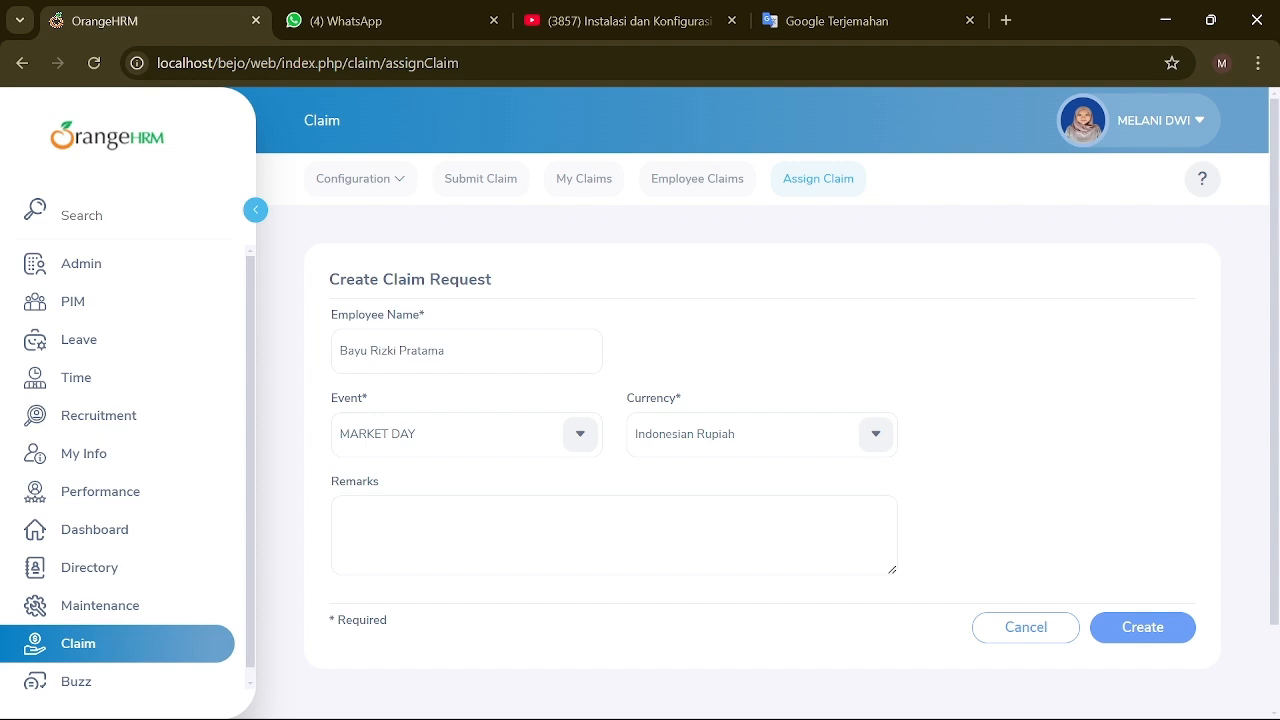
left_click(1142, 627)
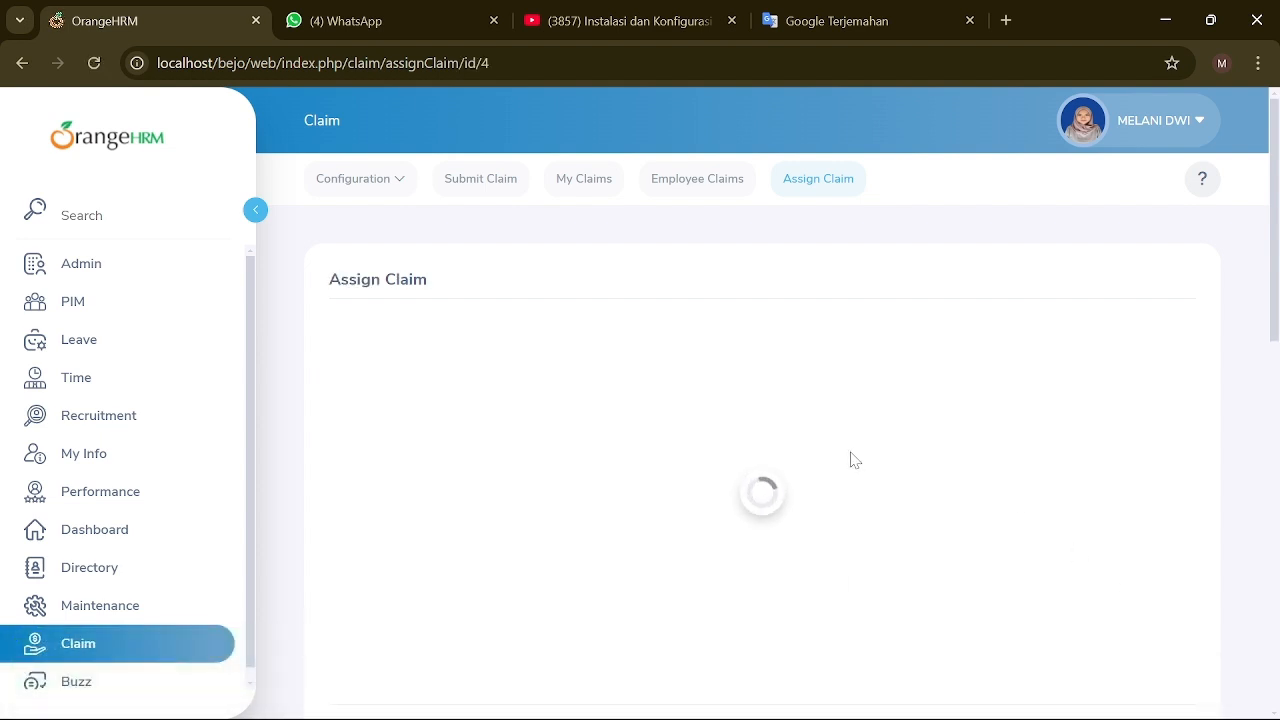
scroll(800, 430, "down", 4)
scroll(779, 418, "down", 2)
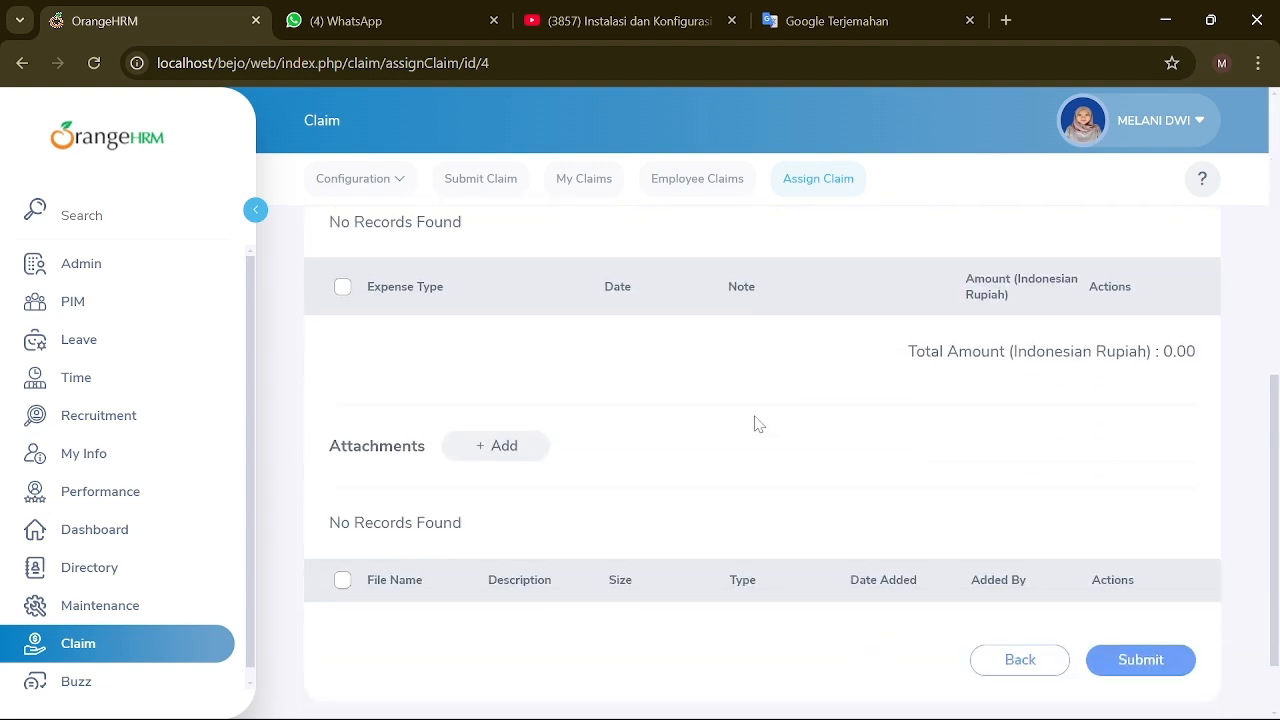
scroll(757, 430, "up", 8)
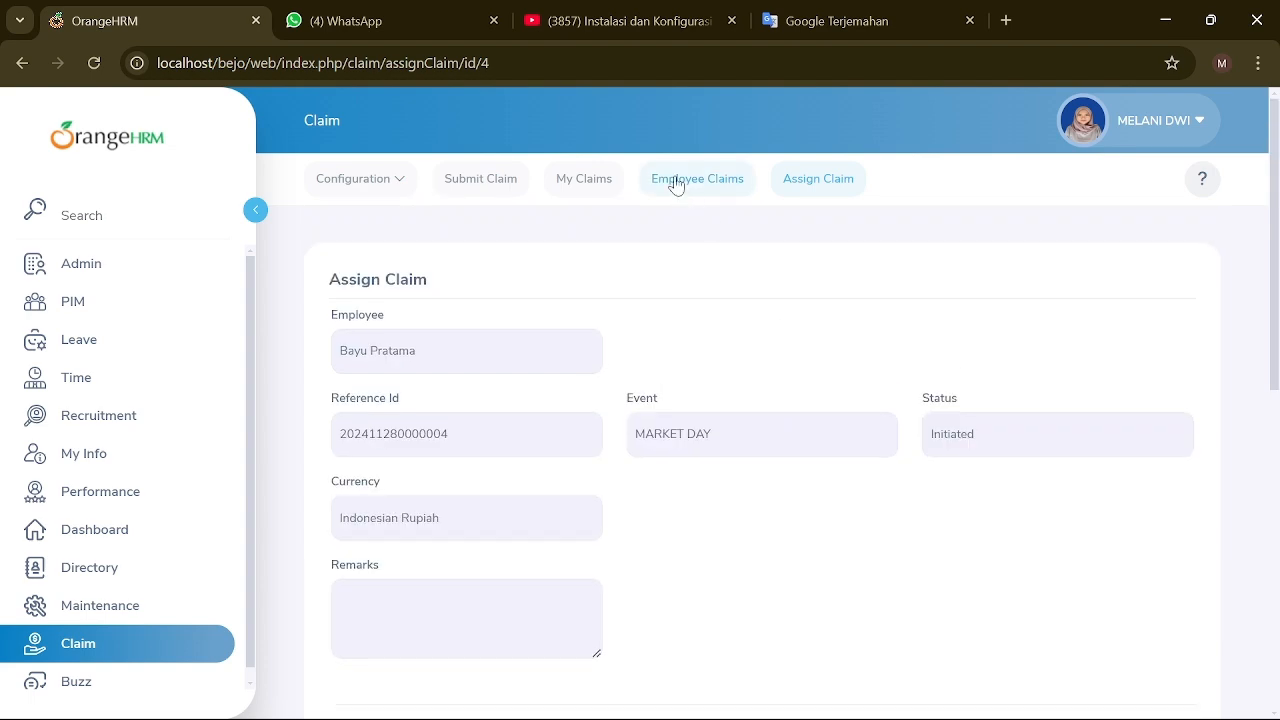
Step: Check the four employee claims, then move from Assign Claim to the Buzz newsfeed
left_click(676, 186)
scroll(680, 385, "down", 4)
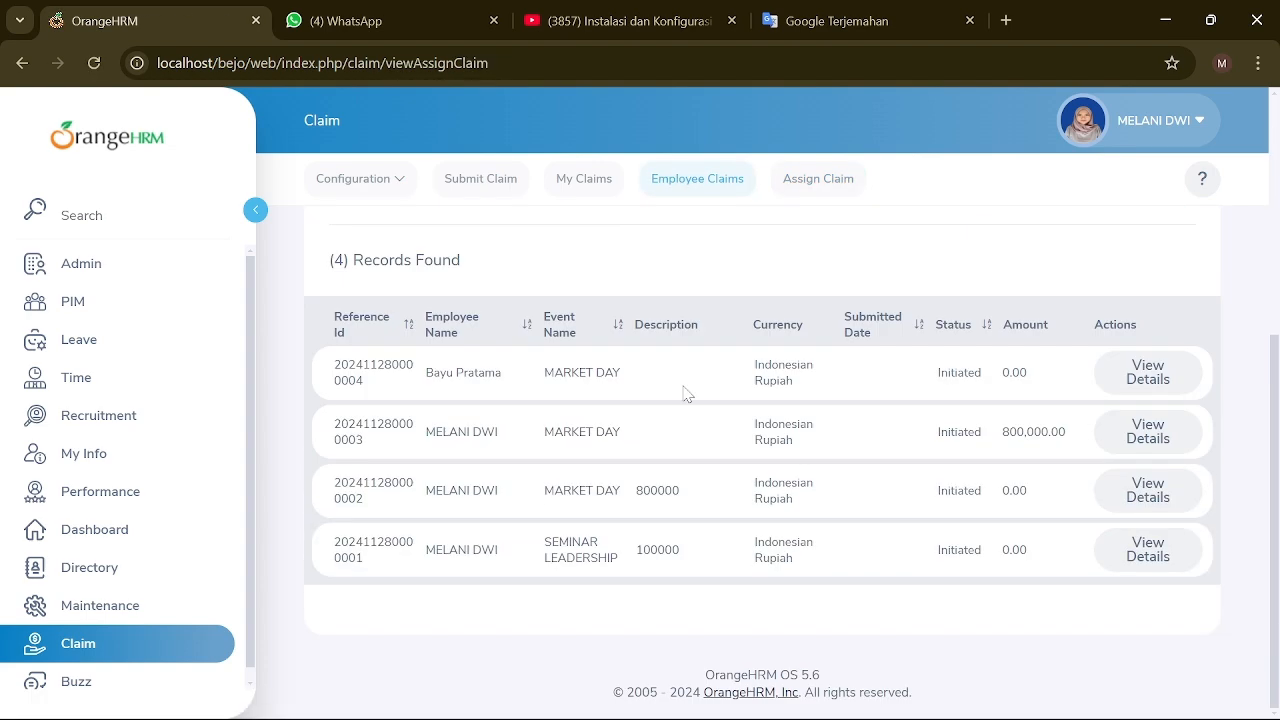
scroll(617, 470, "up", 2)
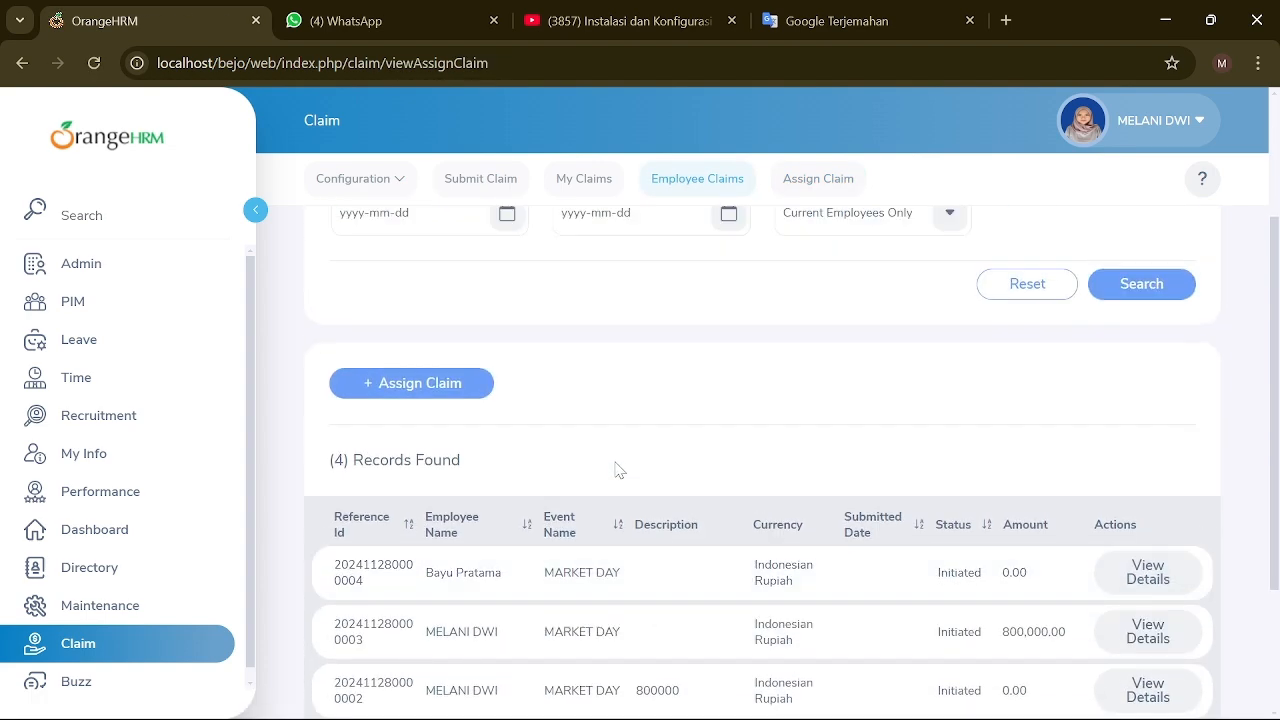
scroll(148, 512, "down", 1)
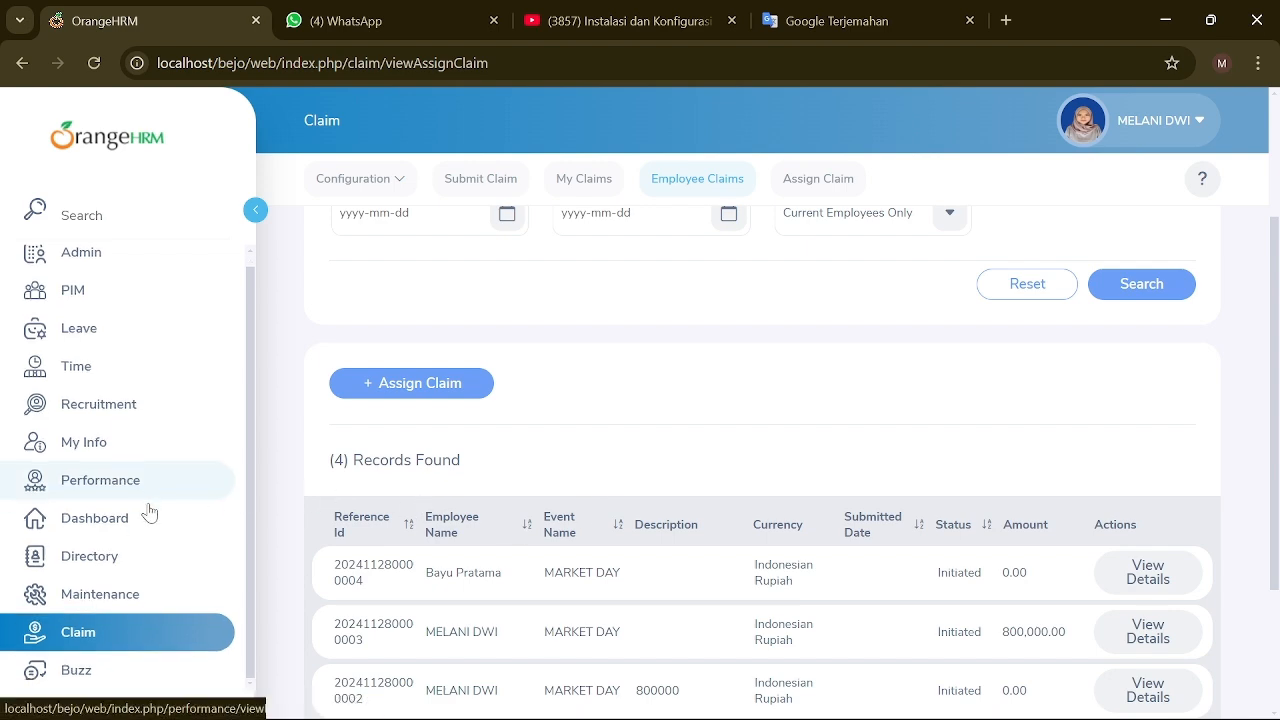
scroll(517, 354, "up", 3)
left_click(815, 186)
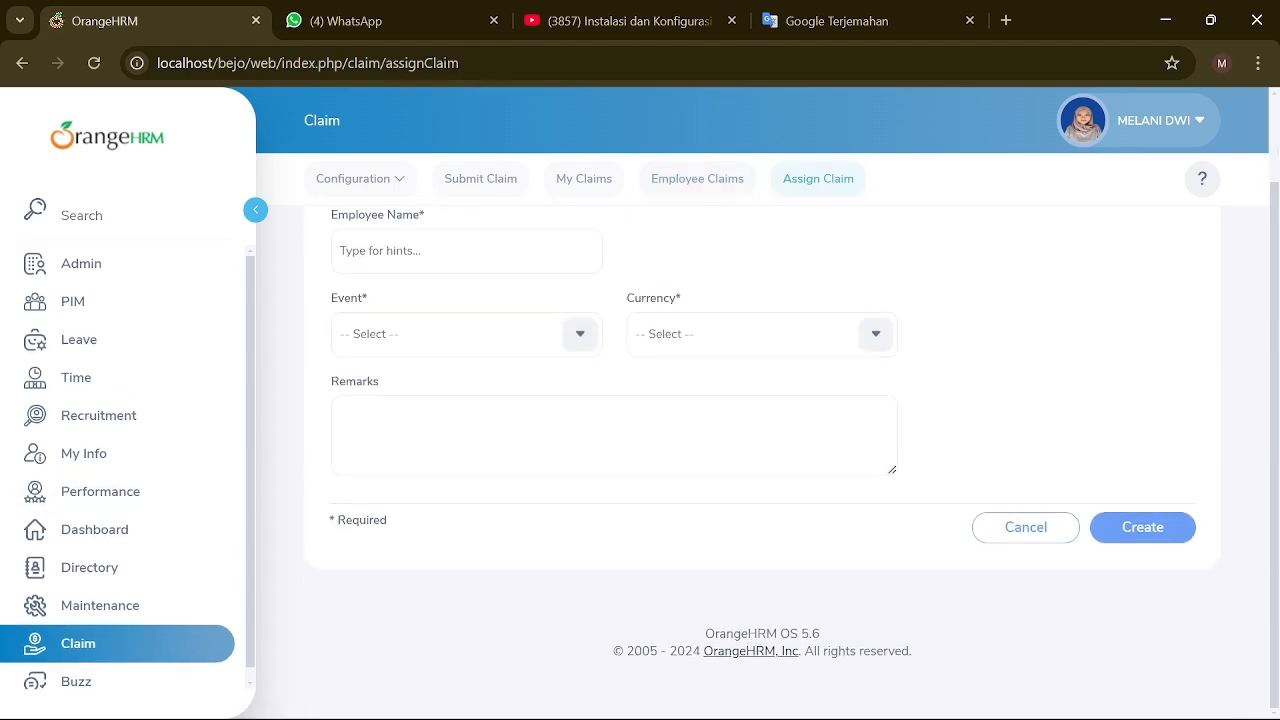
left_click(66, 683)
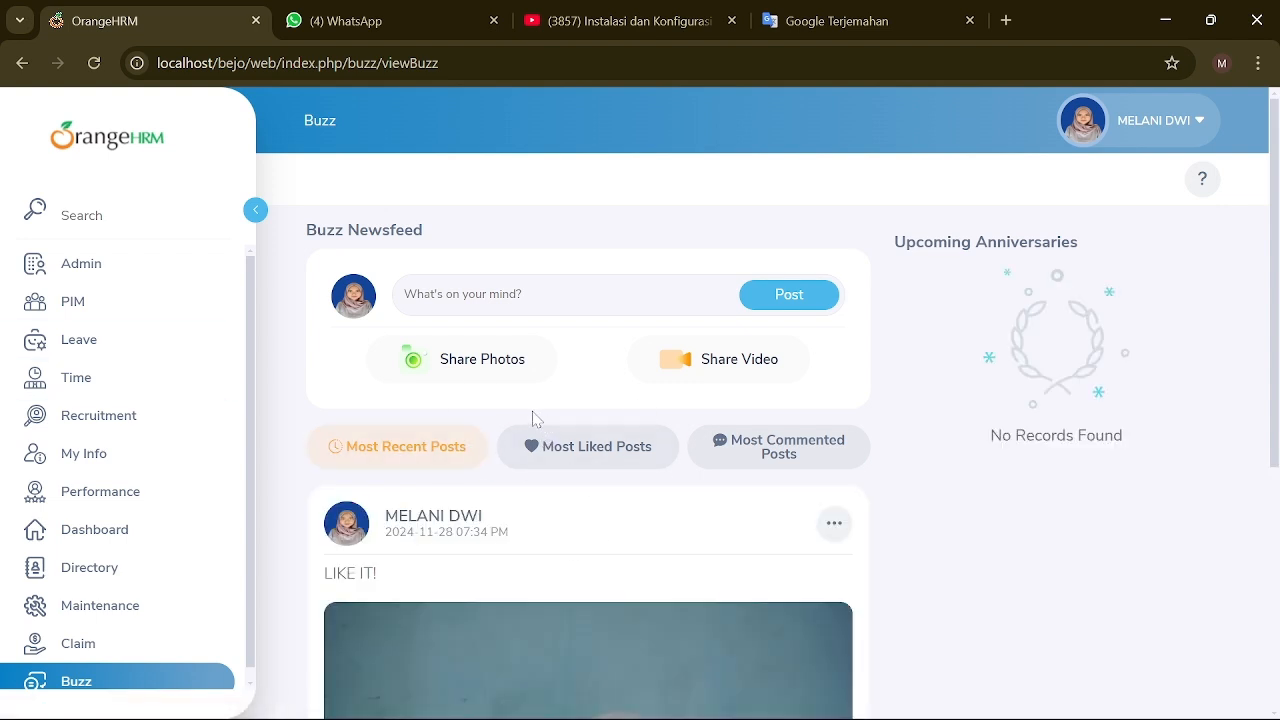
Step: Post "LET'S JOIN WITH U" and "MARKET DAY EVENT IN DESEMBER 2024!!!" to the Buzz newsfeed
left_click(410, 294)
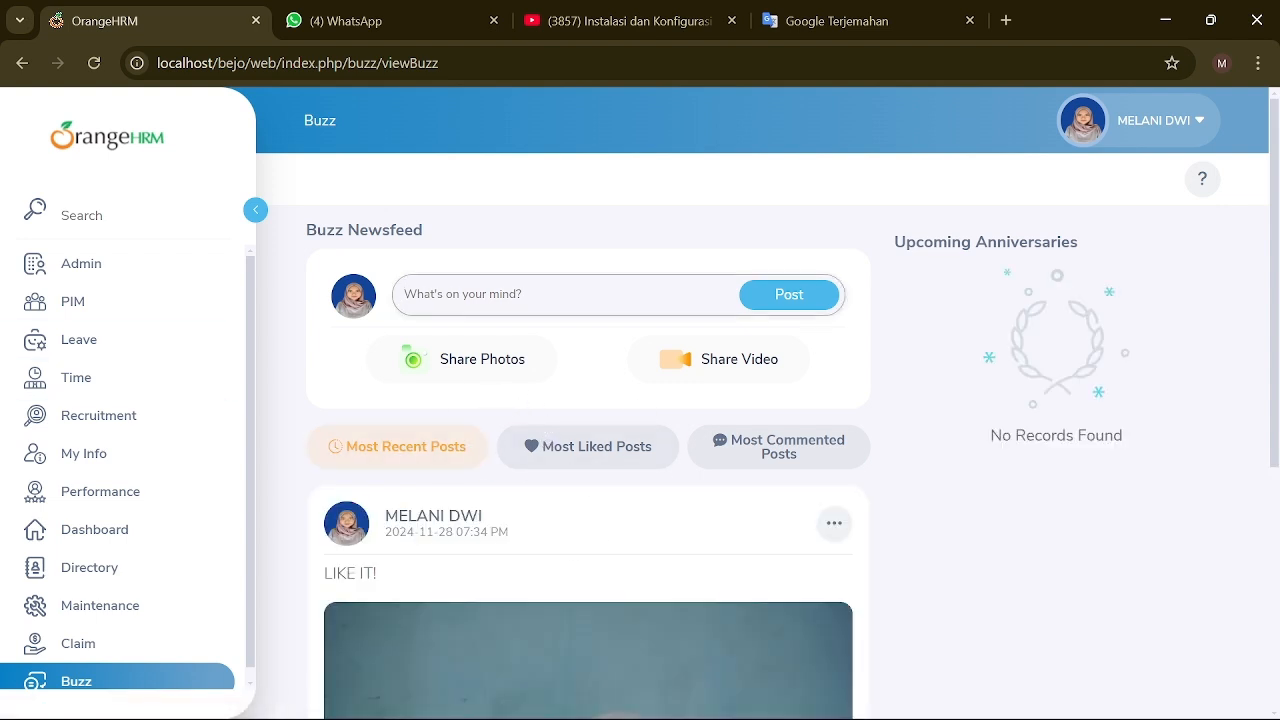
type("LET")
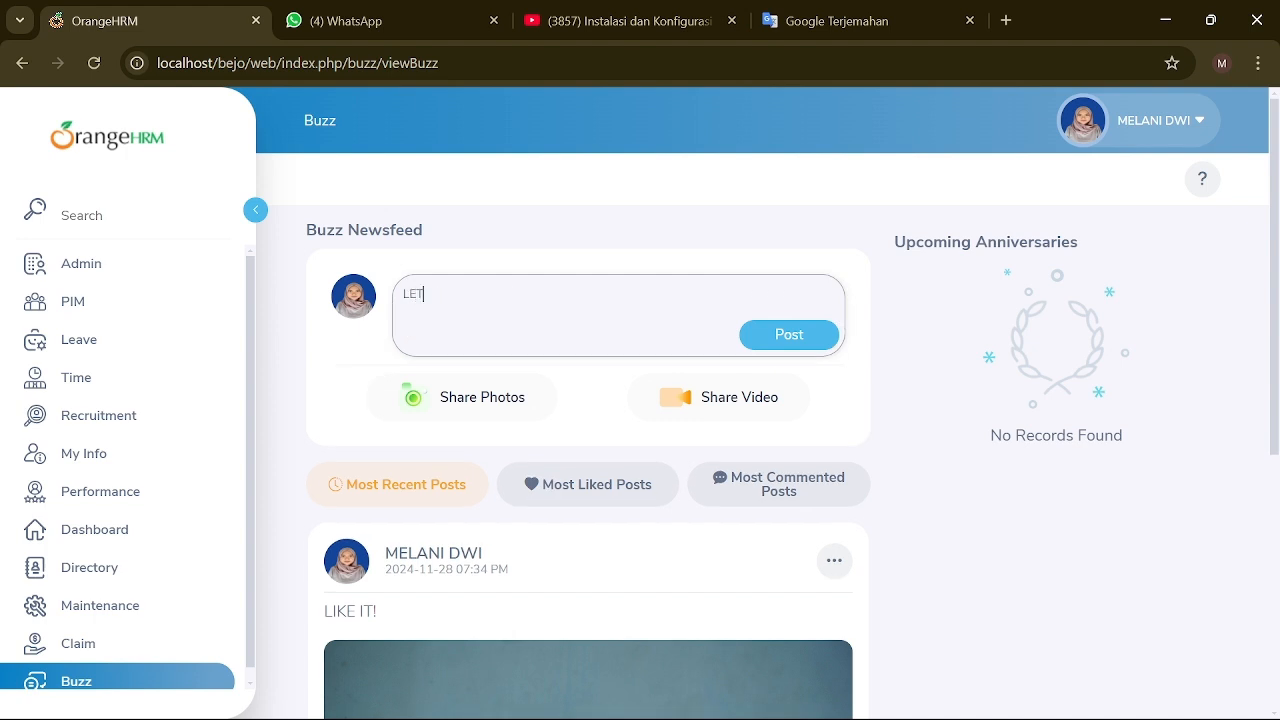
type("'S JOIN WITH US!!!")
key("Return")
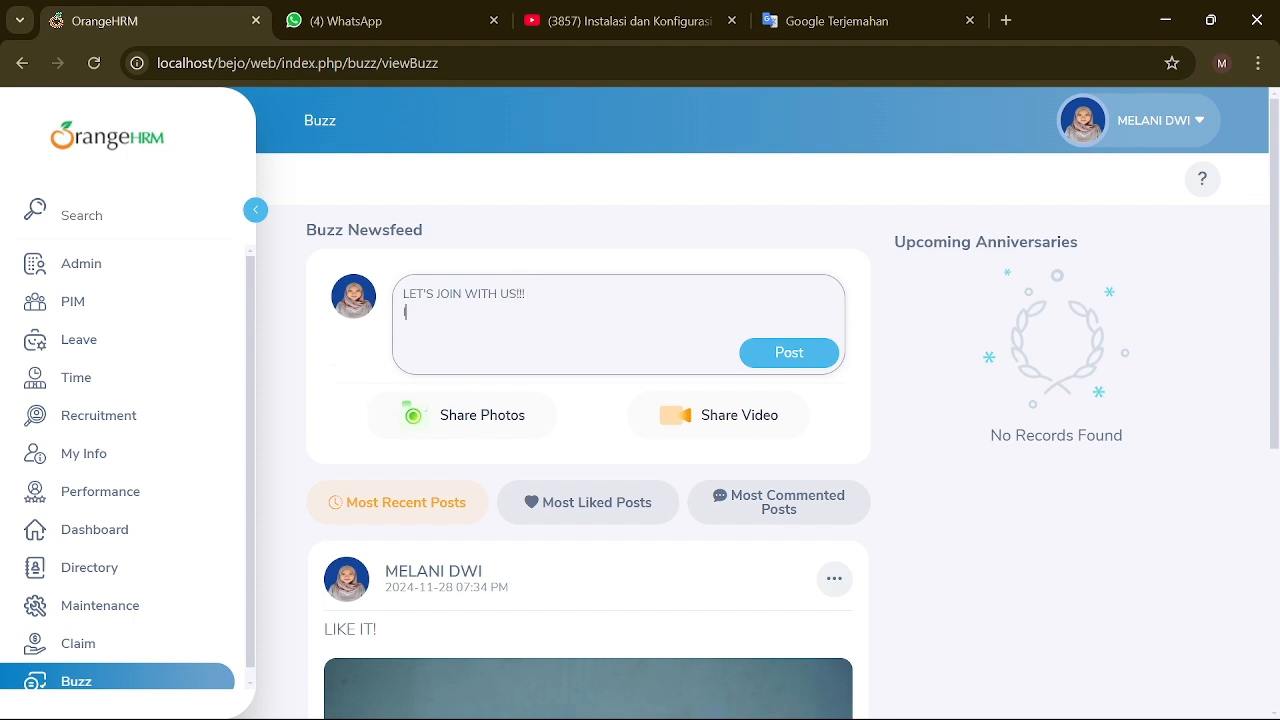
type("IN MARKET DAY")
key("BackSpace")
key("BackSpace")
key("BackSpace")
key("BackSpace")
key("BackSpace")
key("BackSpace")
key("BackSpace")
key("BackSpace")
key("BackSpace")
key("BackSpace")
key("BackSpace")
key("BackSpace")
key("Return")
type("MAR")
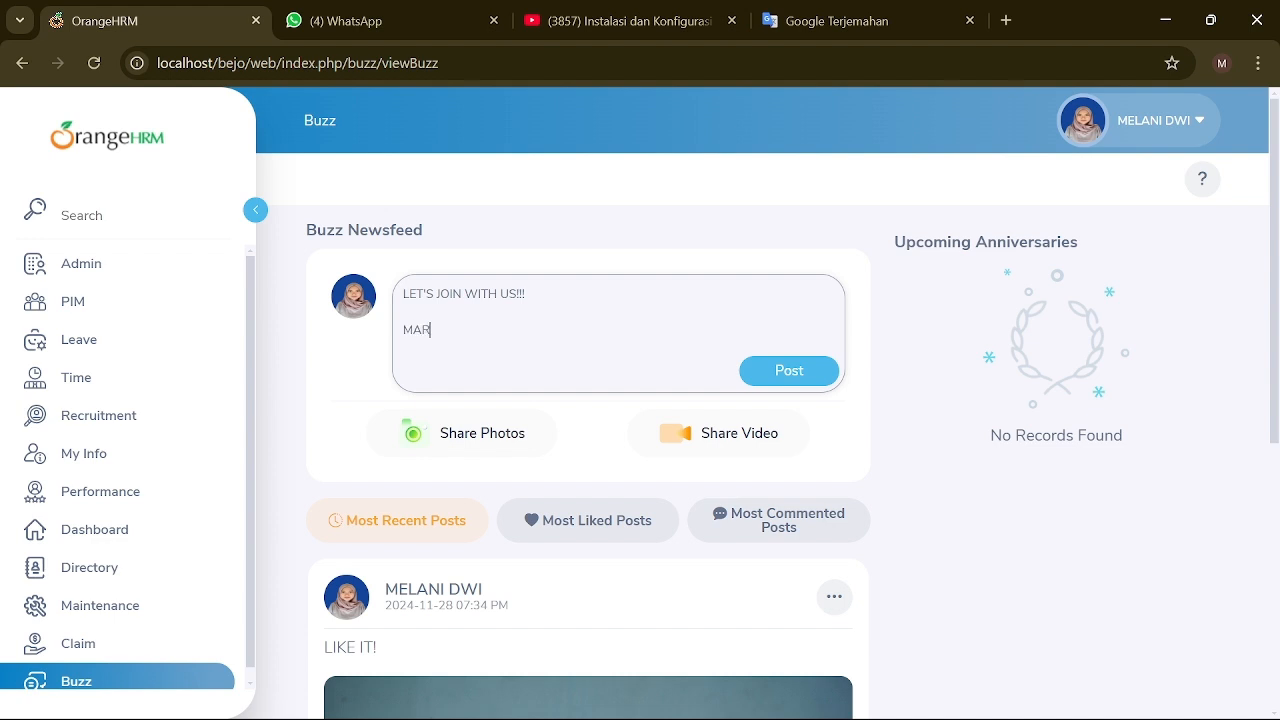
type("KET DAY EVENT IN DESEMBER")
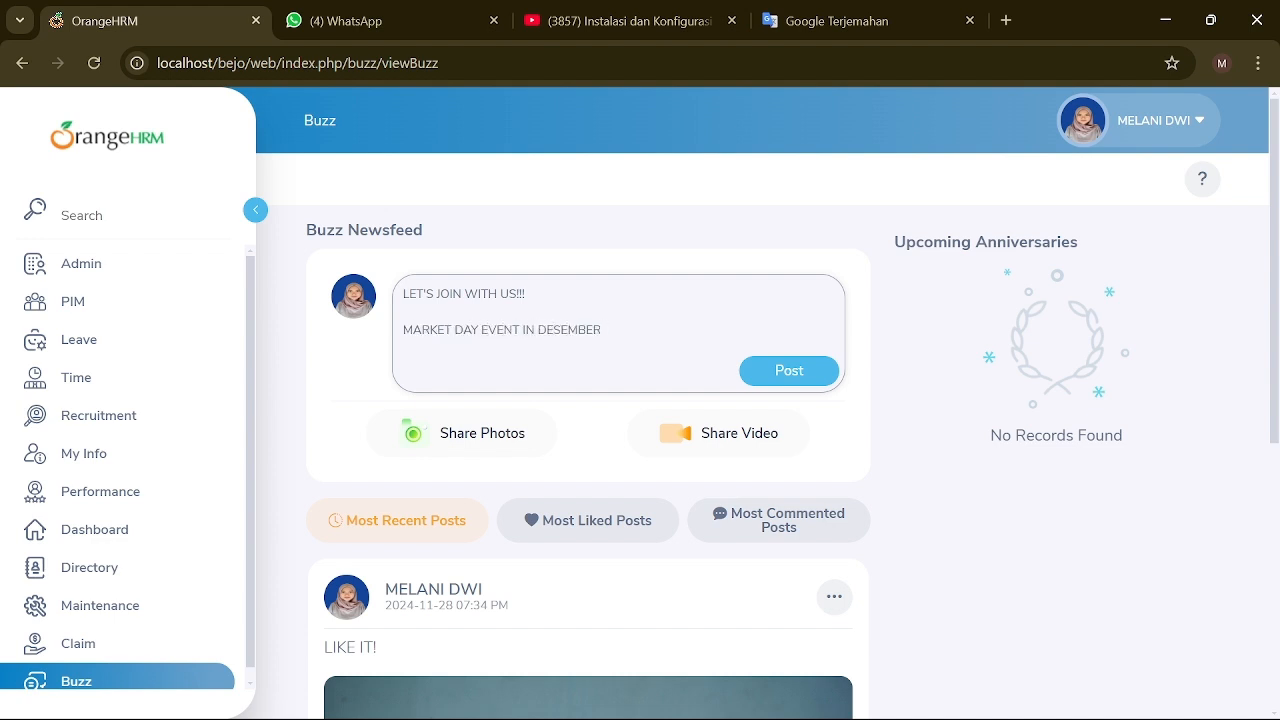
type(" 2024!!!")
left_click(745, 372)
Step: Like the new Market Day announcement post
scroll(575, 465, "down", 3)
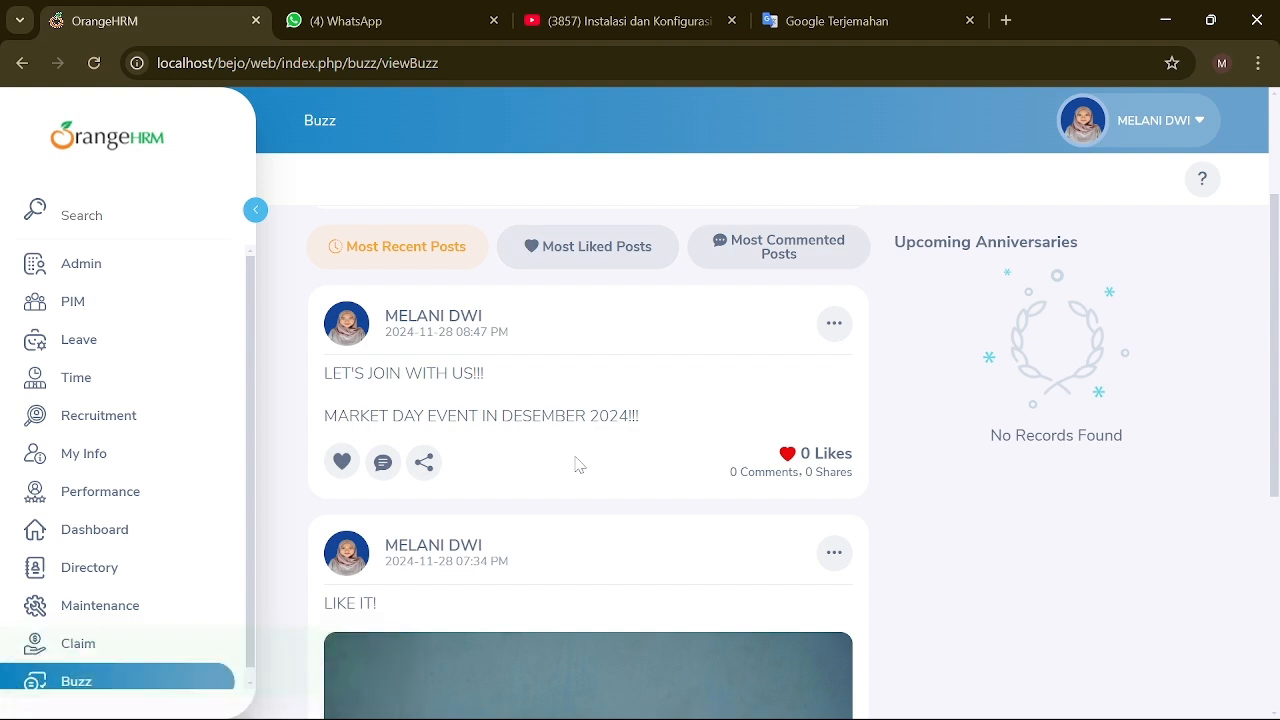
left_click(343, 467)
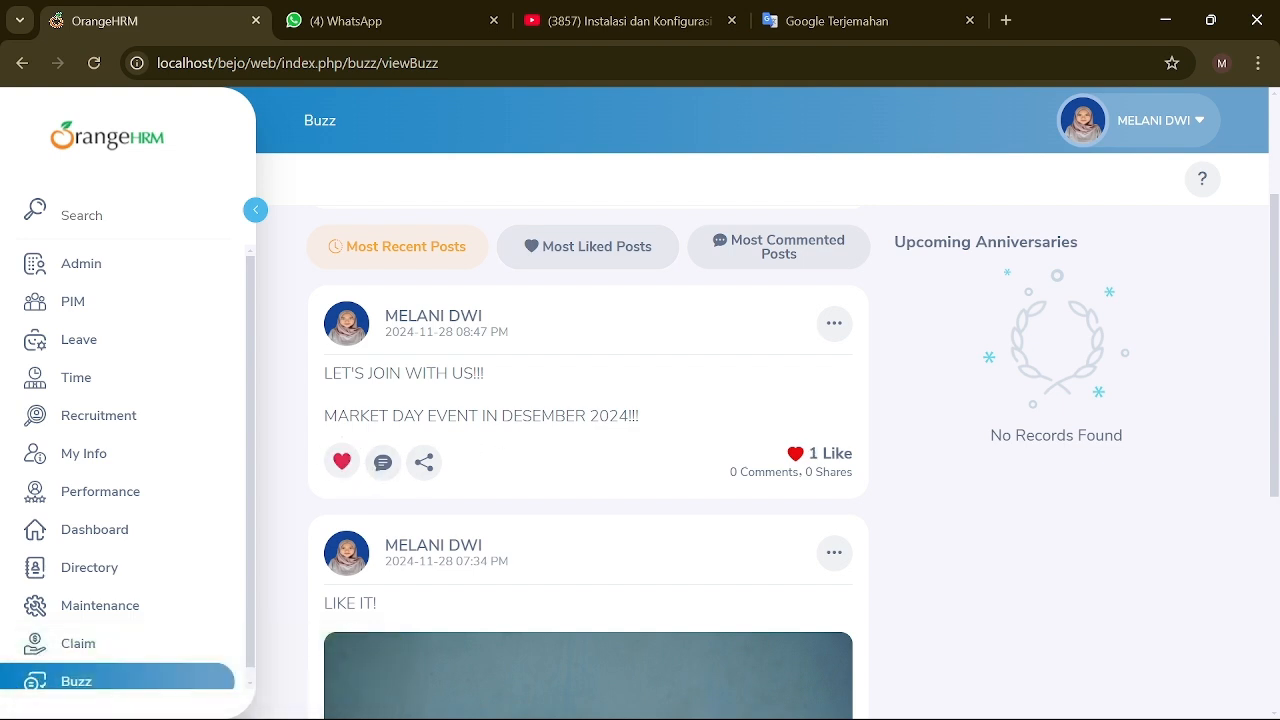
scroll(586, 449, "down", 4)
scroll(586, 449, "up", 3)
scroll(585, 447, "up", 1)
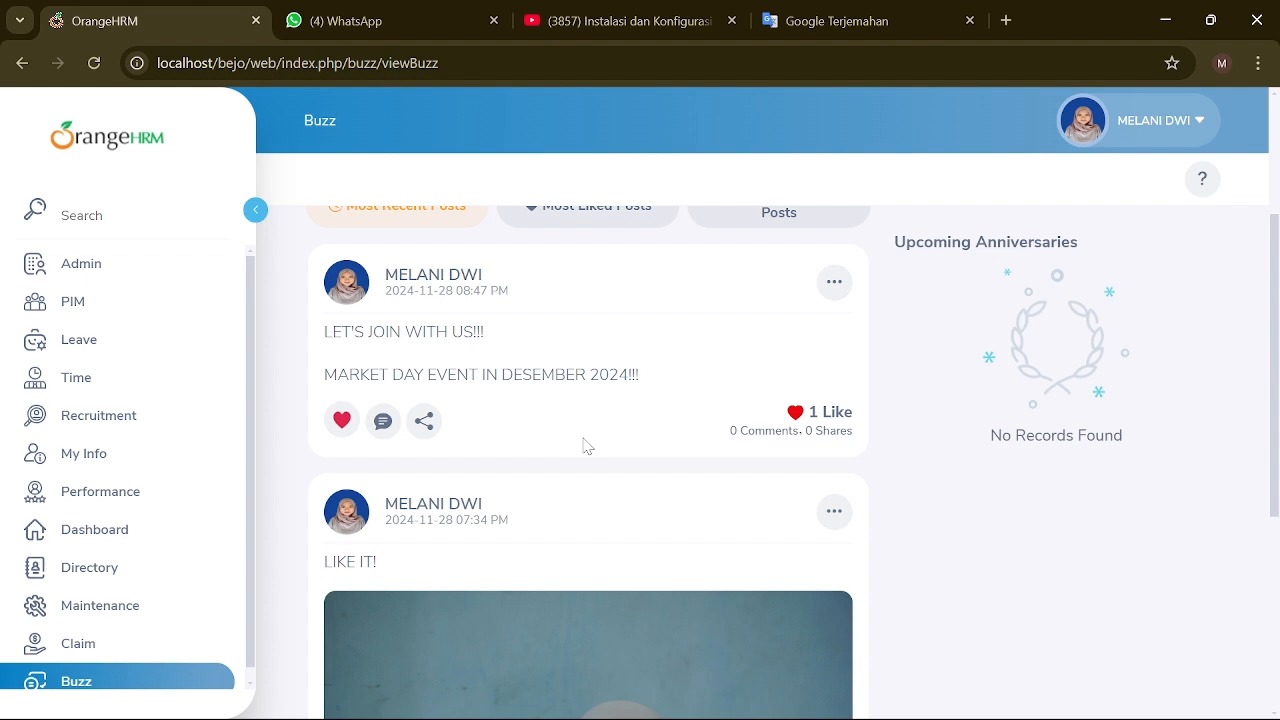
scroll(586, 447, "up", 3)
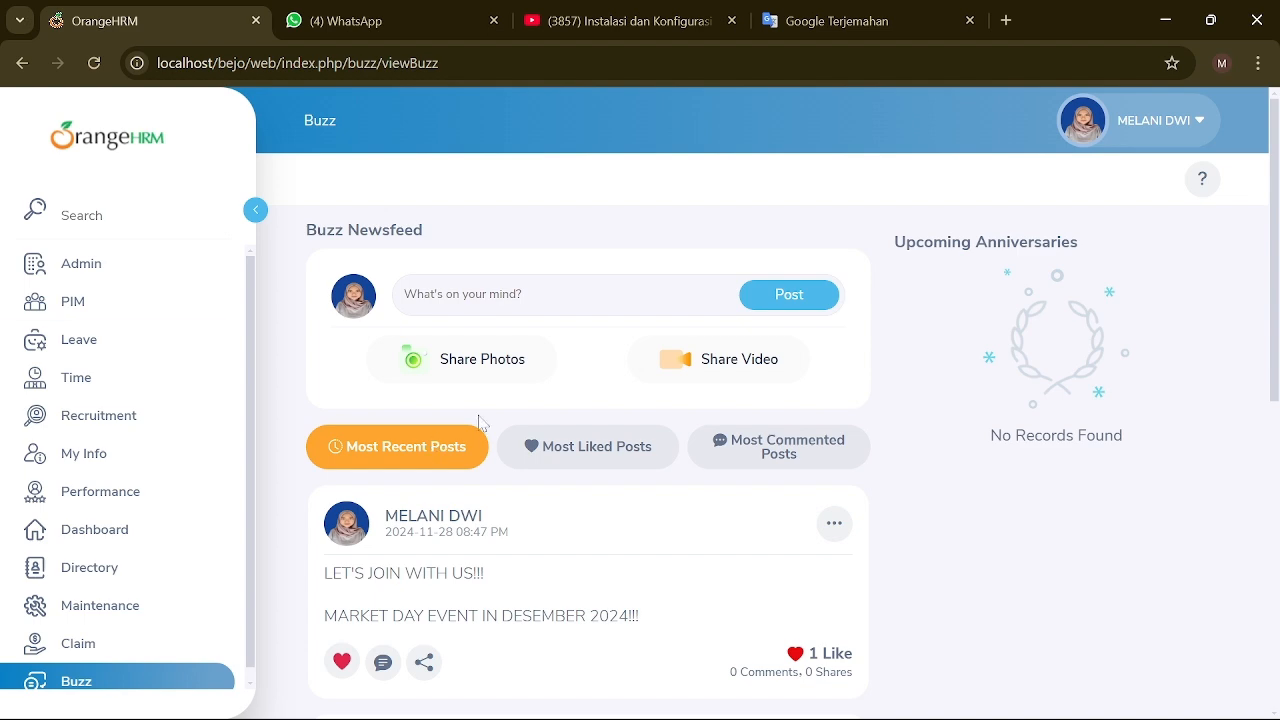
scroll(563, 405, "down", 5)
scroll(558, 408, "up", 2)
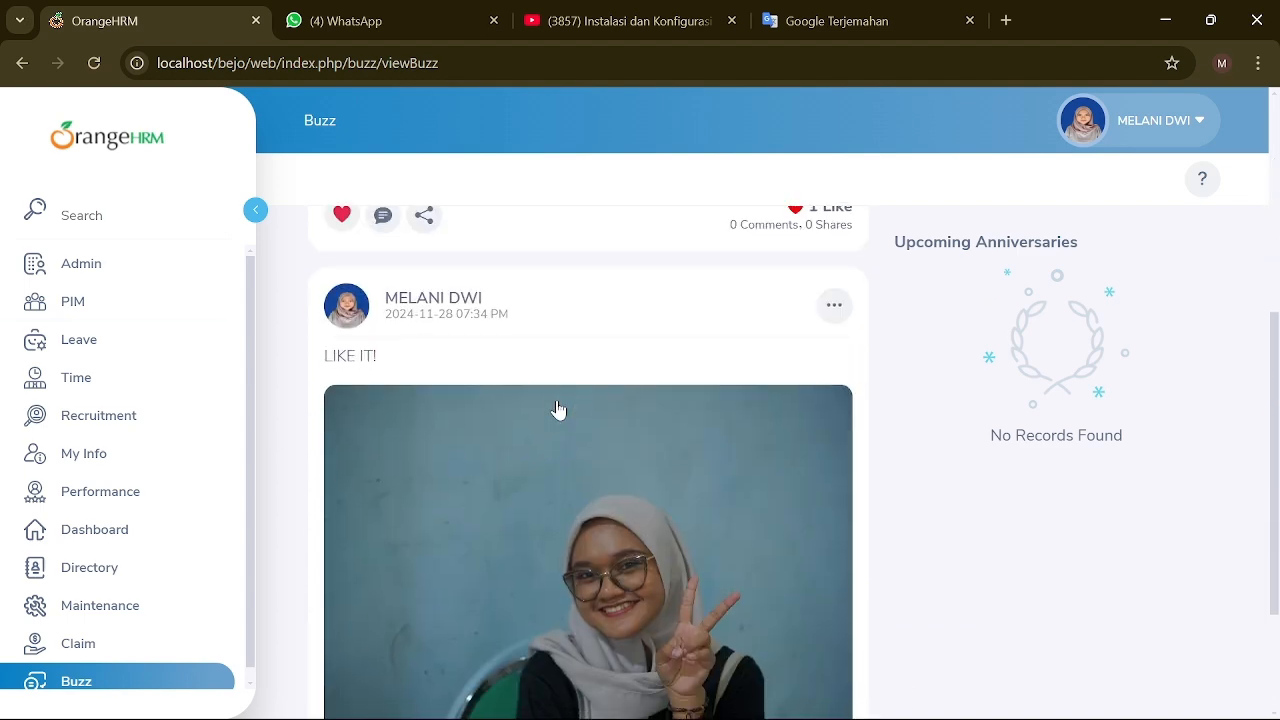
scroll(558, 408, "down", 2)
scroll(558, 409, "up", 5)
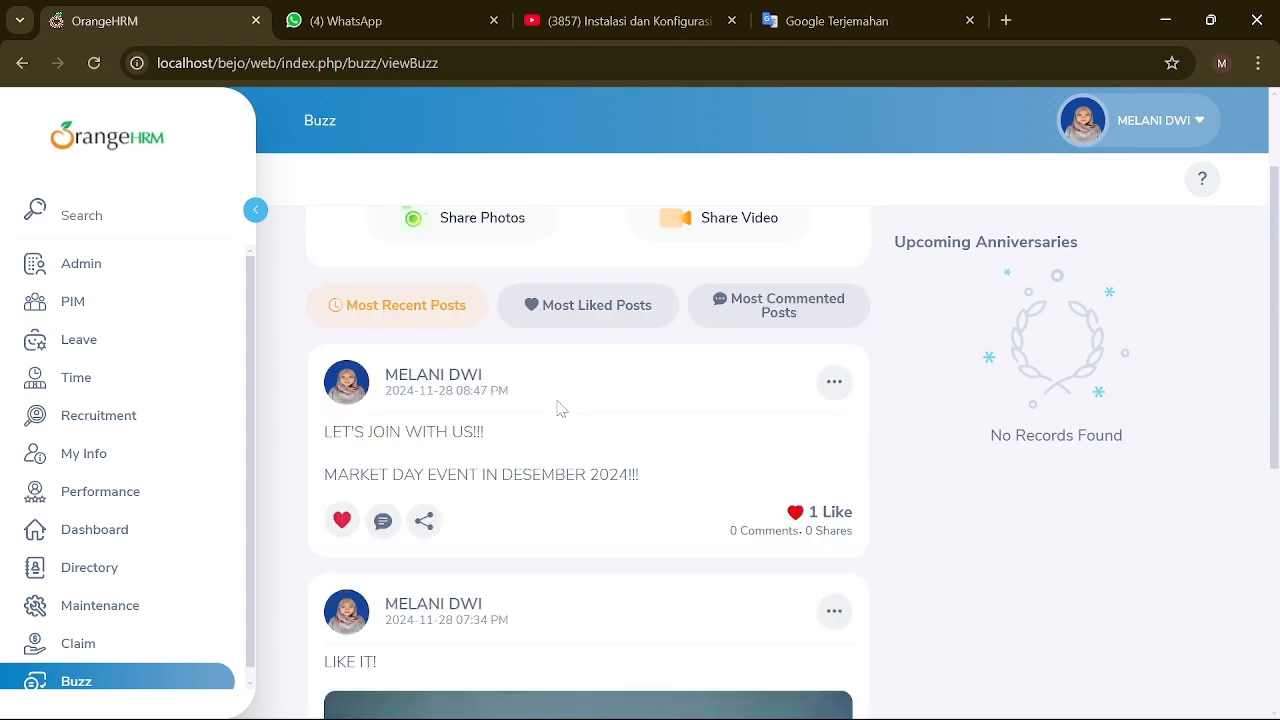
scroll(558, 409, "up", 2)
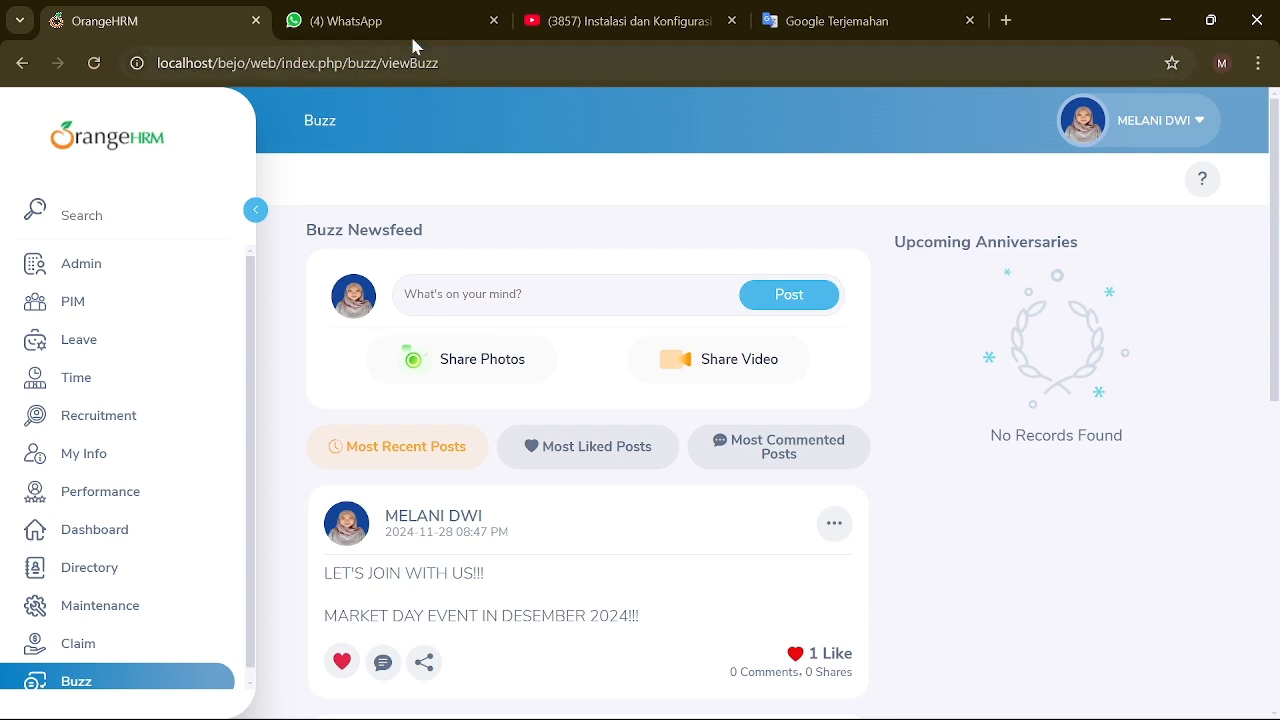
Step: Download the group photo from the WhatsApp self-chat and return to OrangeHRM
left_click(452, 25)
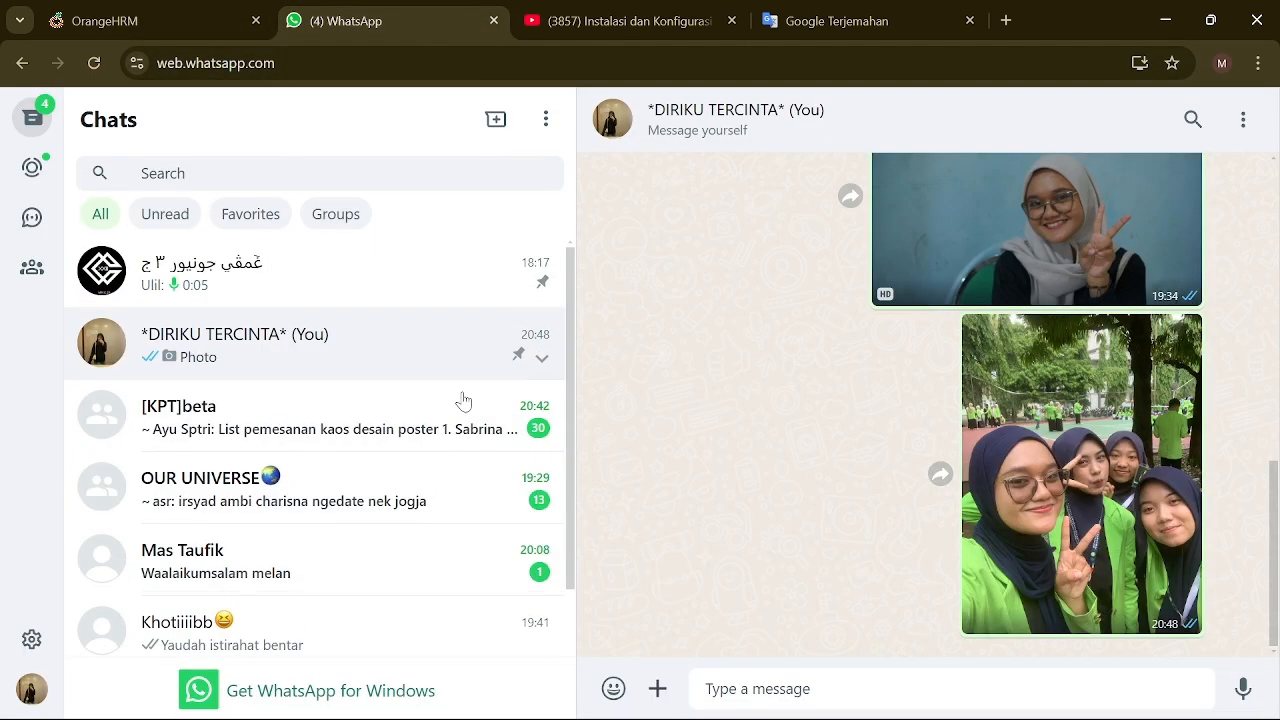
left_click(540, 362)
left_click(1188, 327)
left_click(1120, 526)
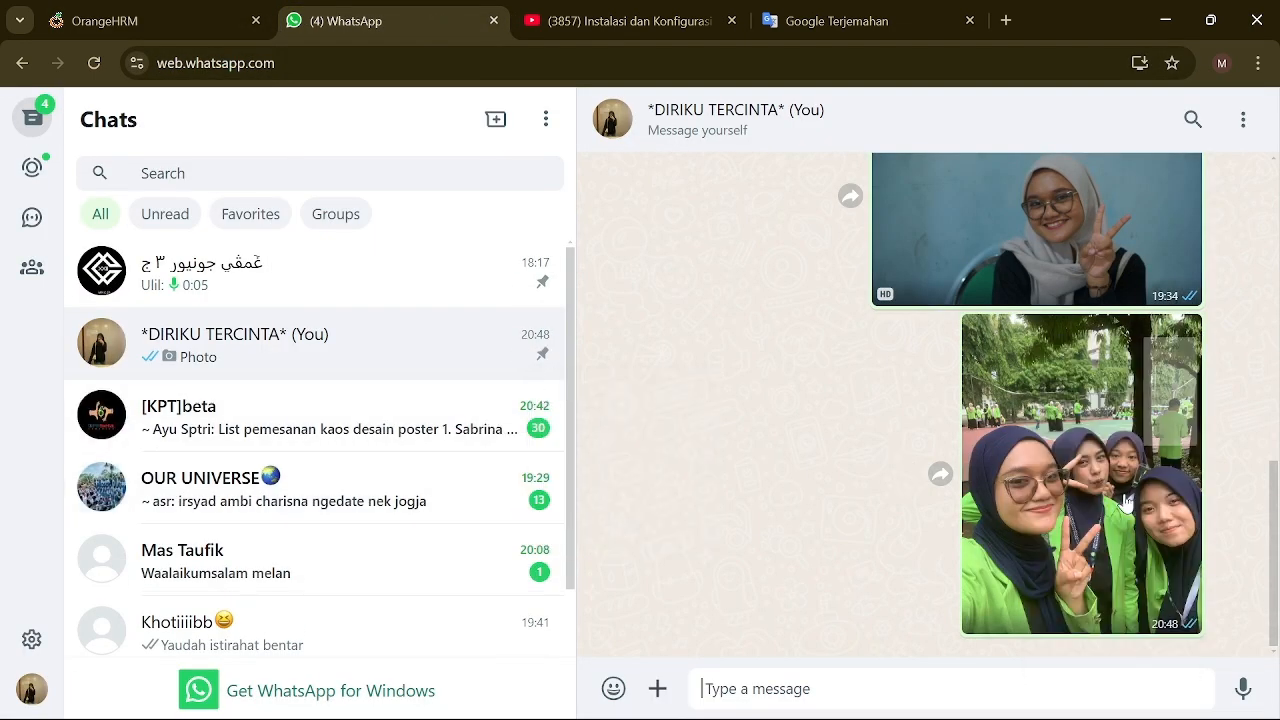
left_click(149, 25)
Step: Attach the downloaded WhatsApp group photo from Downloads to a new photo post
left_click(530, 360)
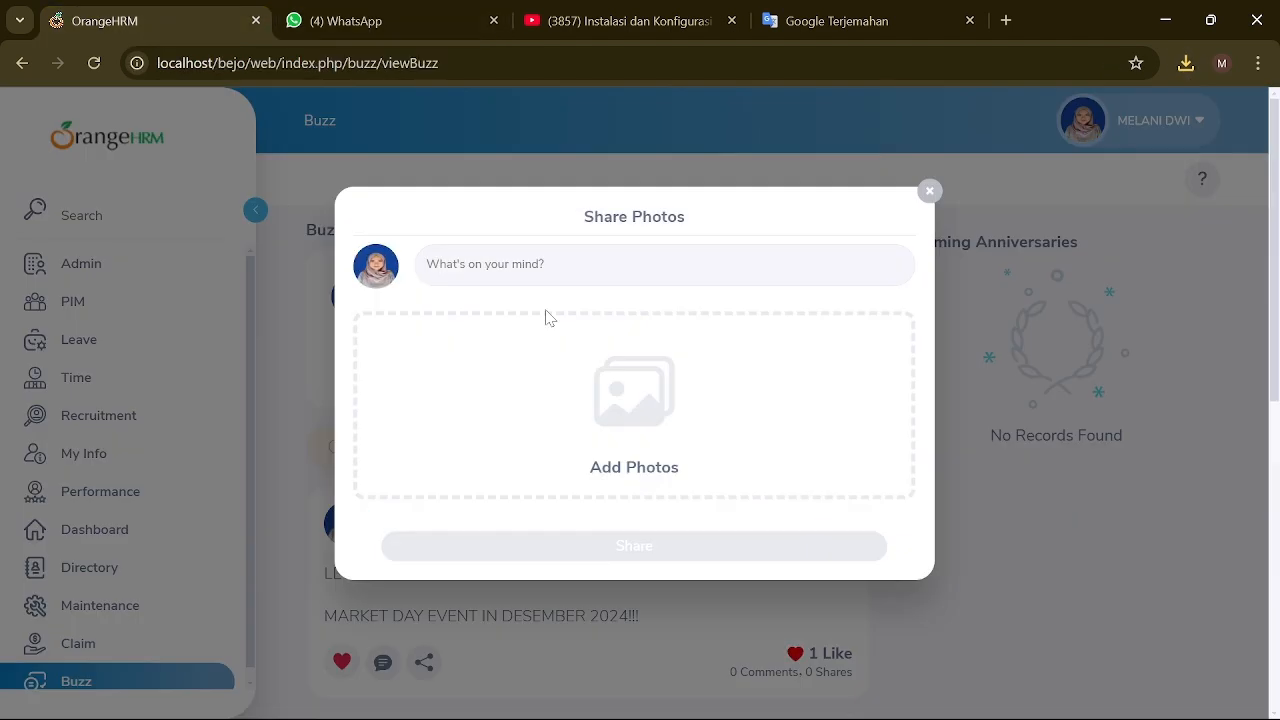
left_click(612, 410)
scroll(95, 231, "up", 5)
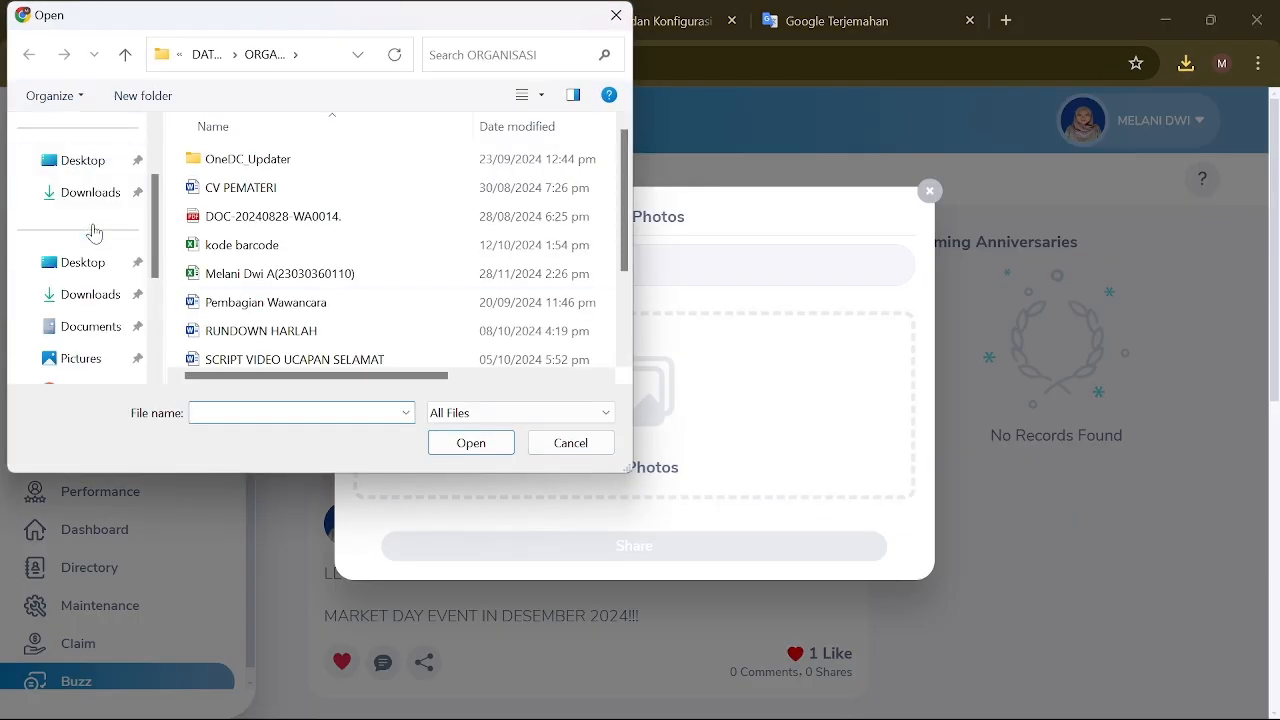
left_click(90, 293)
left_click(240, 230)
left_click(480, 443)
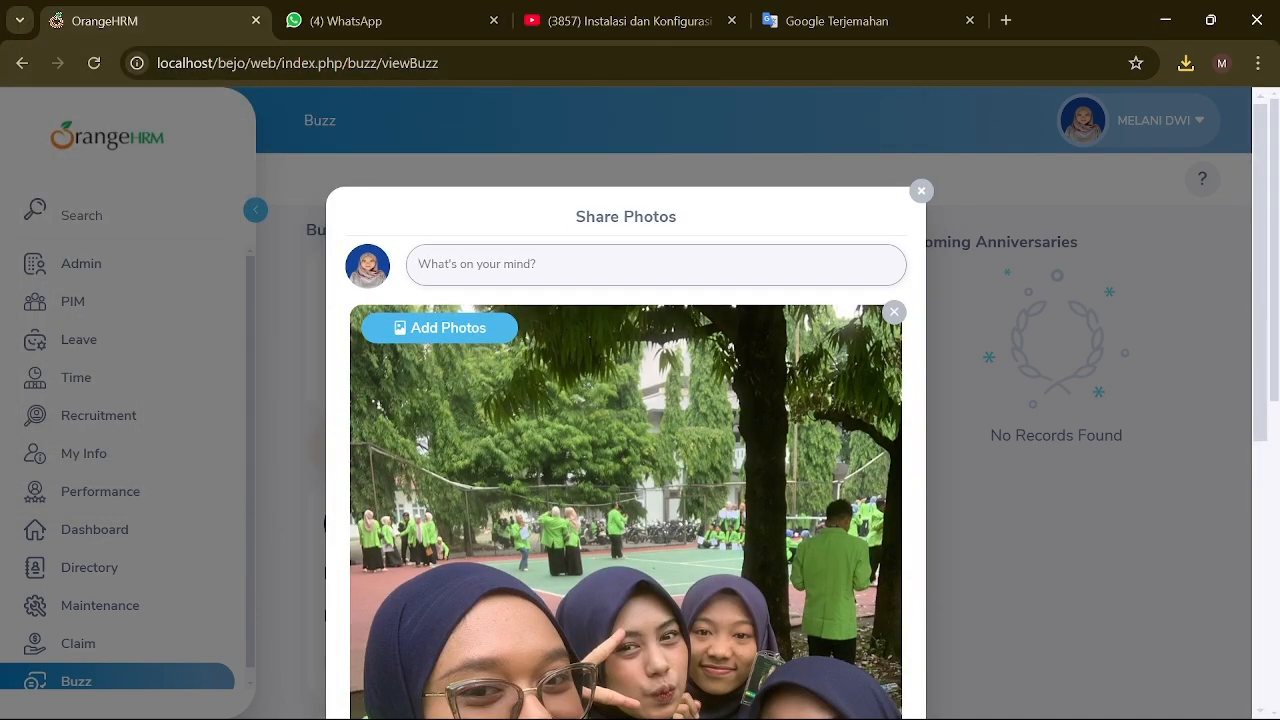
Step: Caption it "MARKET DAY IS SO GREAT!!!" and "THANKS FOR YOUR VISIT BABE!!!" and share it
type("MARKET DAY")
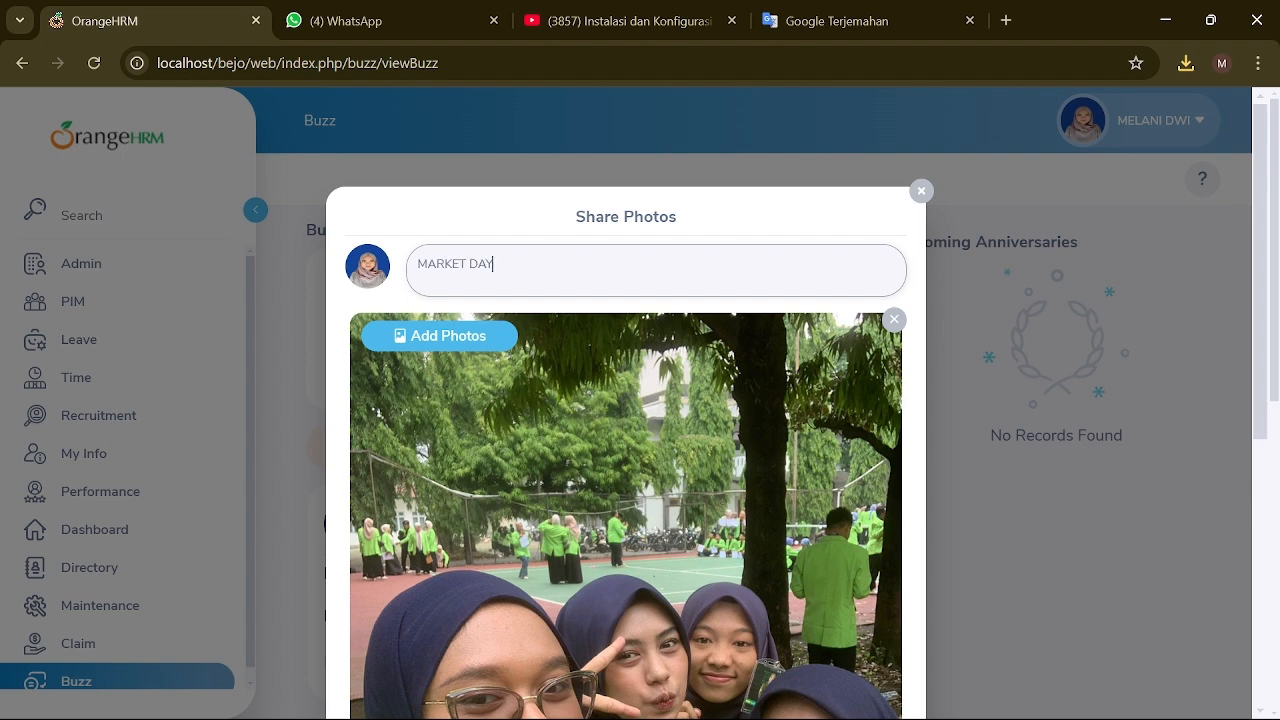
type(" IS SO GREAT!!!")
key("Return")
key("Return")
type("T")
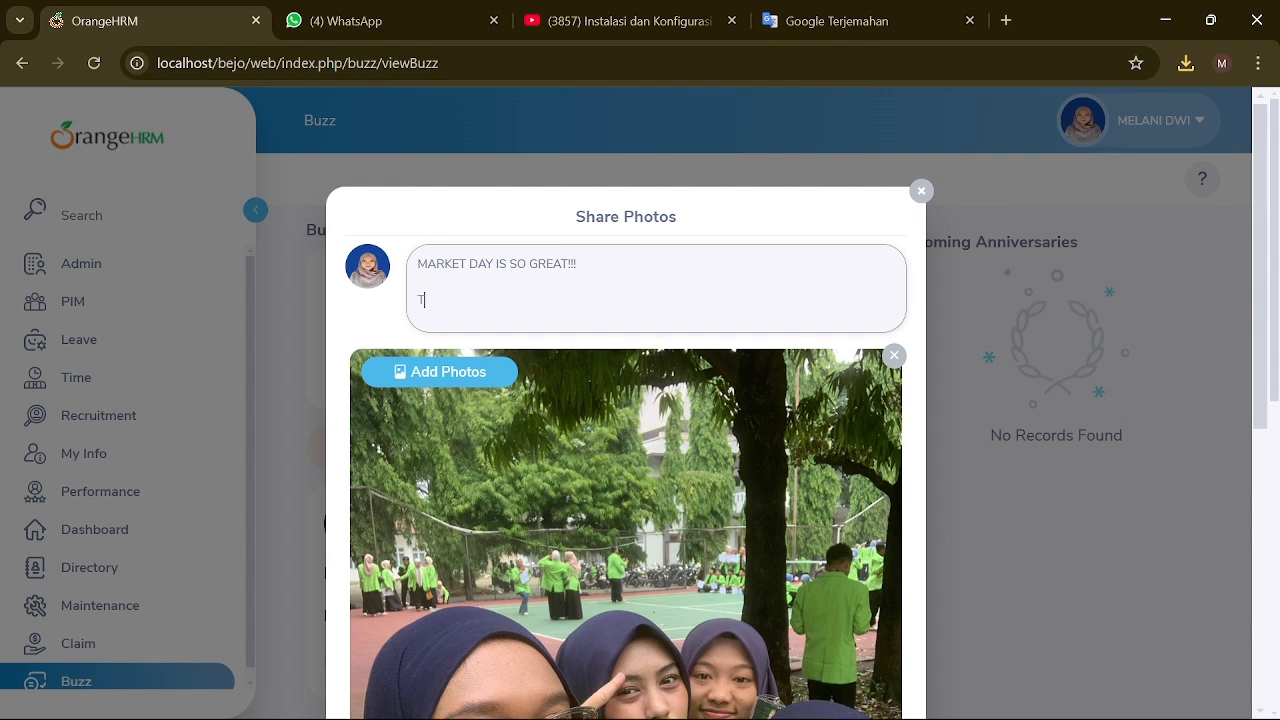
type("HANKS FOR Y")
type("OUR VISI")
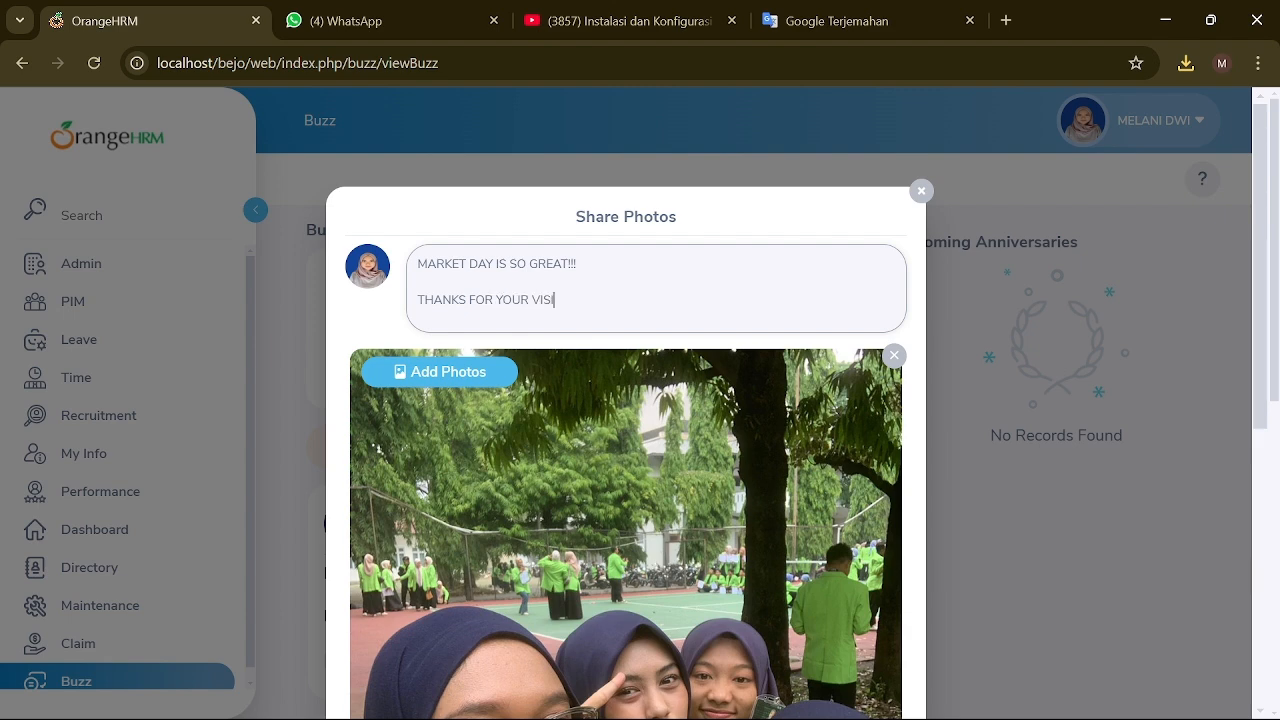
type("T BABE!!!")
scroll(610, 460, "down", 5)
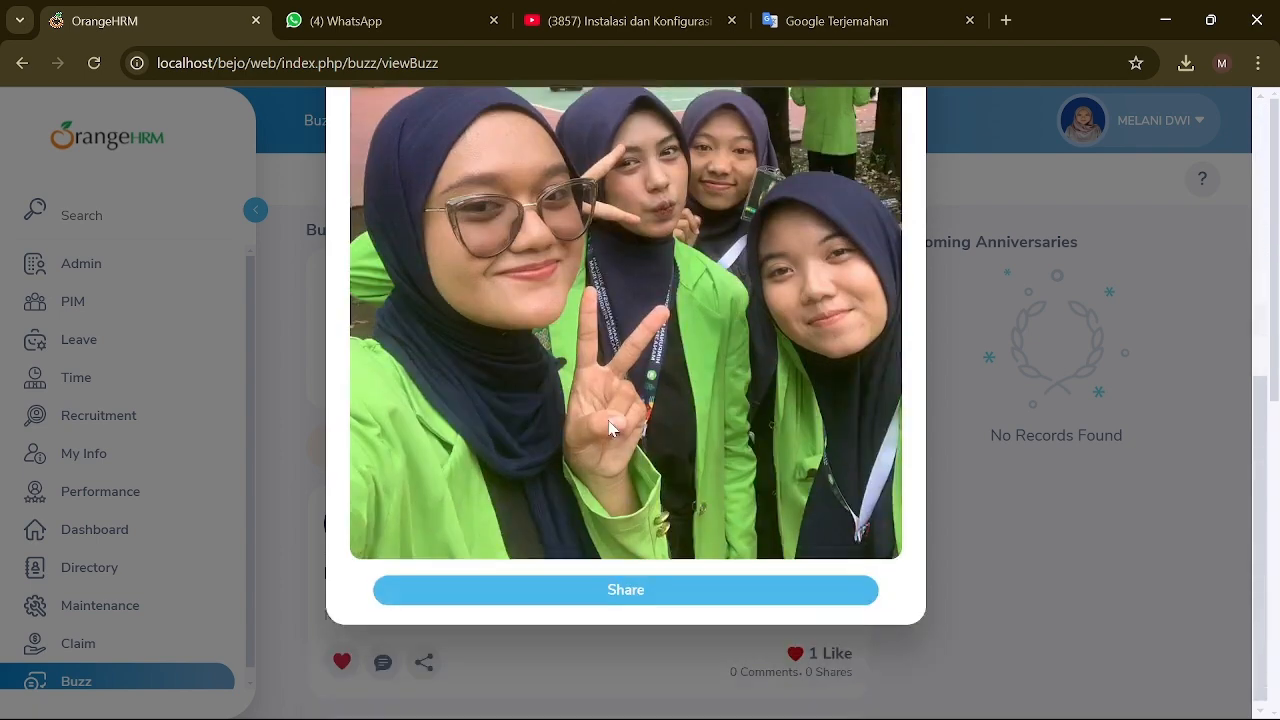
left_click(622, 580)
Step: Like the "MARKET DAY IS SO GREAT!!!" photo post so it shows 1 Like
scroll(723, 486, "down", 4)
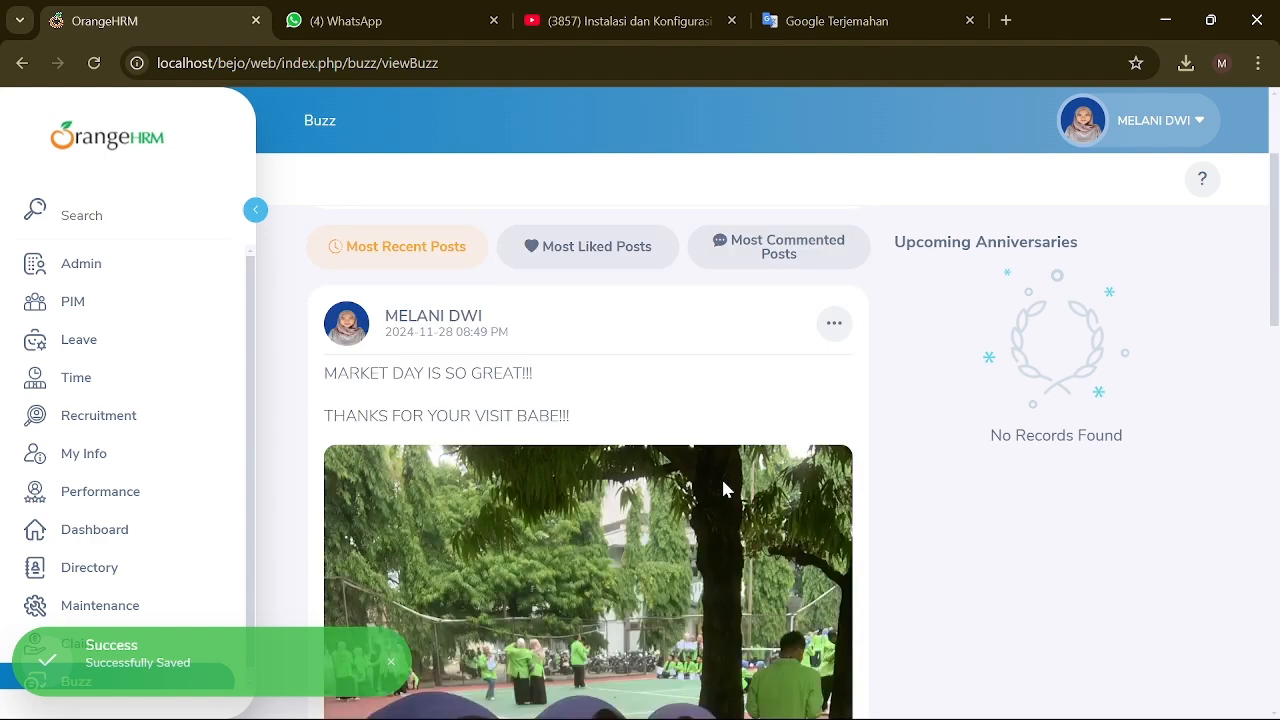
scroll(538, 414, "down", 8)
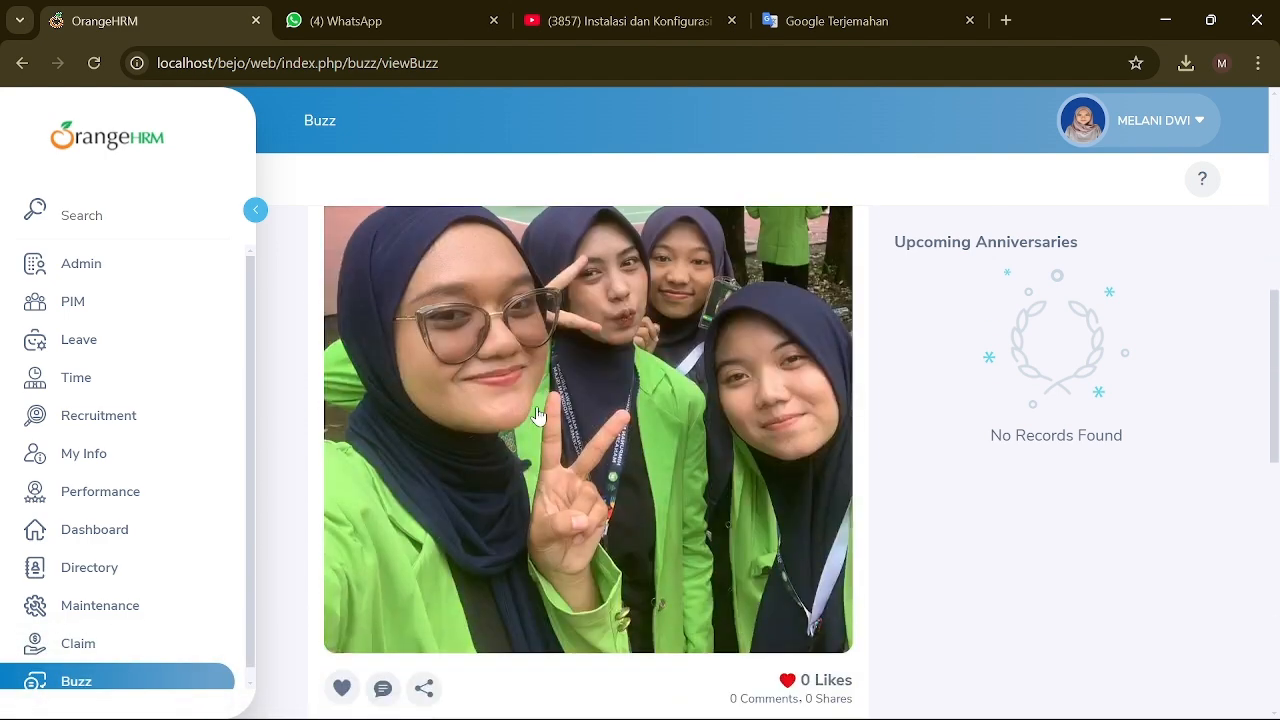
scroll(538, 414, "down", 5)
scroll(540, 417, "up", 6)
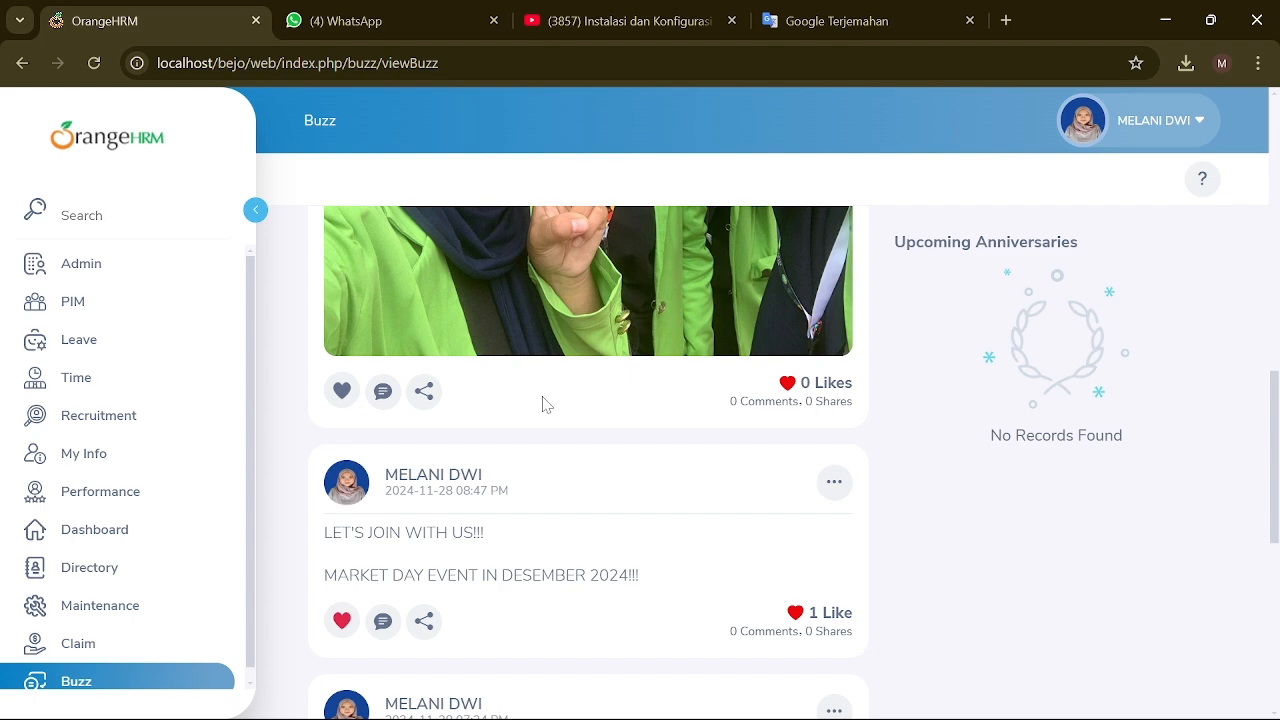
scroll(620, 400, "up", 4)
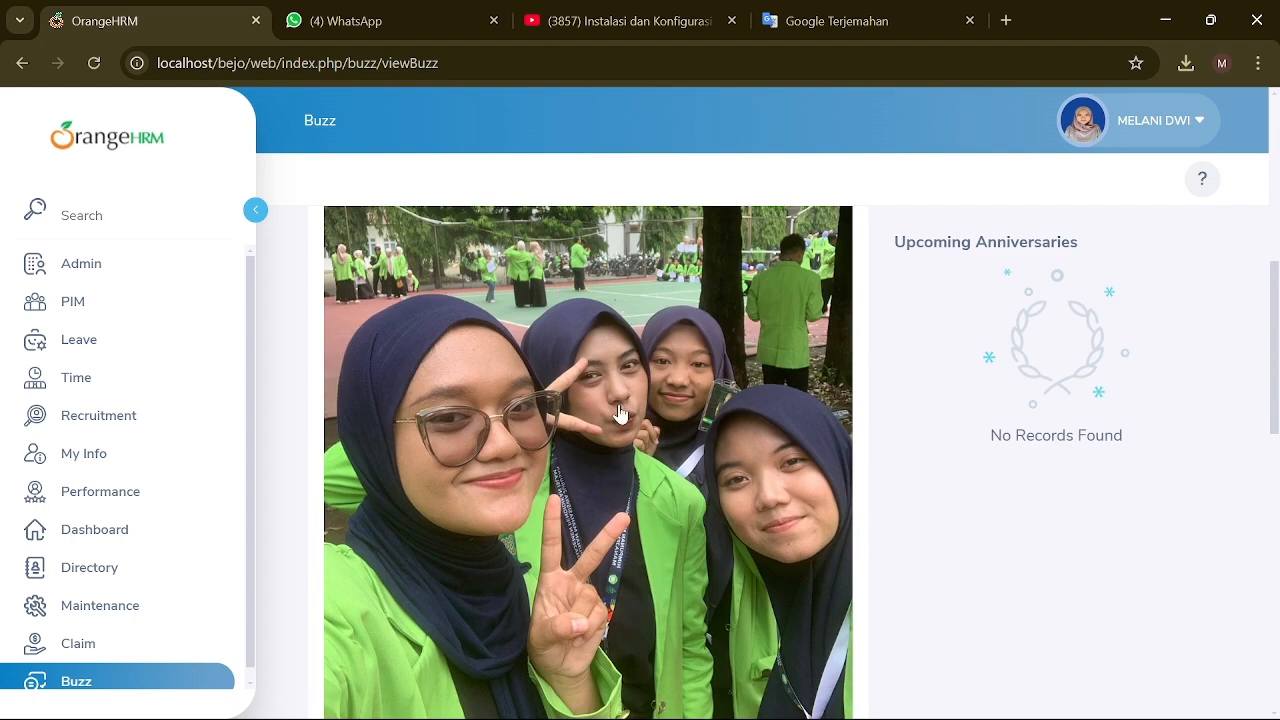
scroll(480, 400, "down", 4)
left_click(341, 395)
scroll(634, 434, "up", 4)
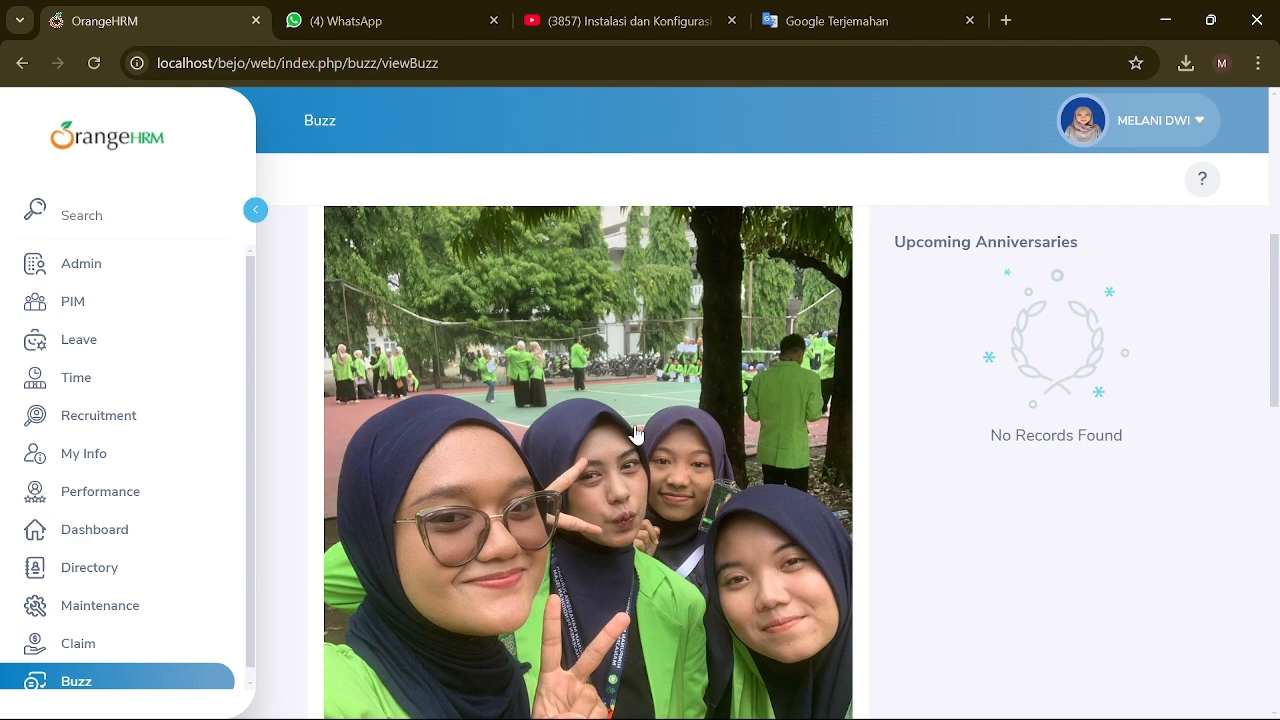
scroll(636, 433, "down", 2)
scroll(634, 434, "down", 3)
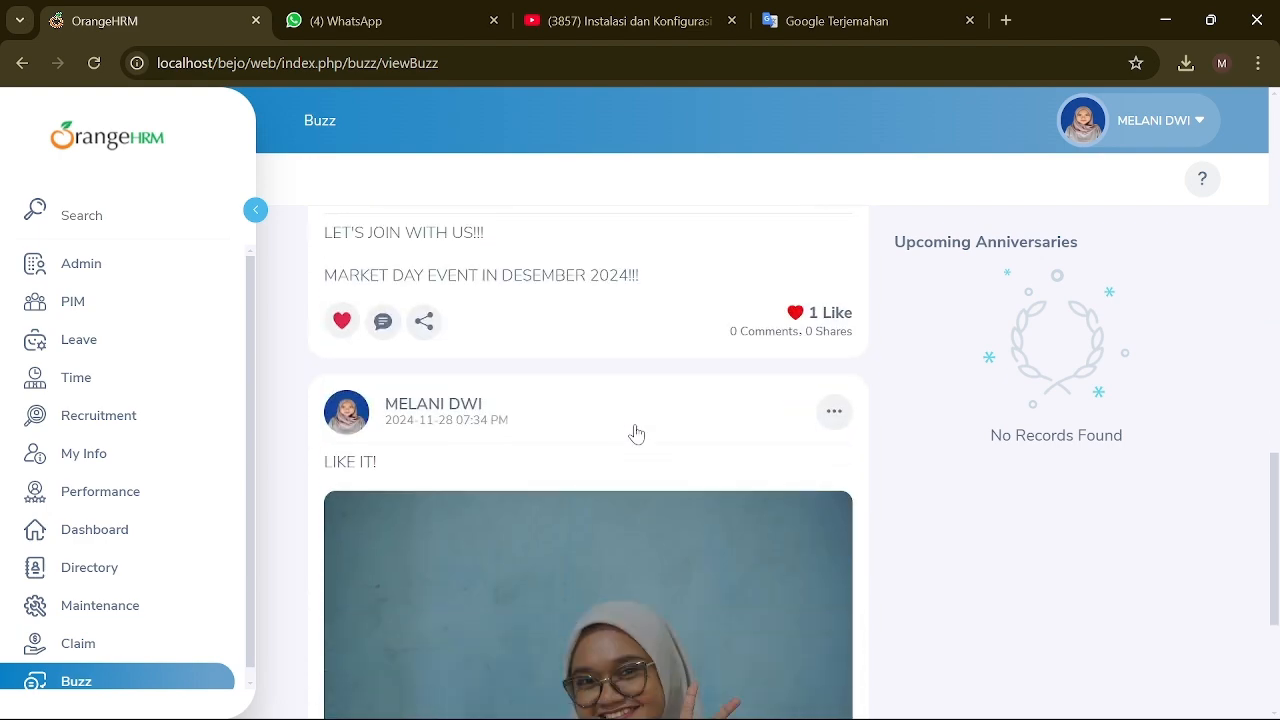
Step: Open and dismiss the account dropdown, then scroll back to the top of the feed
left_click(1180, 122)
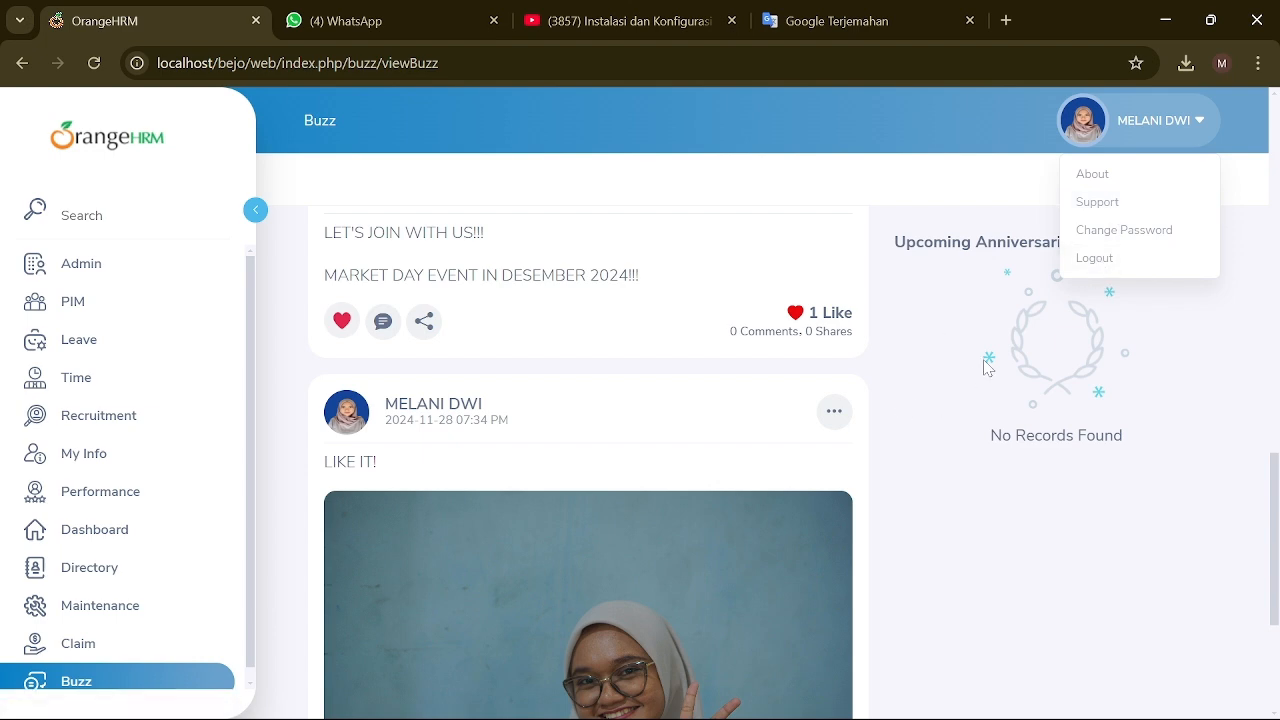
left_click(711, 445)
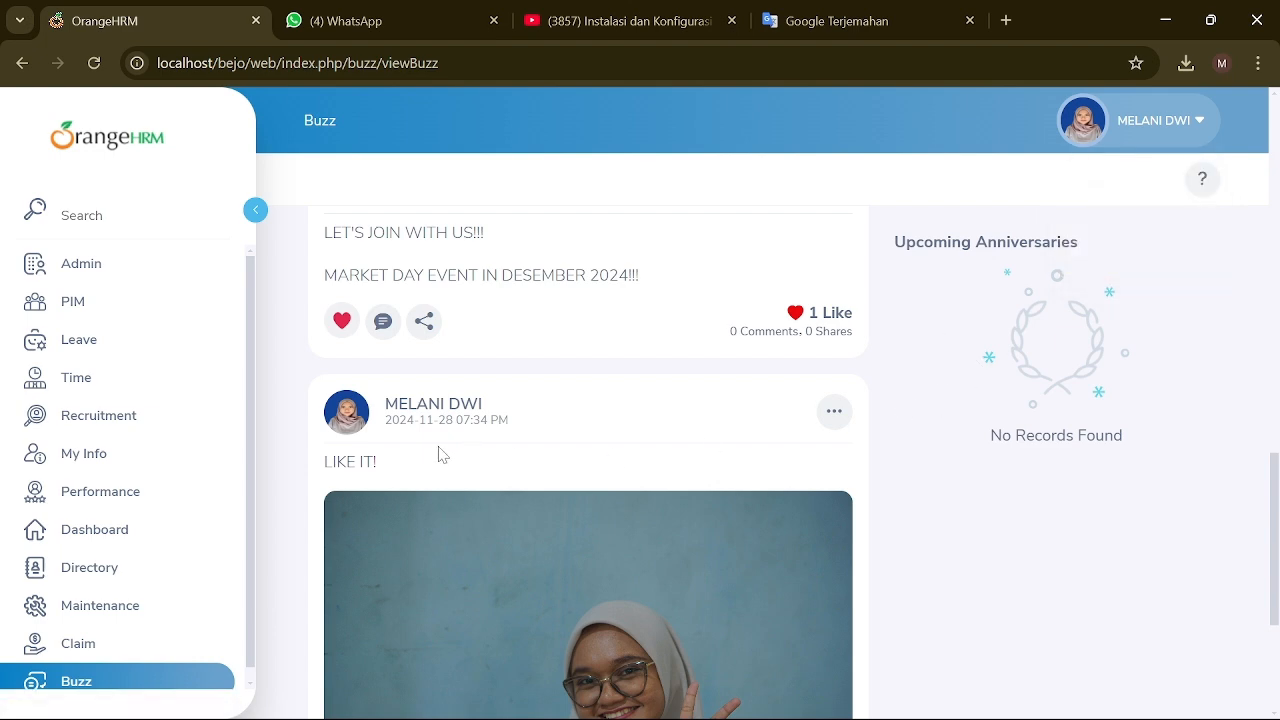
scroll(408, 481, "up", 7)
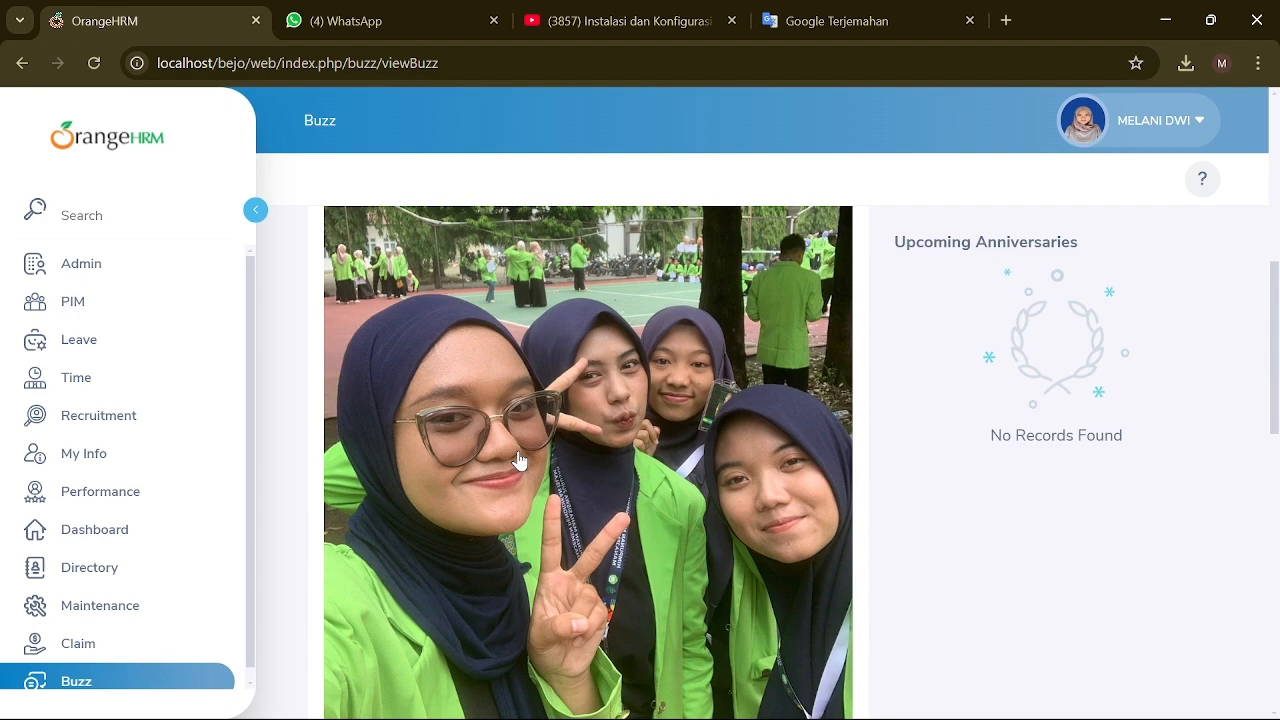
scroll(518, 460, "up", 5)
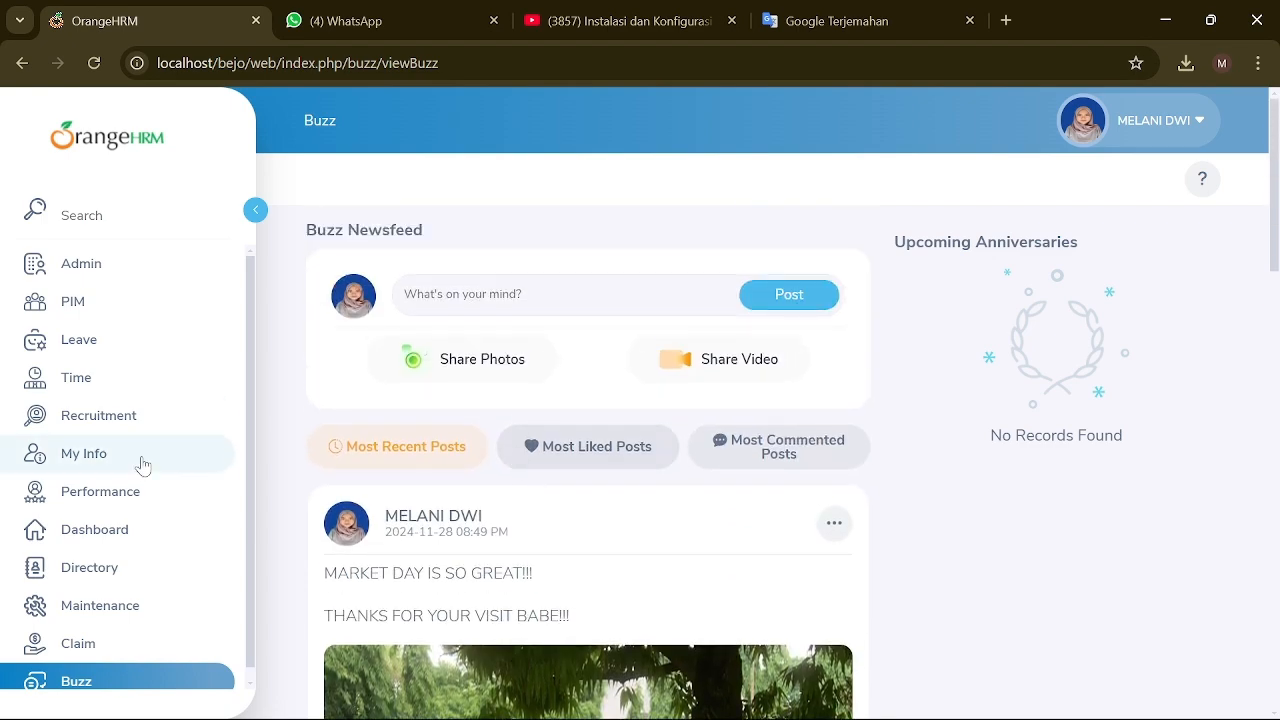
Step: Go to the Dashboard and scroll to the Buzz Latest Posts widget showing the Market Day photo
left_click(126, 541)
scroll(700, 551, "down", 2)
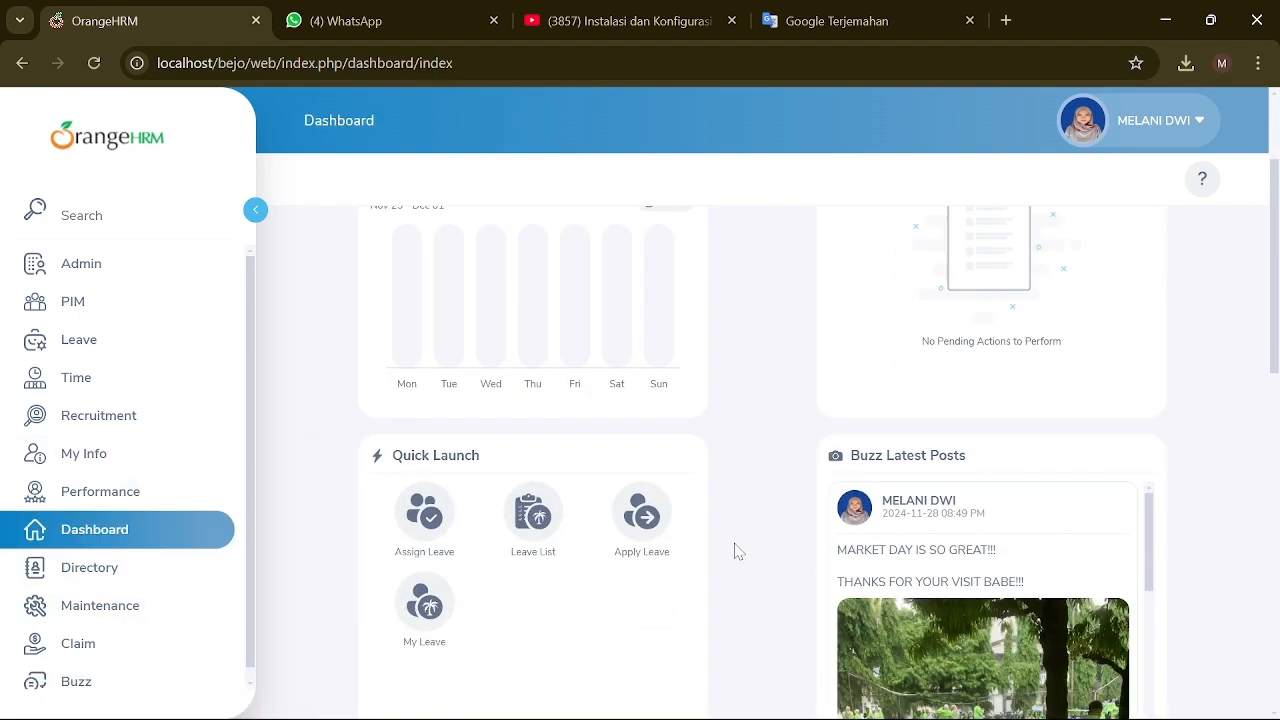
scroll(736, 551, "down", 5)
scroll(757, 571, "up", 5)
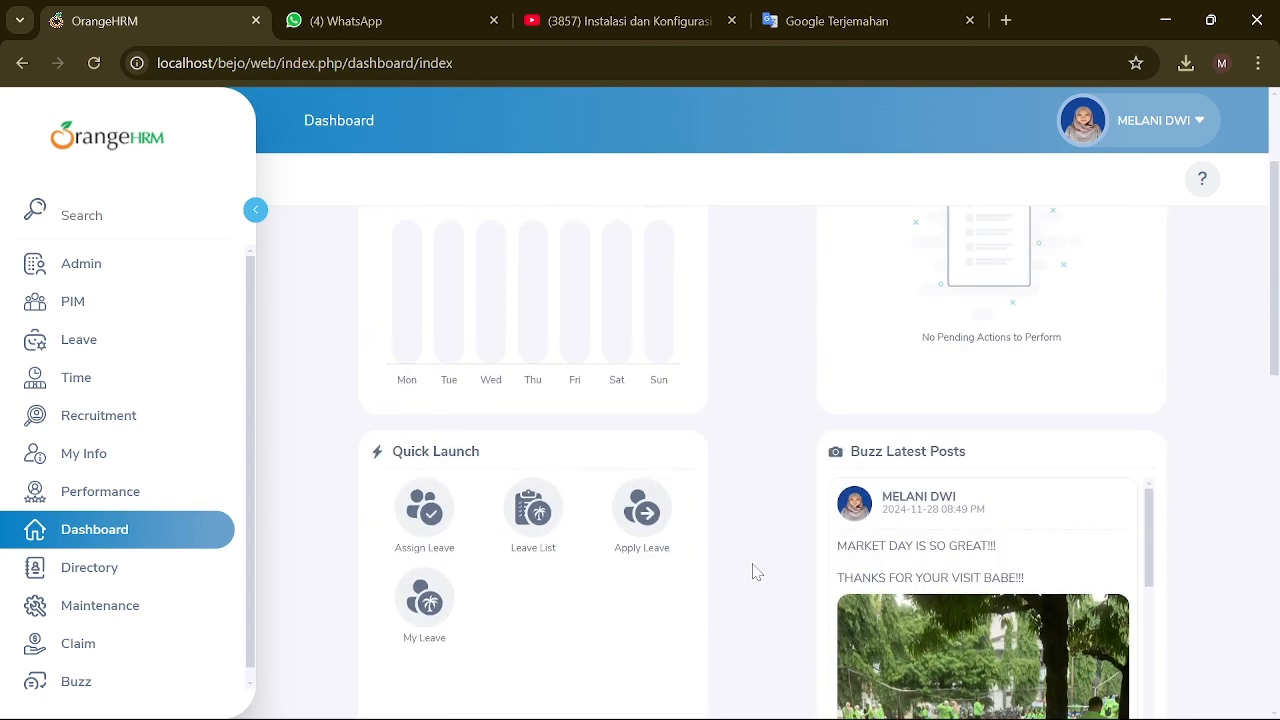
scroll(757, 571, "up", 2)
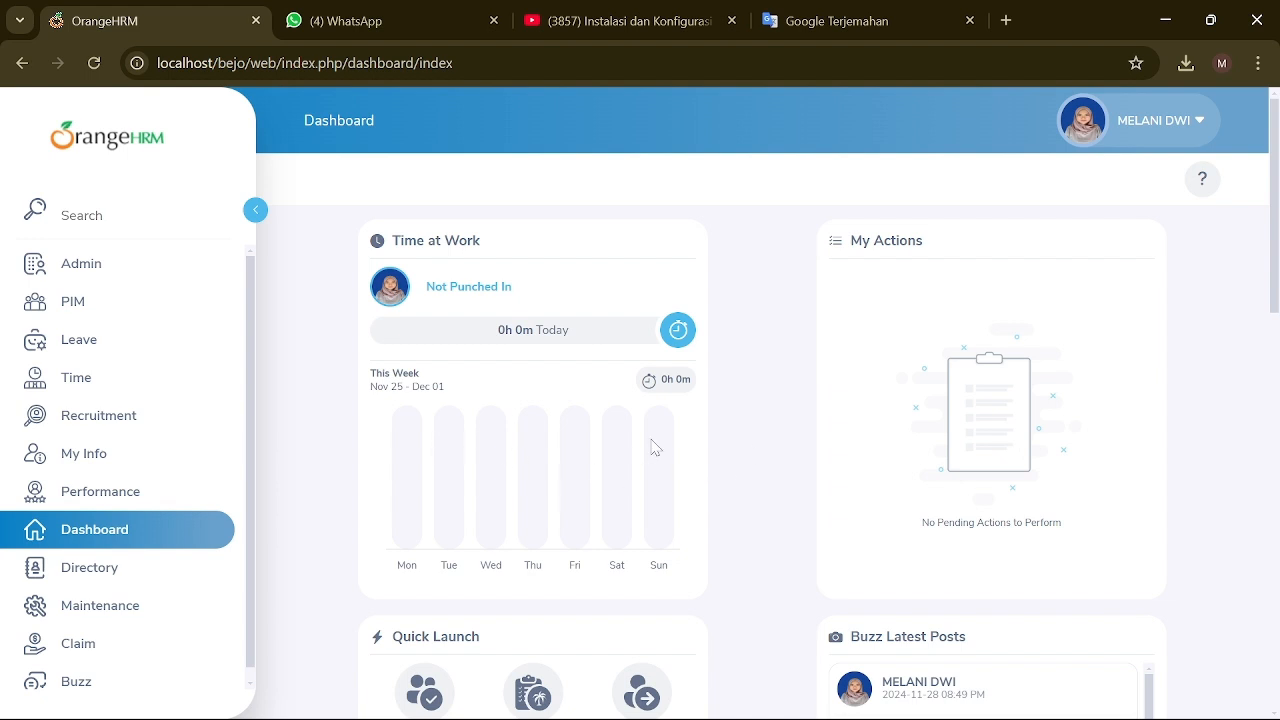
scroll(590, 432, "down", 5)
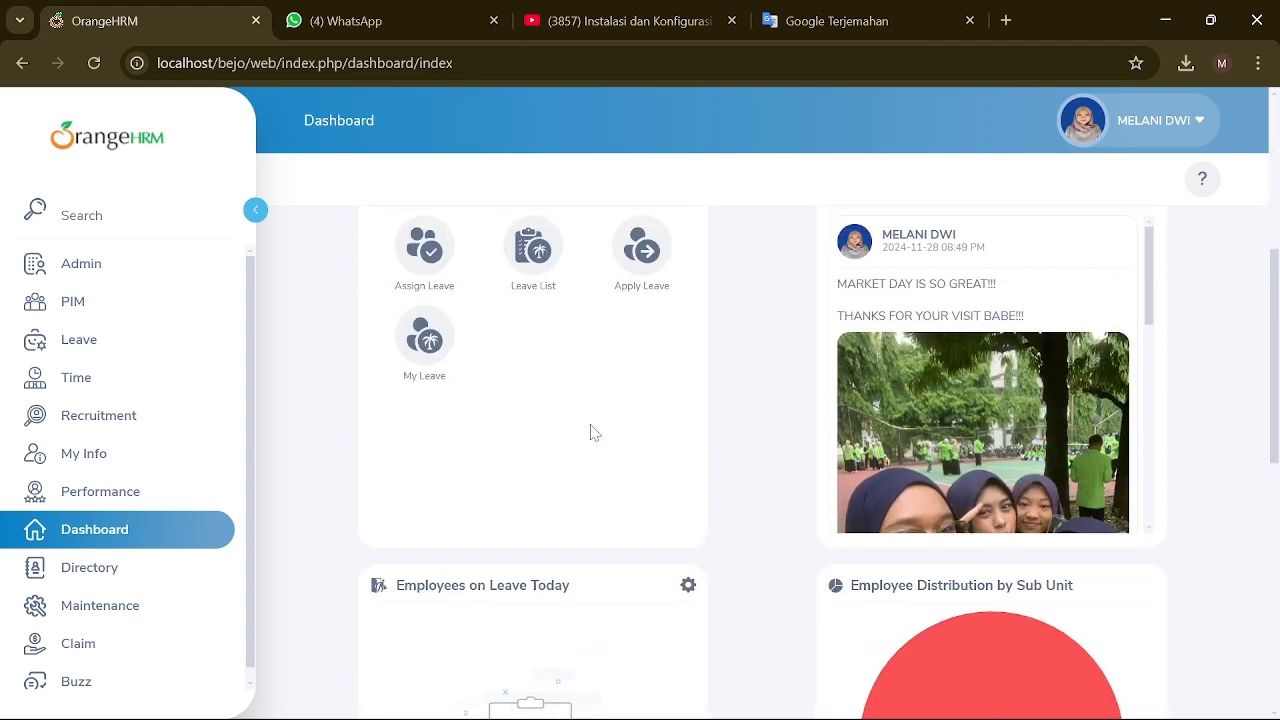
scroll(734, 460, "up", 3)
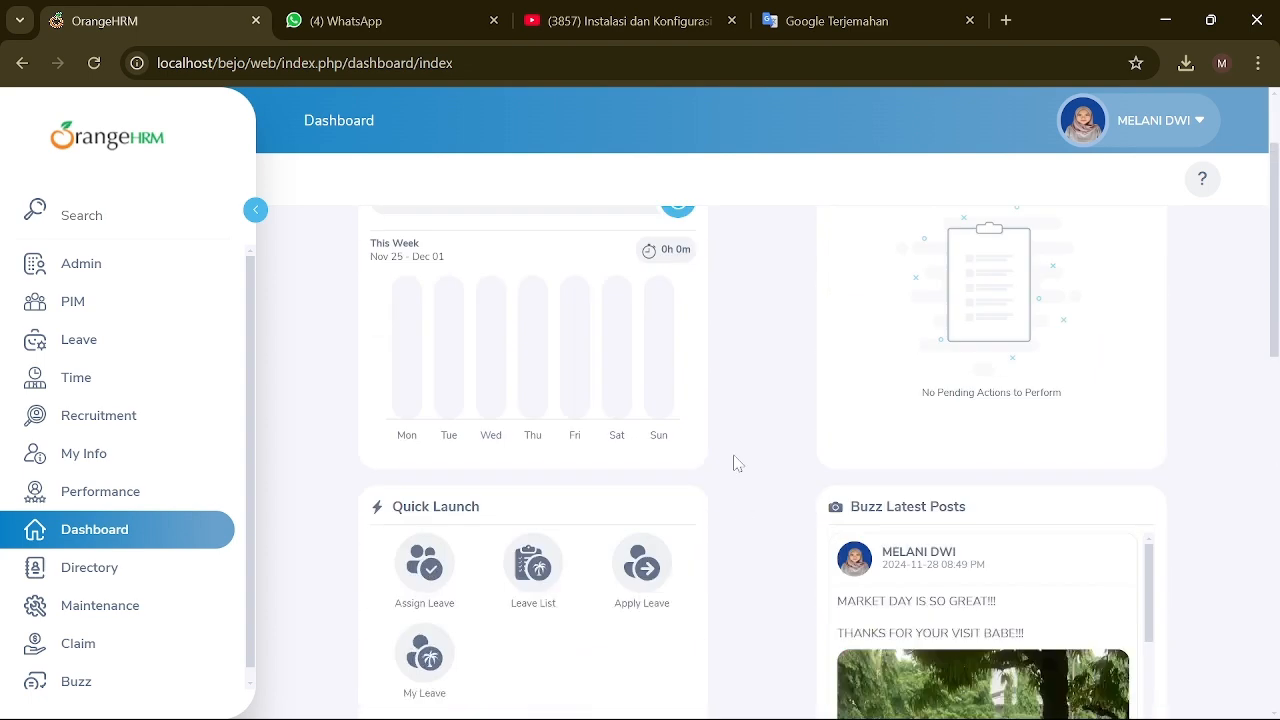
scroll(734, 460, "down", 7)
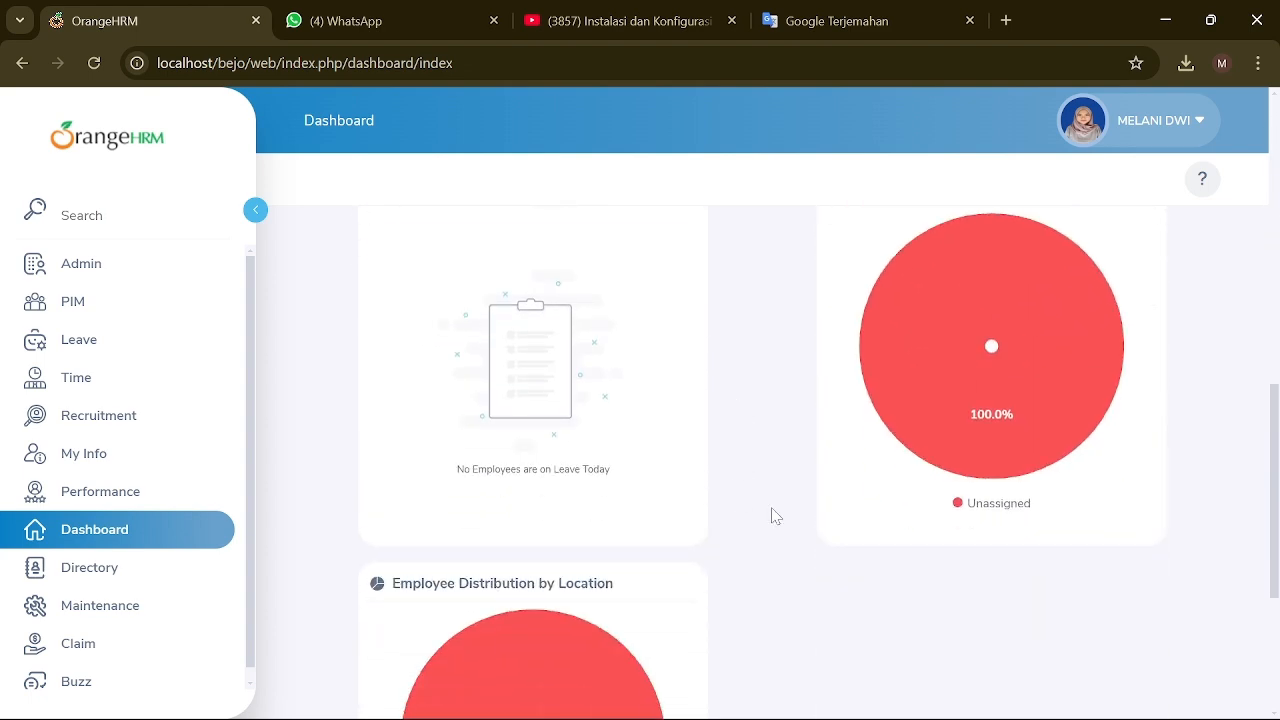